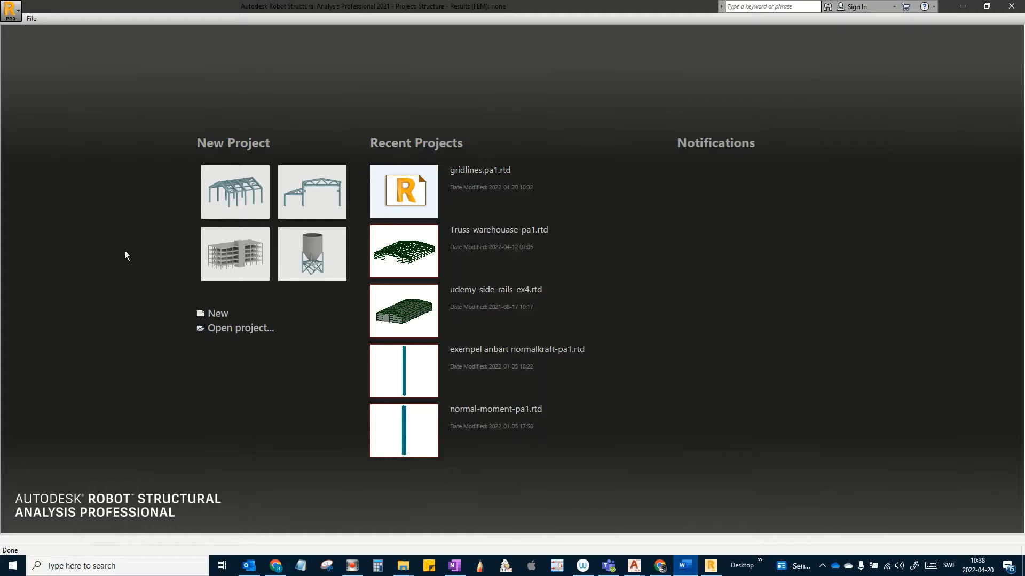
Step: Start a new project from the frame 3D template on the start page
left_click(229, 202)
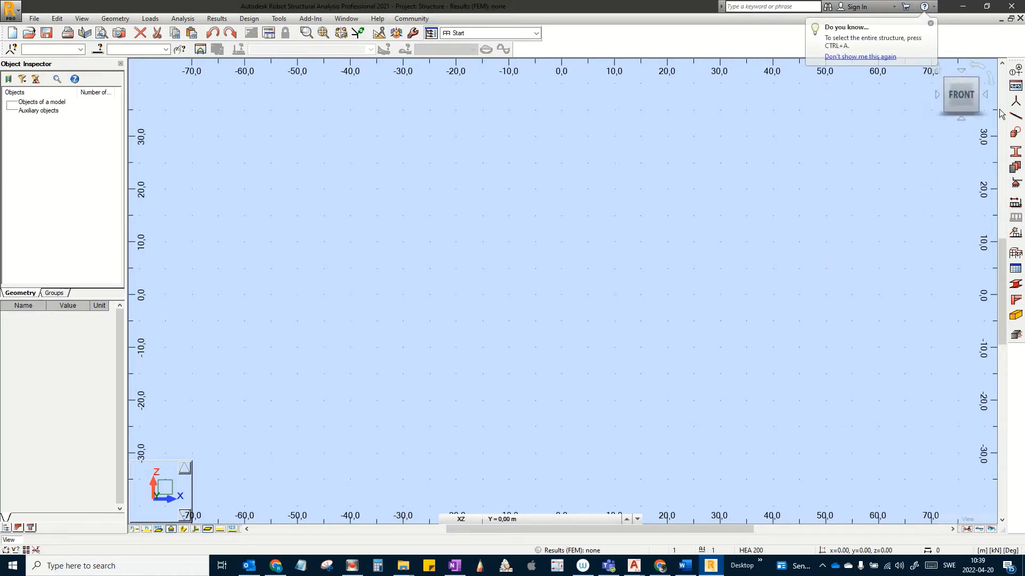
Step: Add X axes 1–7 at 5 m spacing (6 repetitions) from 0 to 30 m
left_click(1016, 70)
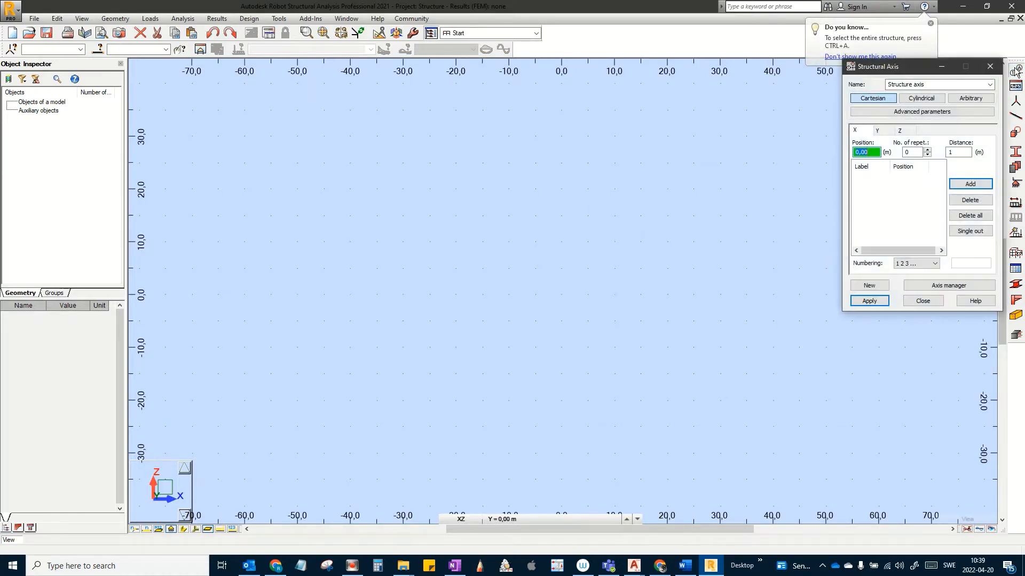
left_click_drag(883, 69, 197, 180)
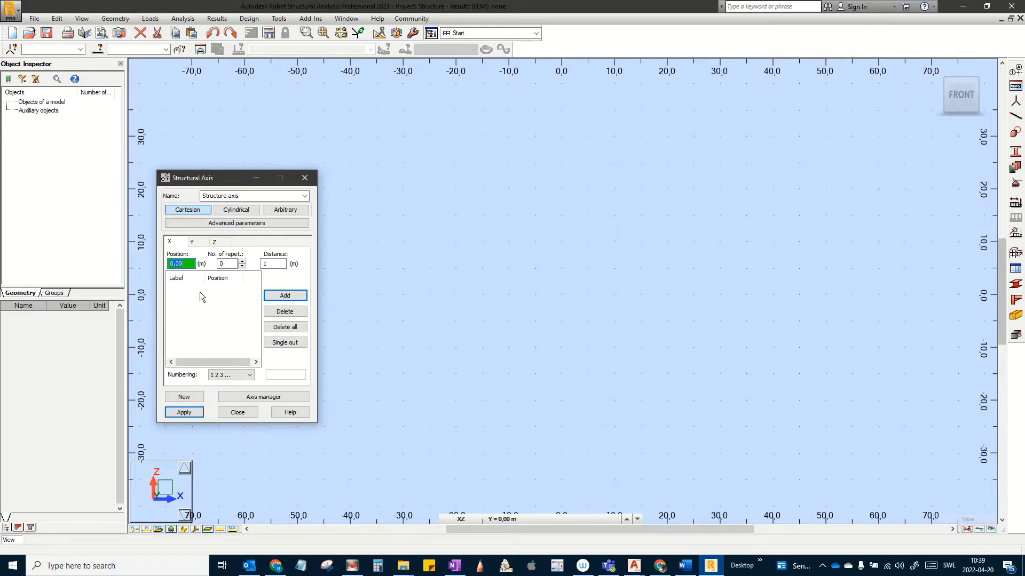
left_click(280, 267)
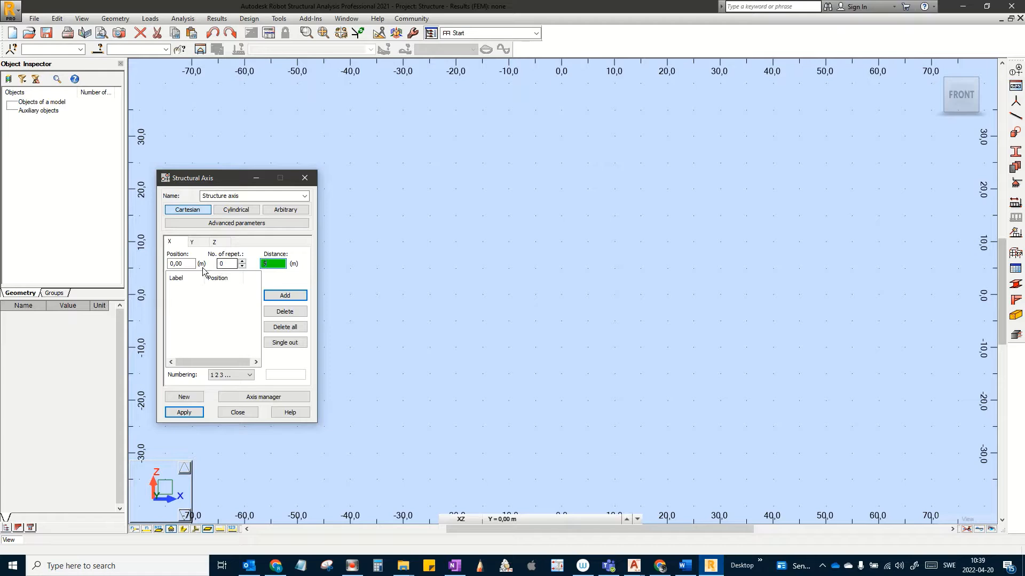
left_click(227, 264)
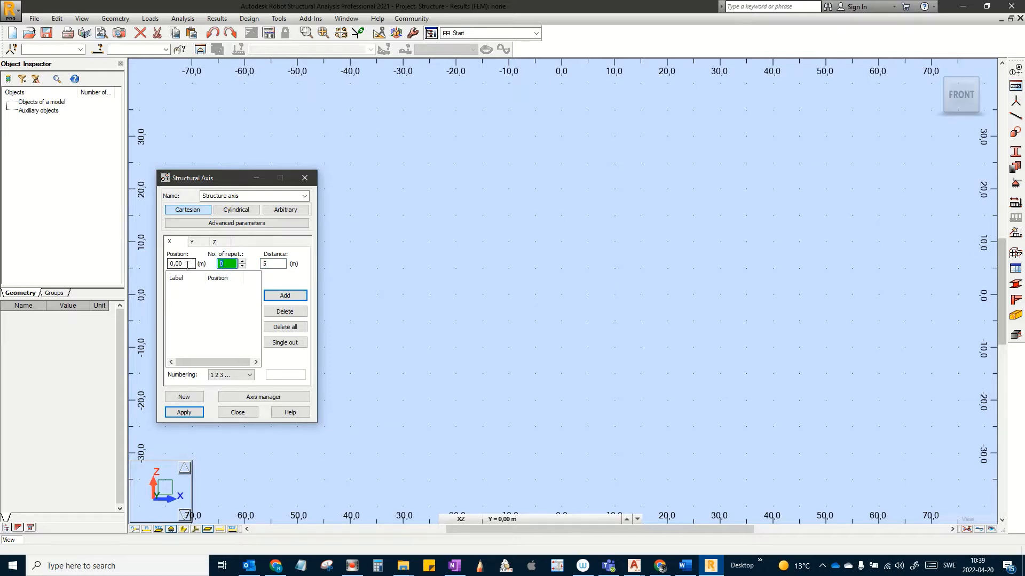
left_click(286, 296)
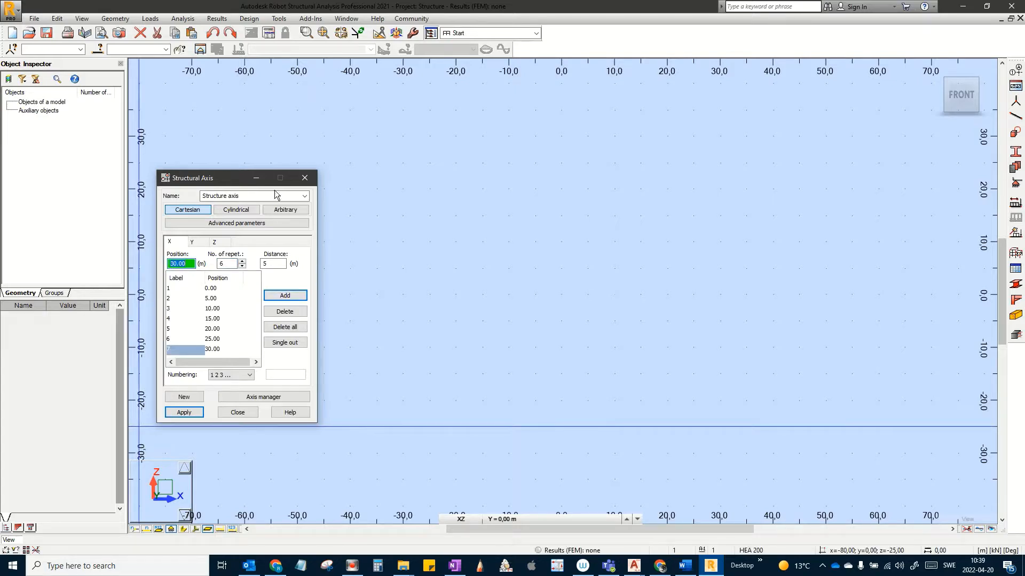
left_click(192, 242)
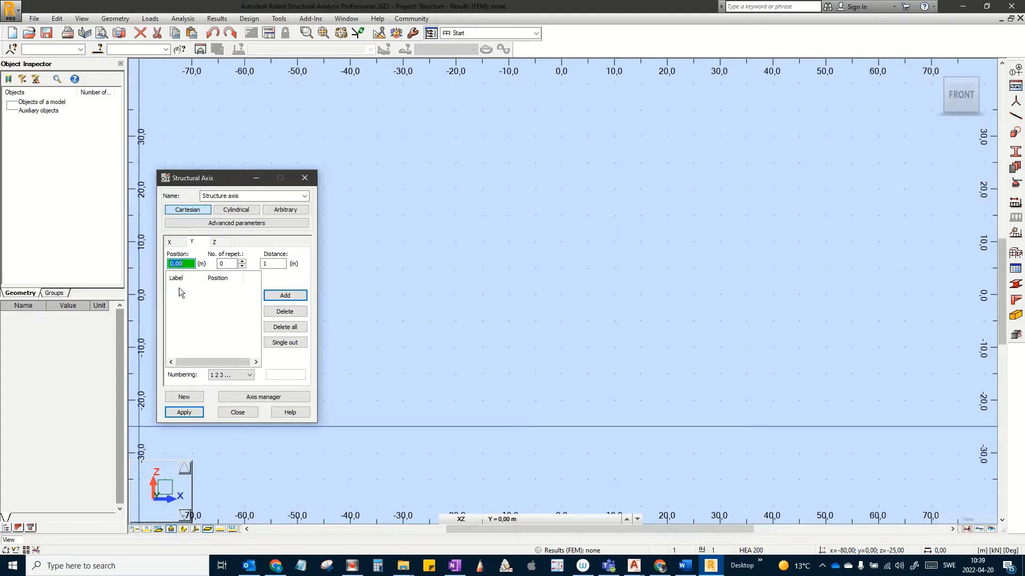
Step: Add Y axes lettered A–I at 5 m spacing with 8 repetitions, up to 40 m
left_click(273, 264)
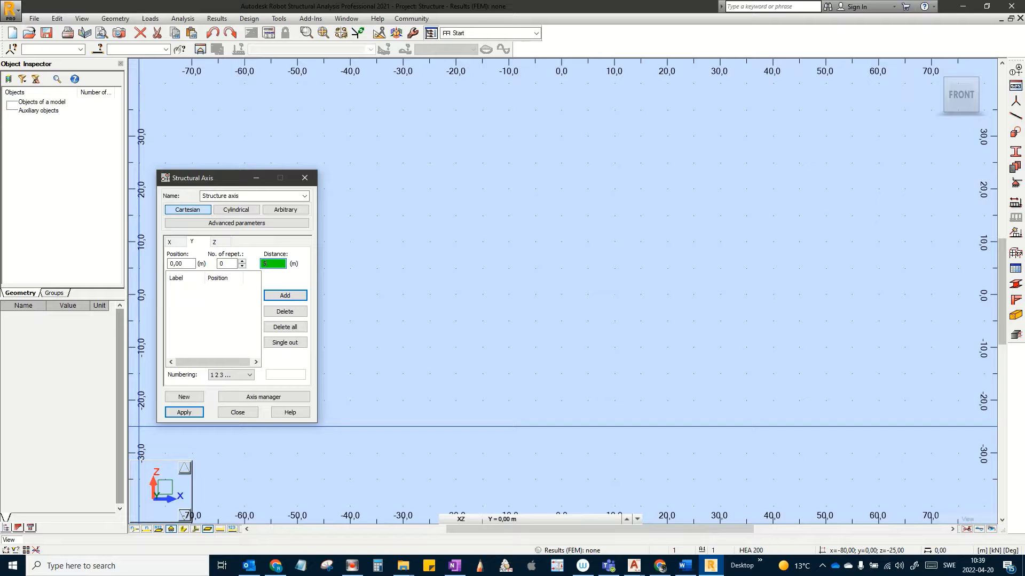
type("5")
left_click(227, 263)
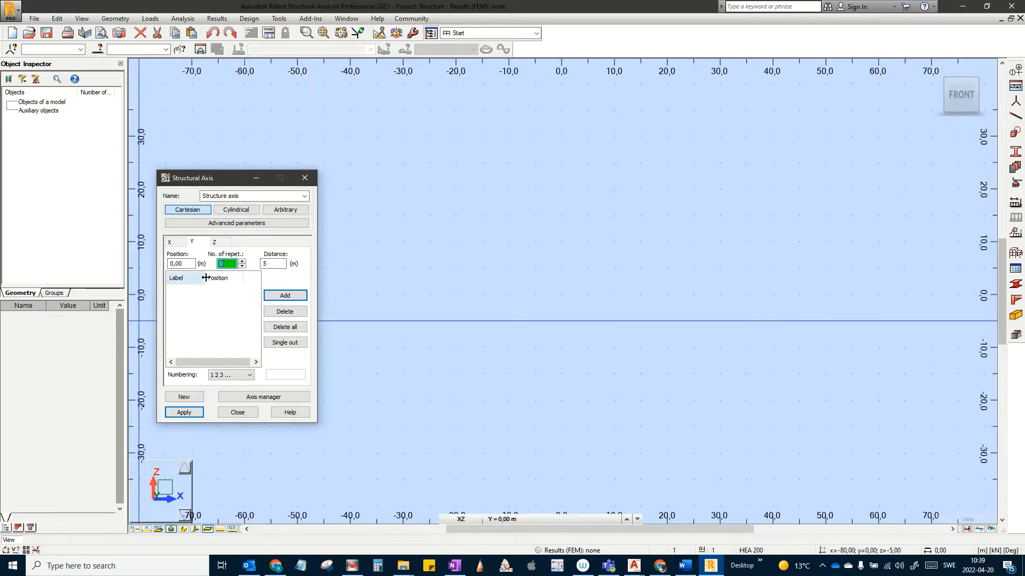
type("8")
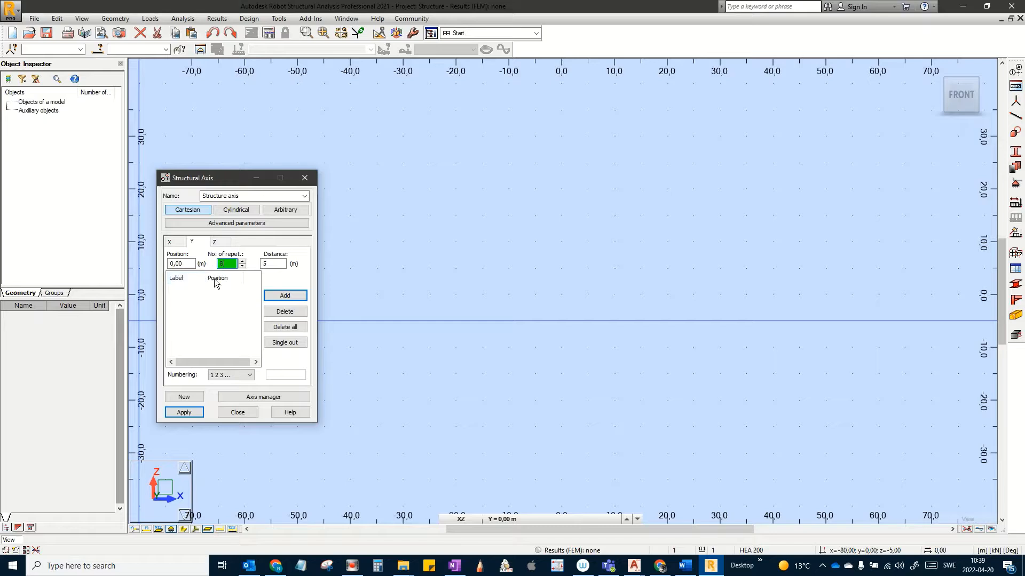
left_click(222, 376)
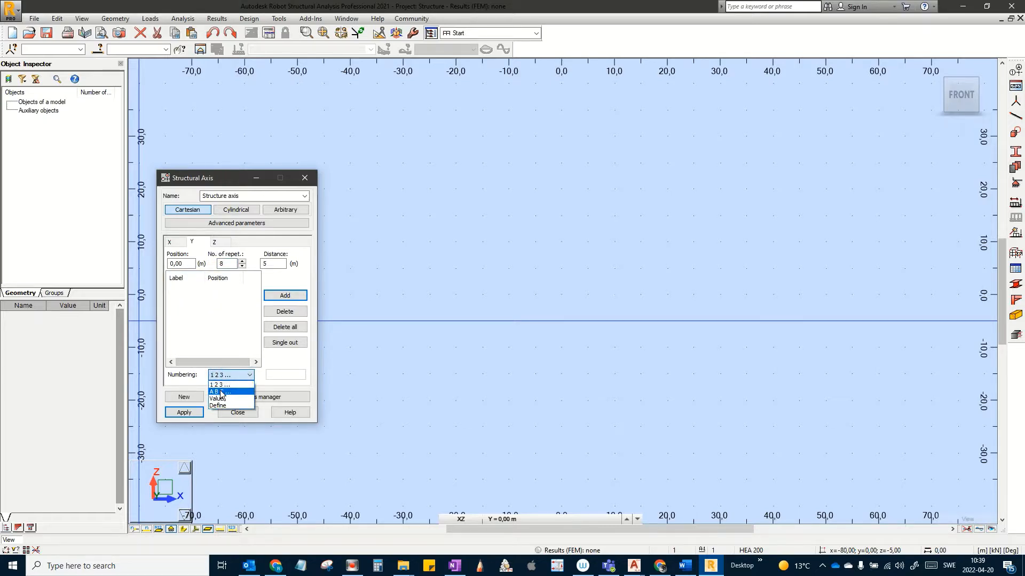
left_click(222, 393)
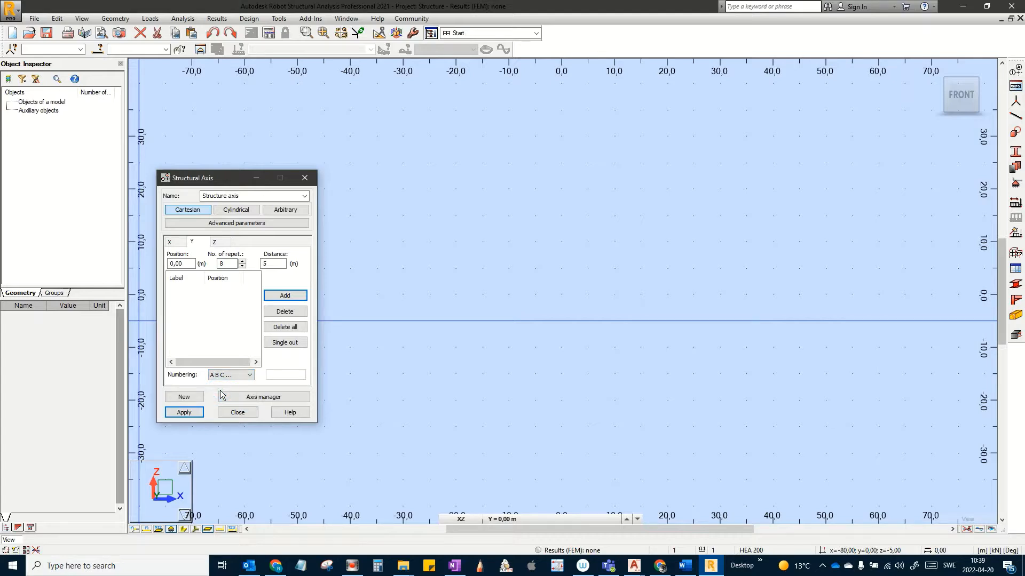
left_click(285, 297)
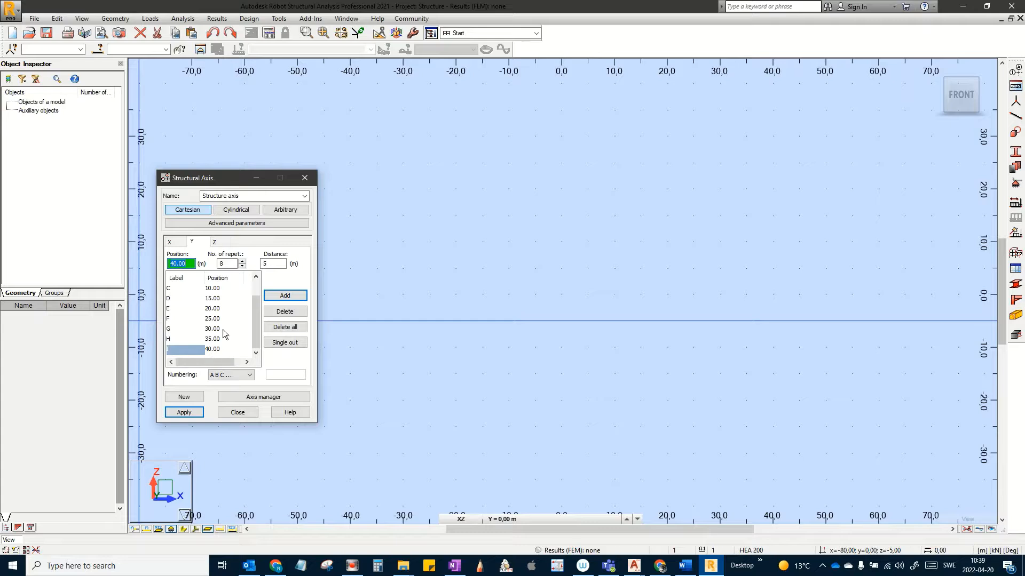
left_click(216, 242)
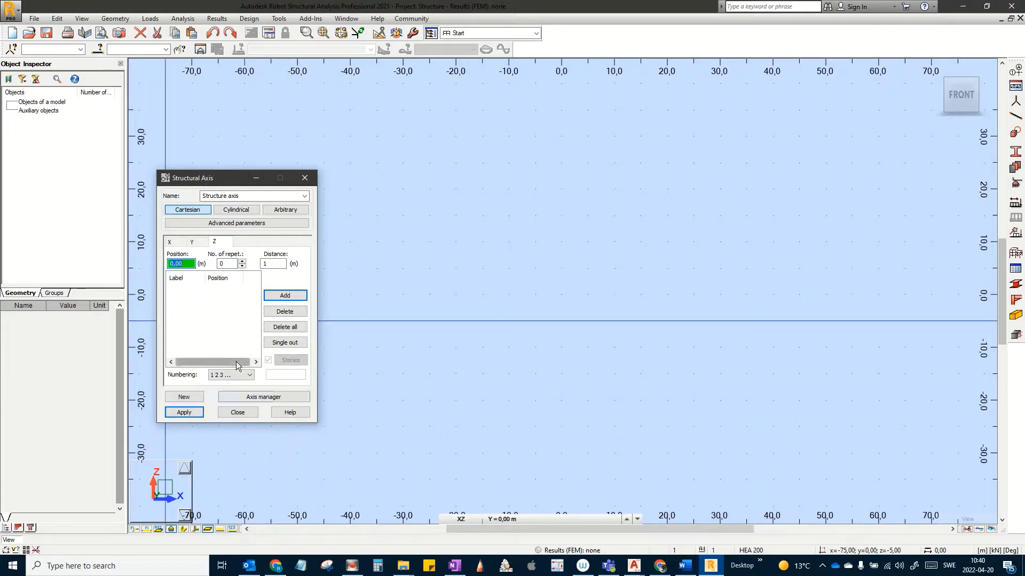
Step: Add Z levels at 0, 6 and 8.5 m labelled by value, then apply the grid
left_click(227, 376)
left_click(219, 395)
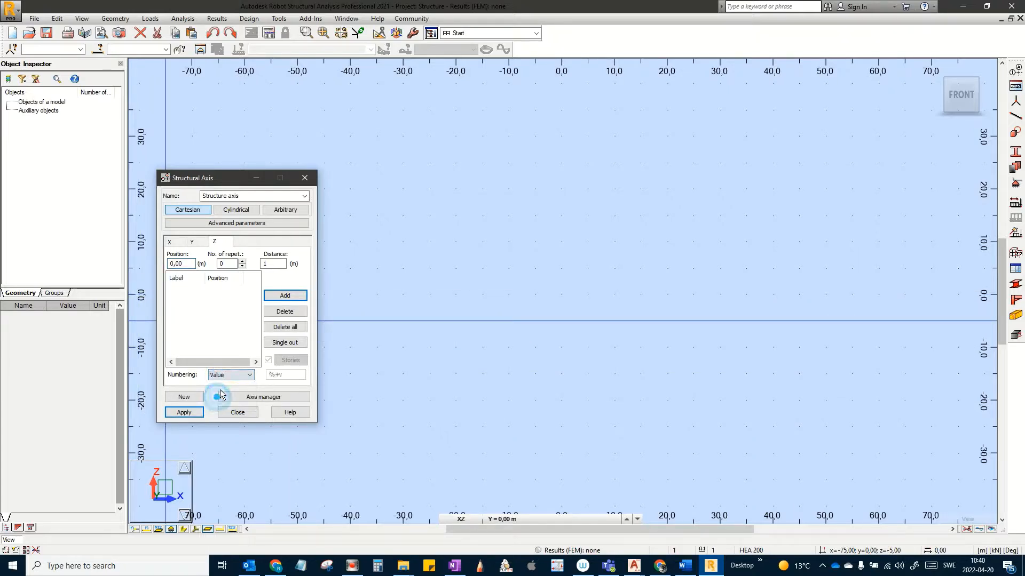
left_click(285, 295)
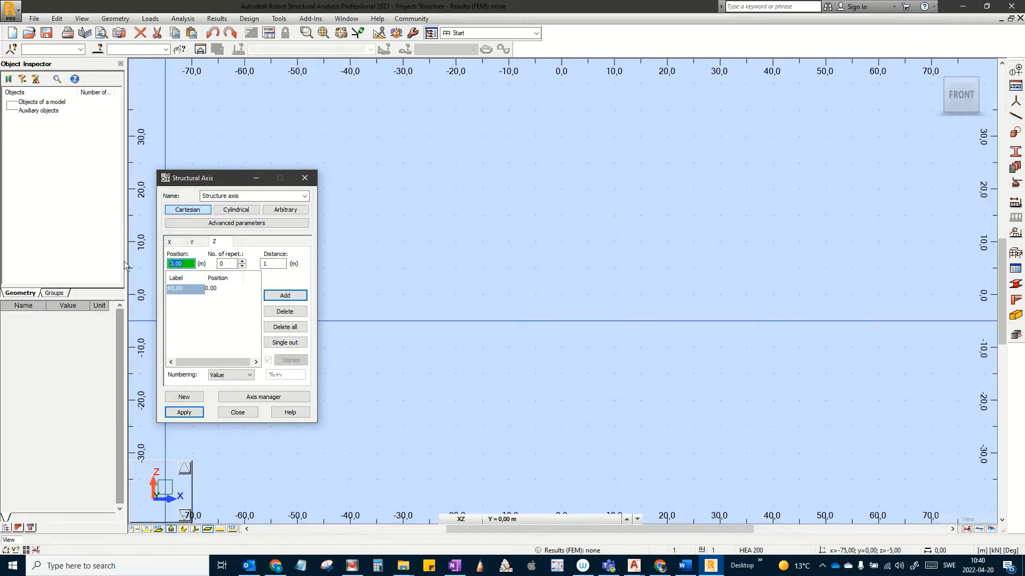
type("8")
left_click(267, 295)
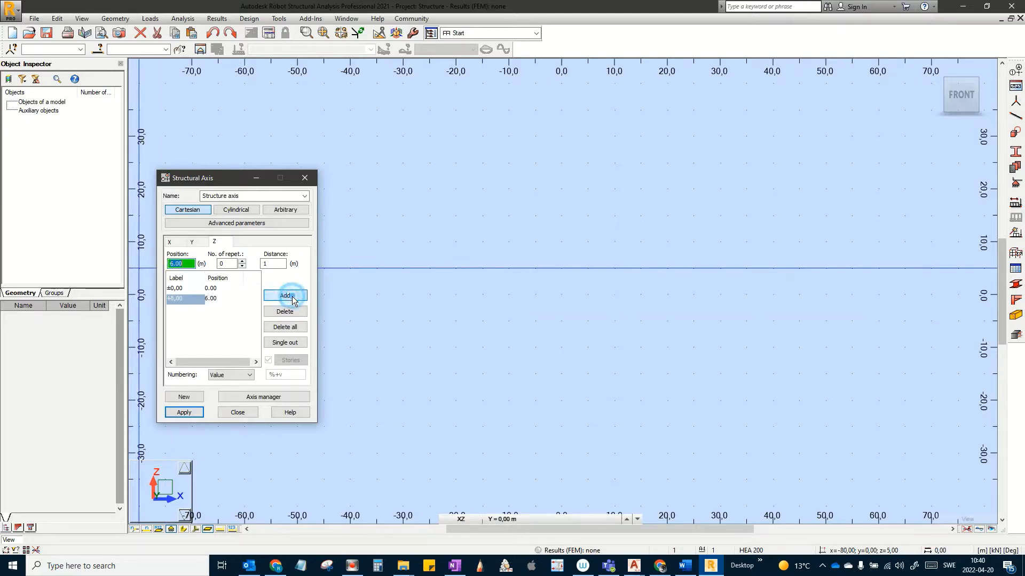
left_click_drag(188, 264, 155, 263)
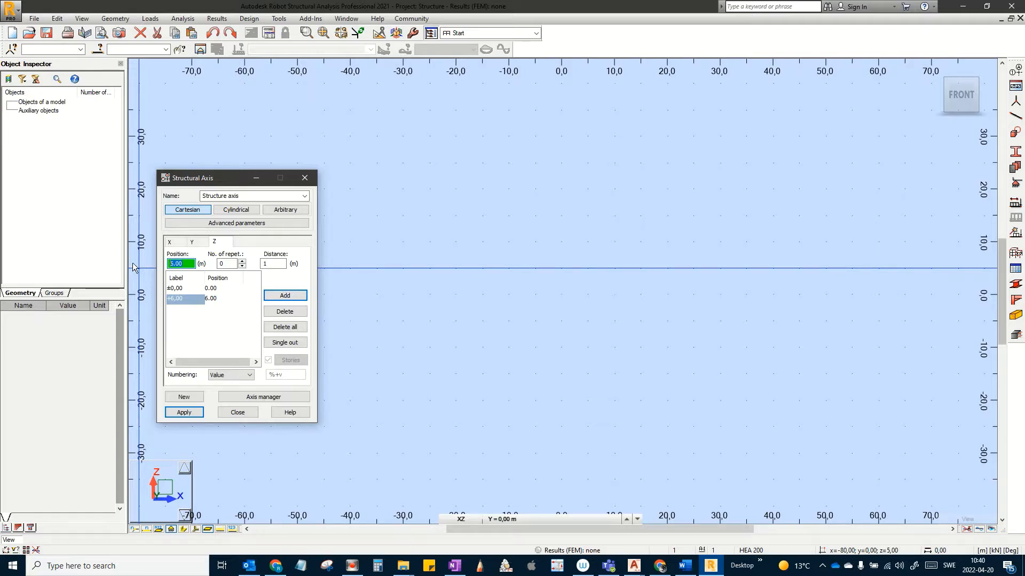
type("8.5")
left_click(295, 297)
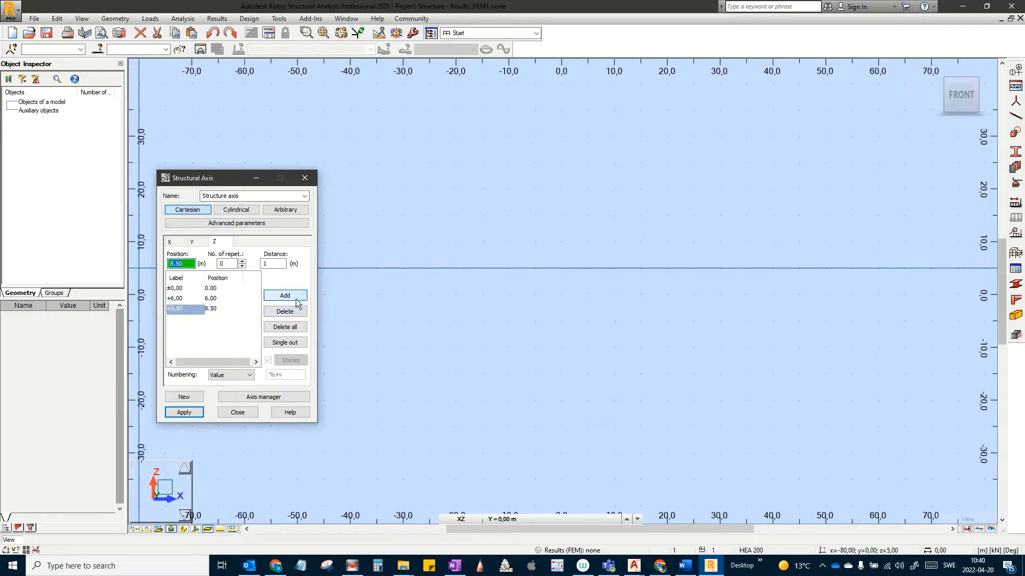
left_click(242, 376)
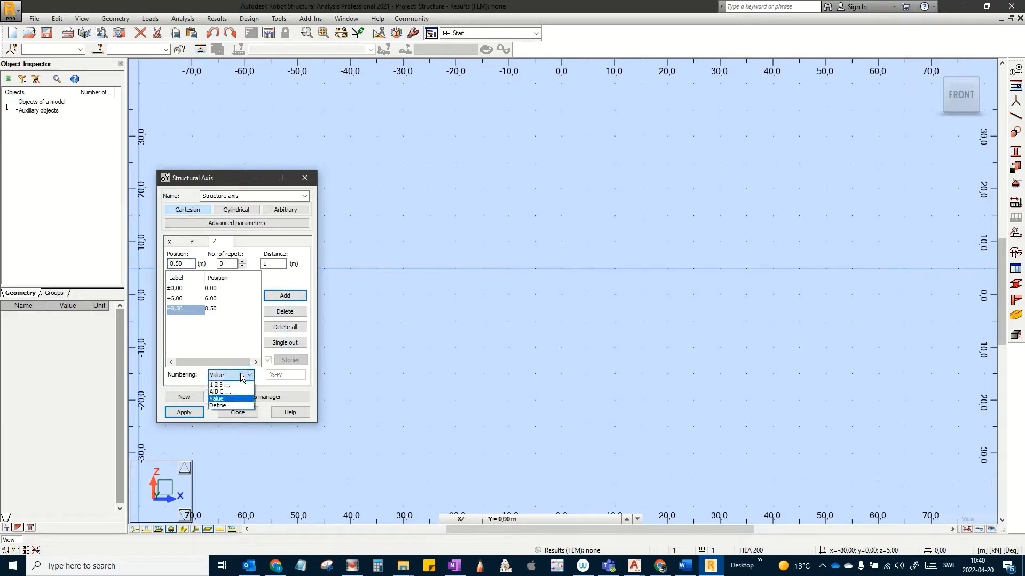
left_click(241, 377)
left_click(185, 413)
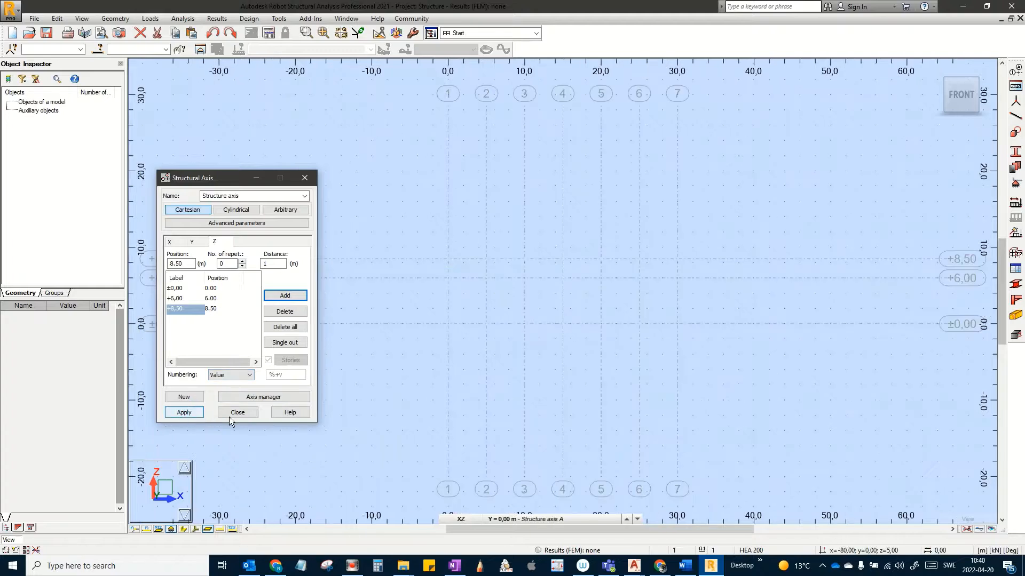
Step: Close the axis dialog and show the full axis grid in 3D, centred in the view
left_click(248, 416)
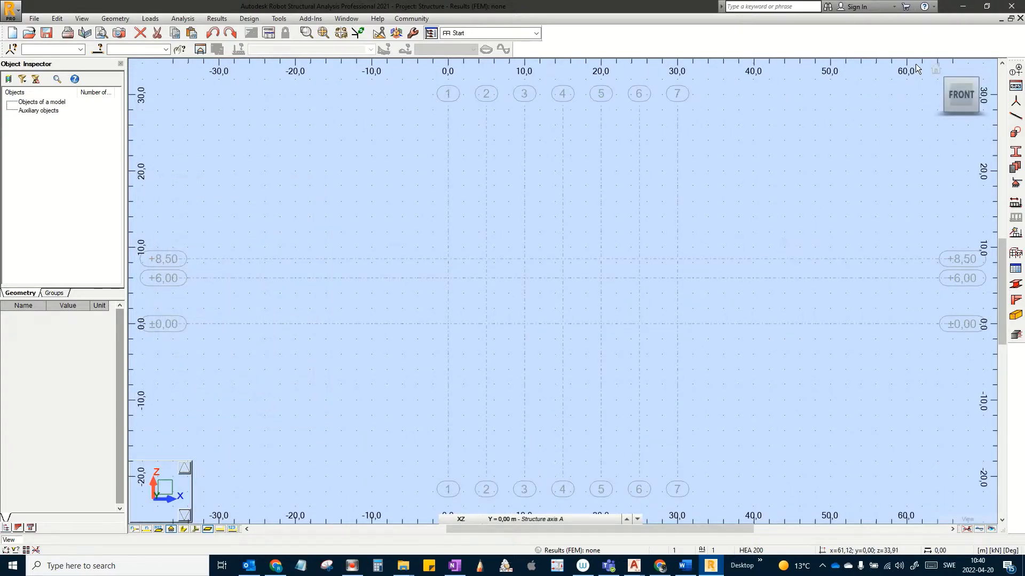
left_click(937, 71)
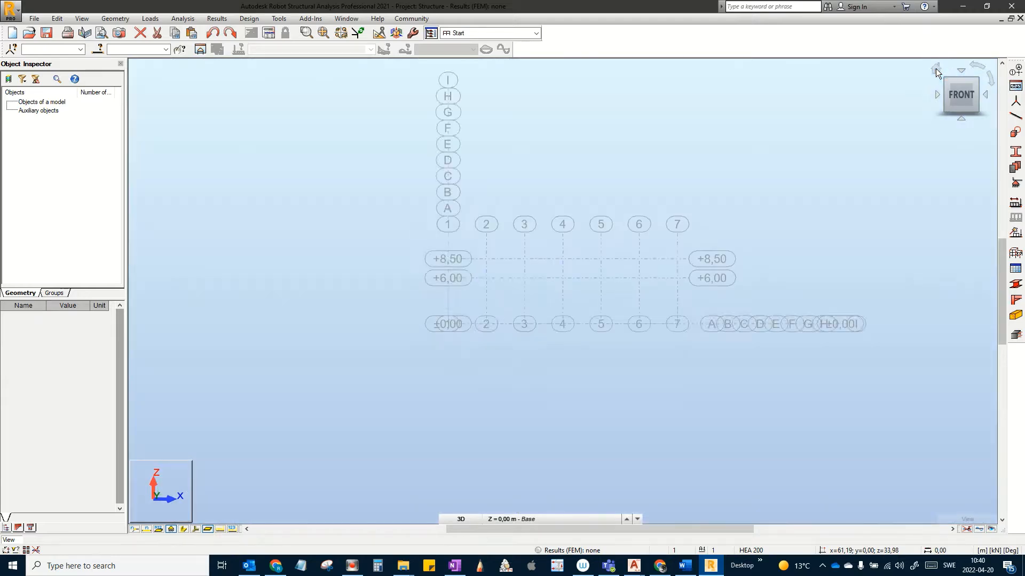
middle_click_drag(682, 264, 743, 264)
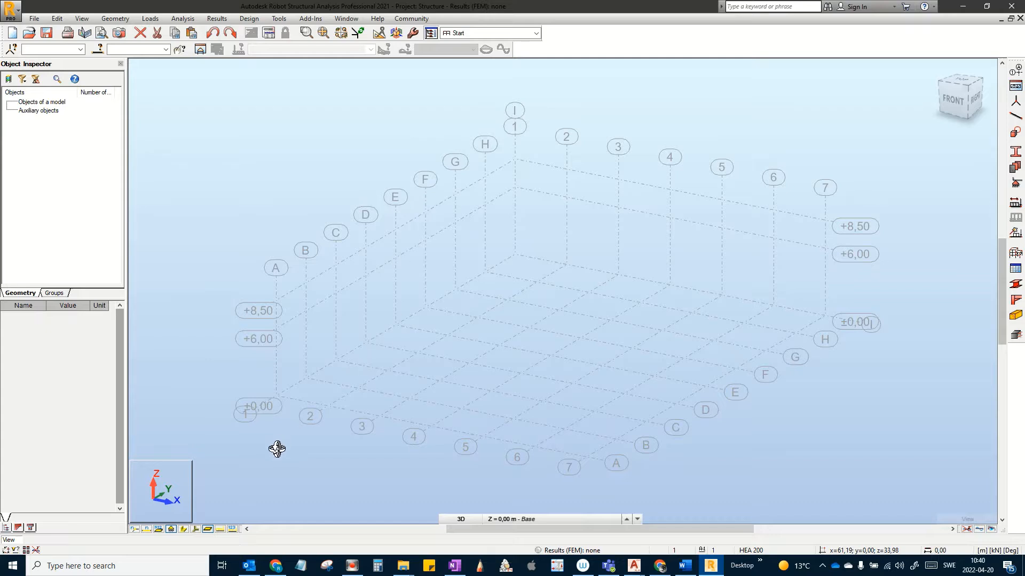
middle_click_drag(270, 446, 354, 393)
scroll(354, 393, "up", 4)
scroll(272, 373, "down", 3)
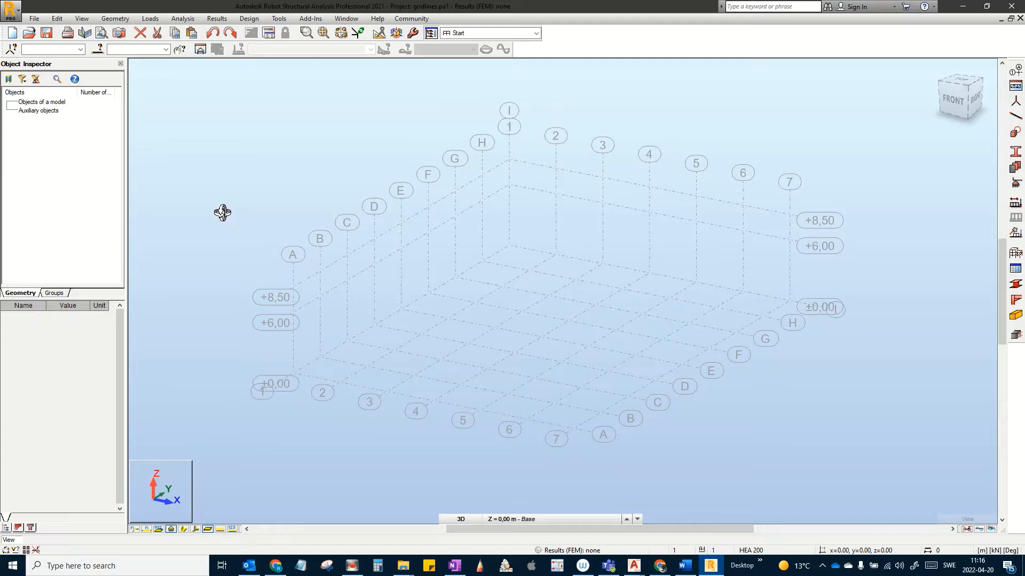
Step: Set HEB 300 as the bar section and switch to the XZ front view
left_click(1015, 117)
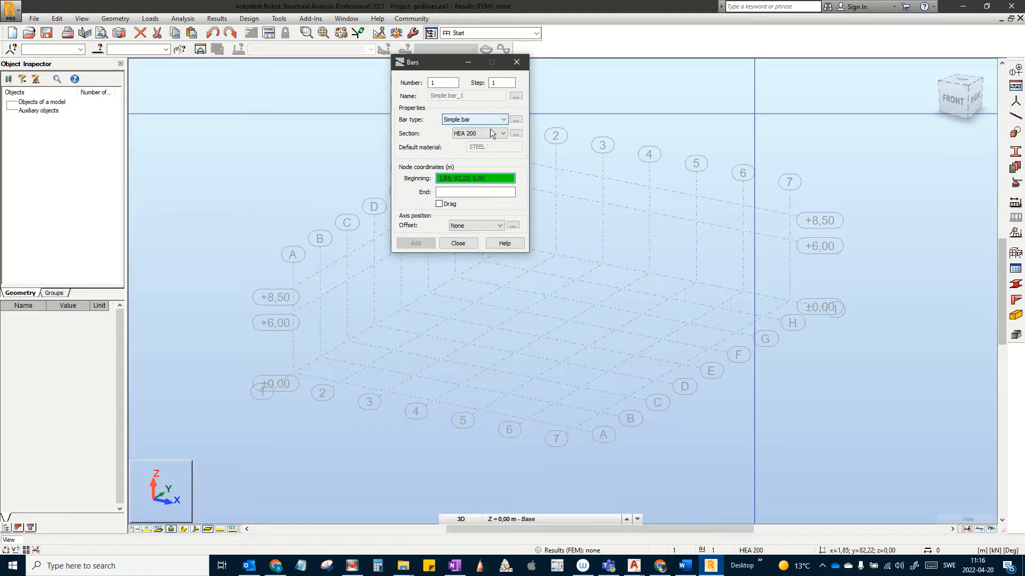
left_click(491, 133)
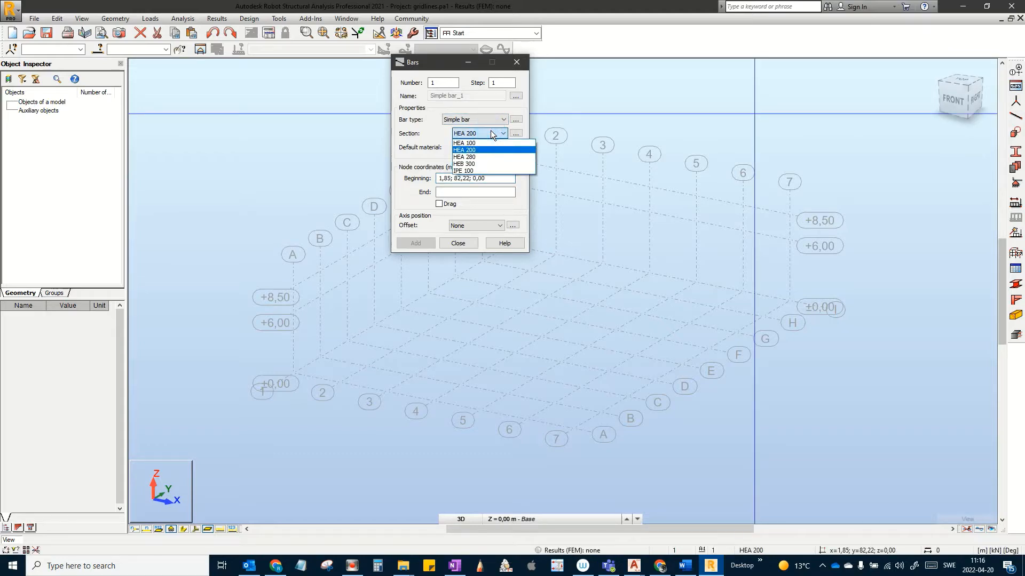
left_click(469, 164)
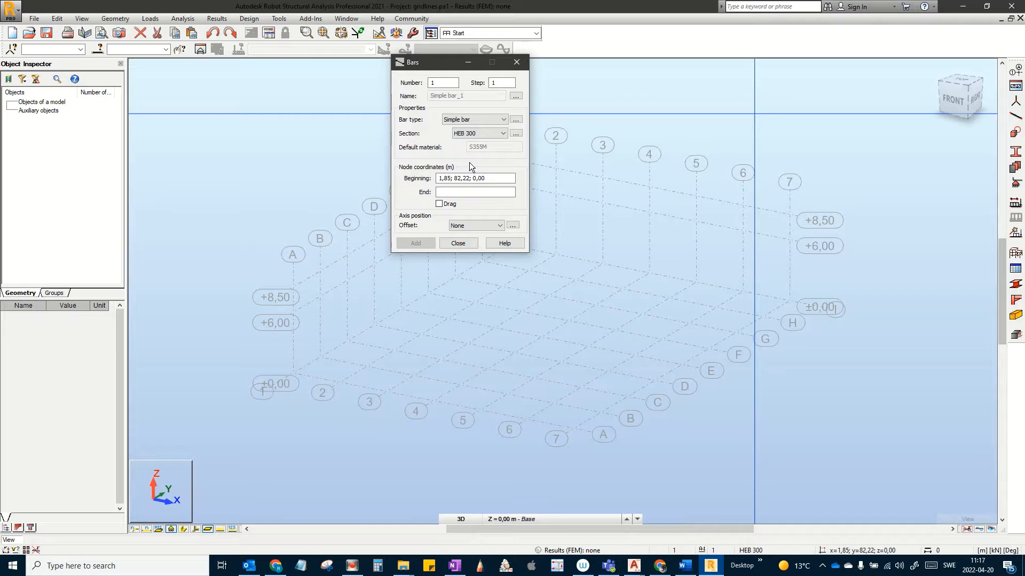
left_click(460, 243)
left_click(463, 518)
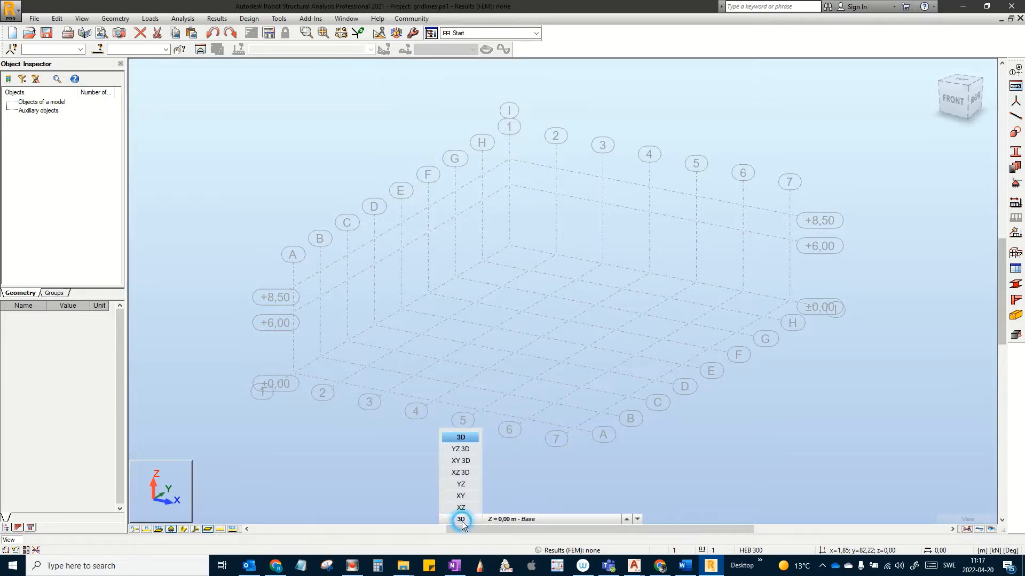
left_click(462, 508)
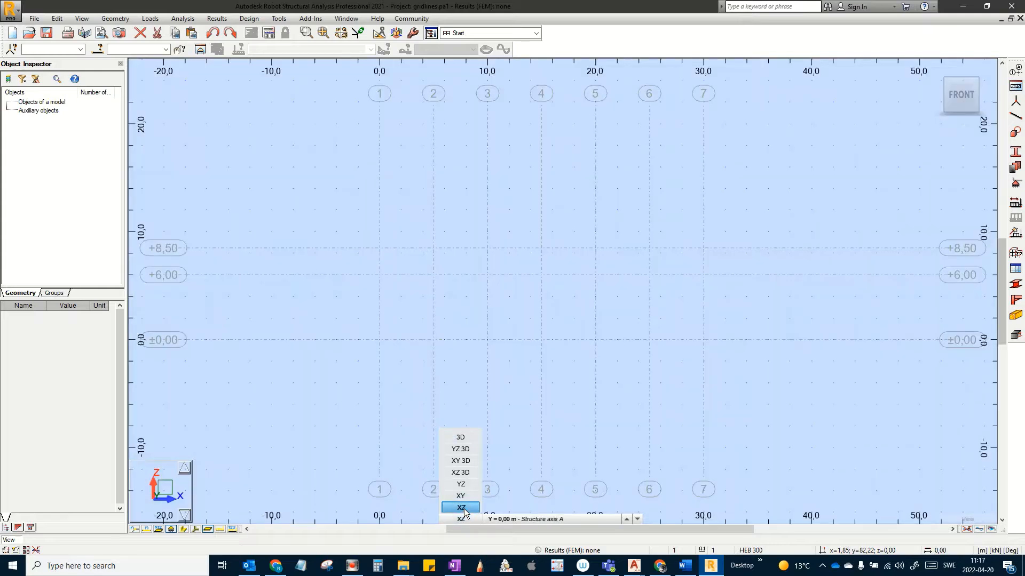
Step: Set the bar type to Column and draw the first column at x = 0 from ±0,00 to +6,00
left_click(1016, 116)
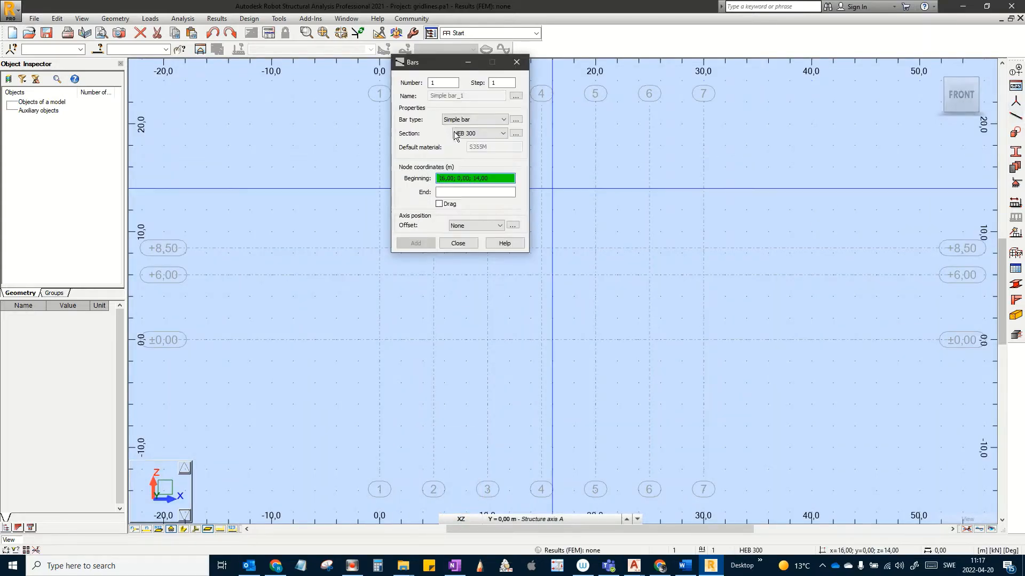
left_click(476, 120)
left_click(458, 156)
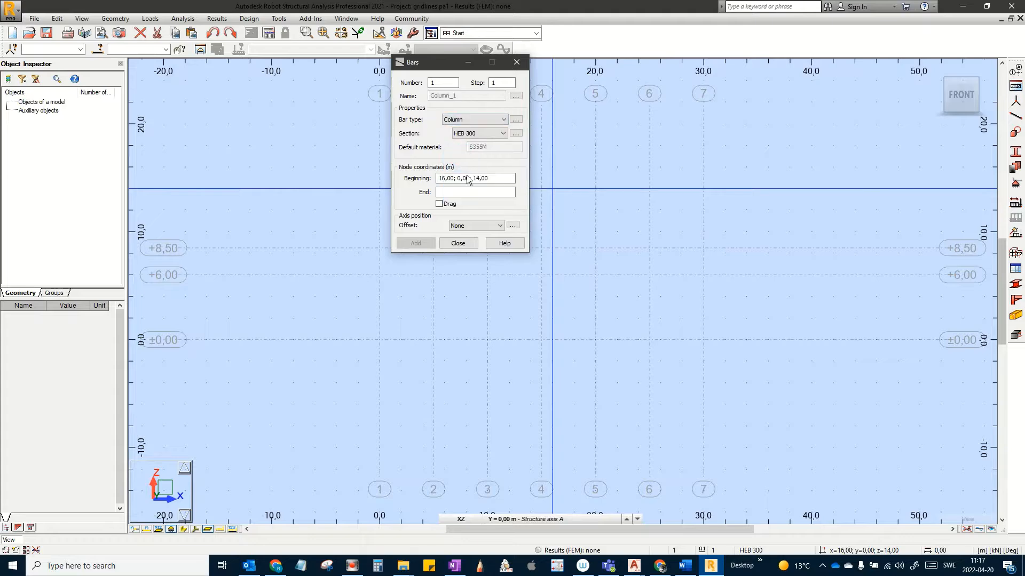
left_click(475, 178)
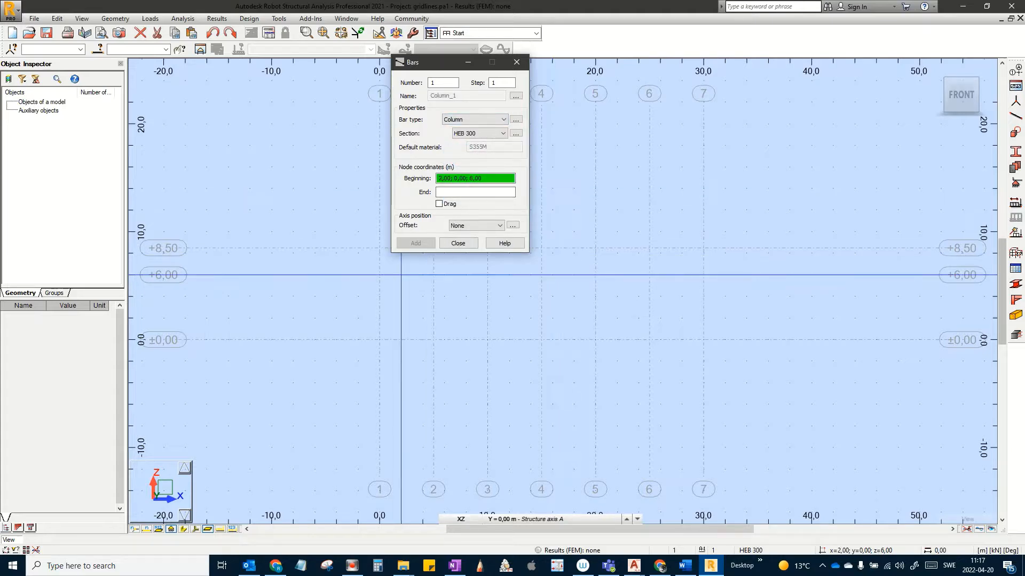
middle_click_drag(401, 389, 396, 503)
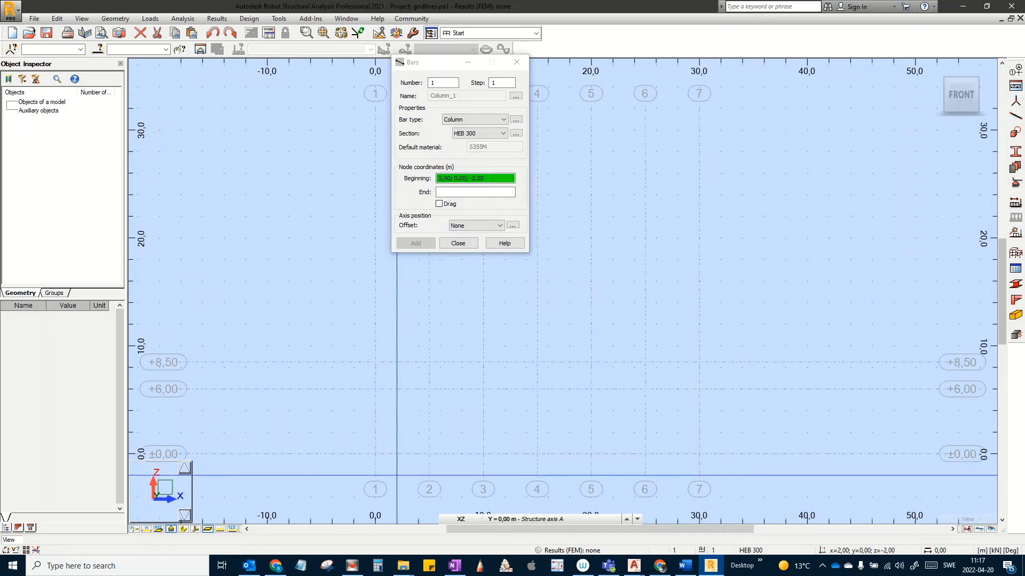
left_click(374, 449)
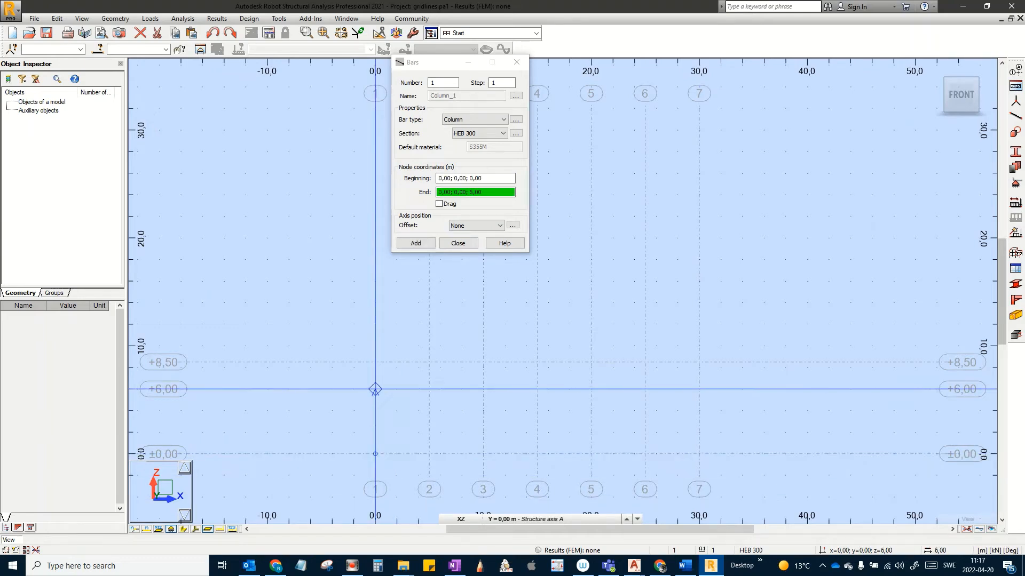
left_click(376, 389)
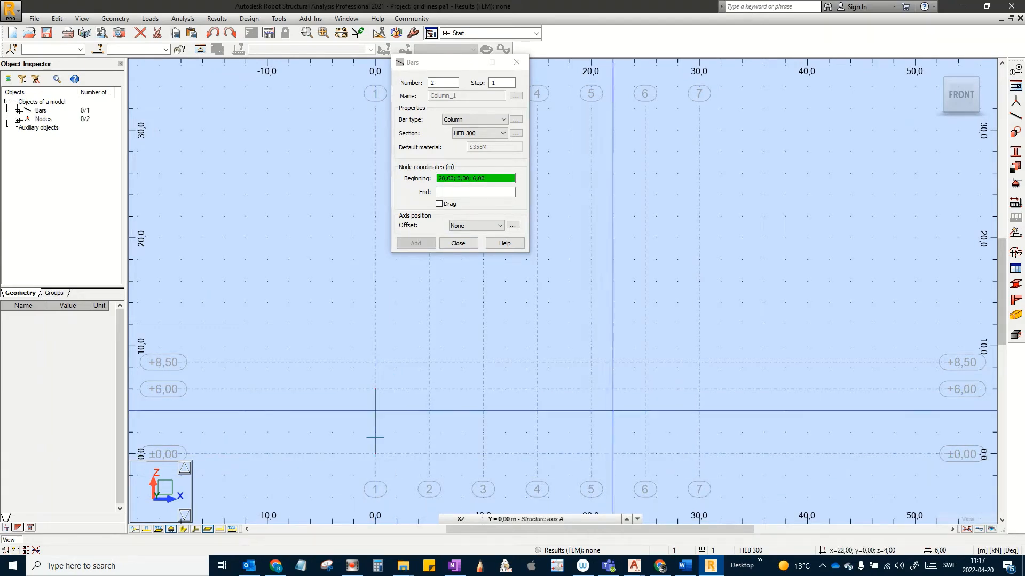
Step: Draw the second HEB 300 column at x = 30 from ±0,00 to +6,00
scroll(694, 443, "up", 3)
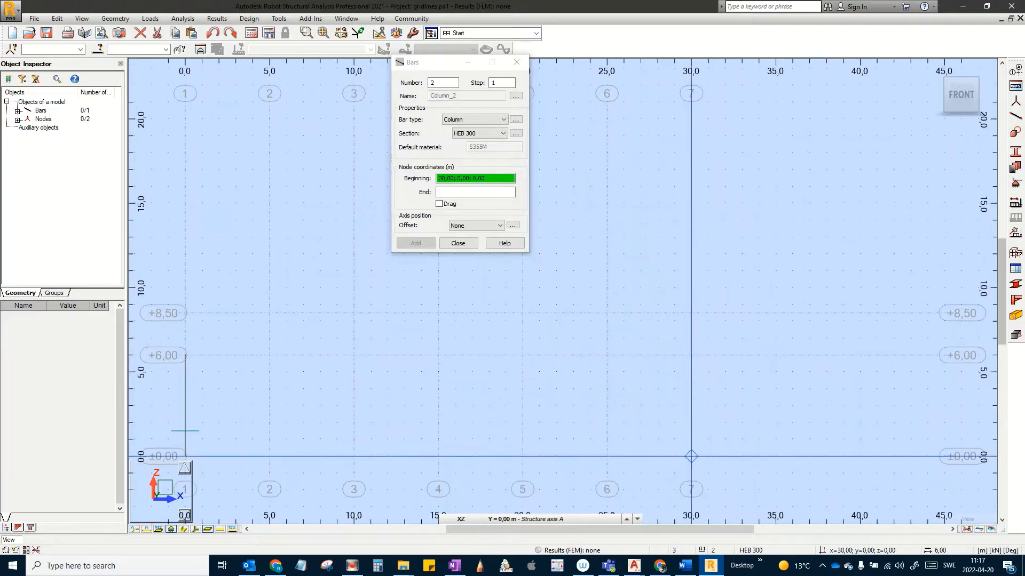
left_click(691, 456)
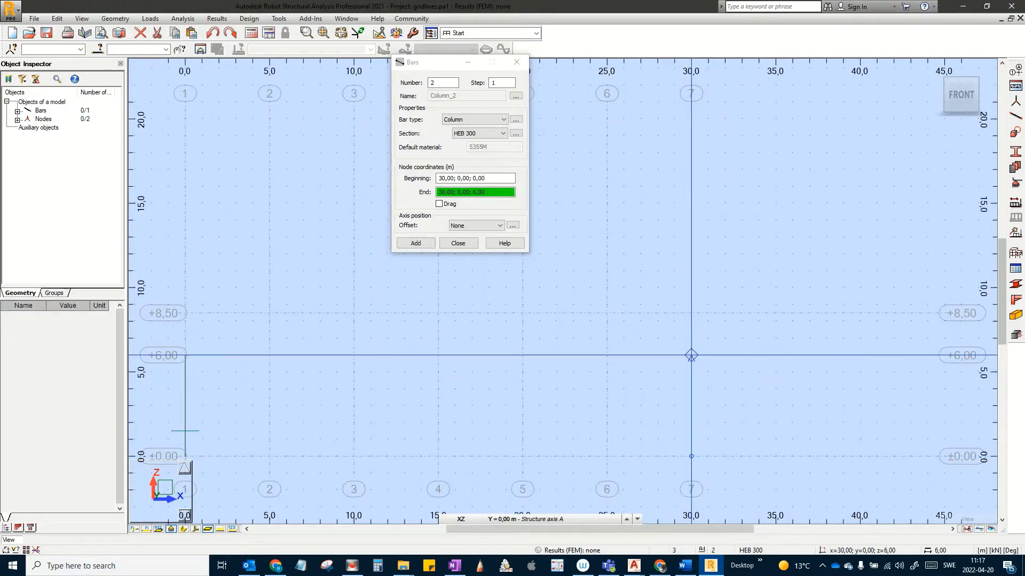
left_click(691, 355)
scroll(744, 347, "down", 3)
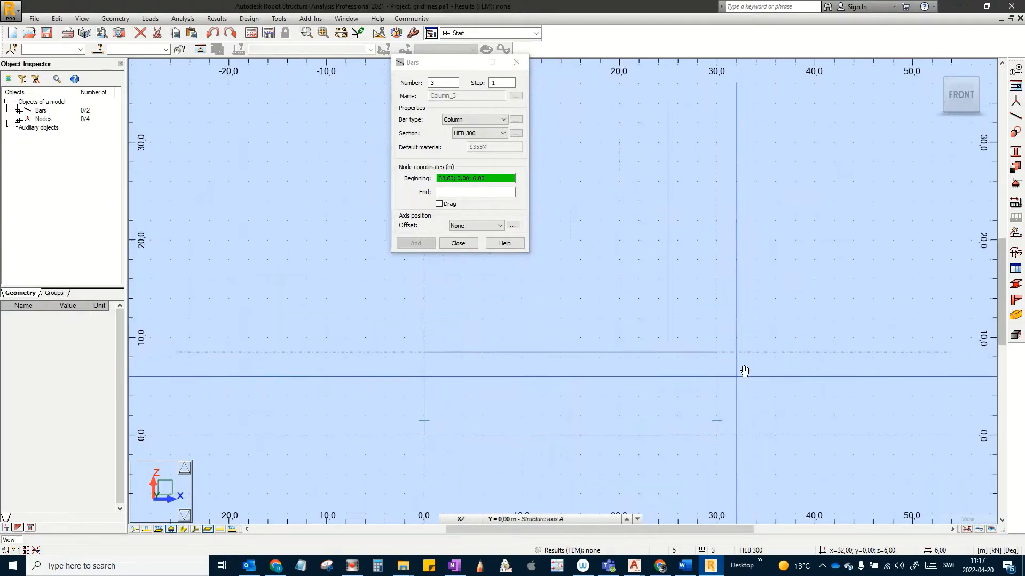
left_click(470, 242)
left_click(937, 71)
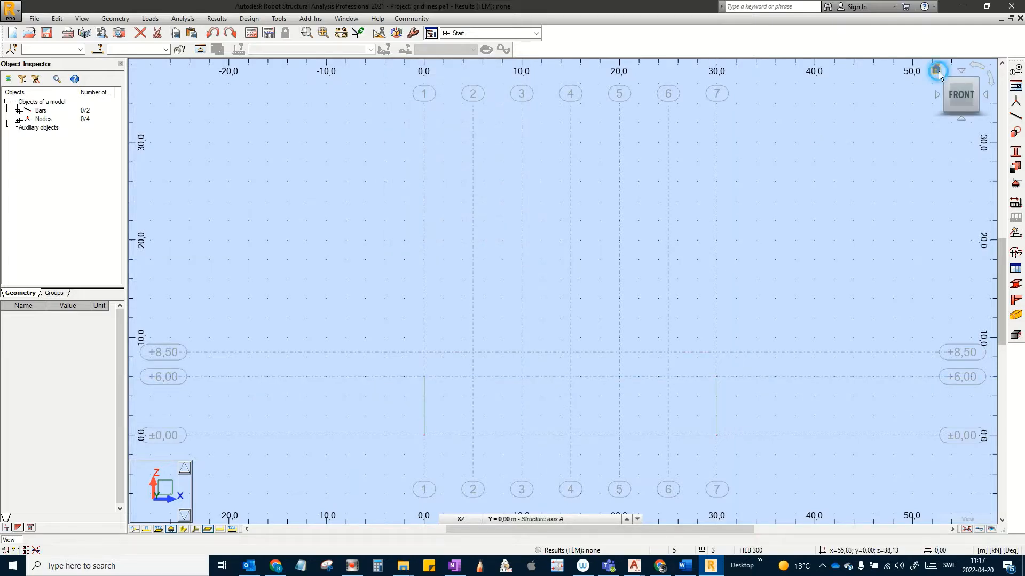
Step: Turn on the display of bar local axes and section shapes in the 3D view
scroll(656, 341, "up", 2)
middle_click_drag(657, 342, 574, 400)
scroll(649, 382, "down", 1)
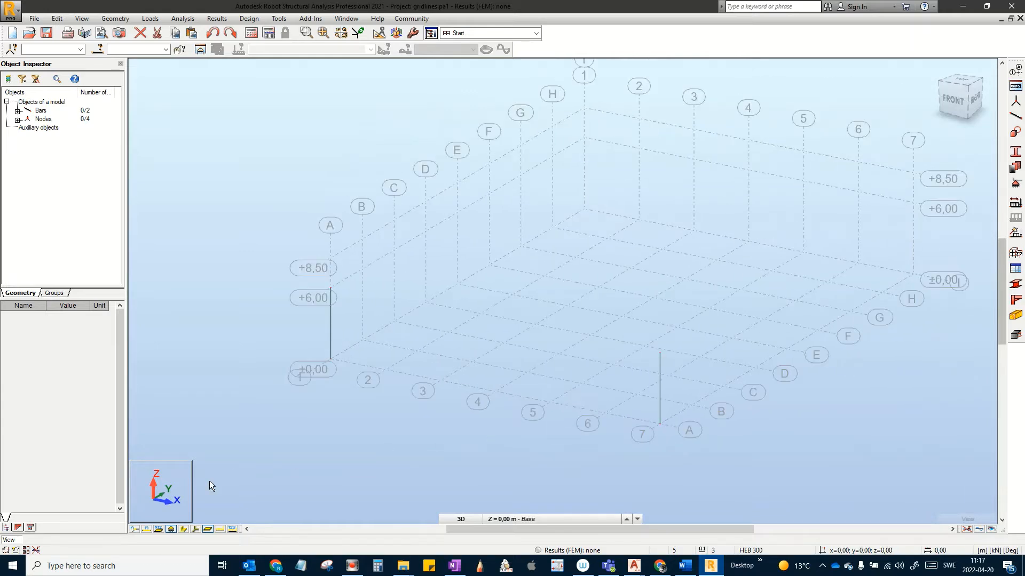
left_click(195, 529)
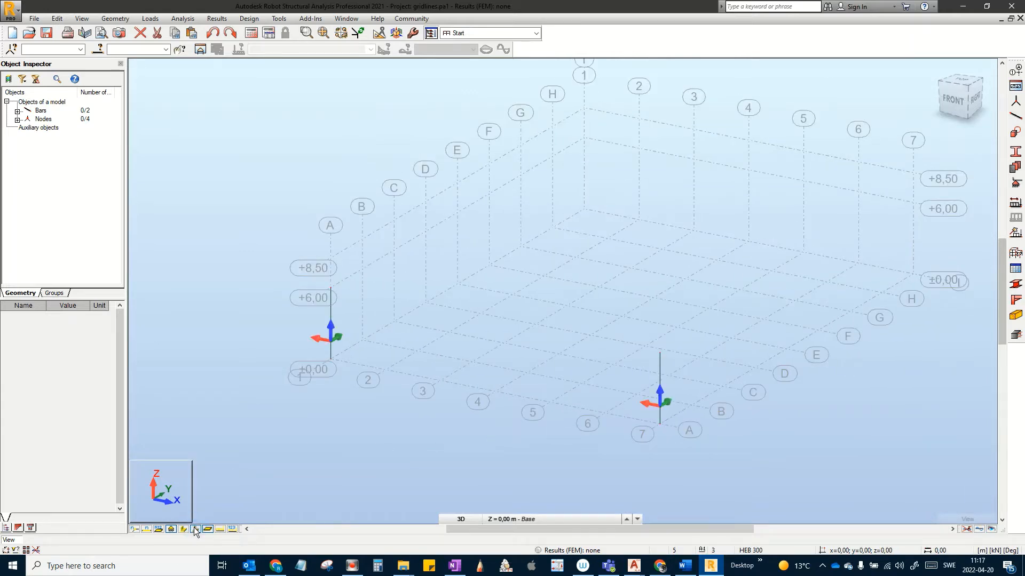
left_click(183, 529)
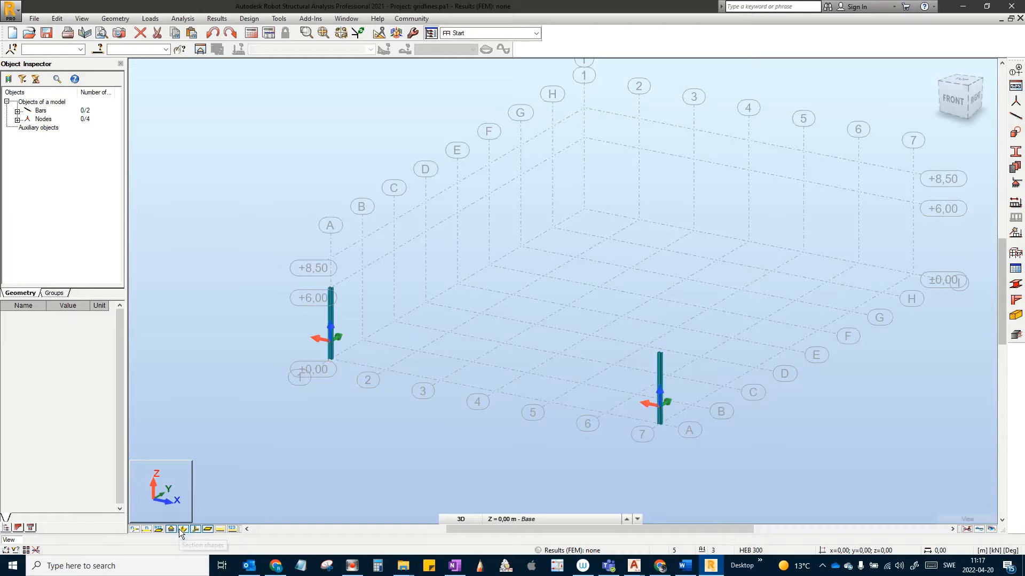
Step: Zoom and pan around both columns to inspect their HEB 300 profiles
scroll(336, 341, "up", 5)
left_click(325, 323)
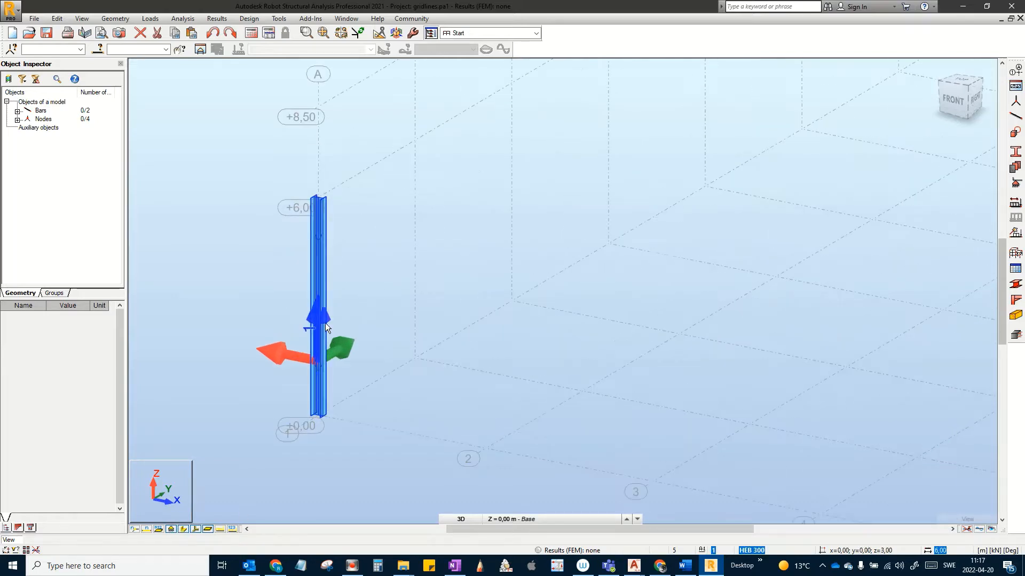
middle_click_drag(323, 354, 360, 294)
left_click(279, 293)
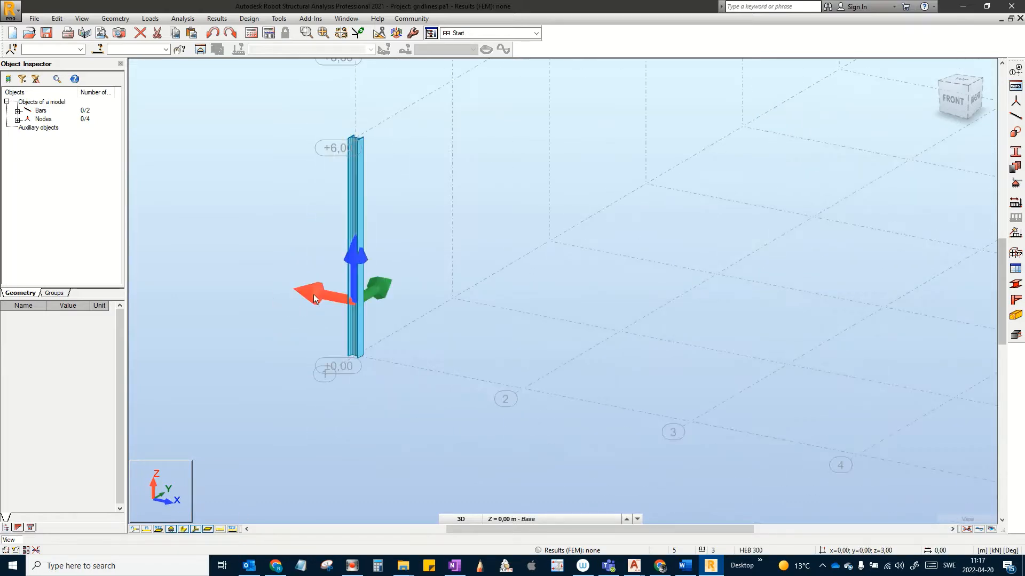
middle_click_drag(313, 304, 334, 351)
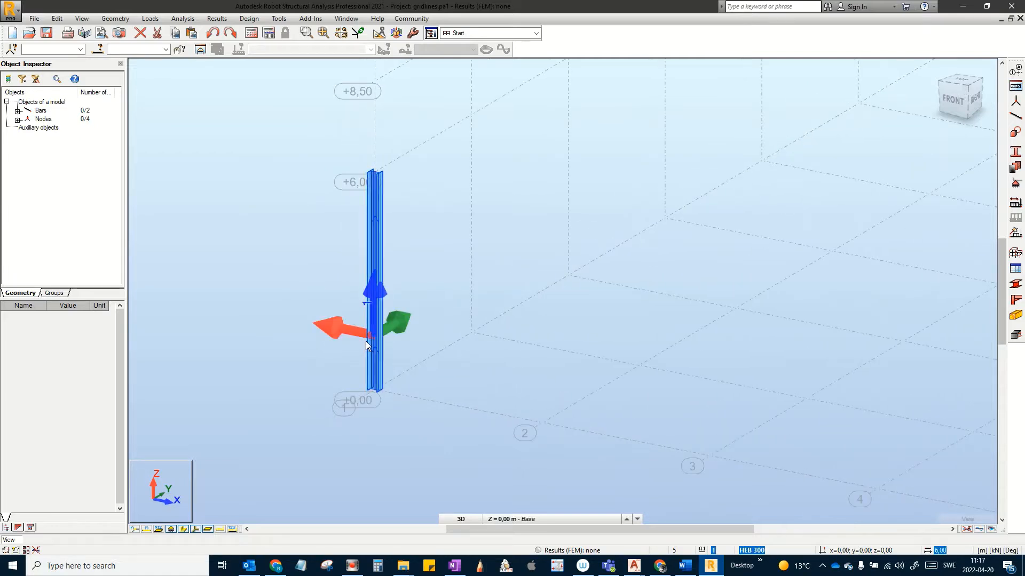
scroll(350, 315, "down", 2)
middle_click_drag(277, 277, 485, 304)
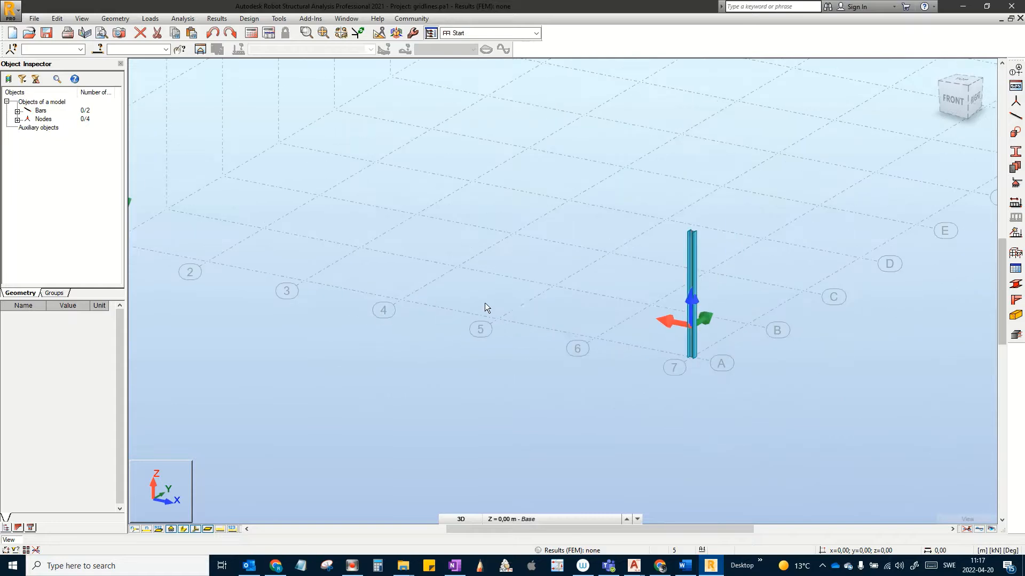
scroll(688, 326, "up", 2)
scroll(623, 296, "up", 4)
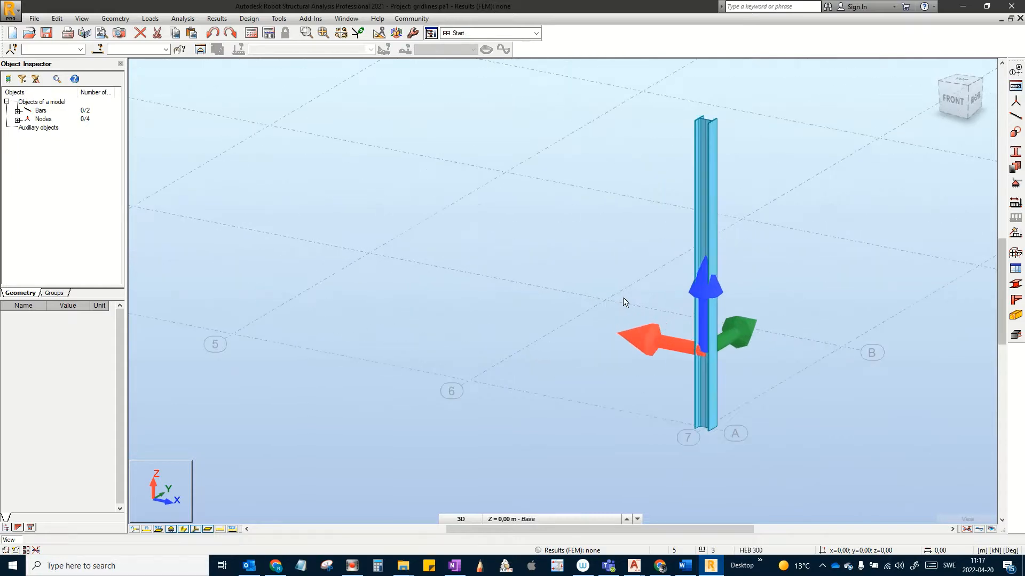
scroll(596, 288, "down", 2)
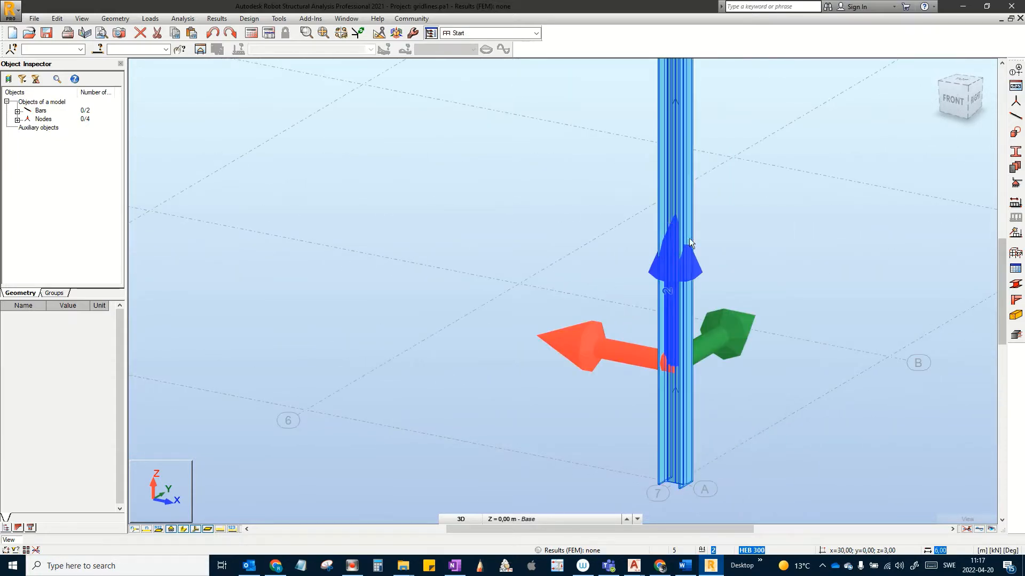
Step: Set the axis-7 column's Gamma angle to 180 in the Object Inspector
left_click(683, 207)
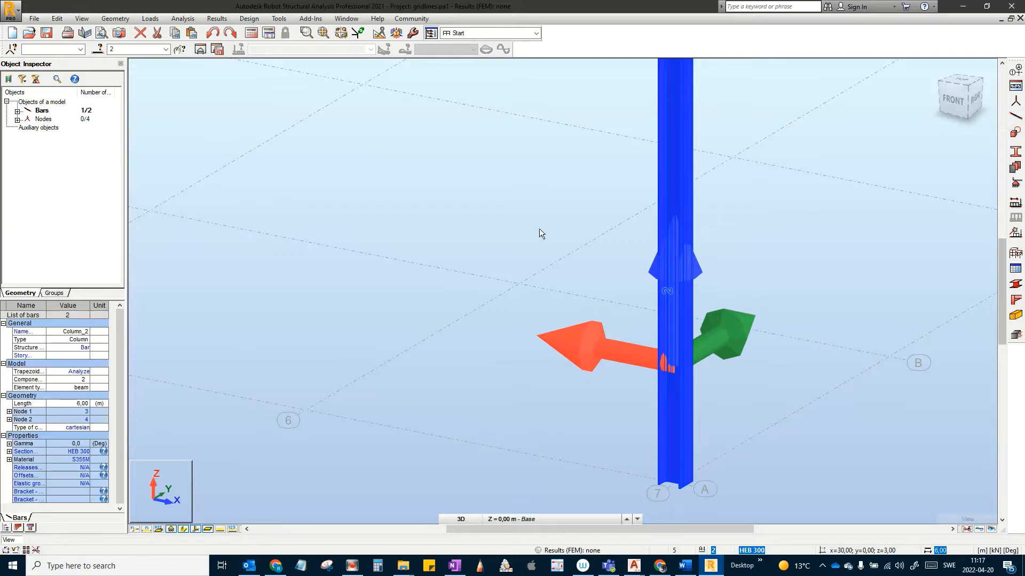
left_click(9, 444)
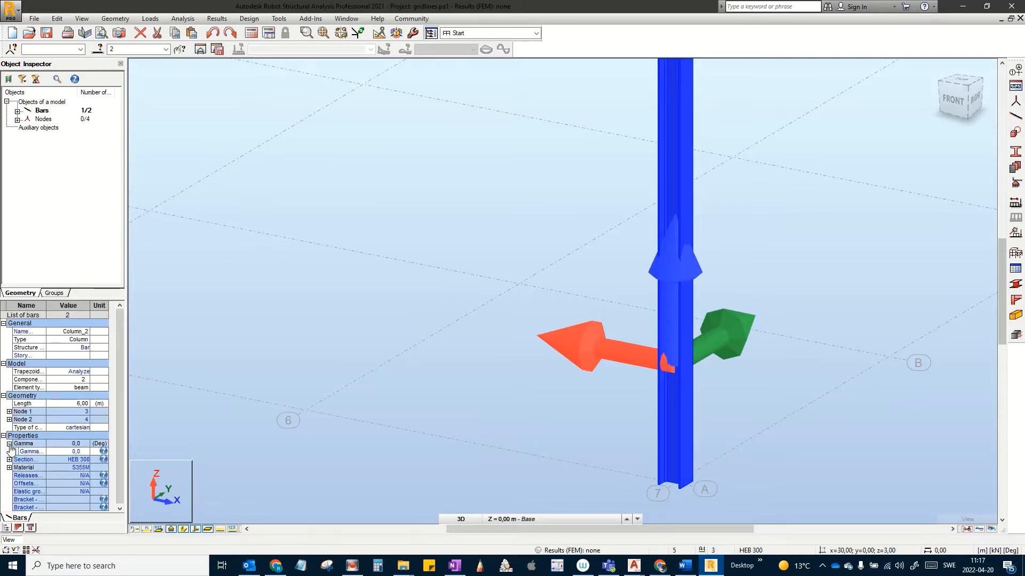
left_click(81, 452)
key("BackSpace")
type("180")
key("Return")
Step: Window-select both columns
scroll(337, 373, "down", 4)
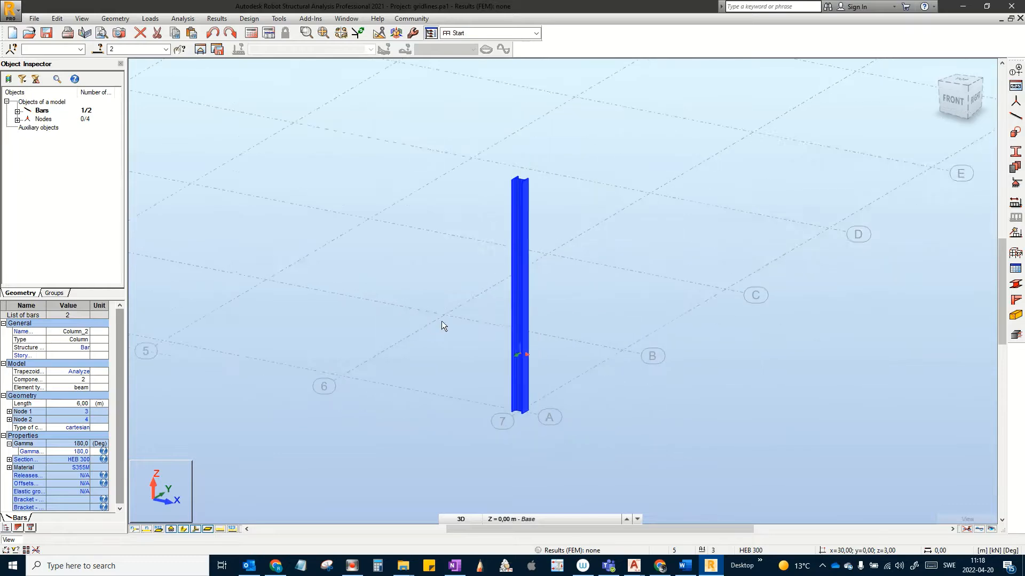
middle_click_drag(443, 320, 656, 378)
scroll(639, 374, "down", 6)
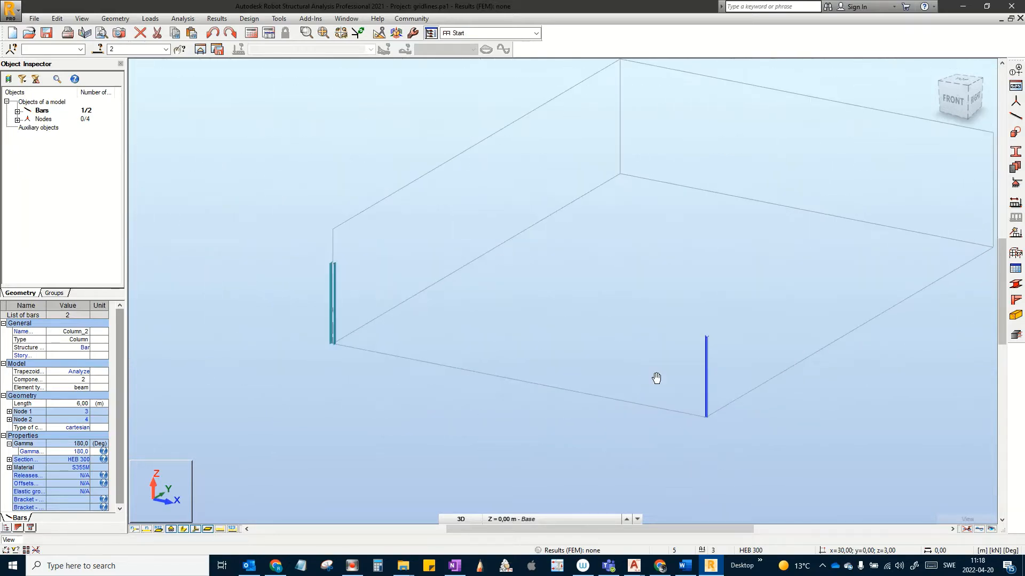
left_click(832, 425)
left_click_drag(839, 461, 216, 164)
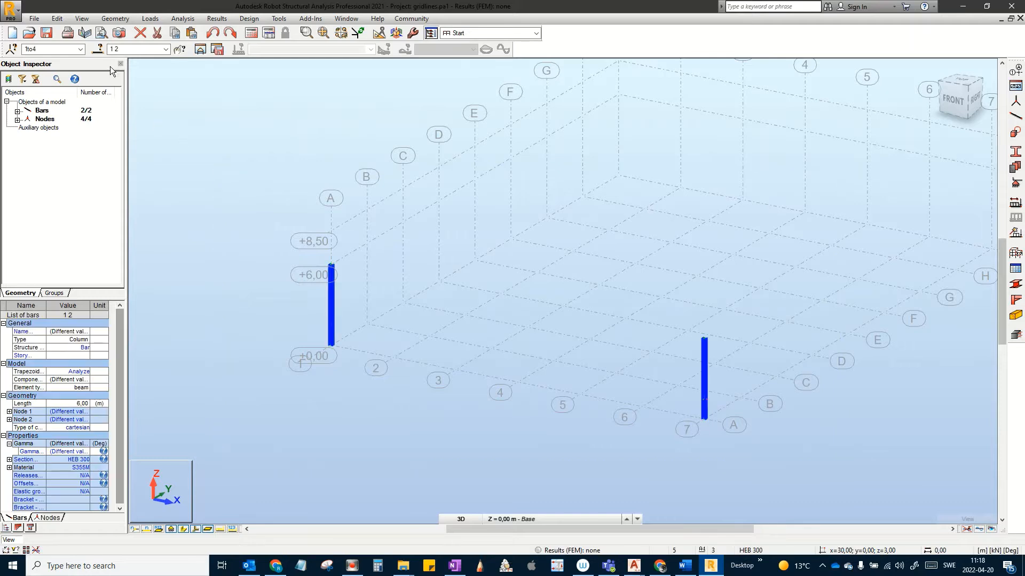
Step: Start a Translation copy of the selected columns with 8 repetitions
left_click(57, 19)
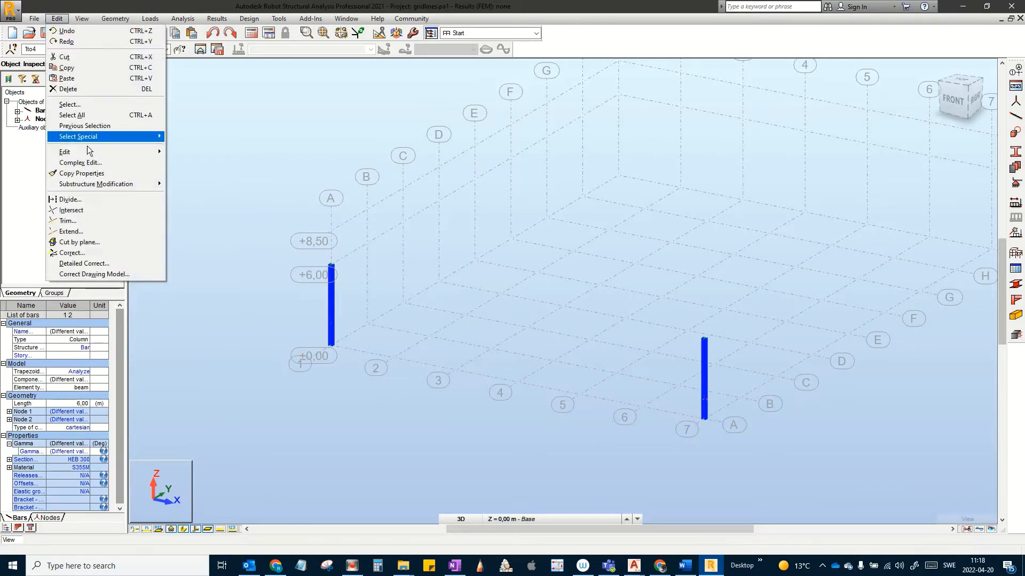
mouse_move(90, 153)
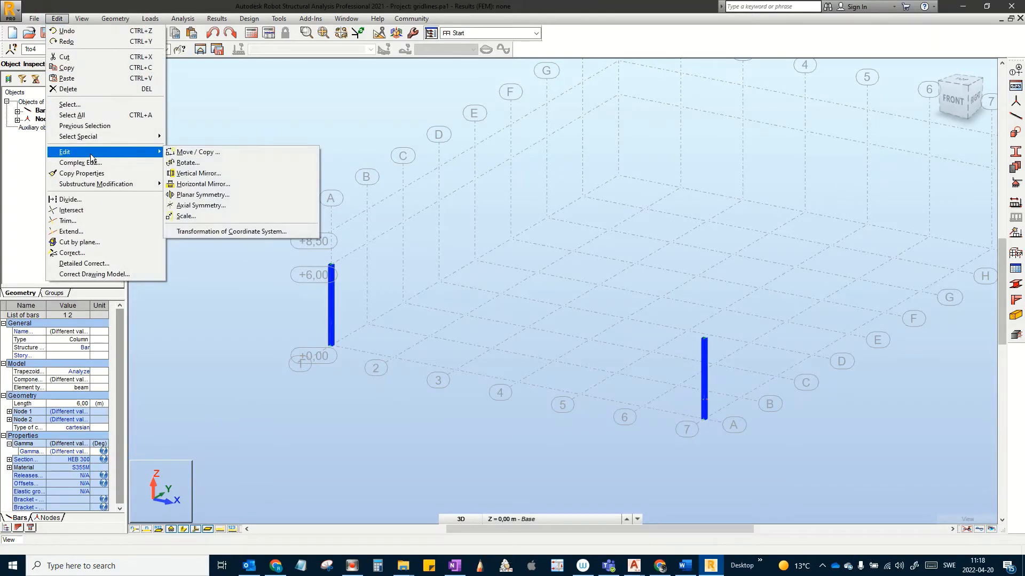
left_click(222, 153)
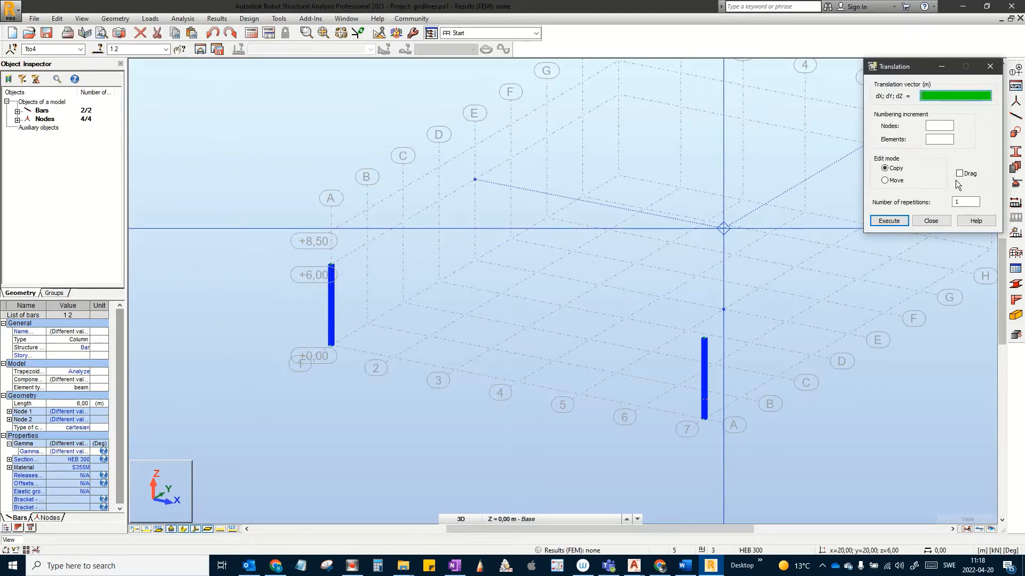
left_click(964, 201)
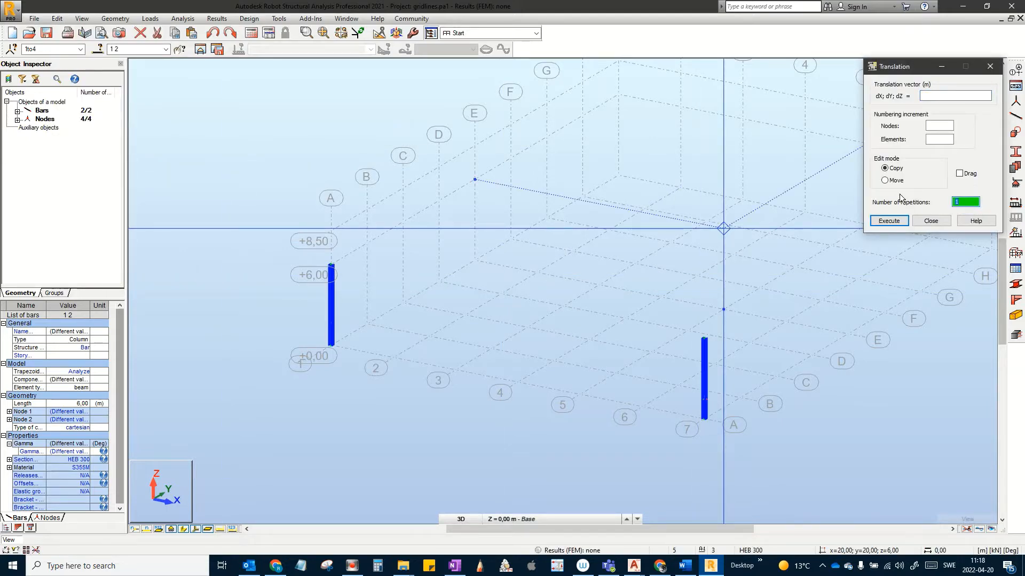
type("8")
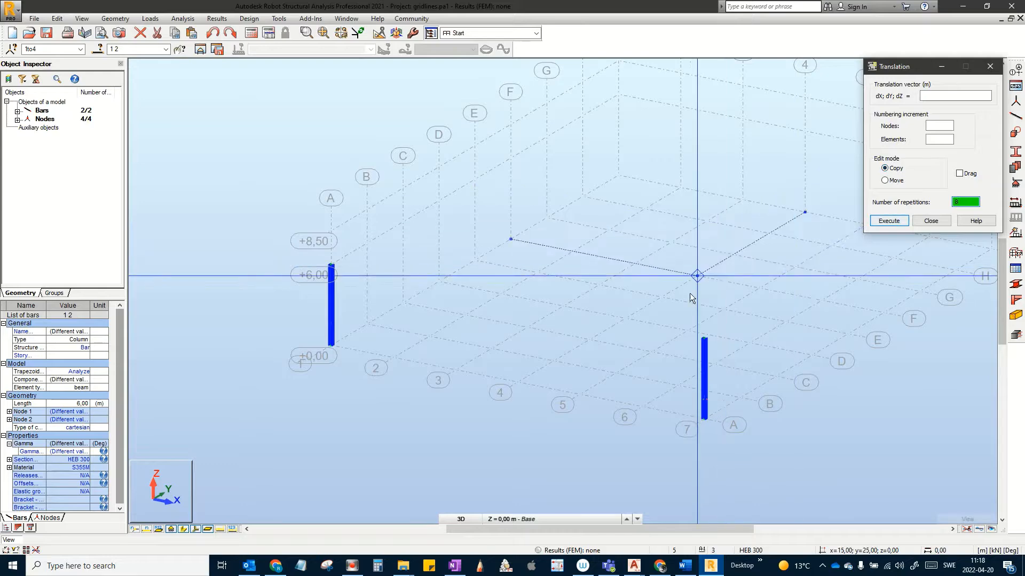
Step: Copy the columns along a 5 m Y vector through axis I, then close and deselect
scroll(705, 424, "up", 3)
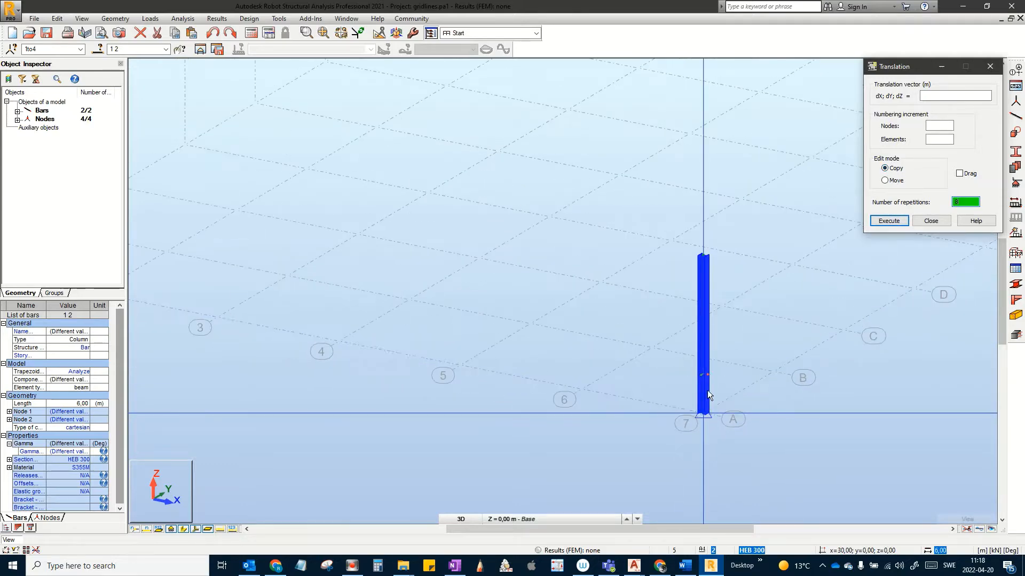
left_click(704, 413)
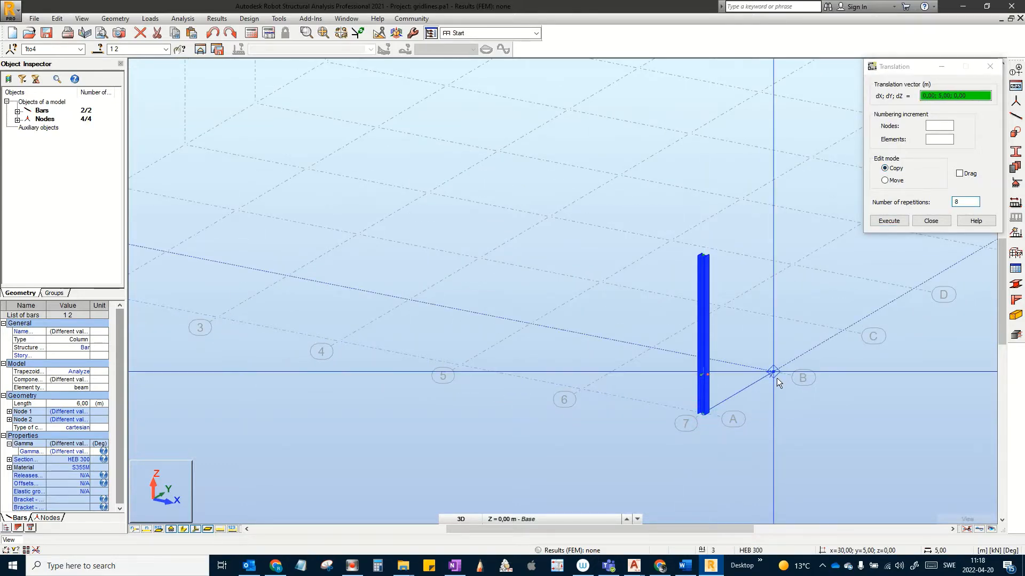
left_click(774, 379)
scroll(707, 392, "down", 4)
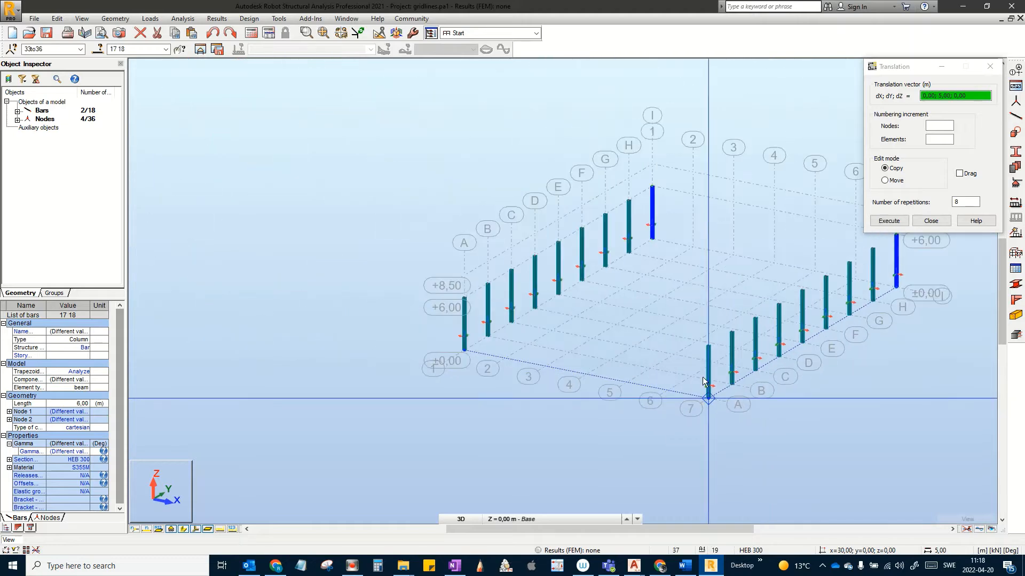
scroll(704, 382, "down", 3)
scroll(550, 408, "up", 3)
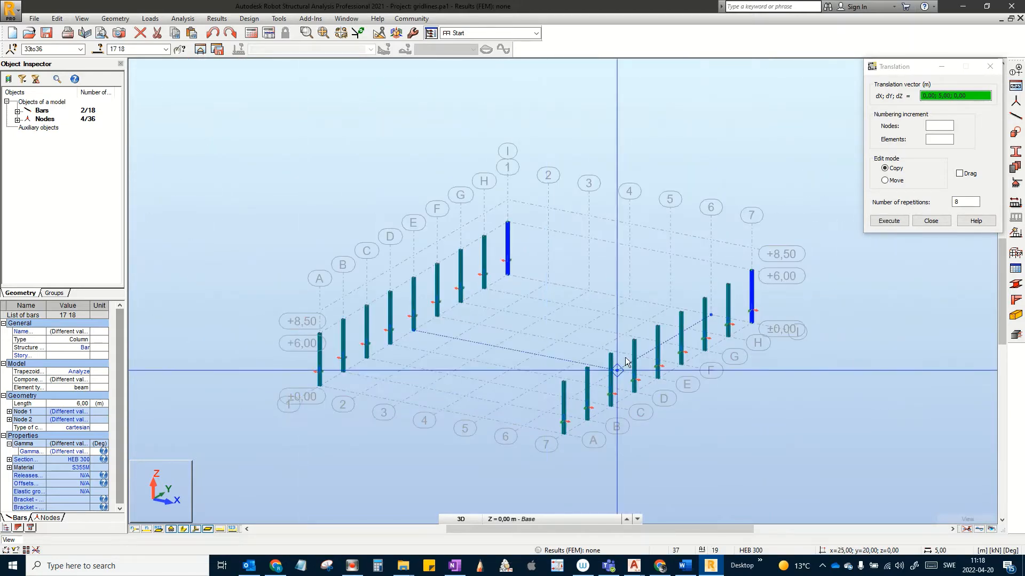
left_click(930, 221)
left_click(805, 435)
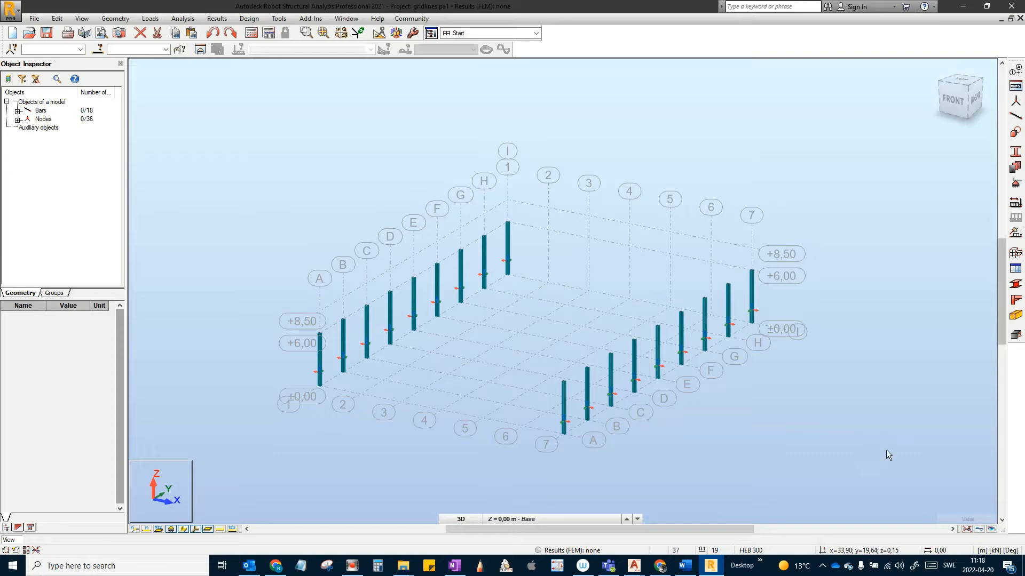
Step: Window-select all 18 columns of the frame
scroll(927, 422, "down", 1)
middle_click_drag(884, 433, 788, 338)
left_click_drag(865, 390, 221, 134)
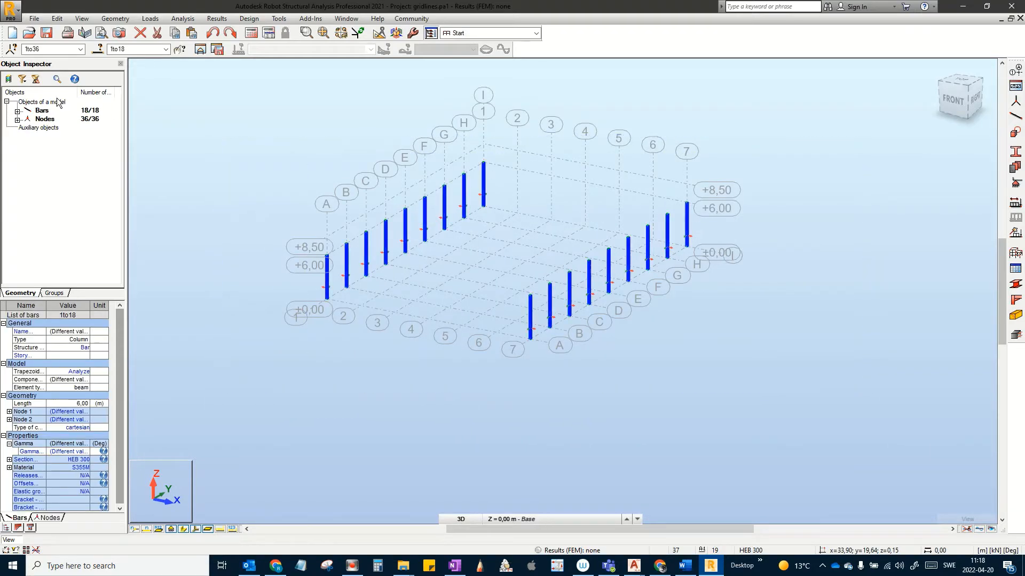
Step: Create a bar group from the selected columns and rename it Colums
left_click(55, 293)
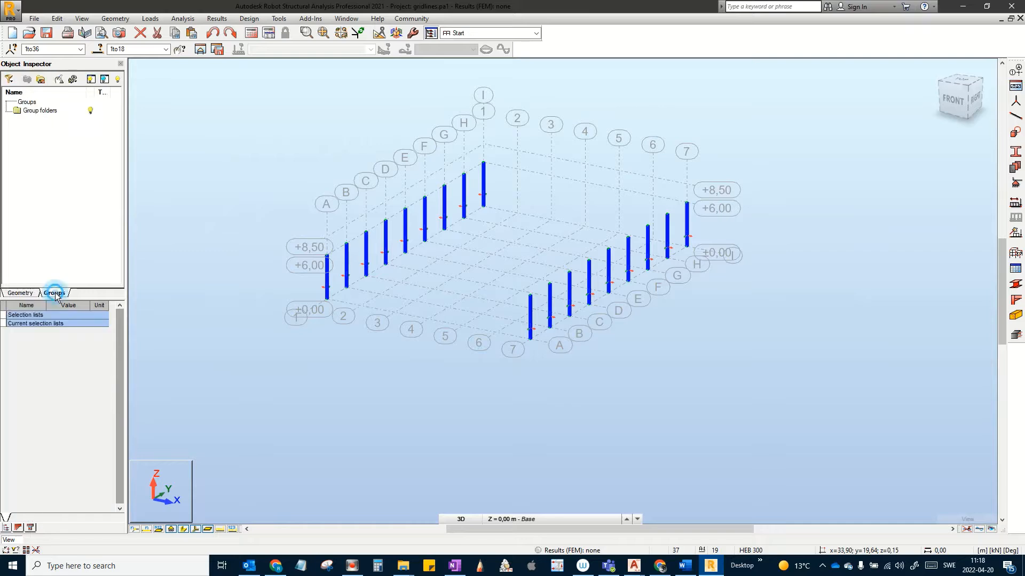
left_click(39, 80)
left_click(7, 102)
left_click(52, 111)
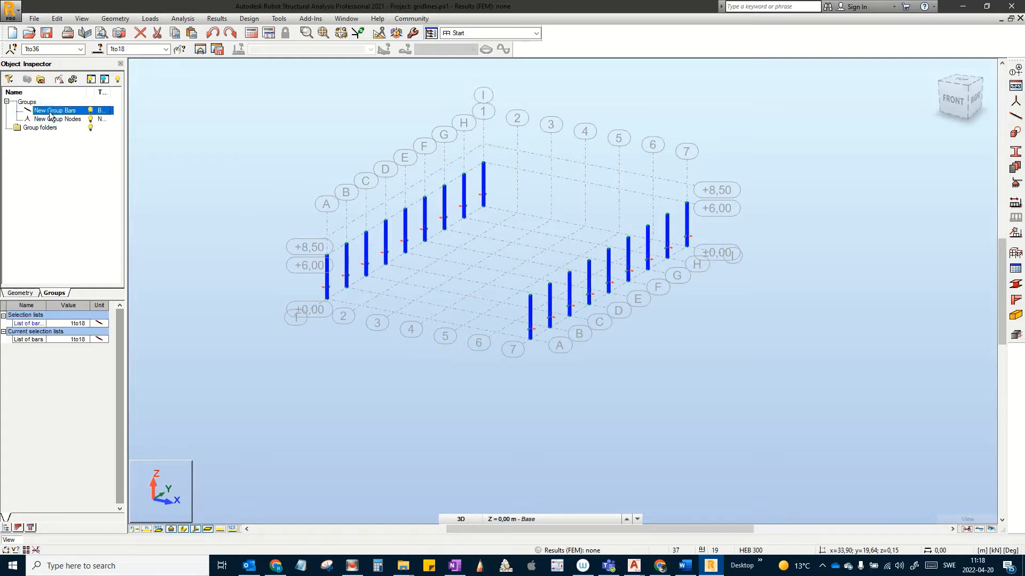
right_click(49, 113)
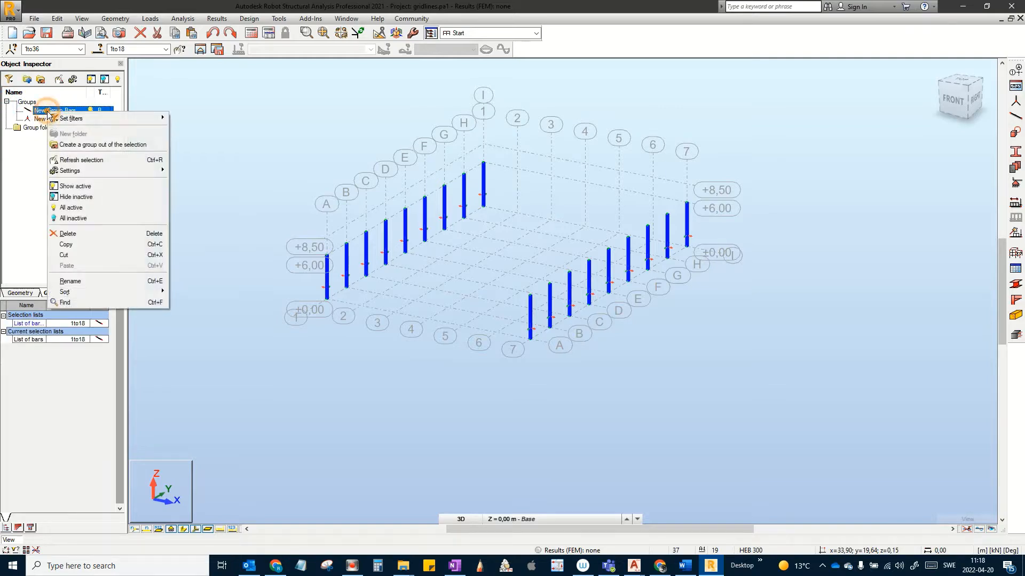
left_click(77, 279)
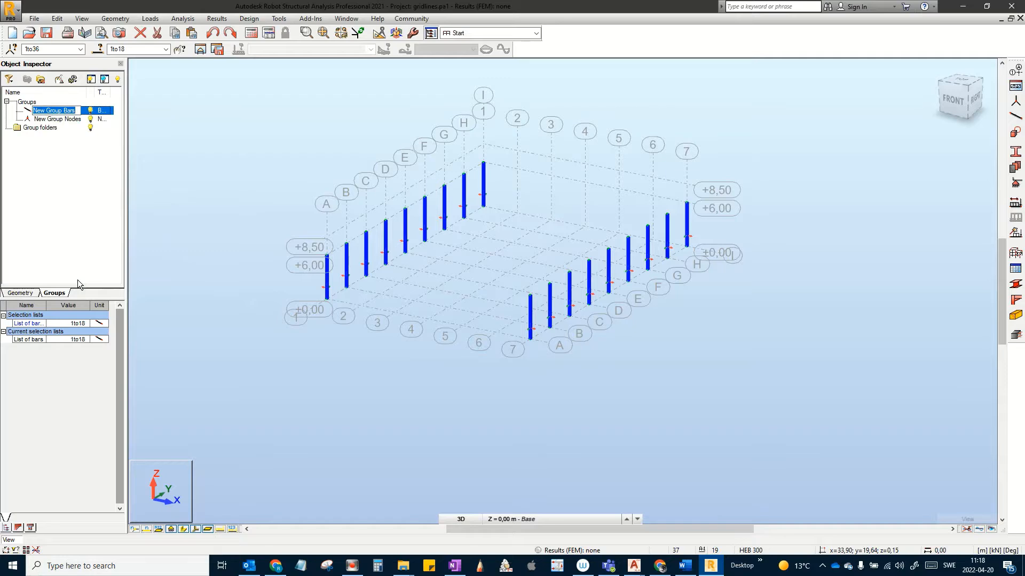
type("Colums")
key("Return")
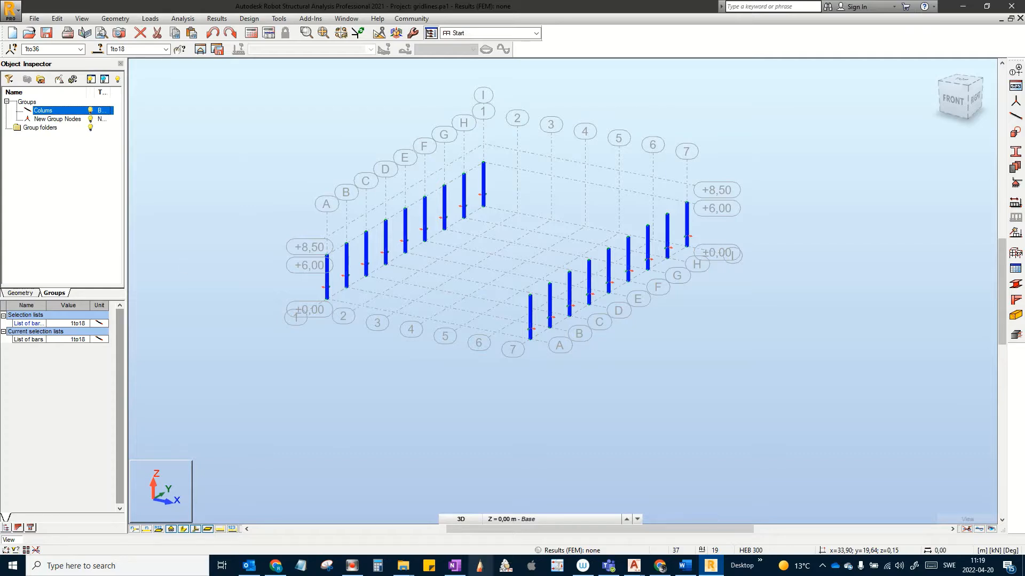
mouse_move(348, 570)
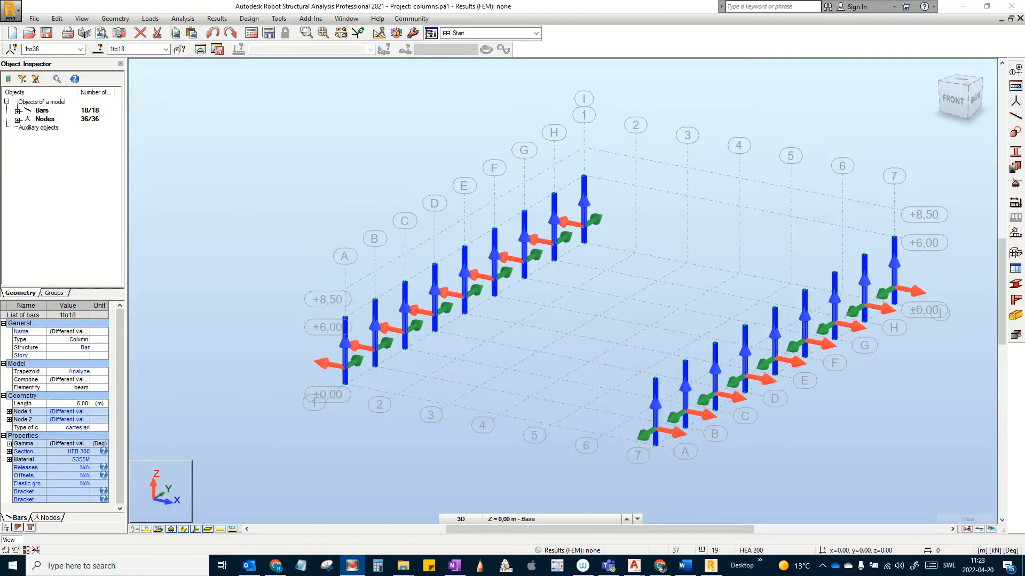
Step: Hide section shapes and zoom into the XZ front elevation along axis A
left_click(196, 530)
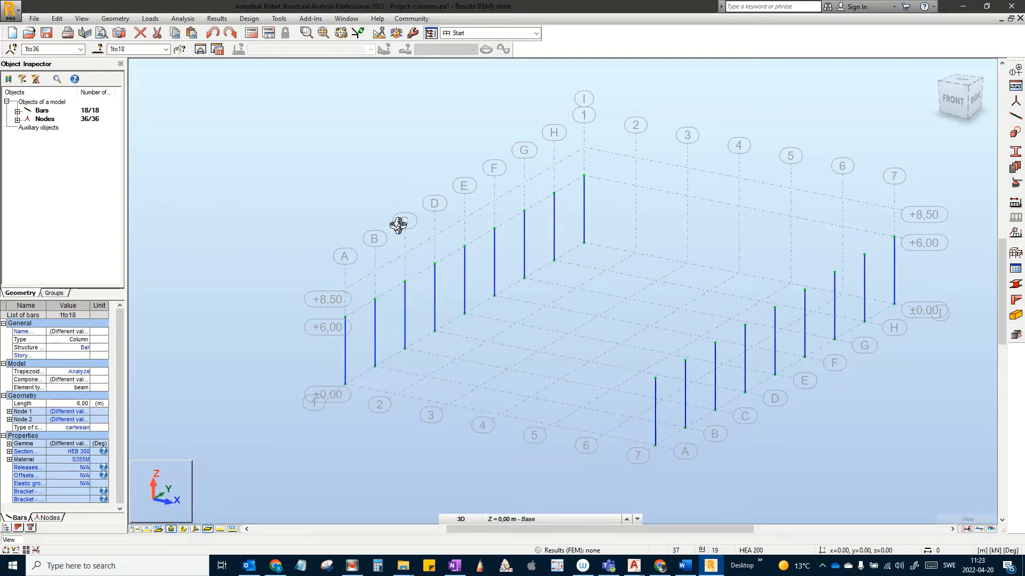
left_click(462, 520)
left_click(463, 508)
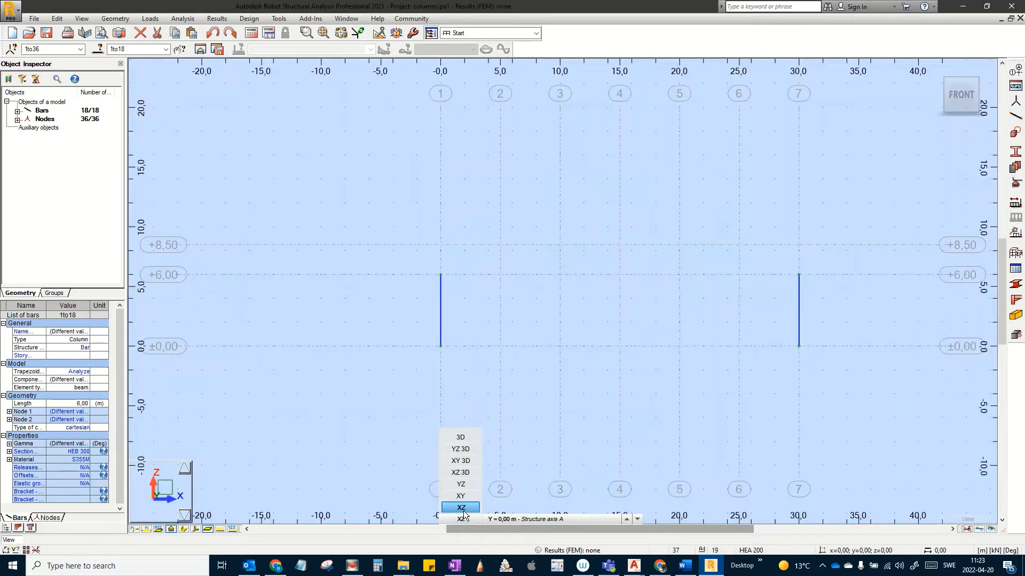
middle_click_drag(629, 288, 592, 299)
scroll(592, 298, "up", 1)
scroll(591, 299, "up", 1)
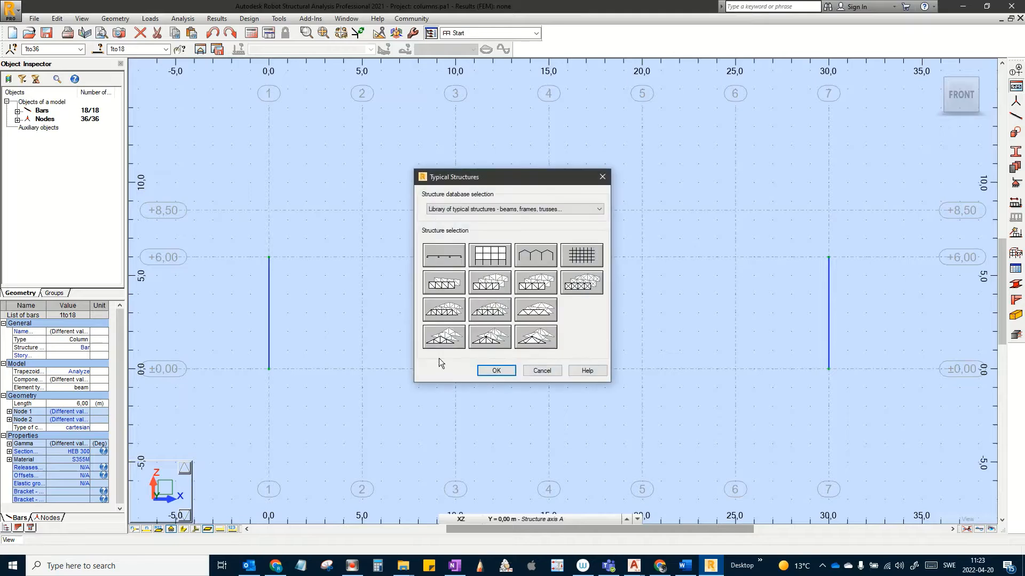
Step: Choose Triangular truss type 1 with length 30, height 2.5 and 12 fields
left_click(445, 338)
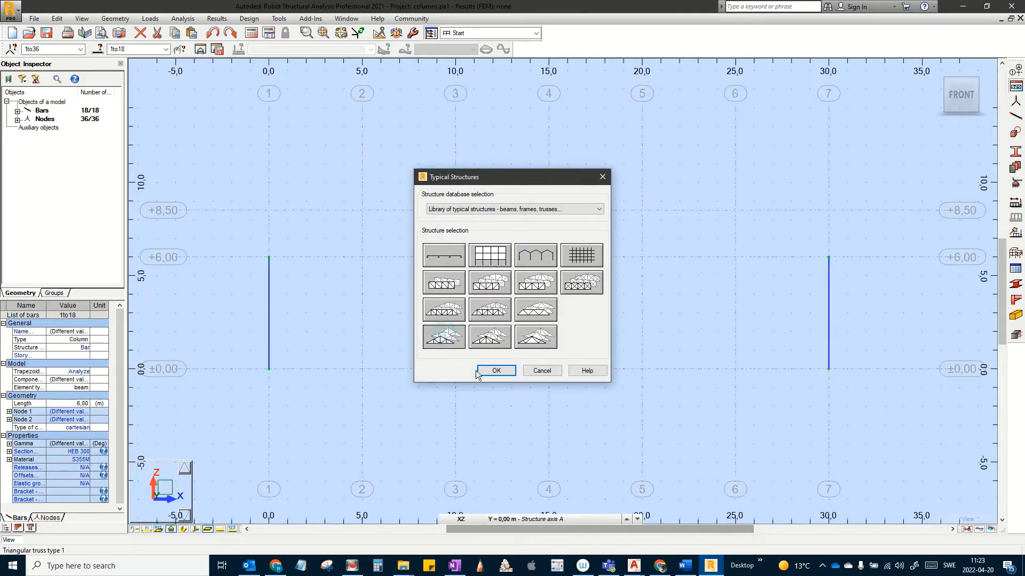
left_click(502, 372)
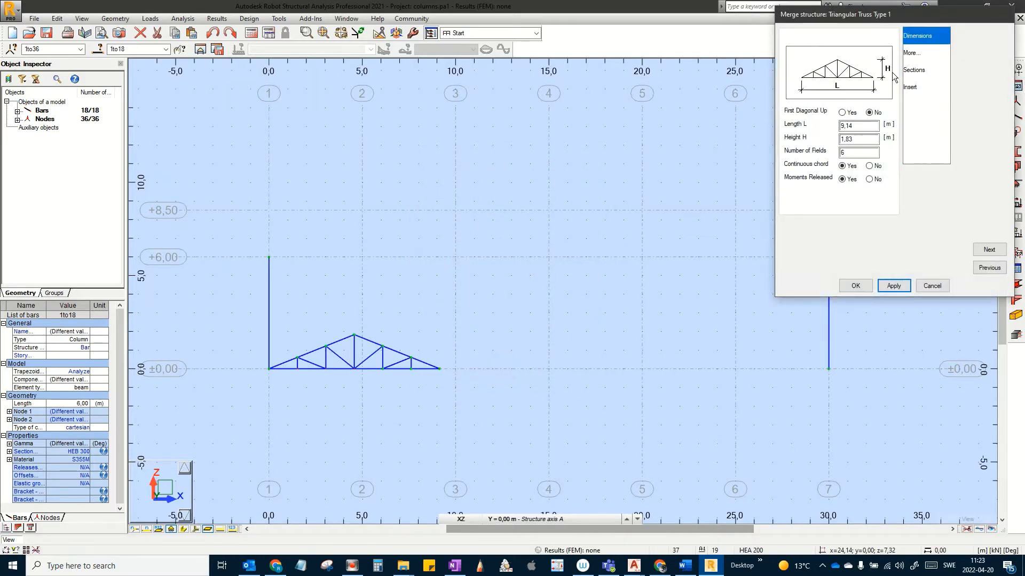
left_click_drag(855, 19, 563, 202)
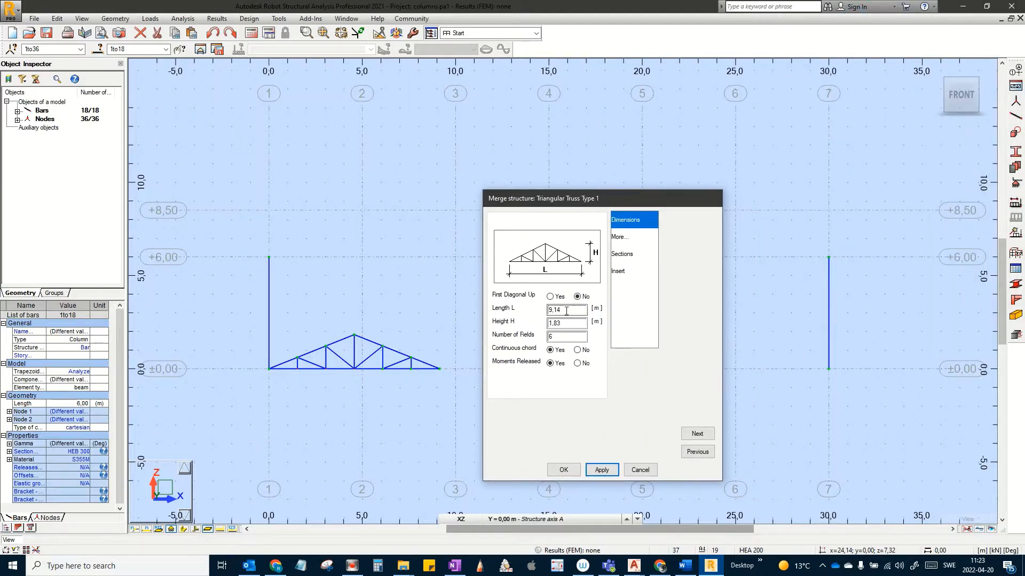
left_click_drag(570, 311, 550, 312)
type("30")
key("Tab")
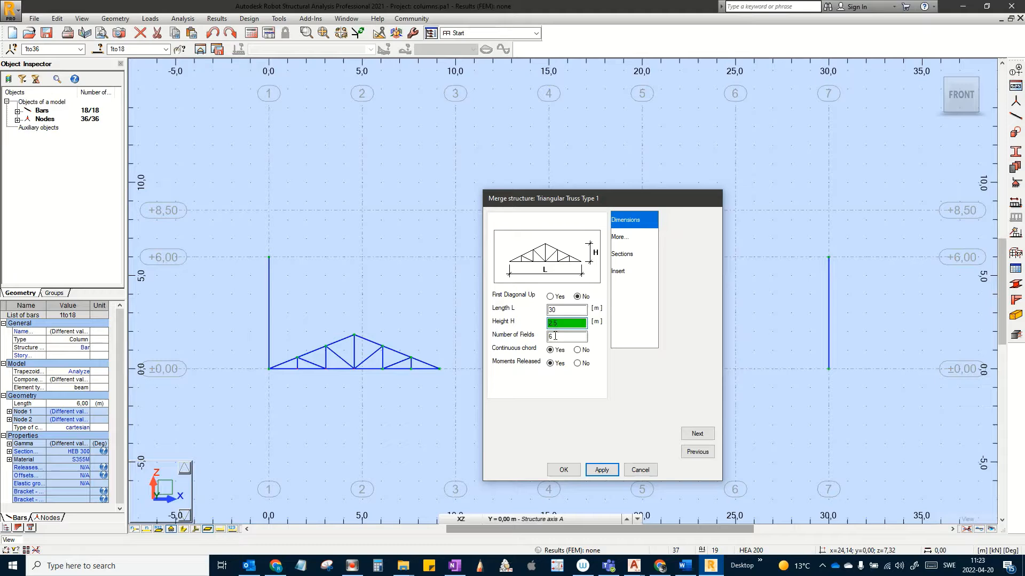
key("Tab")
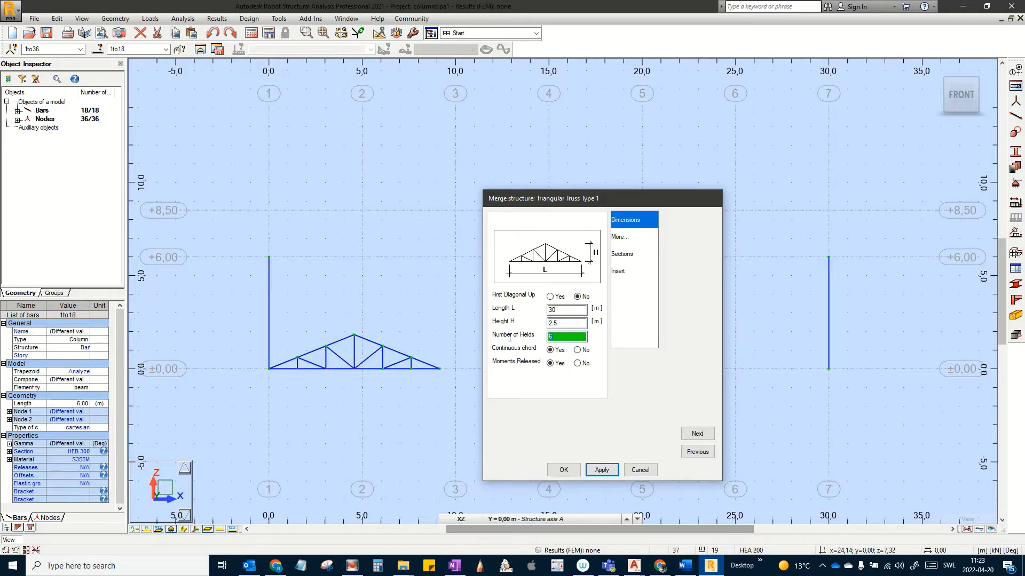
type("12")
left_click(619, 254)
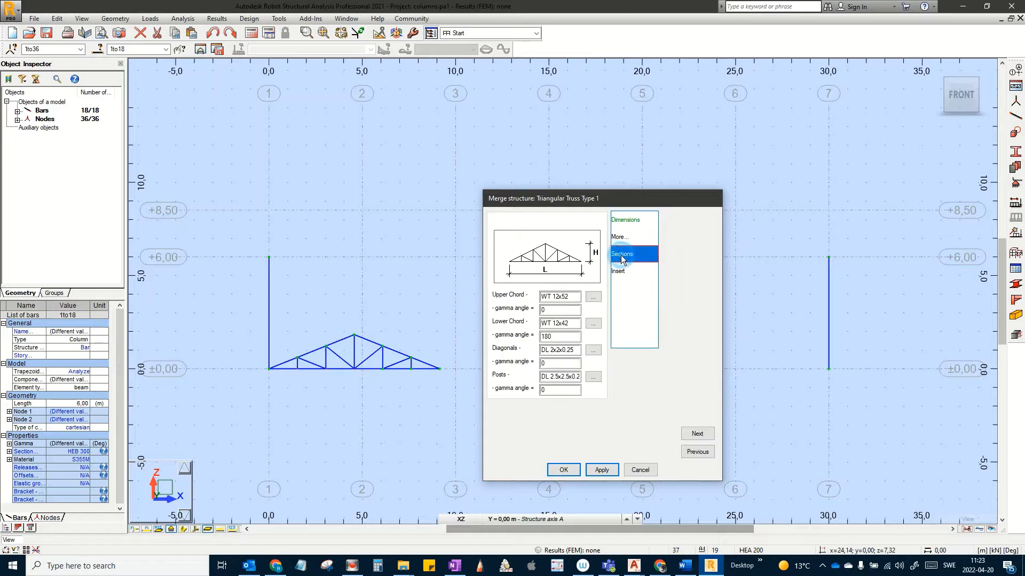
Step: Set the upper chord to HEB 300 from the Europe section database
left_click(593, 299)
left_click(662, 366)
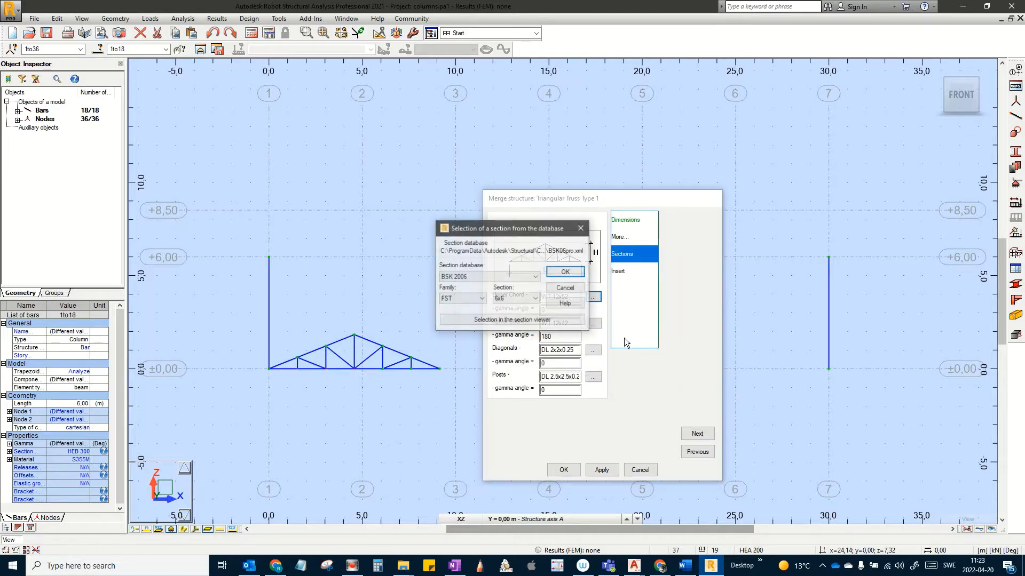
left_click(489, 276)
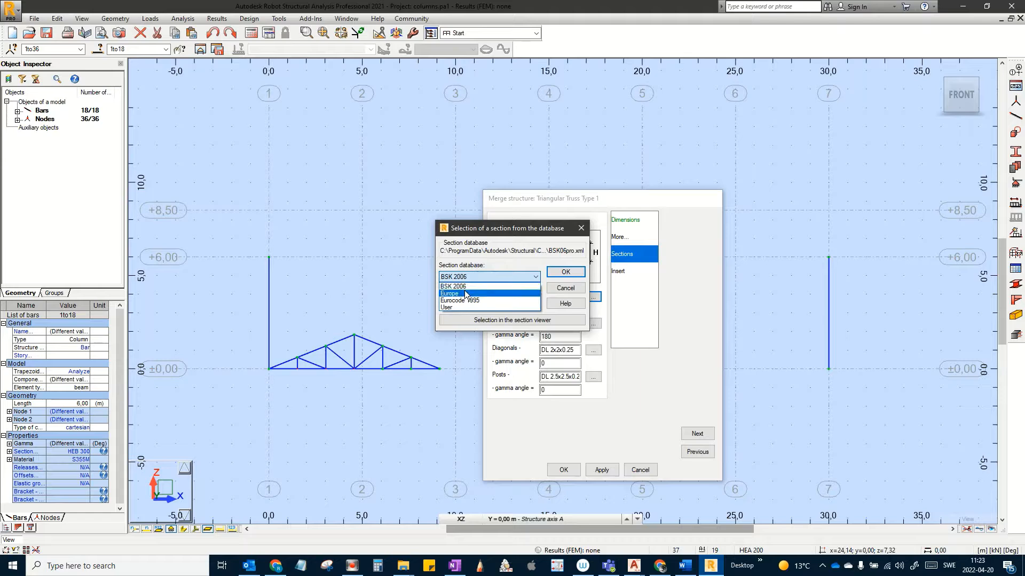
left_click(465, 293)
left_click(466, 276)
left_click(459, 294)
left_click(480, 299)
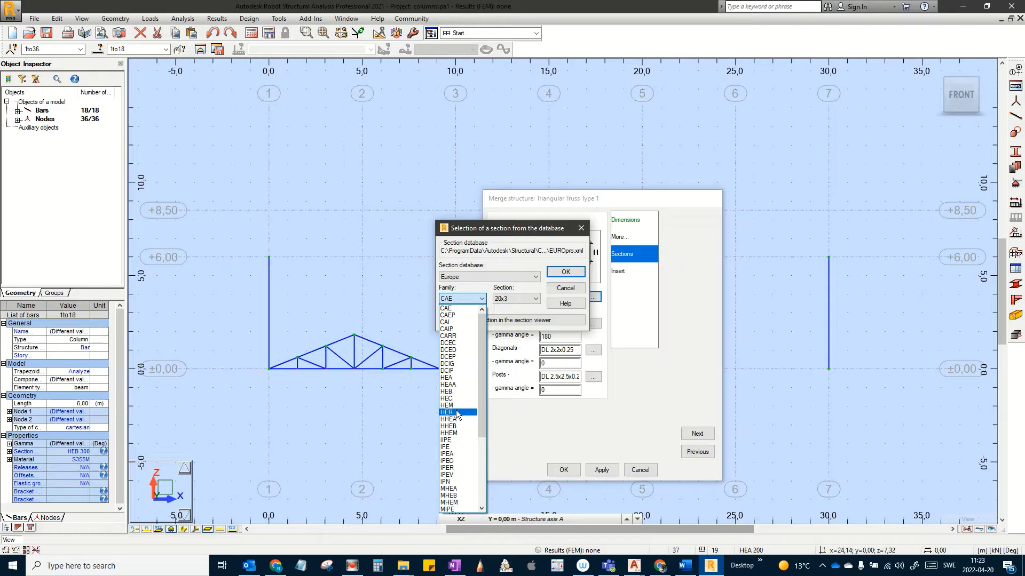
left_click(458, 391)
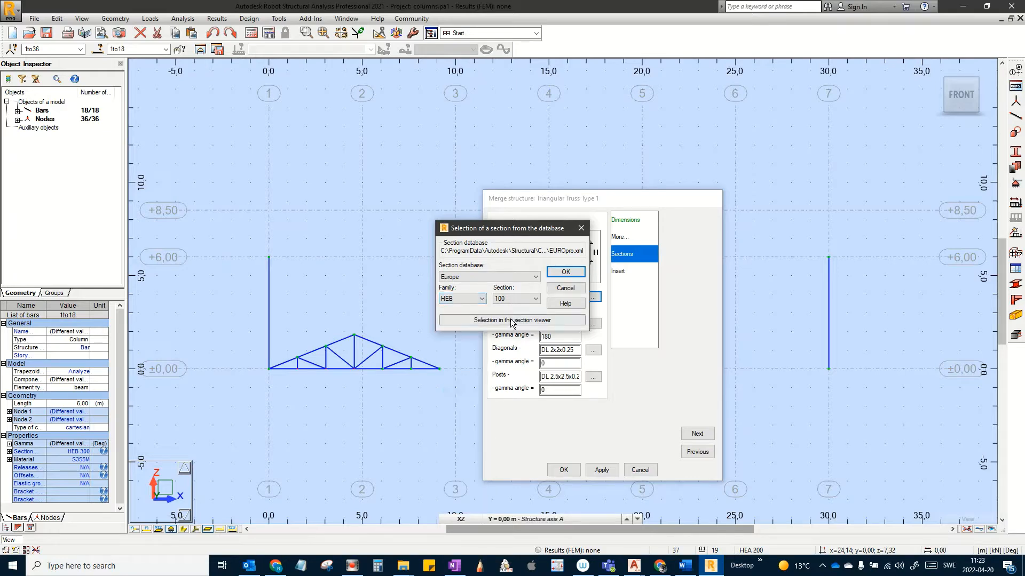
left_click(514, 298)
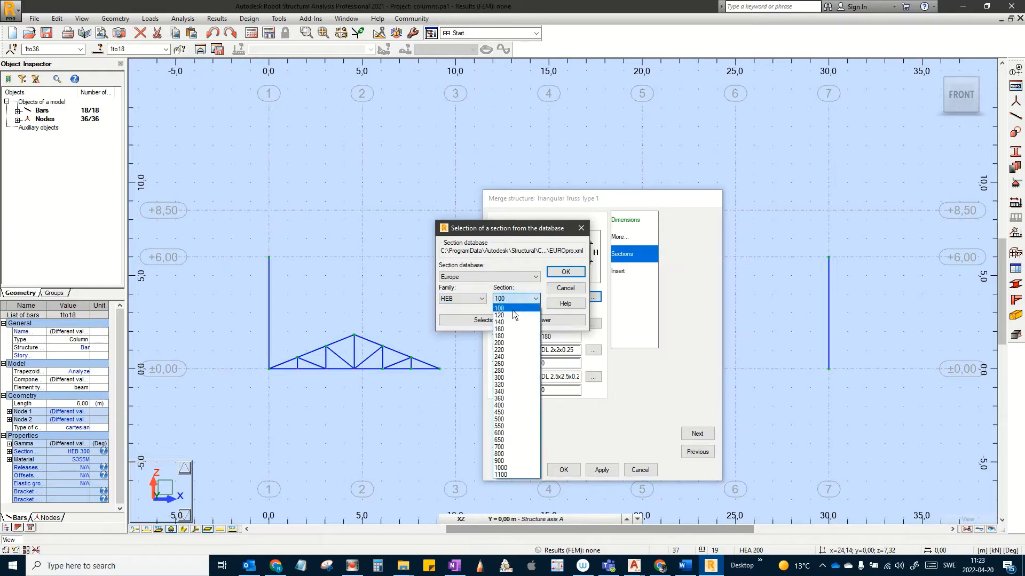
left_click(512, 377)
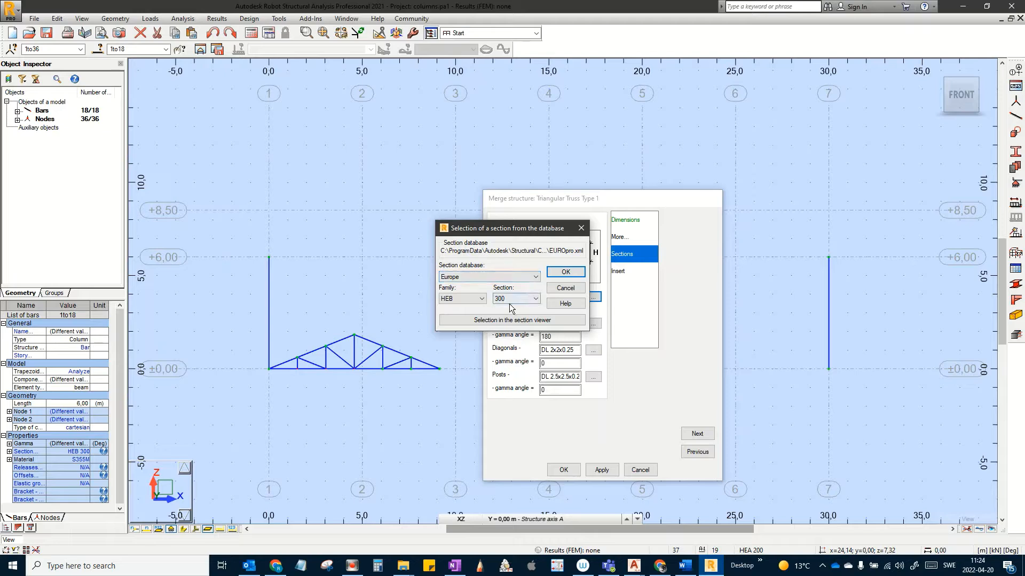
left_click(566, 272)
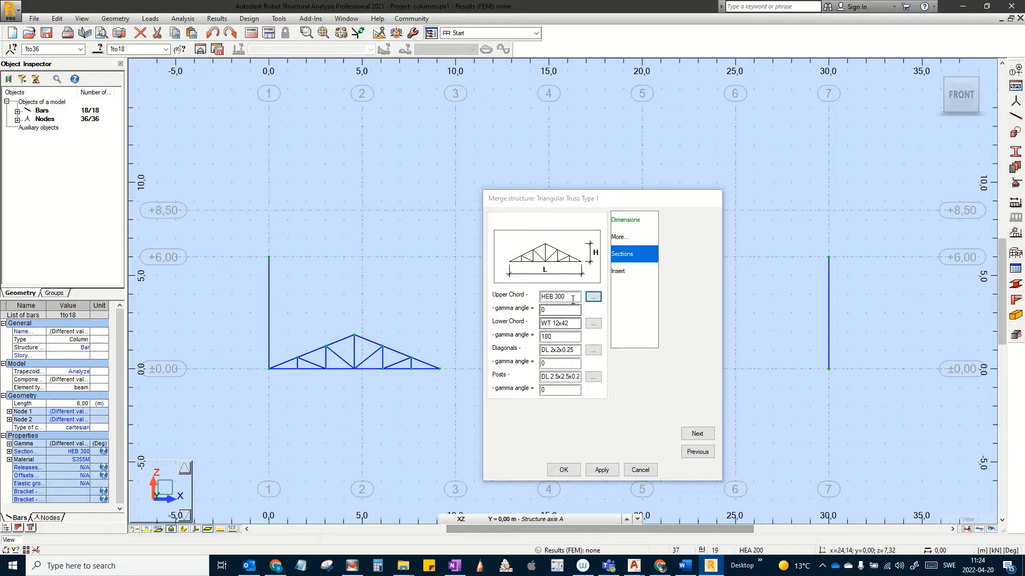
Step: Copy HEB 300 into the lower chord section
left_click_drag(571, 297, 497, 297)
key("ctrl+c")
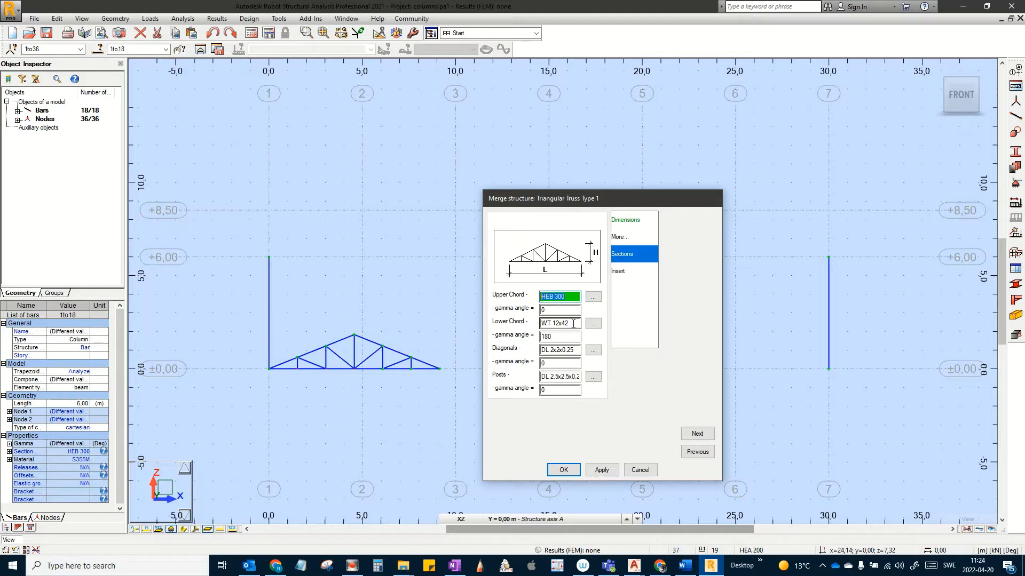
left_click_drag(573, 324, 468, 324)
key("ctrl+v")
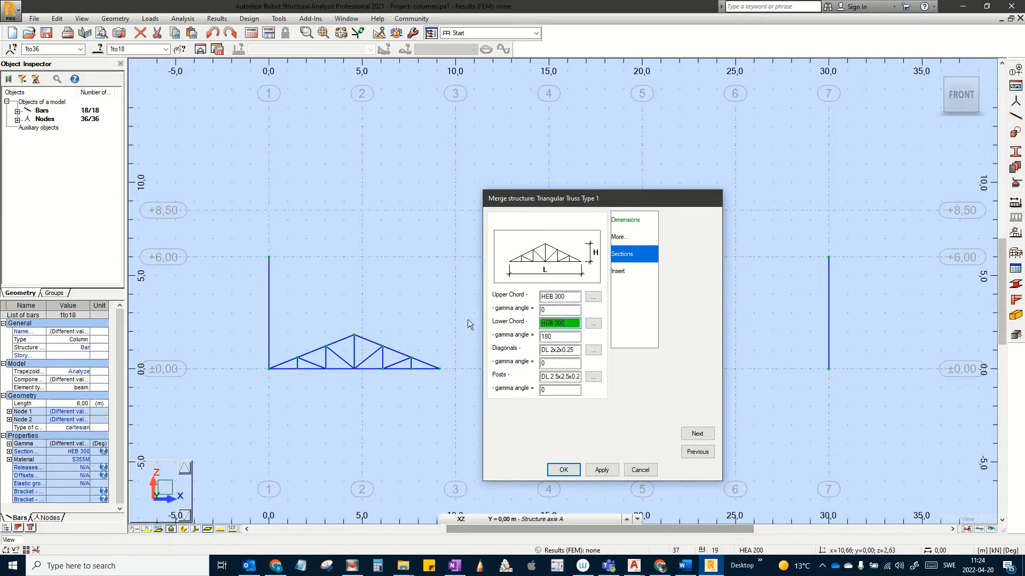
Step: Set the diagonals to the CAE 70x7 angle section
left_click(593, 350)
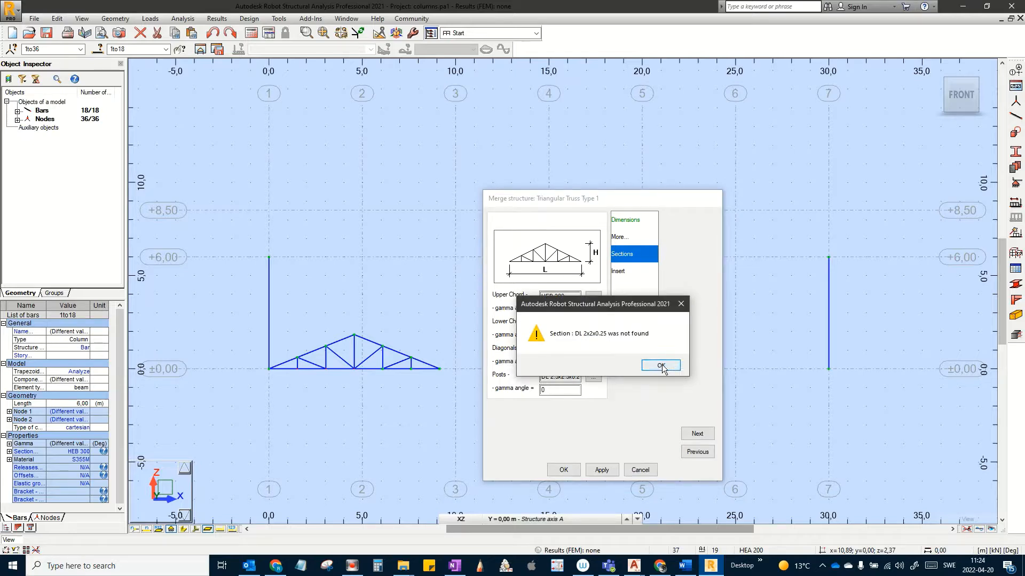
left_click(660, 366)
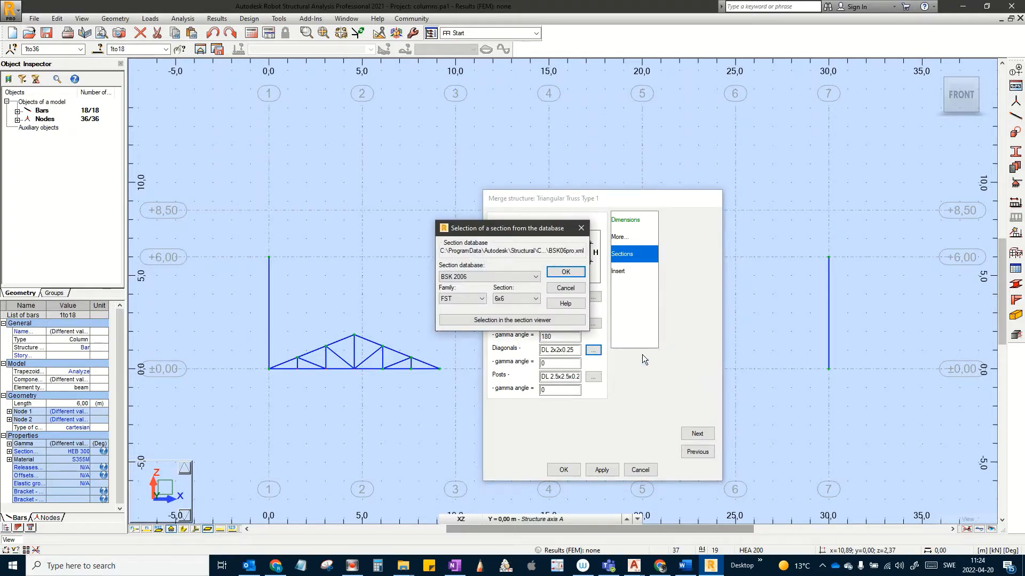
left_click(485, 277)
left_click(458, 294)
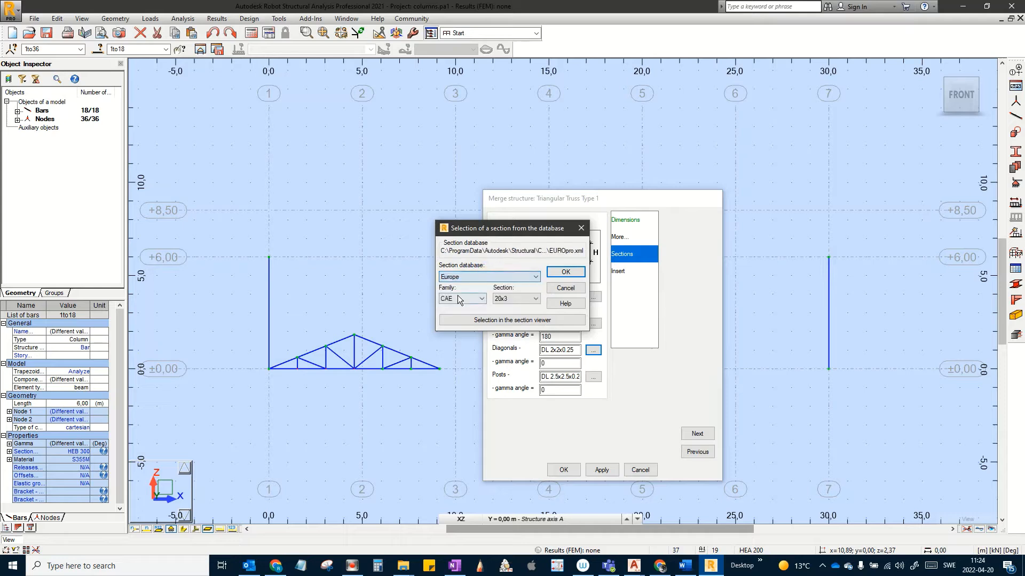
left_click(509, 302)
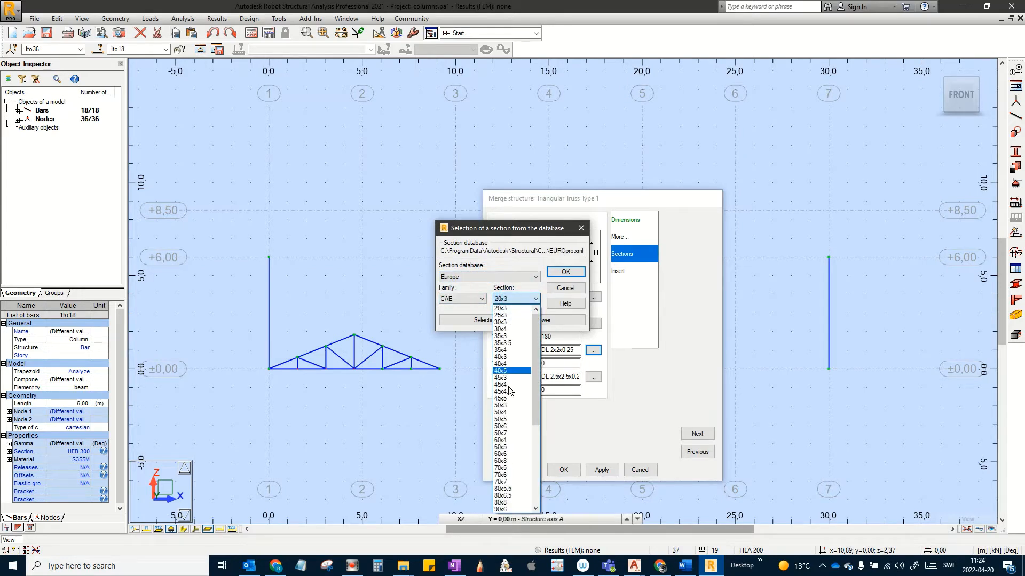
left_click(511, 481)
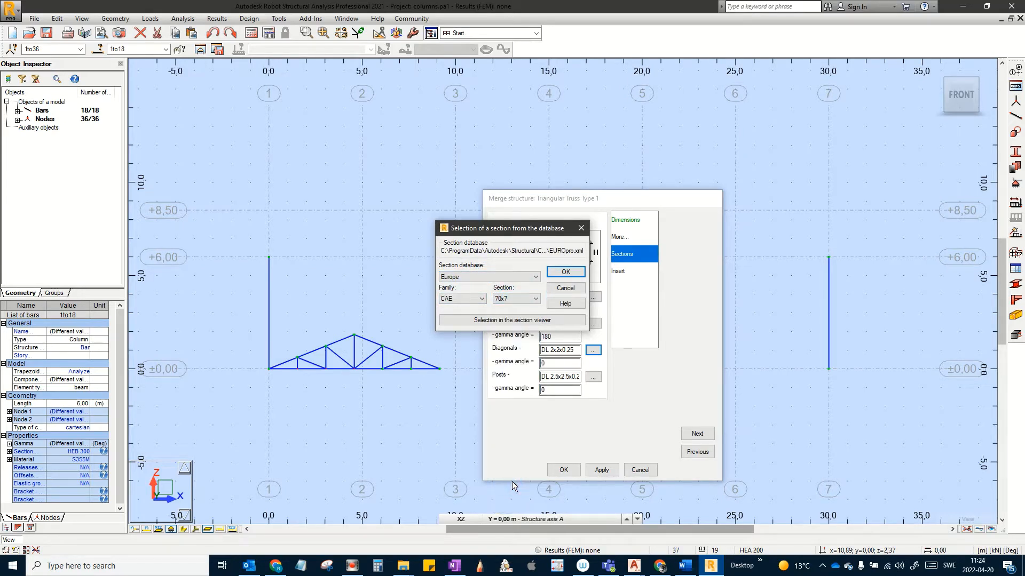
left_click(565, 272)
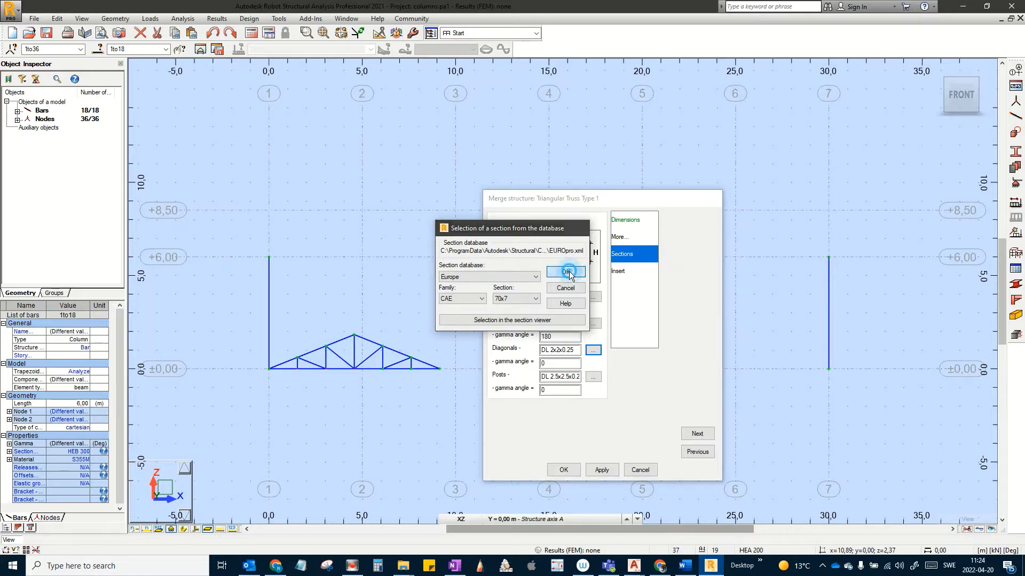
Step: Give the posts the same CAE 70x7 section
left_click(575, 352)
left_click_drag(576, 355, 484, 334)
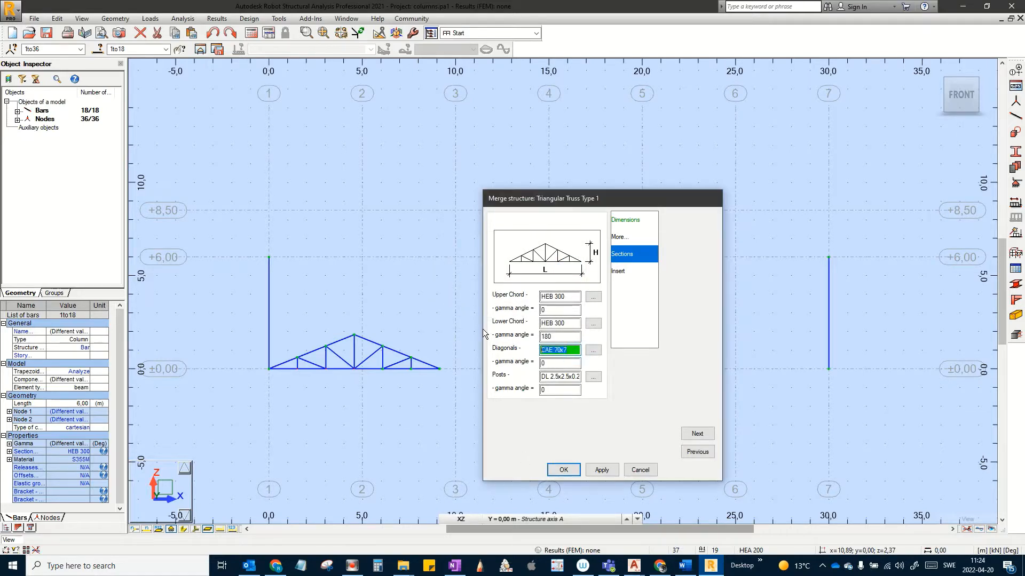
double_click(551, 377)
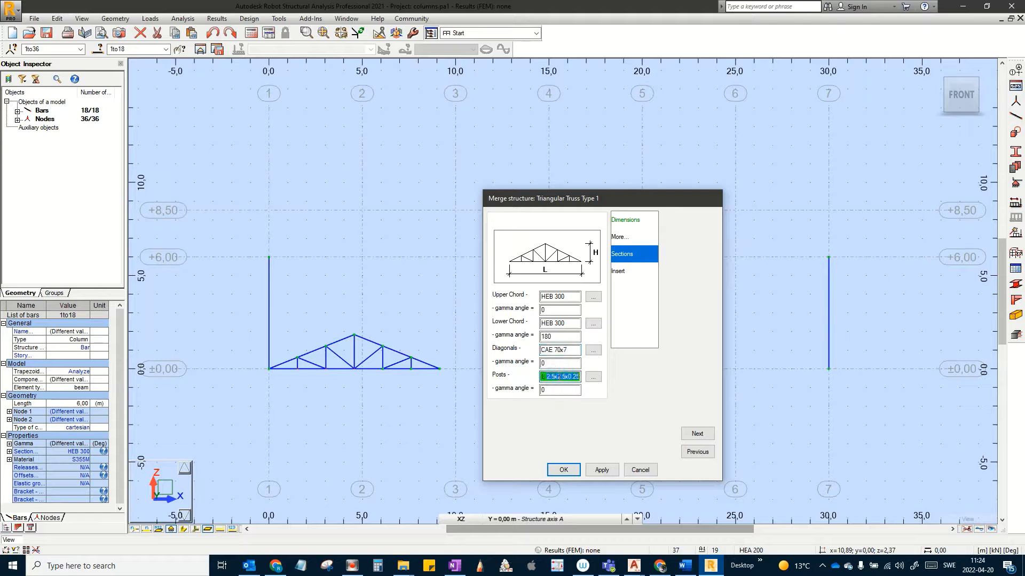
key("BackSpace")
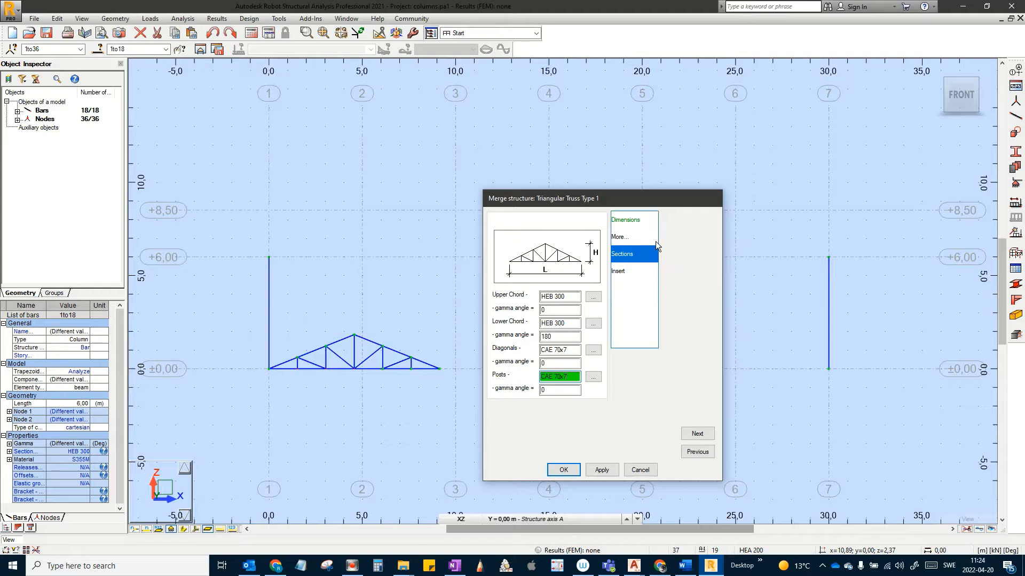
Step: Insert the truss at the left column top (0;0;6) and merge it into the model
left_click(619, 271)
double_click(565, 263)
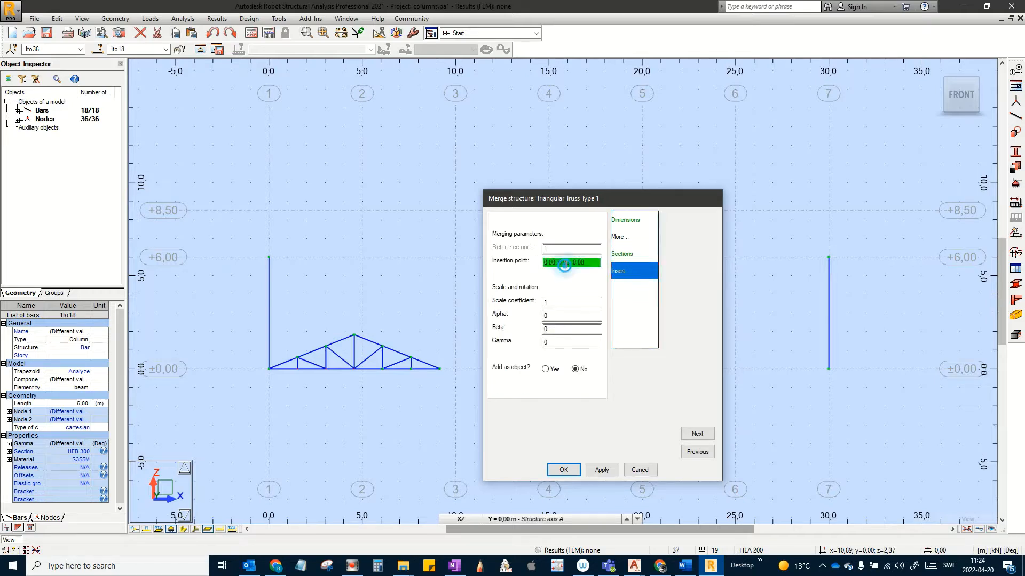
left_click(271, 260)
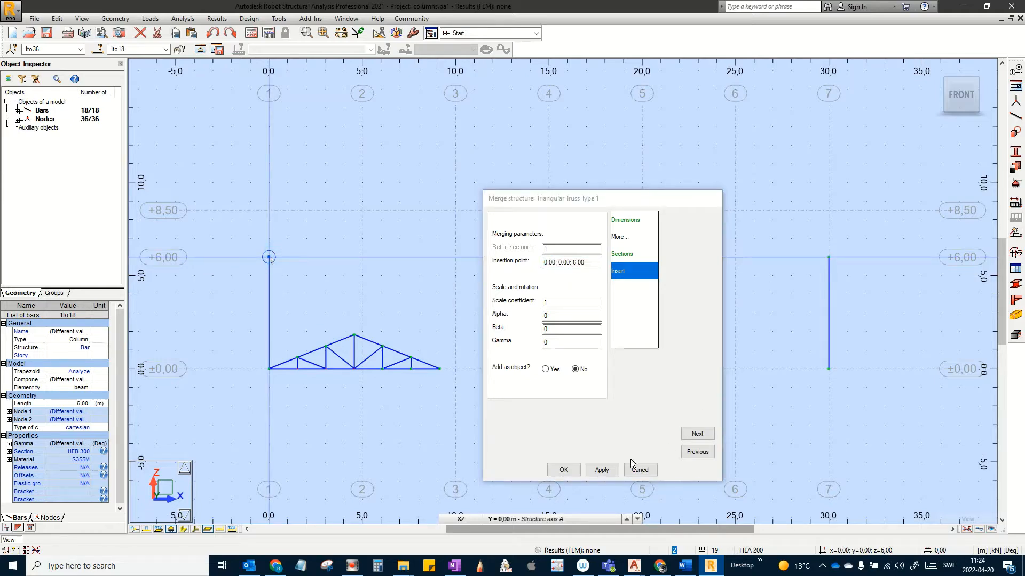
left_click(601, 470)
left_click(550, 470)
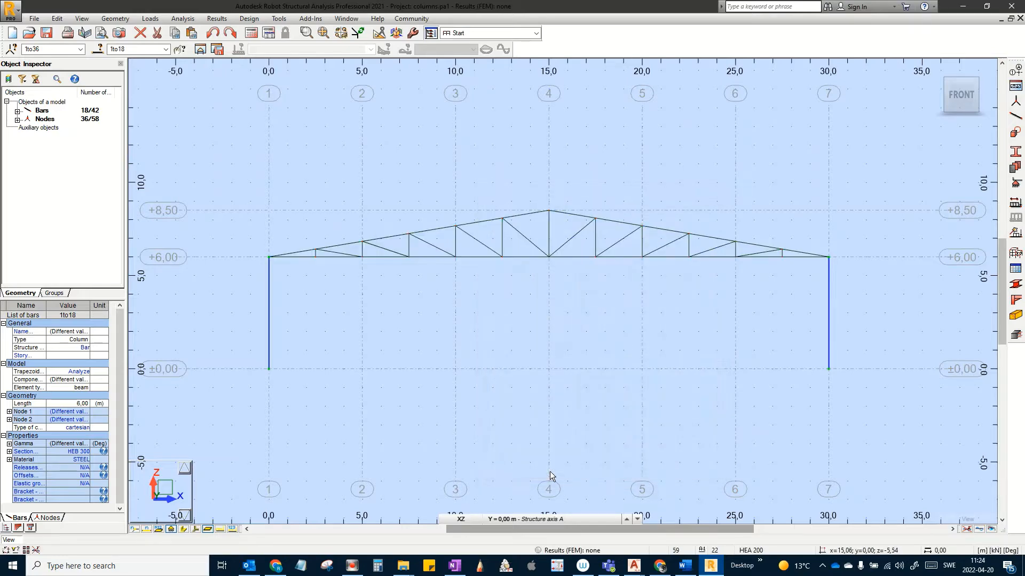
Step: Check the 3D view, then window-select the whole truss in the XZ elevation
scroll(603, 383, "down", 2)
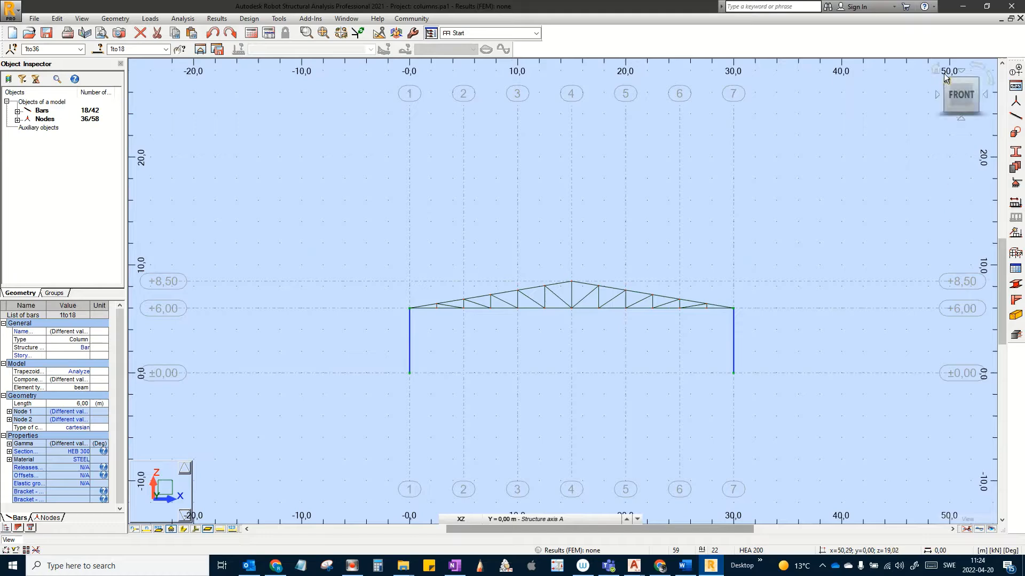
left_click(936, 69)
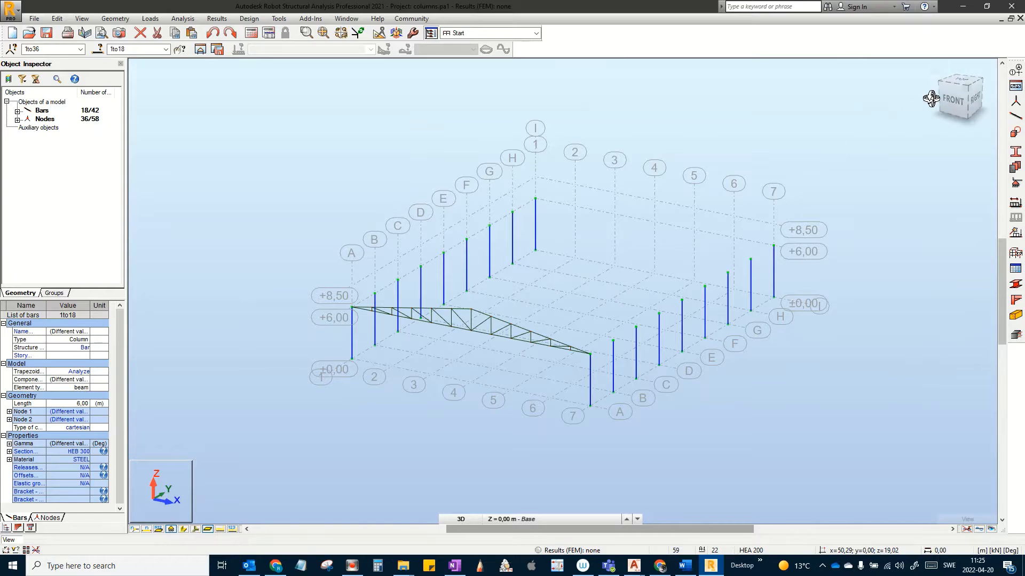
left_click(464, 518)
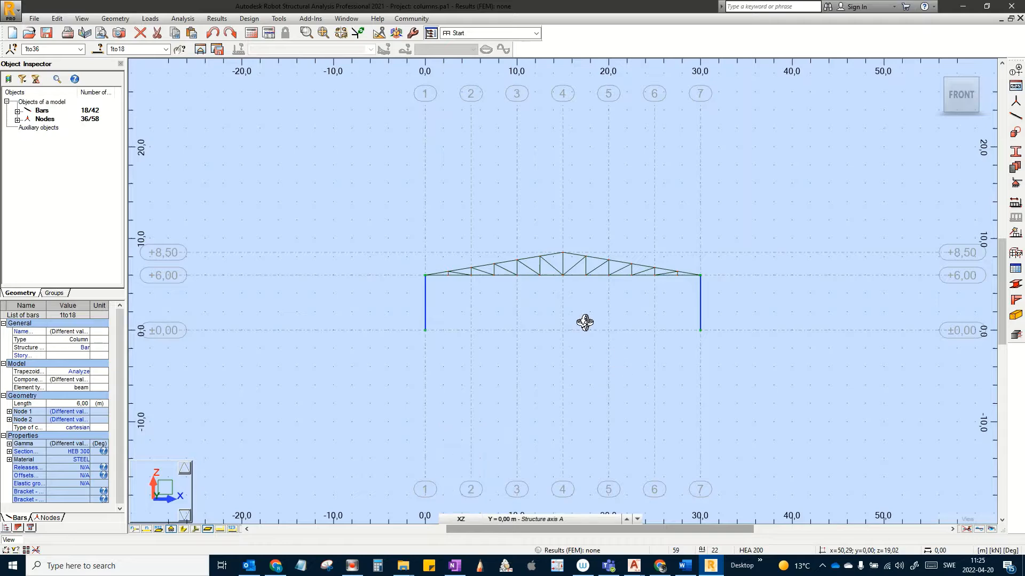
scroll(587, 323, "up", 1)
middle_click_drag(590, 323, 592, 399)
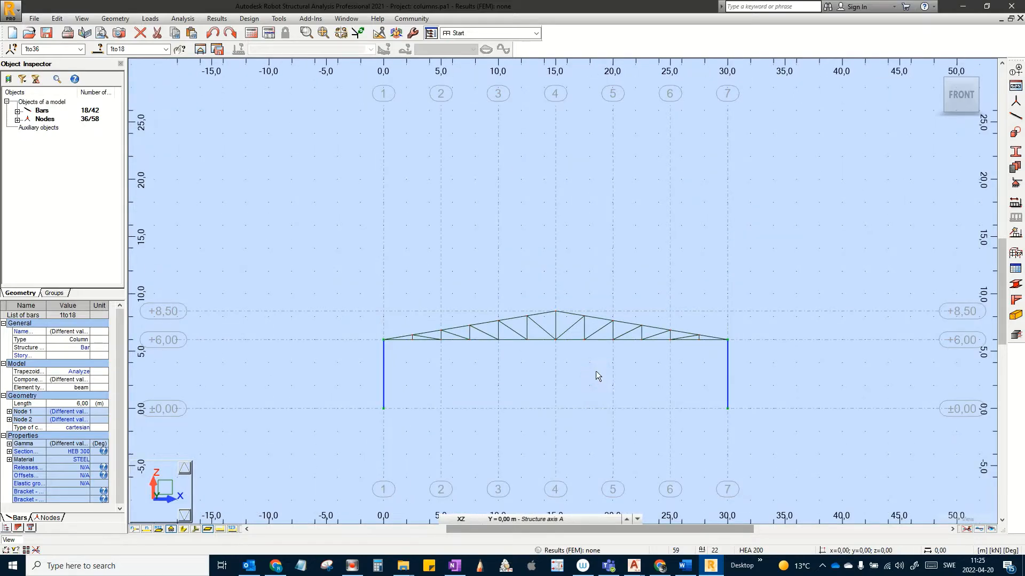
left_click(596, 371)
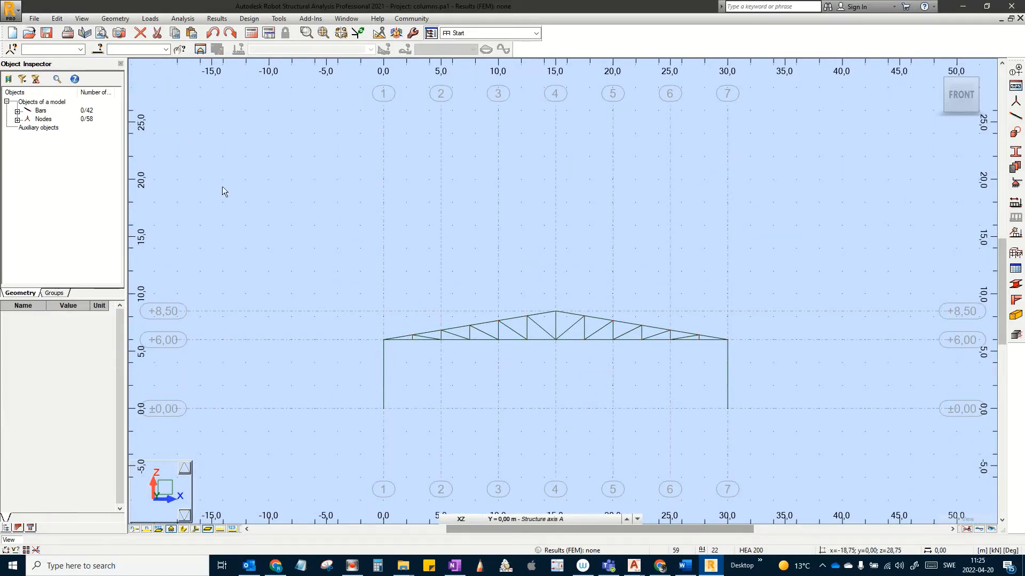
scroll(700, 356, "up", 1)
scroll(705, 354, "up", 1)
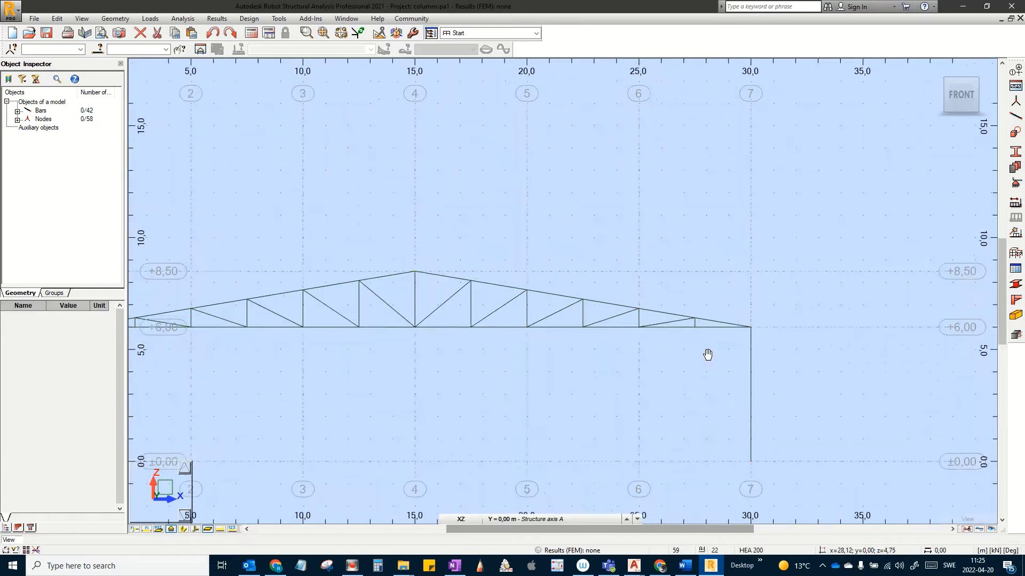
left_click_drag(806, 369, 274, 227)
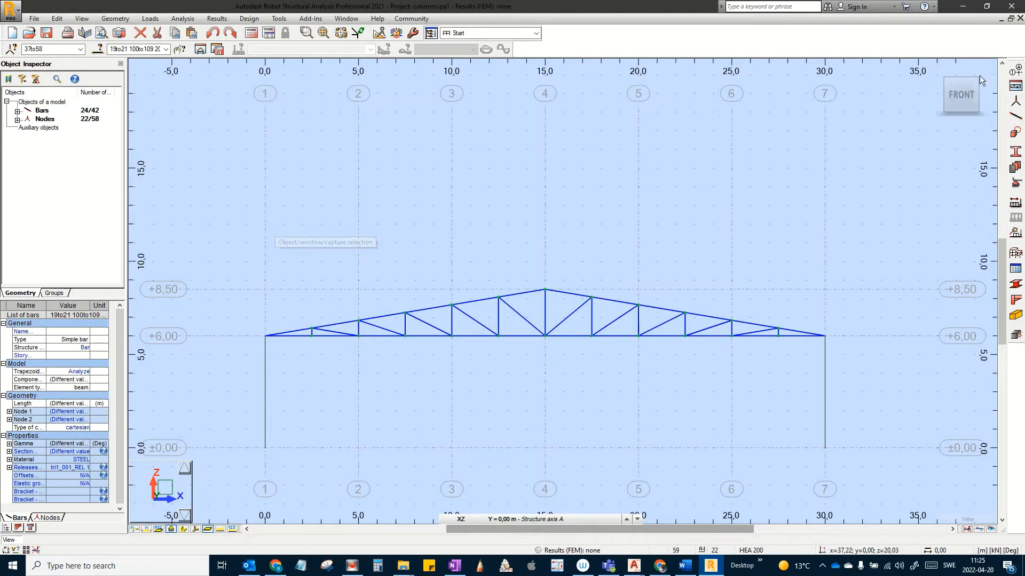
Step: Start Move/Copy on the selected truss with 8 repetitions
left_click(936, 68)
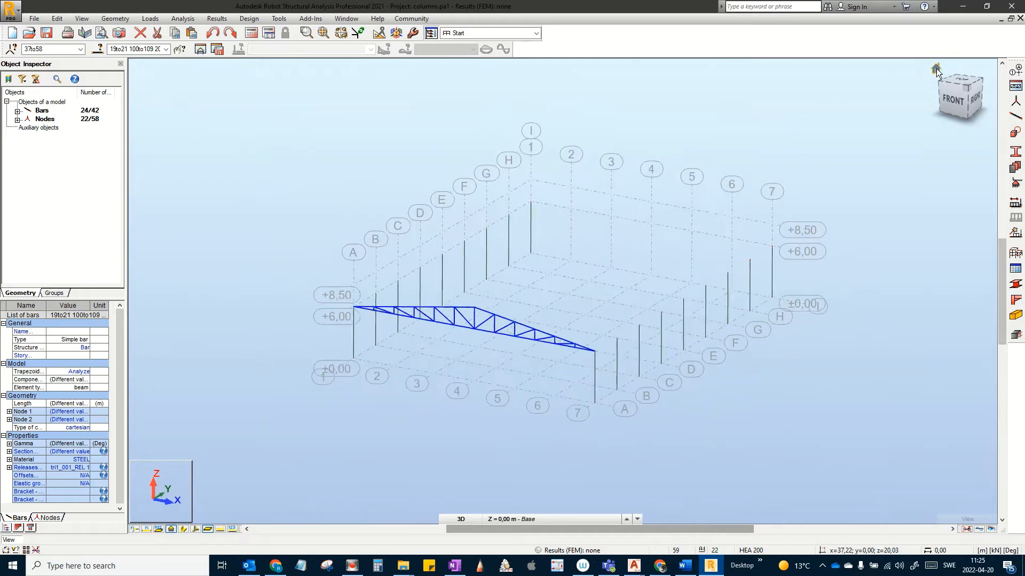
left_click(57, 19)
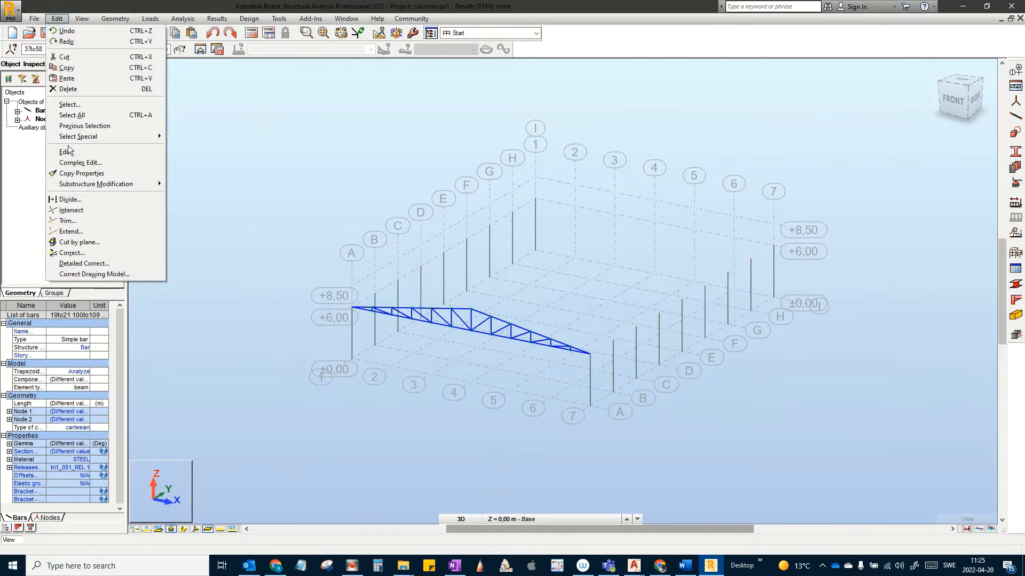
mouse_move(71, 152)
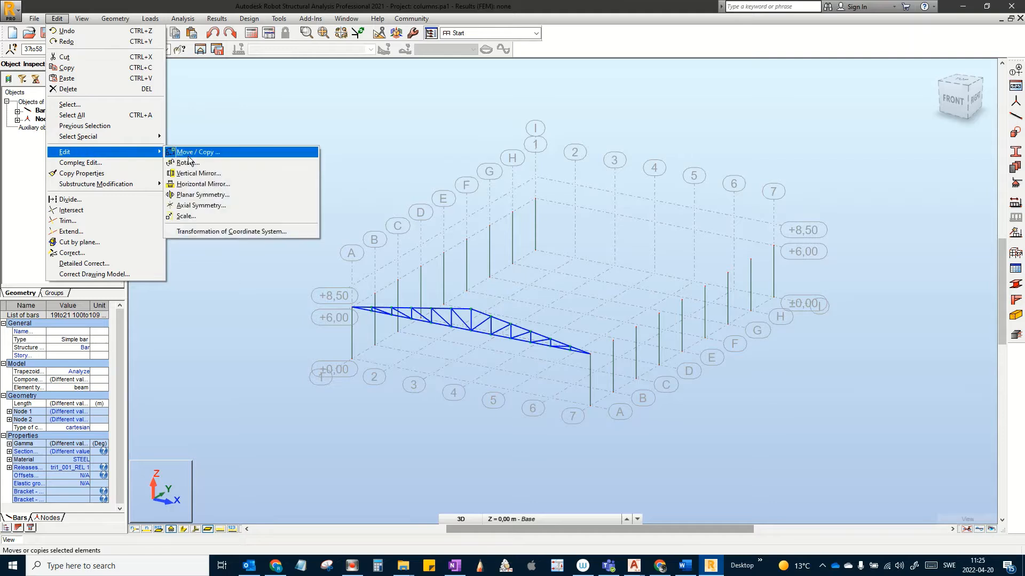
left_click(188, 153)
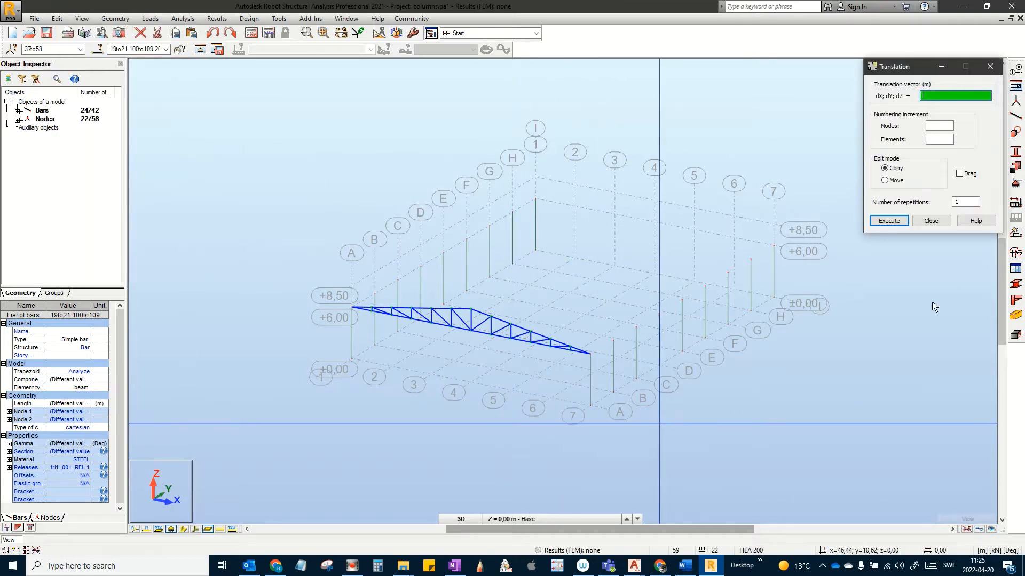
left_click(977, 206)
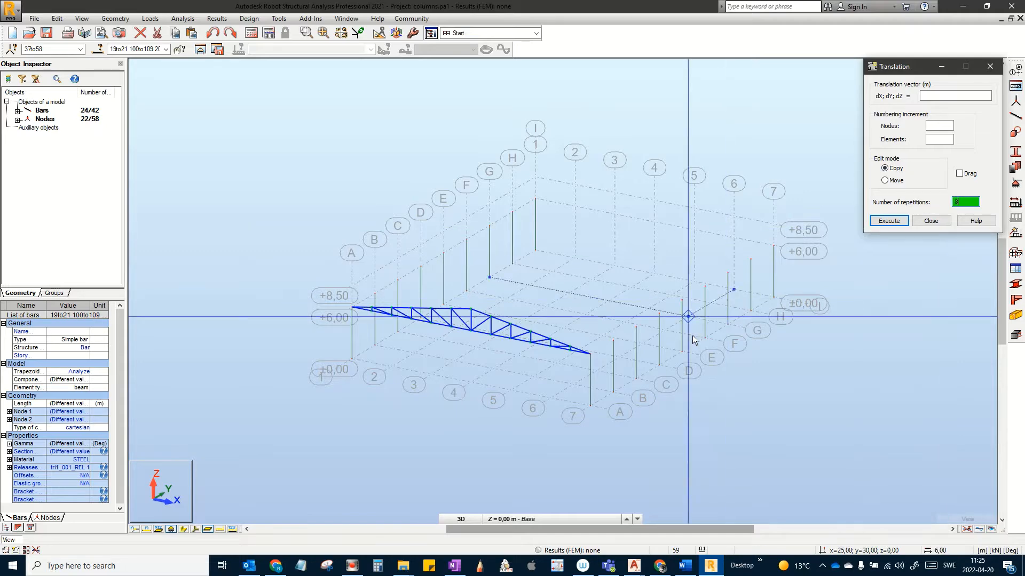
Step: Copy the truss along a 0;5;0 vector, 5 m apart in Y
scroll(592, 398, "up", 2)
scroll(612, 395, "up", 1)
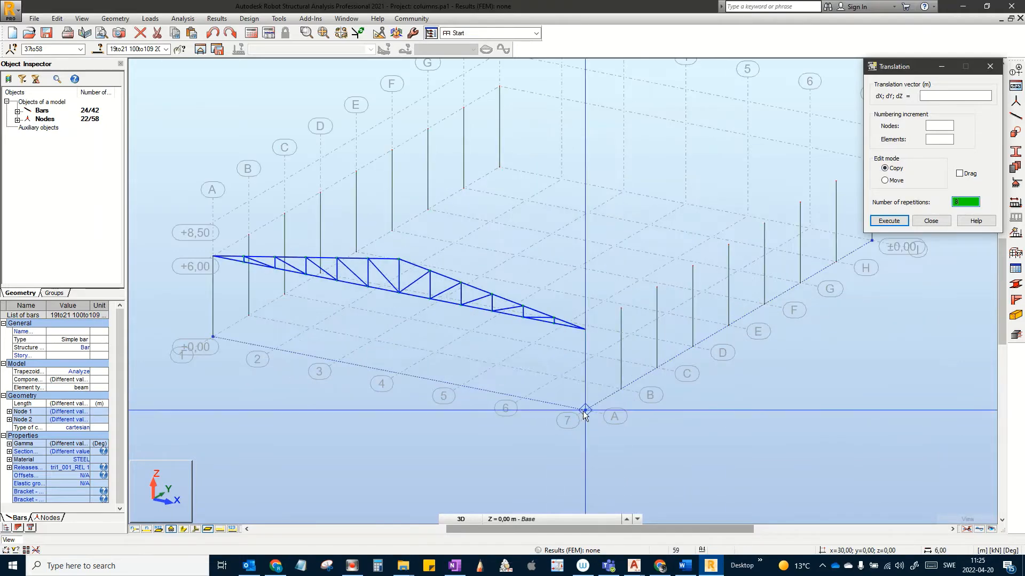
left_click(594, 414)
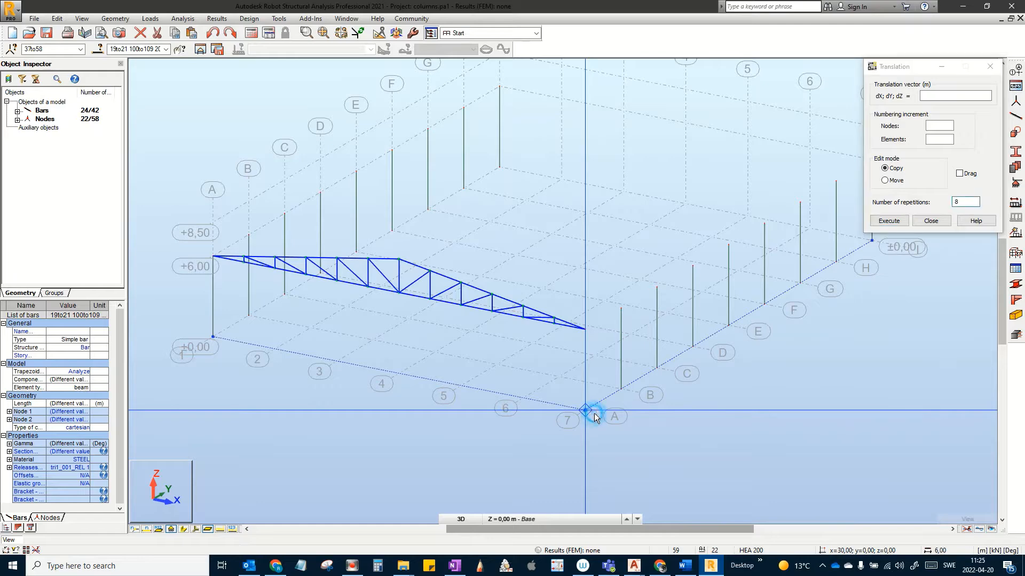
left_click(625, 393)
key("Return")
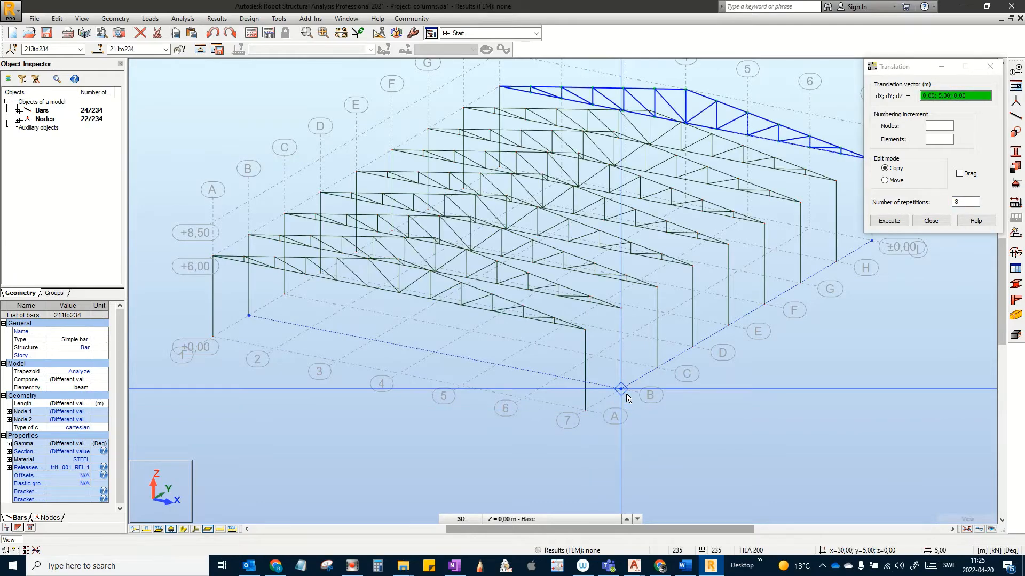
scroll(627, 398, "down", 2)
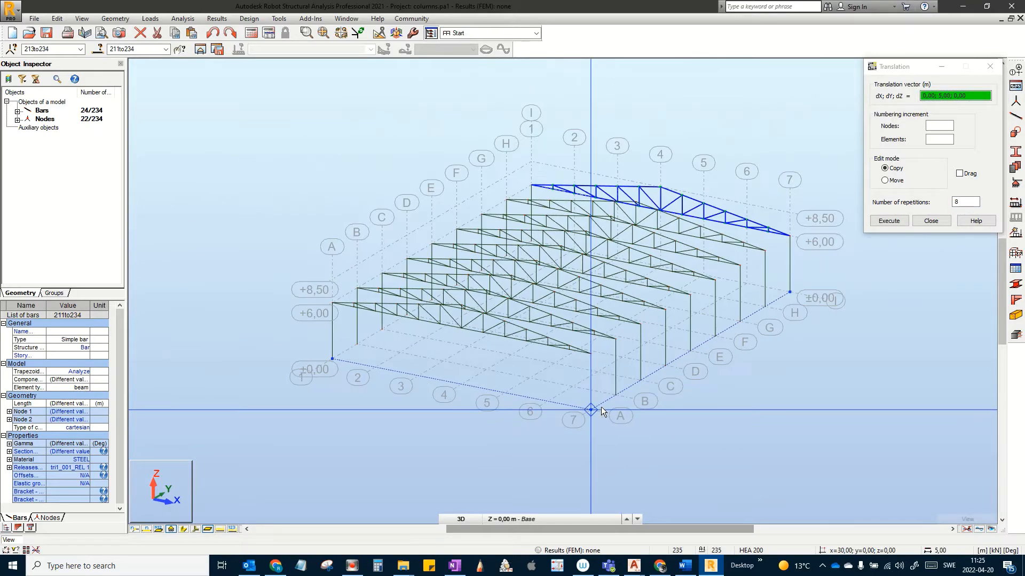
left_click(930, 220)
left_click(932, 219)
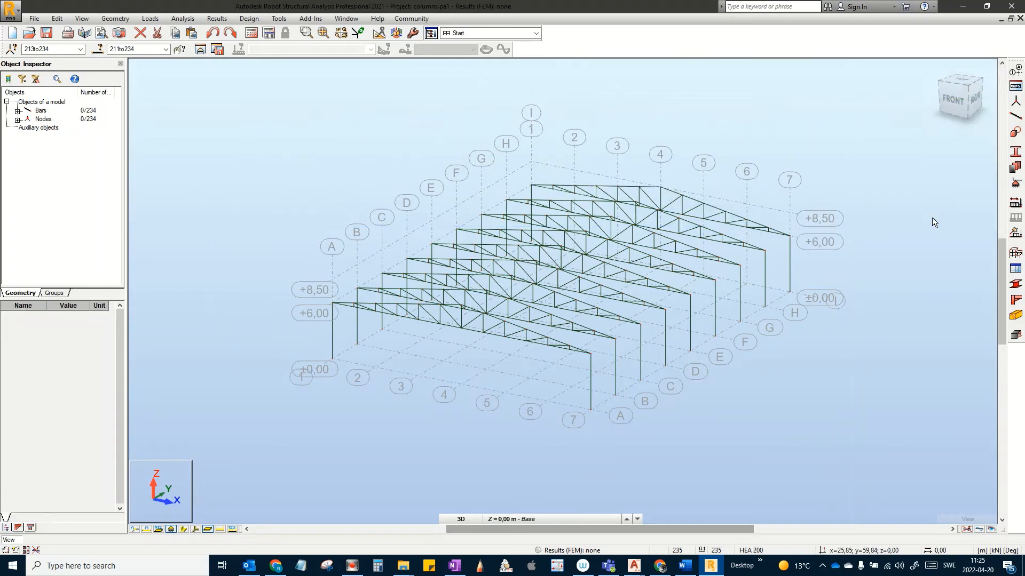
Step: Switch to the front elevation and zoom onto the truss's top chord
scroll(634, 313, "up", 1)
middle_click_drag(636, 313, 618, 368)
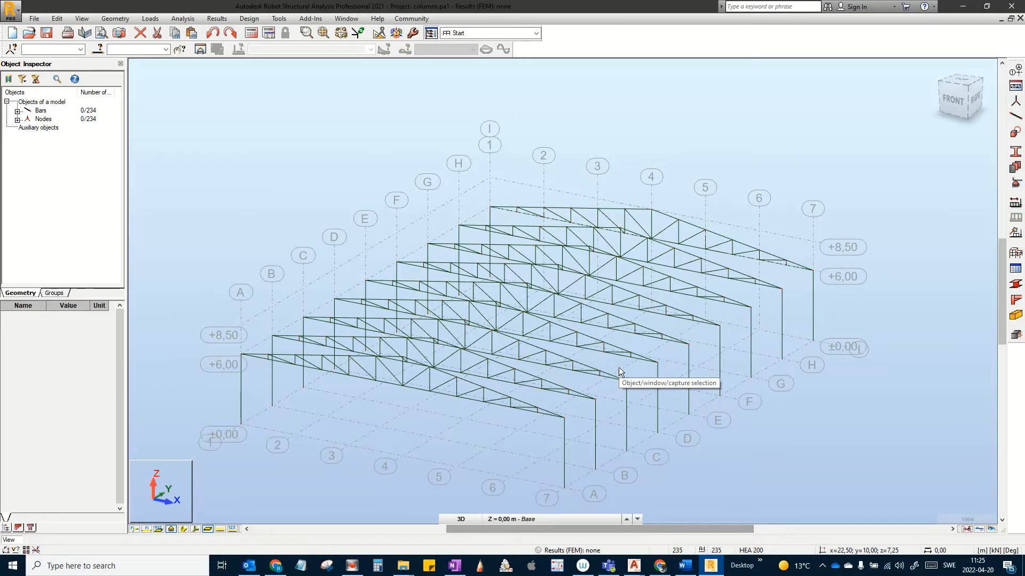
scroll(647, 390, "down", 1)
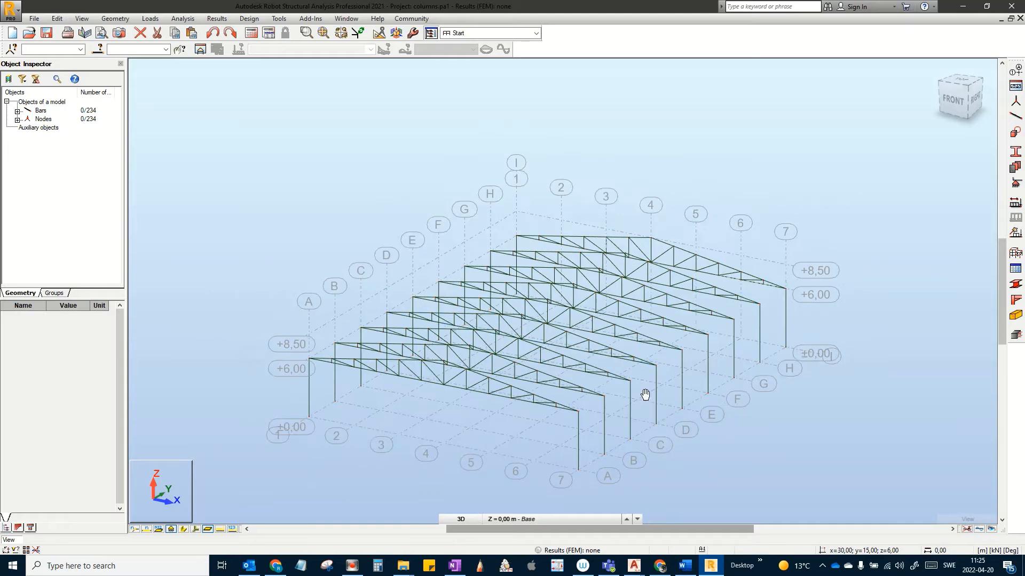
middle_click_drag(645, 395, 612, 392)
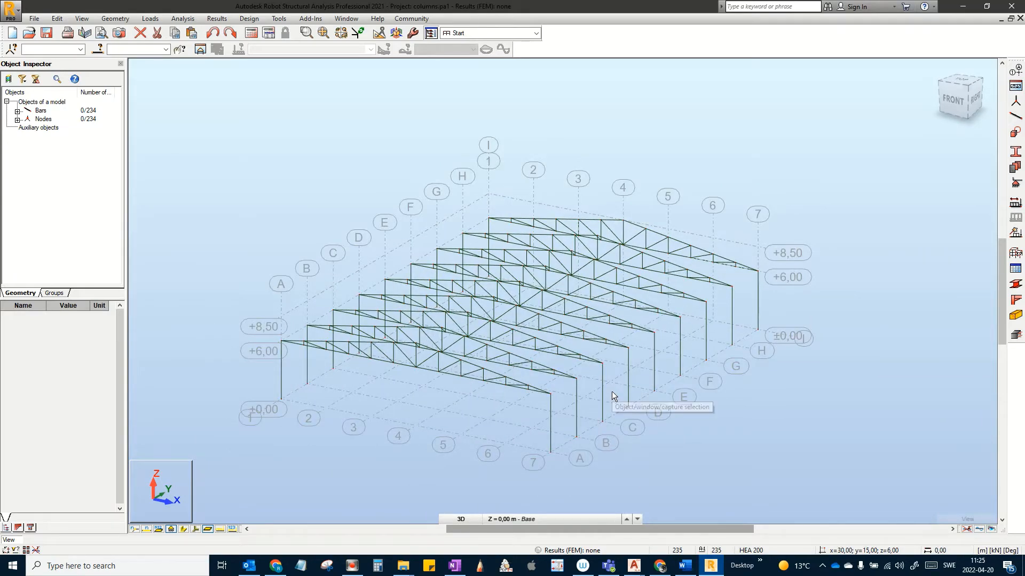
middle_click_drag(609, 391, 685, 367)
scroll(621, 374, "up", 1)
scroll(622, 374, "up", 1)
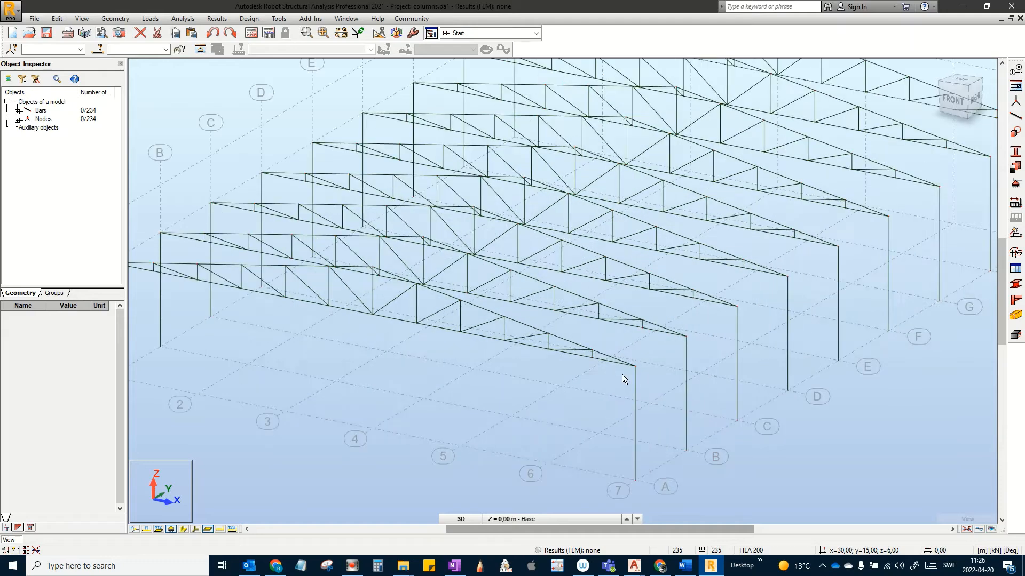
scroll(622, 376, "up", 1)
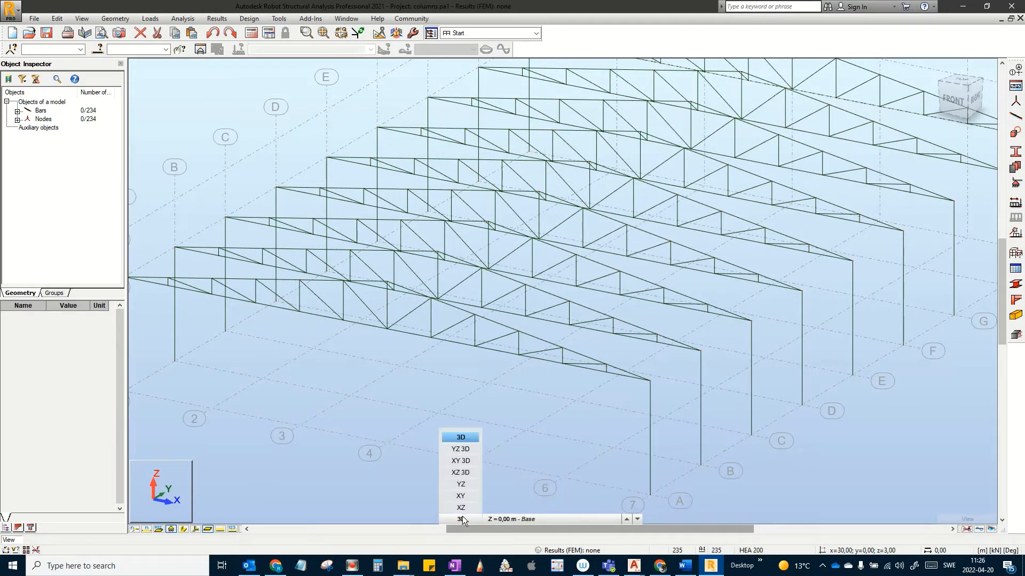
left_click(947, 104)
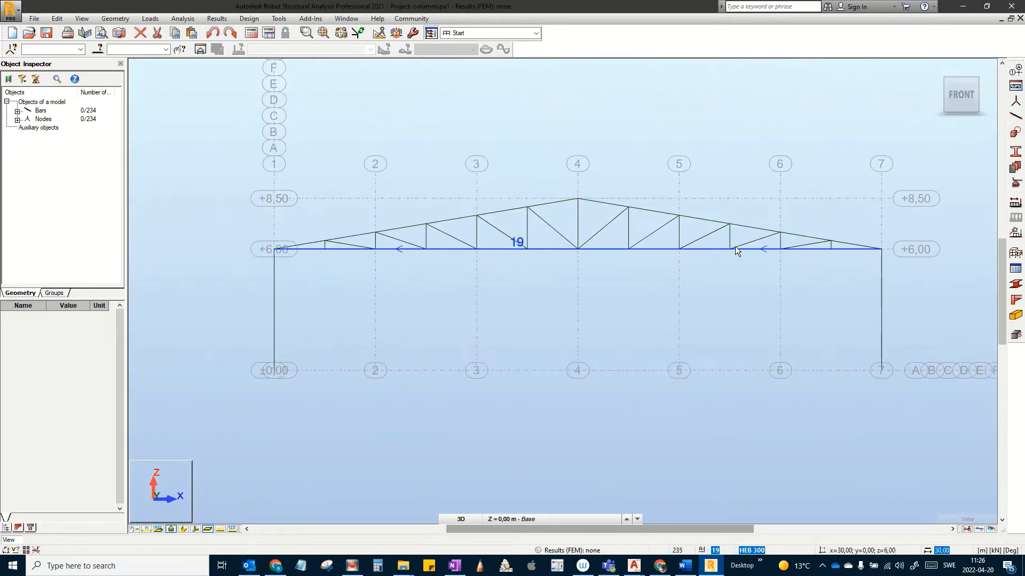
middle_click_drag(446, 318, 503, 332)
scroll(541, 281, "up", 2)
middle_click_drag(541, 280, 539, 294)
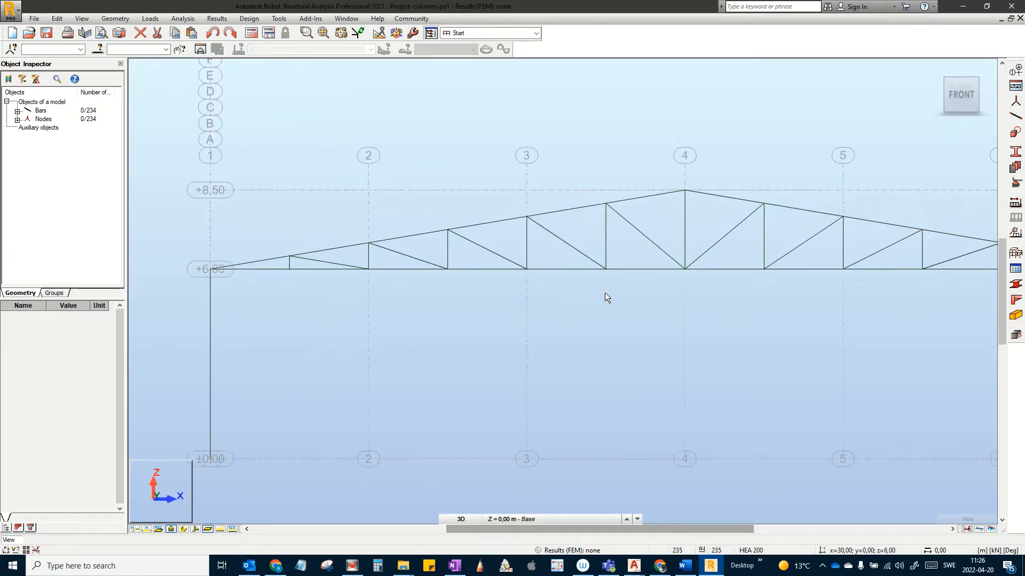
Step: Select the left and right halves of the top chord, 18 bars in total
left_click(424, 245)
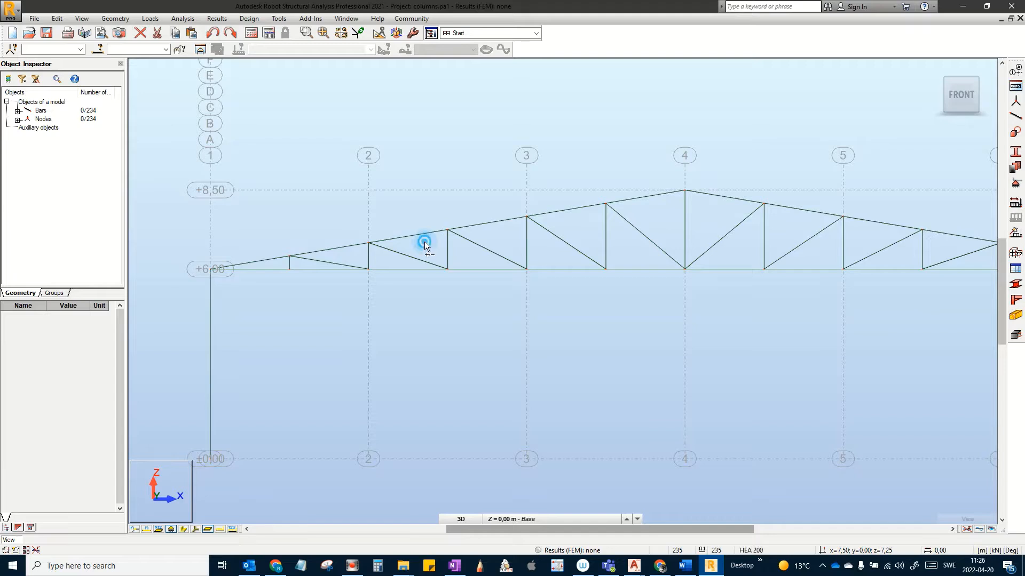
left_click(414, 214)
scroll(443, 216, "down", 3)
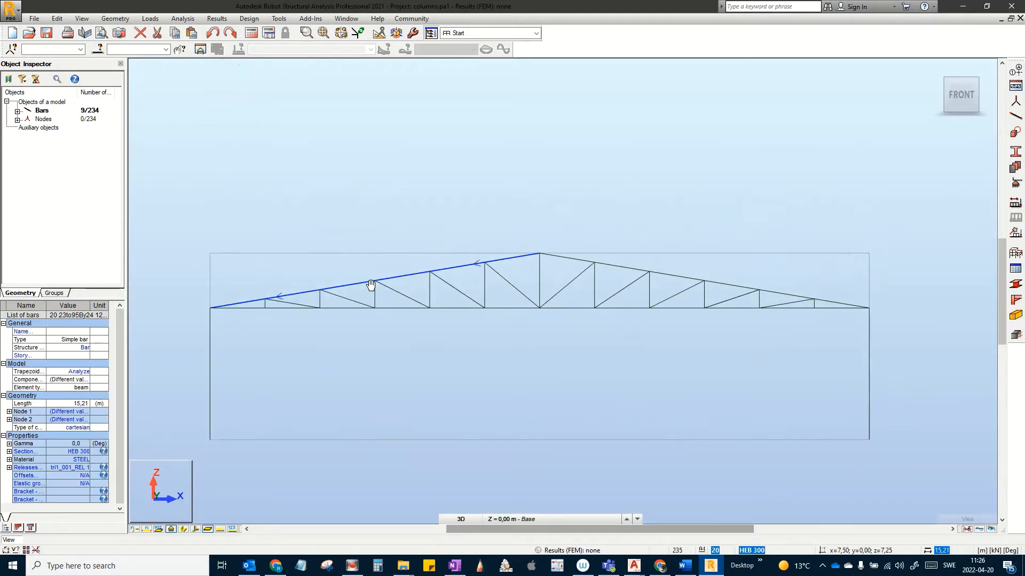
scroll(613, 219, "up", 5)
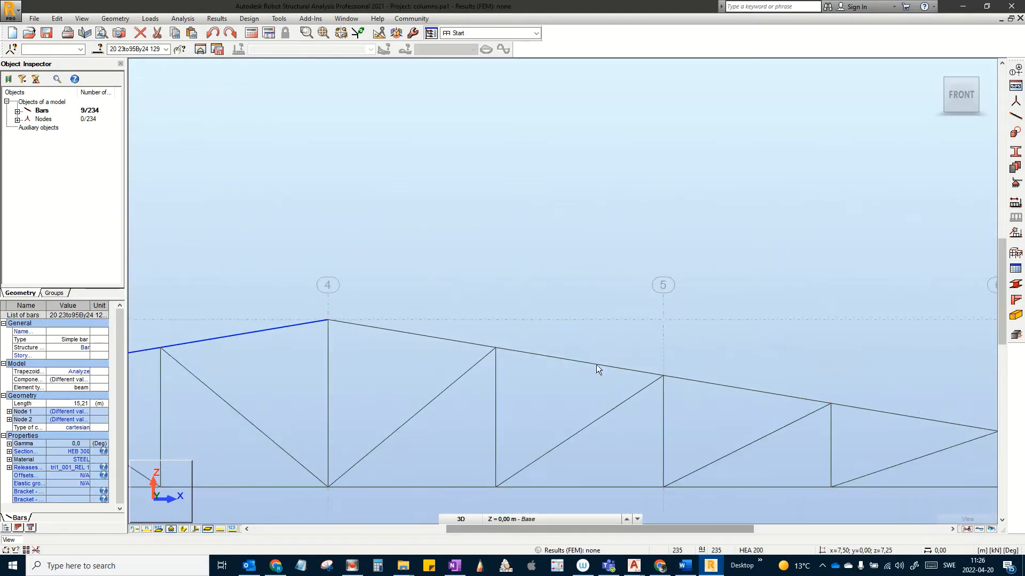
left_click(588, 382, "ctrl")
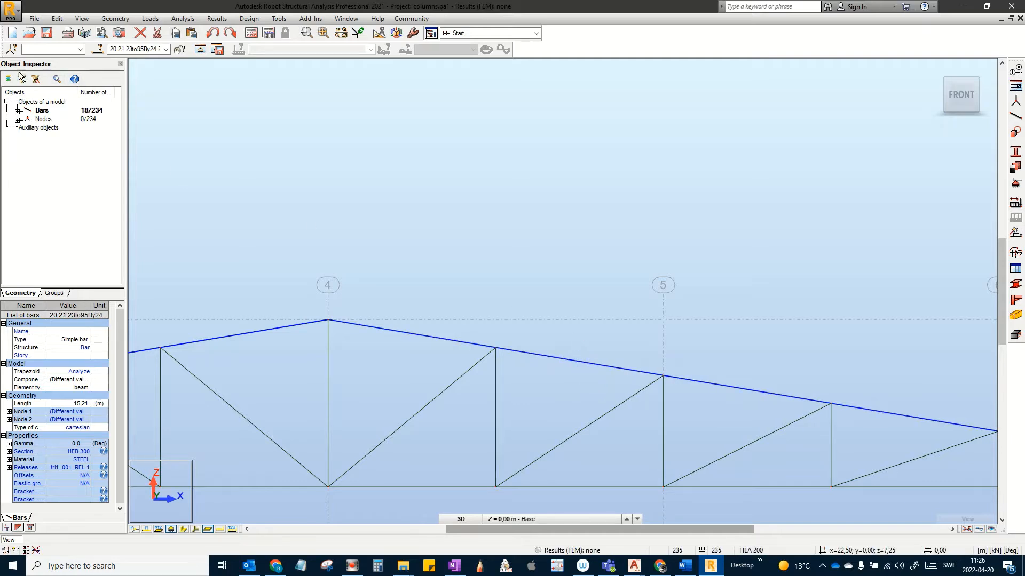
Step: Rename the New Group Bars group to Upper Chord
left_click(54, 294)
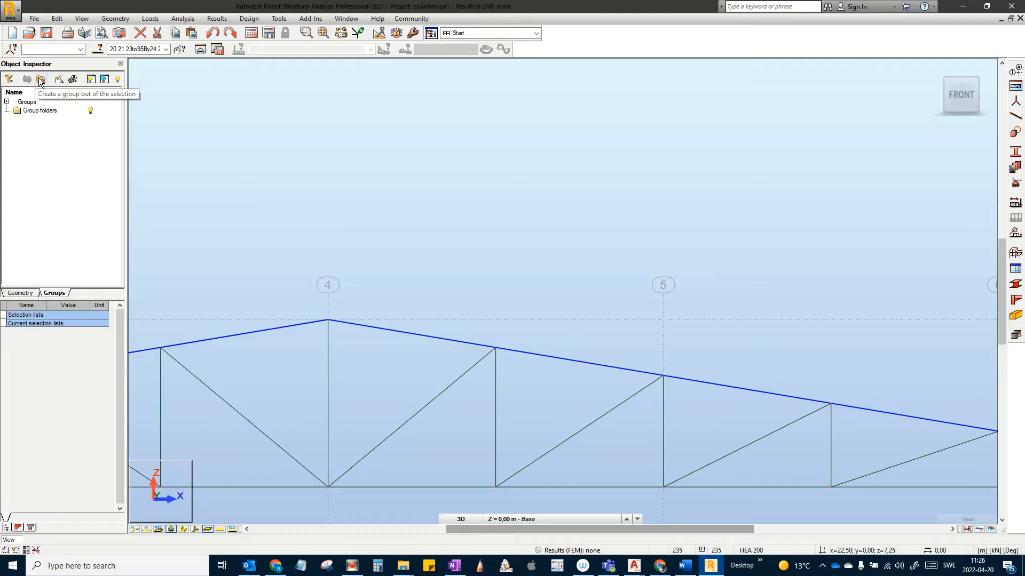
left_click(7, 102)
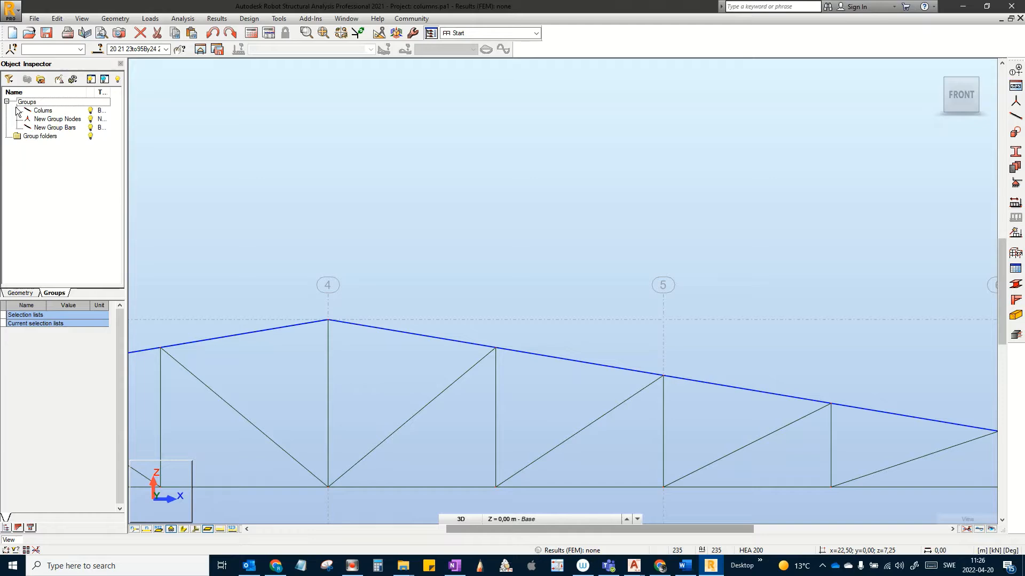
left_click(53, 120)
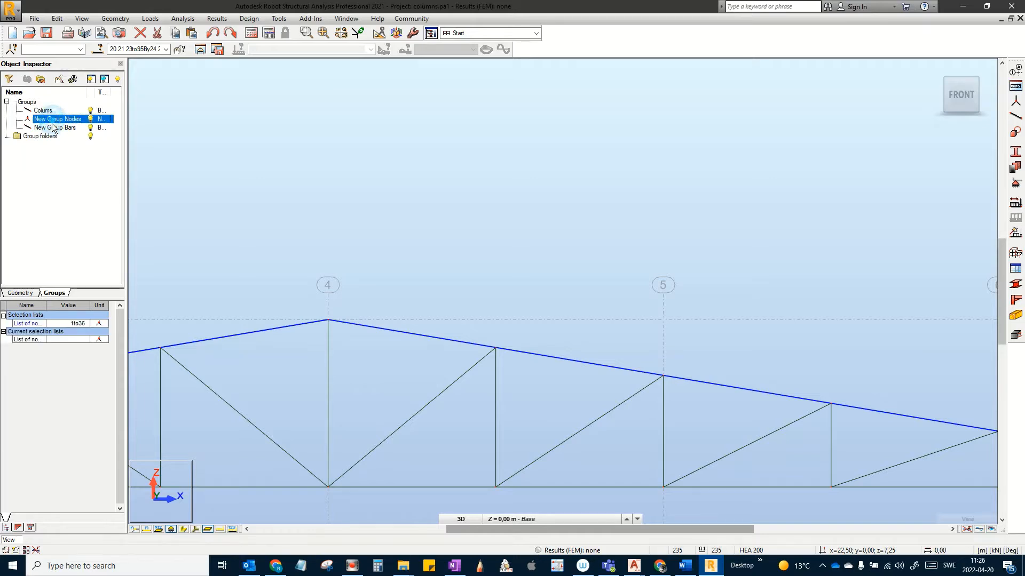
left_click(52, 127)
right_click(51, 127)
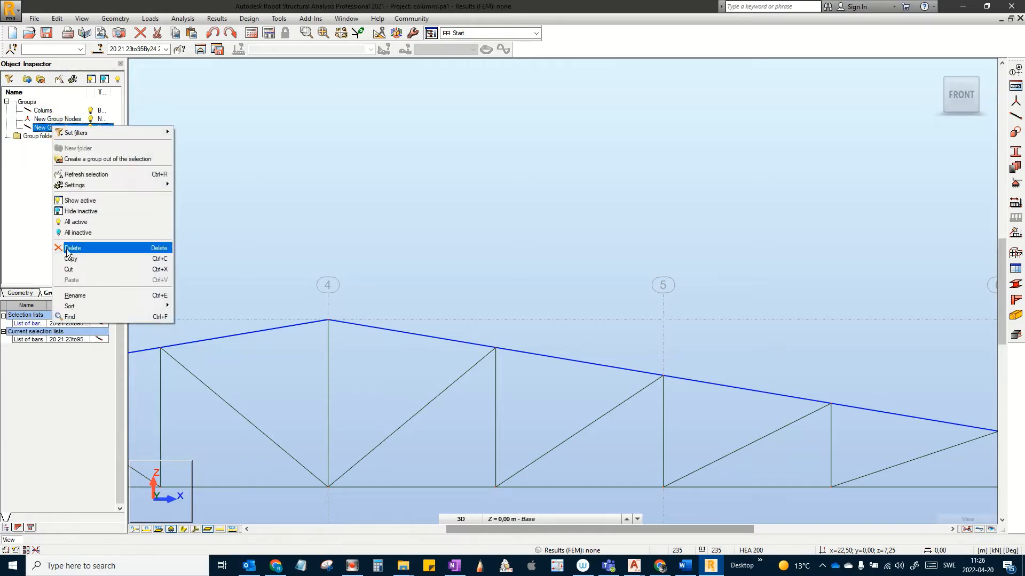
left_click(82, 296)
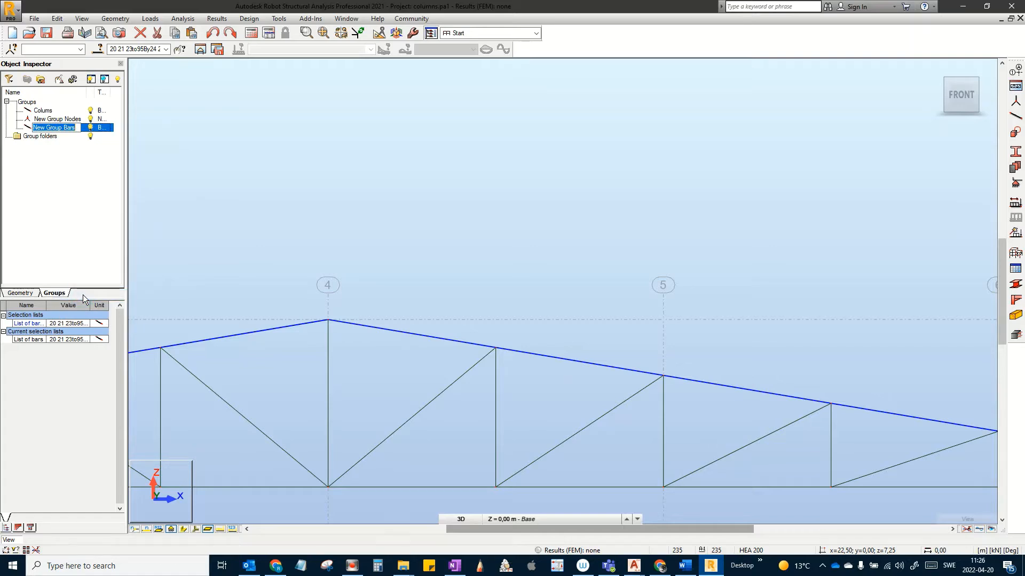
type("Upper Chord")
key("Return")
Step: Clear the top chord selection and select the truss's bottom chord
scroll(418, 247, "down", 3)
middle_click_drag(440, 258, 506, 226)
scroll(278, 321, "down", 3)
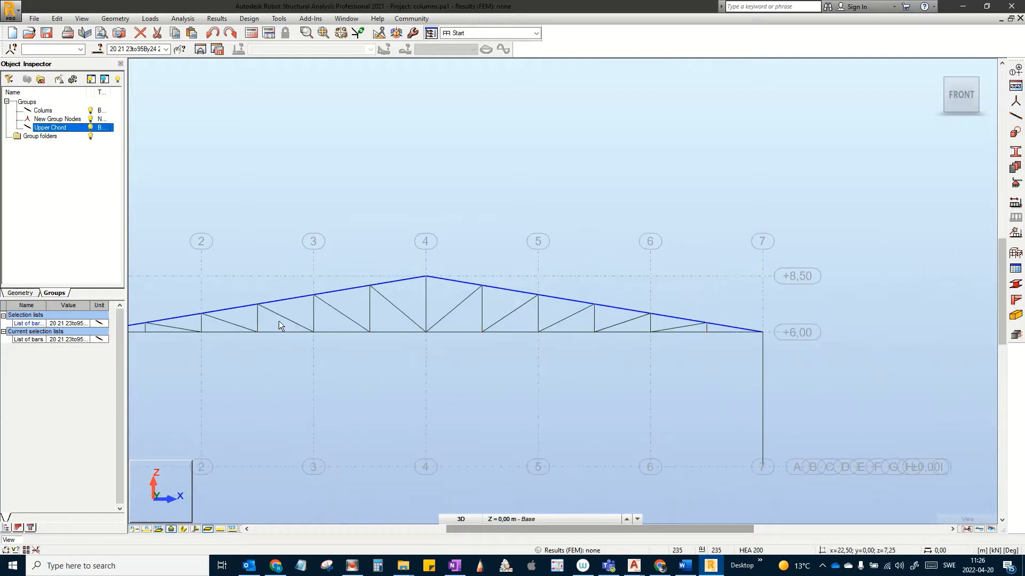
scroll(474, 288, "up", 3)
left_click(533, 380)
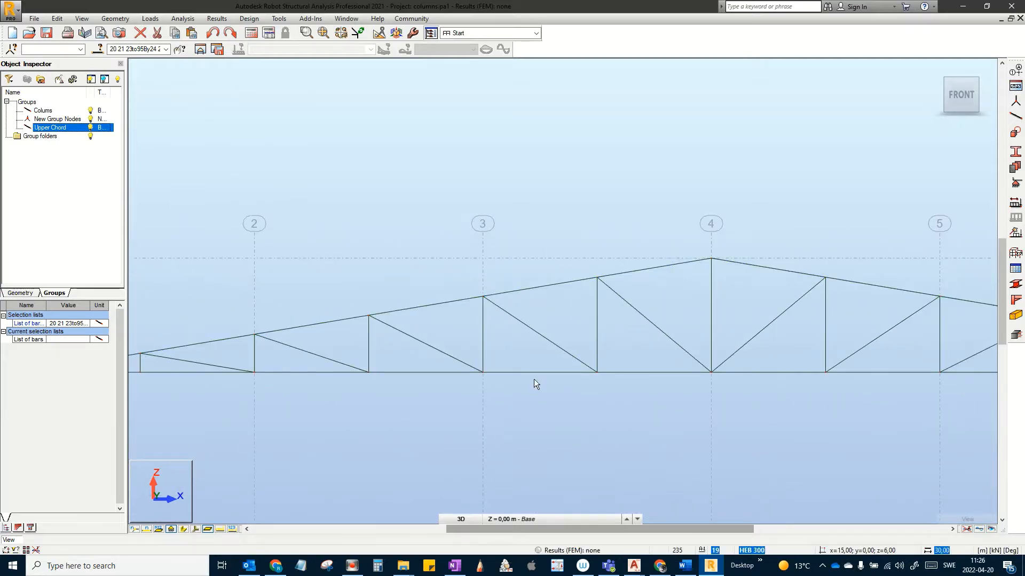
scroll(540, 393, "down", 1)
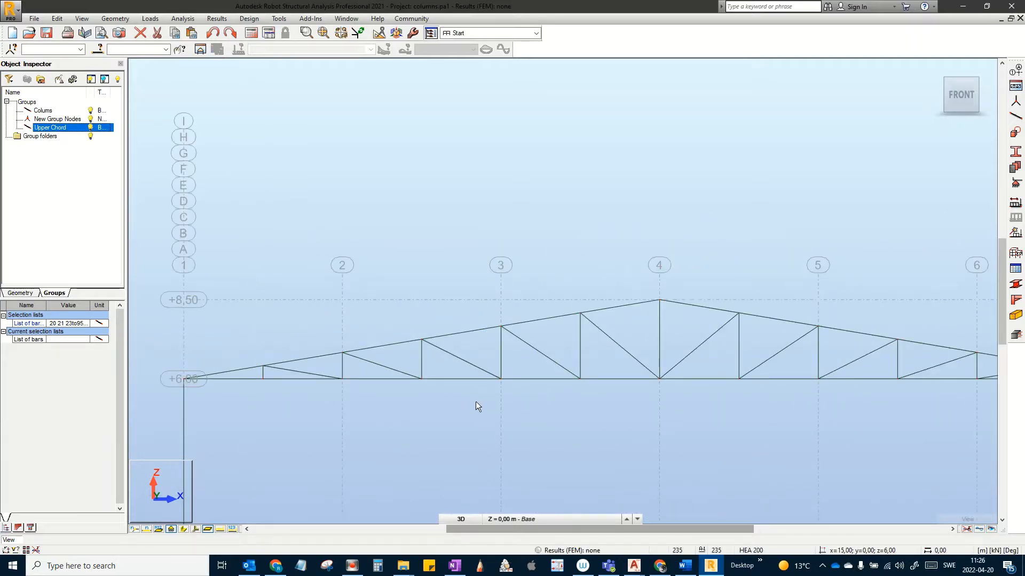
left_click(453, 378)
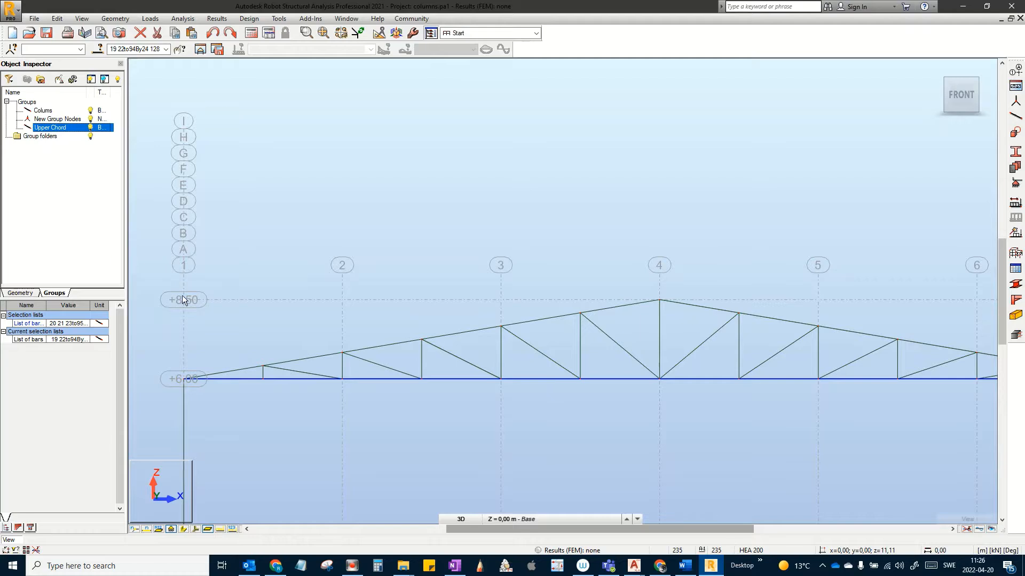
Step: Make a bar group from the bottom chord and rename it Lower Chord
scroll(259, 291, "down", 2)
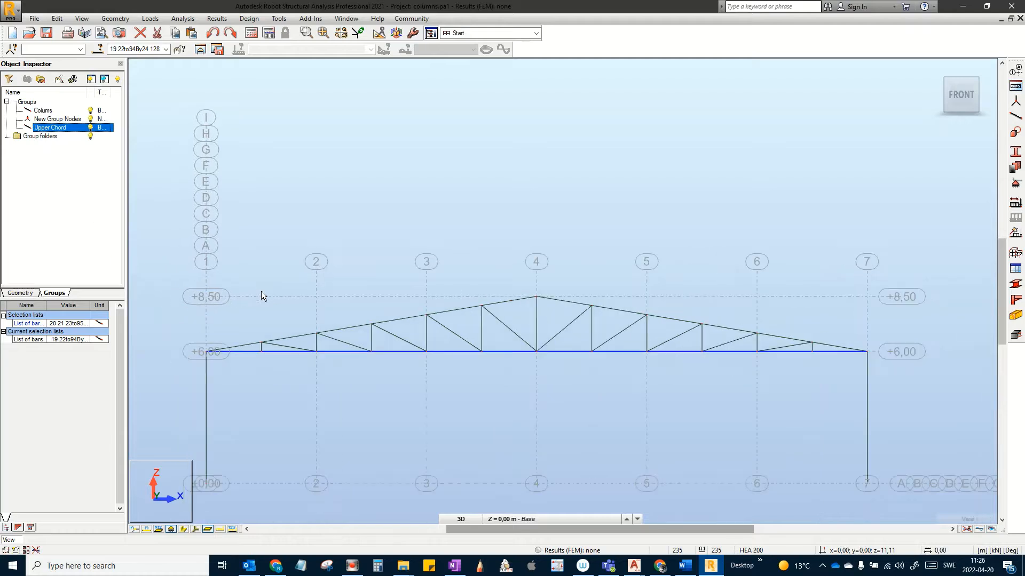
left_click(39, 84)
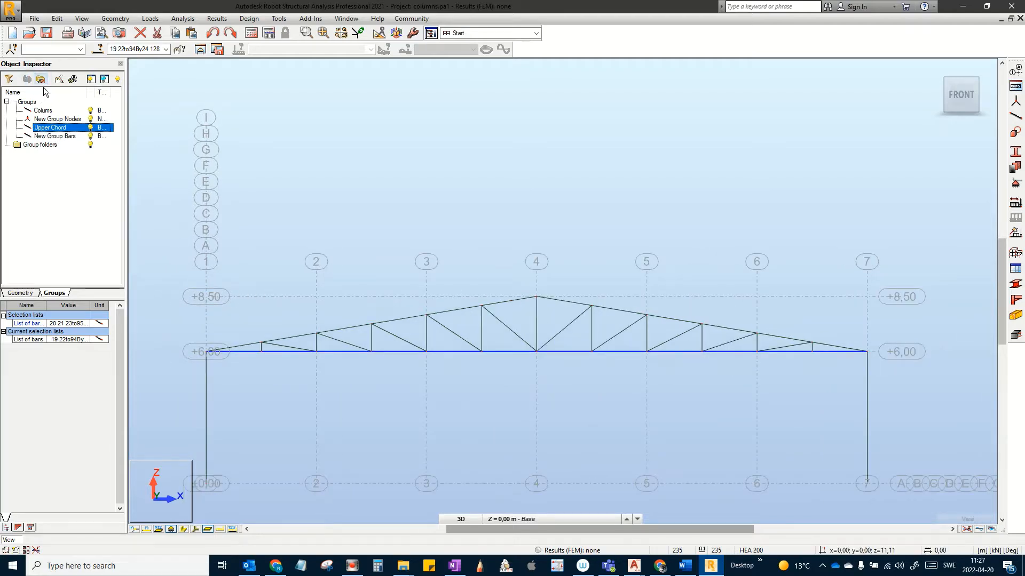
right_click(43, 137)
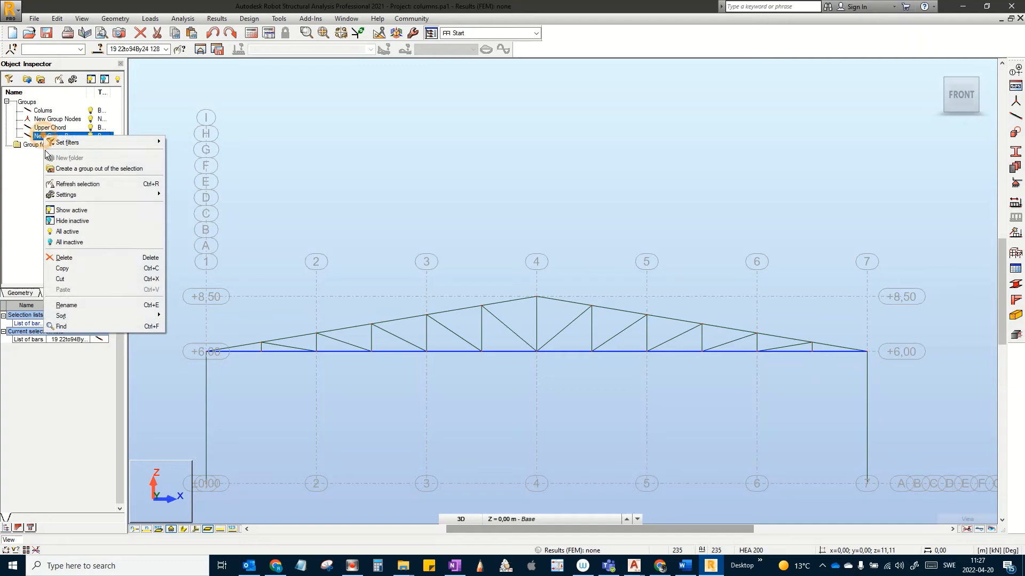
left_click(81, 303)
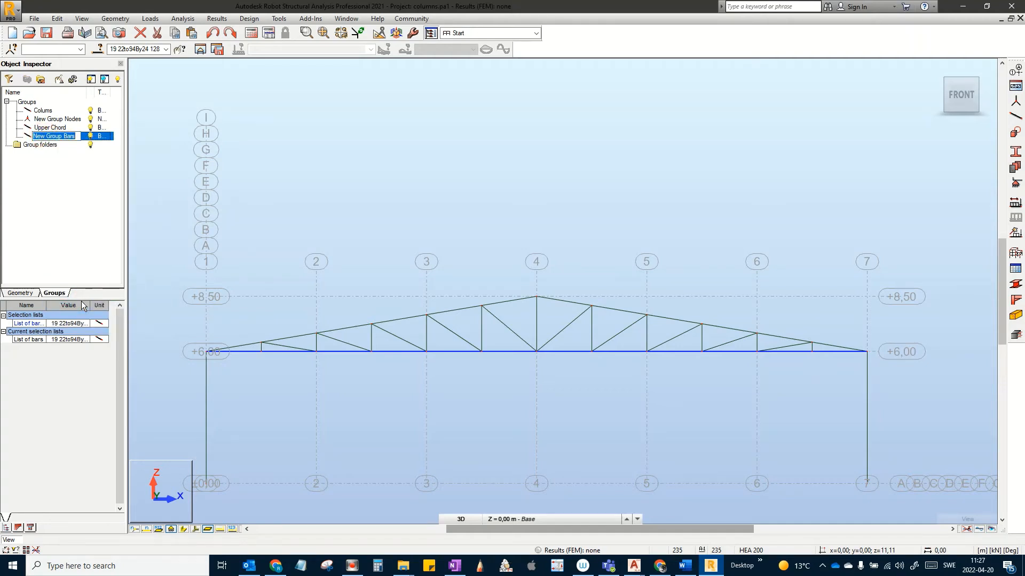
type("Lower Chord")
key("Return")
left_click(419, 205)
Step: Select the first two vertical posts at the left end of the truss
scroll(563, 220, "down", 2)
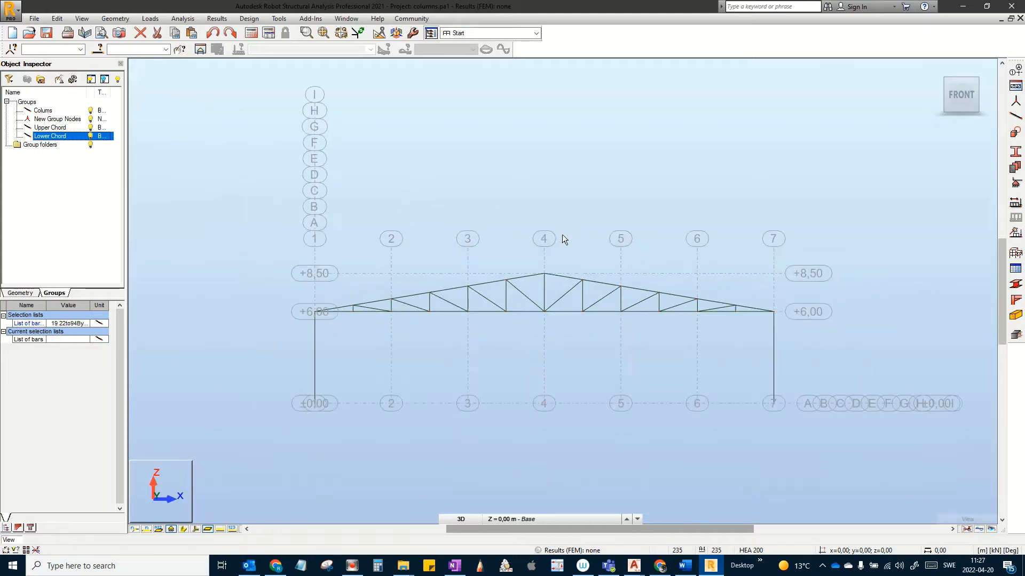
scroll(550, 267, "up", 4)
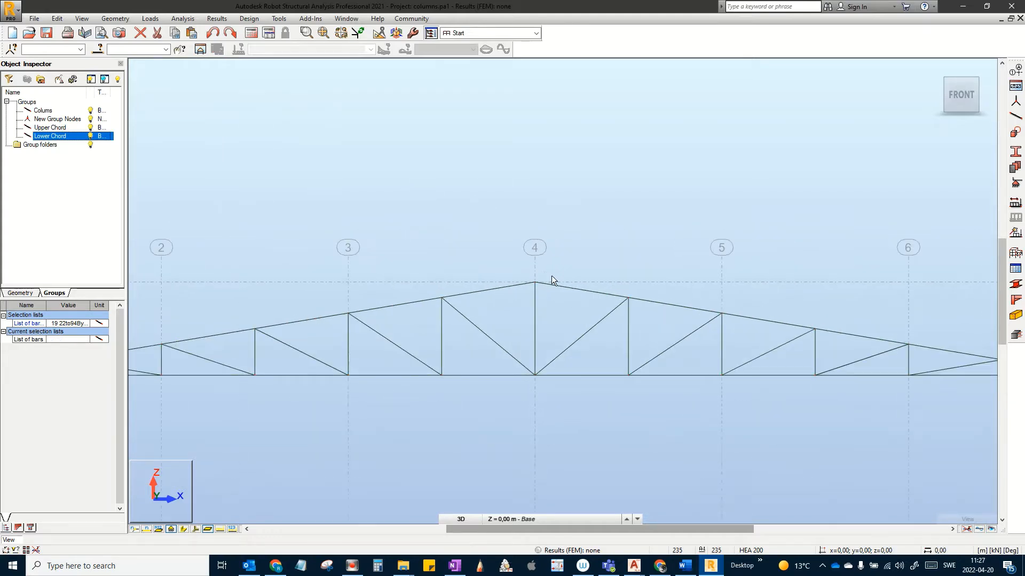
scroll(599, 310, "down", 1)
middle_click_drag(547, 338, 469, 327)
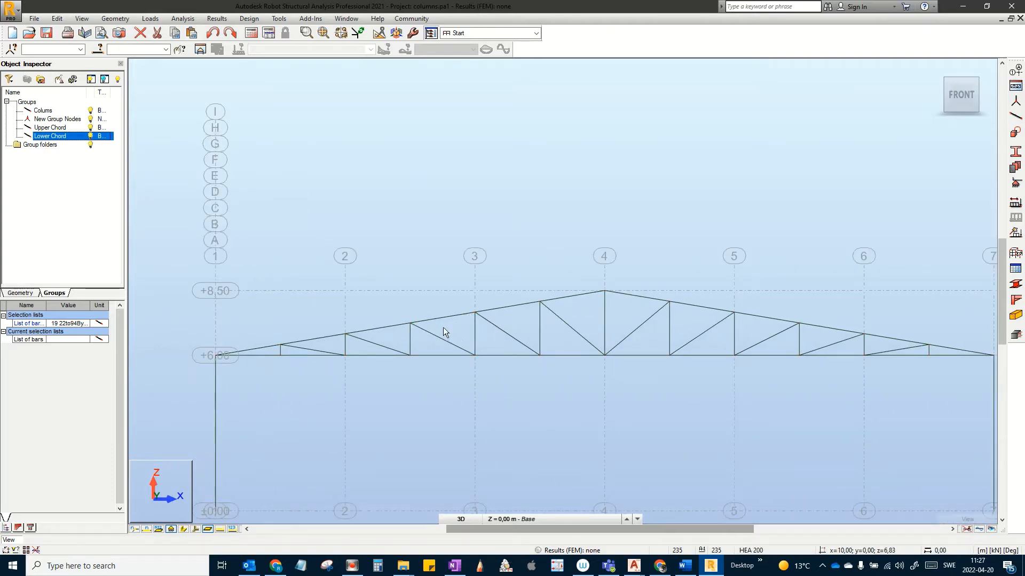
scroll(441, 329, "up", 1)
middle_click_drag(360, 337, 527, 329)
scroll(475, 334, "up", 3)
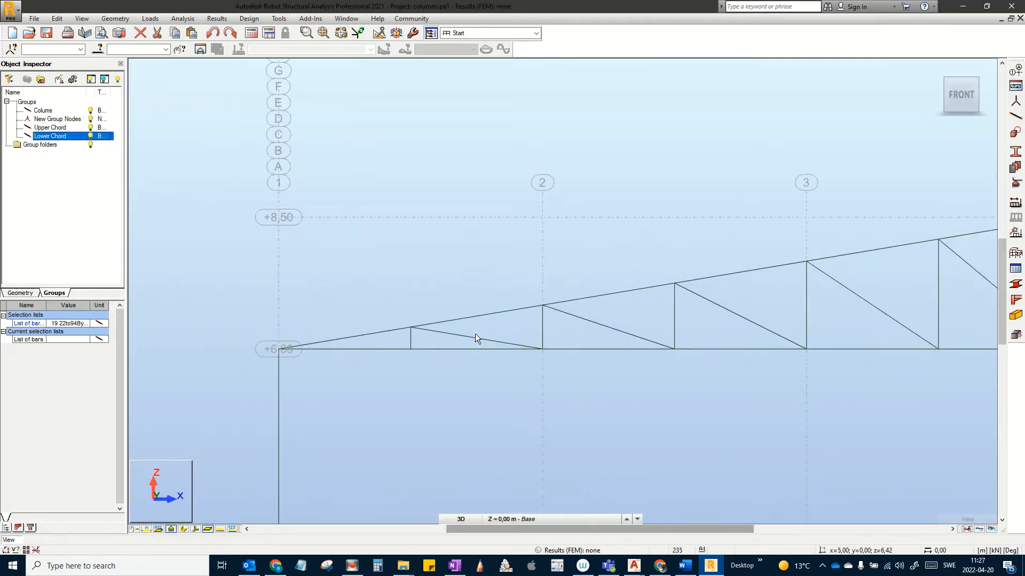
middle_click_drag(462, 344, 490, 344)
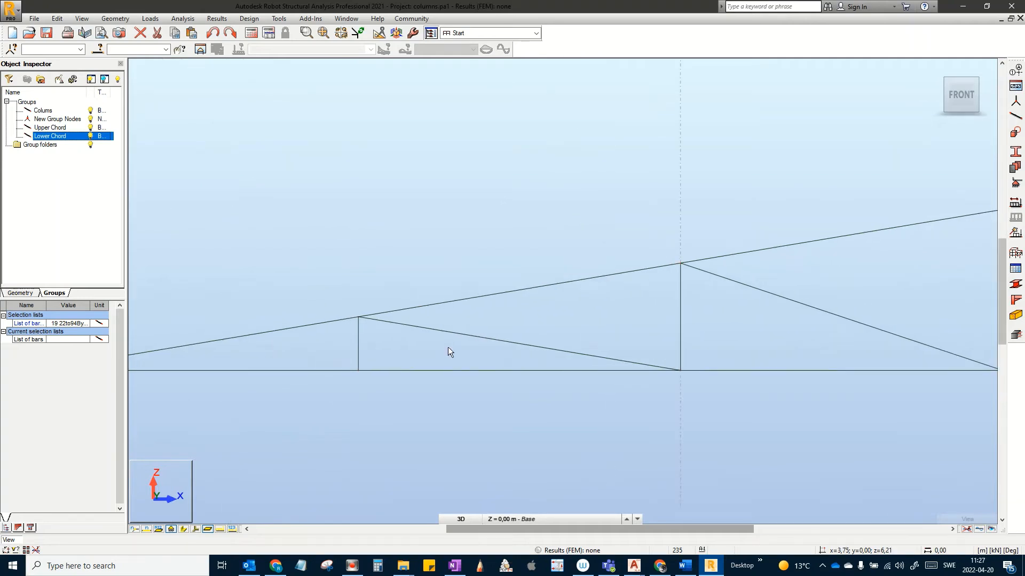
scroll(445, 348, "down", 2)
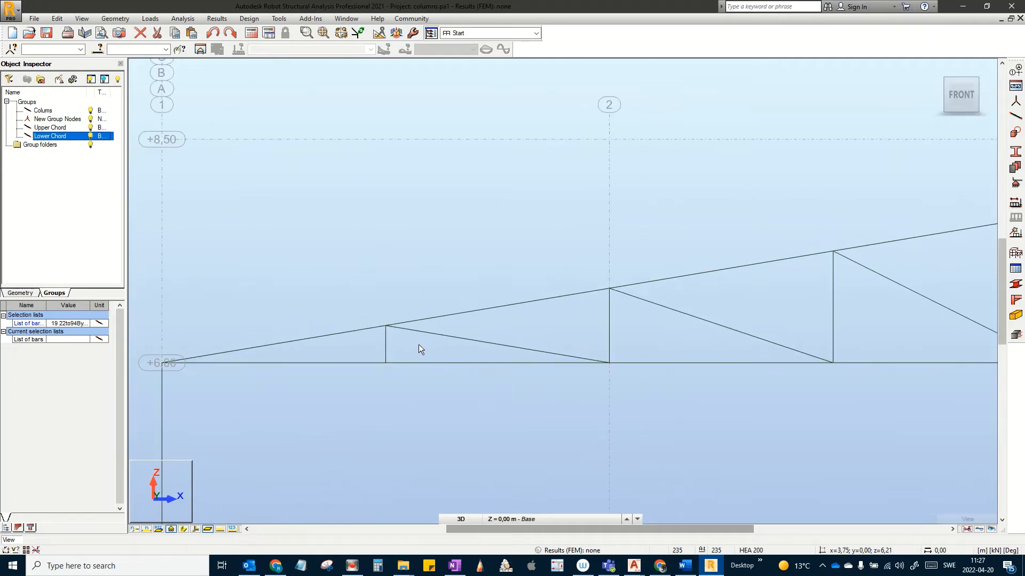
left_click(351, 342)
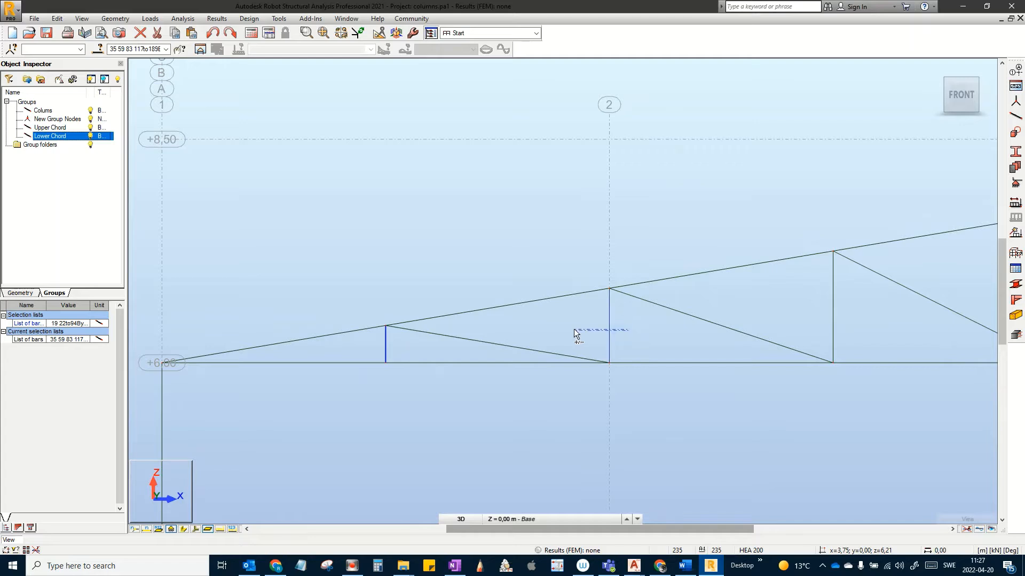
left_click(574, 330, "ctrl")
Step: Add the vertical posts from the third one up to axis 4 to the selection
middle_click_drag(809, 309, 680, 310)
left_click_drag(769, 327, 682, 301, "ctrl")
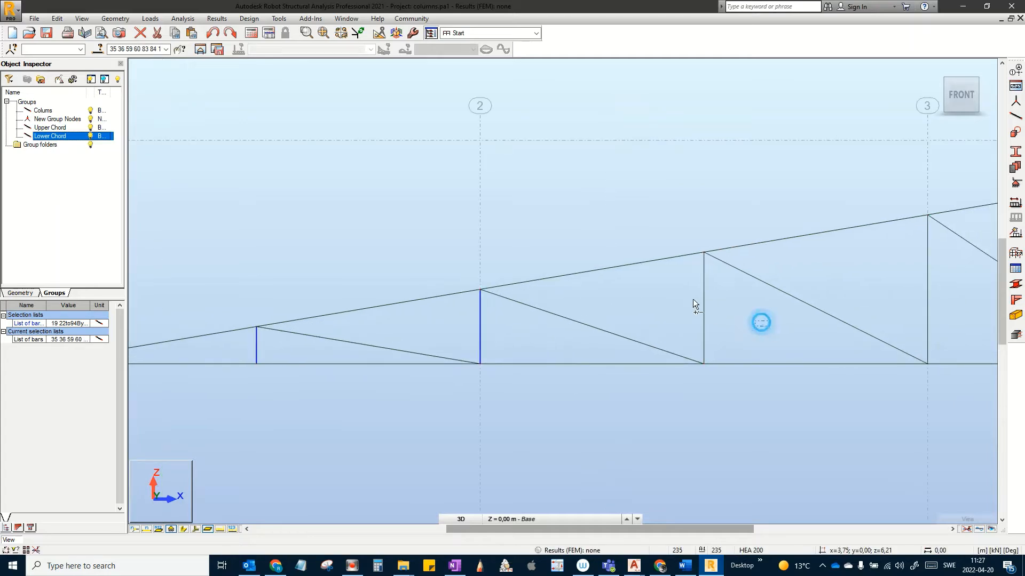
middle_click_drag(829, 311, 690, 308)
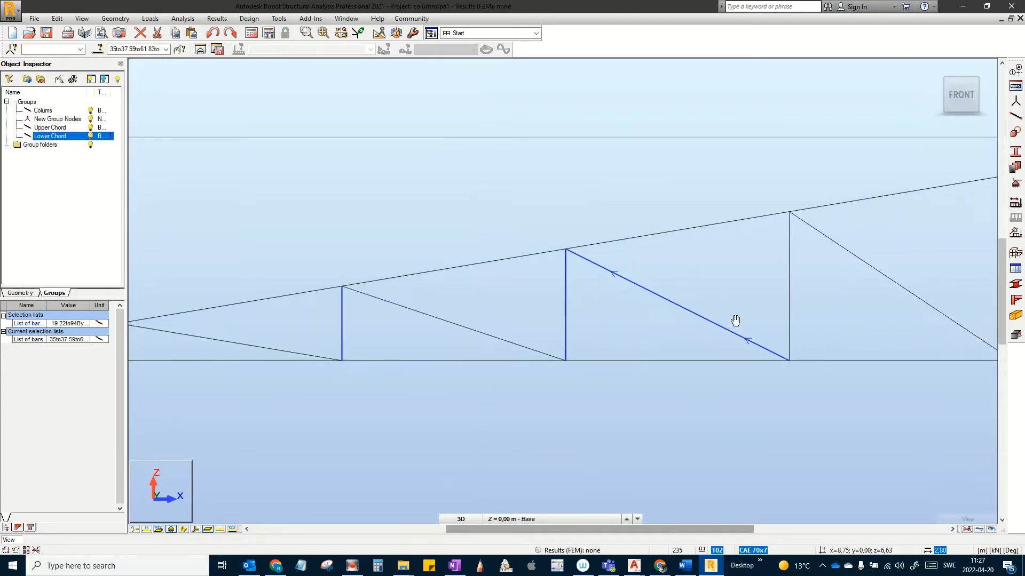
left_click_drag(832, 310, 763, 284, "ctrl")
scroll(837, 274, "down", 2)
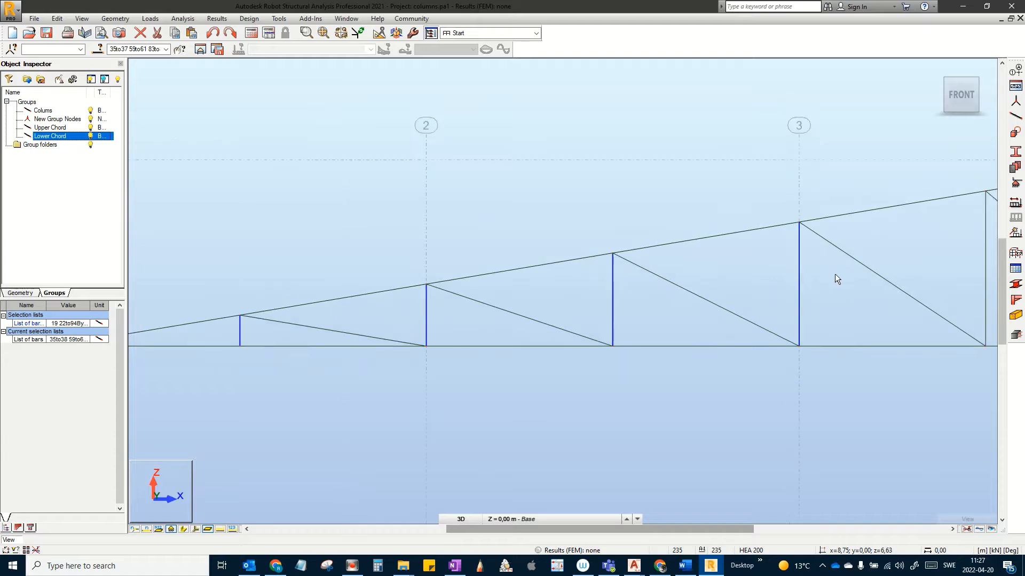
middle_click_drag(901, 285, 732, 290)
left_click_drag(776, 278, 776, 278, "ctrl")
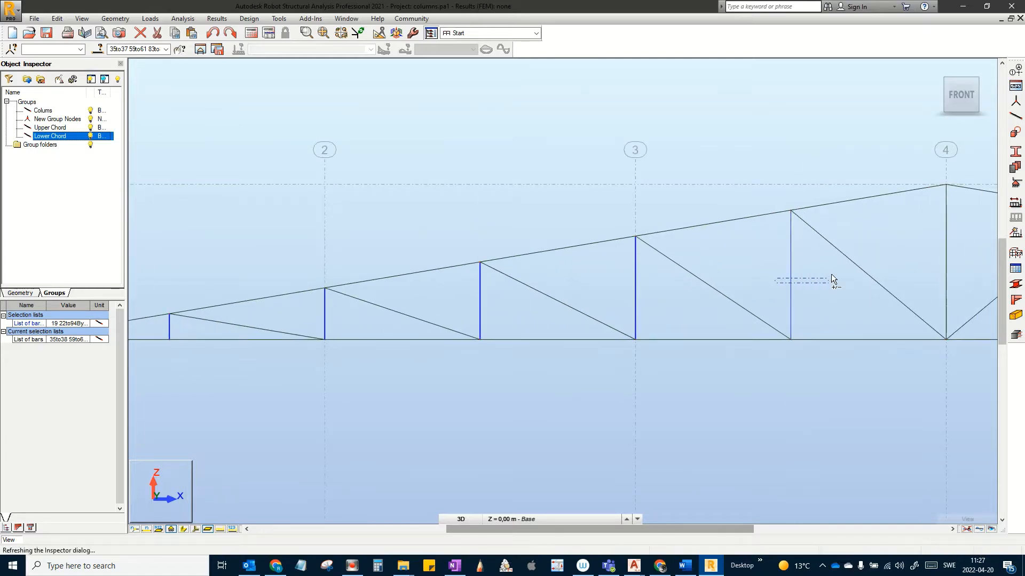
middle_click_drag(975, 270, 835, 268)
left_click_drag(840, 264, 770, 264, "ctrl")
scroll(821, 267, "down", 2)
middle_click_drag(947, 272, 757, 262)
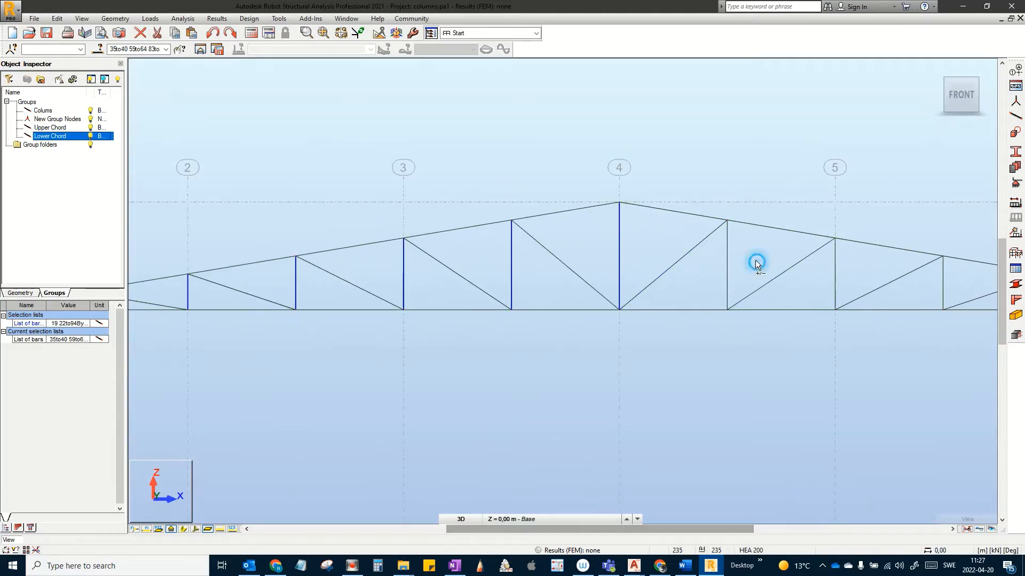
Step: Add the posts past the ridge, through axis 5, to the short bar near the right end
left_click_drag(755, 260, 697, 258, "ctrl")
left_click_drag(853, 270, 812, 268, "ctrl")
middle_click_drag(901, 277, 749, 279)
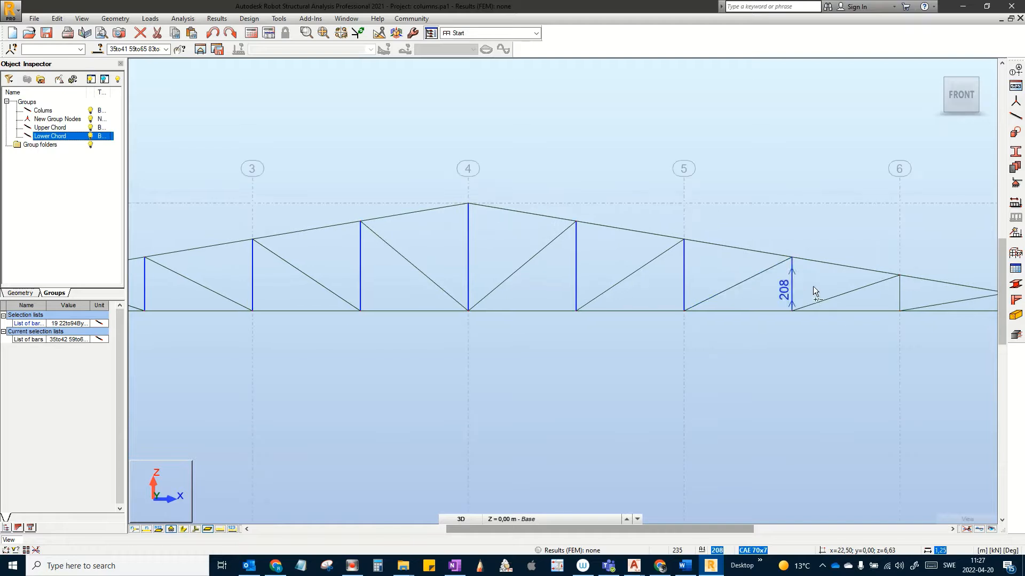
left_click_drag(812, 286, 768, 285, "ctrl")
scroll(780, 280, "up", 2)
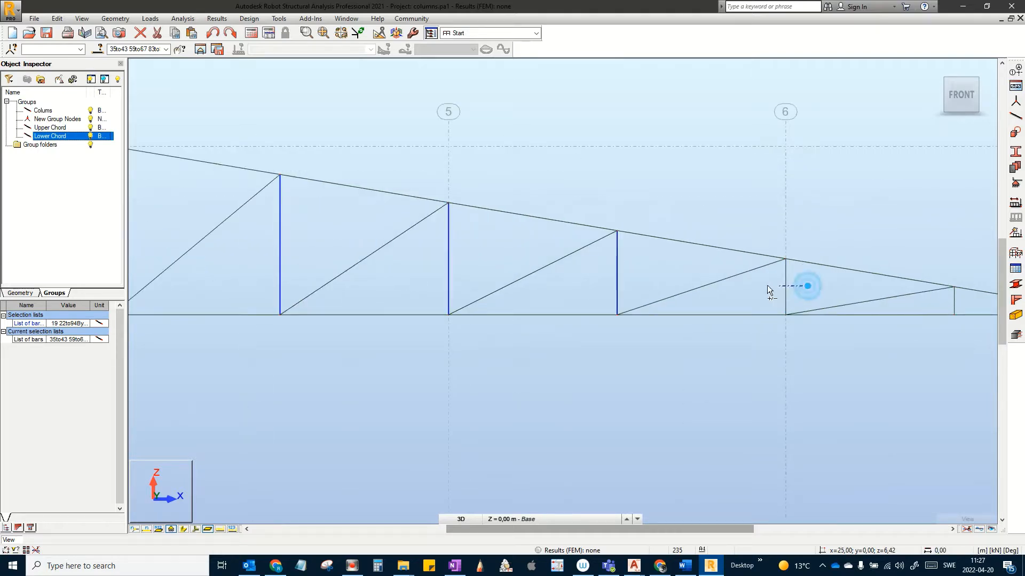
middle_click_drag(811, 290, 712, 281)
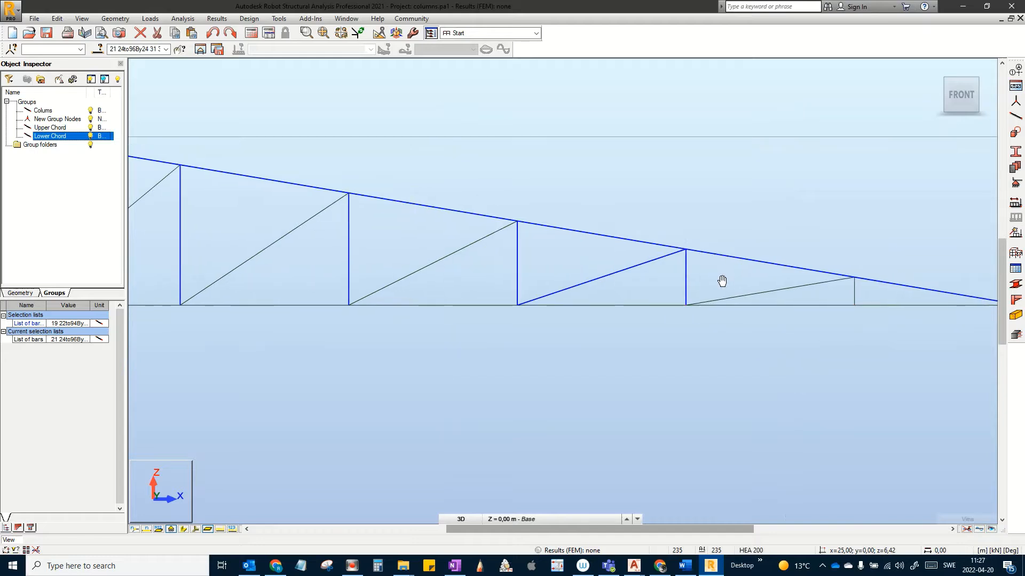
mouse_move(864, 293)
left_mouse_down("ctrl")
mouse_move(849, 299)
mouse_move(799, 273)
mouse_move(789, 252)
left_mouse_up("ctrl")
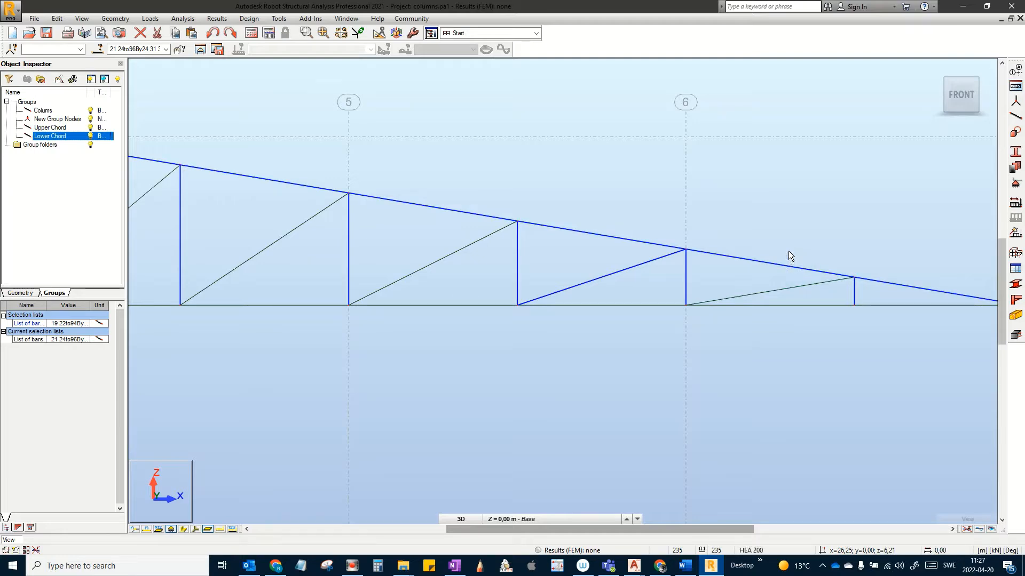
Step: Deselect the upper chord so only the vertical posts stay selected
scroll(757, 279, "down", 2)
middle_click_drag(889, 309, 902, 307)
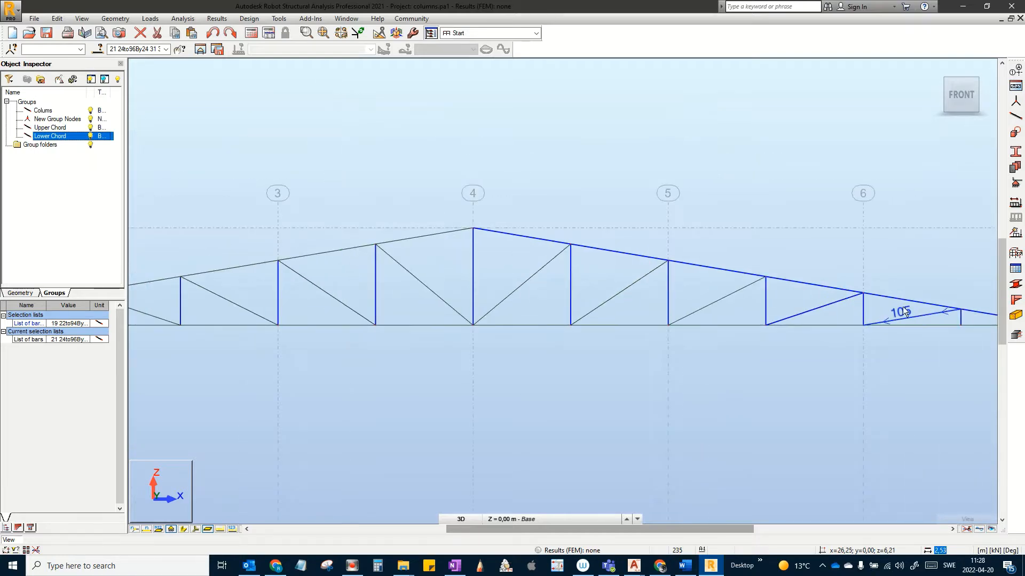
scroll(626, 267, "up", 2)
left_click_drag(627, 268, 608, 231, "ctrl")
scroll(753, 242, "down", 1)
scroll(754, 243, "down", 4)
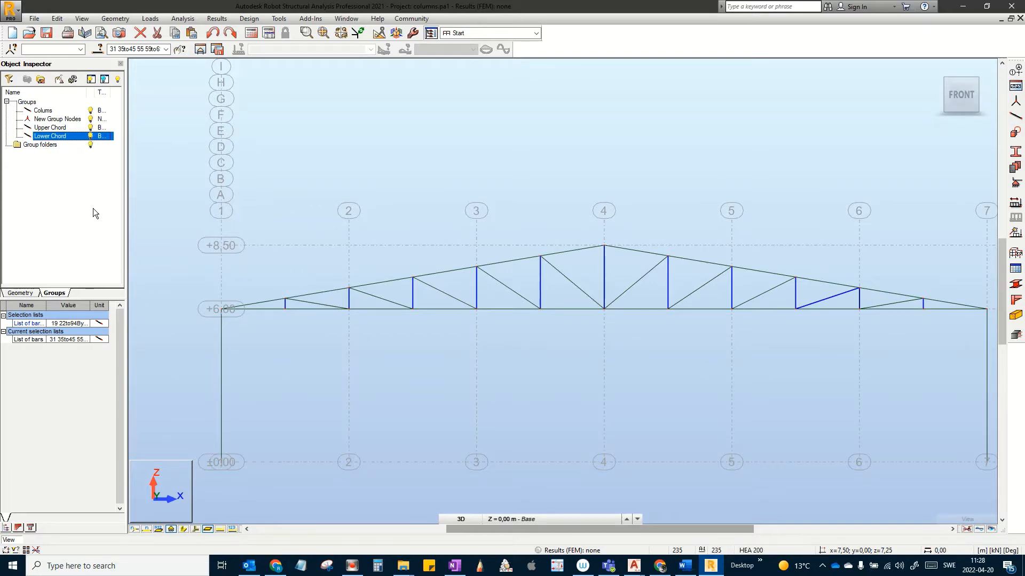
Step: Create a bar group from the selected vertical posts and rename it Posts
left_click(39, 80)
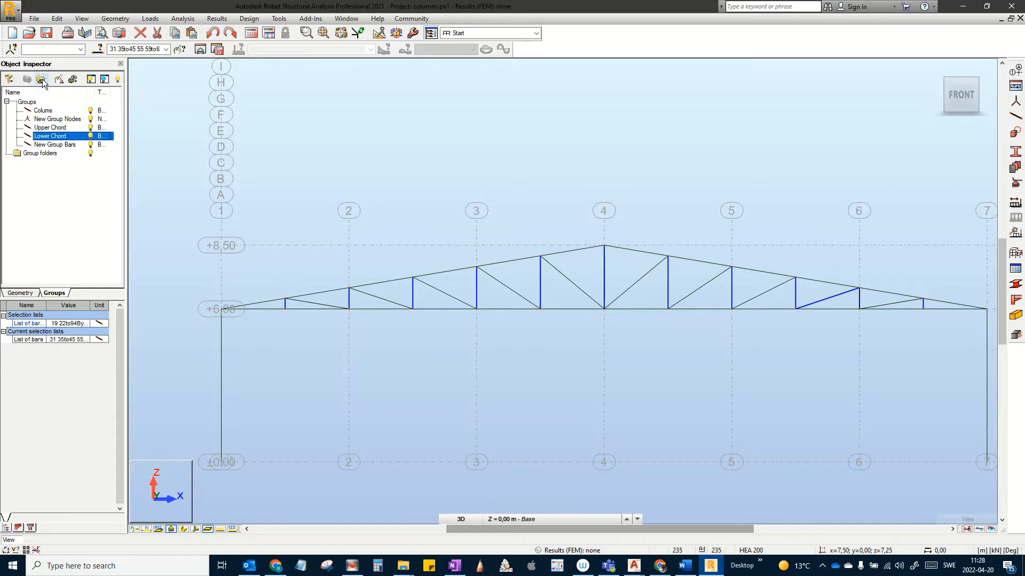
right_click(47, 144)
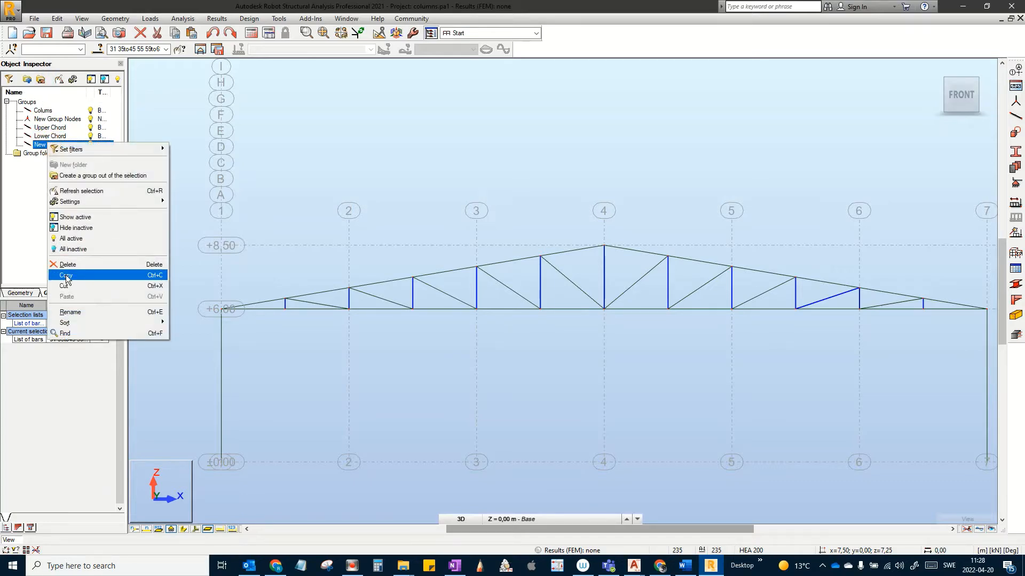
left_click(75, 313)
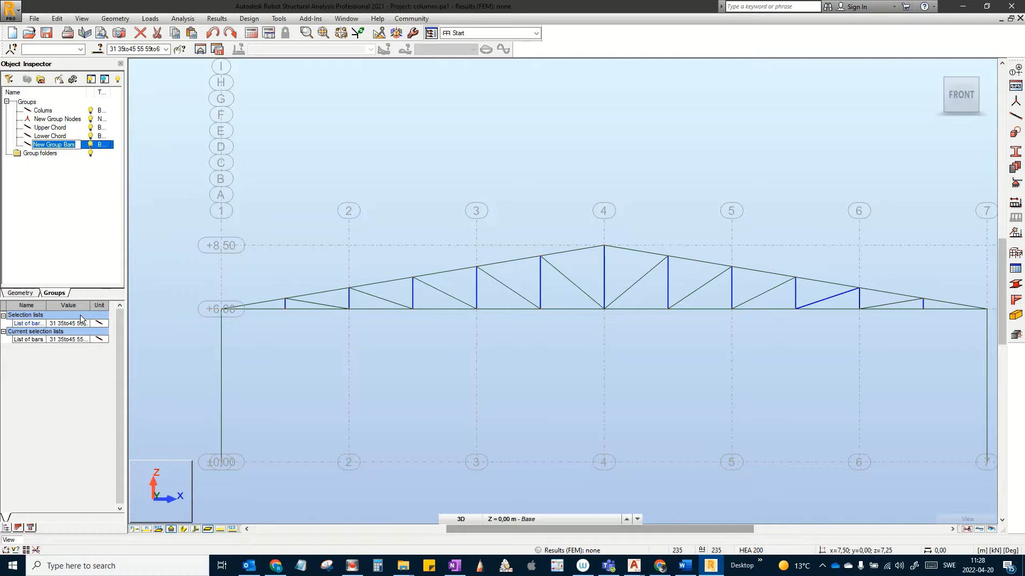
type("Posts")
key("Return")
Step: Clear the selection and select the diagonals from the left end up to axis 3
left_click(314, 327)
scroll(293, 316, "up", 2)
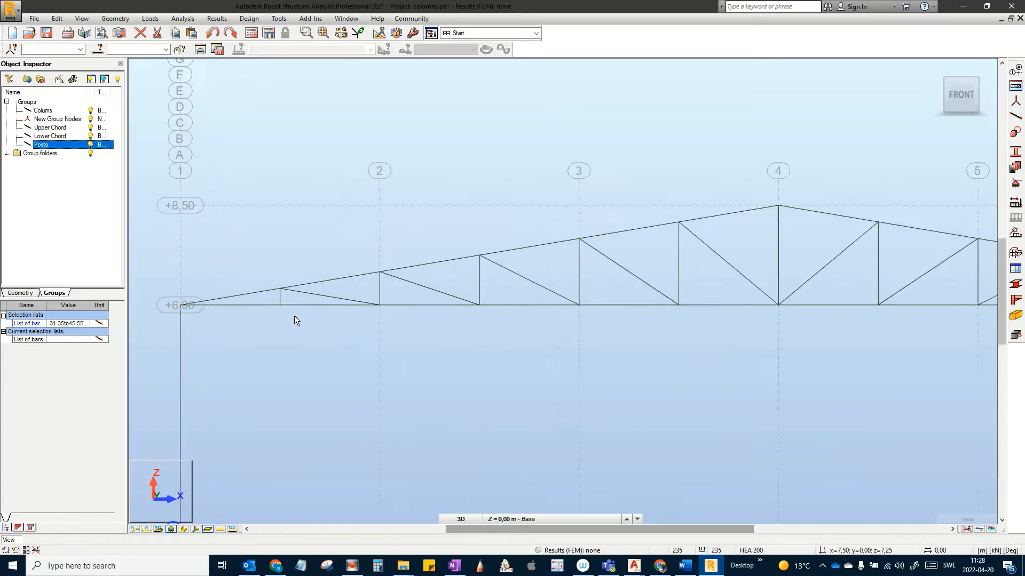
scroll(294, 316, "up", 5)
middle_click_drag(329, 355, 339, 370)
scroll(364, 419, "up", 3)
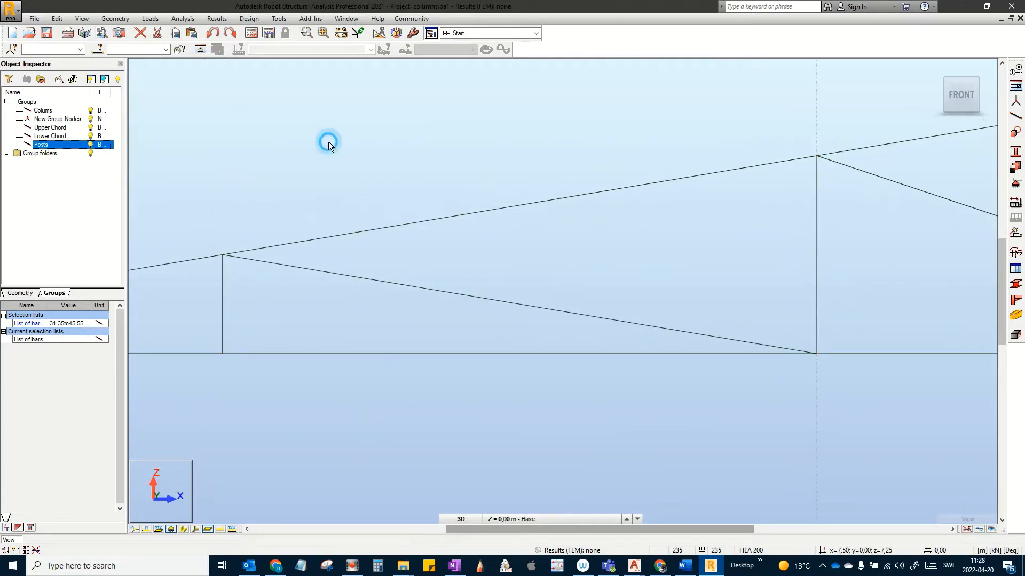
scroll(476, 219, "down", 3)
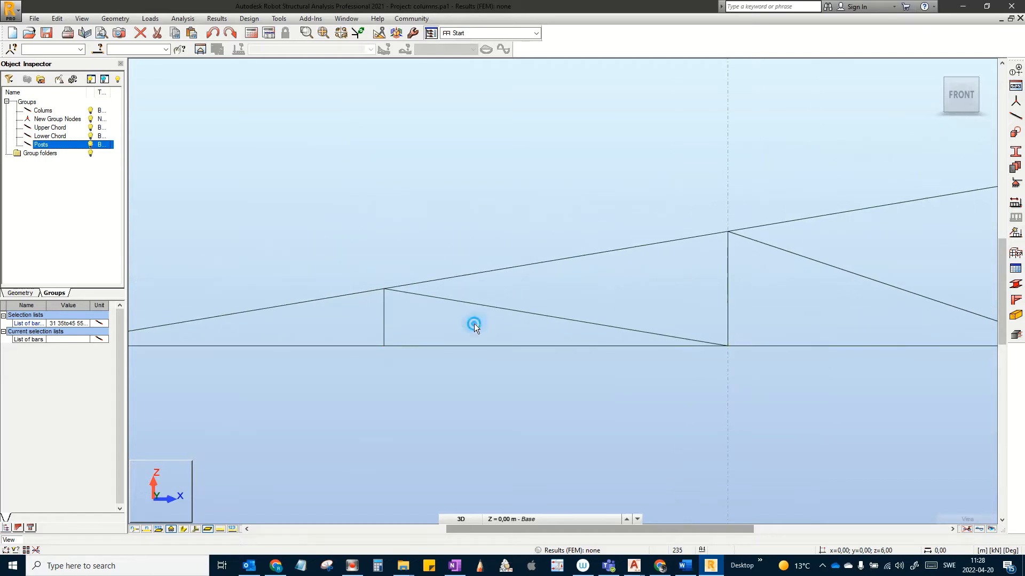
left_click_drag(537, 325, 519, 293)
scroll(757, 297, "down", 1)
middle_click_drag(756, 298, 570, 317)
left_click_drag(684, 332, 656, 270, "ctrl")
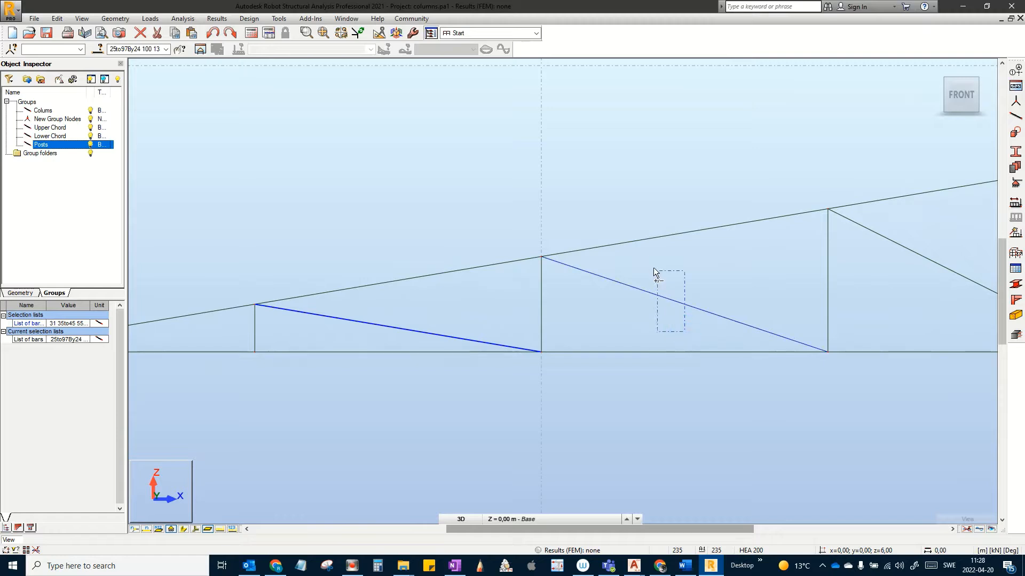
scroll(760, 287, "down", 1)
middle_click_drag(761, 288, 493, 303)
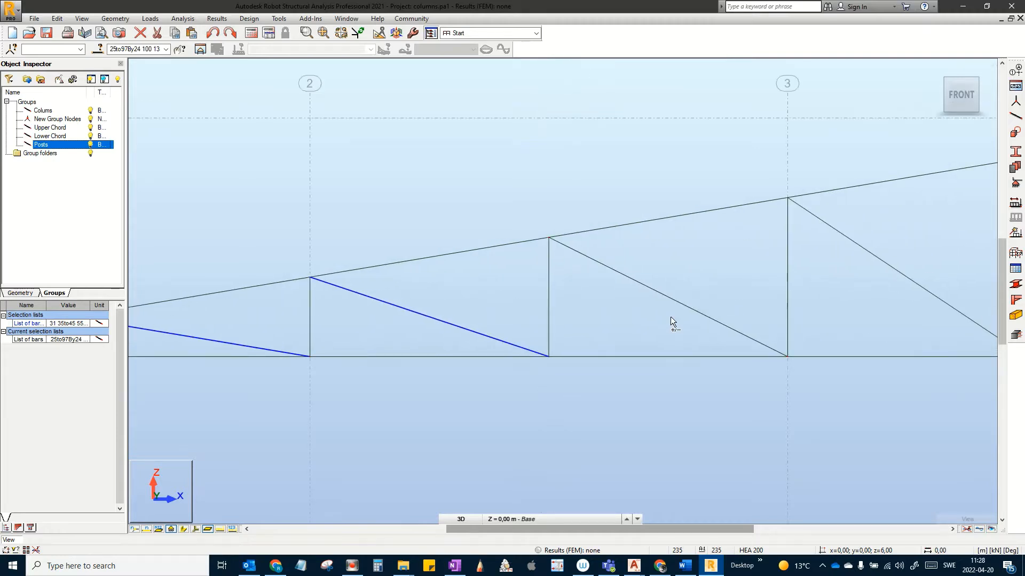
left_click_drag(671, 317, 630, 266, "ctrl")
scroll(736, 293, "down", 1)
middle_click_drag(736, 292, 654, 315)
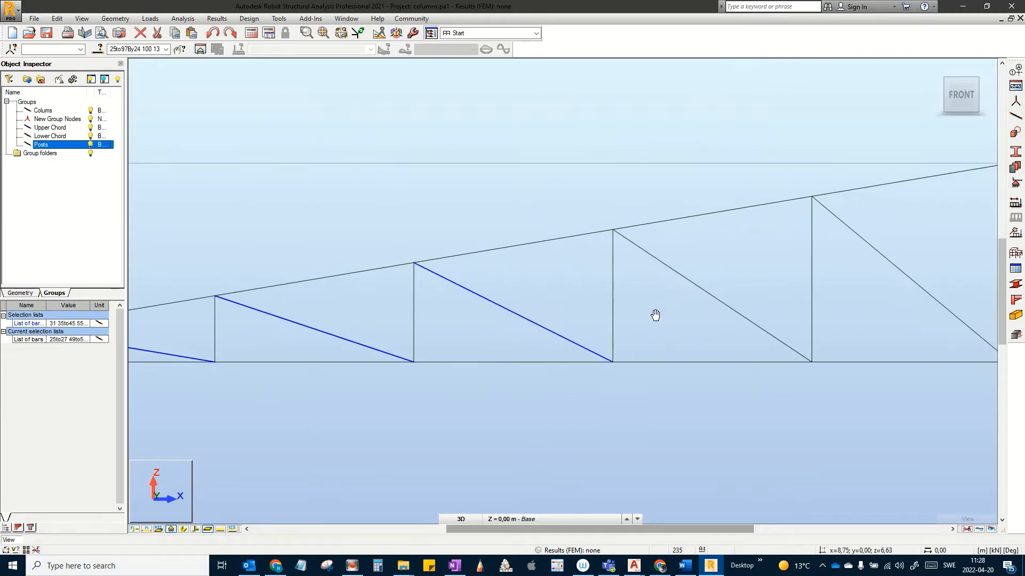
left_click_drag(754, 334, 731, 297, "ctrl")
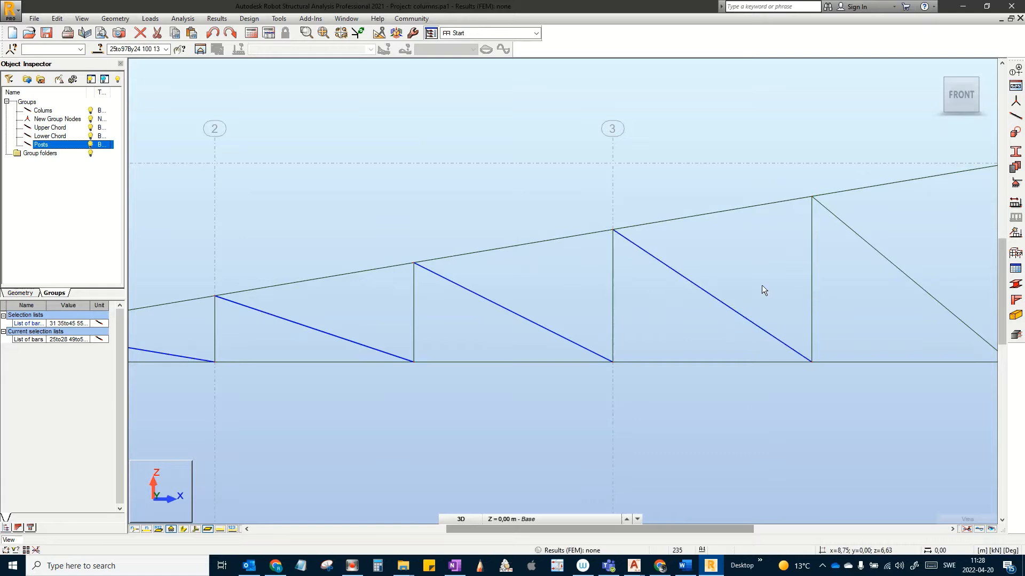
middle_click_drag(824, 295, 667, 288)
left_click_drag(779, 312, 738, 248, "ctrl")
Step: Add the diagonals approaching and beside the ridge at axis 4
scroll(758, 254, "down", 1)
middle_click_drag(763, 256, 604, 256)
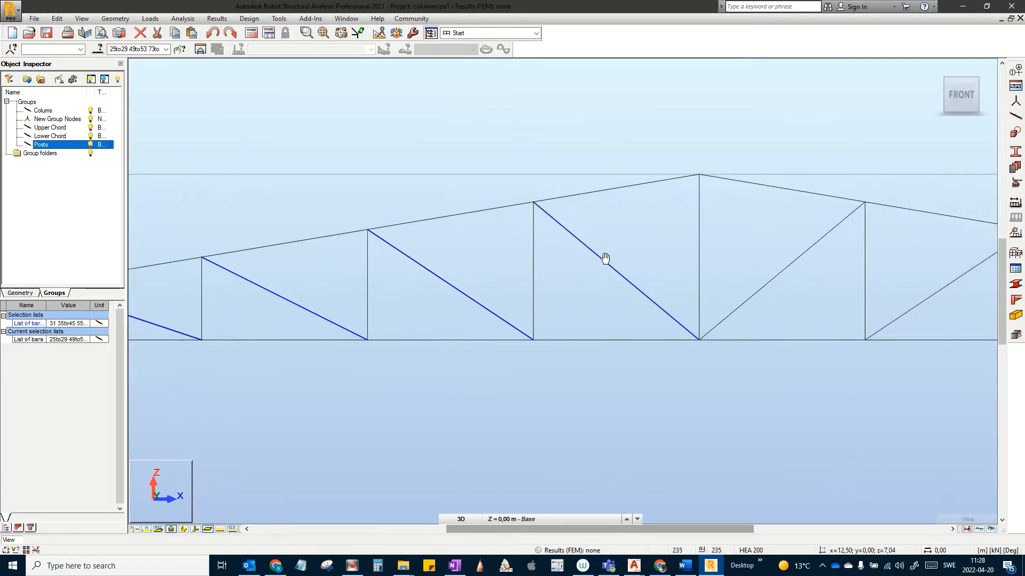
left_click_drag(764, 293, 735, 248, "ctrl")
scroll(735, 248, "down", 2)
middle_click_drag(783, 271, 653, 274)
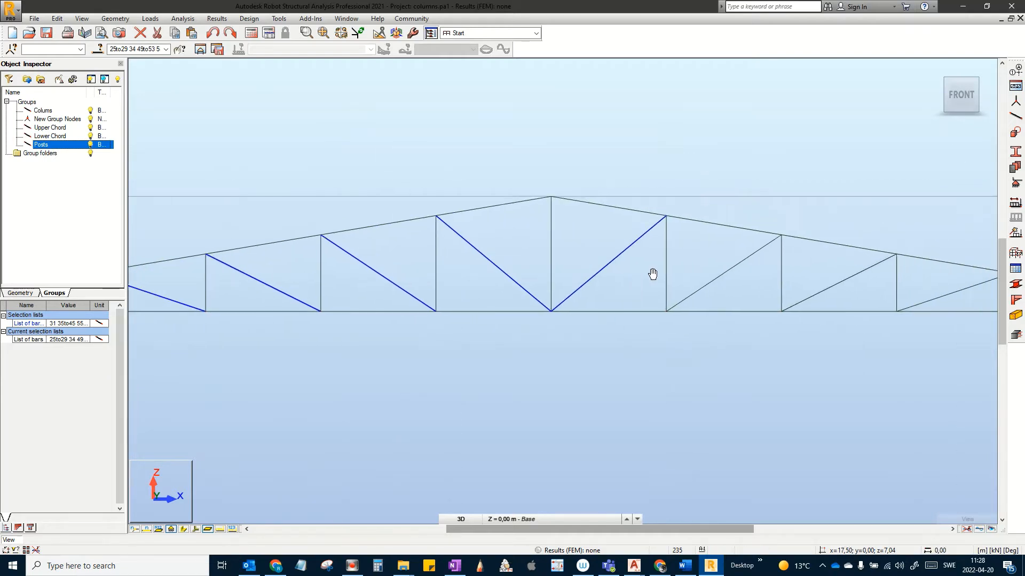
scroll(708, 284, "up", 2)
left_click_drag(726, 287, 699, 255, "ctrl")
scroll(700, 257, "down", 2)
middle_click_drag(757, 286, 711, 286)
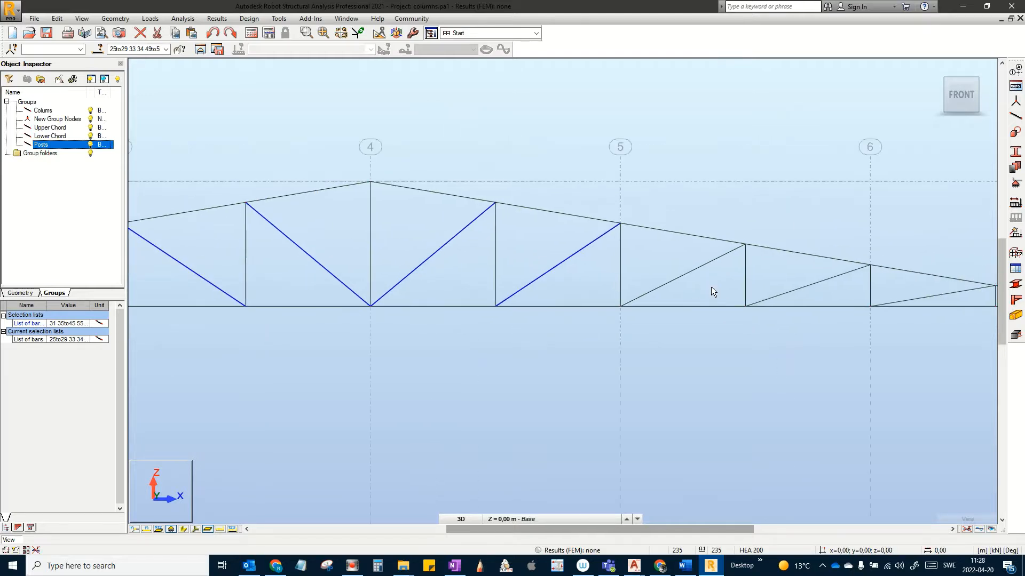
scroll(711, 287, "up", 2, "ctrl")
scroll(773, 291, "down", 3)
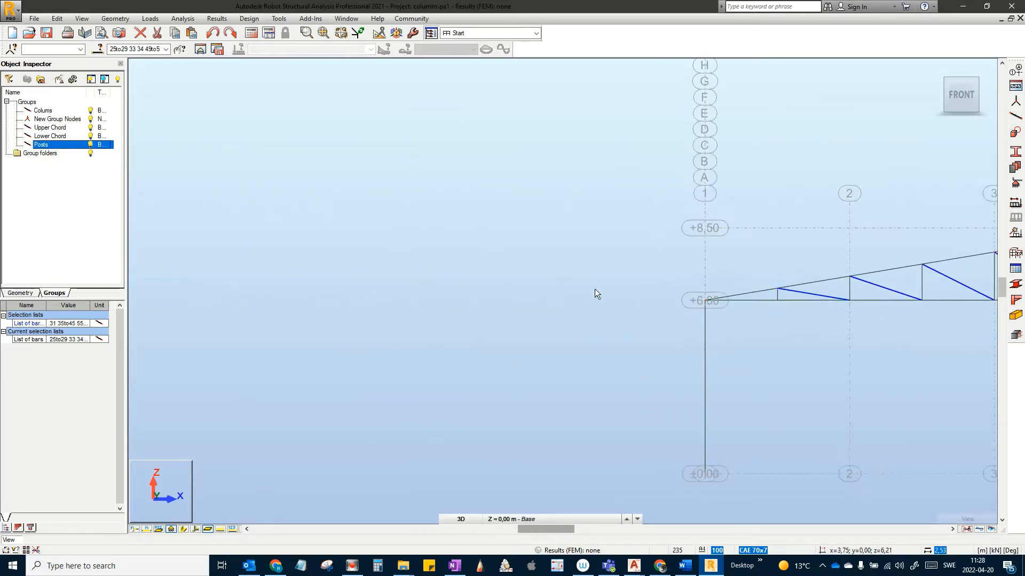
middle_click_drag(595, 289, 483, 280)
scroll(543, 295, "down", 1)
scroll(715, 293, "up", 1)
middle_click_drag(714, 293, 383, 283)
scroll(581, 292, "up", 1)
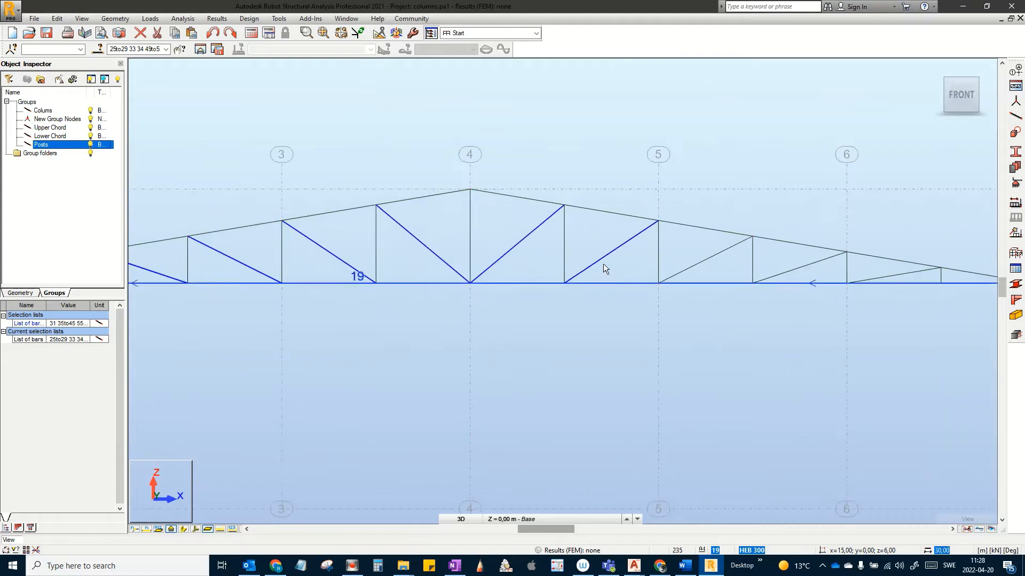
scroll(627, 255, "up", 3)
scroll(721, 235, "up", 1)
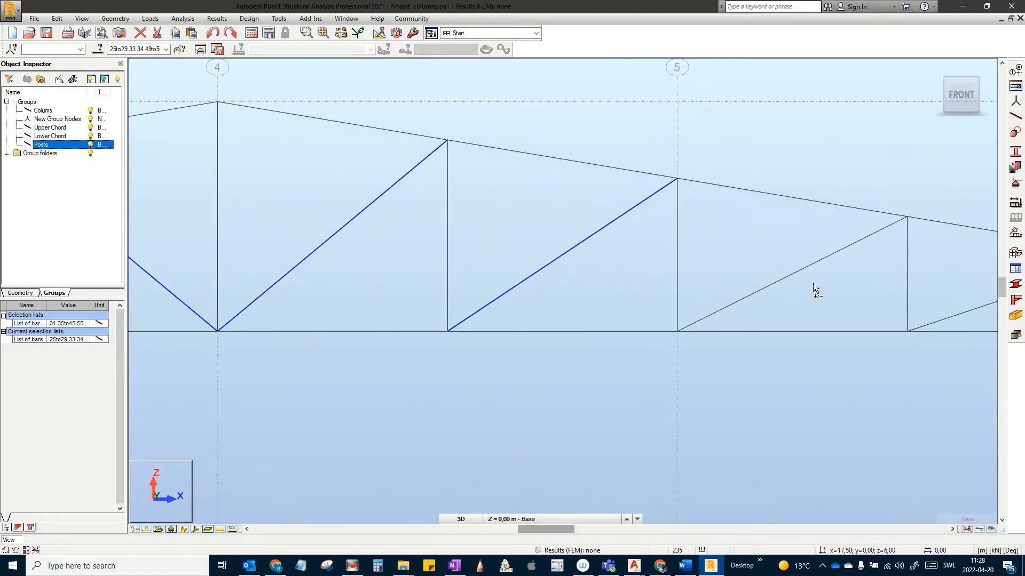
Step: Add the remaining diagonals from axis 5 past axis 6 to the right end
left_click(785, 258, "ctrl")
scroll(828, 268, "down", 1)
middle_click_drag(840, 274, 566, 261)
left_click_drag(784, 292, 745, 253, "ctrl")
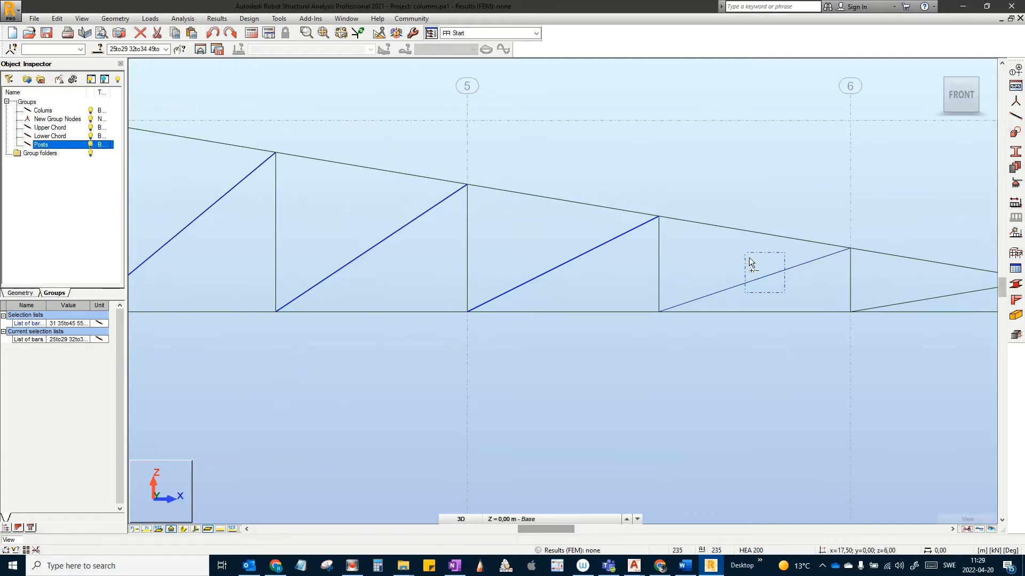
scroll(786, 268, "down", 1)
middle_click_drag(764, 270, 615, 269)
scroll(782, 286, "up", 3)
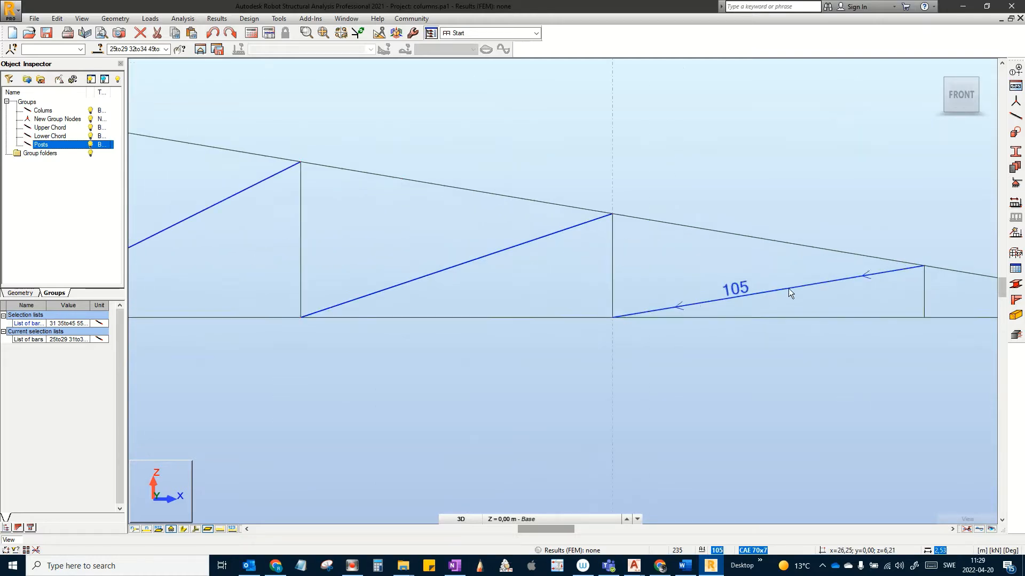
left_click_drag(812, 297, 773, 271, "ctrl")
scroll(774, 270, "down", 5)
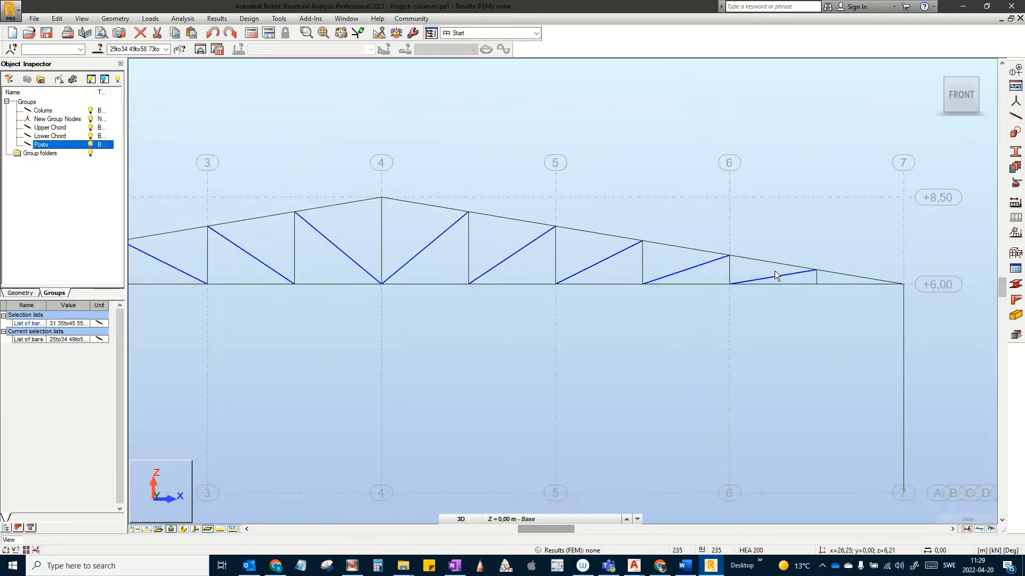
scroll(774, 270, "down", 3)
middle_click_drag(719, 325, 829, 359)
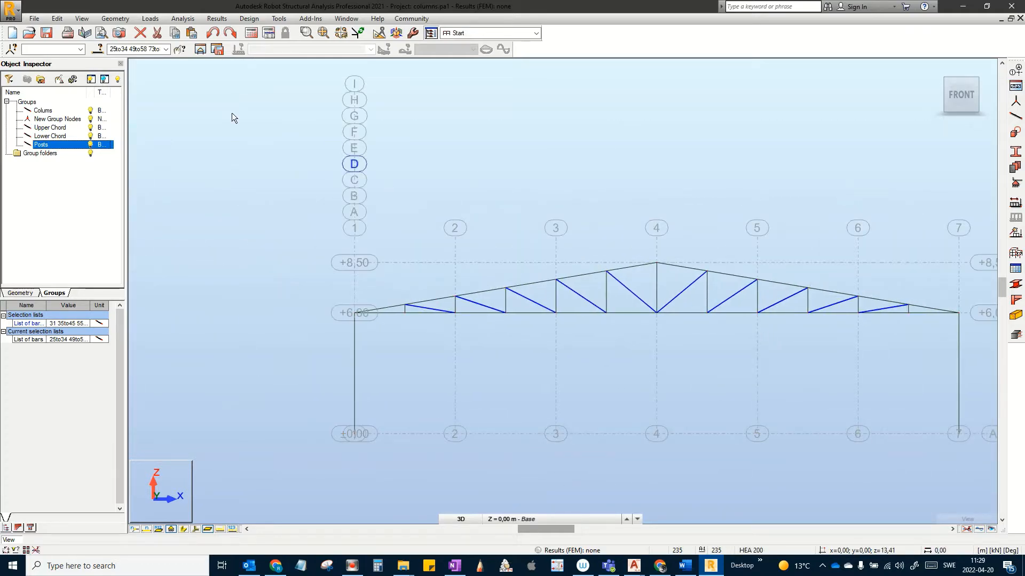
Step: Create a new bar group from the selected diagonals and start renaming it
left_click(41, 81)
right_click(47, 154)
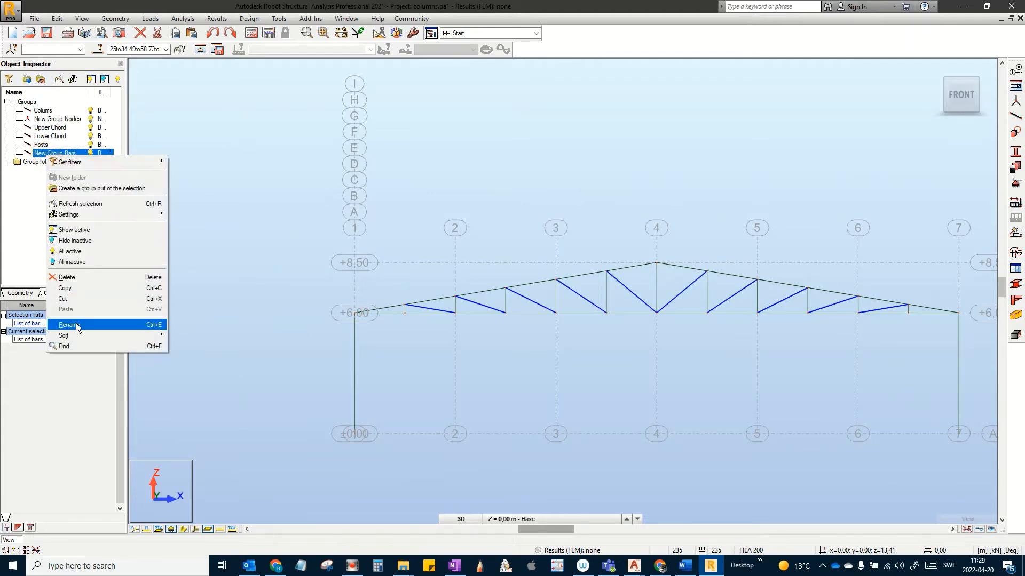
left_click(75, 325)
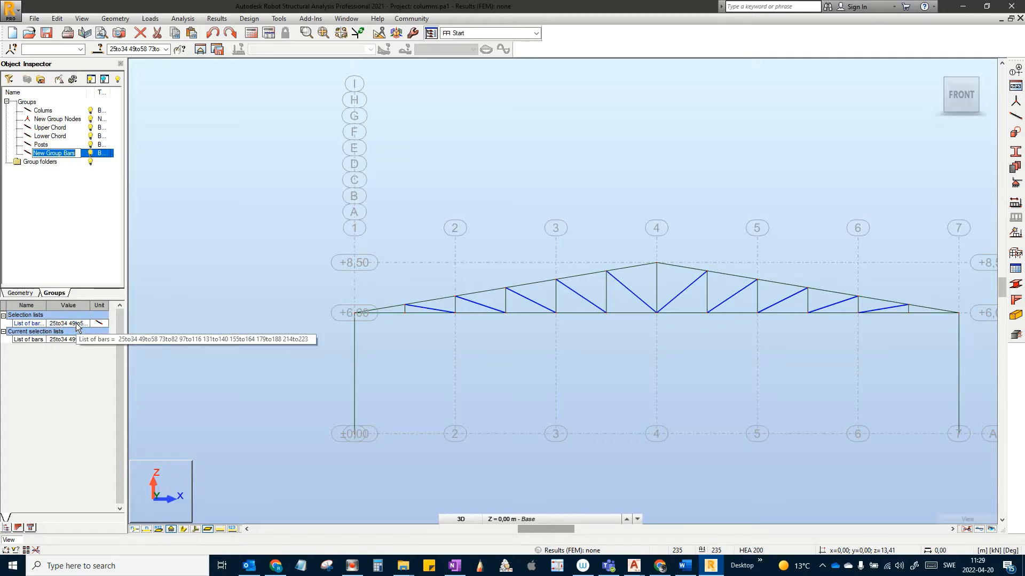
type("Diagonal")
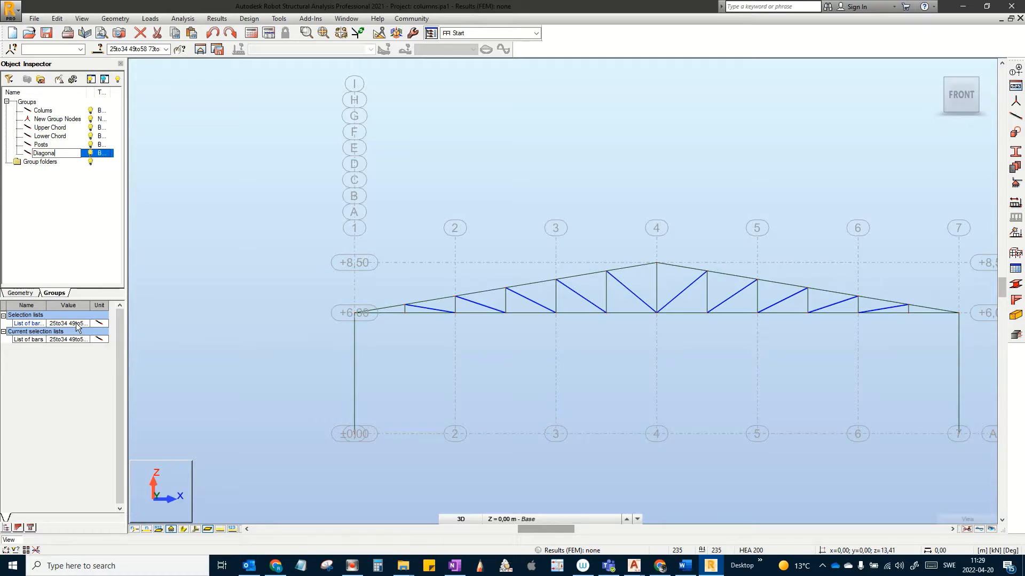
Step: Finish naming the group Diagonals, clear the selection and return to the home 3D view
type("s")
key("Return")
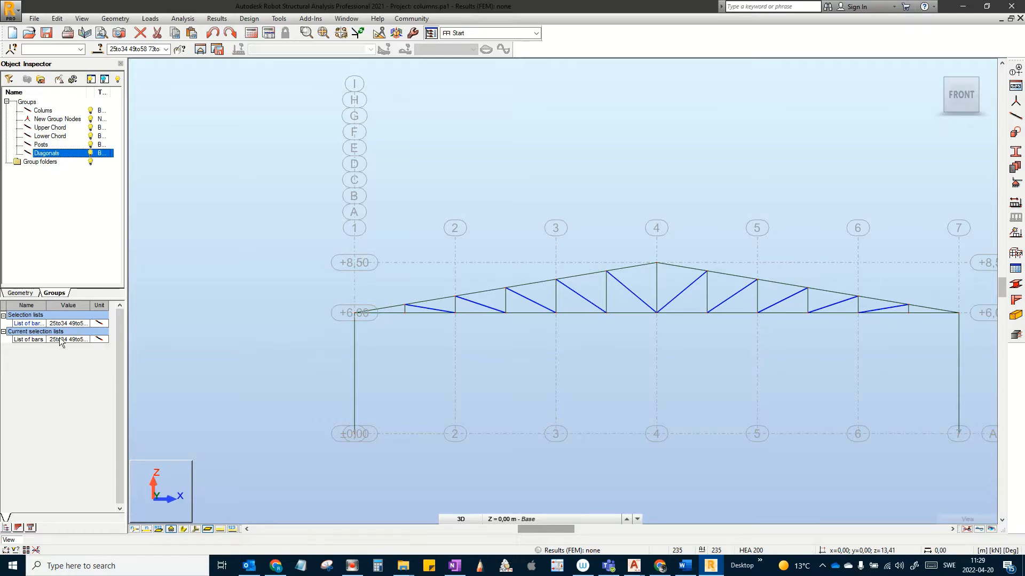
left_click(217, 256)
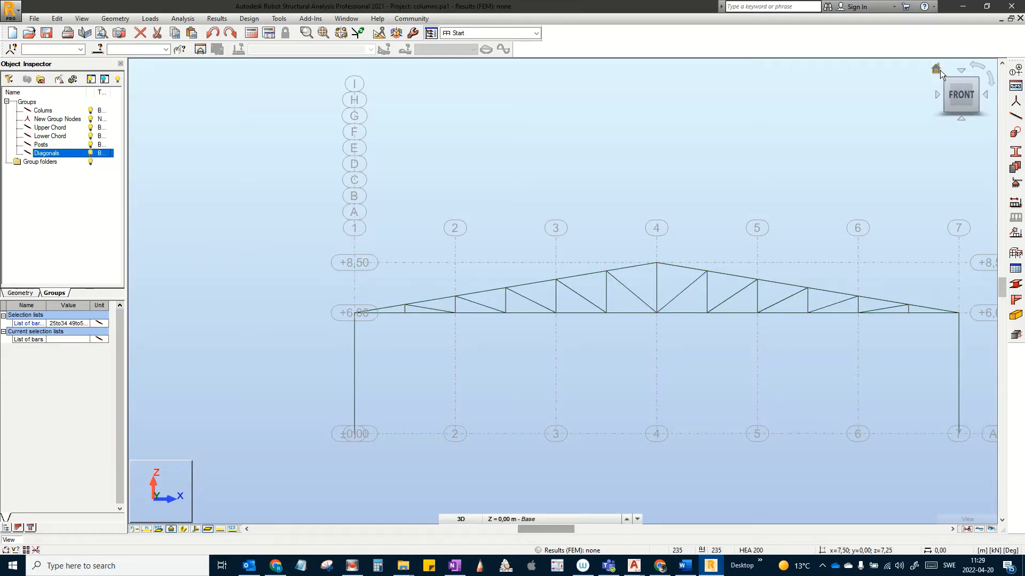
left_click(938, 70)
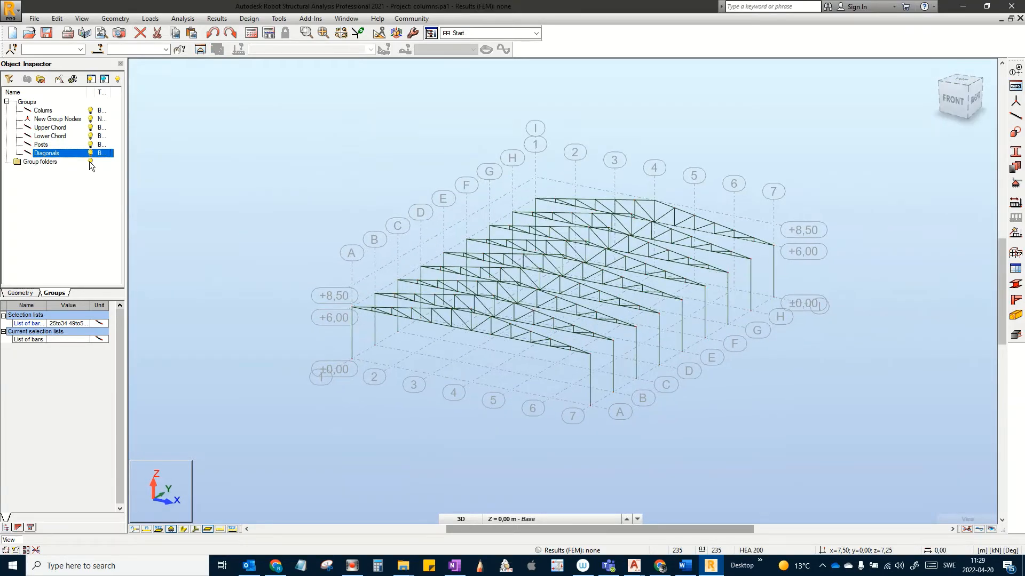
Step: Show only the Diagonals group's active elements, then exit that display mode
right_click(68, 153)
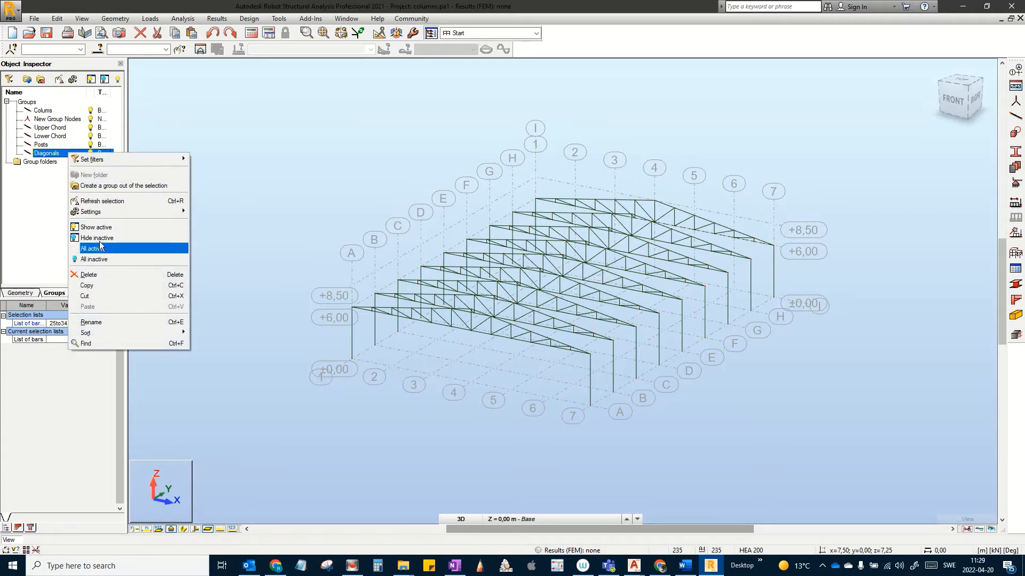
left_click(103, 225)
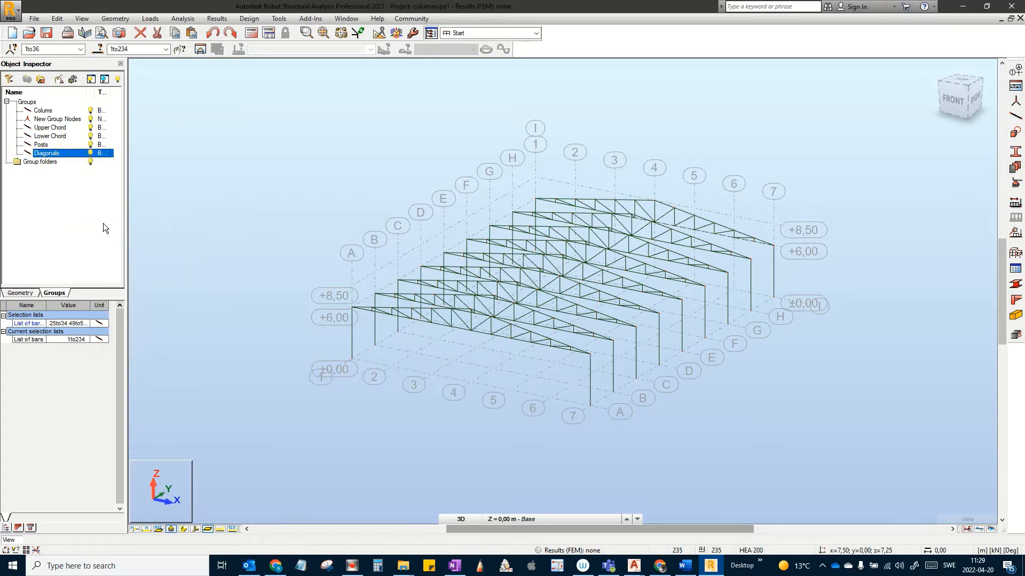
left_click(52, 153)
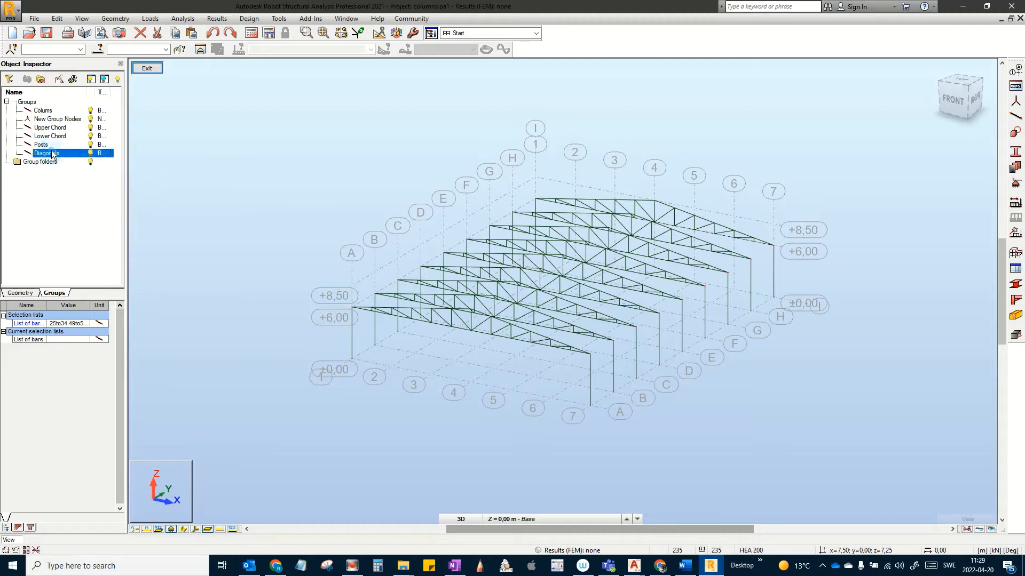
left_click(40, 219)
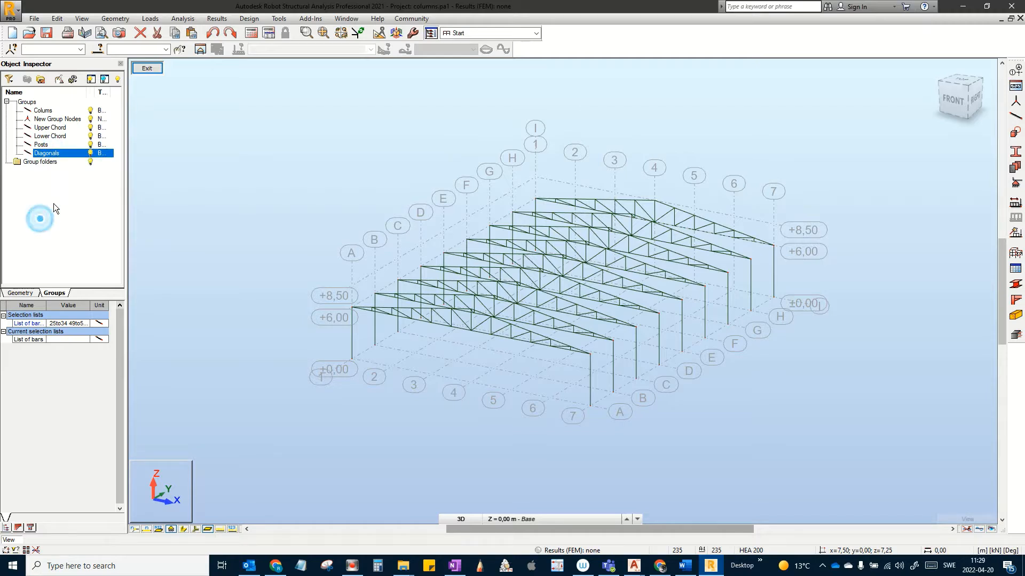
left_click(143, 70)
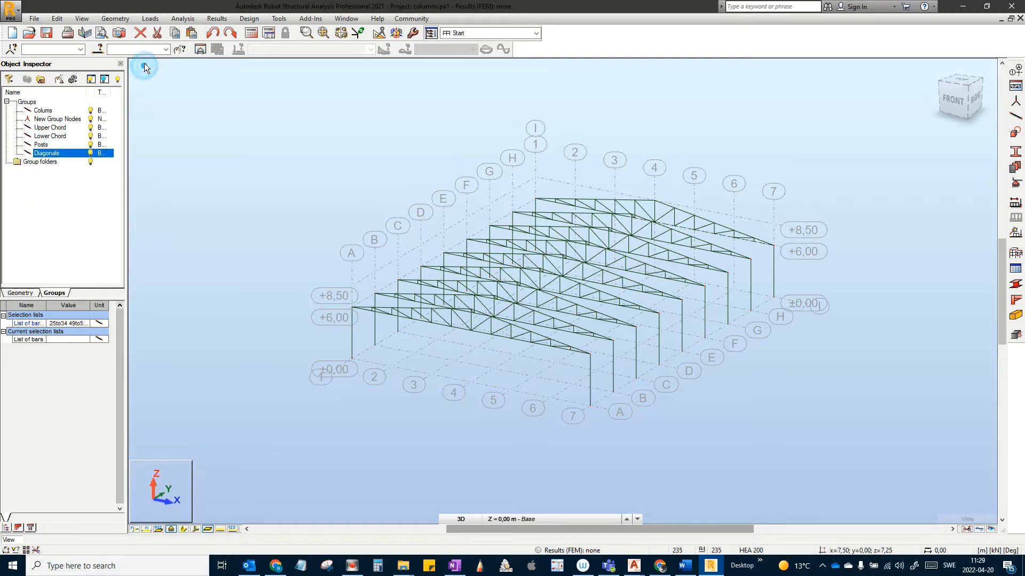
Step: Select all Diagonals group bars with Refresh selection and orbit for a closer look
left_click(44, 155)
right_click(44, 155)
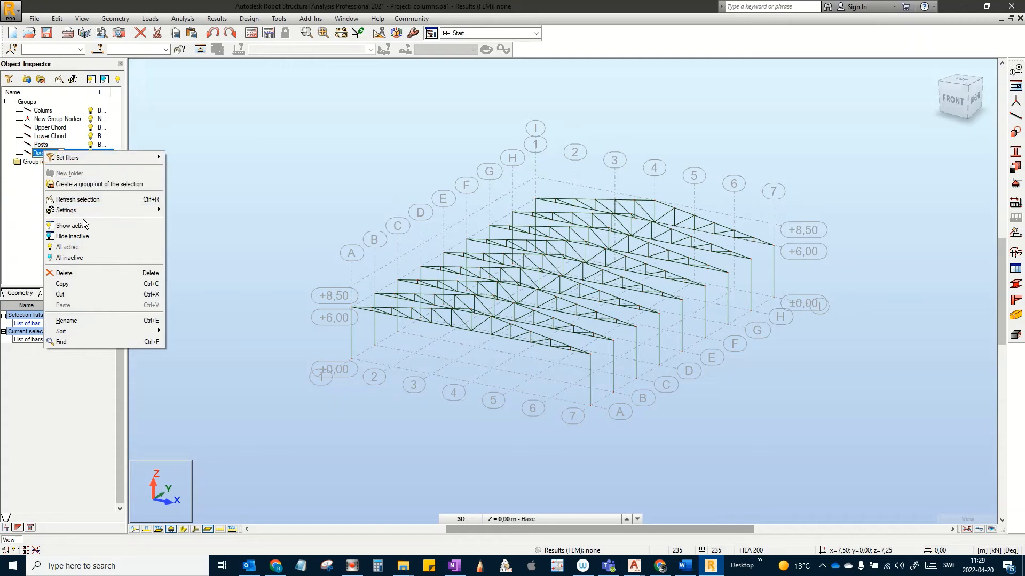
left_click(90, 199)
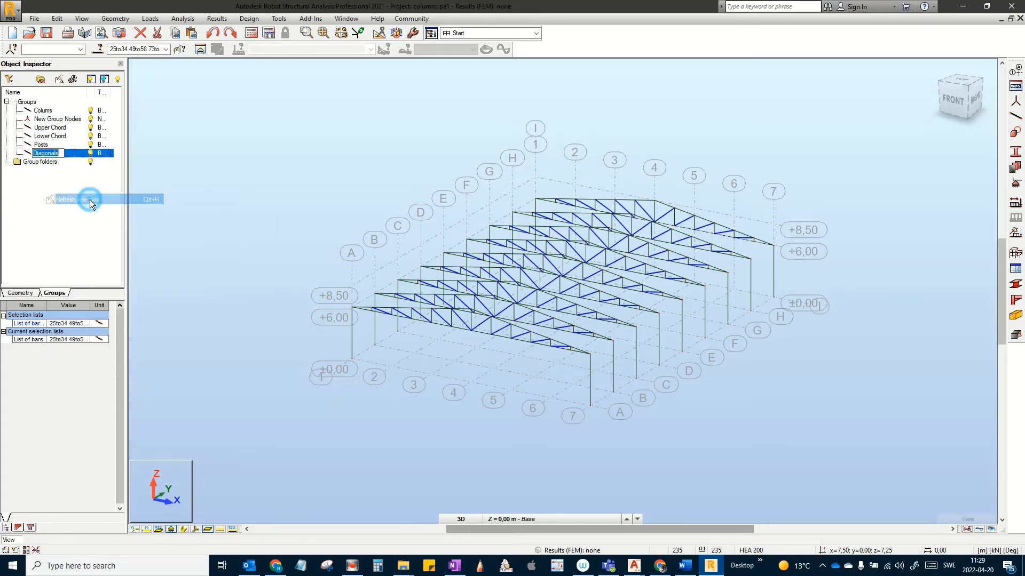
scroll(383, 306, "up", 3)
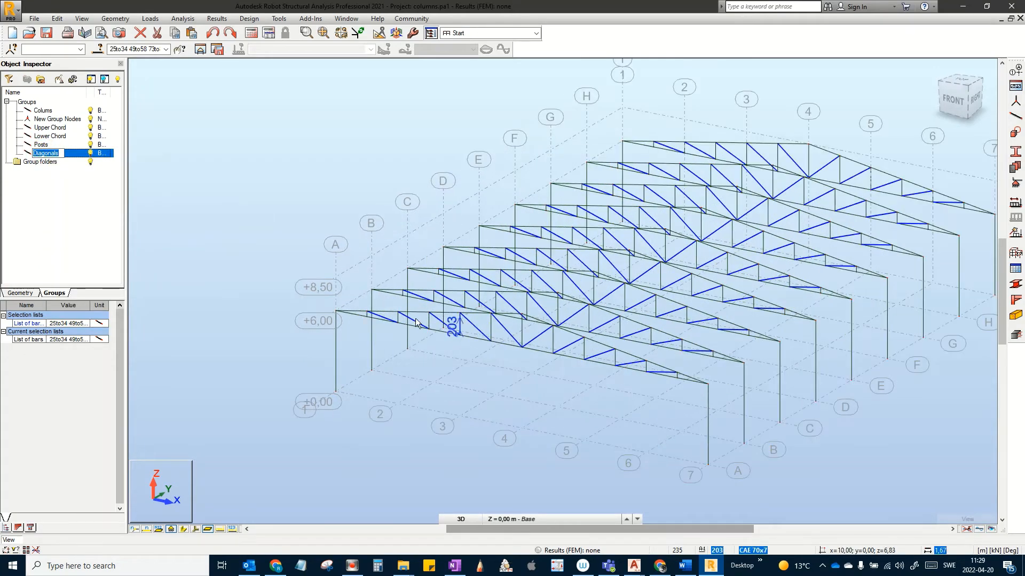
middle_click_drag(445, 341, 302, 319, "shift")
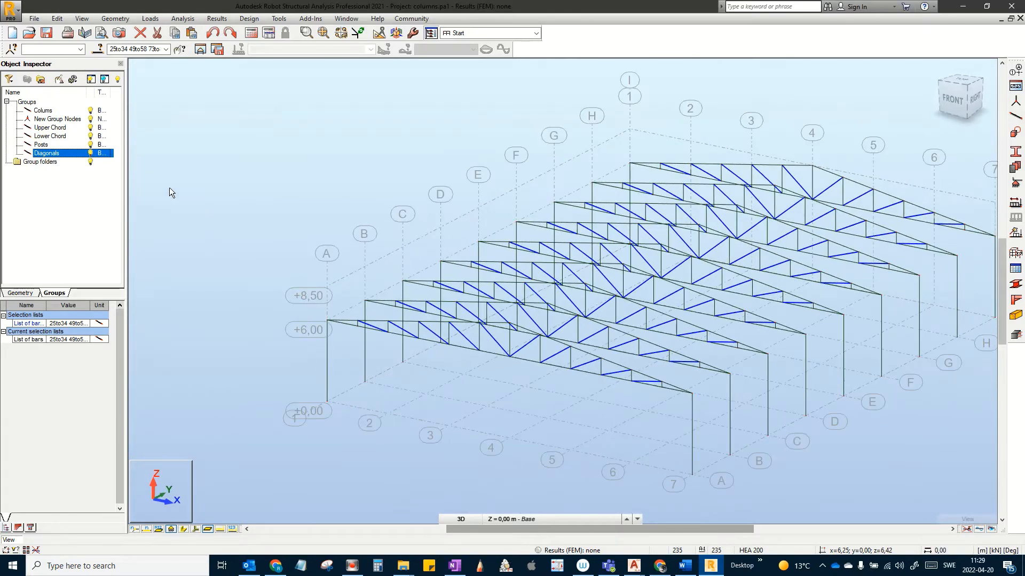
Step: Apply Refresh selection to the Posts group, then to the Upper Chord group
left_click(42, 145)
right_click(47, 148)
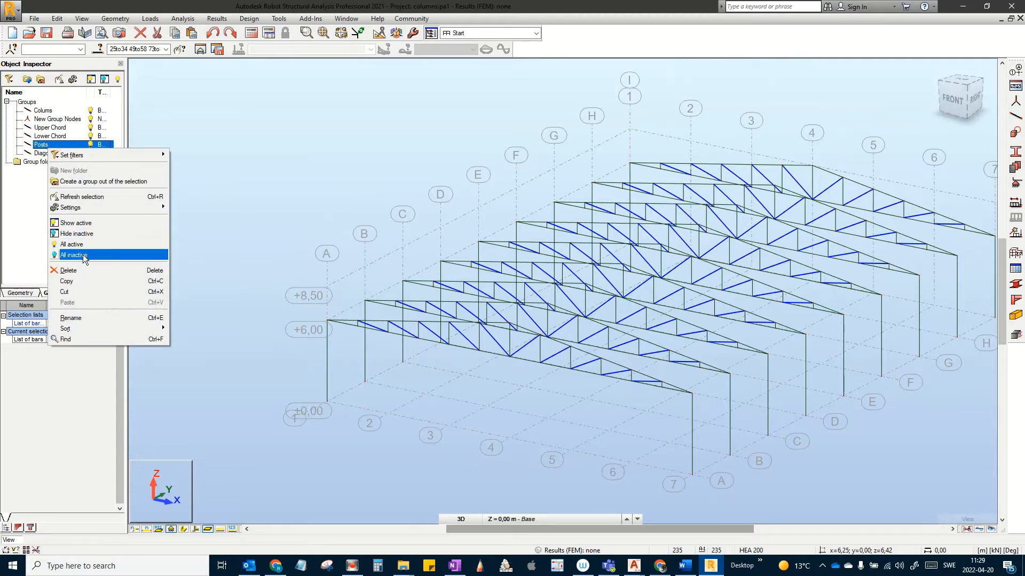
left_click(78, 197)
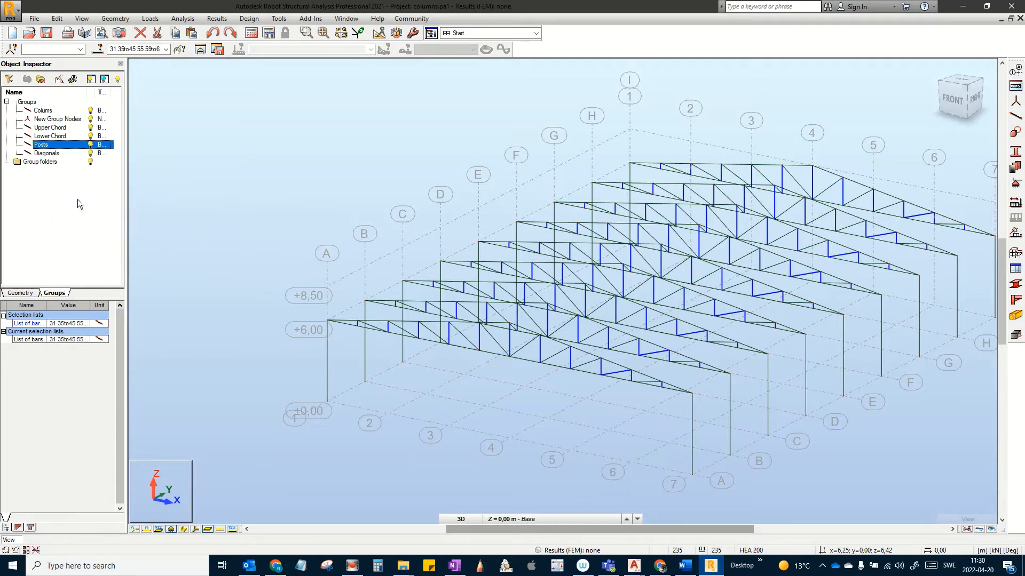
left_click(53, 127)
right_click(57, 128)
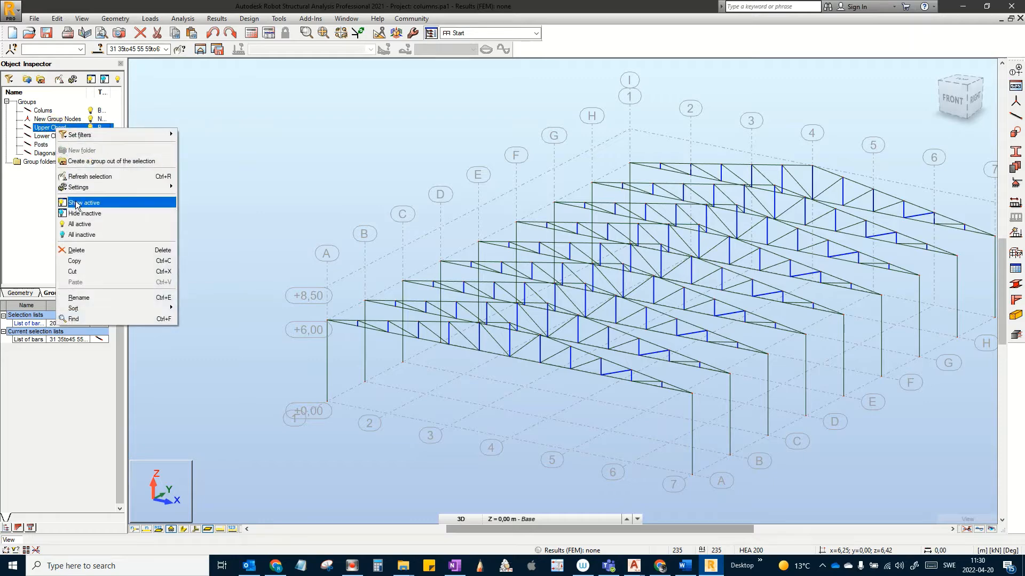
left_click(89, 177)
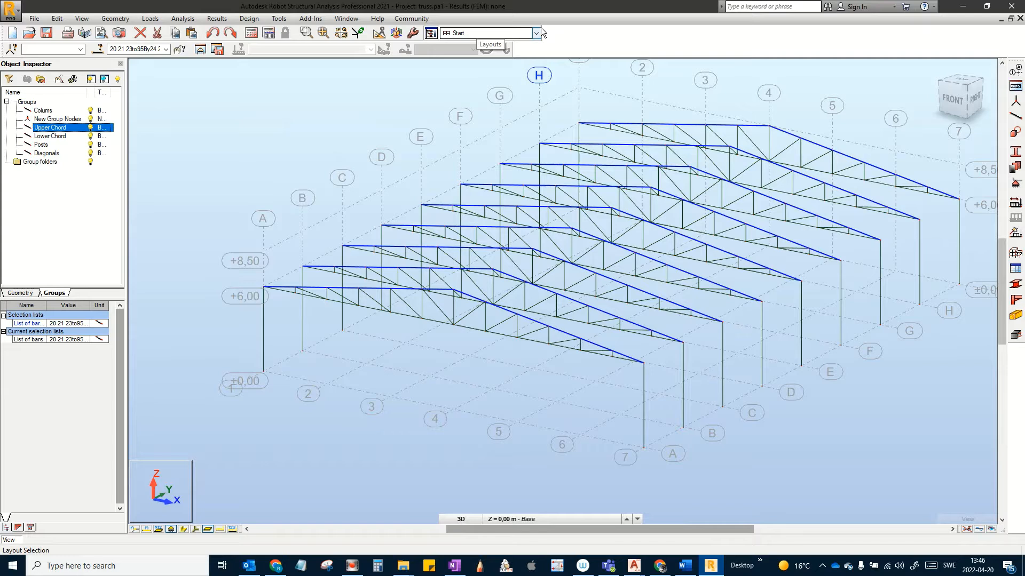
Step: Switch to the YZ elevation and frame the columns with the ±0,00, +6,00, +8,50 levels
left_click(462, 519)
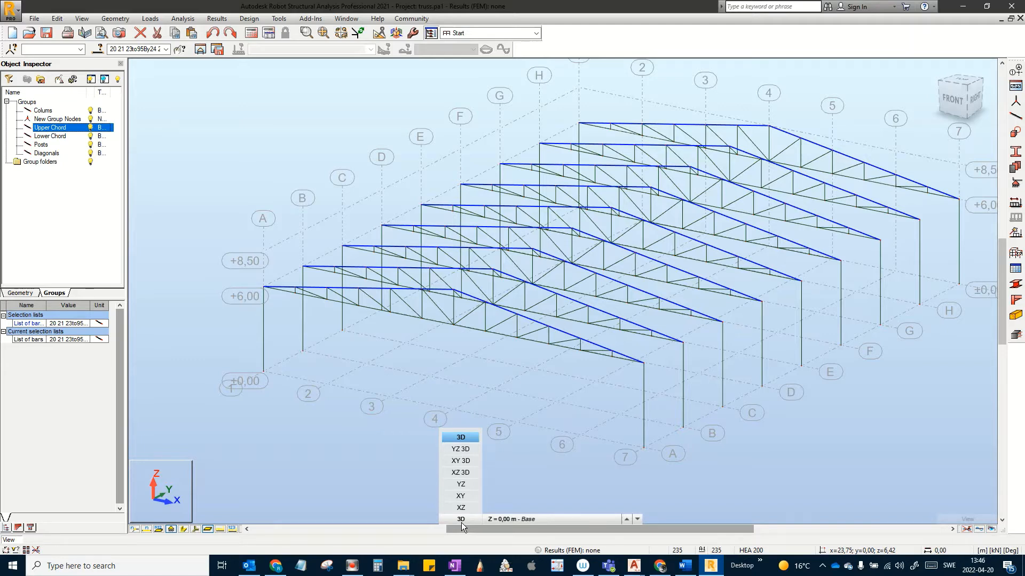
left_click(462, 485)
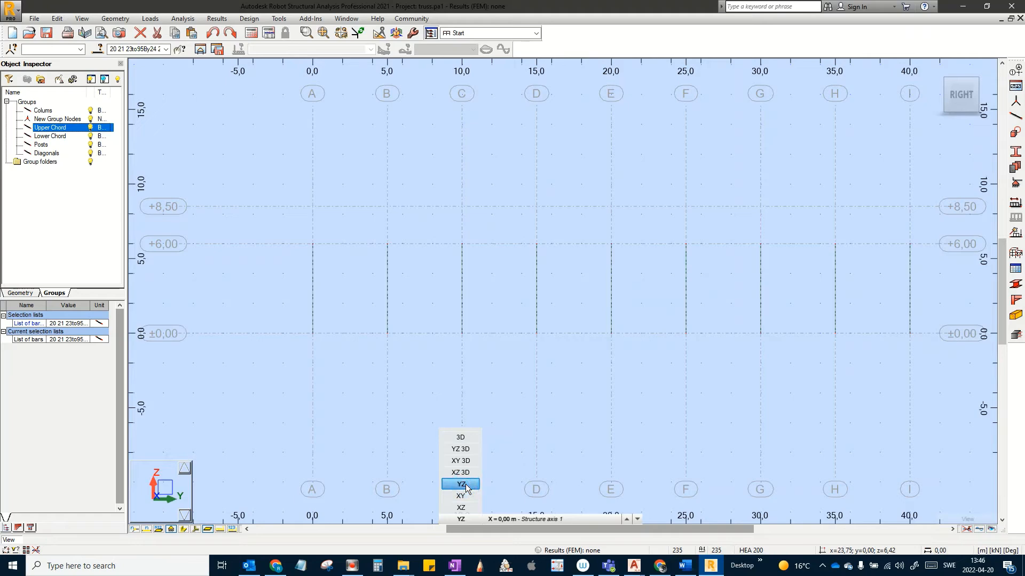
scroll(535, 428, "down", 1)
scroll(587, 411, "down", 2)
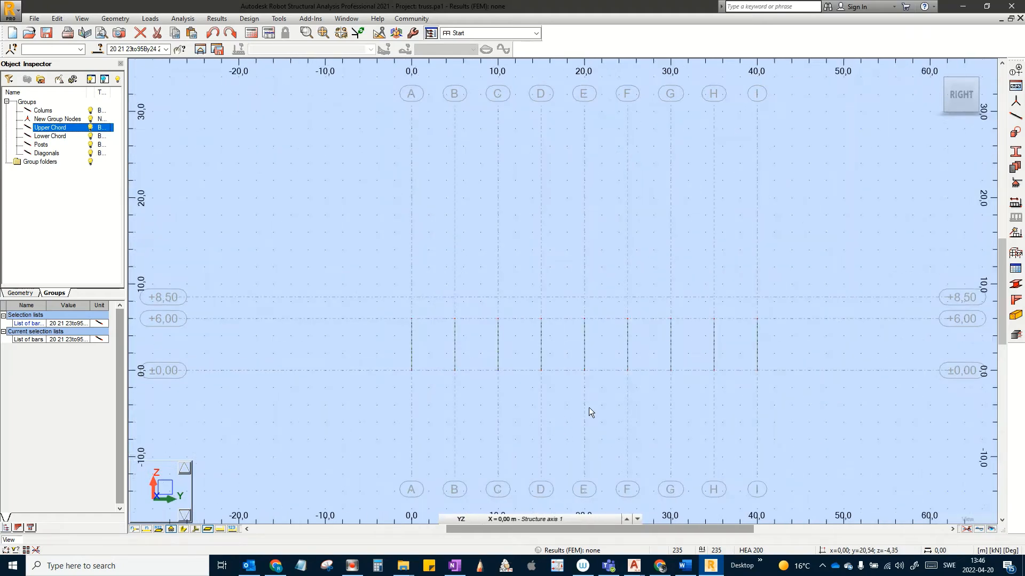
scroll(568, 409, "up", 3)
middle_click_drag(574, 403, 591, 344)
middle_click_drag(654, 337, 675, 356)
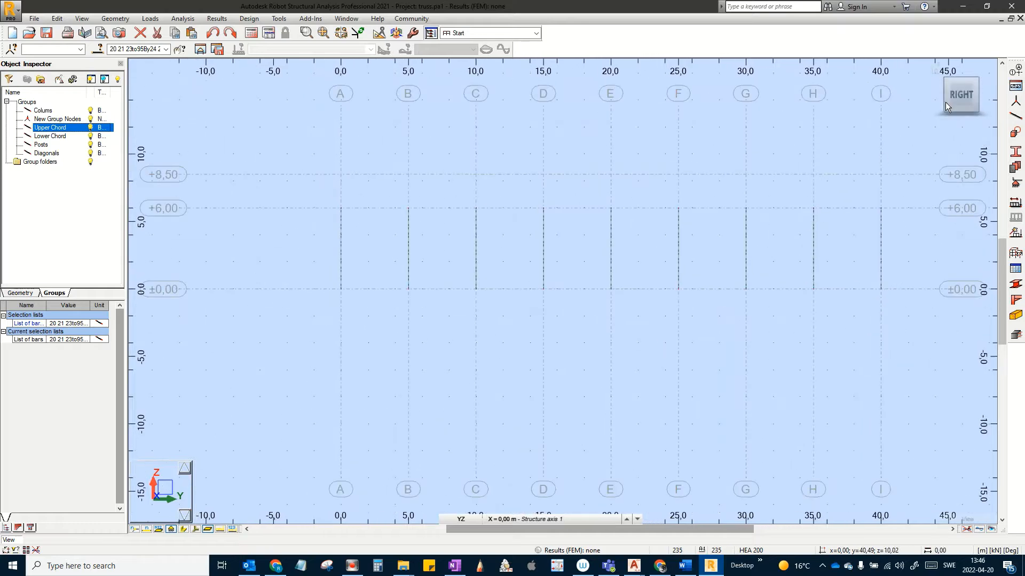
left_click(1018, 72)
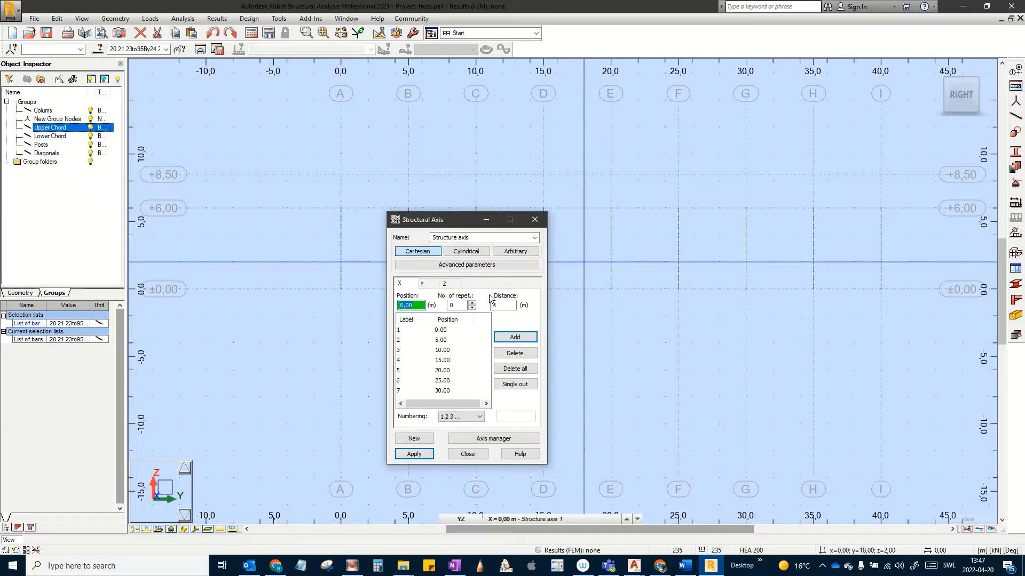
Step: Add and apply a trial 0.50 Z level, then delete it for its wrong label
left_click(448, 287)
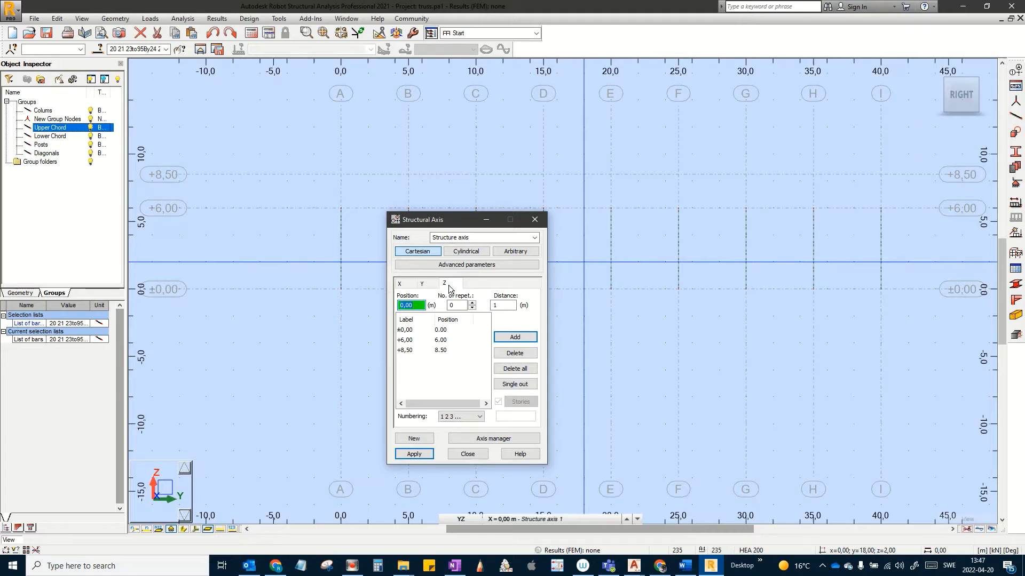
type("0.5")
left_click(514, 337)
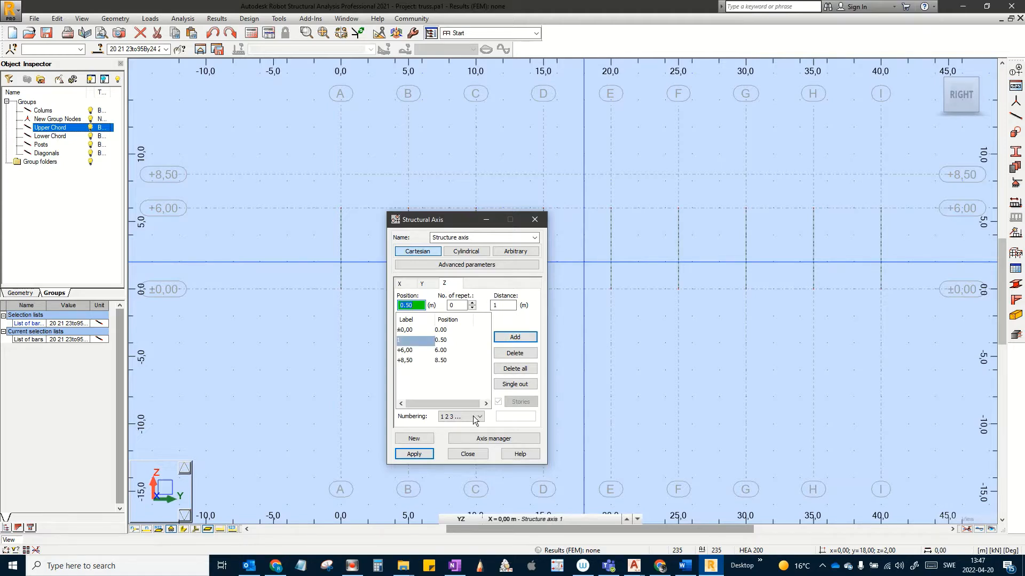
left_click(416, 454)
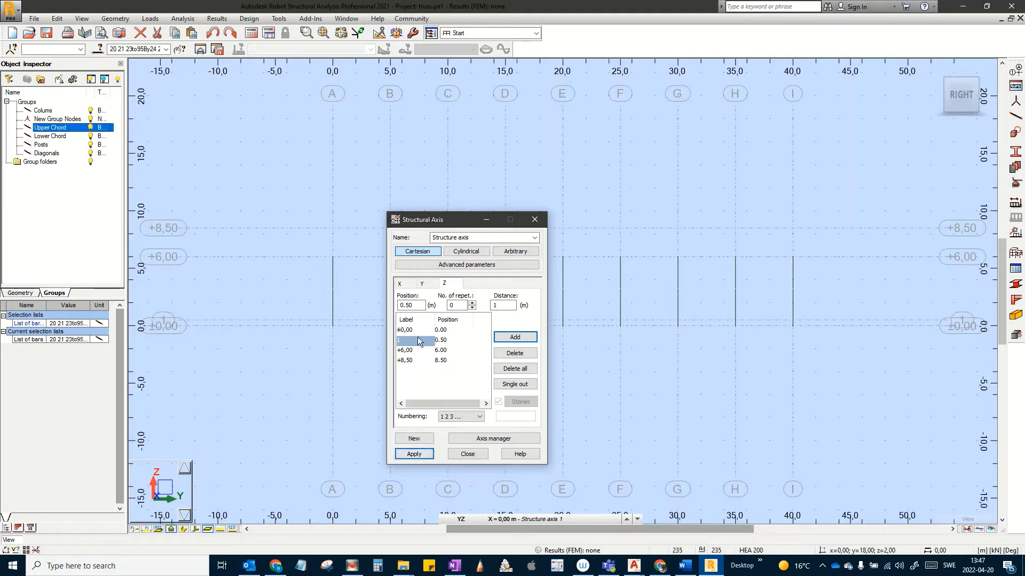
left_click(524, 354)
left_click(450, 383)
Step: Add a Z level at position 0.5 with Value numbering, apply it and close the dialog
left_click(447, 281)
left_click_drag(413, 306, 369, 304)
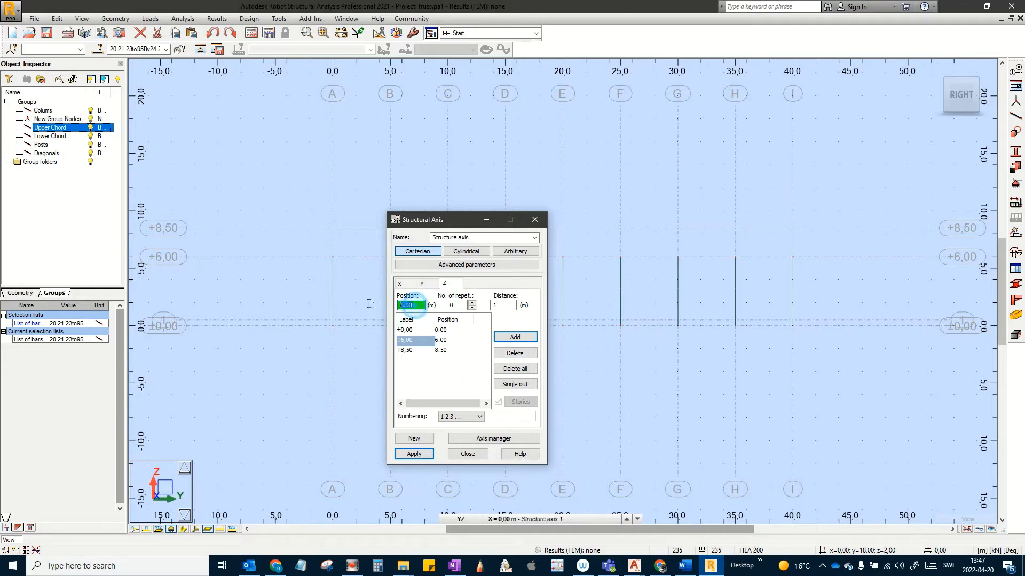
type("0.5")
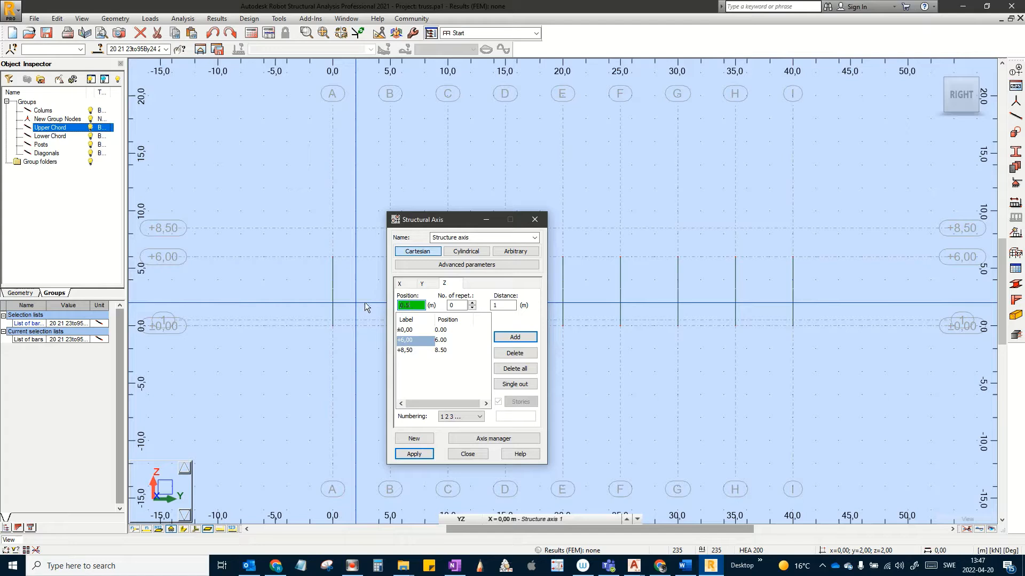
left_click(458, 417)
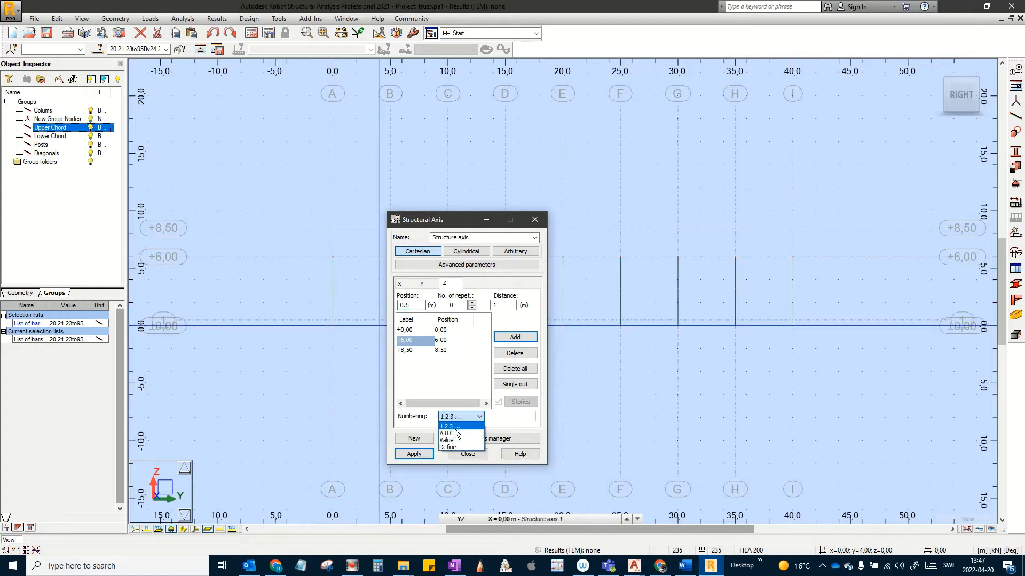
left_click(453, 440)
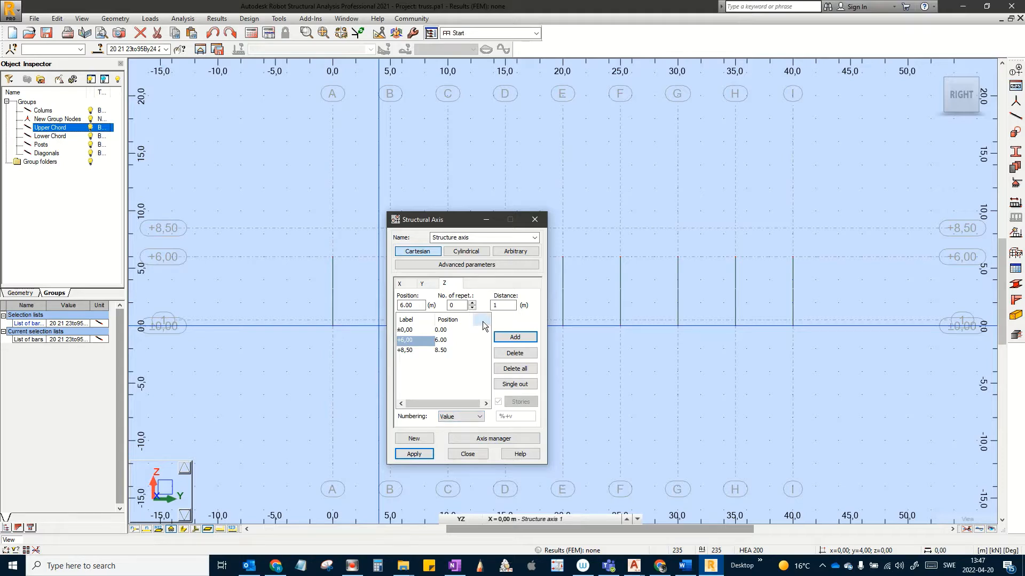
left_click_drag(419, 304, 374, 304)
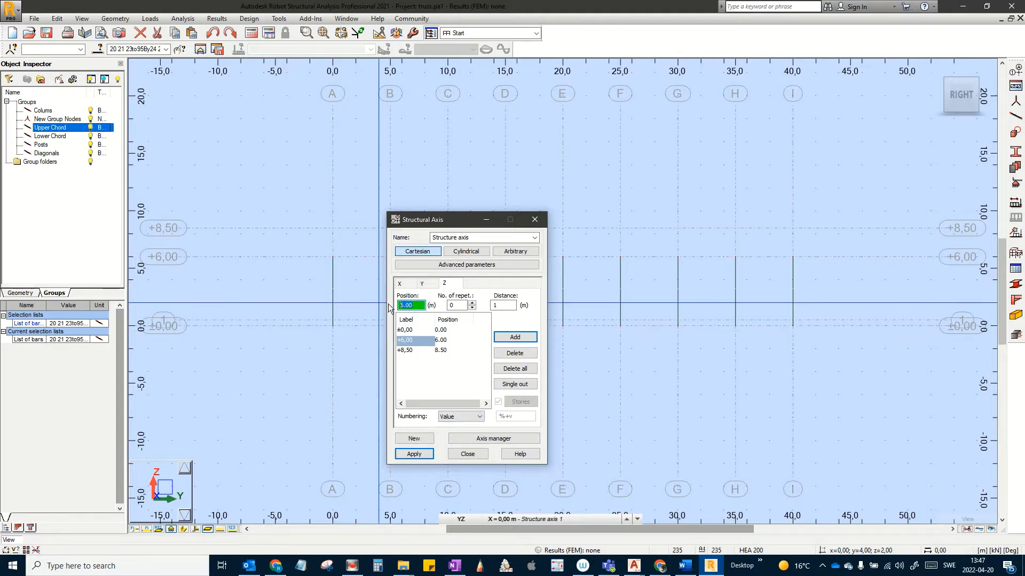
type("0.5")
left_click(524, 338)
left_click(421, 455)
left_click(468, 455)
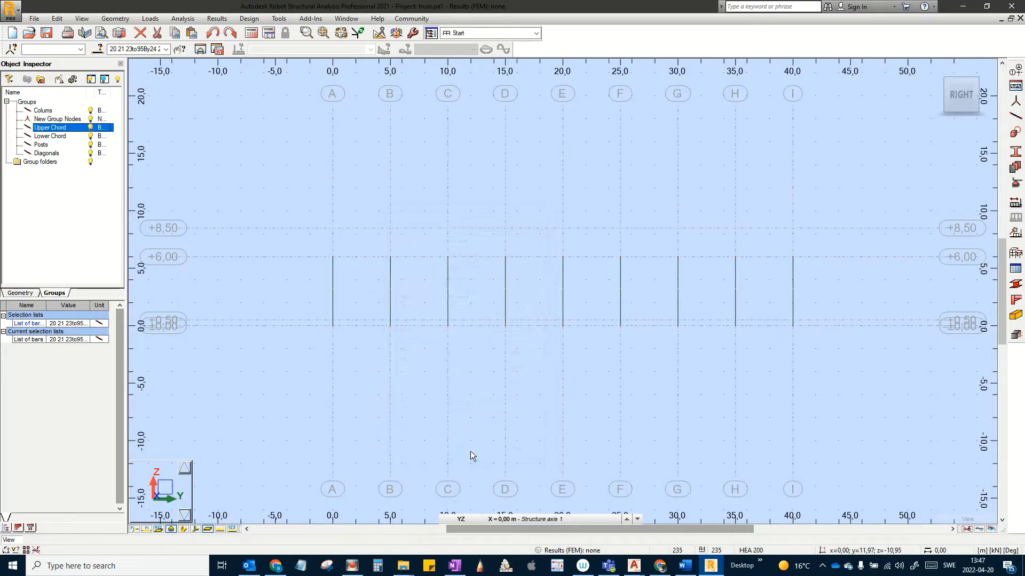
Step: Zoom to the axis A column bases, check the bar section (HEA 200) without adding a bar, then open the Sections list
scroll(396, 327, "up", 7)
middle_click_drag(393, 329, 589, 339)
scroll(386, 369, "down", 1)
middle_click_drag(385, 369, 518, 357)
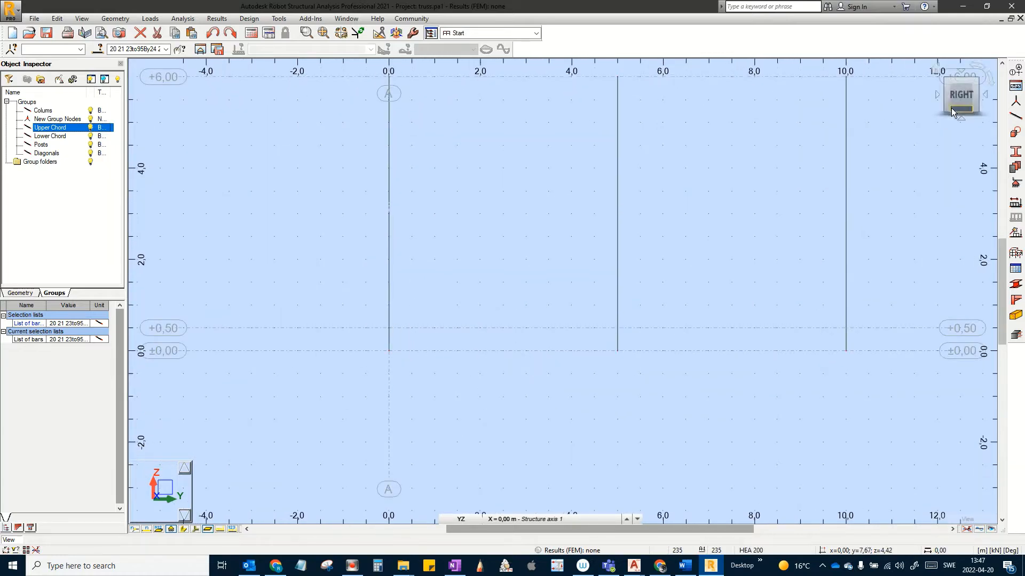
left_click(1013, 118)
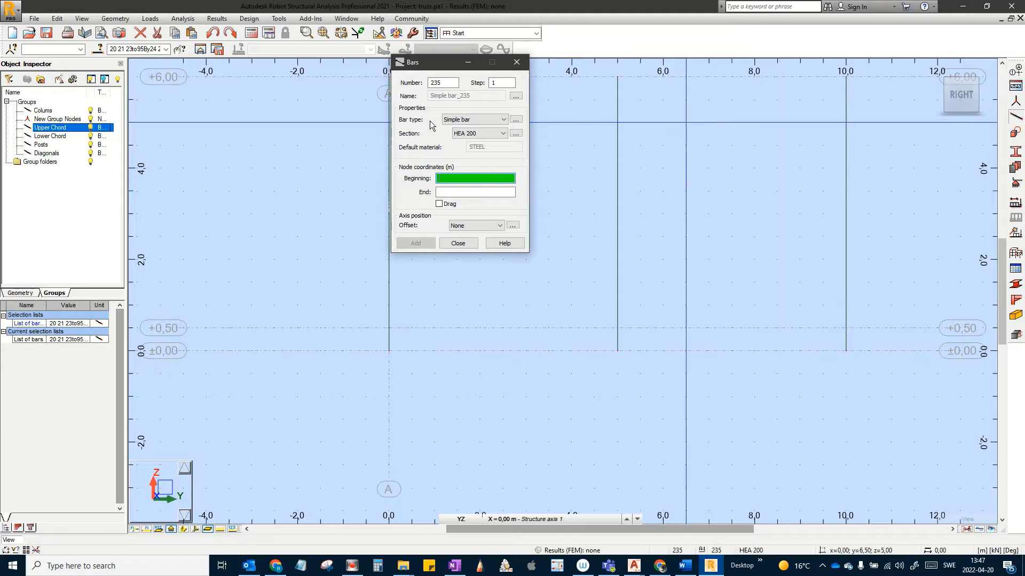
left_click(504, 133)
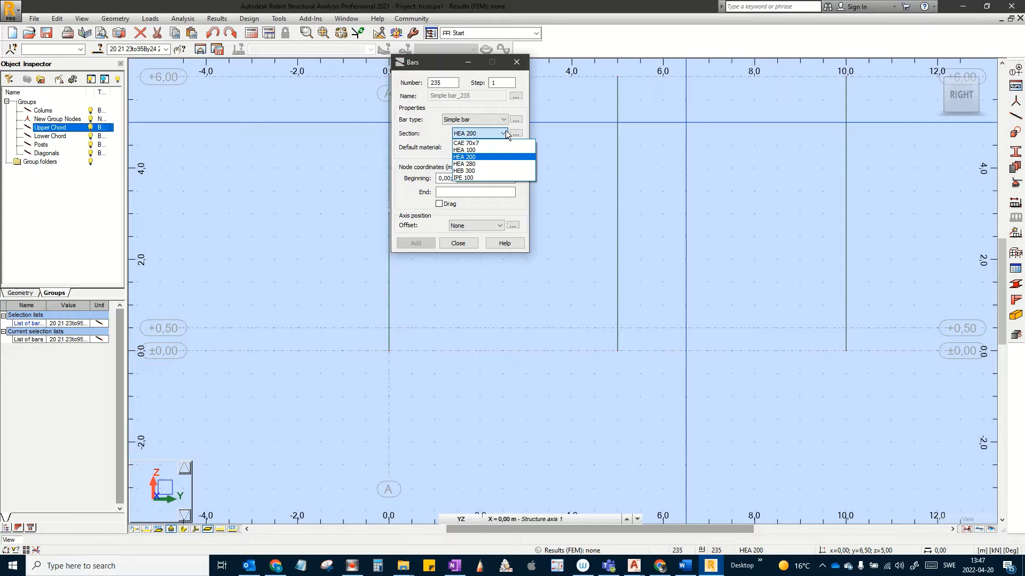
left_click(504, 134)
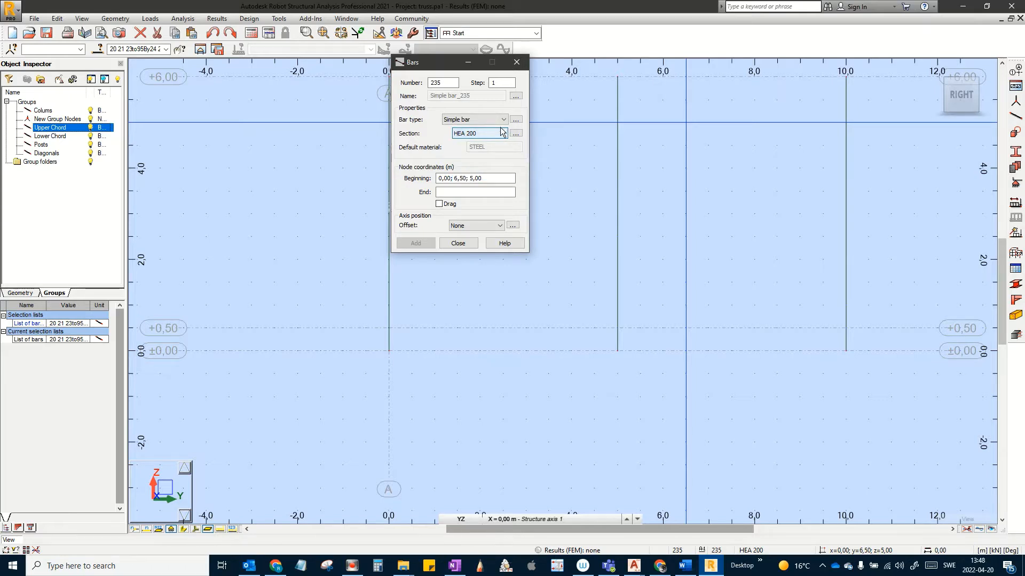
left_click(517, 62)
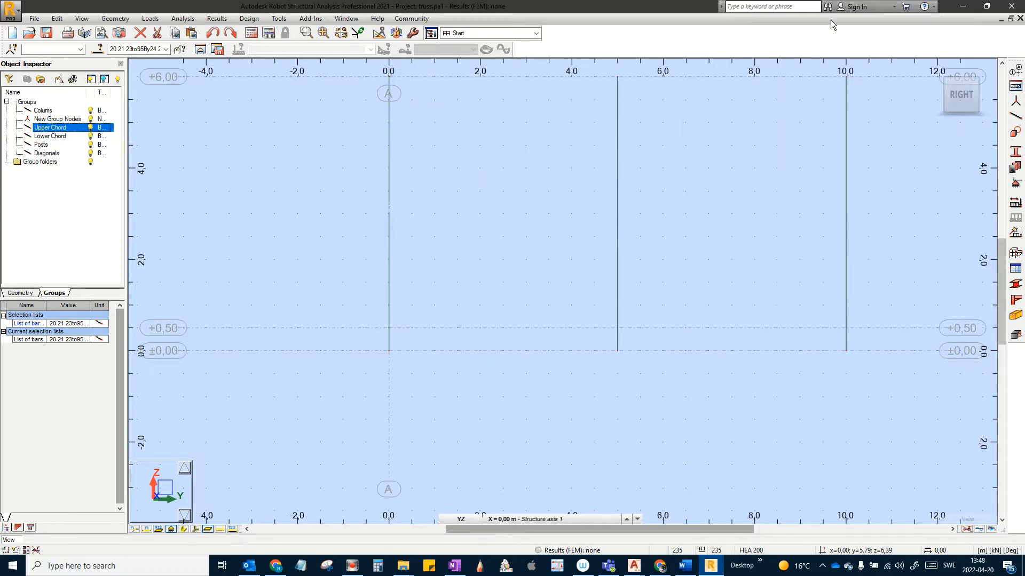
left_click(1016, 167)
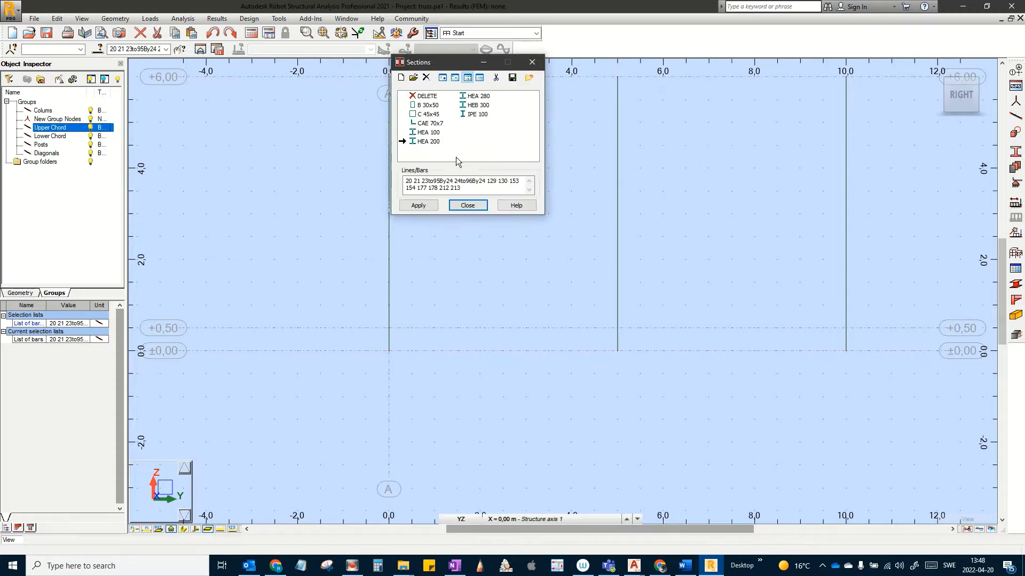
Step: Define a new channel section from the UPE family, size UPE 160, and add it to the project
left_click(401, 77)
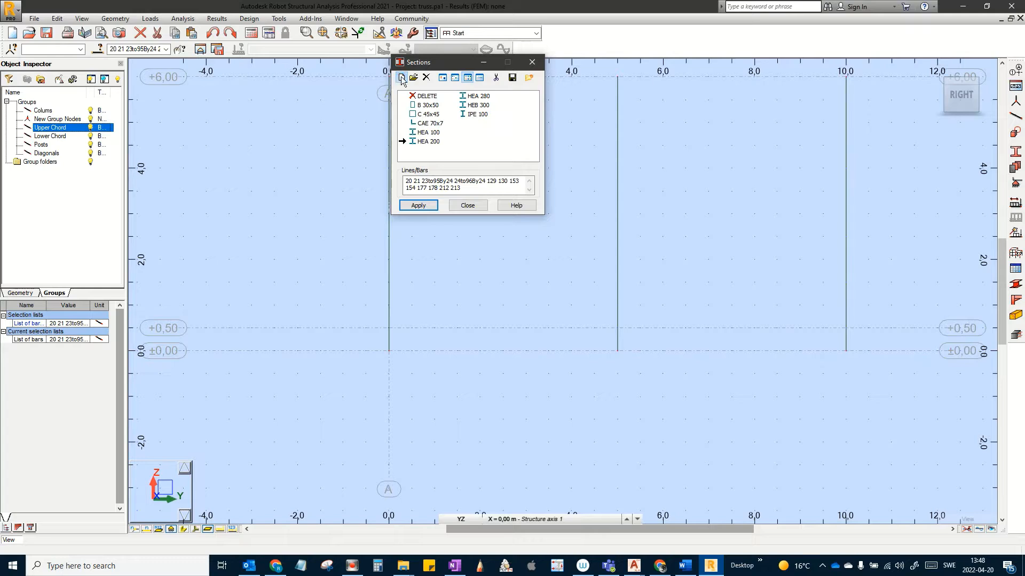
left_click(402, 78)
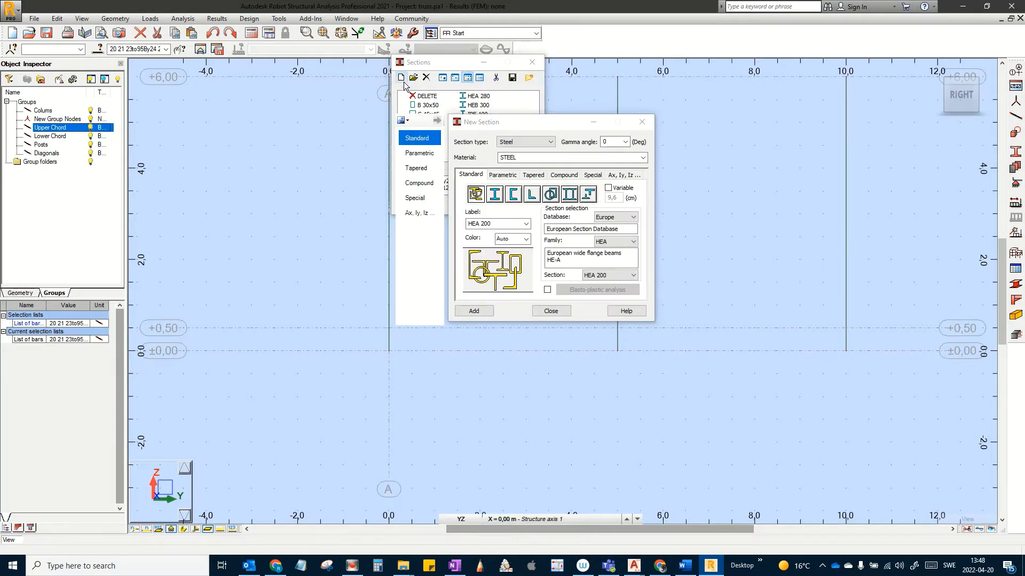
left_click(514, 194)
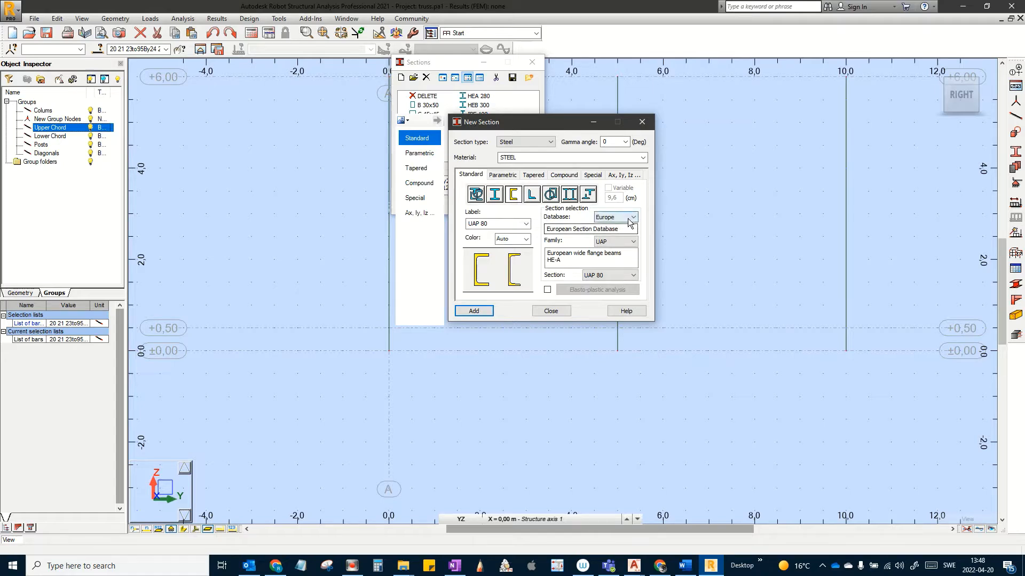
left_click(633, 217)
left_click(632, 232)
left_click(633, 241)
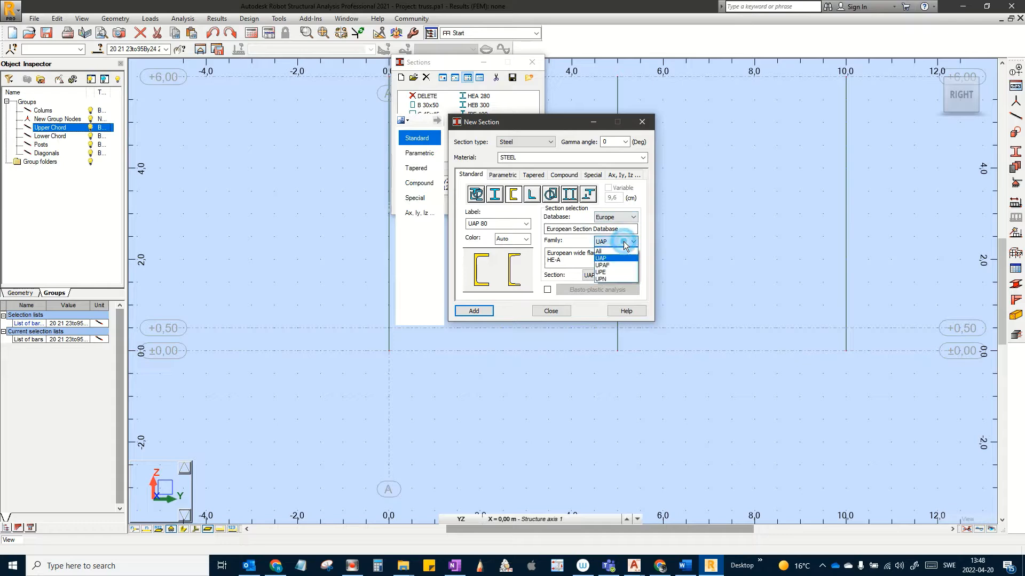
left_click(618, 272)
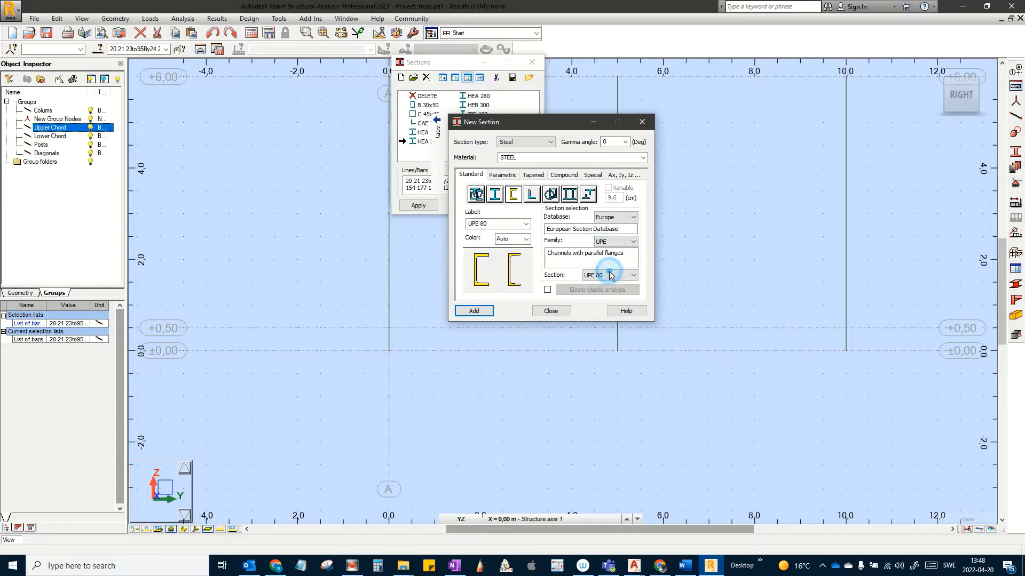
left_click(610, 275)
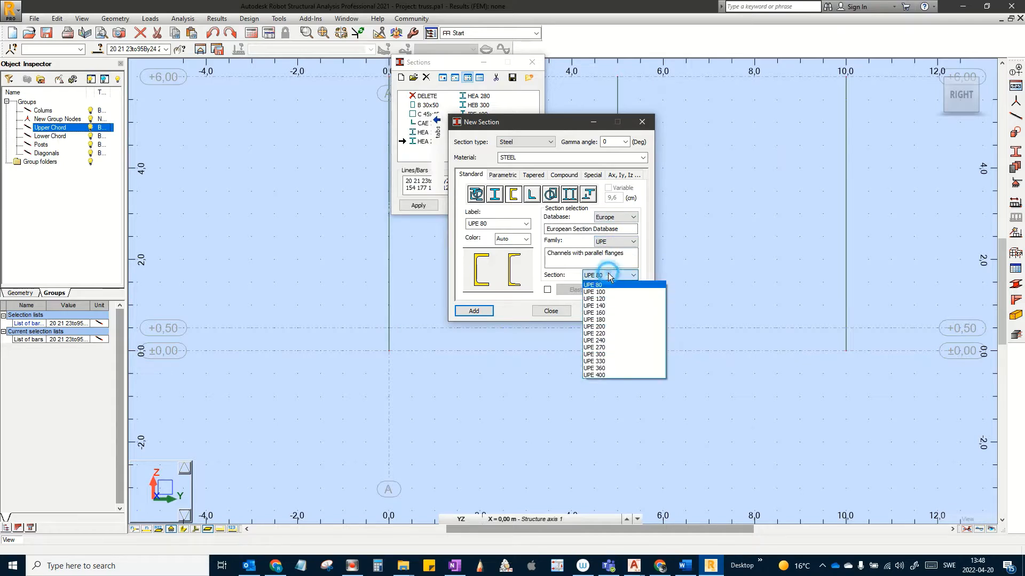
left_click(604, 313)
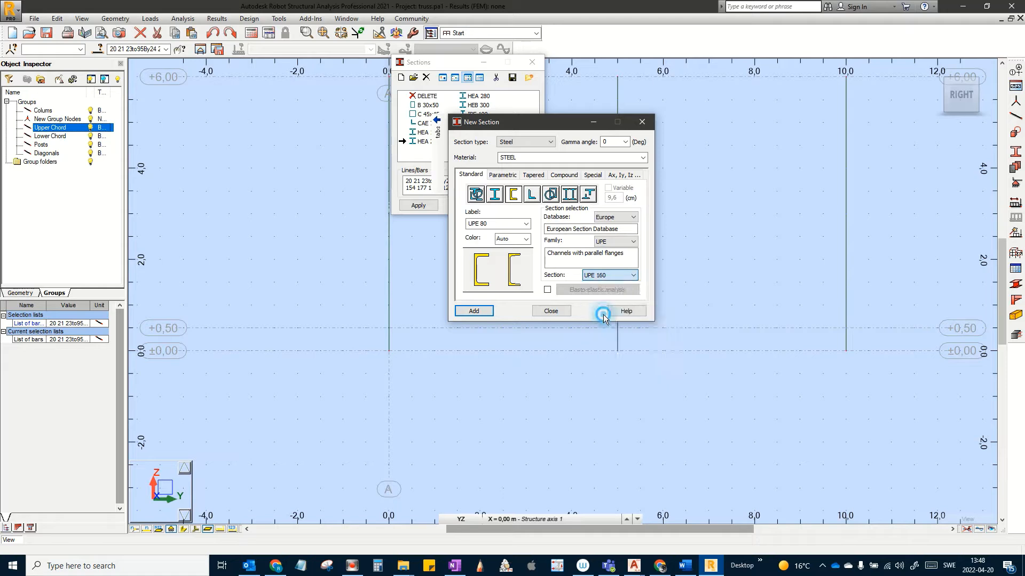
left_click(473, 311)
left_click(551, 311)
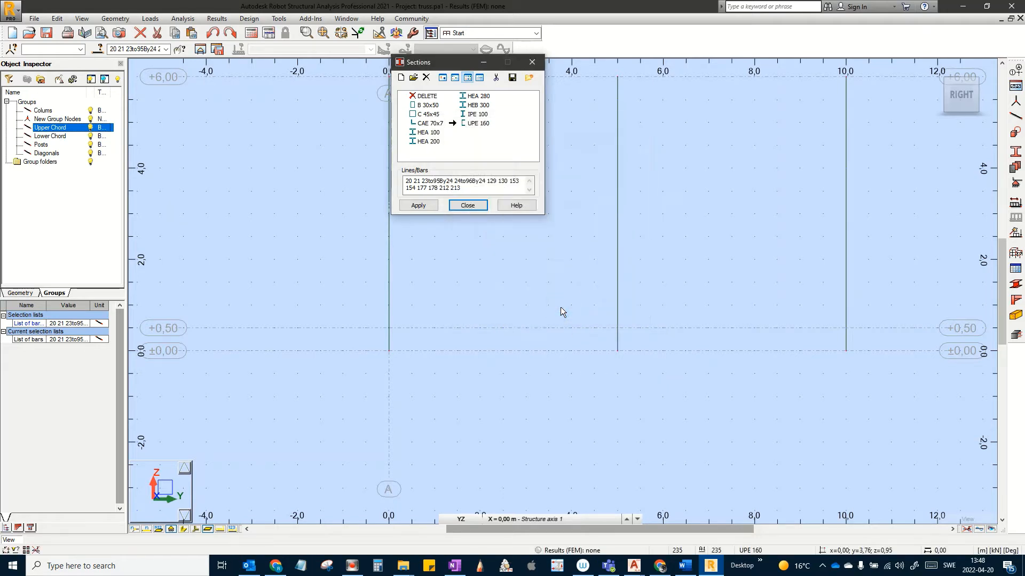
Step: Redefine UPE 160 with S355M material, confirm overwriting the existing section, and close both section dialogs
left_click(470, 125)
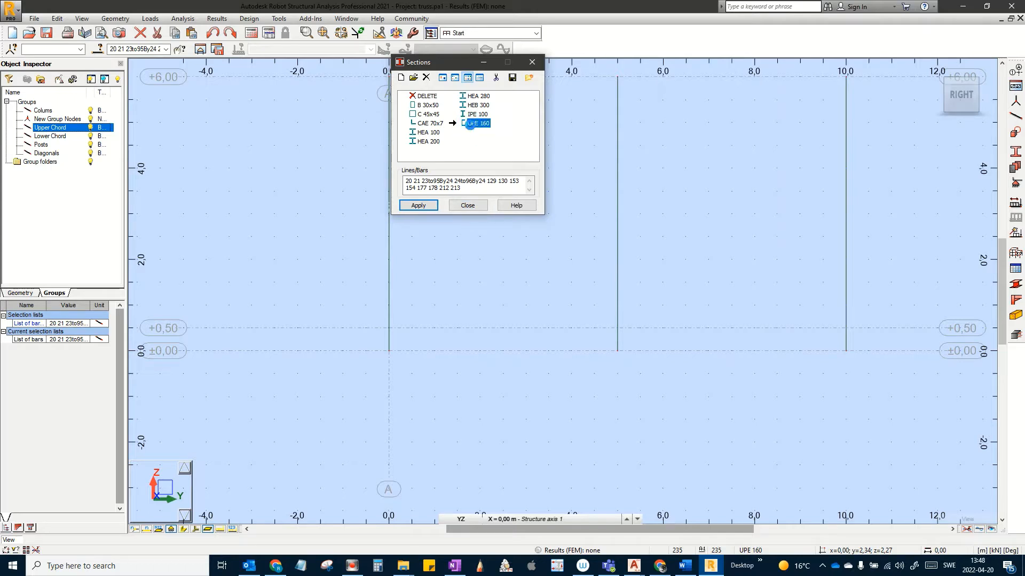
double_click(470, 124)
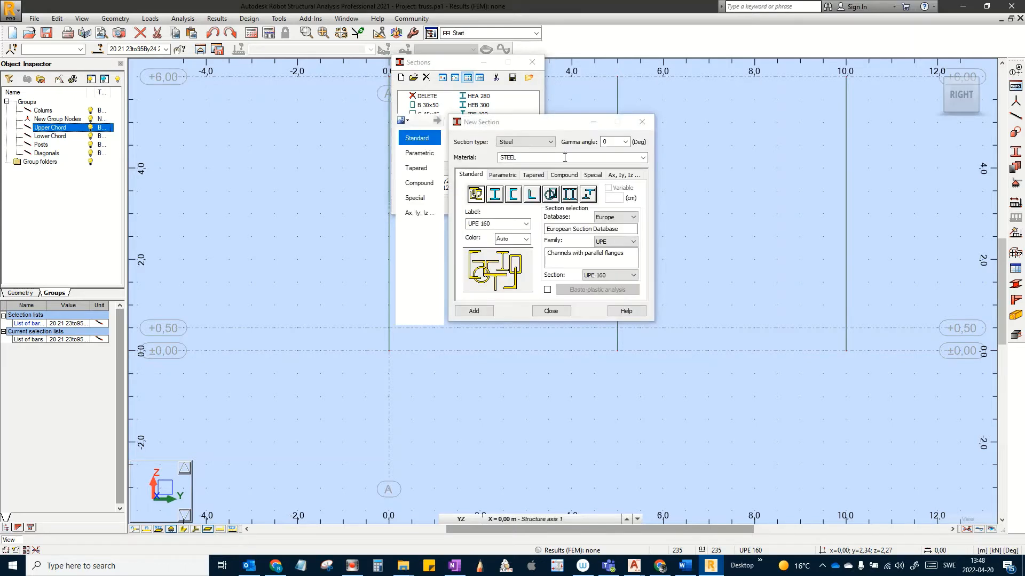
left_click(643, 158)
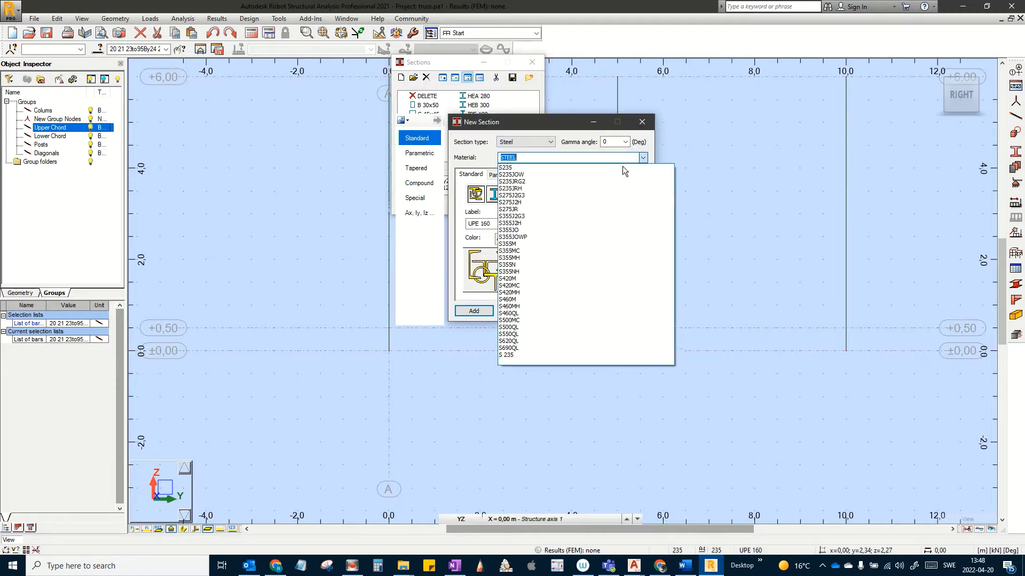
left_click(515, 245)
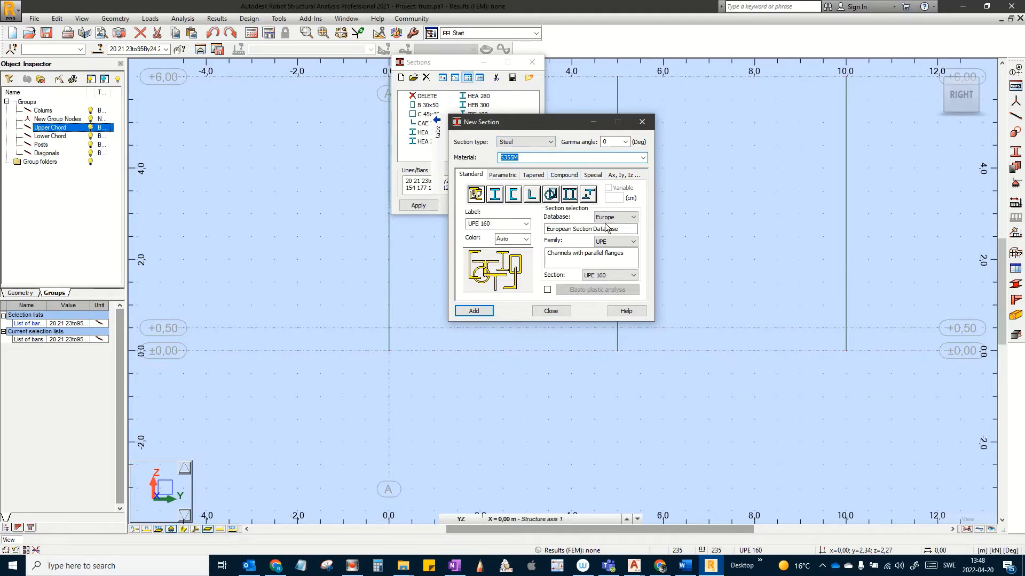
left_click(503, 175)
left_click(470, 175)
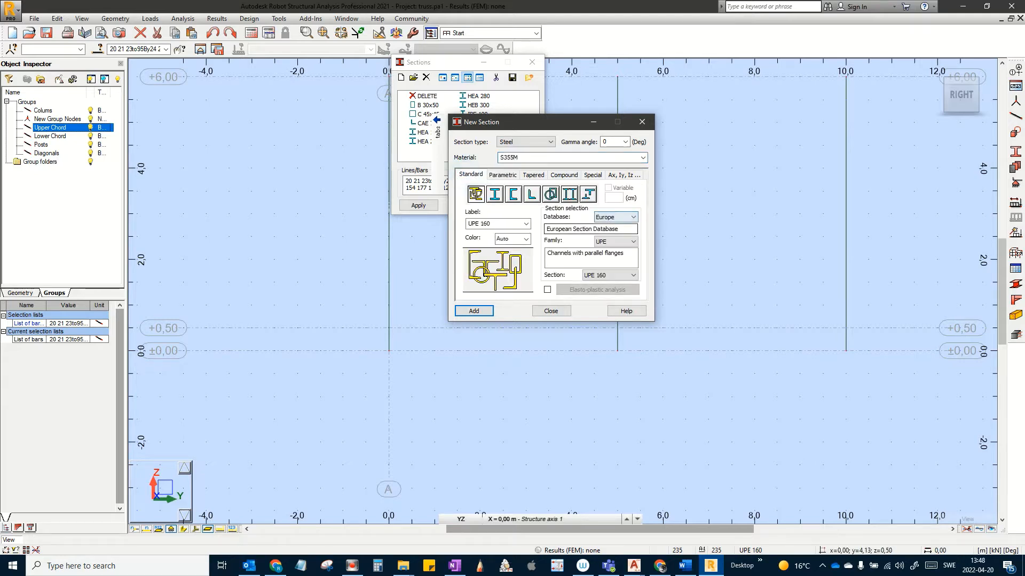
left_click(473, 310)
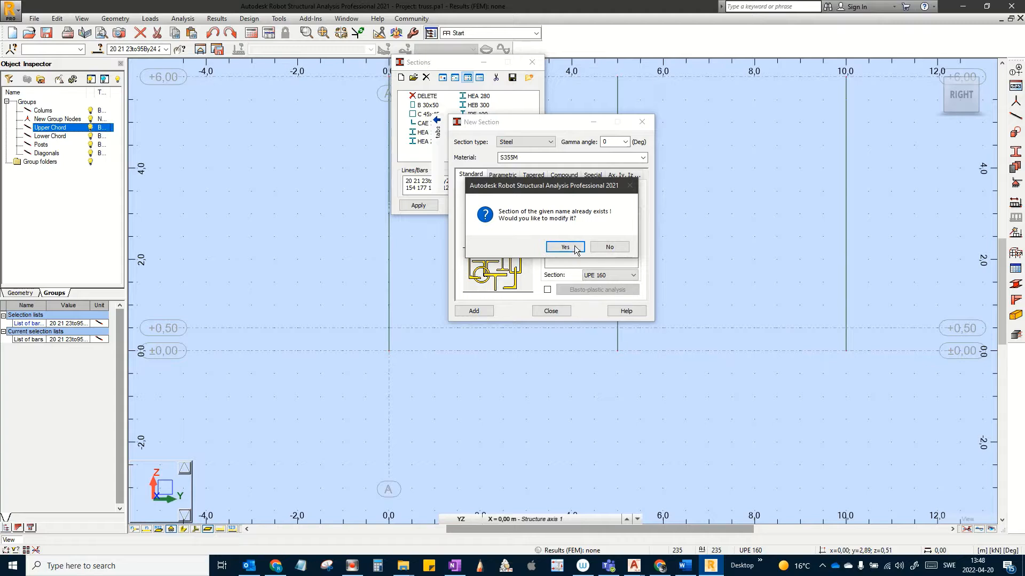
left_click(566, 247)
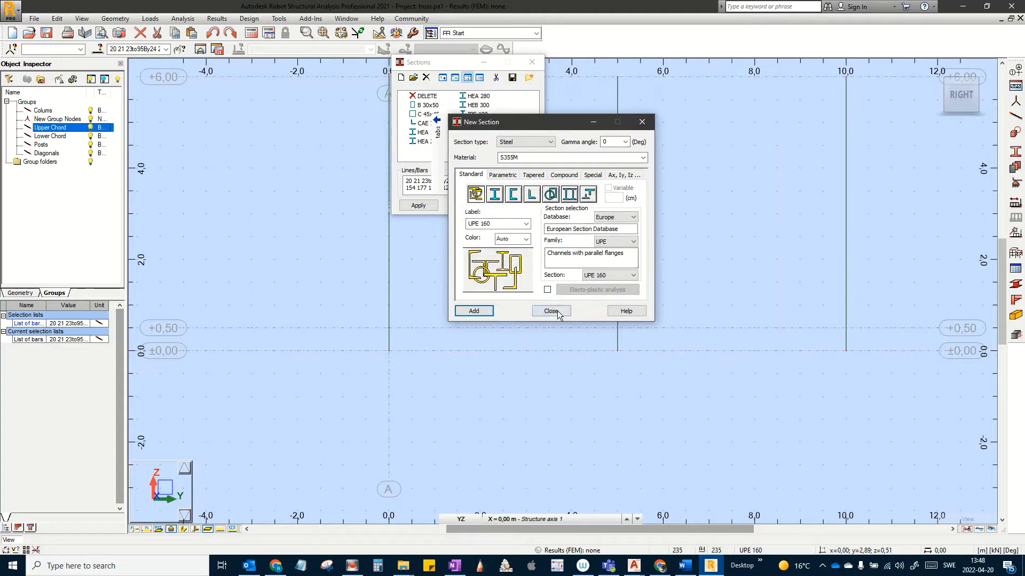
left_click(551, 311)
left_click(467, 206)
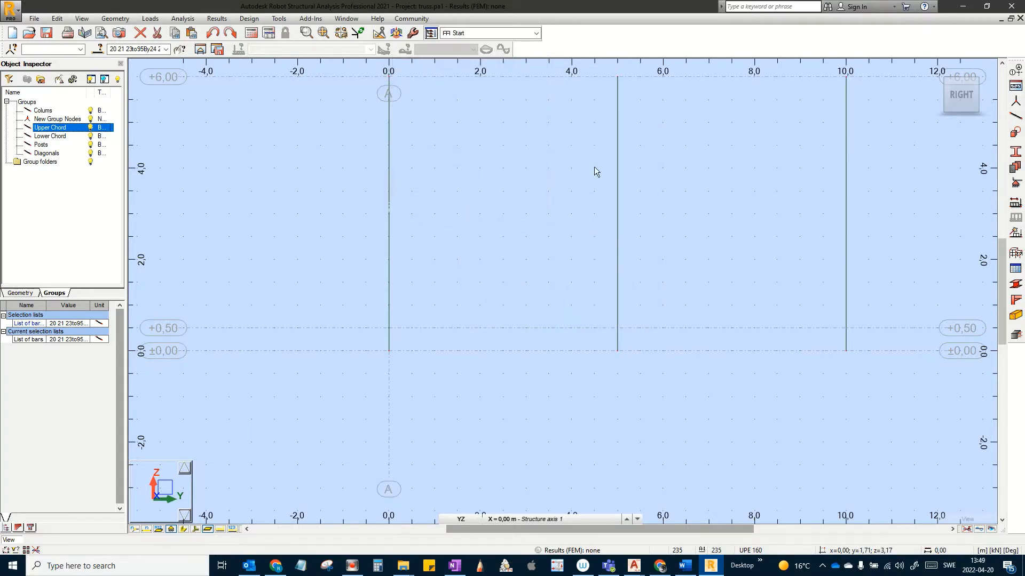
Step: Draw a Beam-type UPE 160 bar from (0;0;0,50) to (0;5;0,50), creating bar 235
left_click(1015, 117)
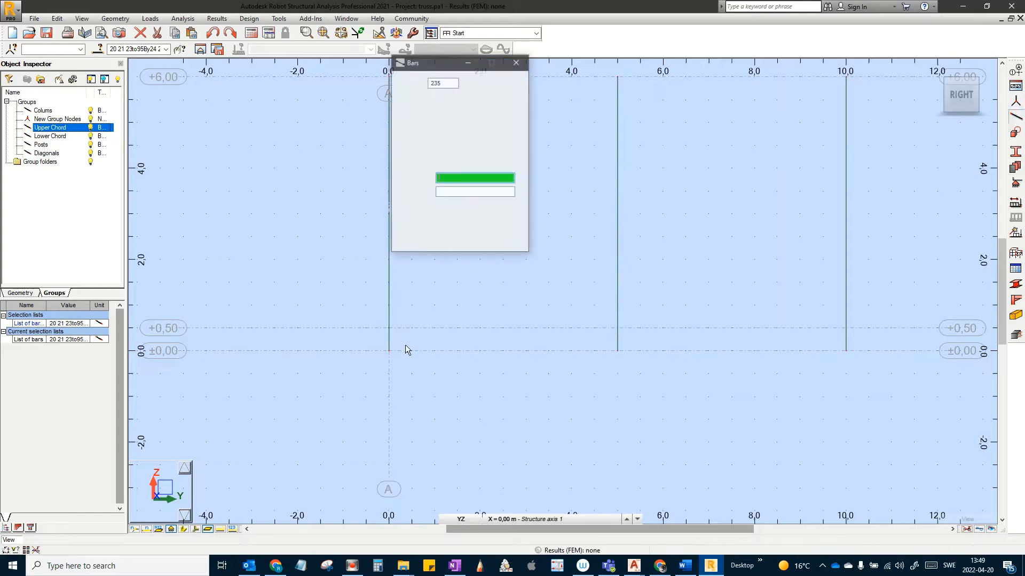
left_click(501, 119)
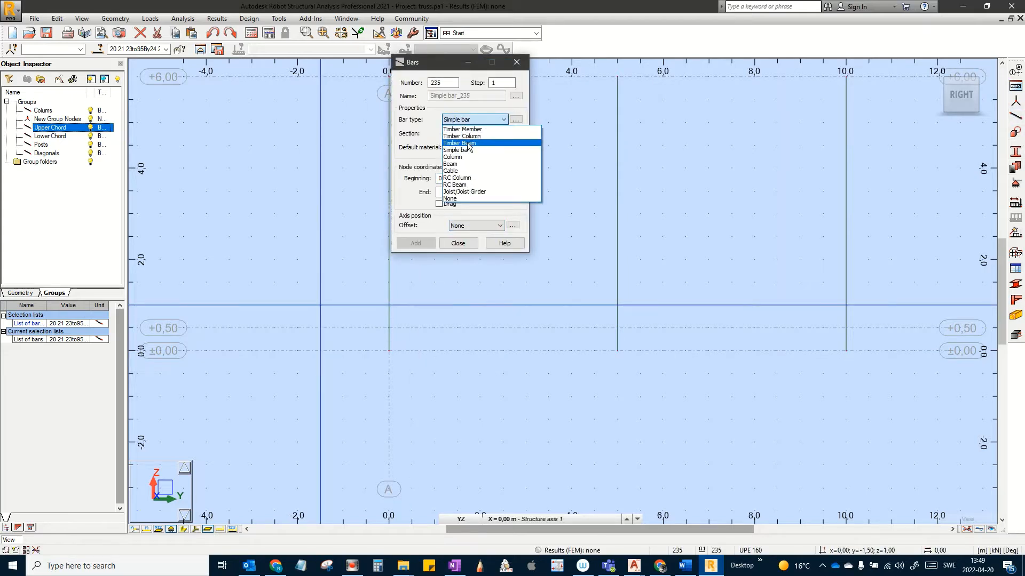
left_click(452, 164)
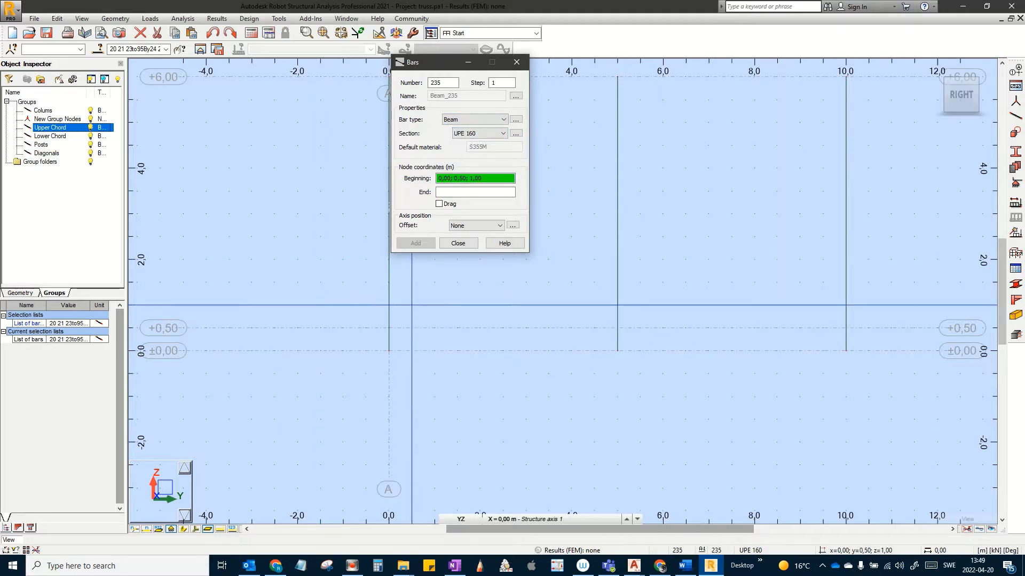
left_click(388, 328)
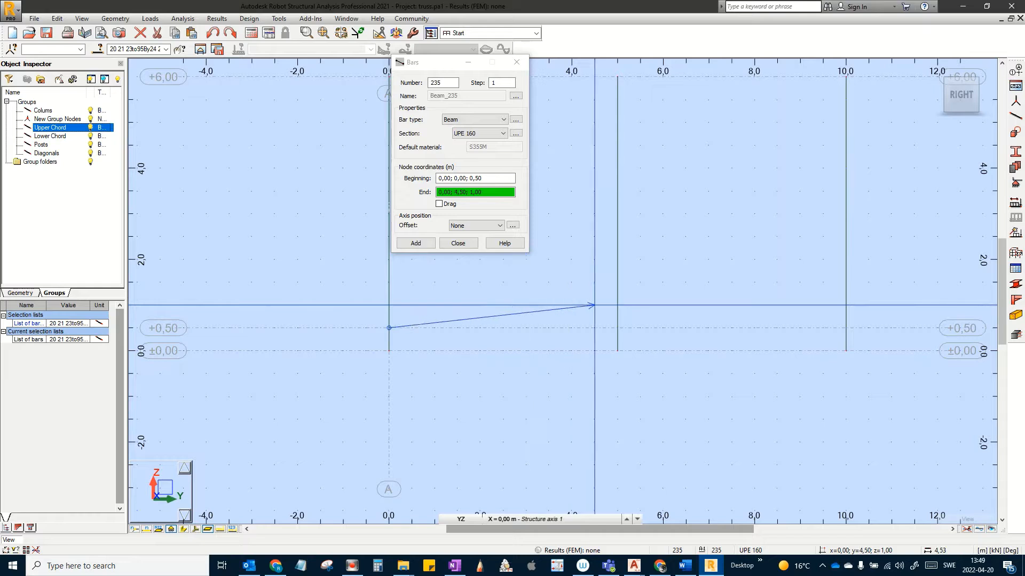
left_click(617, 328)
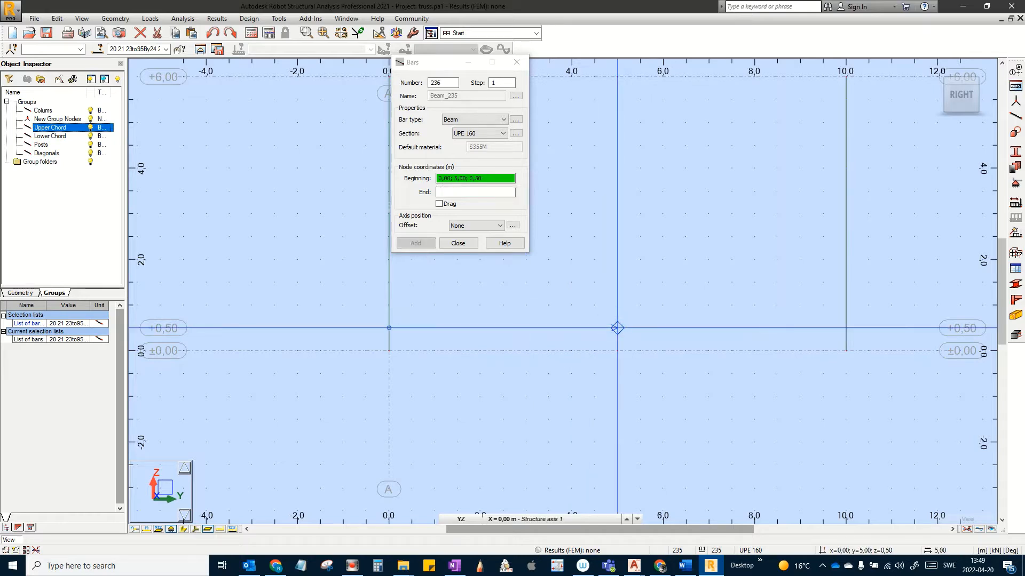
left_click(458, 243)
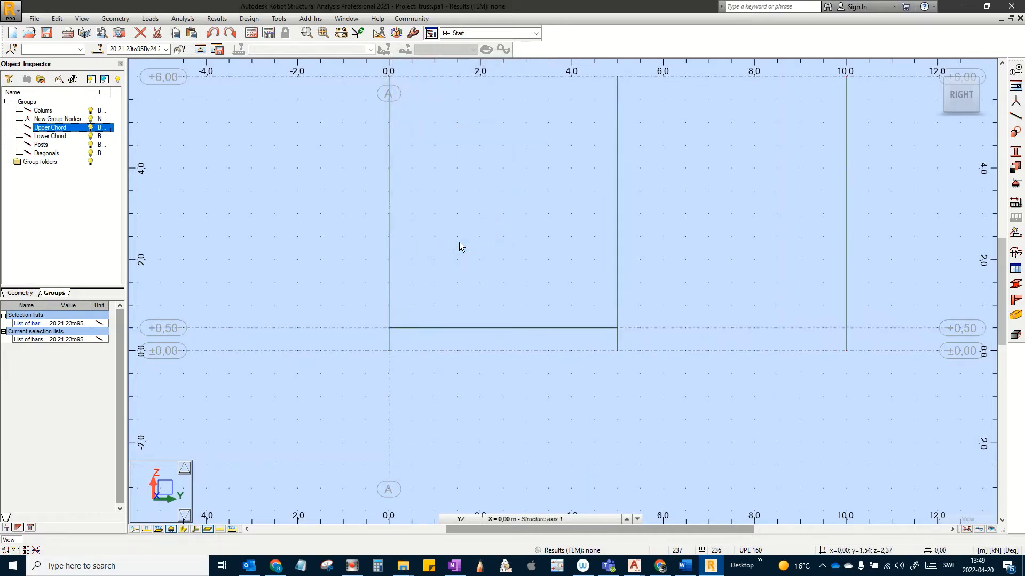
Step: Show the whole frame in 3D with local axis triads and real section shapes displayed
left_click(935, 70)
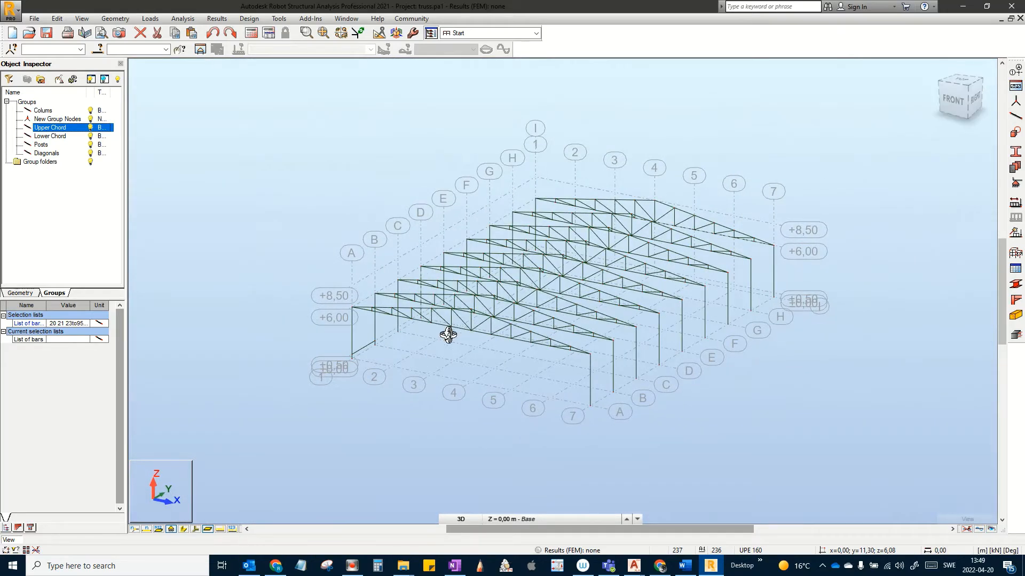
scroll(430, 337, "up", 2)
scroll(429, 338, "up", 1)
middle_click_drag(467, 329, 589, 319)
scroll(321, 374, "down", 1)
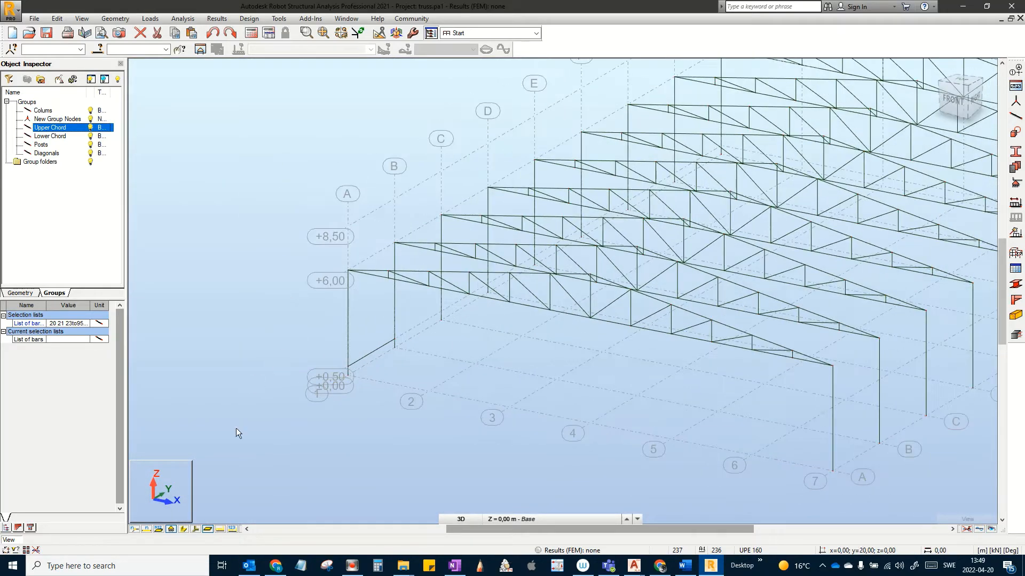
left_click(193, 529)
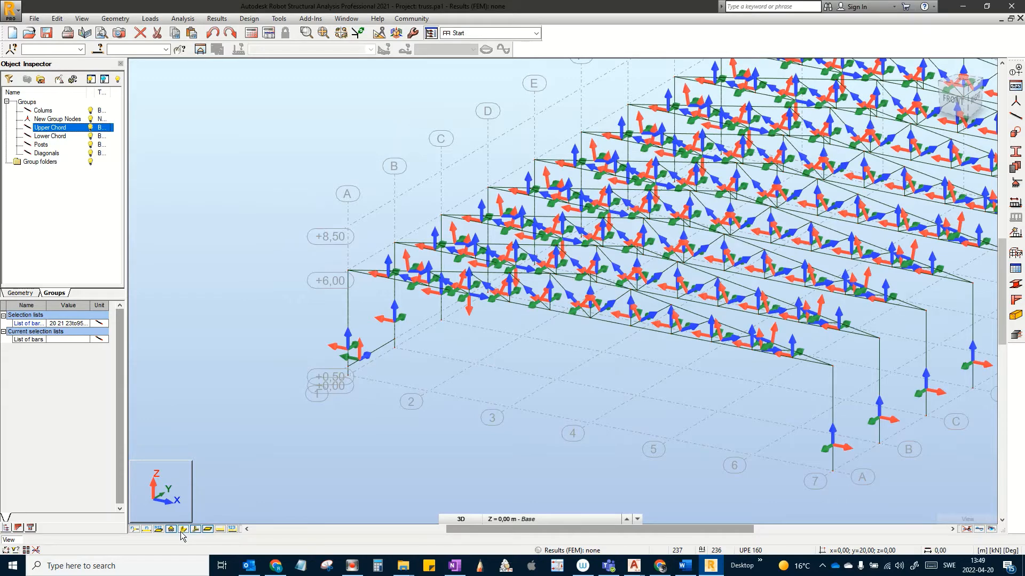
left_click(183, 529)
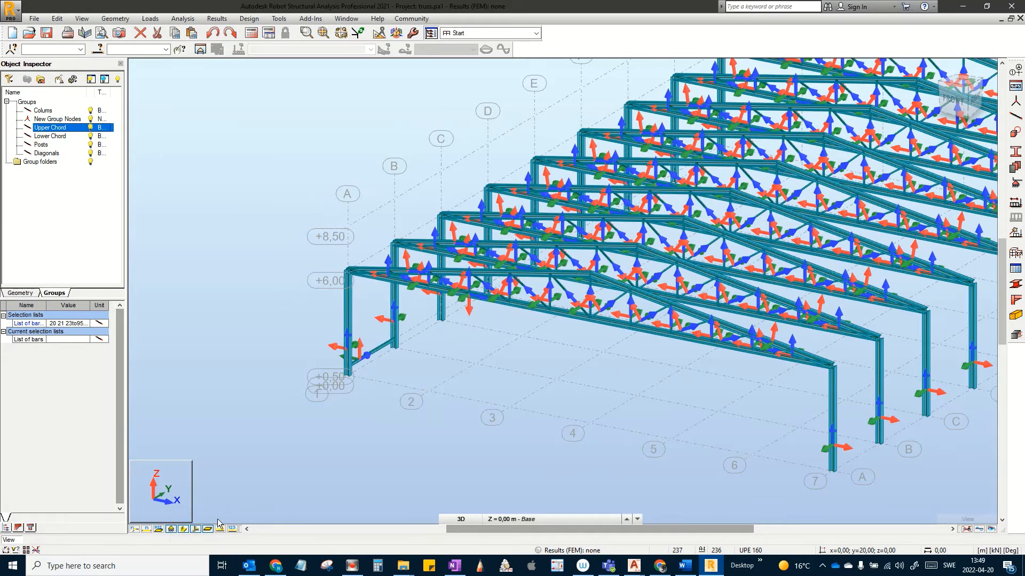
scroll(392, 320, "up", 5)
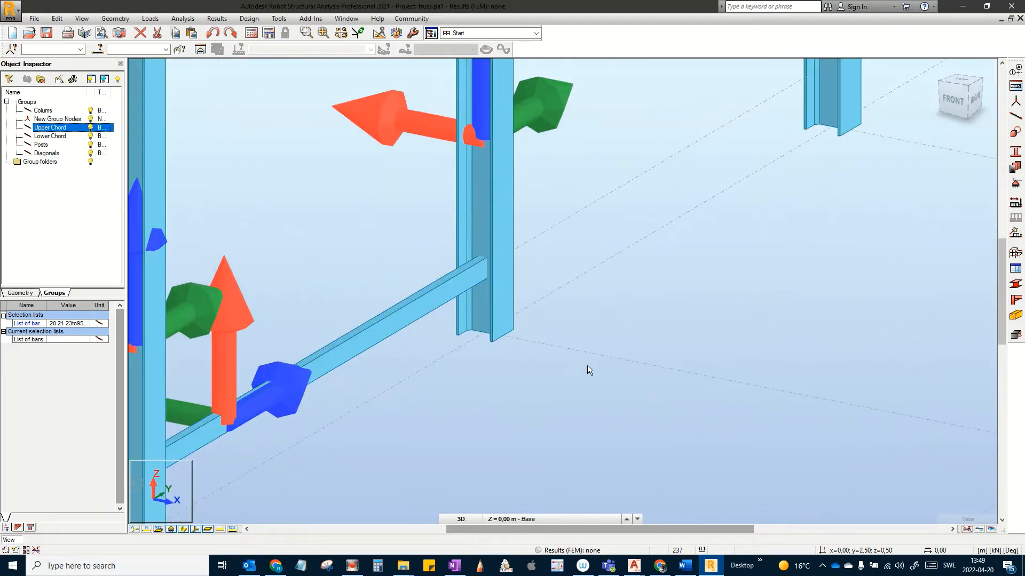
scroll(553, 365, "down", 5)
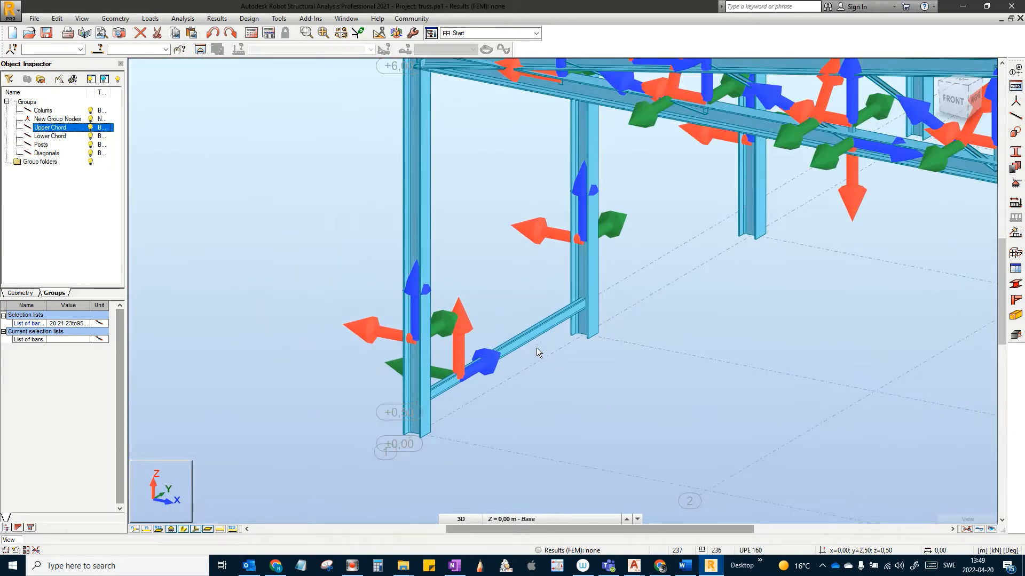
Step: Set beam 235's Gamma angle to -90 in the Object Inspector, then deselect it
left_click(534, 334)
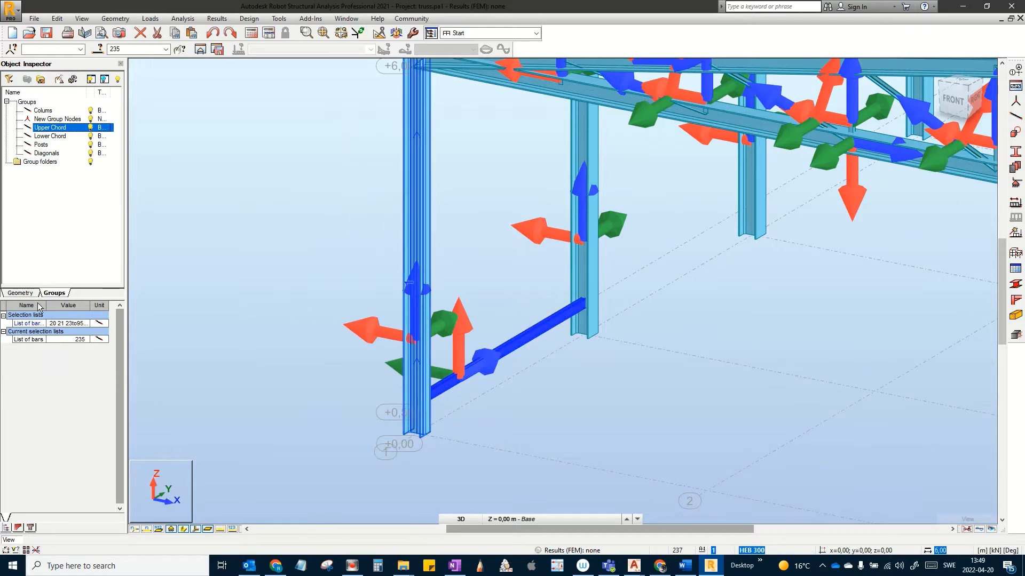
left_click(24, 293)
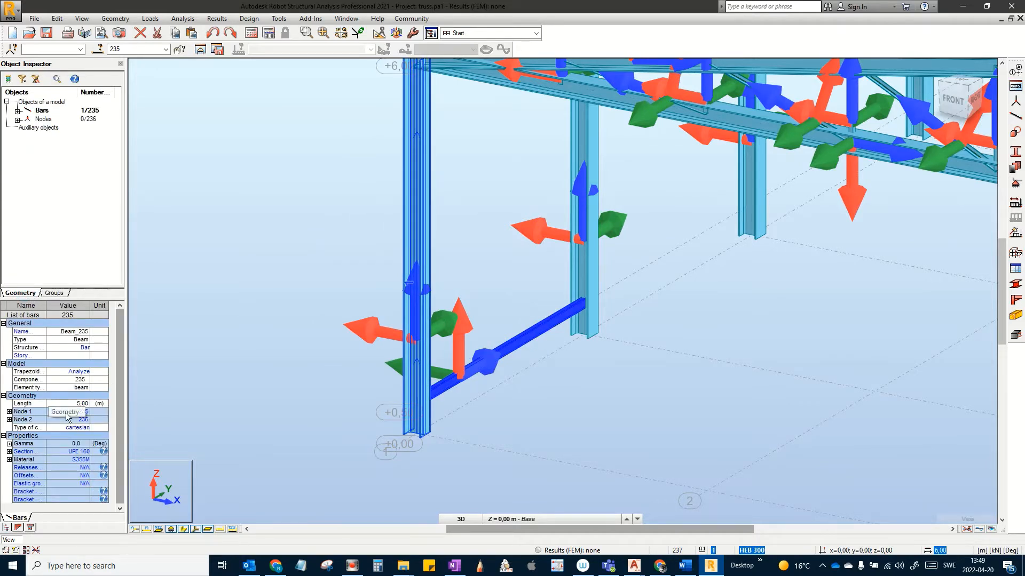
left_click(84, 447)
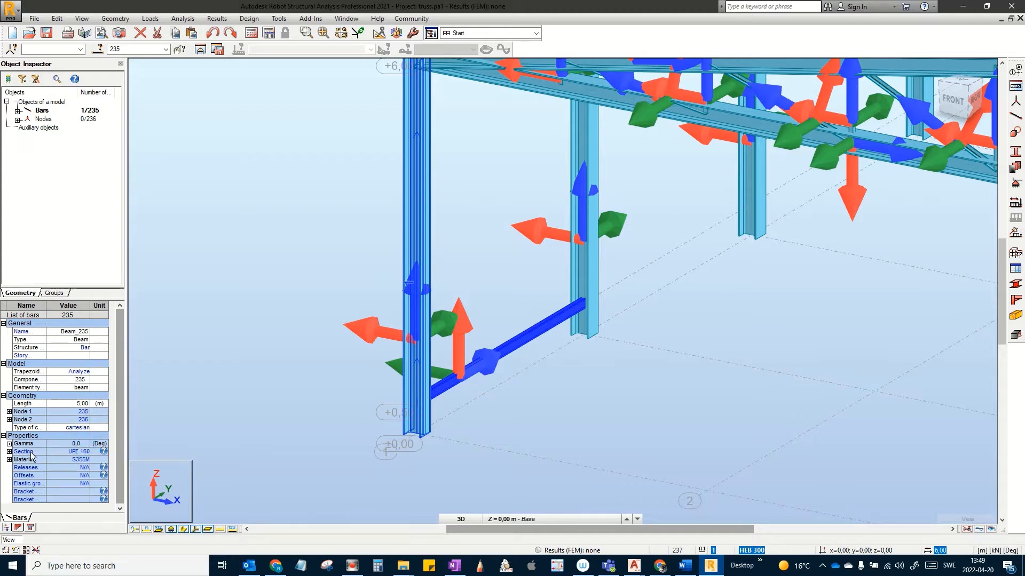
left_click(9, 444)
left_click(84, 452)
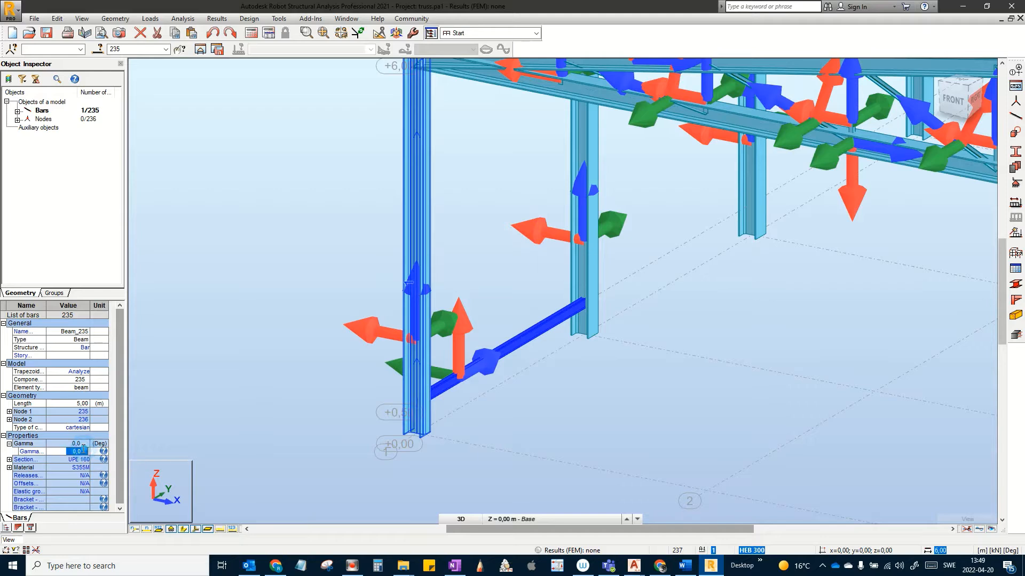
type("-9")
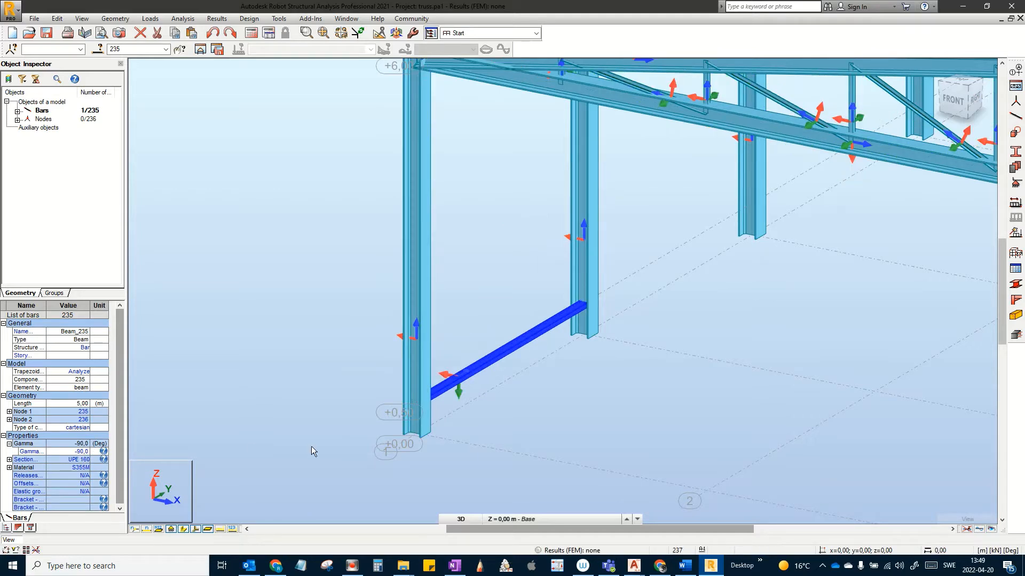
left_click(551, 351)
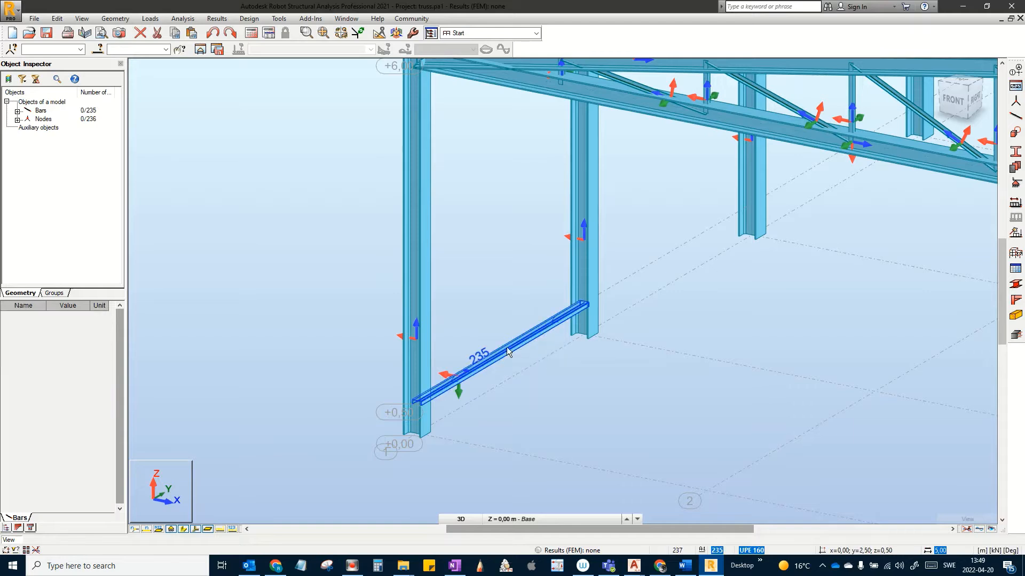
left_click(462, 520)
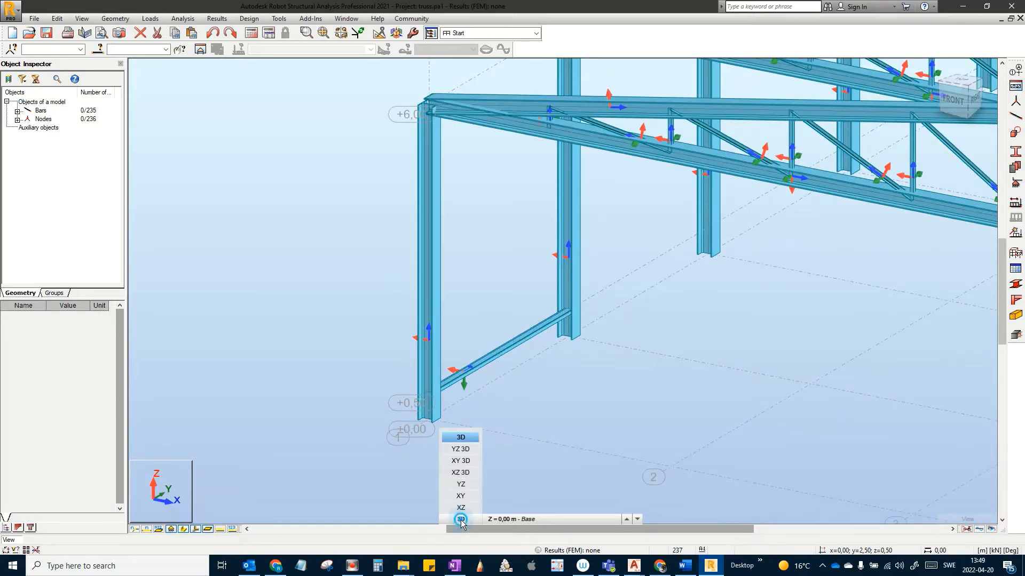
Step: Switch to the YZ elevation, cancel the Move/Copy dialog, and window-select the +0.50 beam
left_click(467, 486)
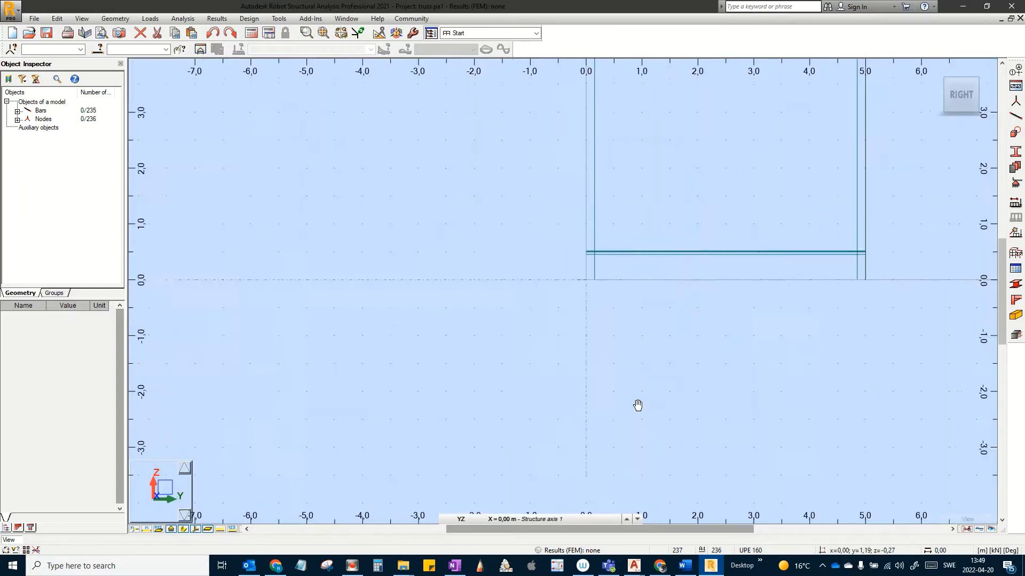
left_click(57, 18)
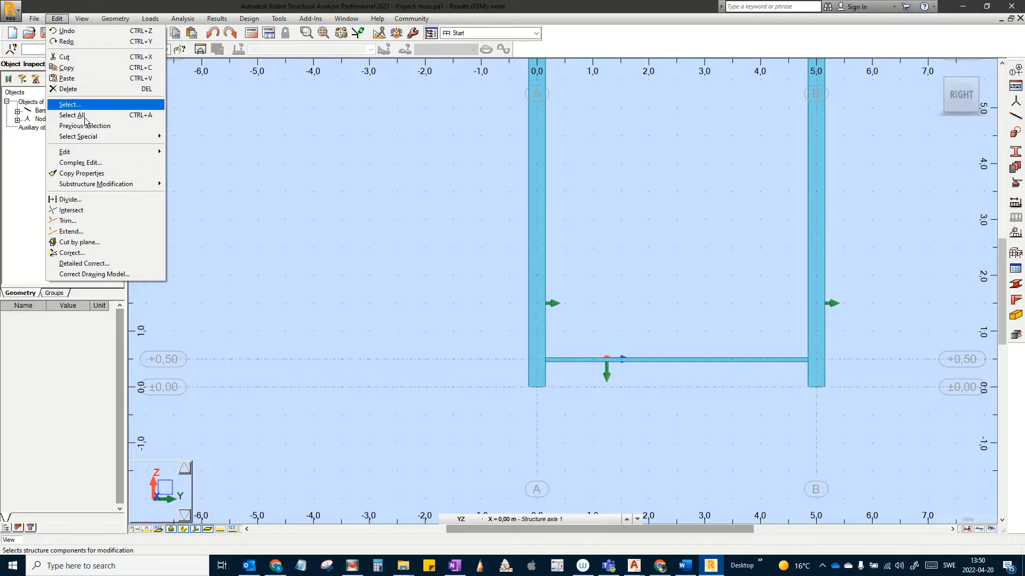
mouse_move(88, 153)
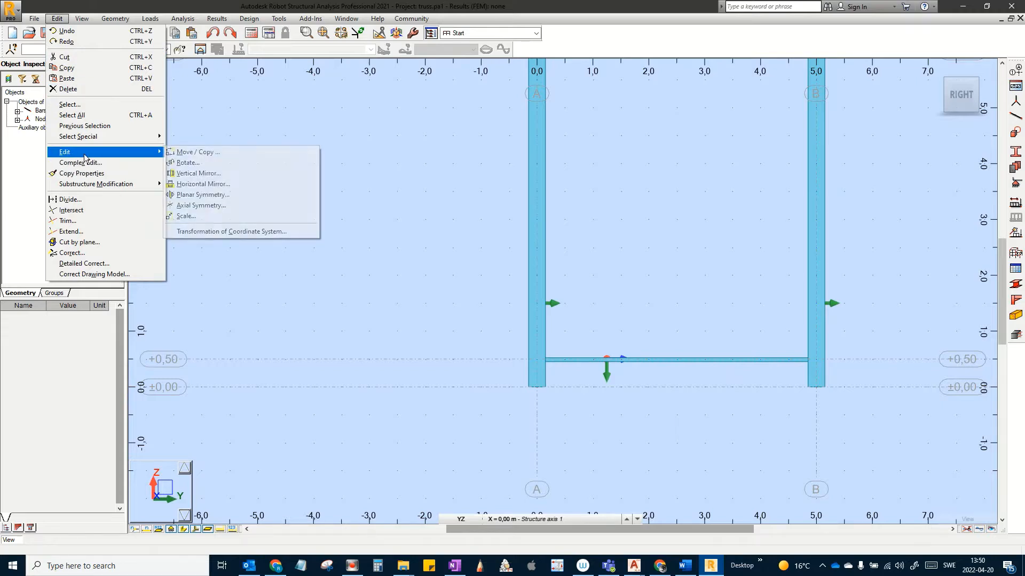
left_click(203, 154)
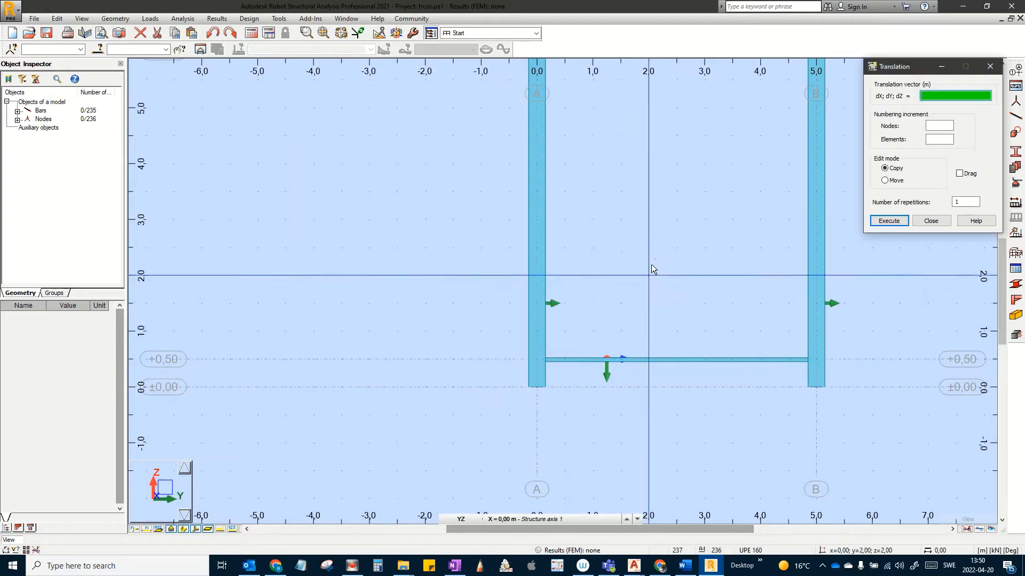
key("Escape")
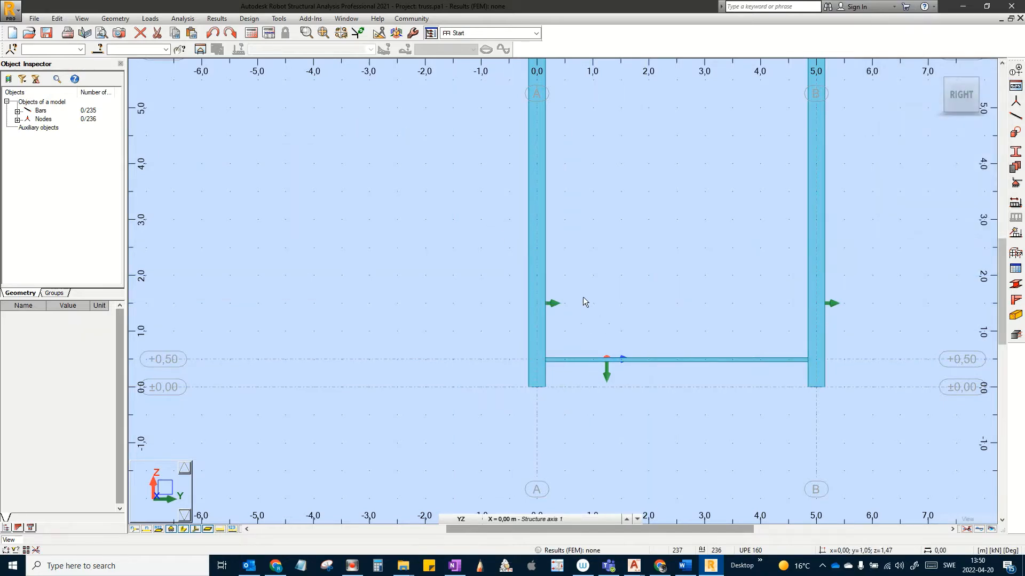
left_click_drag(660, 351, 674, 369)
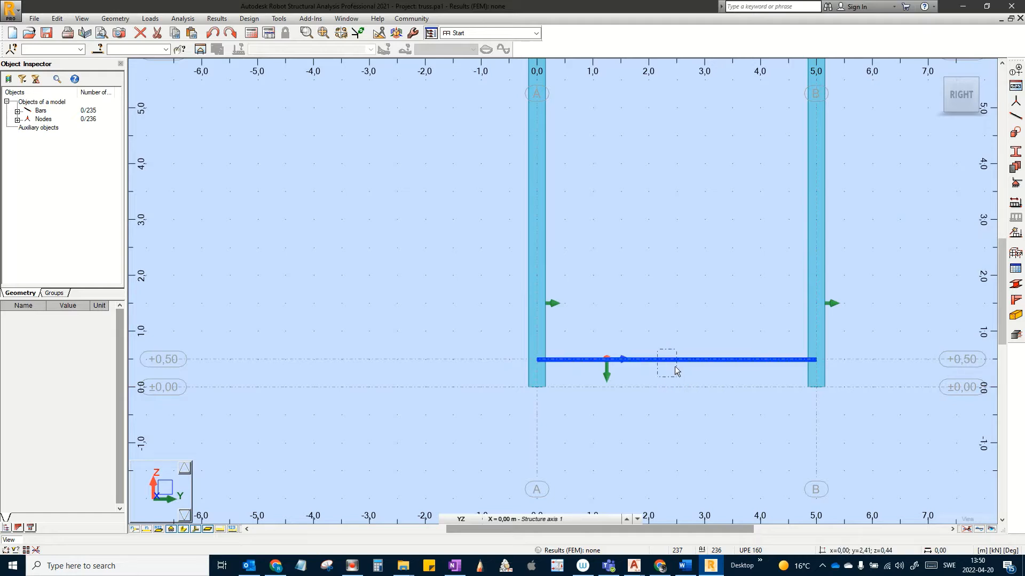
scroll(605, 341, "up", 3)
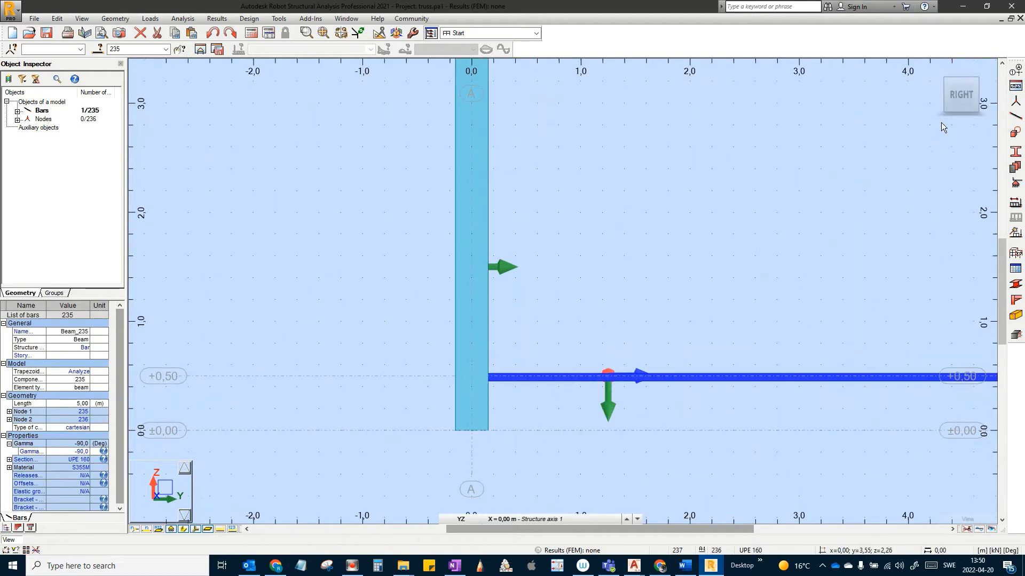
Step: Check the frame in 3D, then return to the YZ elevation and reselect the +0.50 beam between columns A and B
left_click(934, 69)
scroll(368, 347, "up", 5)
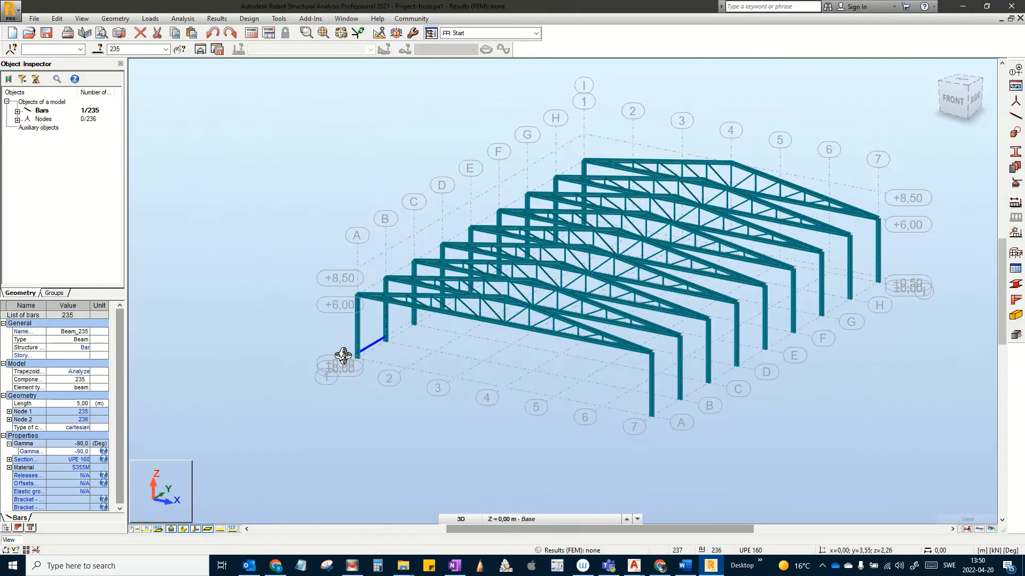
scroll(368, 347, "up", 5)
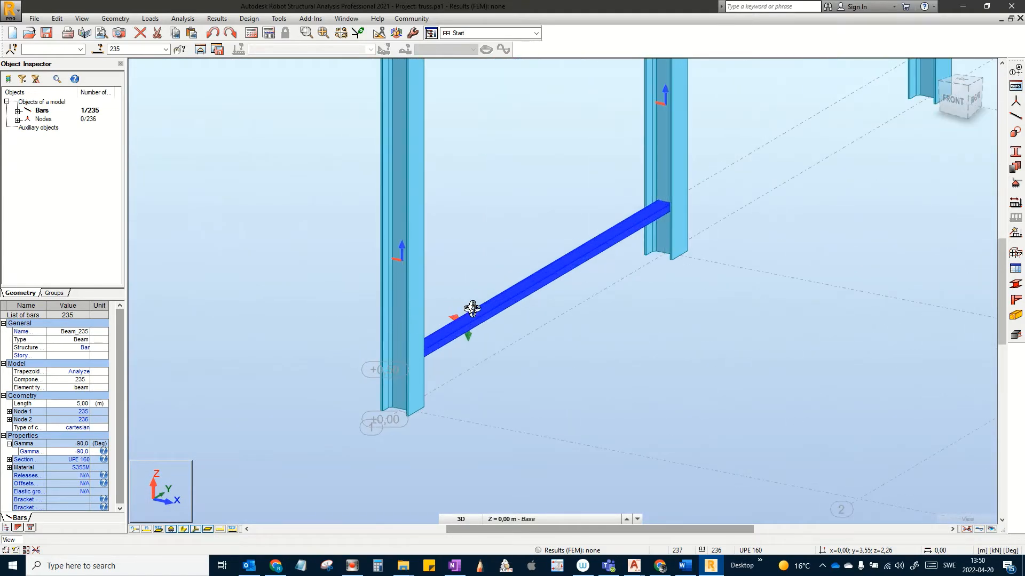
left_click(598, 318)
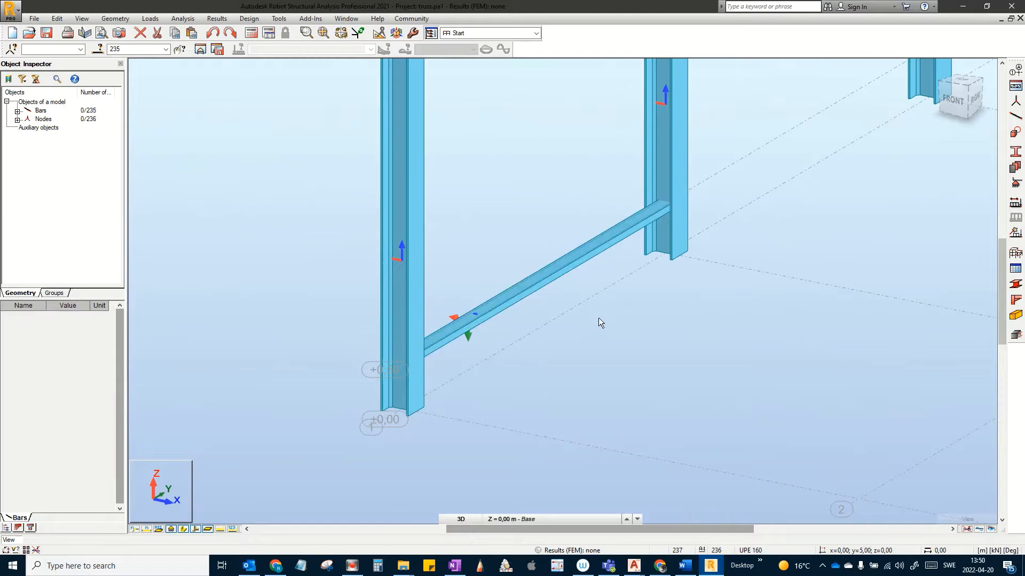
scroll(598, 319, "down", 3)
middle_click_drag(592, 339, 520, 347)
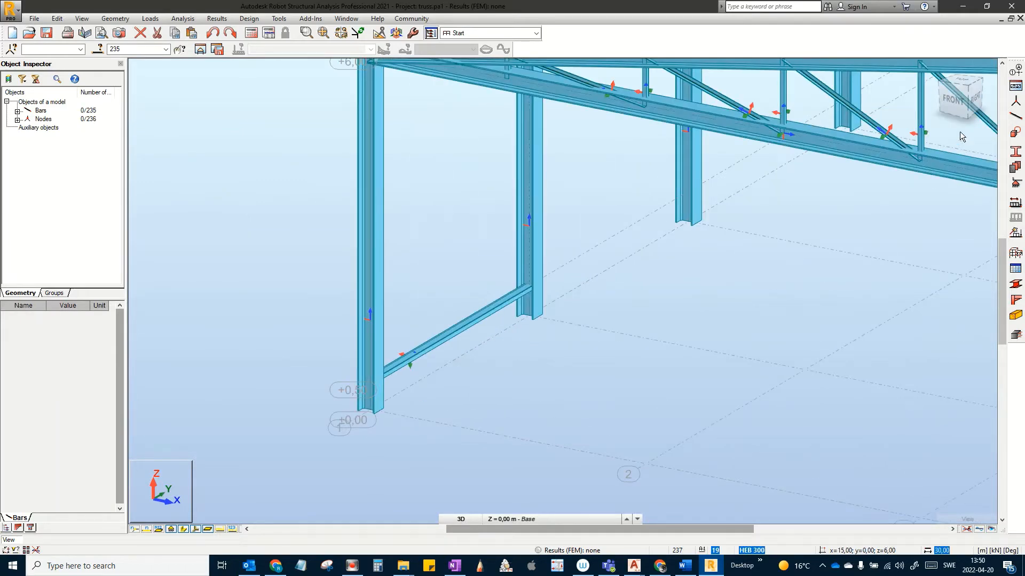
left_click(461, 521)
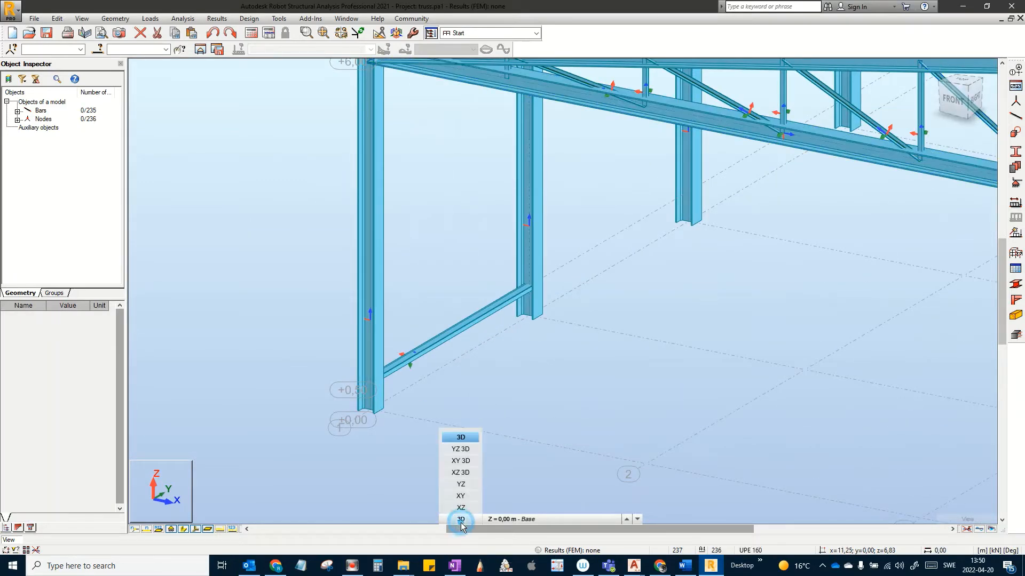
left_click(460, 484)
middle_click_drag(563, 248, 492, 387)
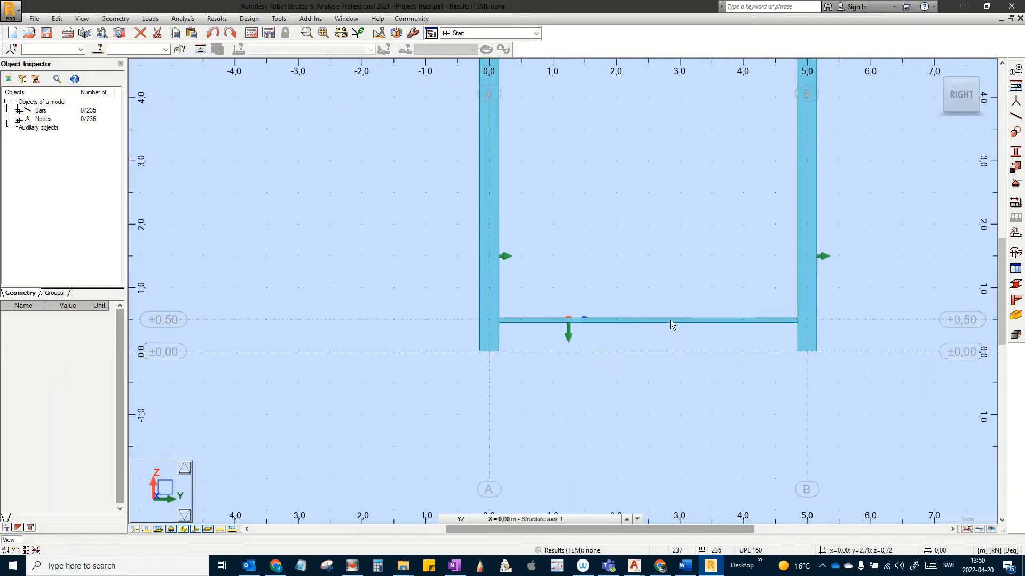
left_click_drag(670, 336, 647, 293)
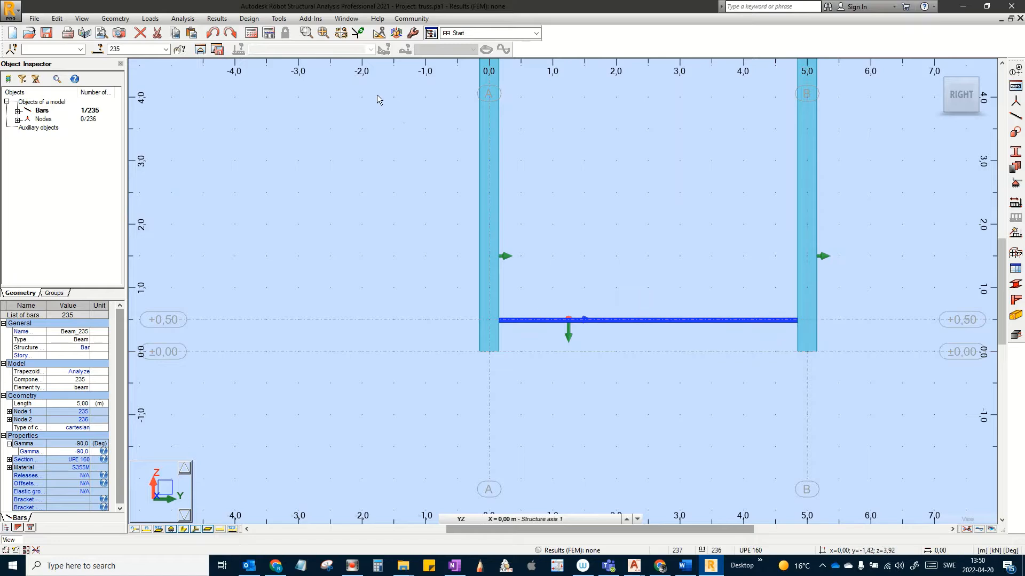
Step: Open Move/Copy for the beam with 2 repetitions and focus the dX; dY; dZ vector field
left_click(68, 21)
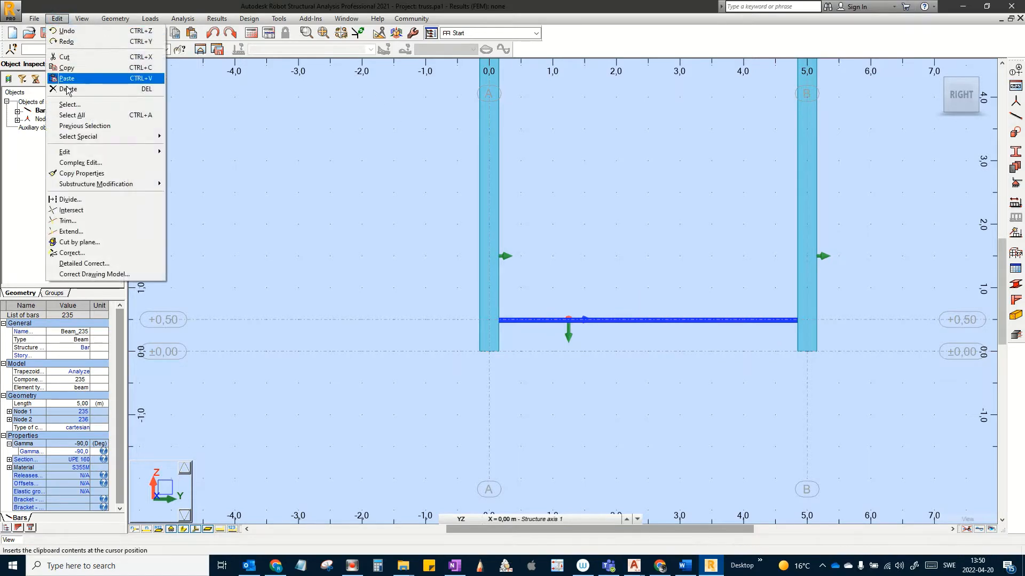
mouse_move(84, 151)
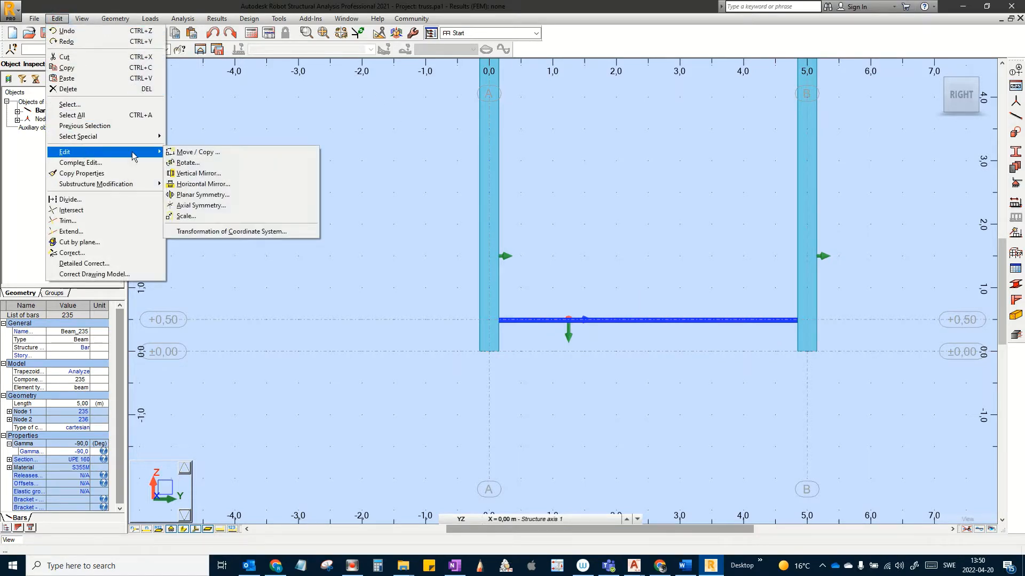
left_click(192, 153)
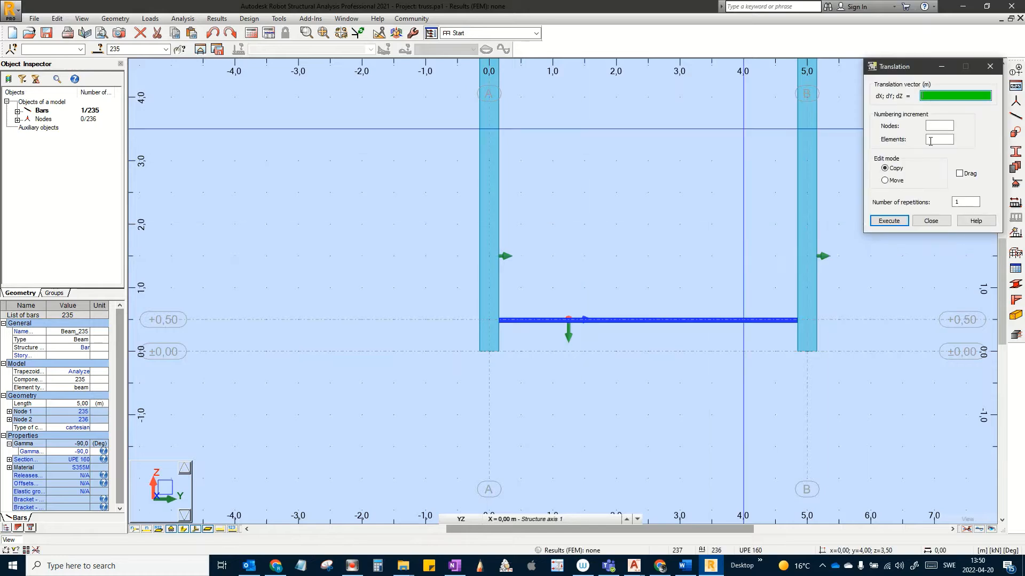
left_click(958, 201)
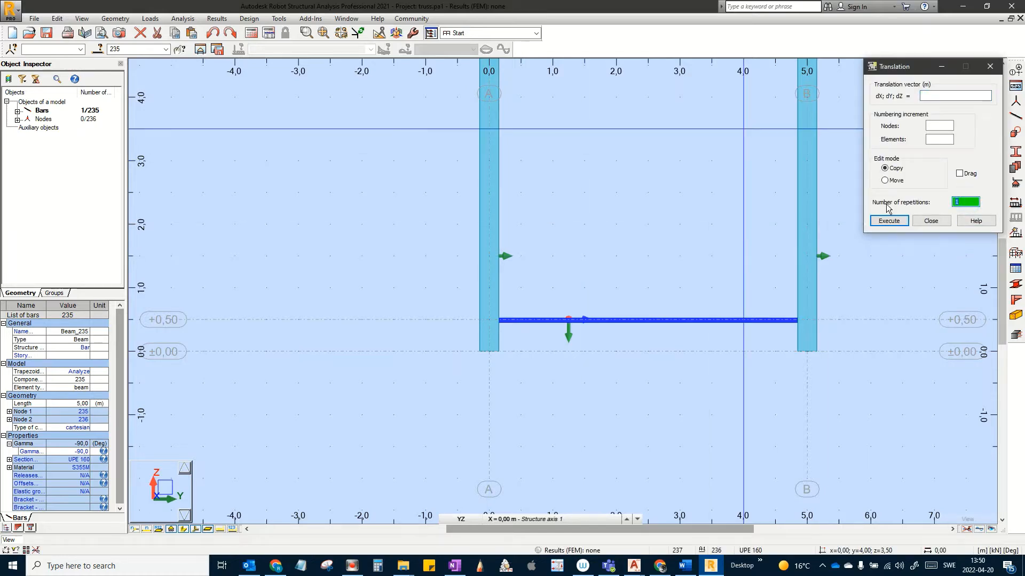
type("2")
left_click(929, 96)
left_click(928, 95)
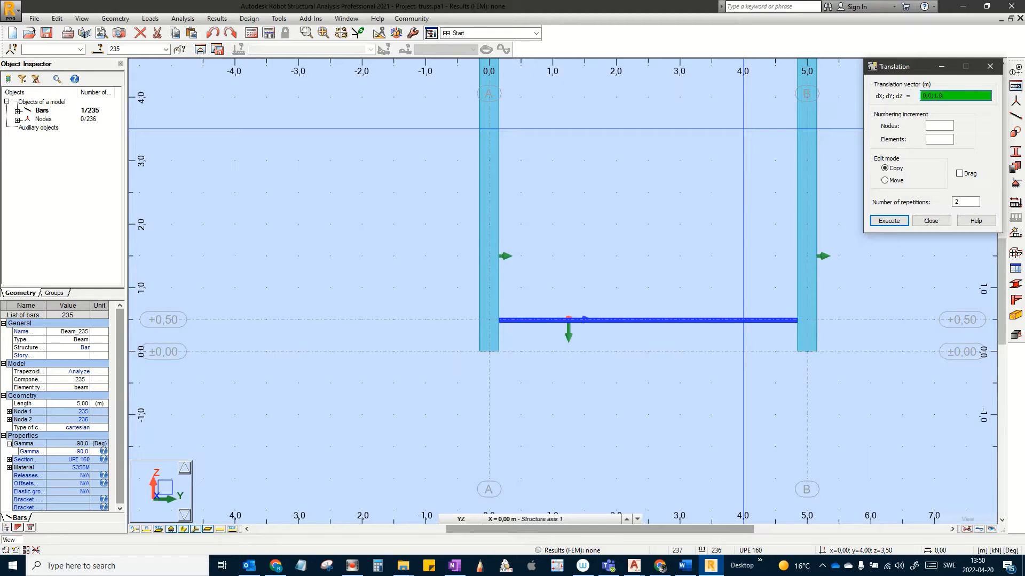
Step: Execute the 0;0;1,8 copy with 2 repetitions, leaving three UPE 160 rails between columns A and B
left_click(895, 222)
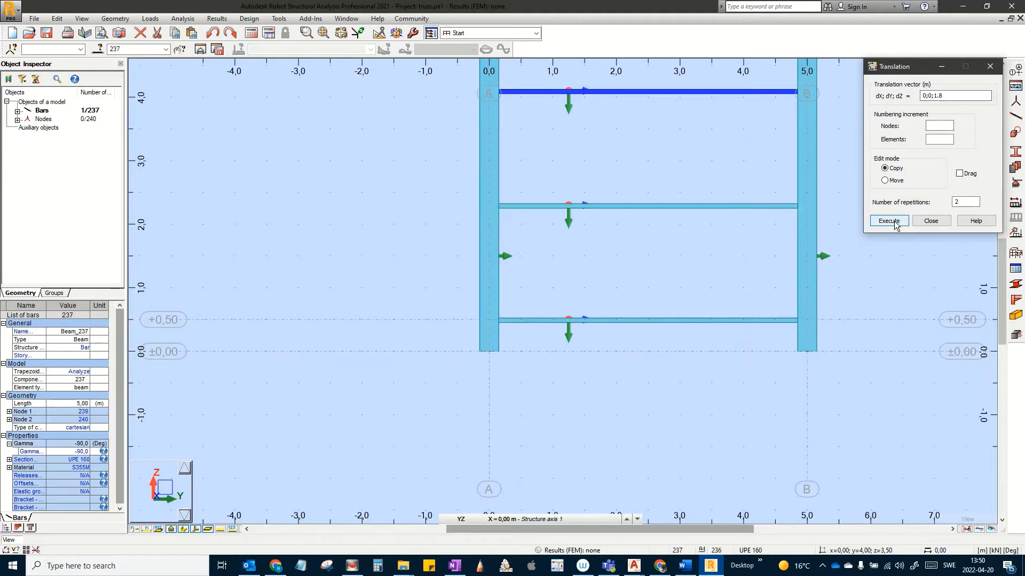
left_click(930, 220)
scroll(585, 267, "down", 3)
middle_click_drag(584, 267, 616, 380)
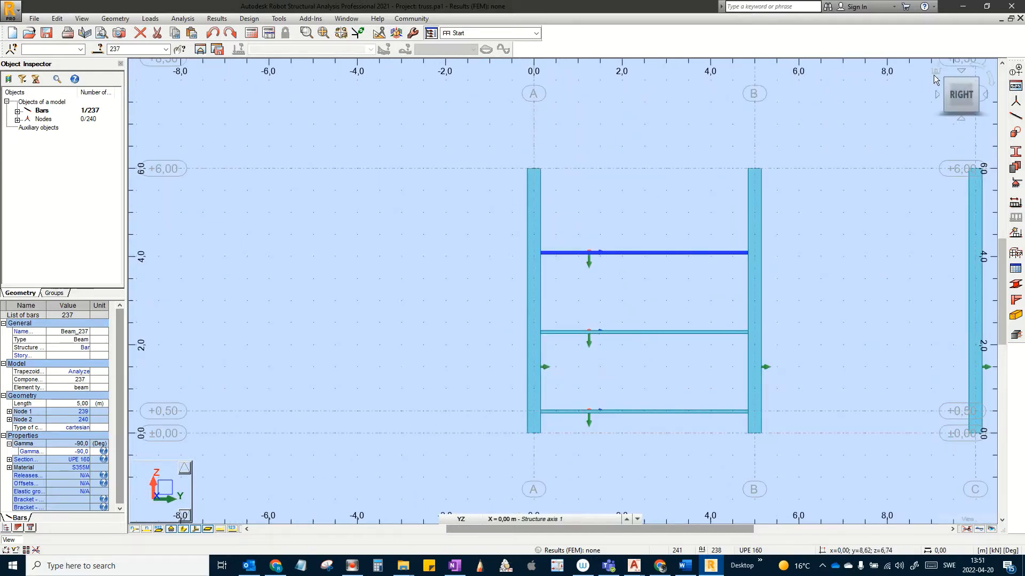
Step: Orbit to a level side view and window-select the rails between columns A and B
left_click(934, 74)
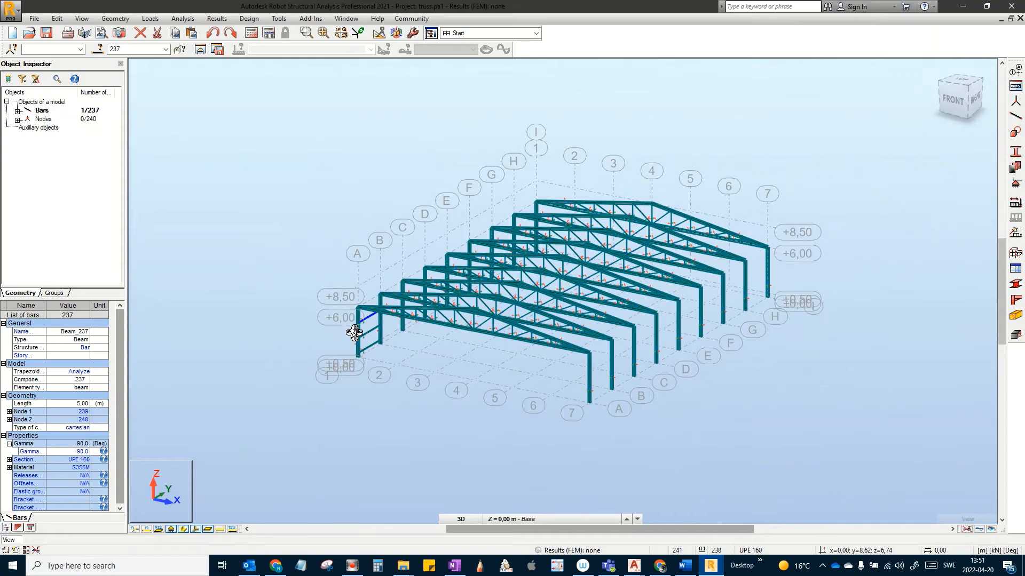
scroll(354, 332, "up", 6)
middle_click_drag(366, 325, 342, 269)
scroll(407, 300, "up", 5)
middle_click_drag(407, 293, 369, 266, "shift")
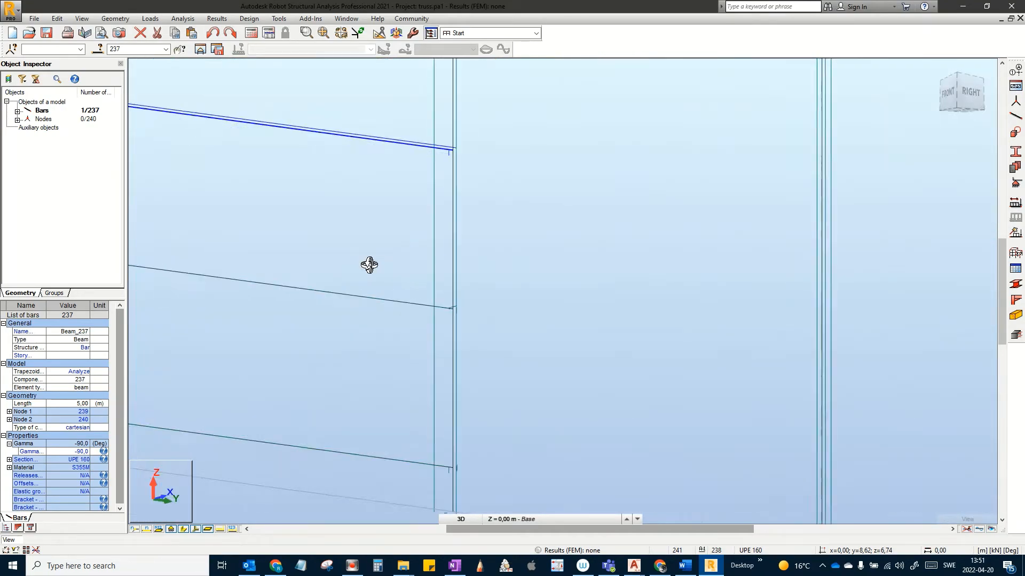
scroll(394, 283, "down", 5)
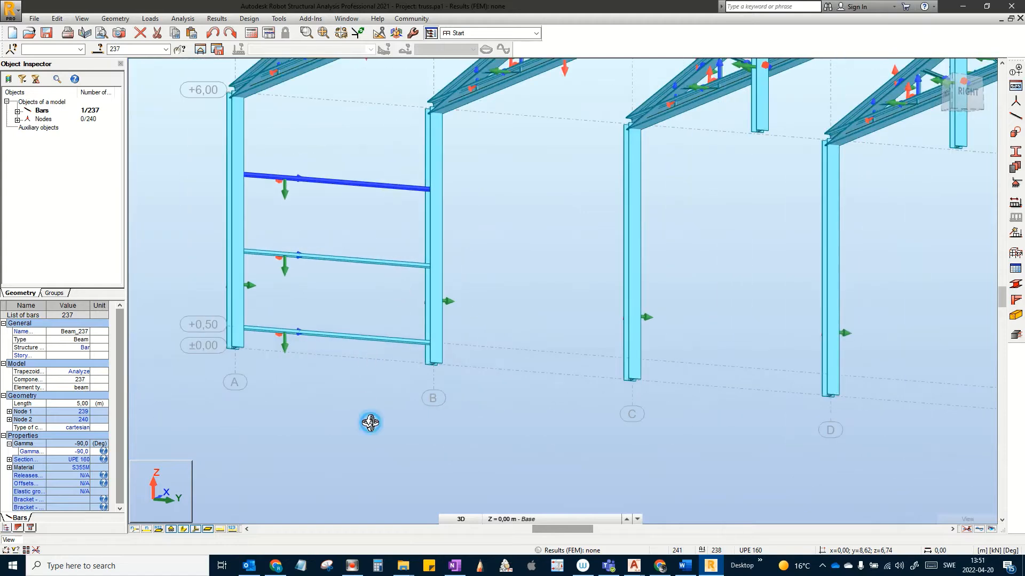
key("Escape")
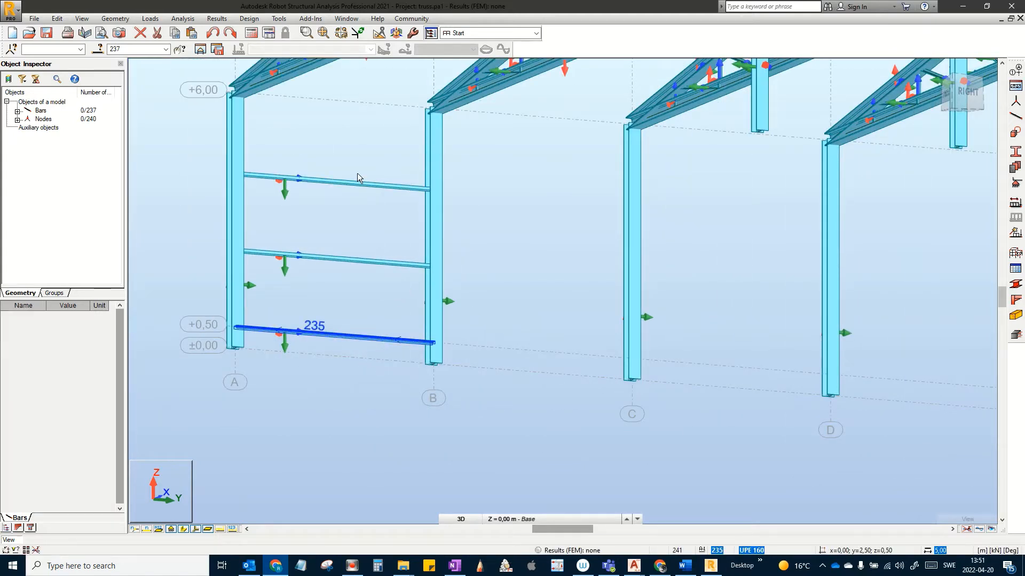
left_click(354, 152)
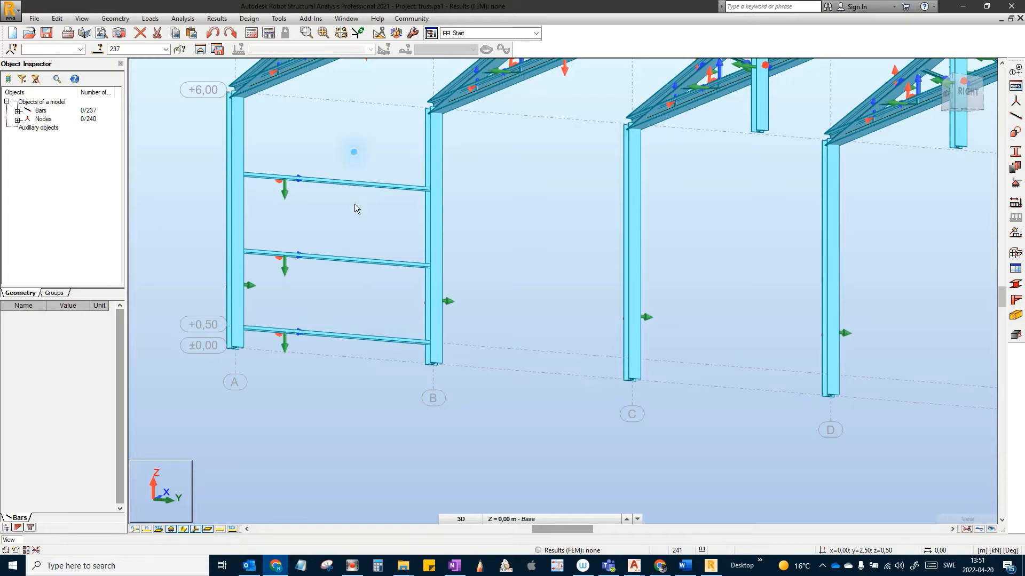
left_click(389, 426)
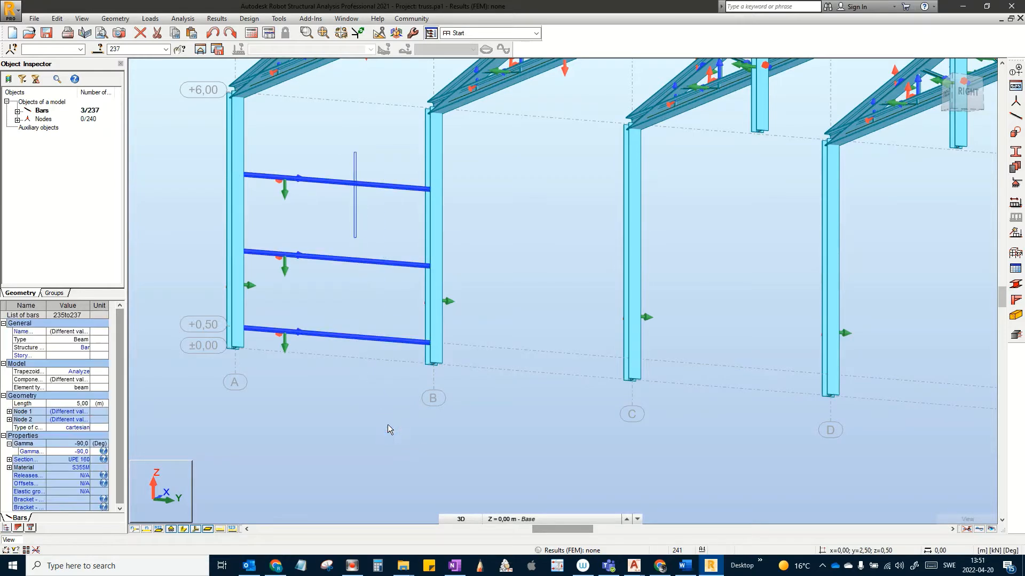
left_click(385, 424)
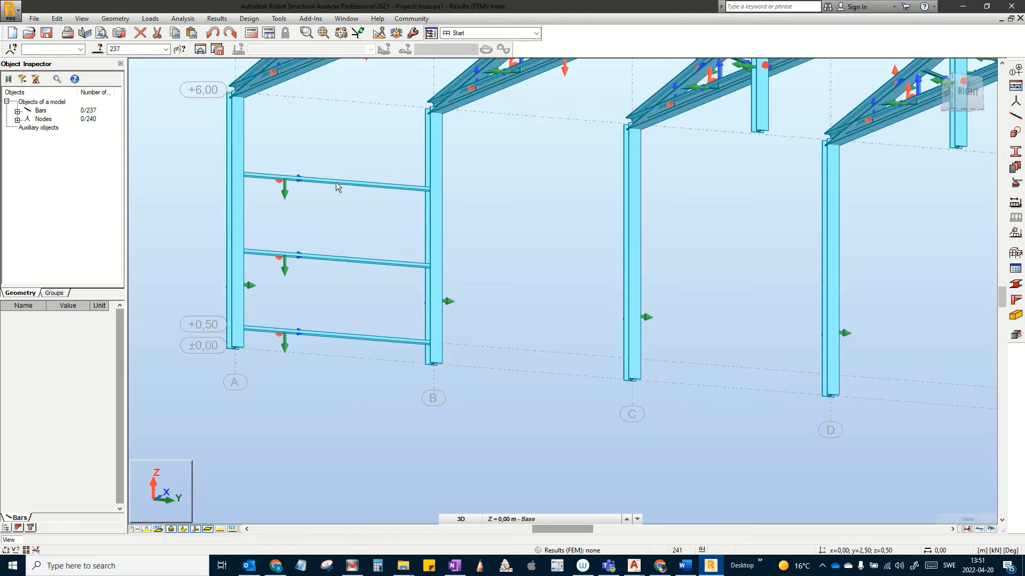
left_click_drag(383, 382, 334, 161)
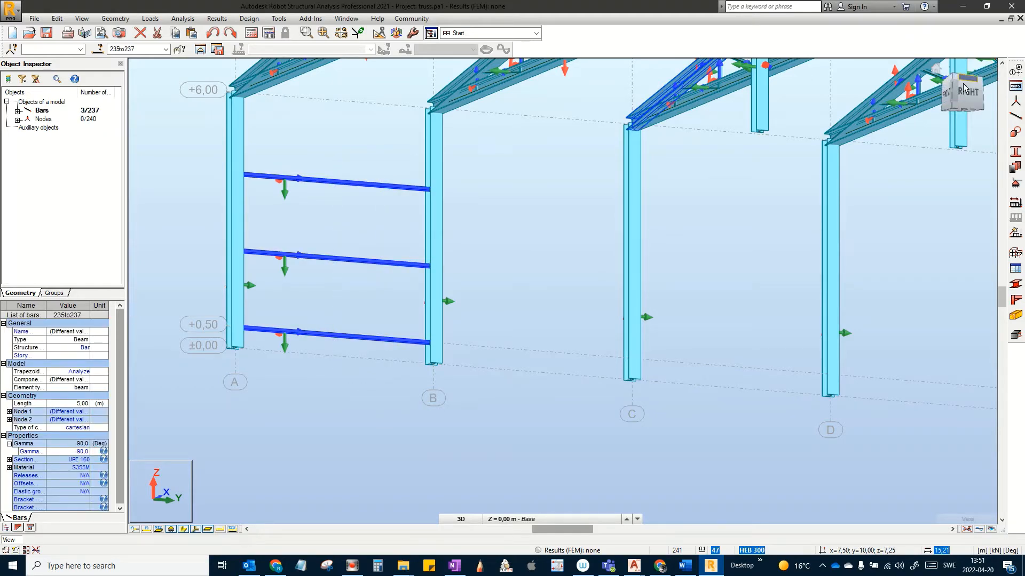
Step: In the isometric view, select rails 237, 236 and 235 on the first gable
left_click(938, 69)
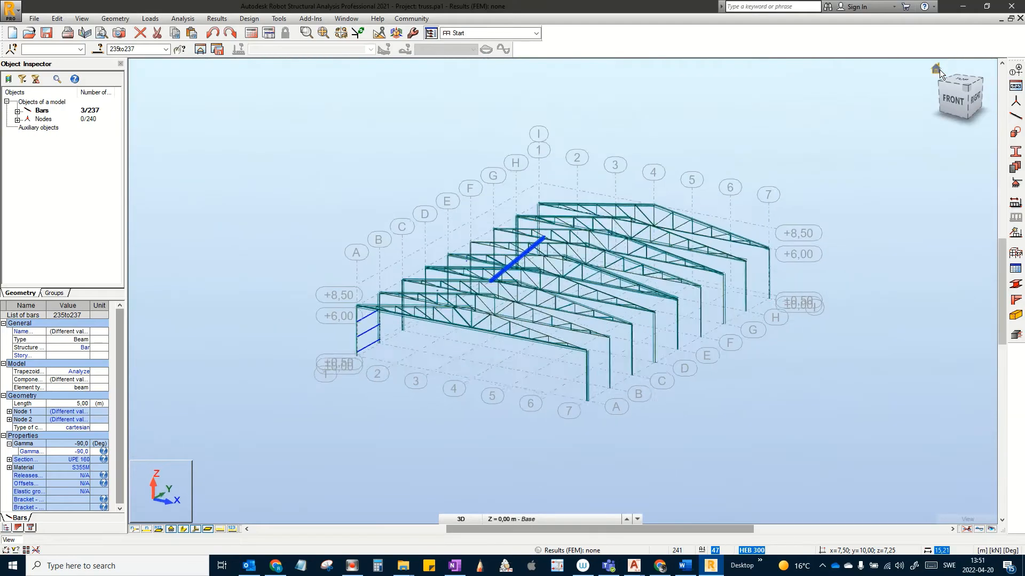
scroll(456, 308, "up", 4)
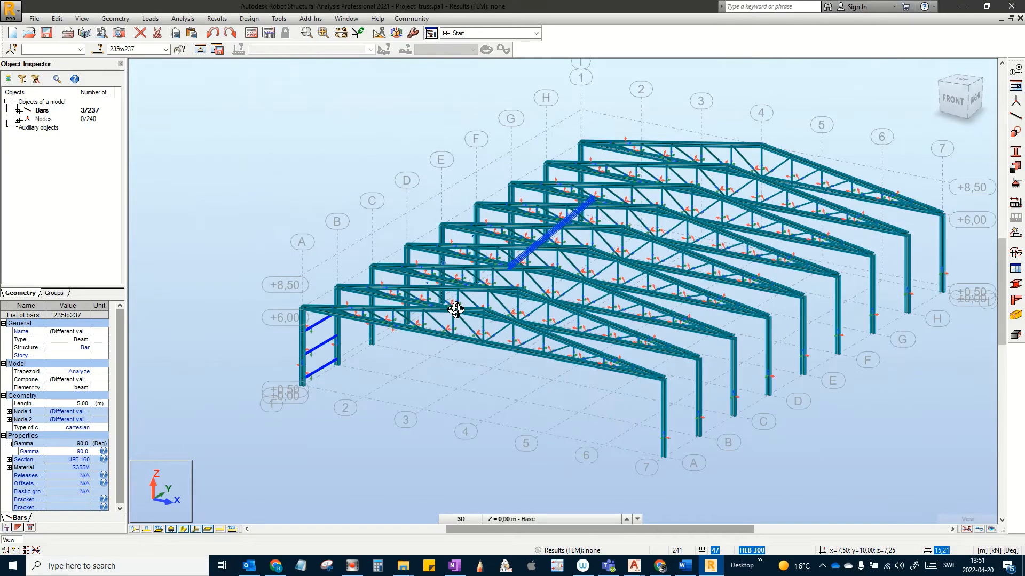
middle_click_drag(459, 295, 520, 297)
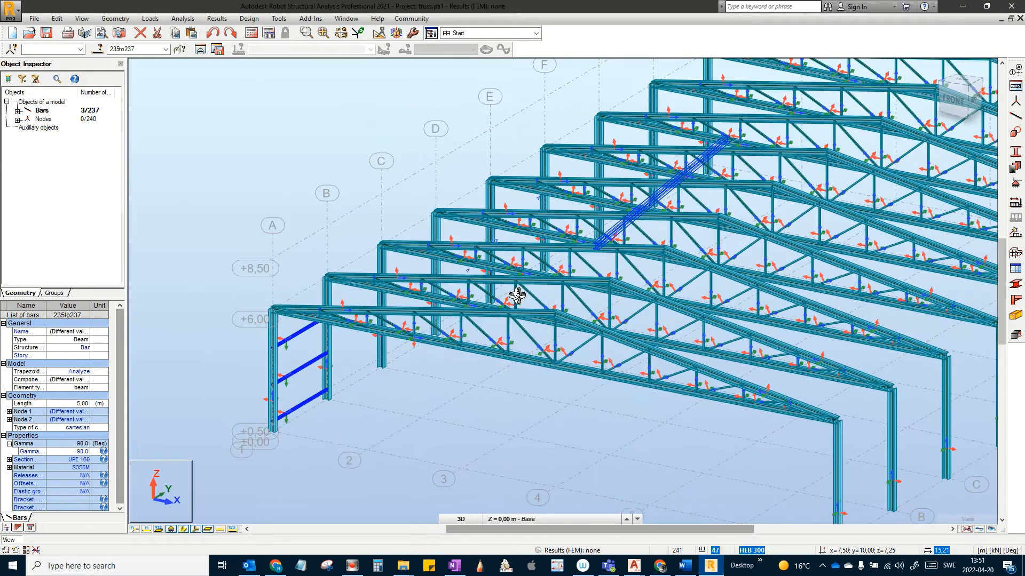
left_click(422, 179)
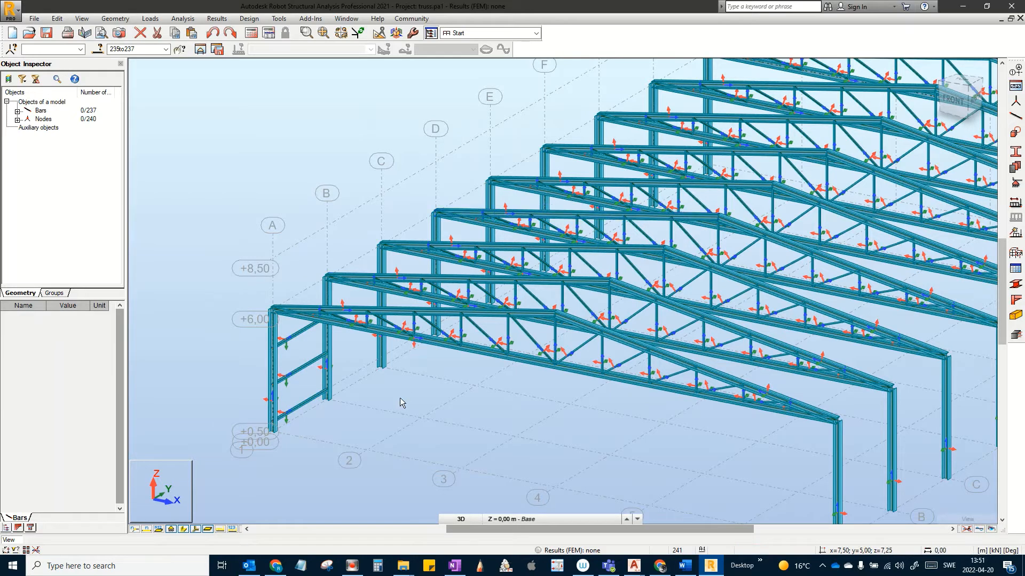
scroll(291, 328, "up", 3)
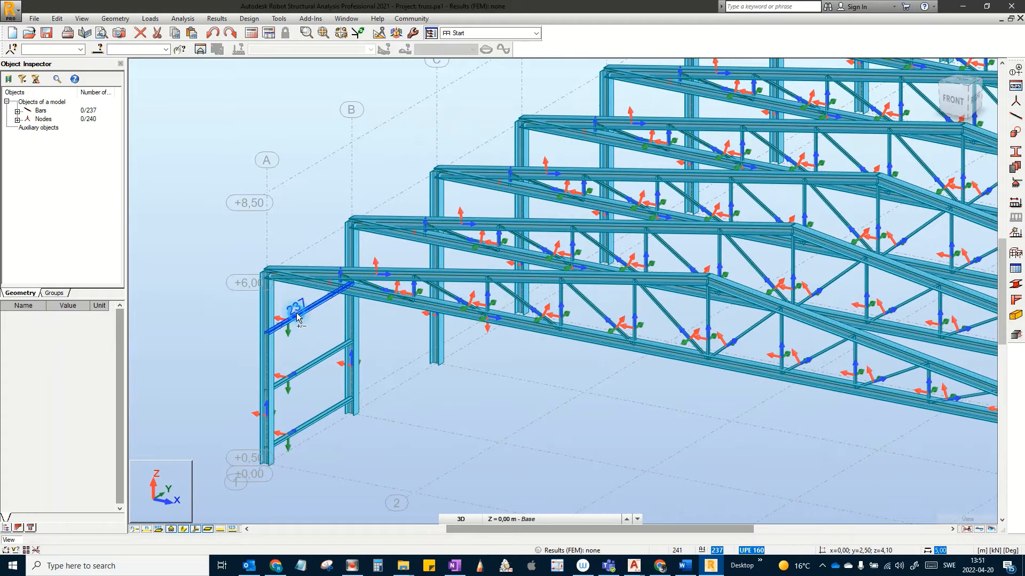
left_click(298, 319)
left_click(302, 372, "ctrl")
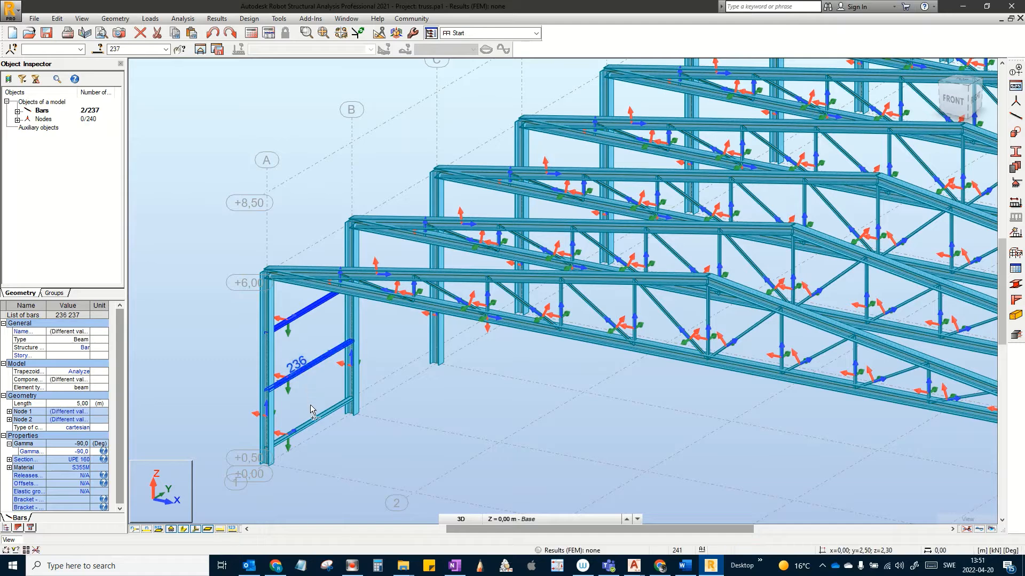
left_click(315, 419, "ctrl")
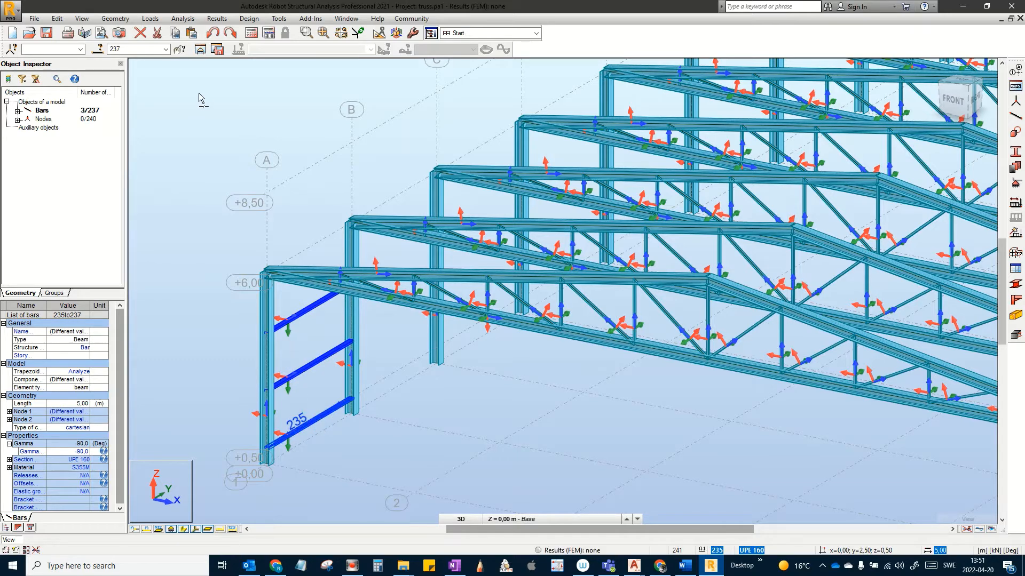
Step: Vertical-mirror the three rails as copies across the YZ plane at location 10
left_click(57, 19)
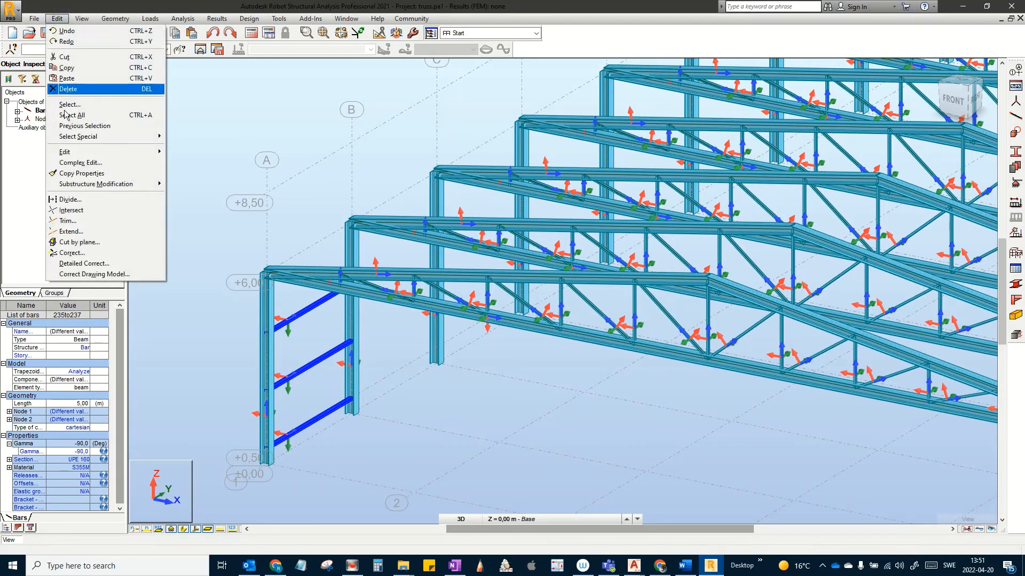
mouse_move(79, 154)
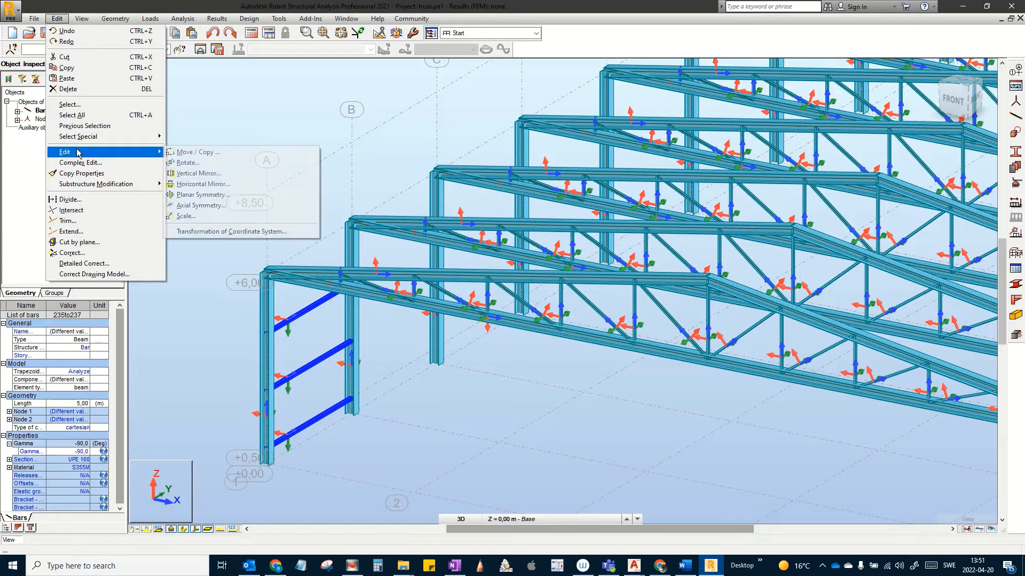
left_click(211, 173)
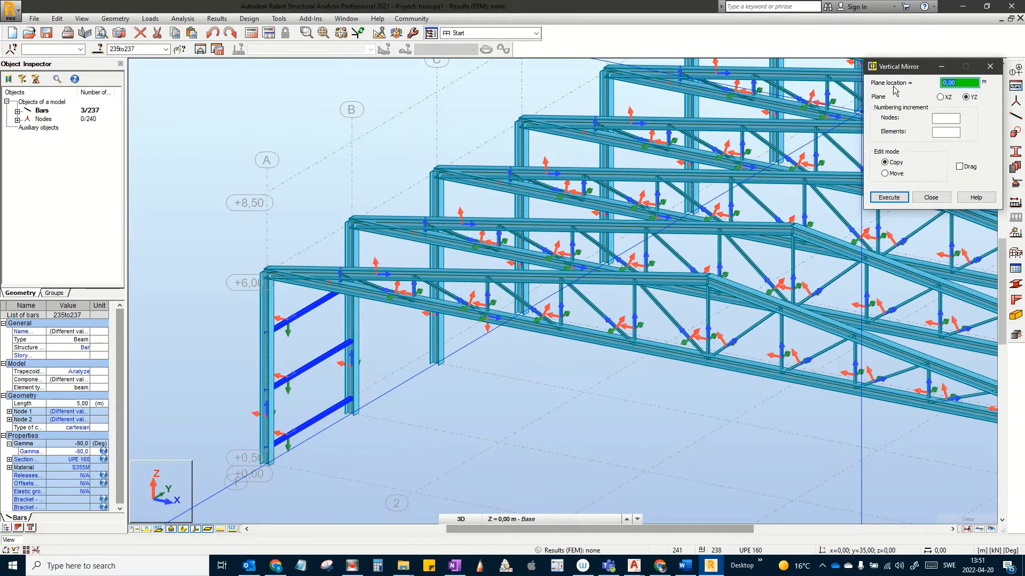
type("1")
left_click(897, 197)
Step: Close the mirror dialog, inspect the far gable, and window-select the new rails 238–240
scroll(631, 312, "down", 3)
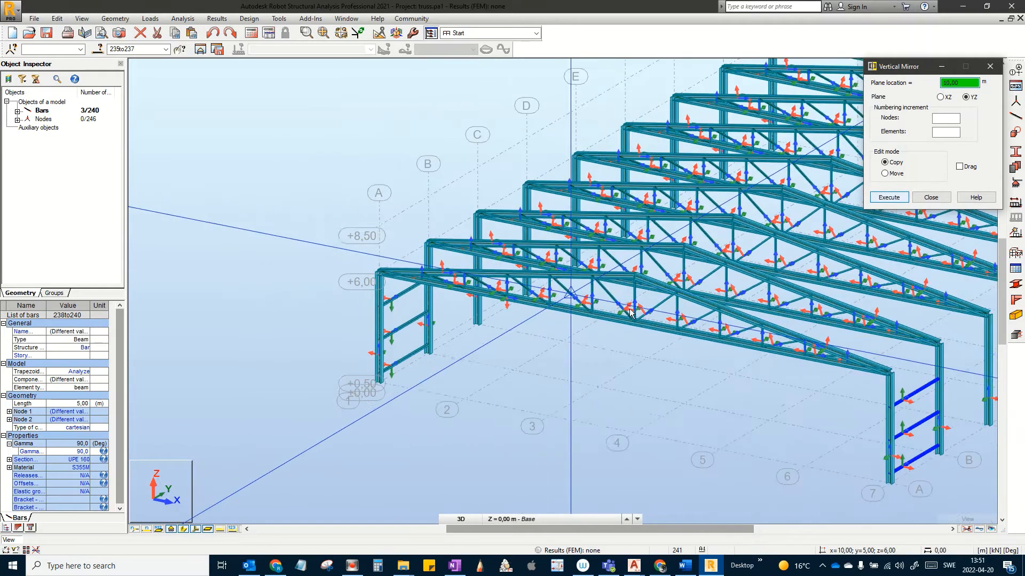
middle_click_drag(867, 400, 643, 334)
scroll(690, 343, "up", 3)
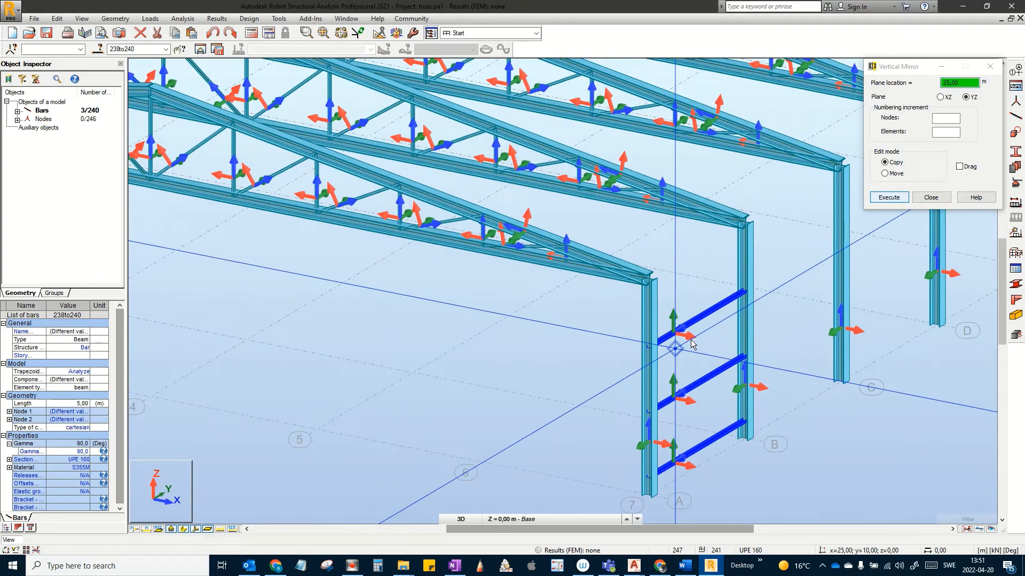
scroll(690, 340, "up", 2)
middle_click_drag(682, 344, 667, 298)
scroll(703, 194, "up", 2)
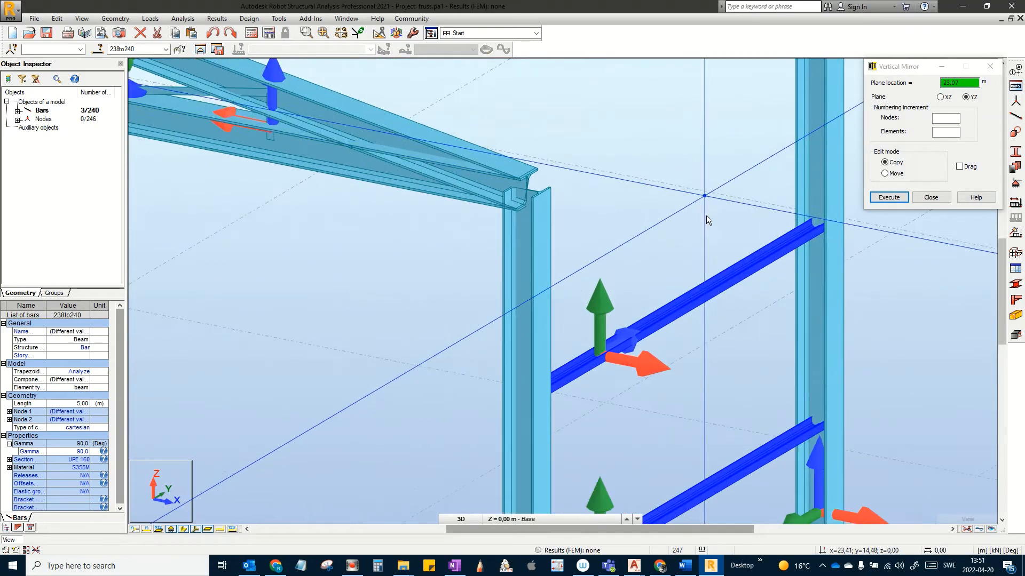
middle_click_drag(704, 219, 623, 119)
scroll(624, 120, "down", 1)
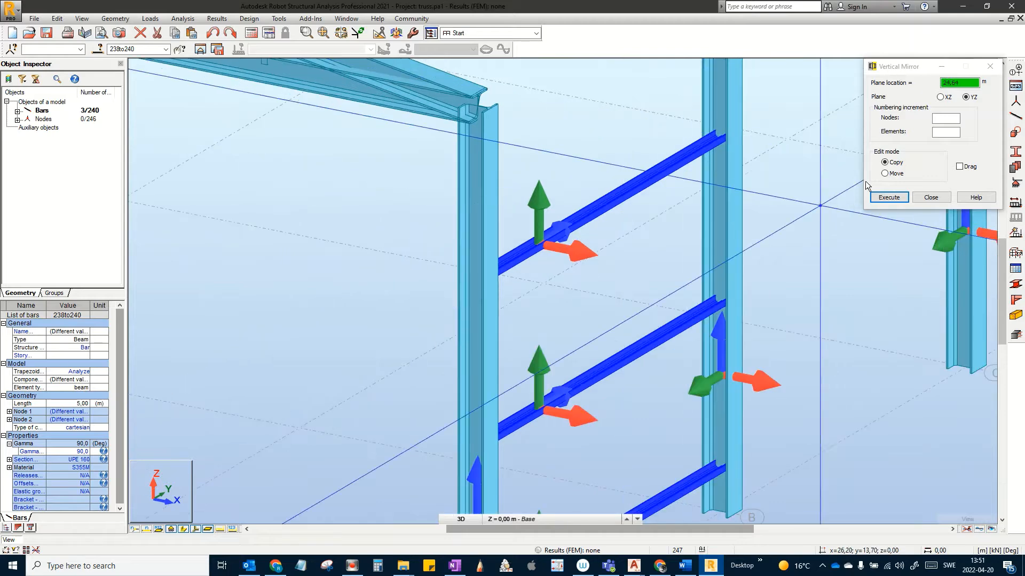
left_click(931, 197)
scroll(720, 268, "down", 3)
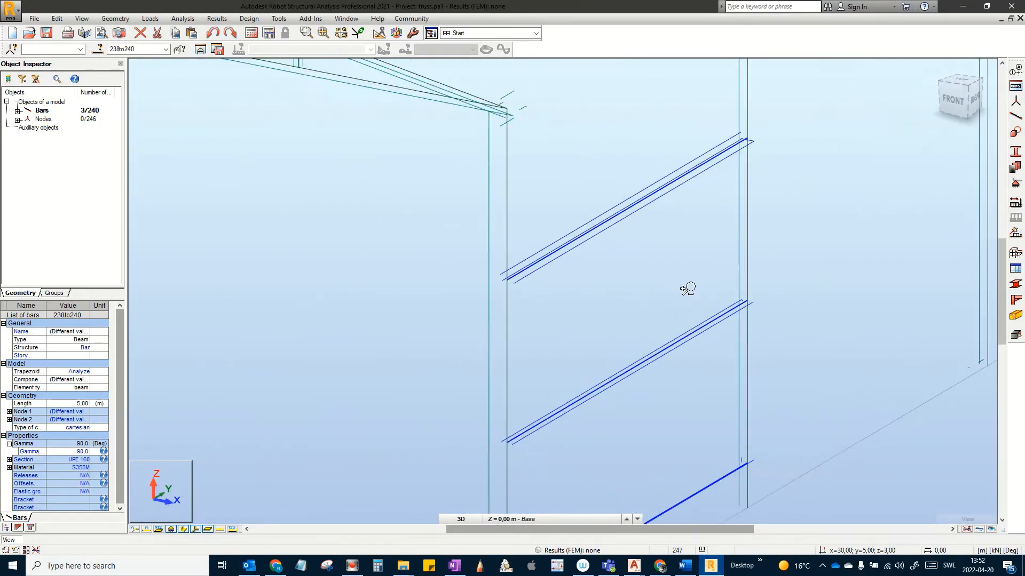
middle_click_drag(642, 297, 633, 295, "shift")
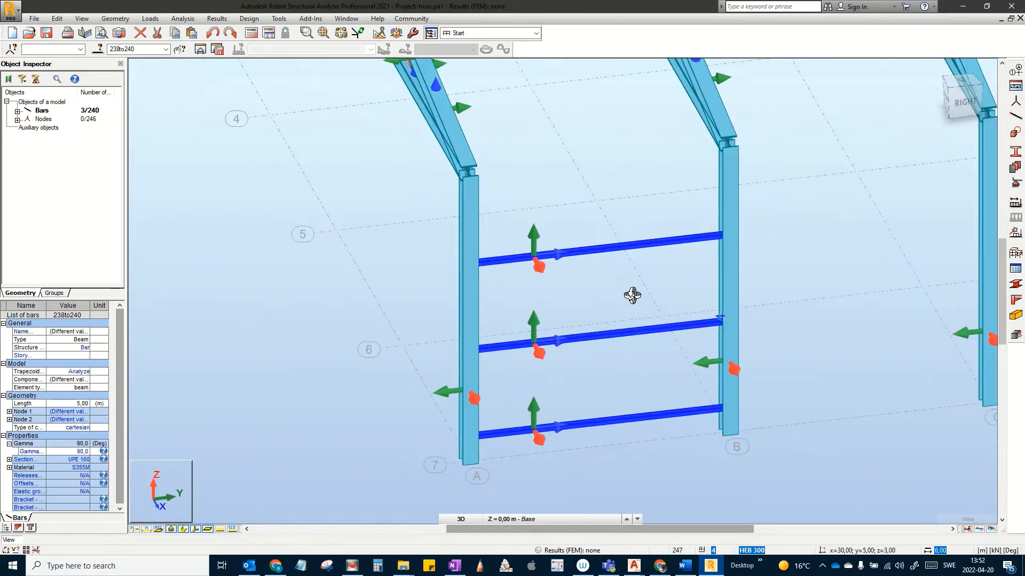
scroll(649, 392, "up", 2)
left_click_drag(660, 482, 549, 144)
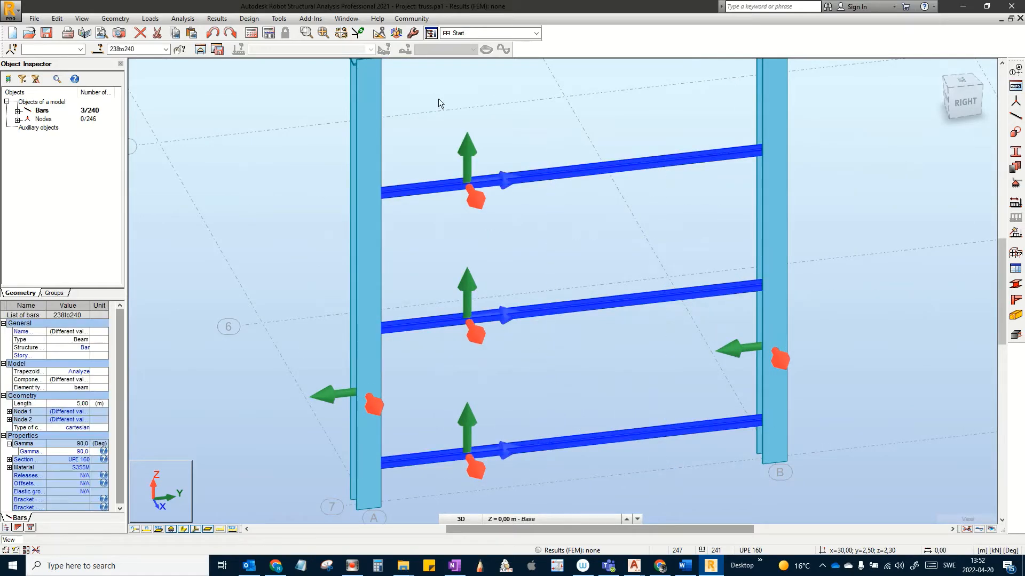
Step: Set the mirrored rails' gamma angle to -90° in the bar orientation settings
left_click(114, 23)
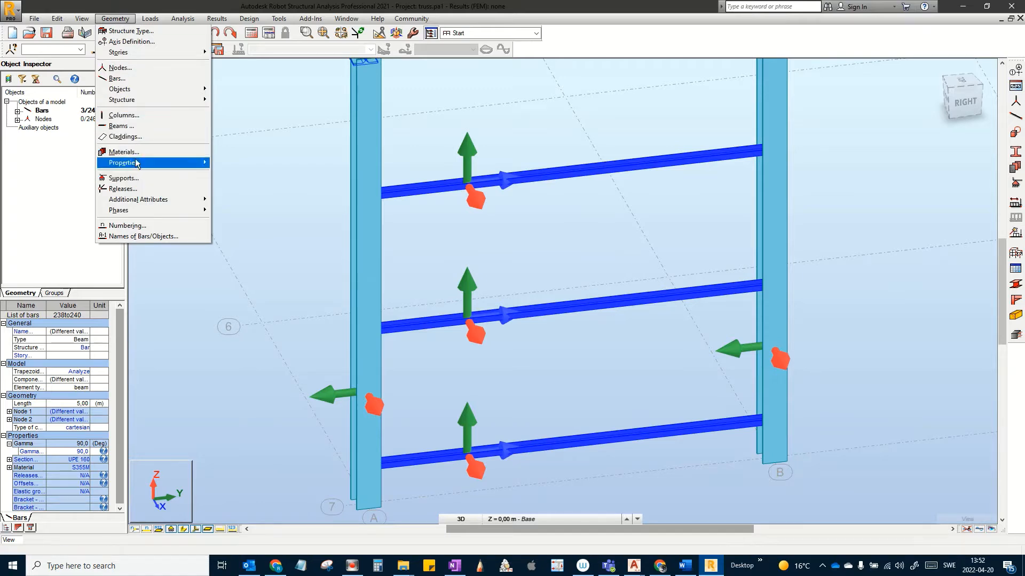
mouse_move(136, 166)
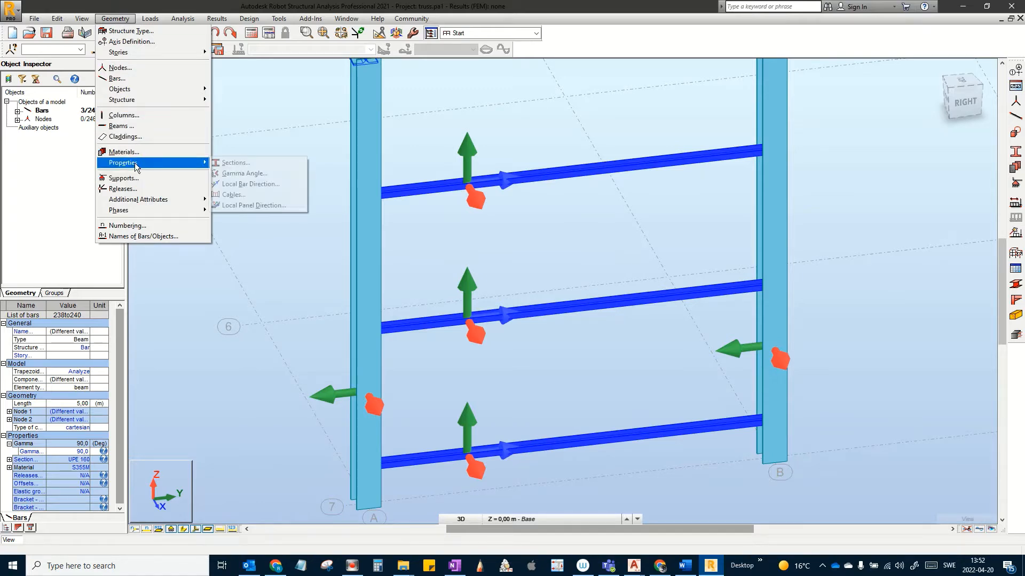
left_click(255, 185)
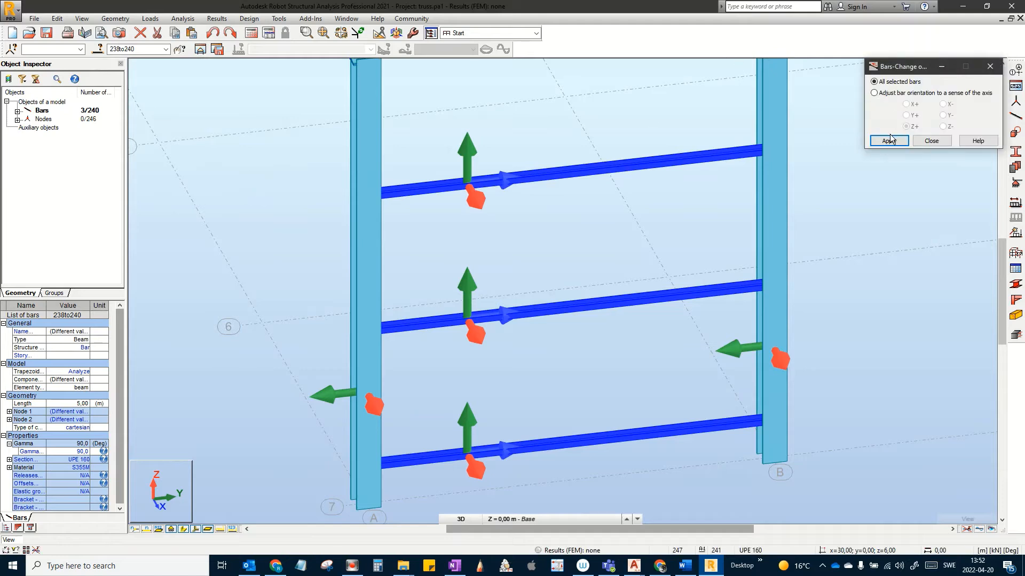
left_click(890, 140)
key("Escape")
left_click(639, 210)
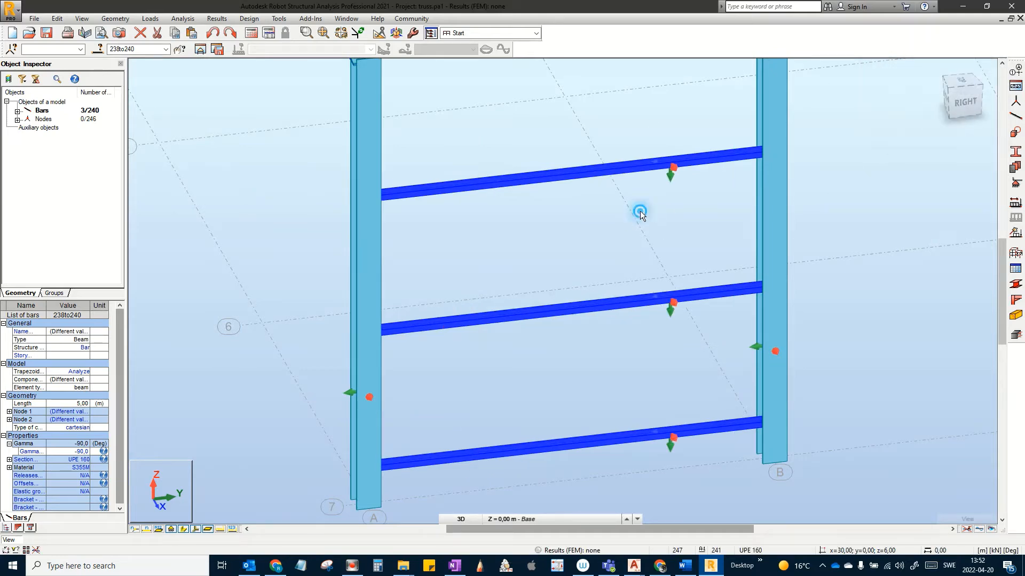
Step: In the flat right-side elevation, window-select the six door rails between columns A and B
scroll(639, 313, "up", 5)
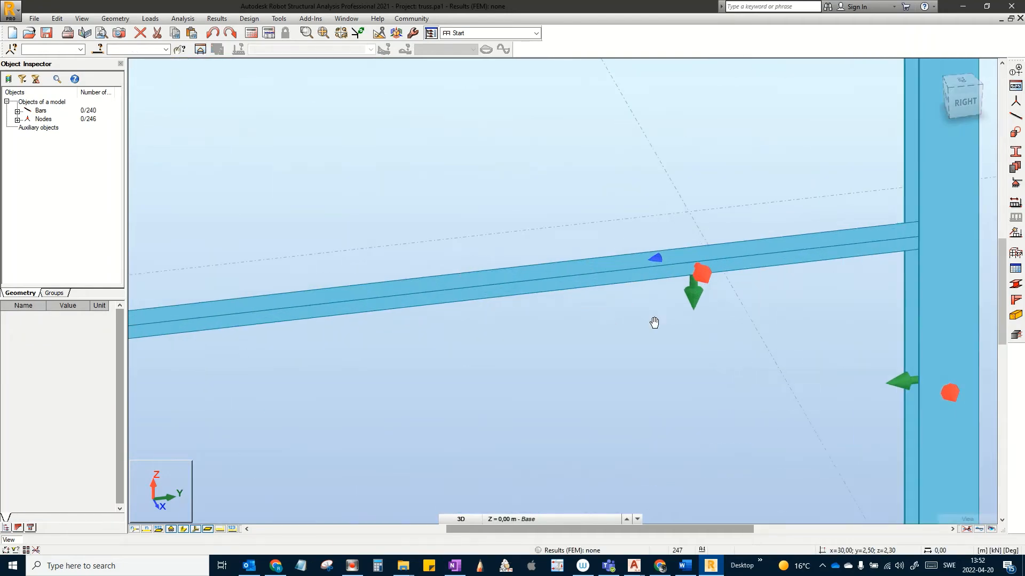
scroll(642, 304, "down", 2)
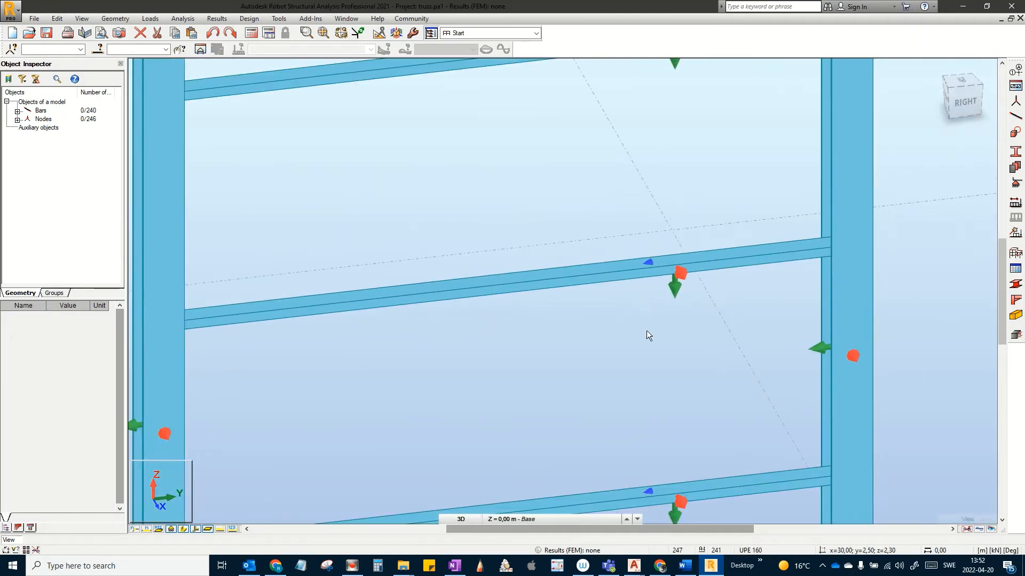
scroll(648, 332, "down", 5)
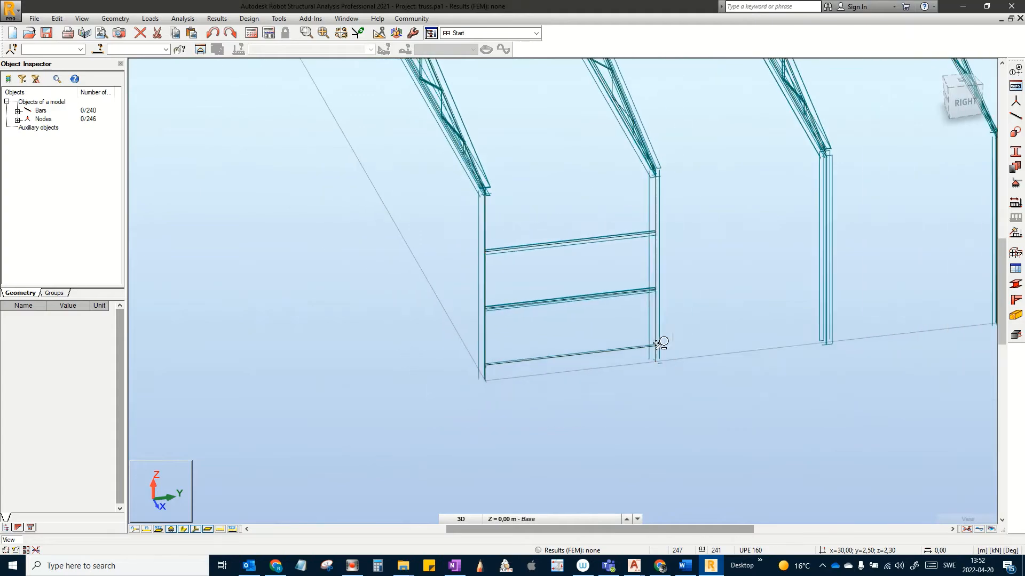
mouse_move(637, 348)
middle_mouse_down()
mouse_move(664, 311)
mouse_move(700, 297)
mouse_move(686, 298)
mouse_move(640, 386)
middle_mouse_up()
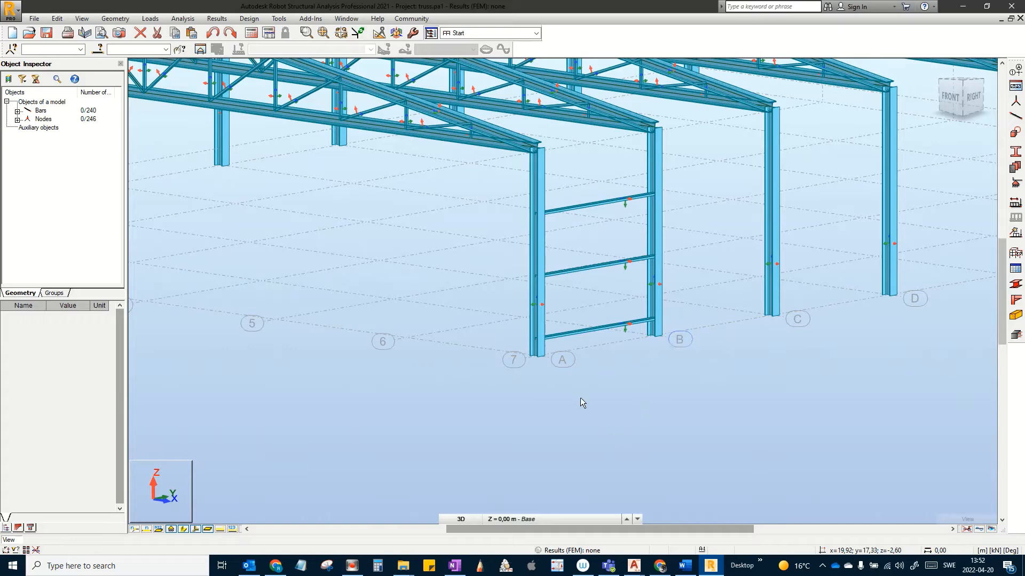
scroll(581, 402, "down", 1)
middle_click_drag(623, 301, 589, 320)
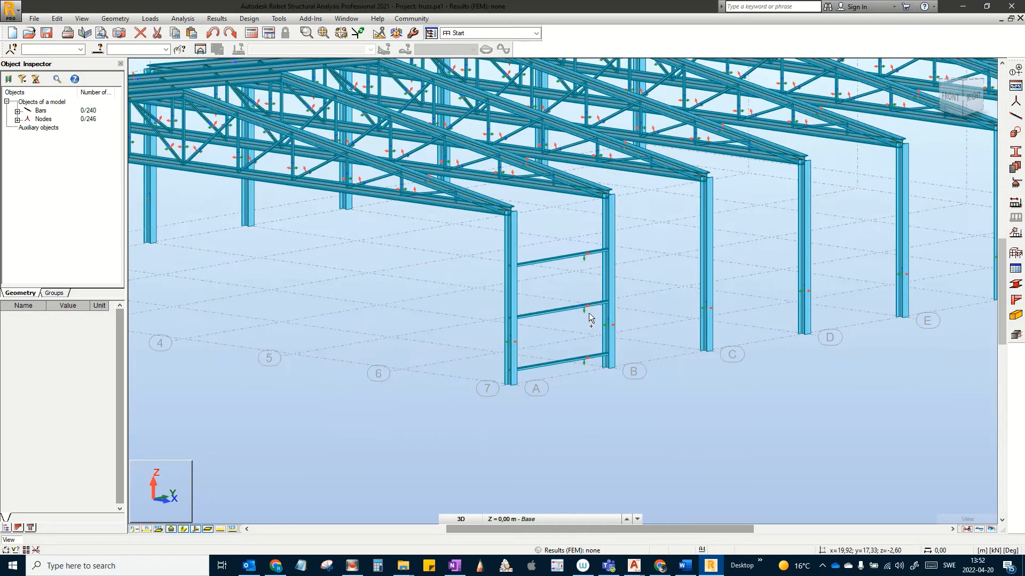
scroll(650, 267, "up", 5)
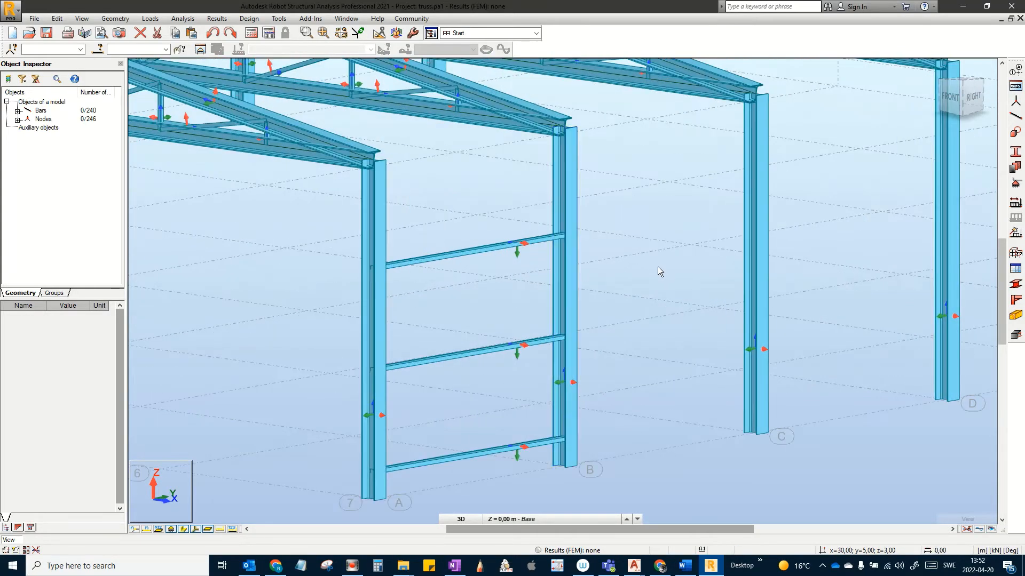
scroll(609, 282, "up", 3)
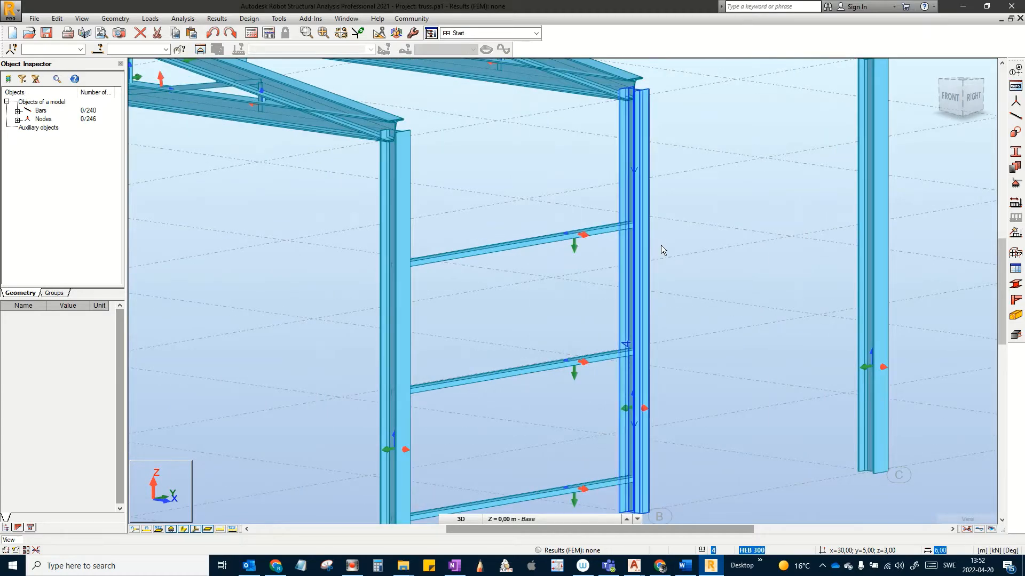
scroll(661, 247, "down", 2)
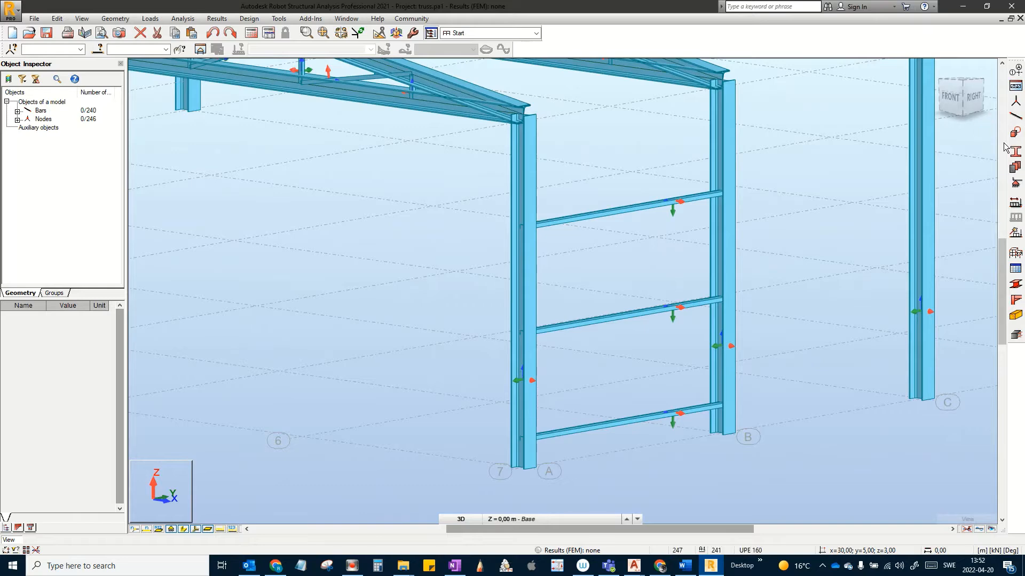
left_click(975, 103)
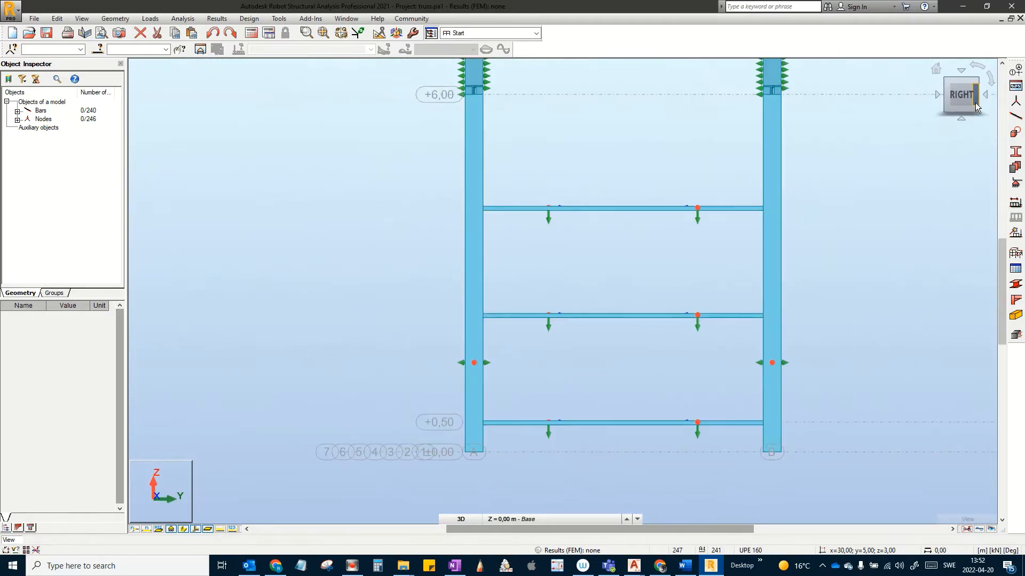
scroll(665, 278, "down", 1)
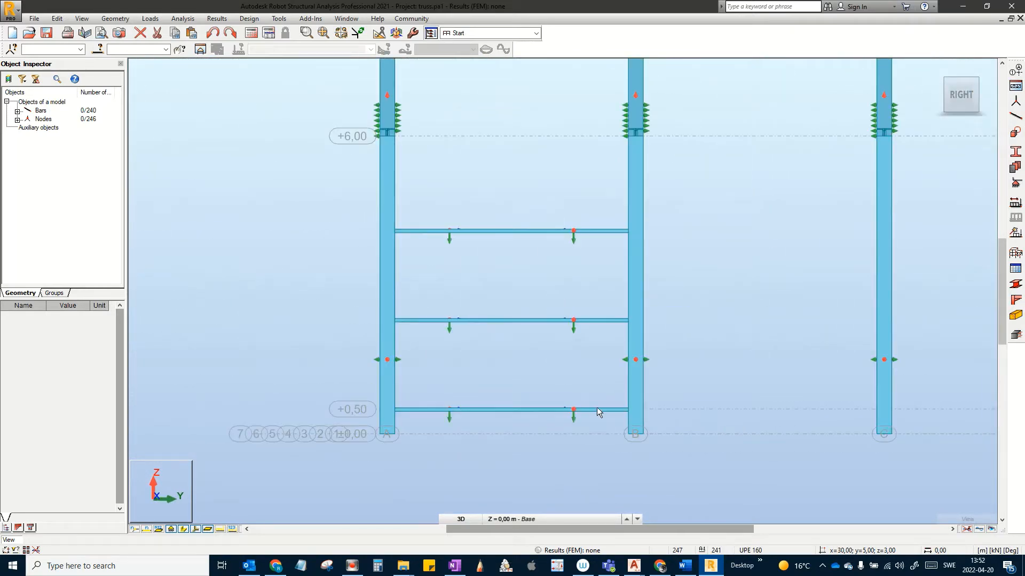
scroll(576, 400, "down", 3)
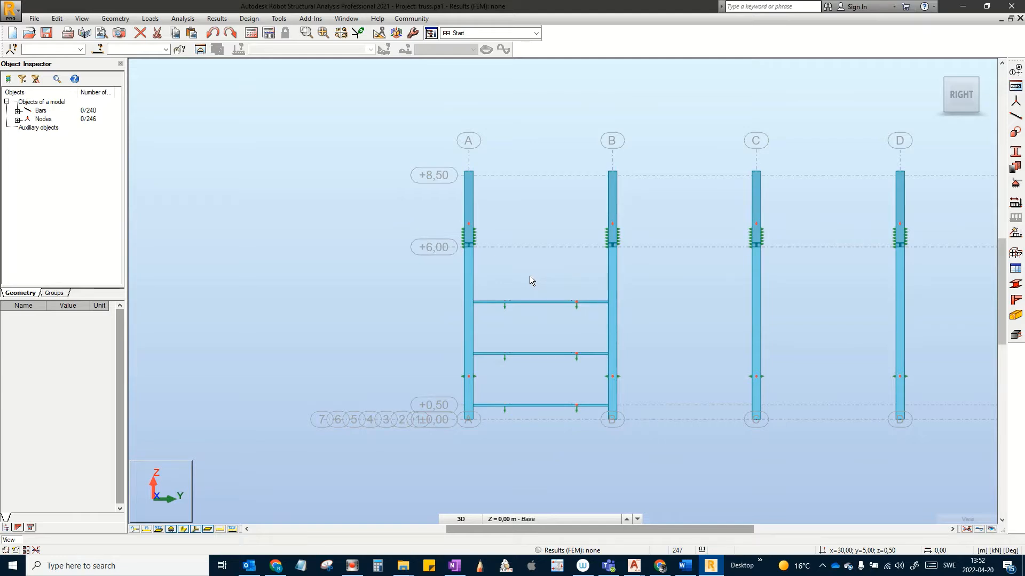
left_click_drag(530, 278, 575, 455)
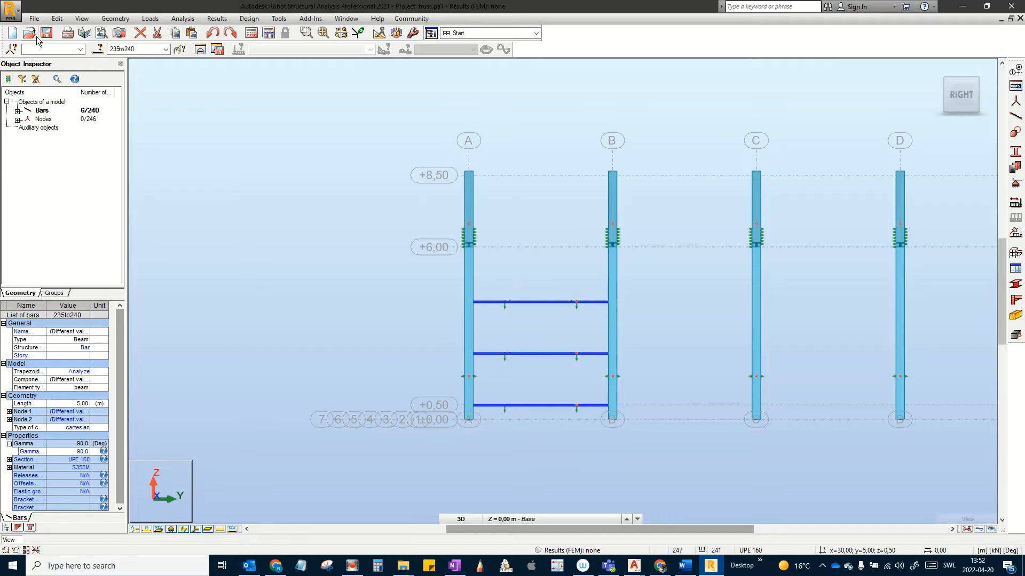
left_click(56, 19)
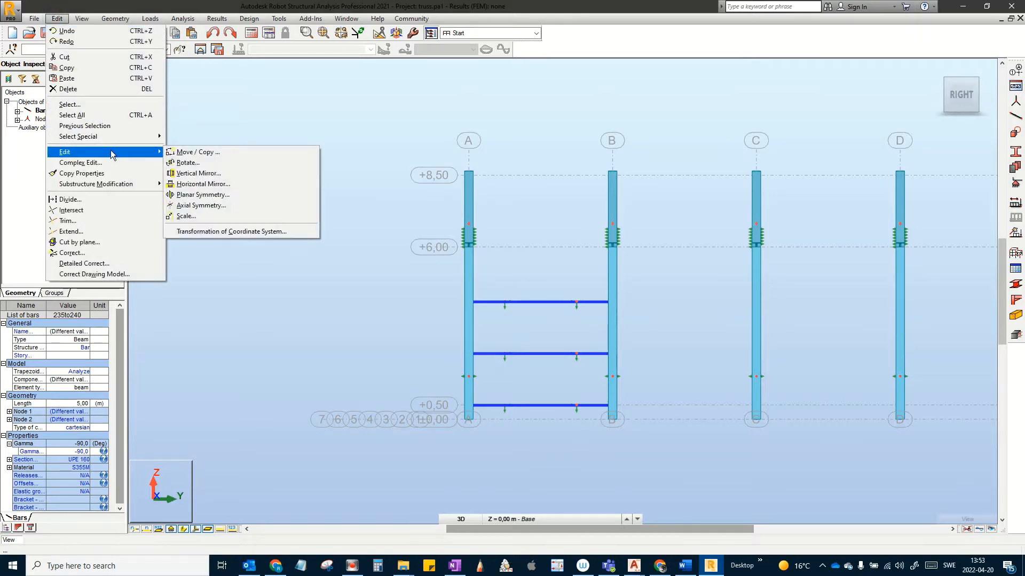
Step: Back in the 3D view, start Move/Copy for the rails with 7 repetitions
left_click(943, 71)
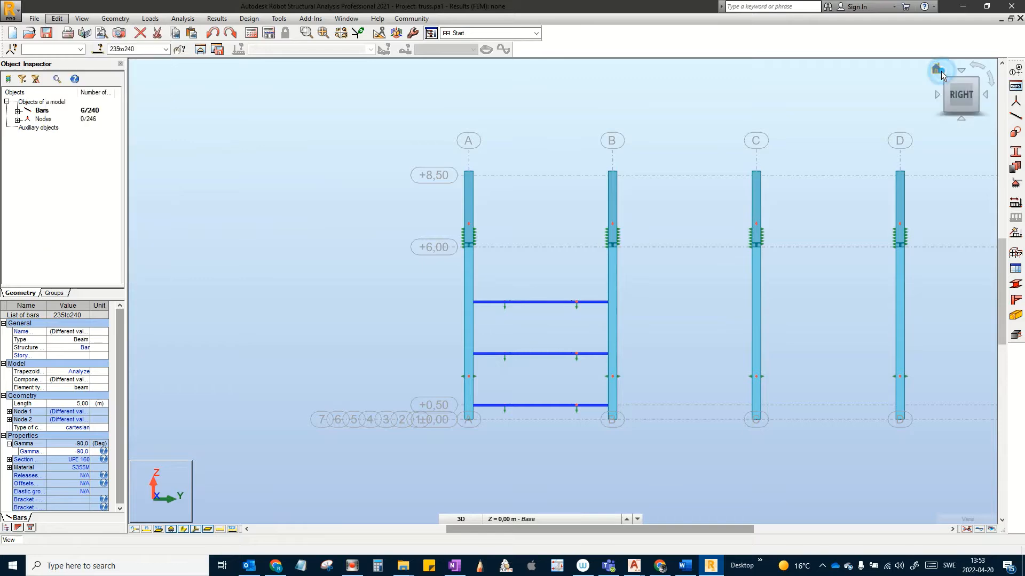
left_click(937, 68)
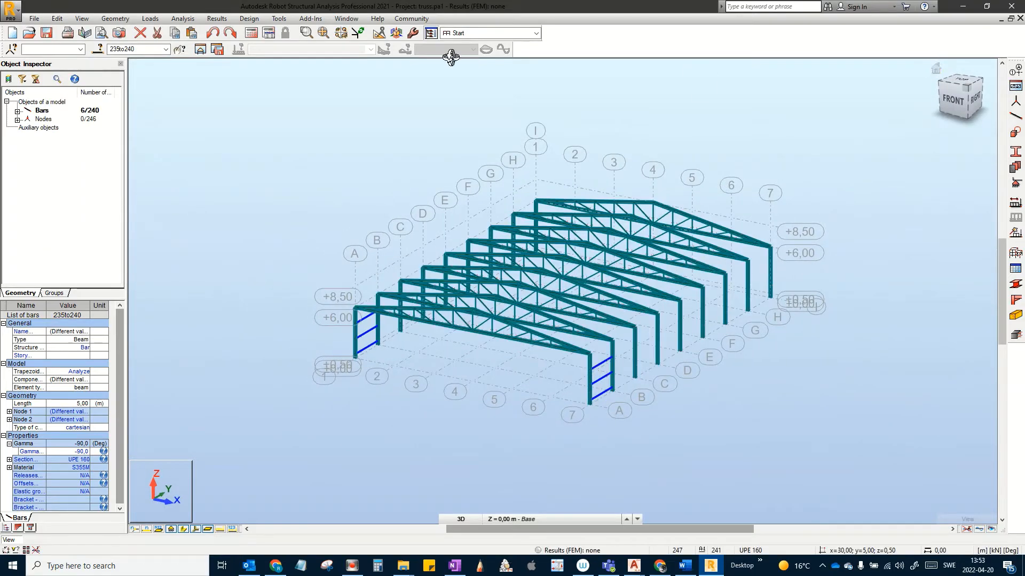
left_click(52, 20)
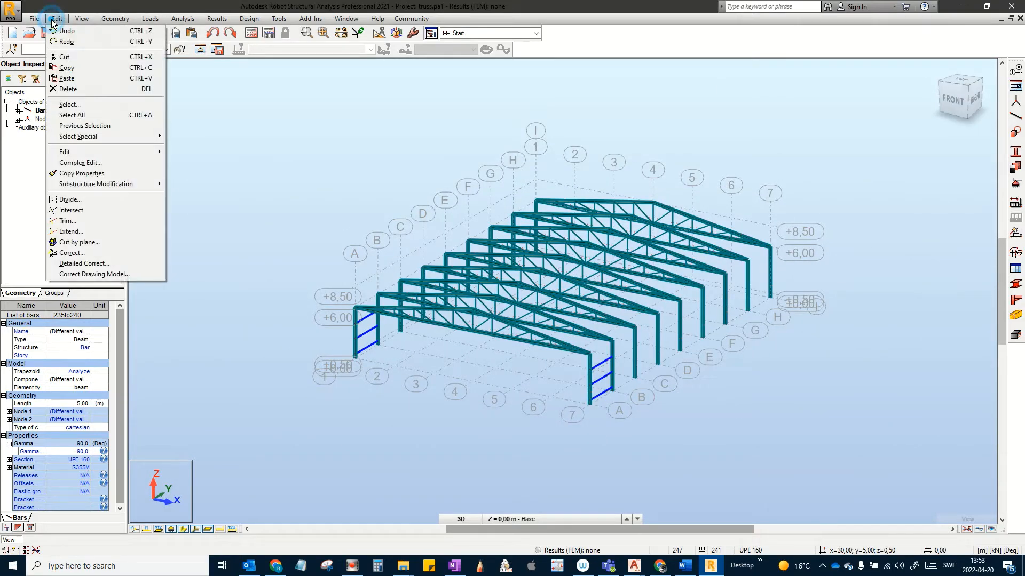
mouse_move(88, 150)
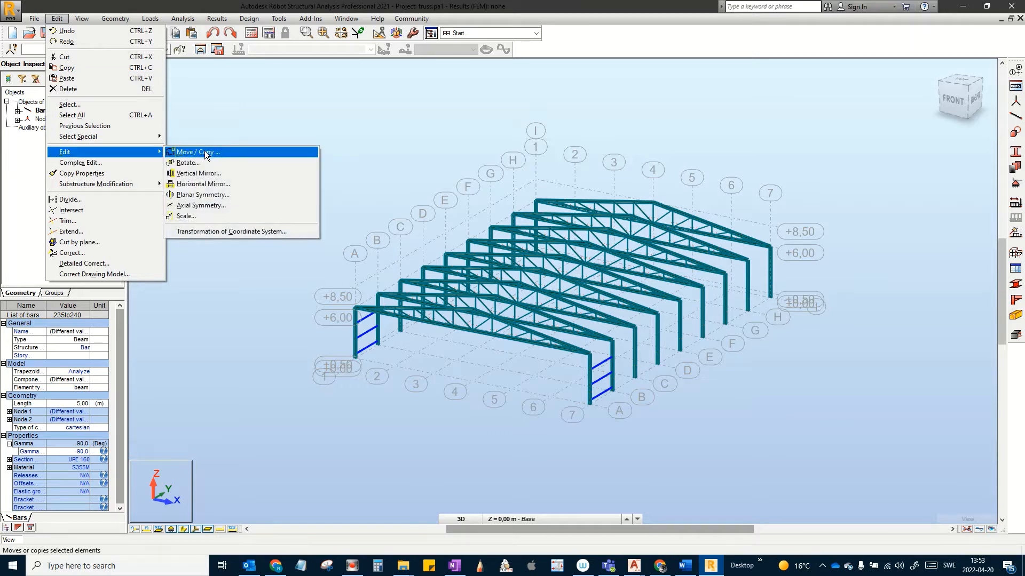
left_click(204, 151)
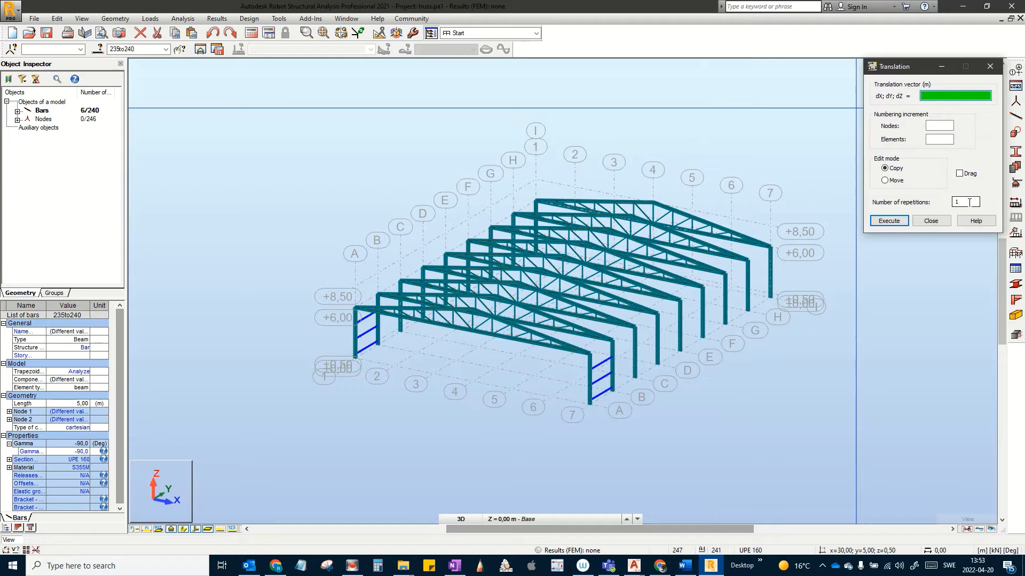
left_click(965, 202)
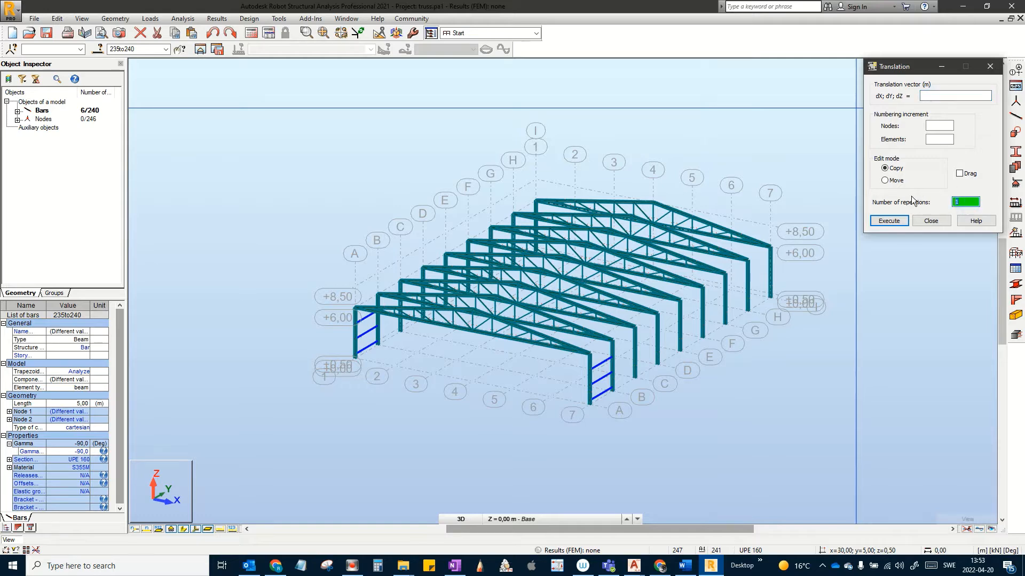
type("7")
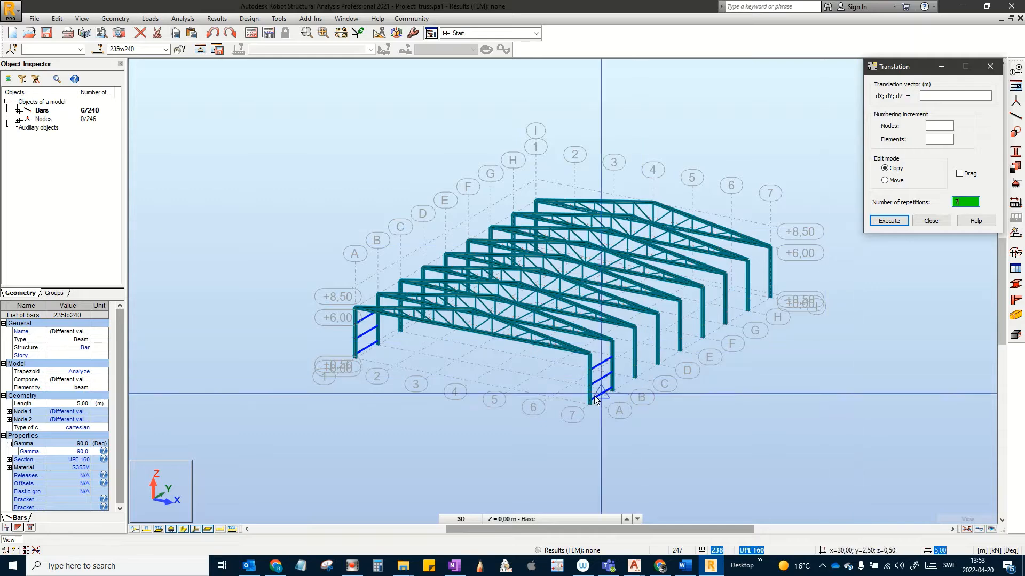
Step: Pick the 5 m vector from node B to node C to copy the rails into every bay
scroll(611, 395, "up", 5)
scroll(611, 395, "up", 2)
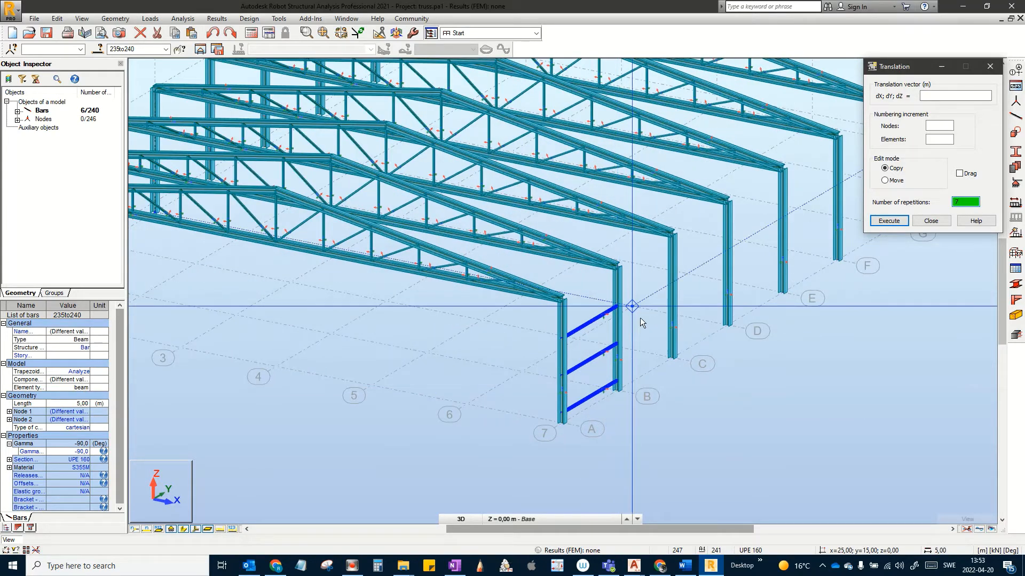
left_click(617, 396)
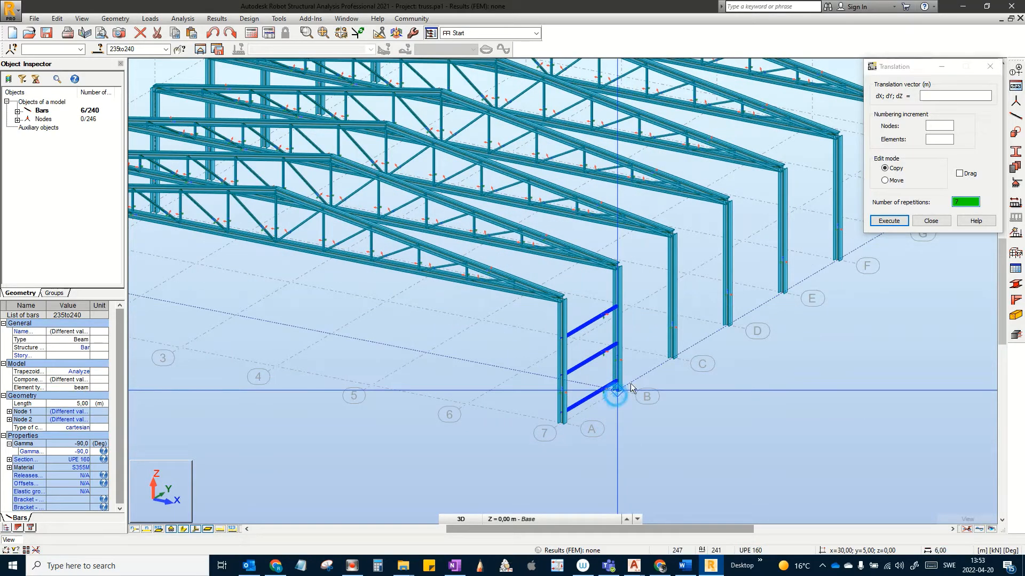
left_click(669, 360)
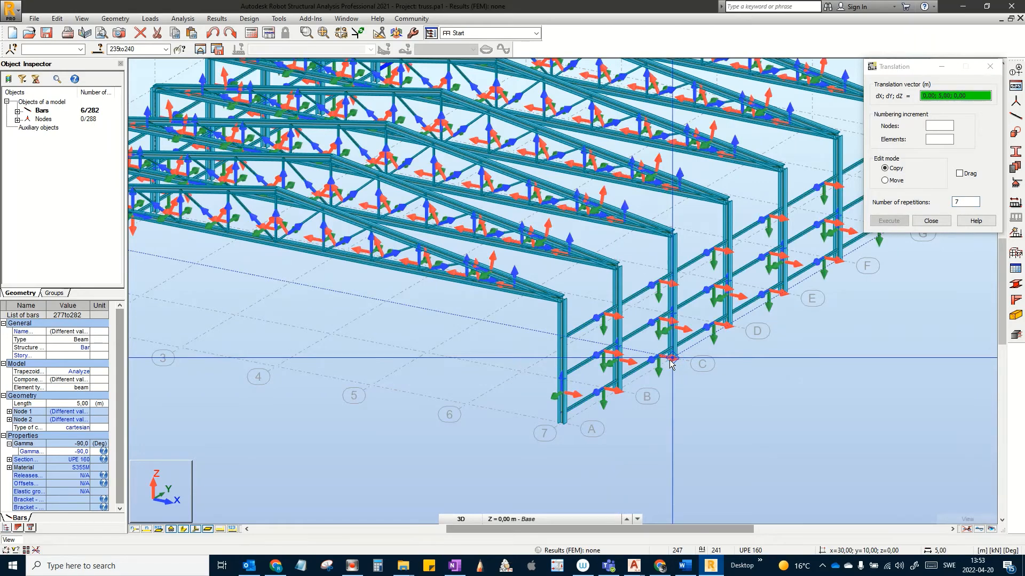
scroll(582, 433, "down", 4)
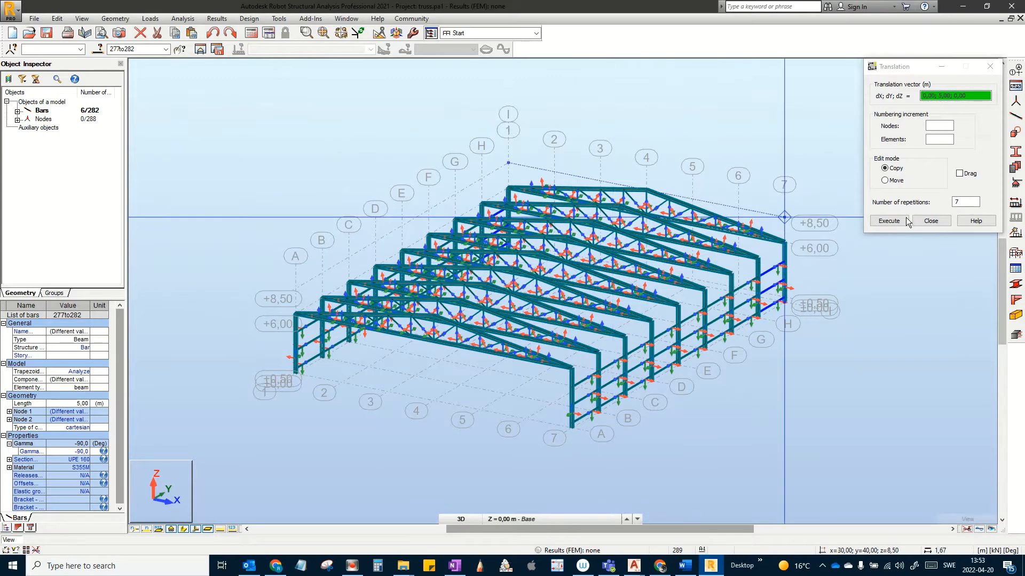
left_click(930, 221)
mouse_move(696, 264)
middle_mouse_down()
mouse_move(767, 290)
mouse_move(712, 288)
mouse_move(716, 302)
middle_mouse_up()
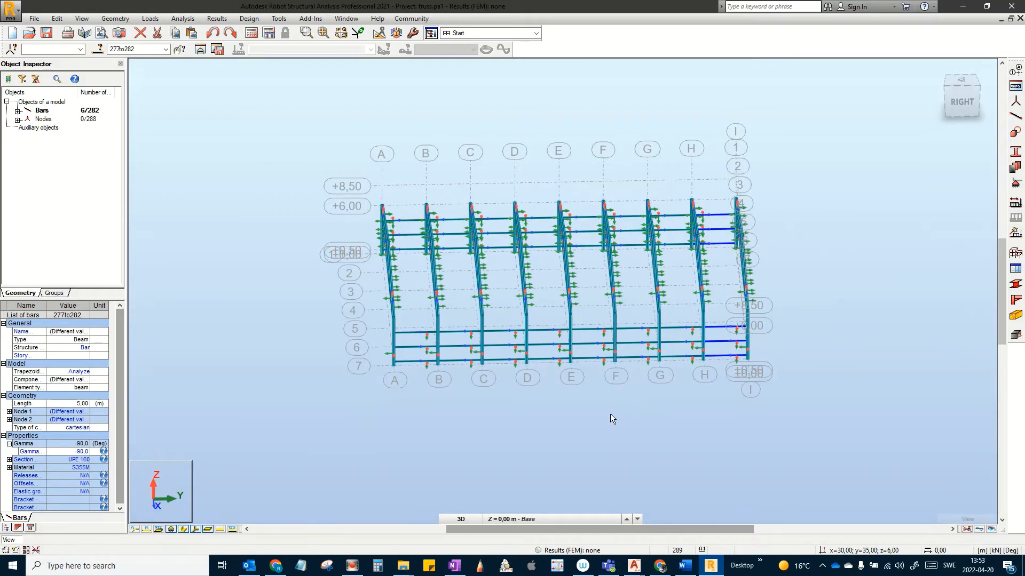
Step: Hide section shapes and local-axis arrows, orbit to a side view, and clear the selection
scroll(610, 414, "up", 2)
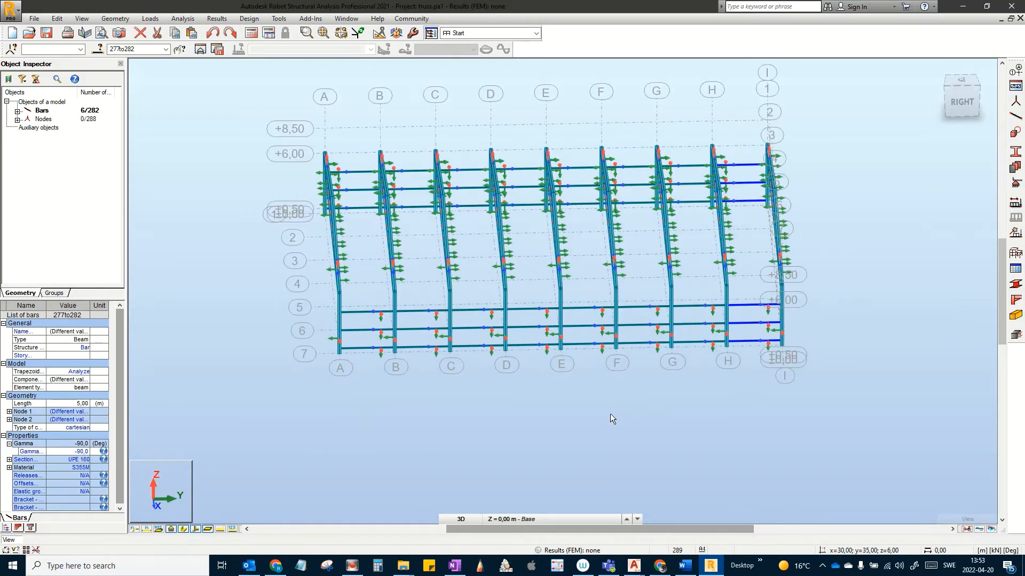
left_click(186, 529)
left_click(196, 529)
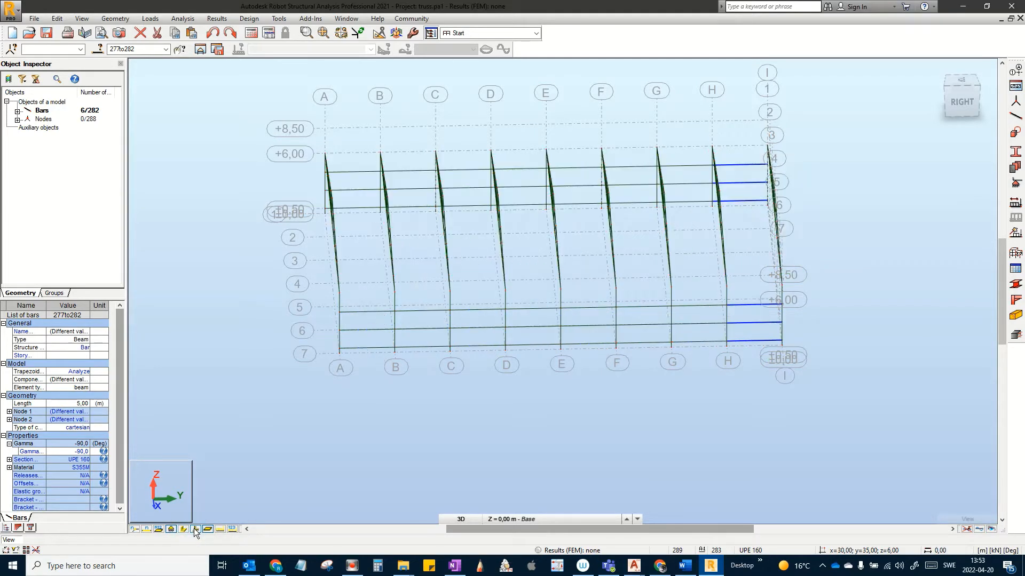
middle_click_drag(333, 404, 463, 409, "shift")
left_click(426, 397)
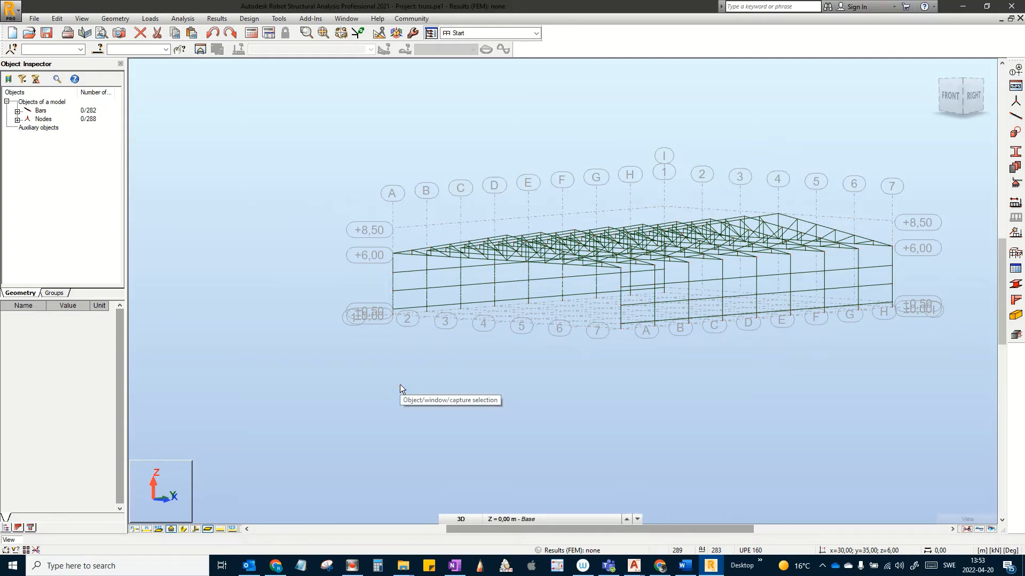
middle_click_drag(411, 385, 363, 407)
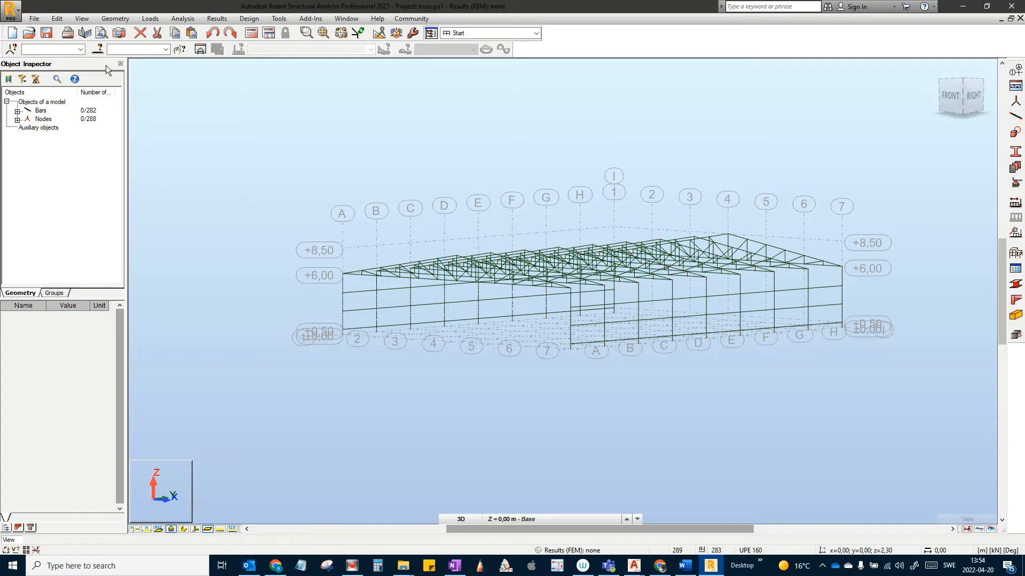
Step: Select all UPE 160 bars by section through the Selection dialog
left_click(100, 51)
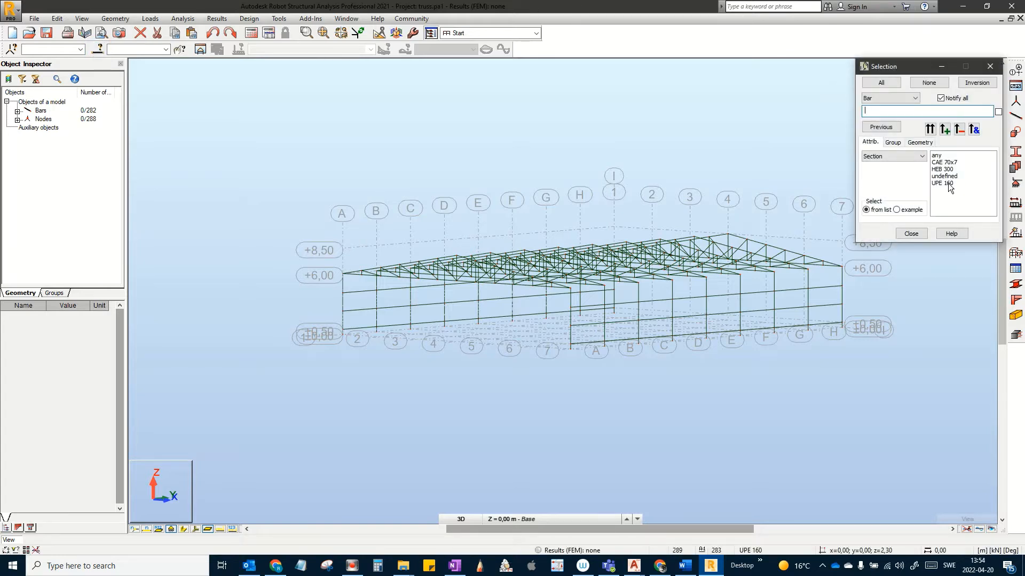
left_click(947, 184)
left_click(927, 129)
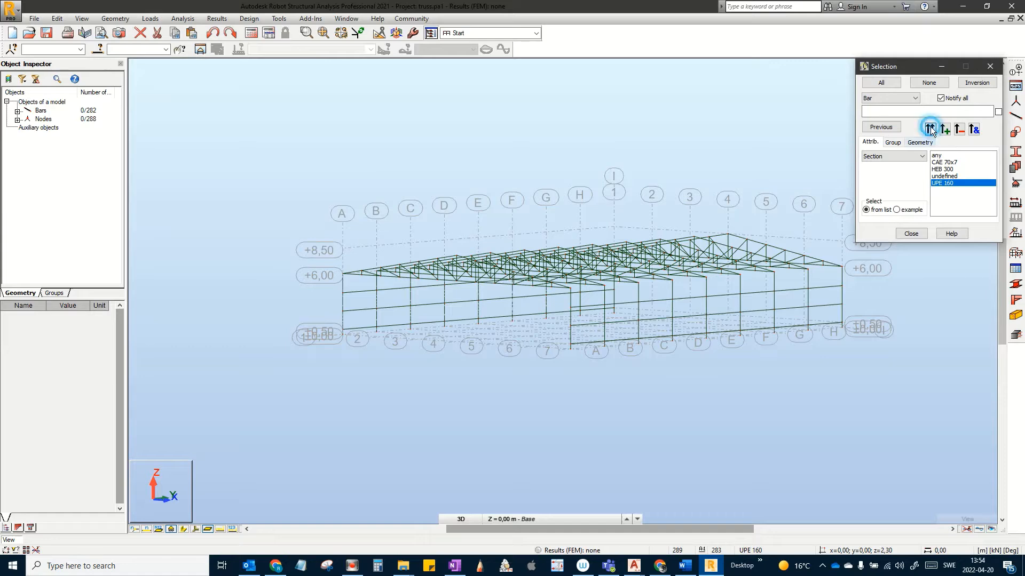
left_click(911, 233)
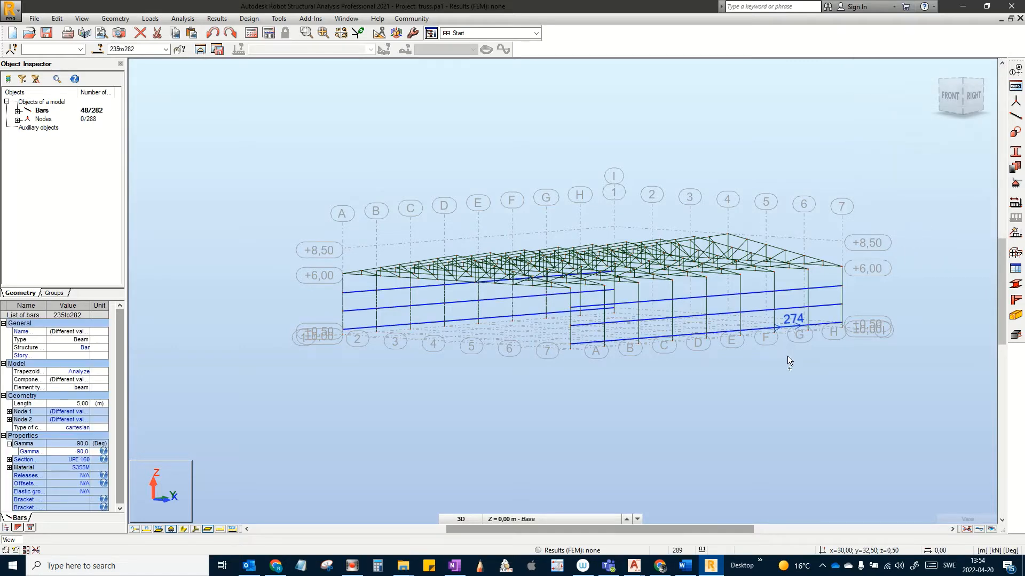
middle_click_drag(787, 355, 797, 367, "shift")
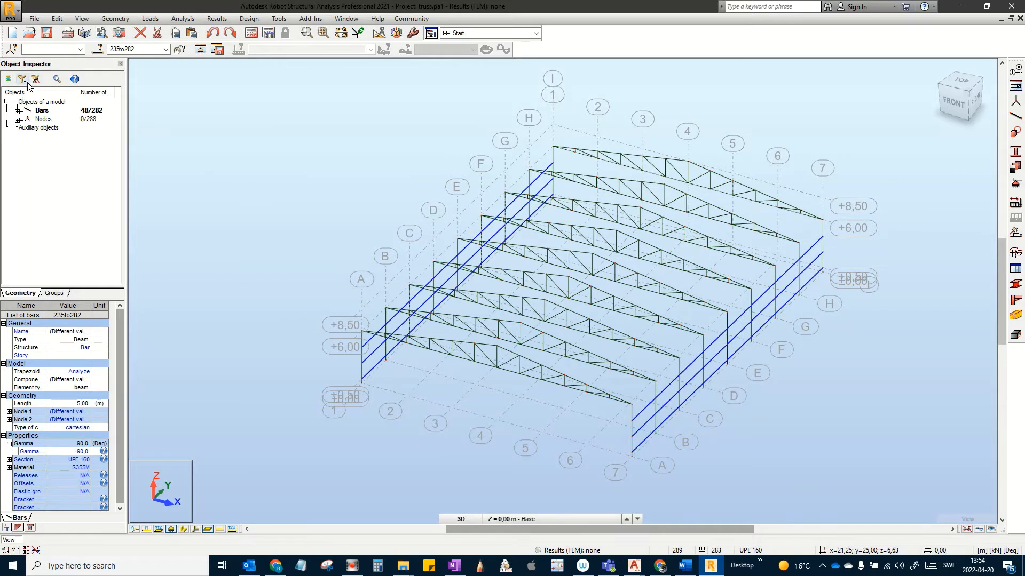
Step: Create a bar group from the selection named 'Side Rails Longside' and clear the selection
left_click(55, 294)
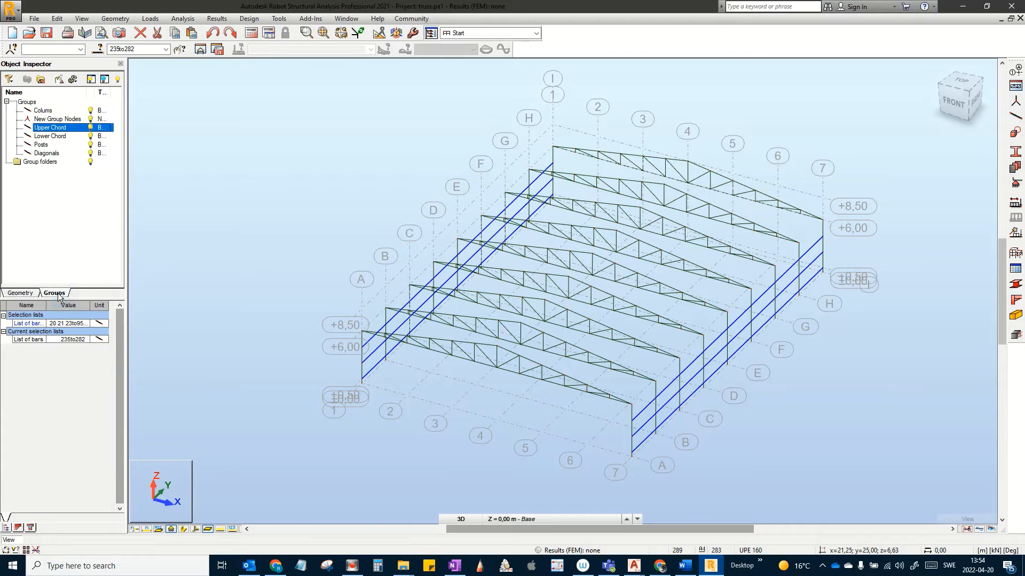
left_click(39, 81)
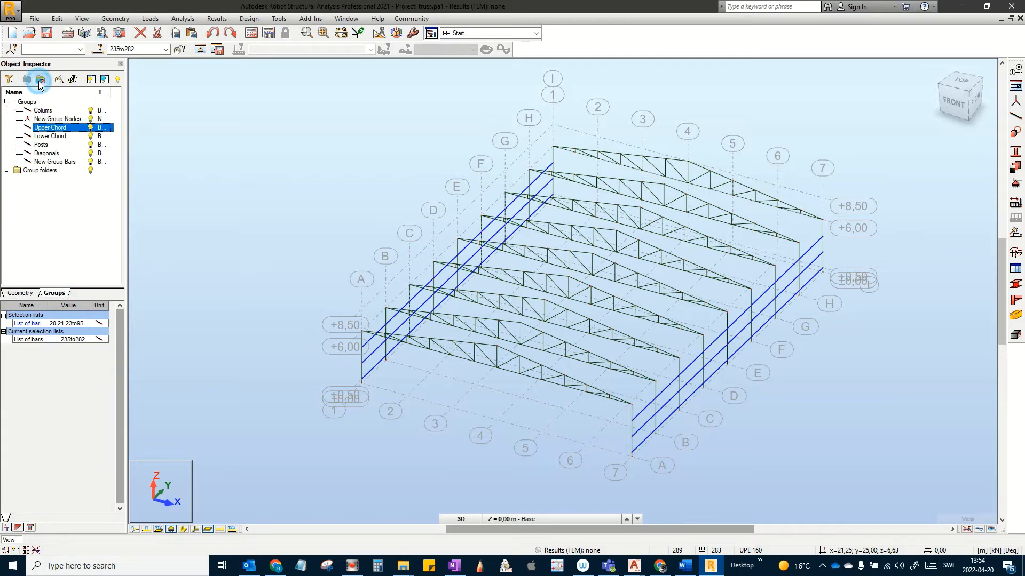
left_click(48, 163)
right_click(48, 163)
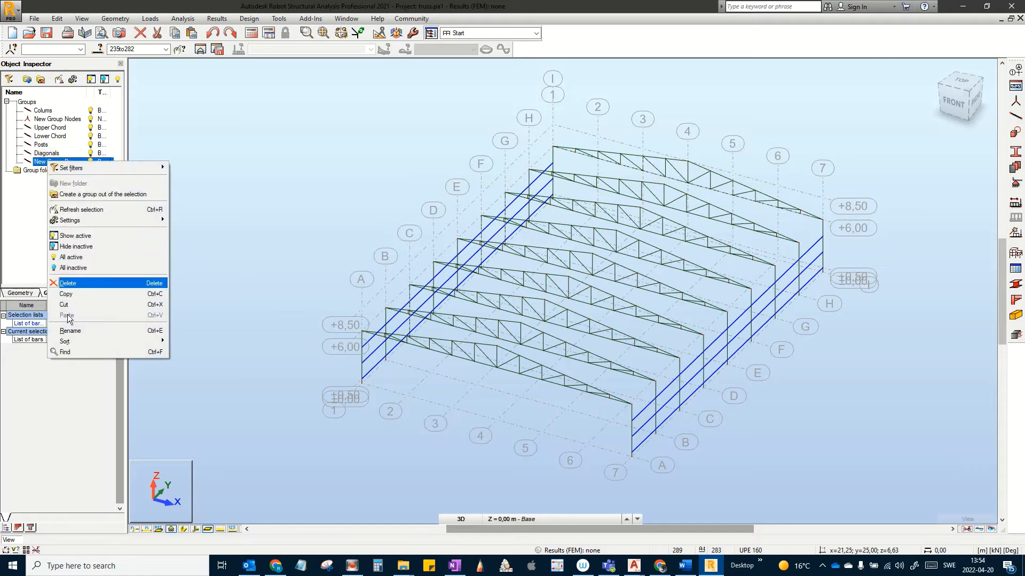
left_click(69, 332)
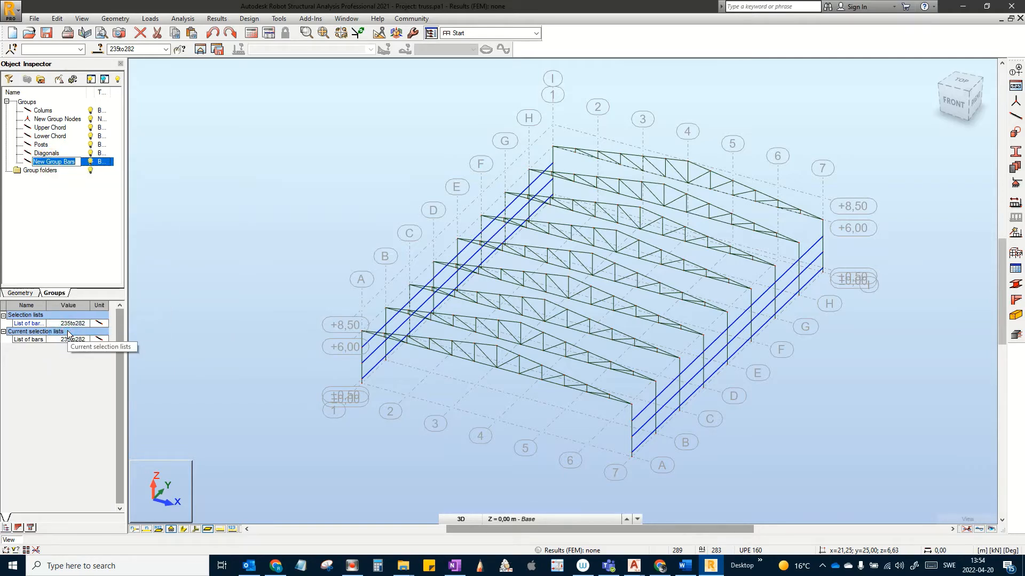
type("Side Rails Lo")
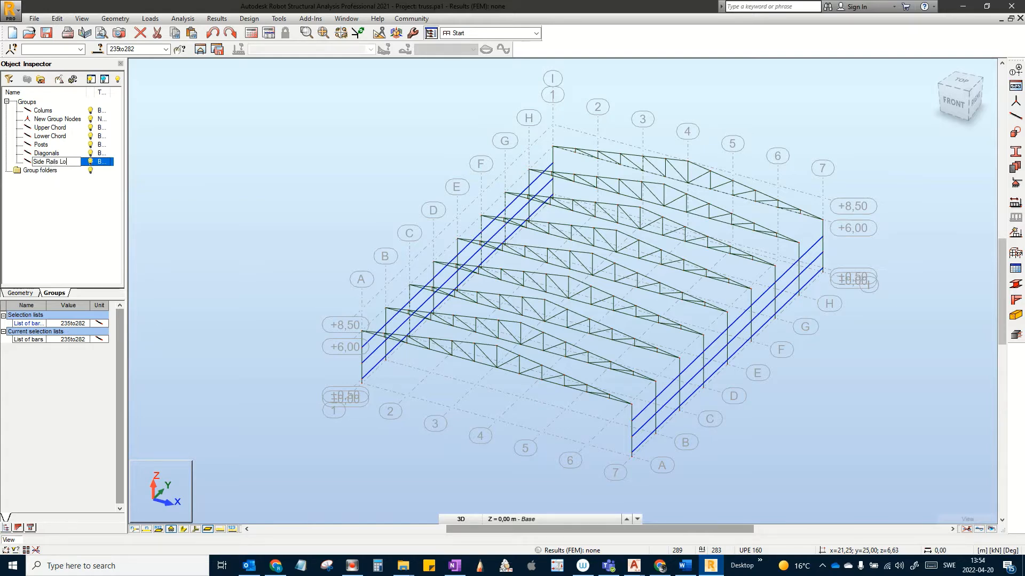
type("ngside")
key("Return")
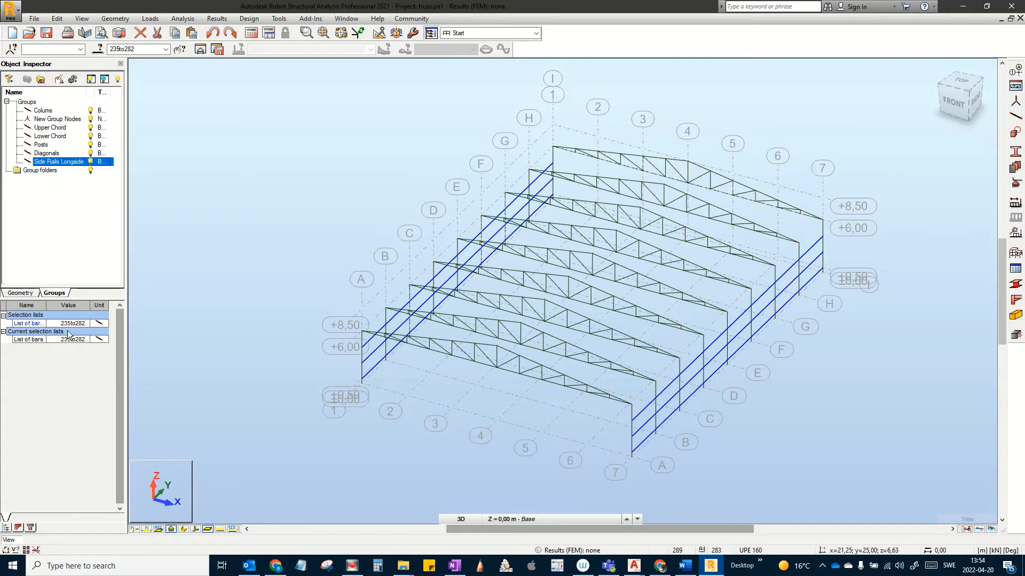
left_click(316, 293)
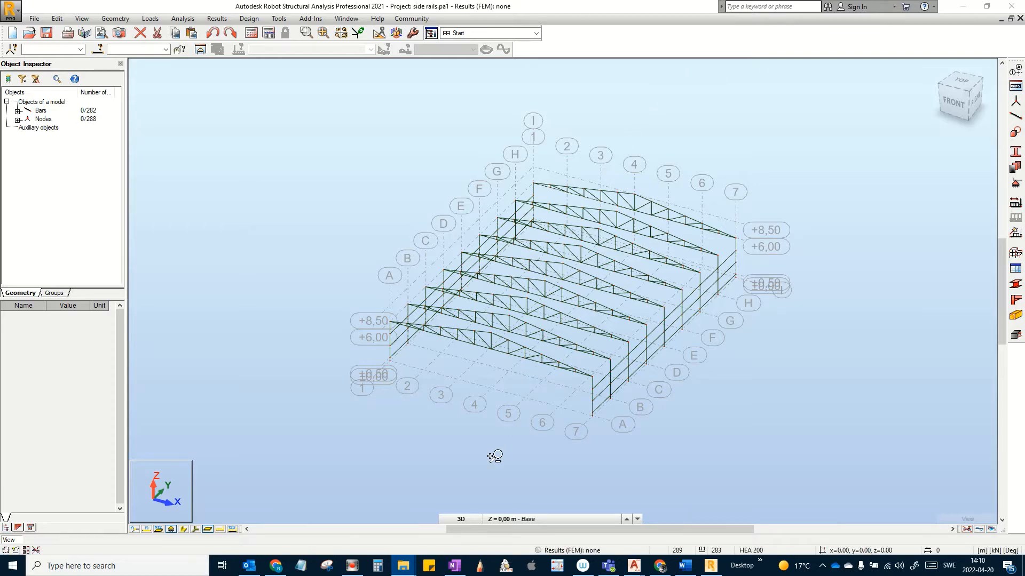
Step: Switch to the flat XZ front elevation zoomed on the gable truss
middle_click_drag(487, 484, 536, 421)
scroll(535, 421, "up", 2)
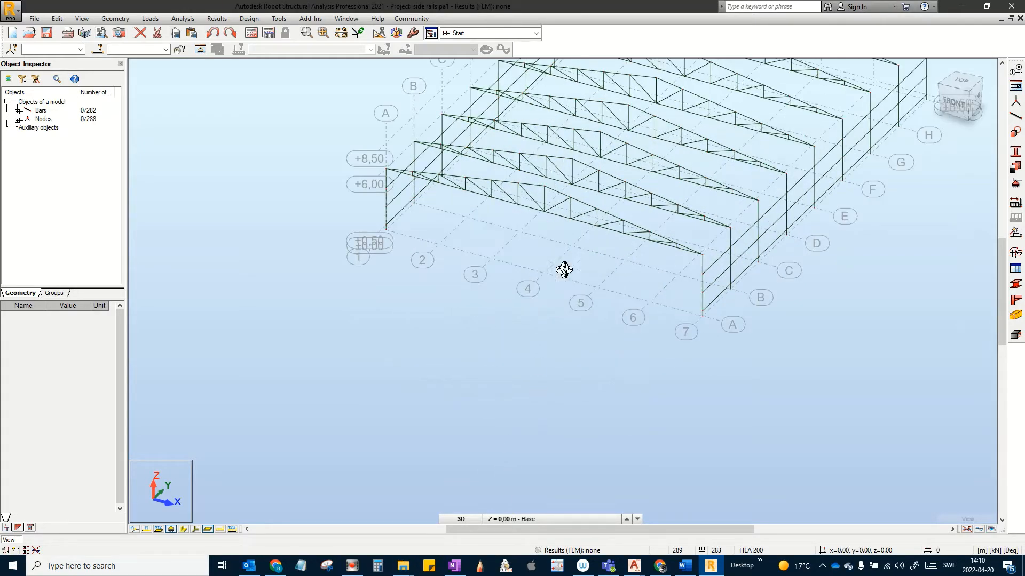
middle_click_drag(505, 300, 456, 409)
left_click(462, 519)
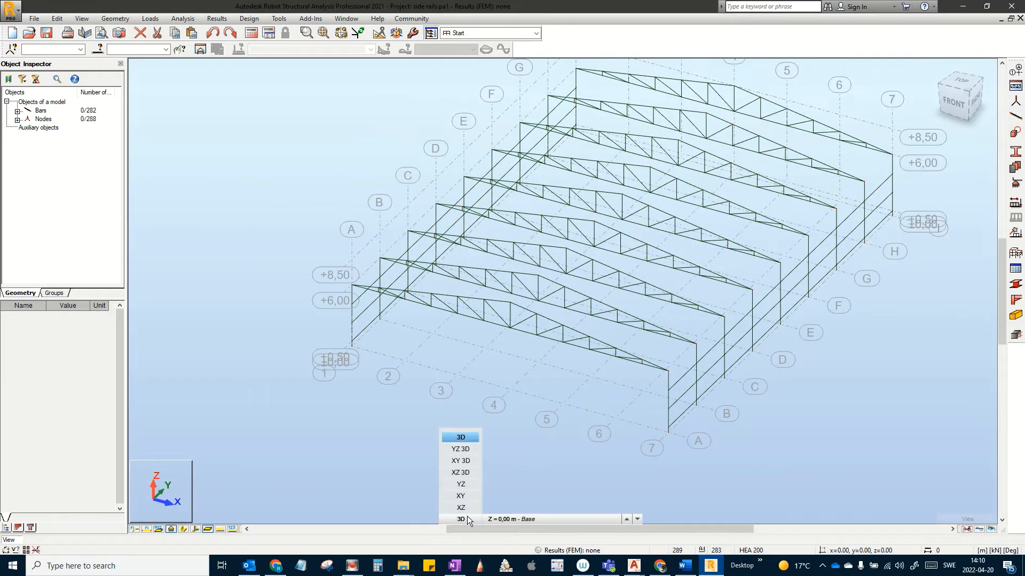
left_click(466, 508)
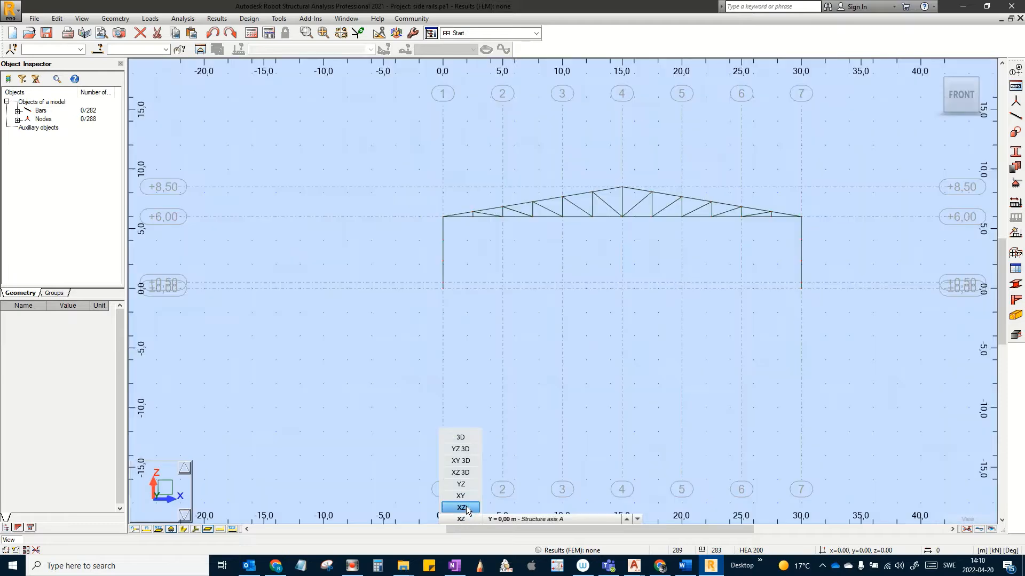
middle_click_drag(534, 228, 409, 289)
scroll(484, 307, "up", 4)
middle_click_drag(494, 305, 552, 304)
scroll(547, 304, "down", 2)
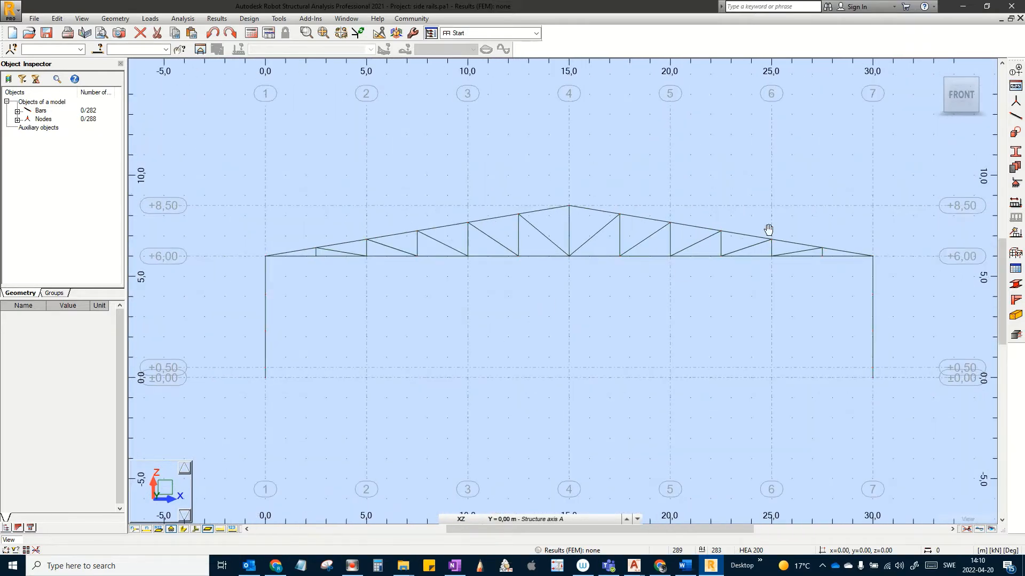
Step: Set new bars to type Column with an HEB 200 section
left_click(1016, 117)
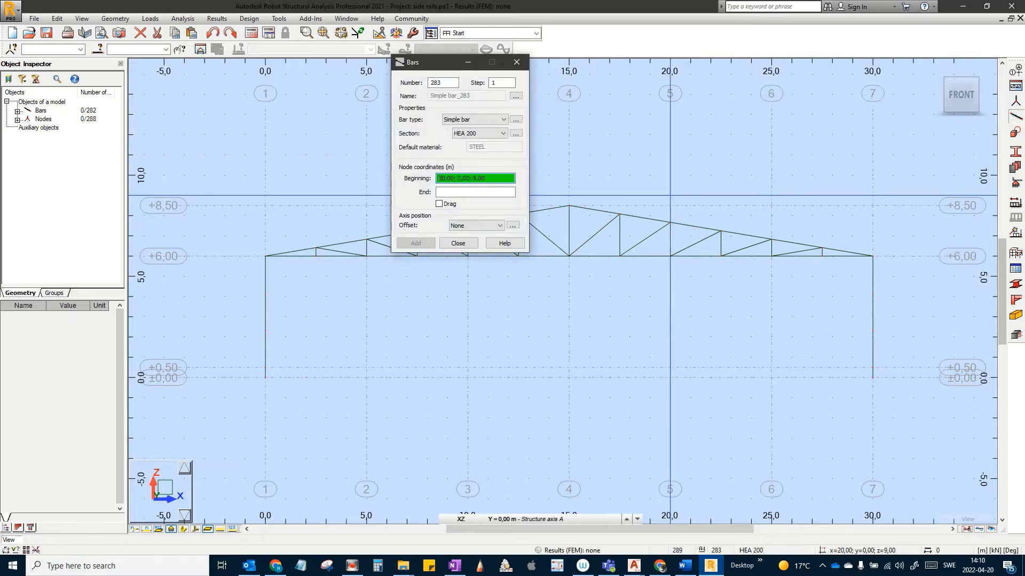
left_click(488, 119)
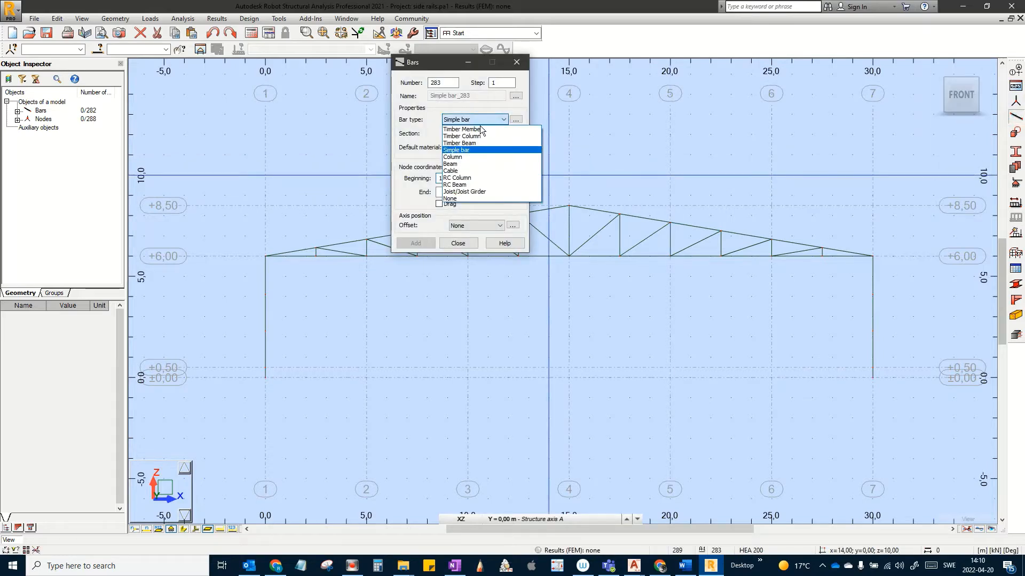
left_click(462, 155)
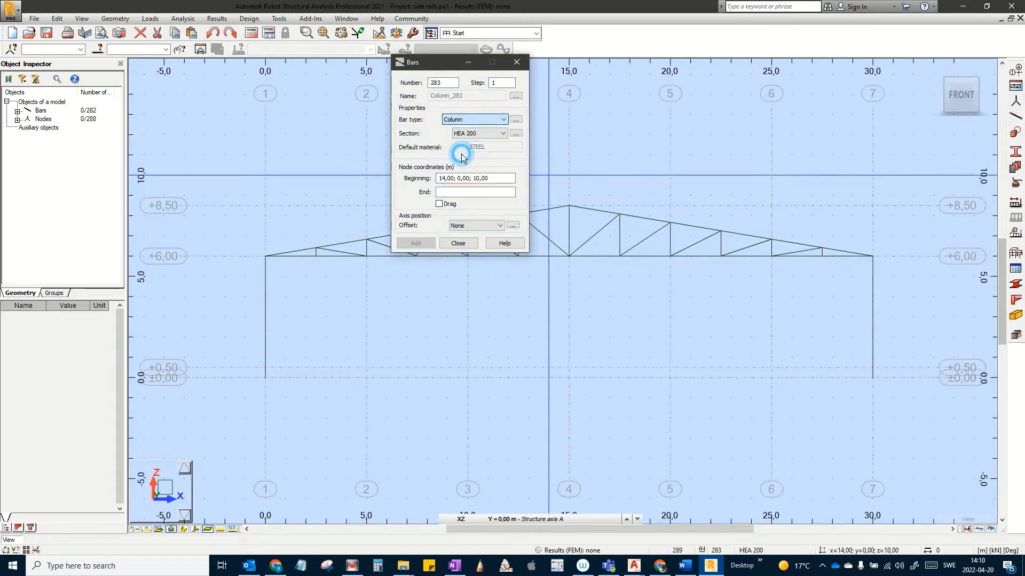
left_click(480, 134)
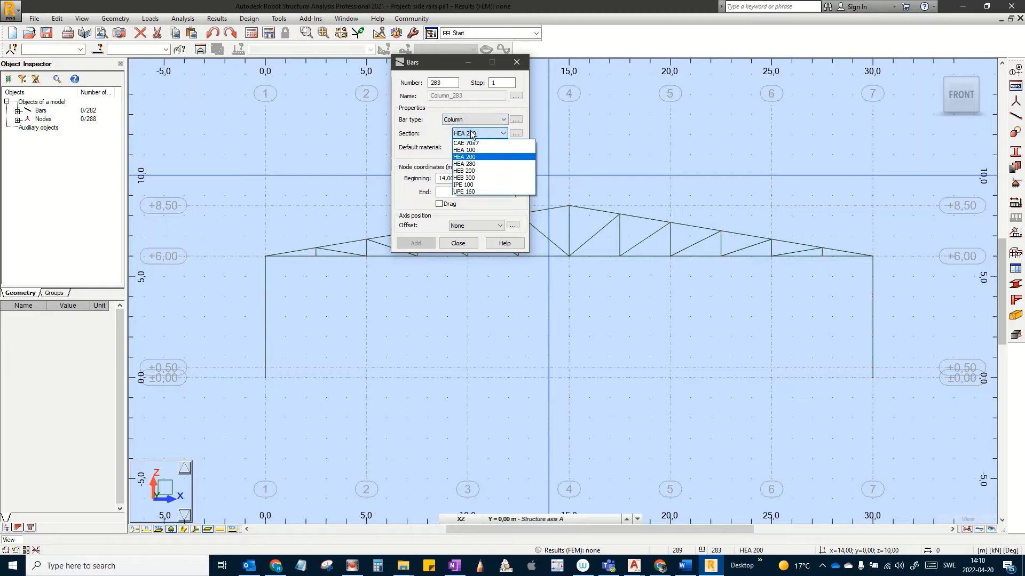
left_click(470, 171)
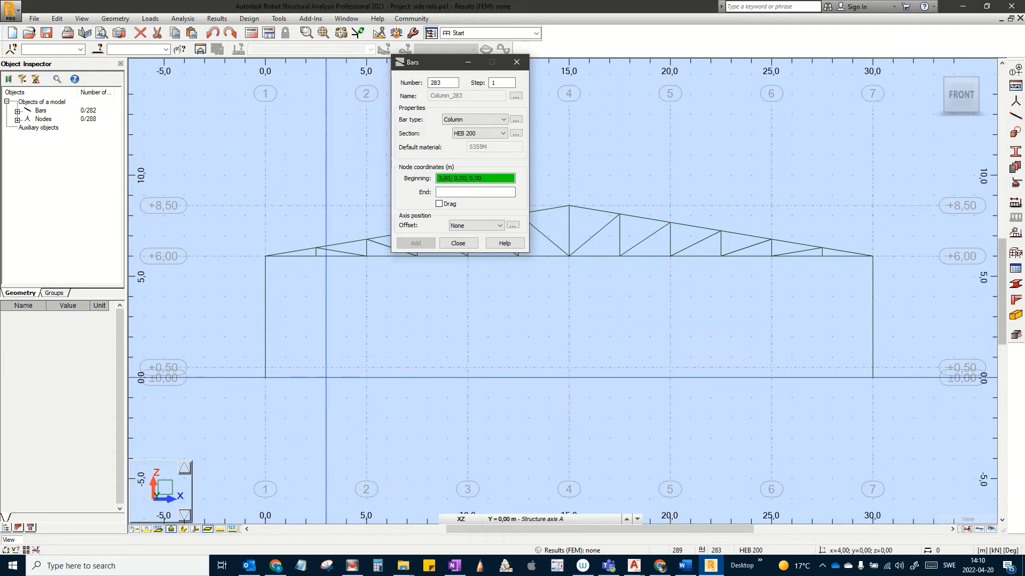
Step: Draw 6 m columns from ground at x 5, 10, 20 and 25, then close the Bars dialog
left_click(366, 377)
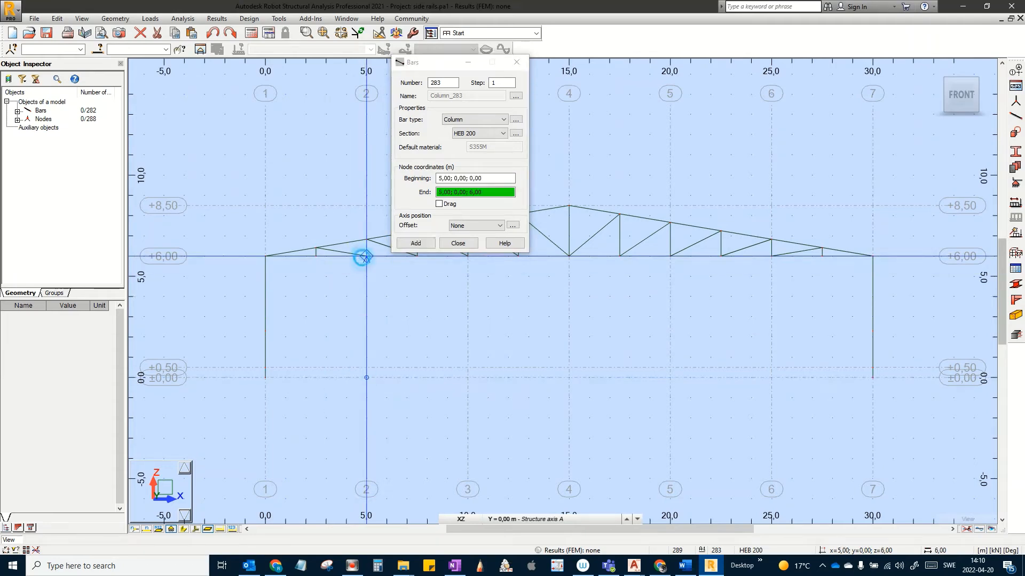
left_click(363, 258)
left_click(468, 378)
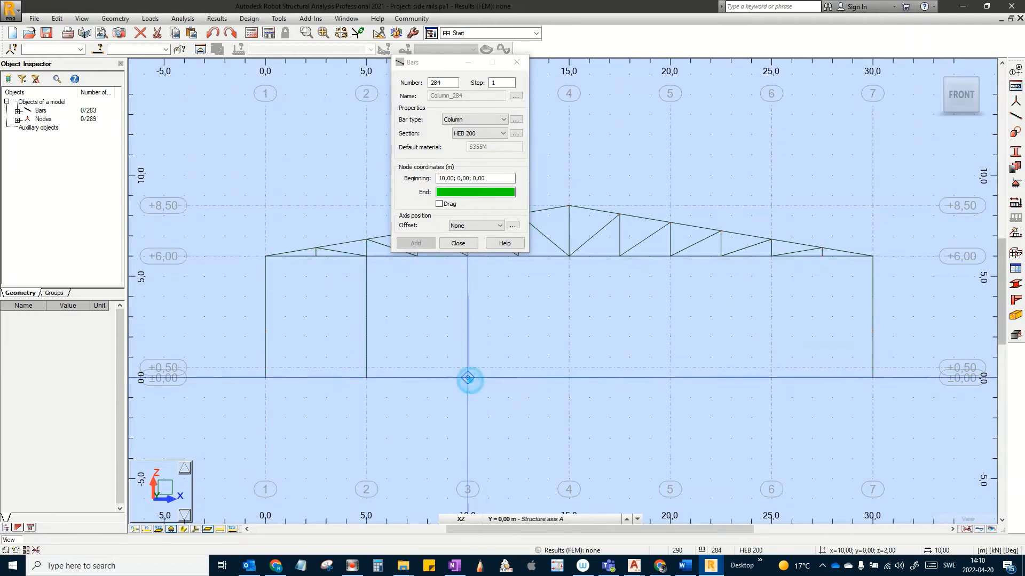
middle_click_drag(470, 344, 467, 428)
left_click(468, 346)
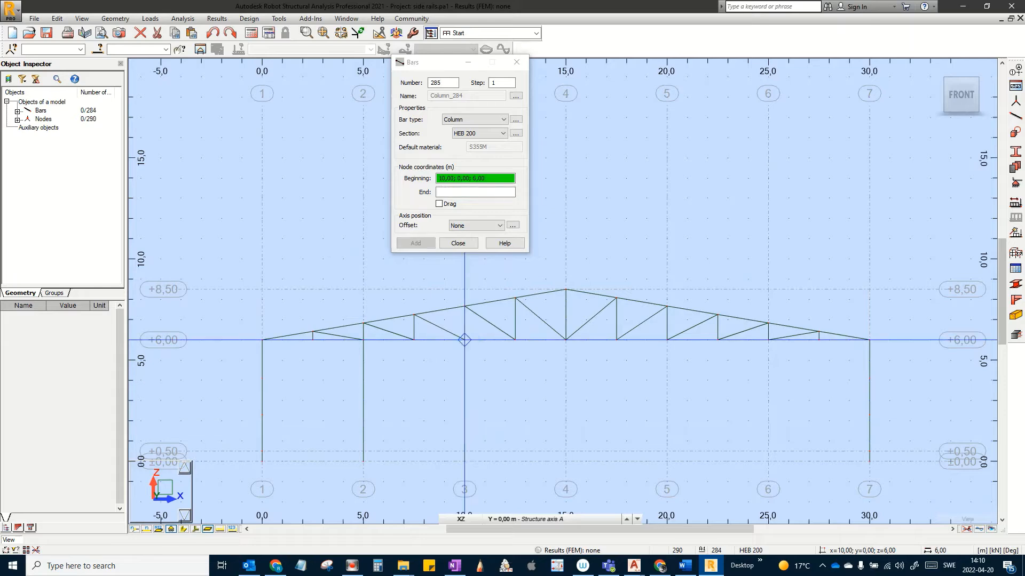
scroll(604, 399, "down", 3)
middle_click_drag(603, 399, 505, 381)
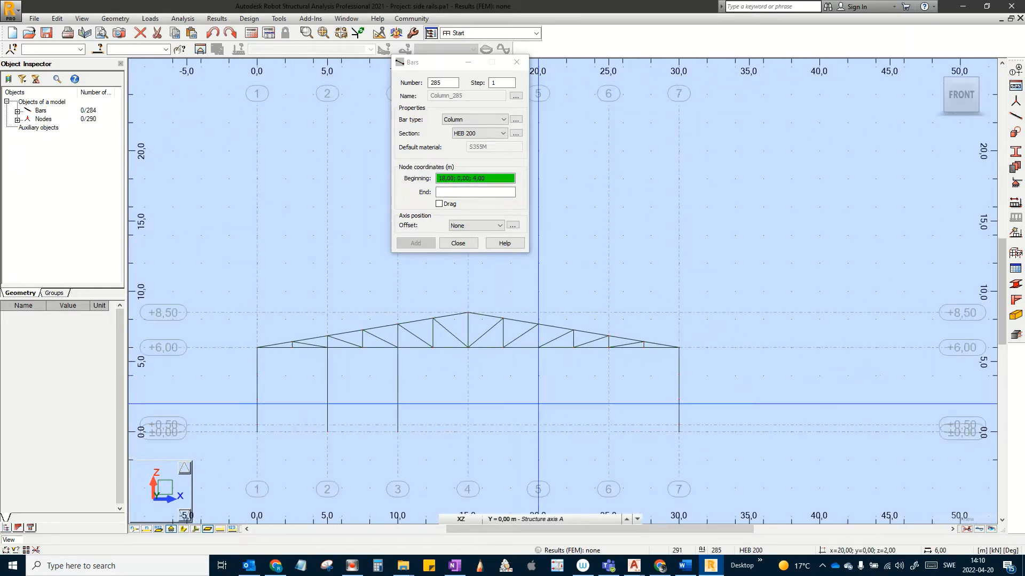
left_click(538, 432)
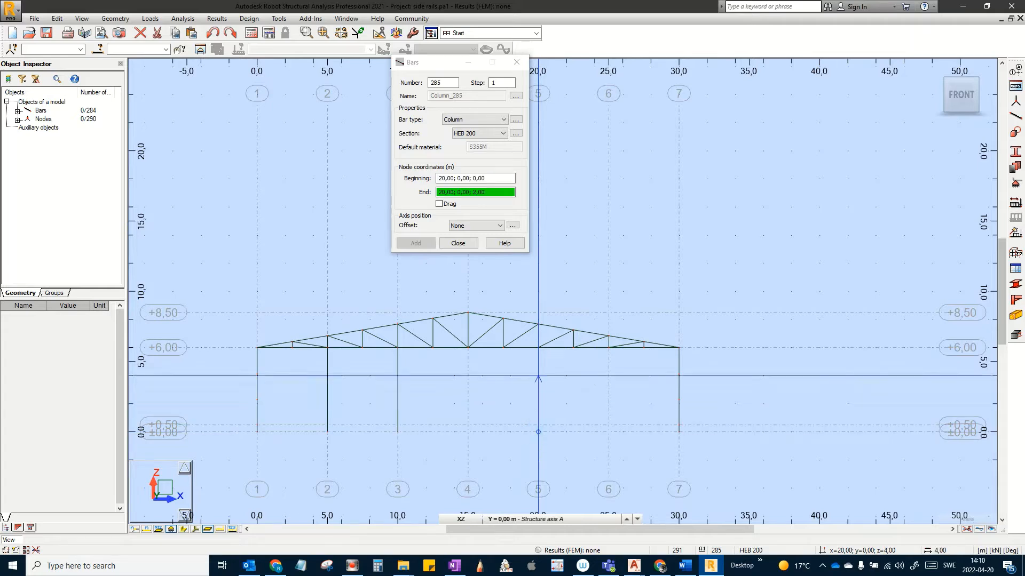
left_click(538, 347)
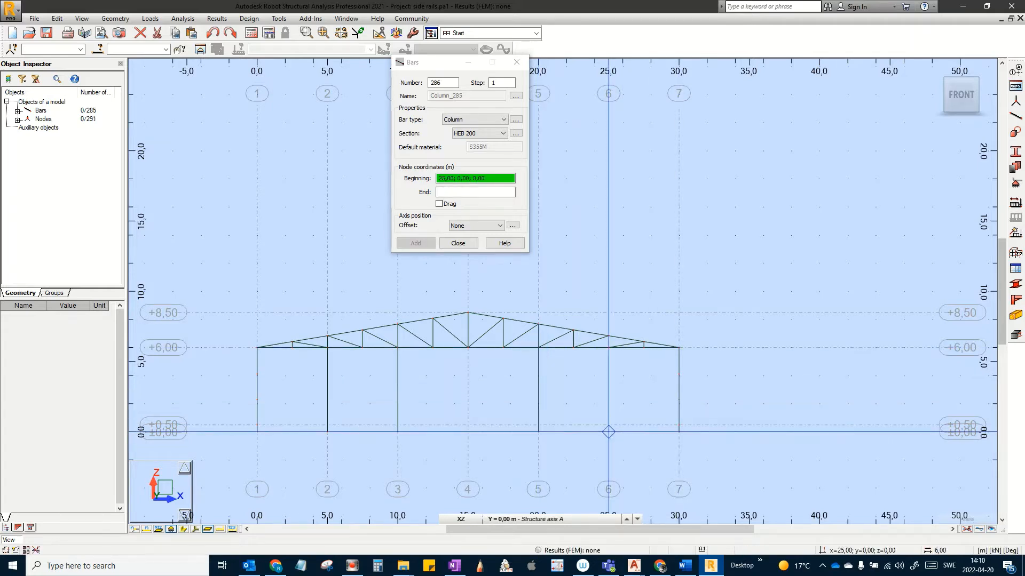
left_click(609, 432)
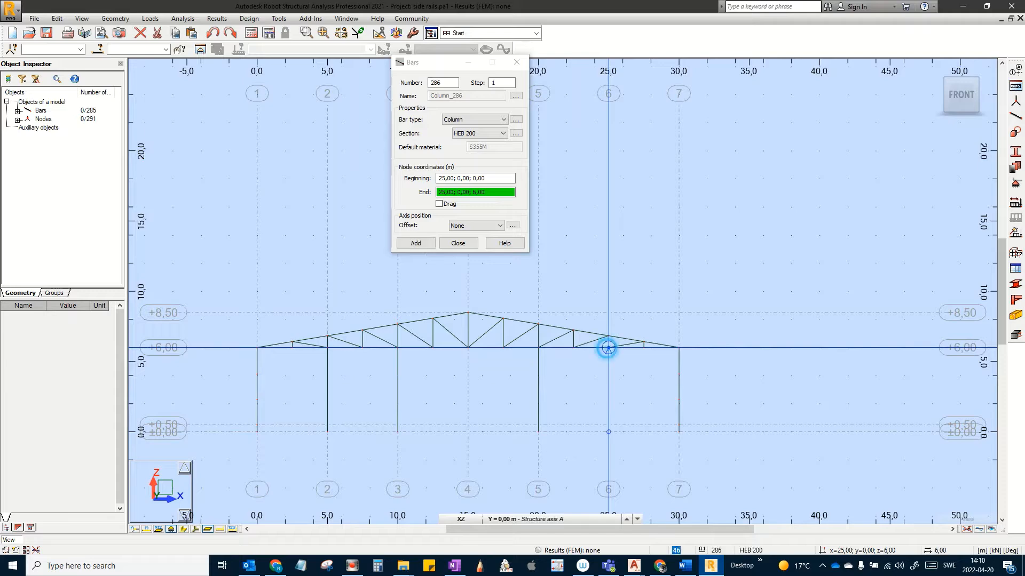
left_click(608, 347)
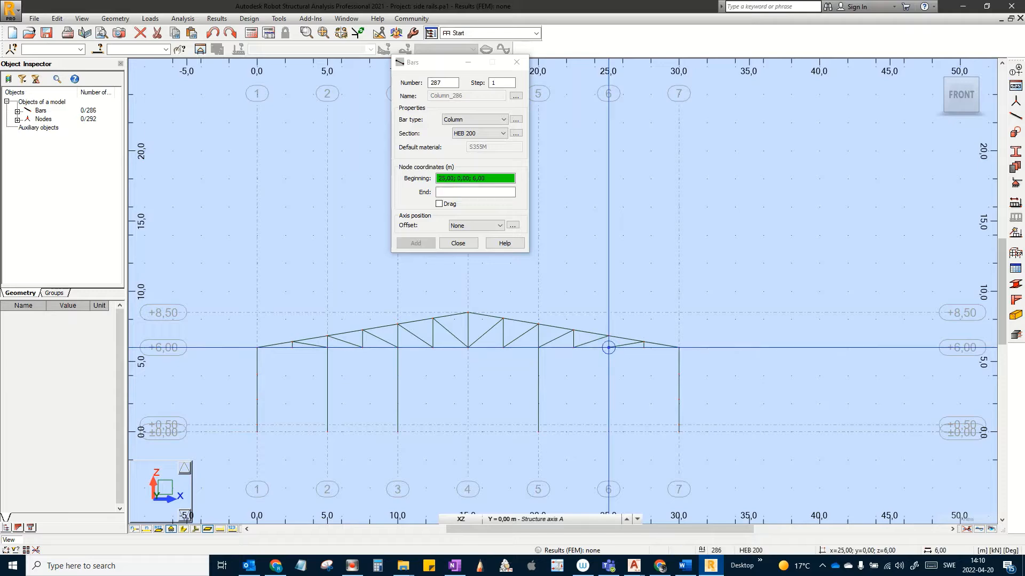
left_click(461, 244)
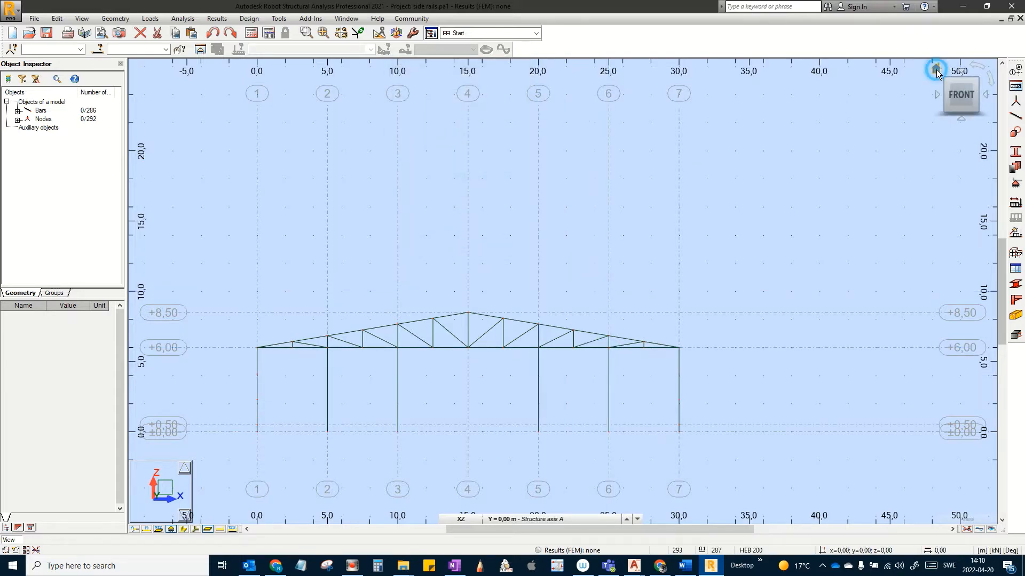
Step: Return to the 3D view and display the bars as solid section shapes
left_click(936, 71)
middle_click_drag(438, 400, 366, 409)
scroll(418, 369, "up", 7)
scroll(366, 410, "down", 2)
right_click_drag(366, 409, 399, 405)
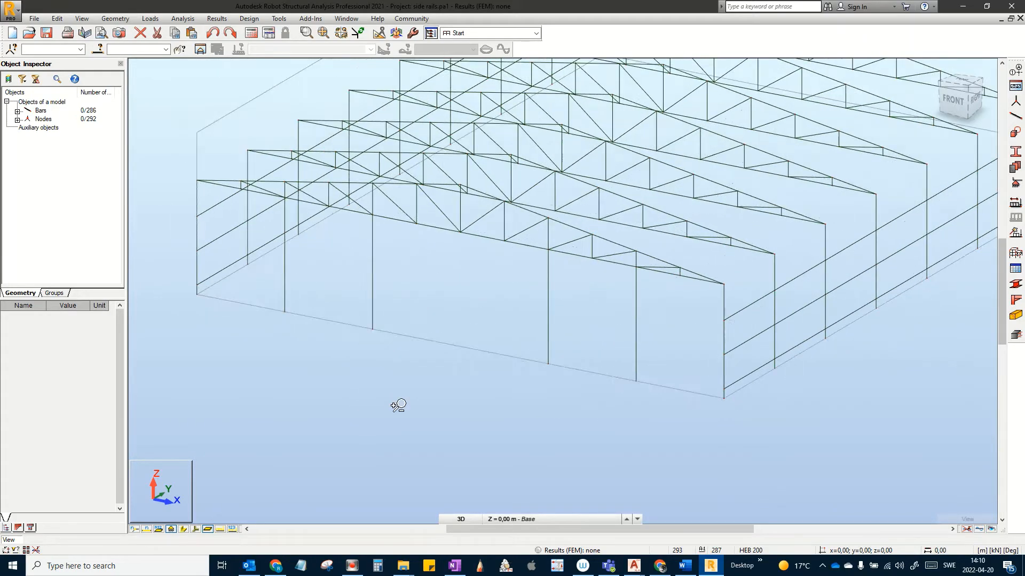
scroll(398, 406, "up", 2)
scroll(421, 400, "down", 4)
scroll(418, 402, "up", 2)
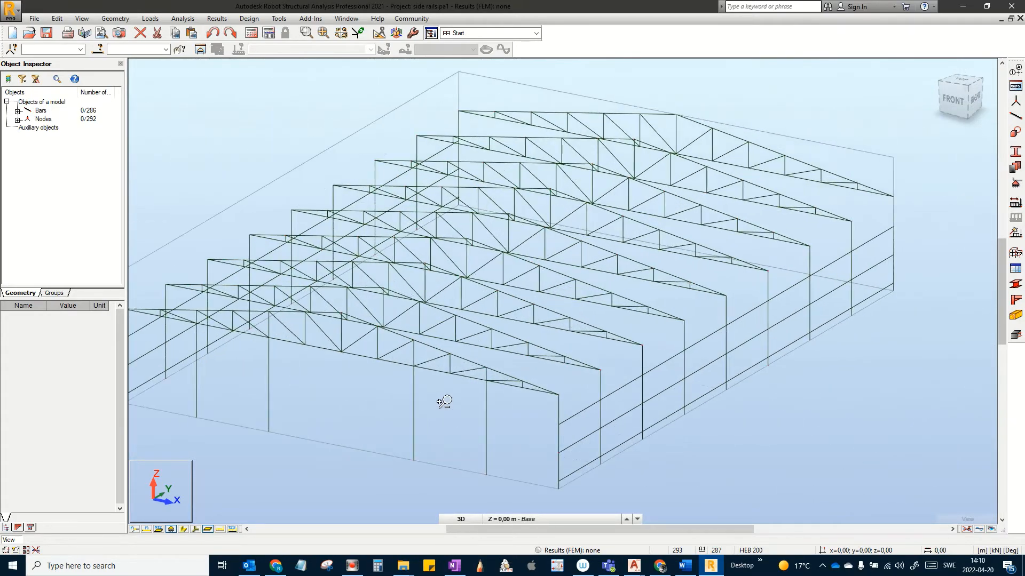
middle_click_drag(443, 402, 453, 384, "shift")
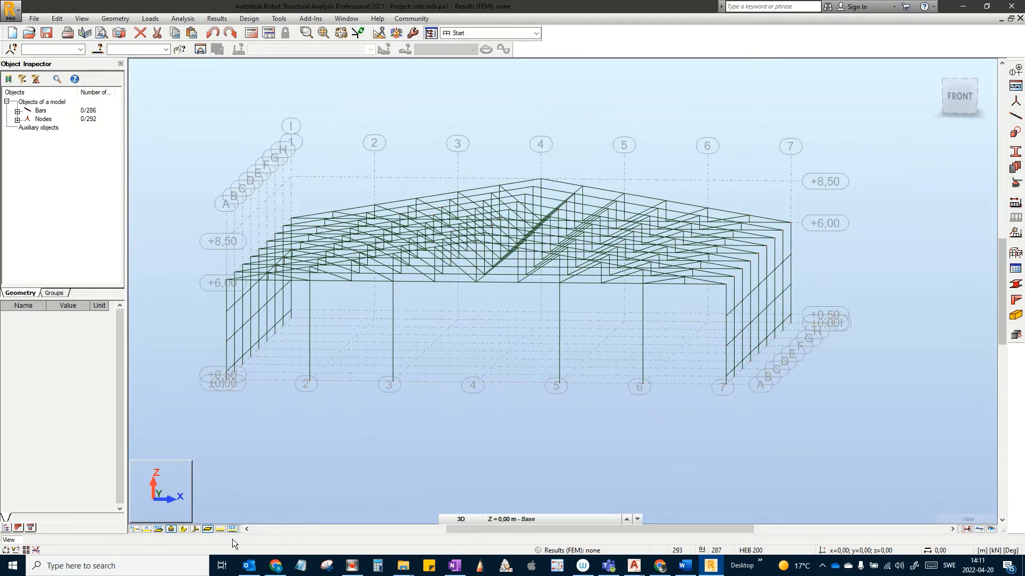
left_click(195, 530)
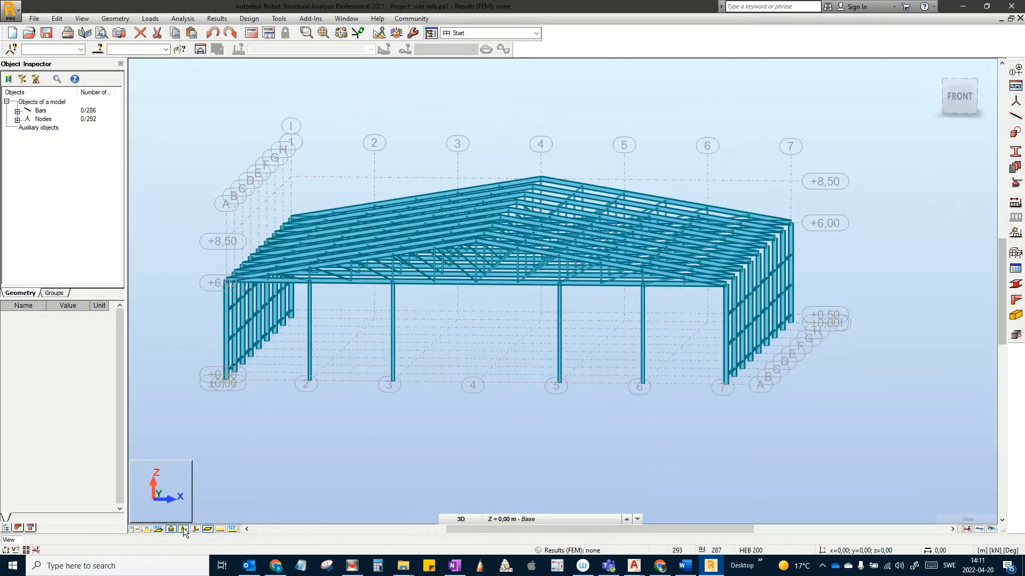
Step: Show local-axis arrows on all bars and window-select the four gable wind columns 283–286
scroll(395, 376, "up", 3)
scroll(415, 375, "down", 3)
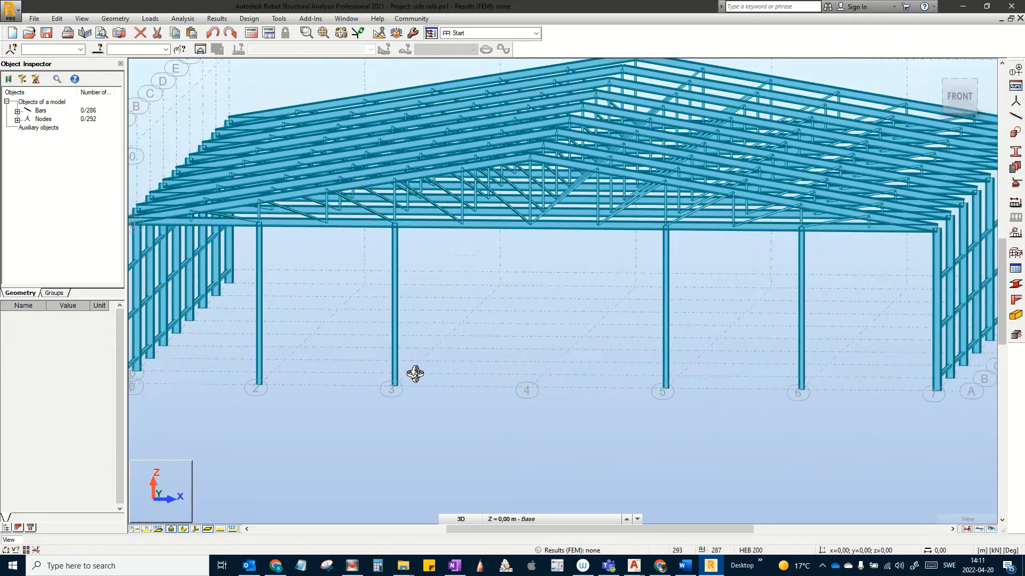
middle_click_drag(415, 375, 442, 375, "shift")
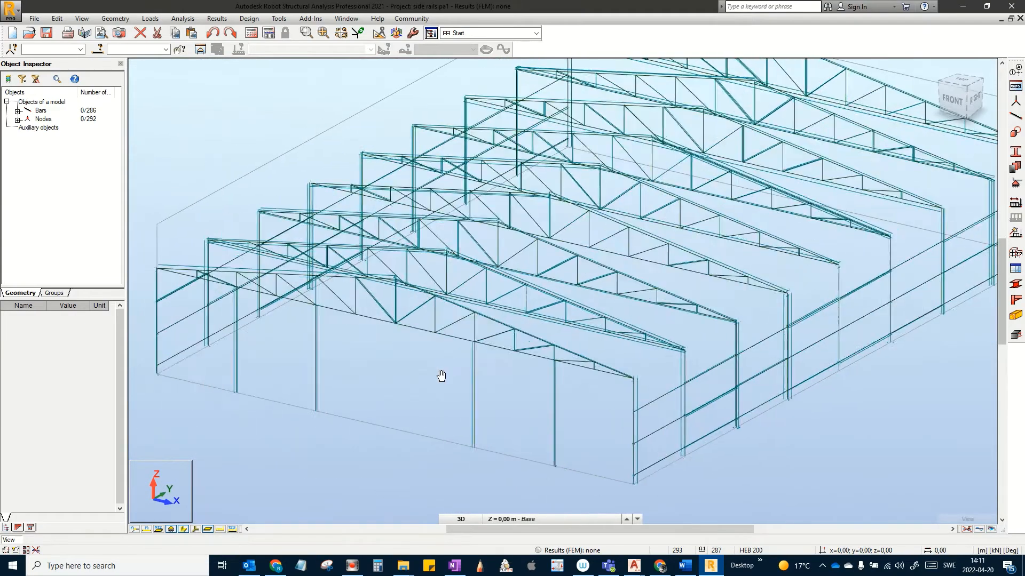
left_click(196, 529)
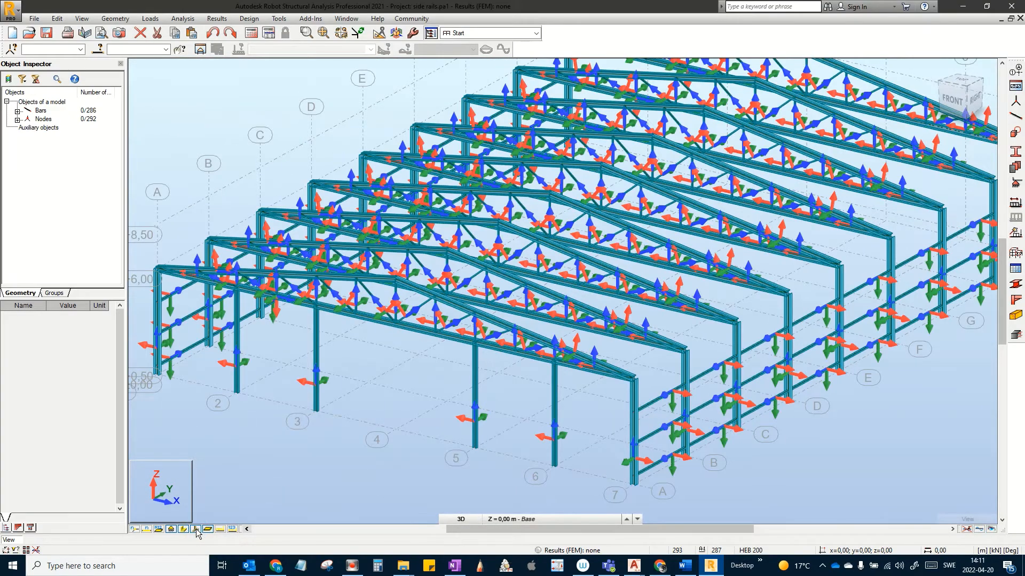
middle_click_drag(279, 491, 280, 488, "shift")
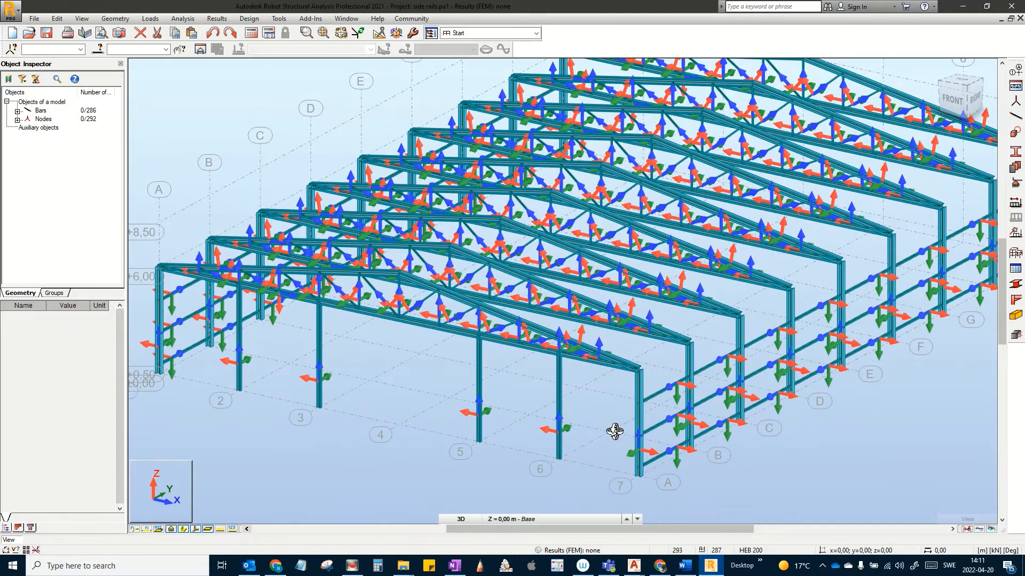
left_click_drag(581, 405, 233, 374)
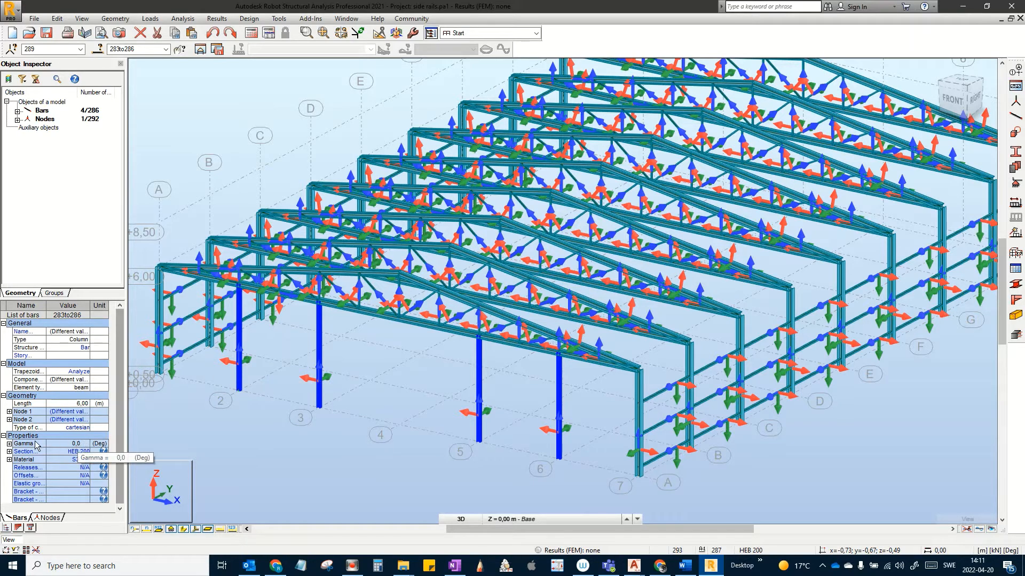
Step: Set Gamma to 90 for gable columns 283–286, then deselect and hide the local axes
left_click(9, 443)
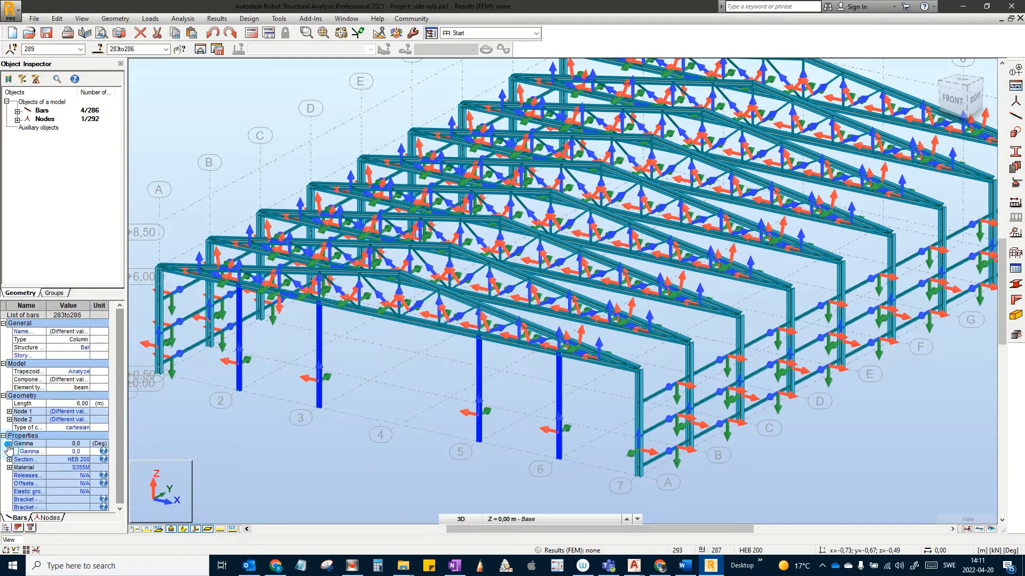
left_click(83, 452)
key("Return")
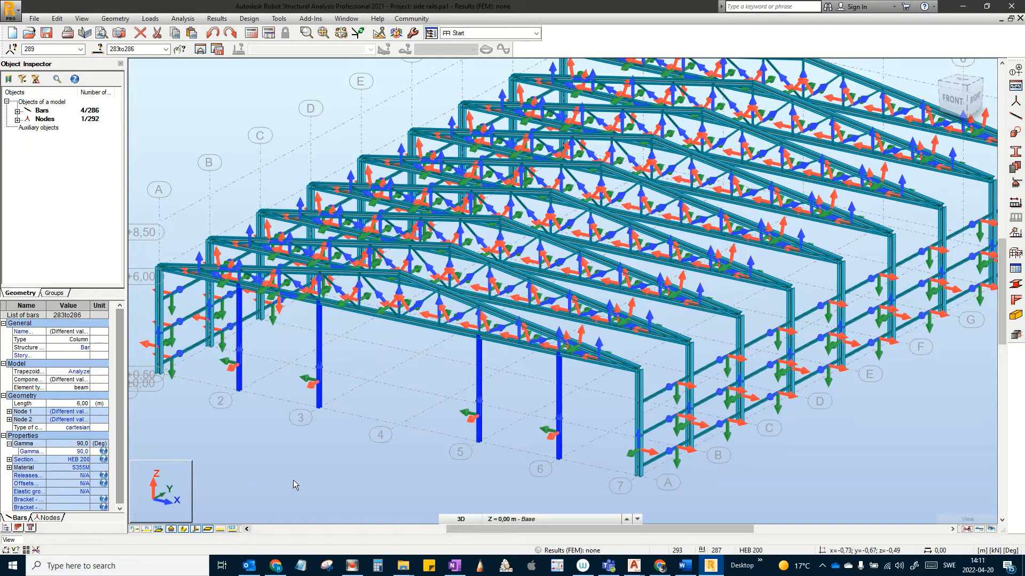
left_click(310, 436)
scroll(314, 405, "up", 5)
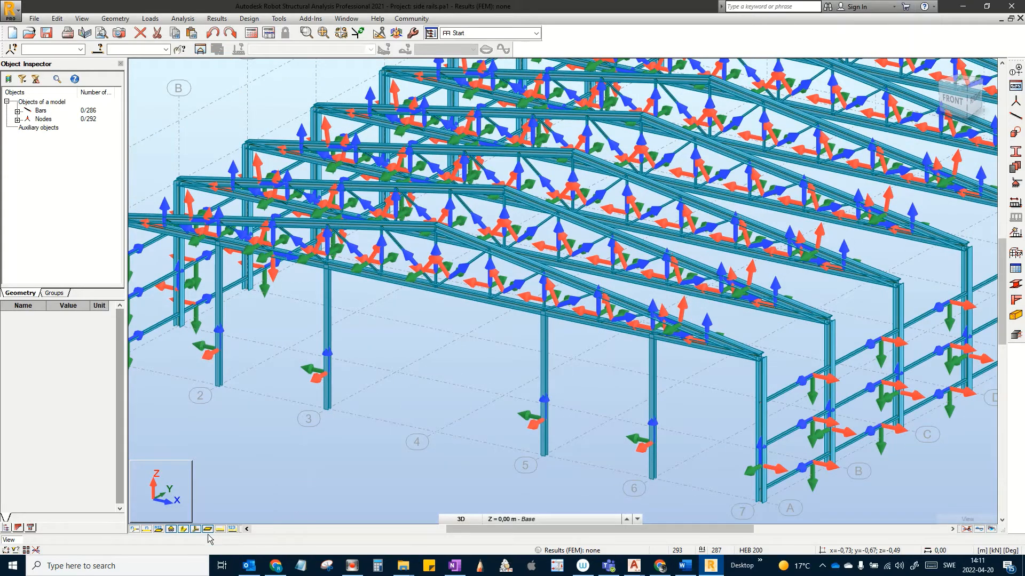
left_click(195, 531)
Step: Show the model as thin wireframe and switch to the 2D XZ gable elevation
left_click(181, 530)
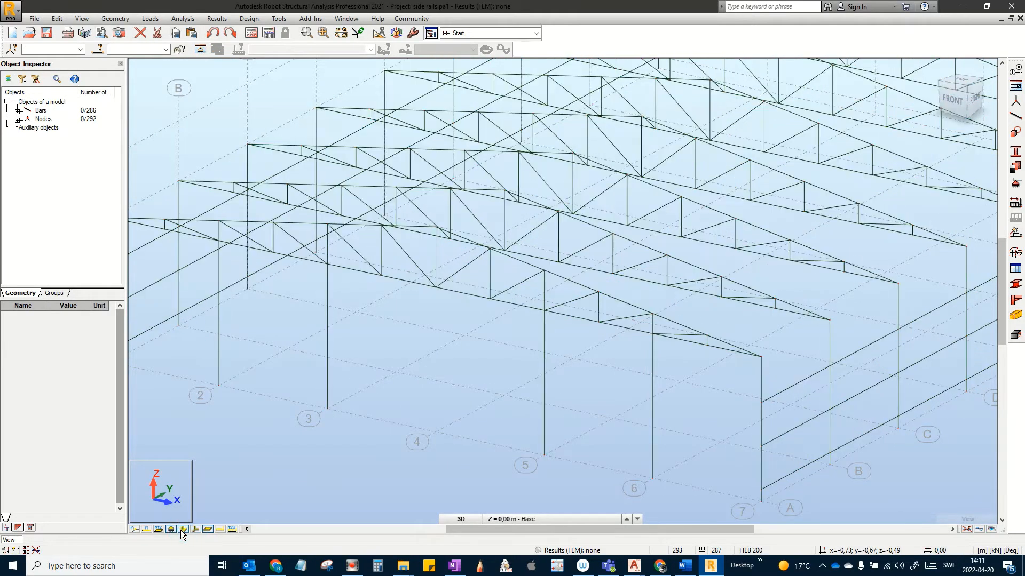
left_click(473, 518)
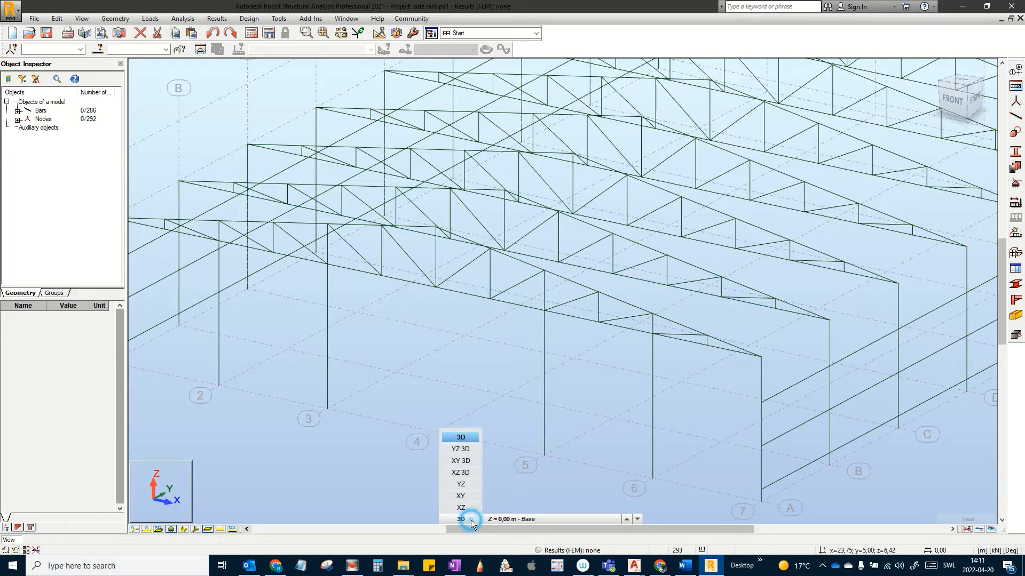
left_click(462, 507)
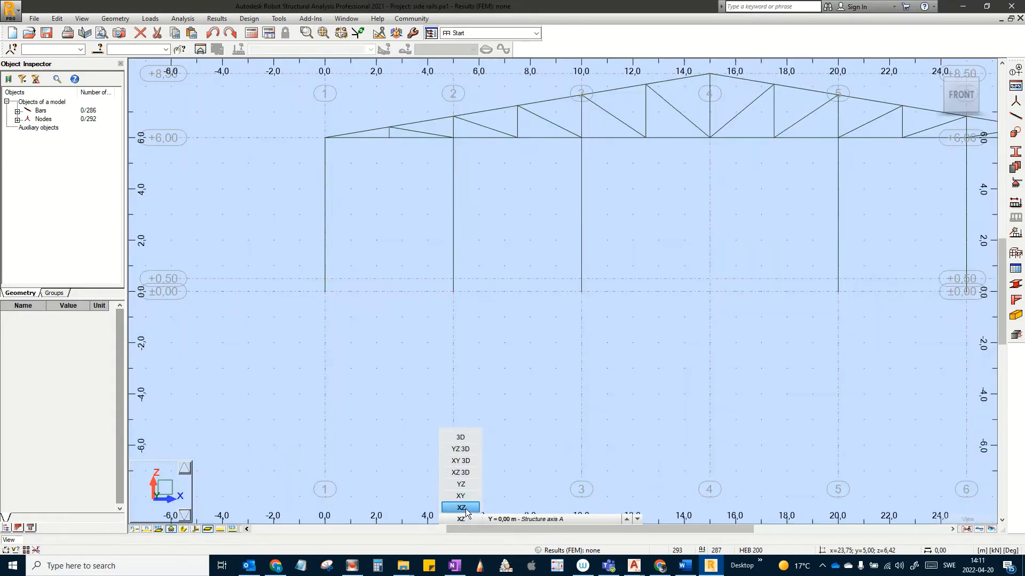
middle_click_drag(593, 335, 568, 394)
scroll(463, 406, "up", 1)
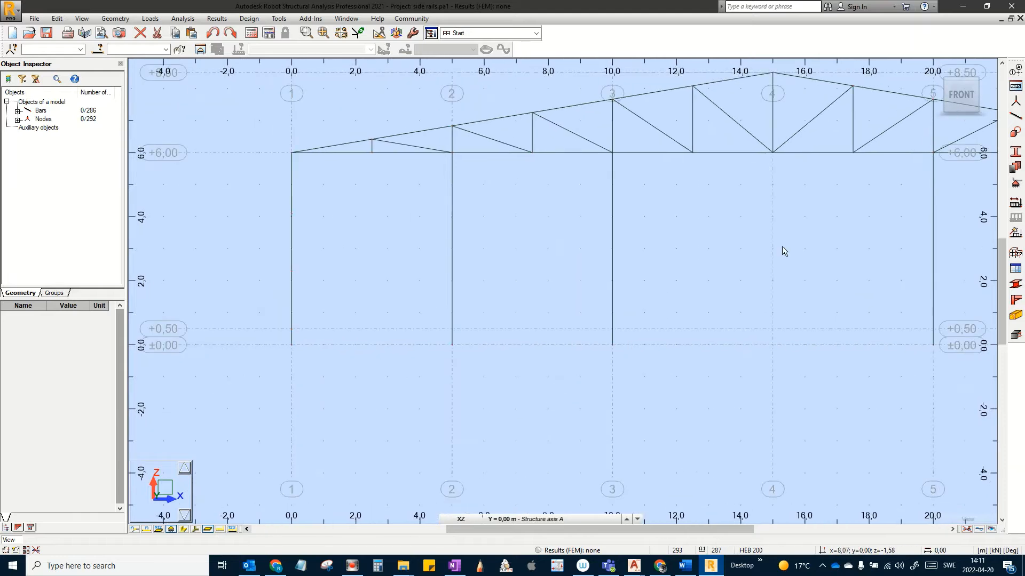
Step: Draw a UPE 160 beam from (0;0;0.5) to x=5, creating bar 287
left_click(1016, 116)
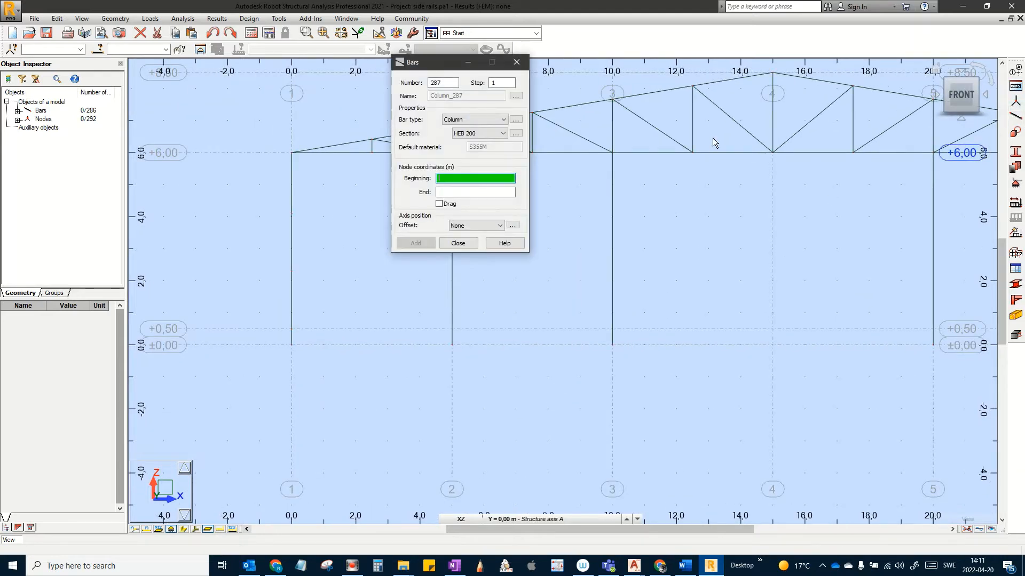
left_click(472, 119)
left_click(454, 164)
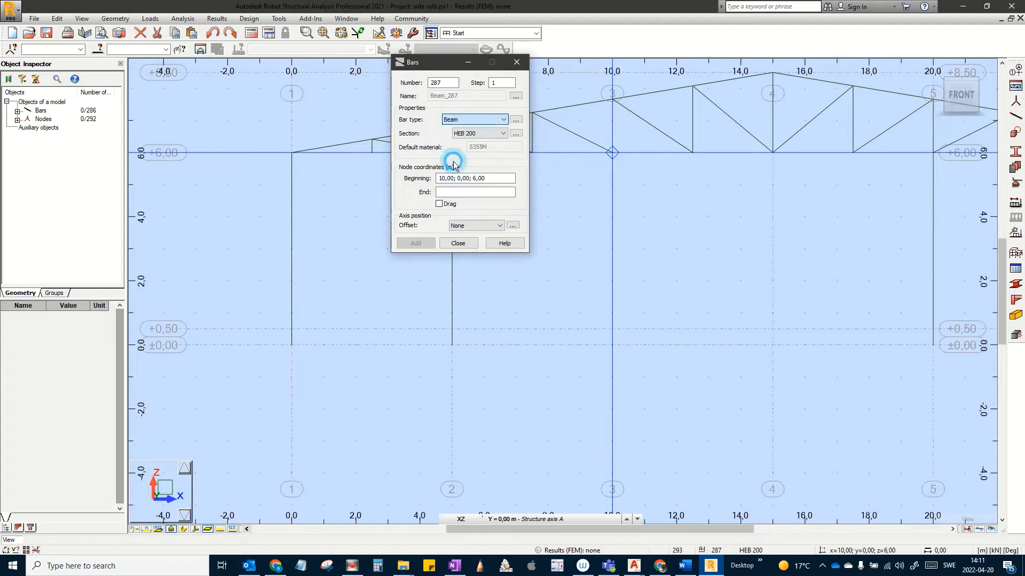
left_click(480, 134)
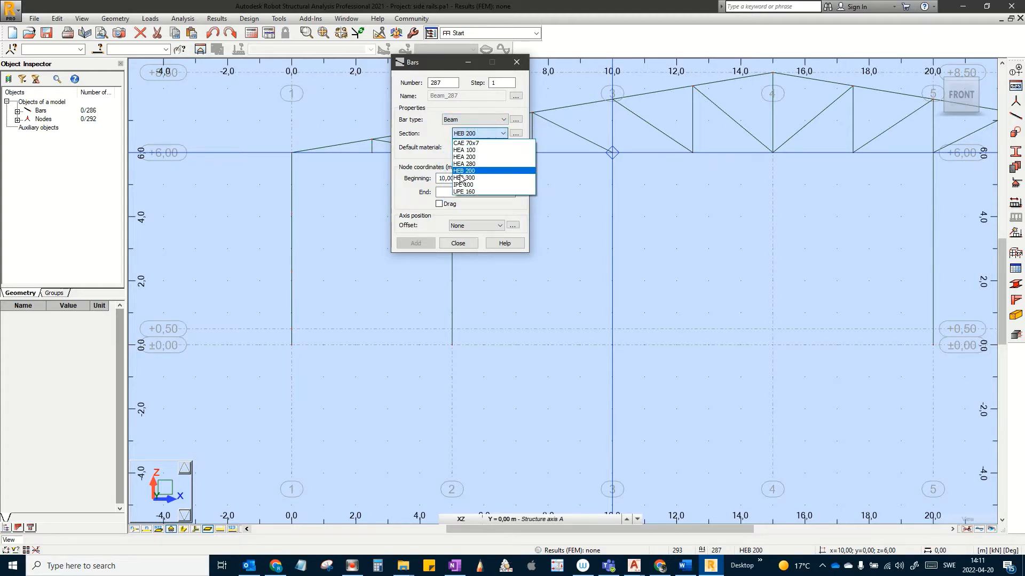
left_click(461, 192)
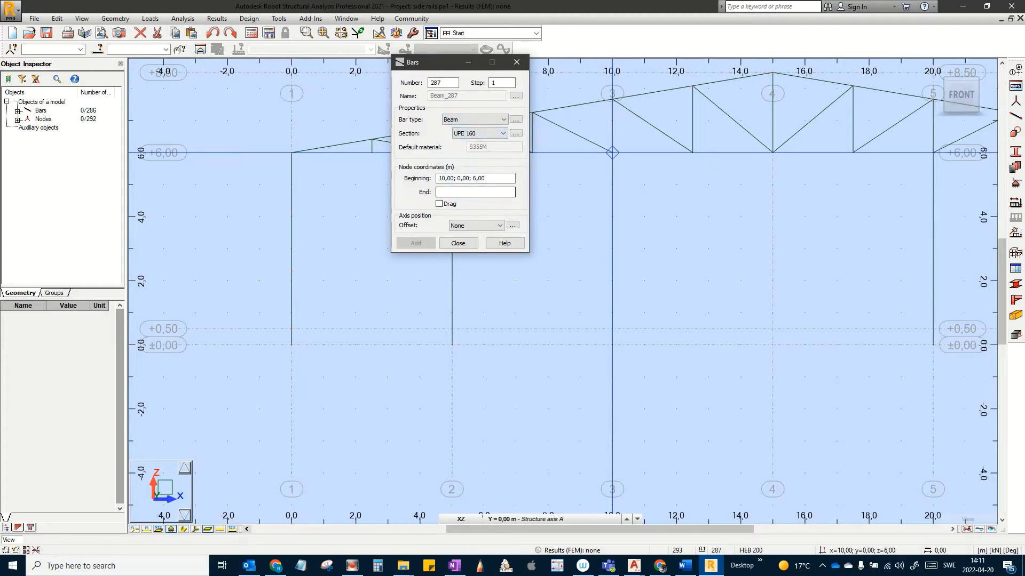
left_click(291, 329)
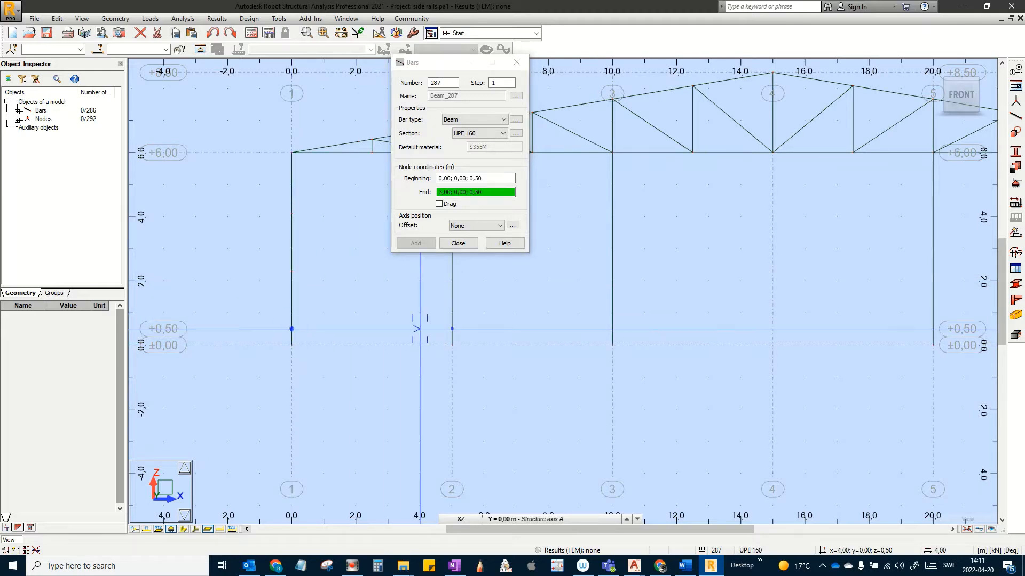
left_click(452, 329)
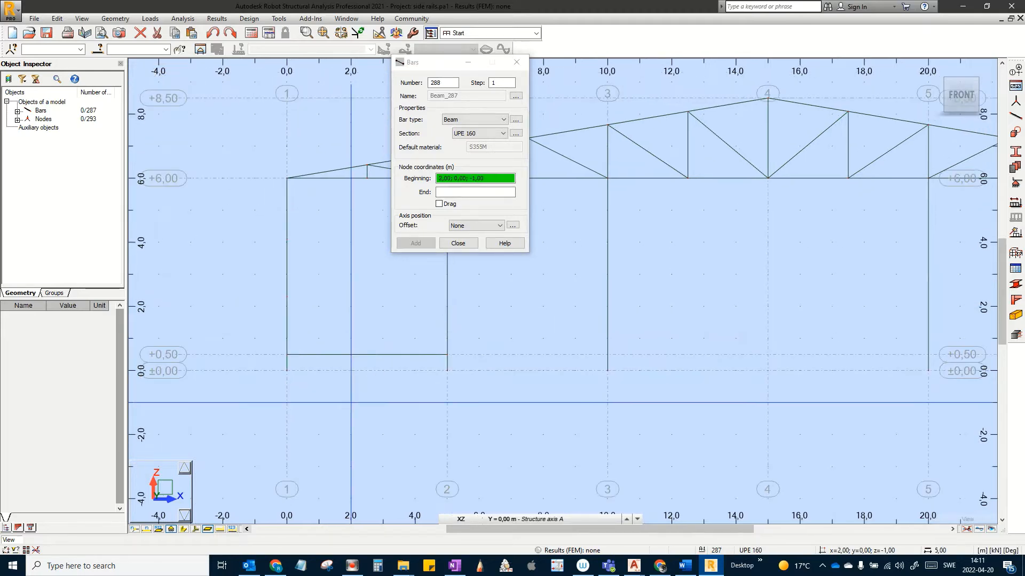
left_click(458, 243)
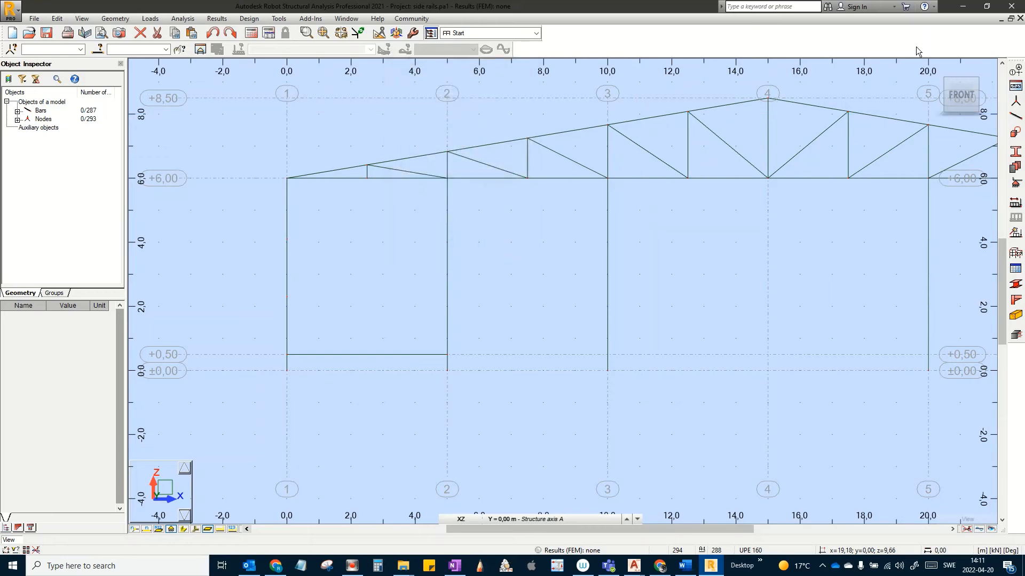
Step: Return to the 3D view showing solid section shapes and local axes
left_click(935, 73)
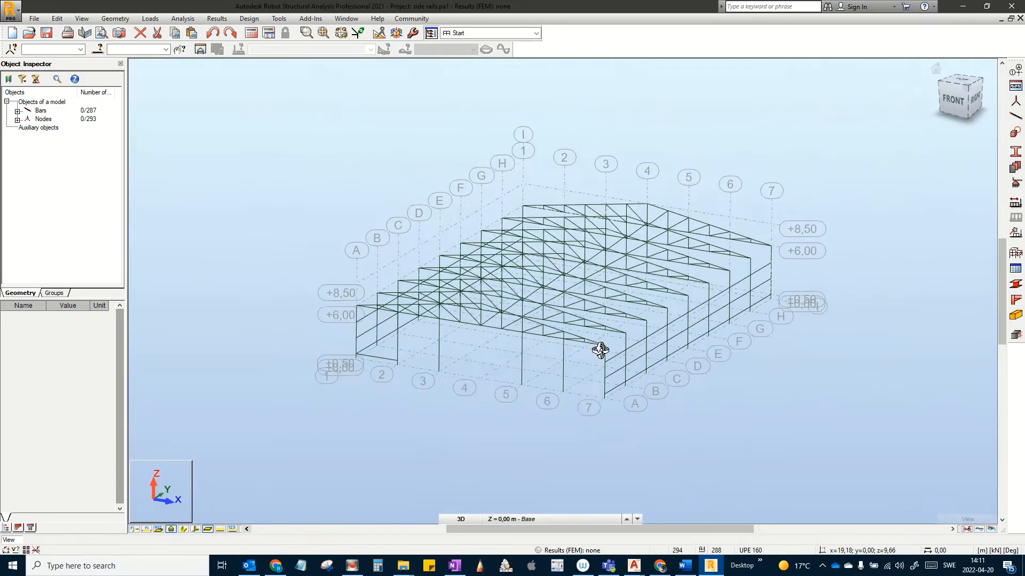
scroll(393, 395, "up", 3)
scroll(388, 385, "up", 1)
middle_click_drag(388, 378, 371, 366)
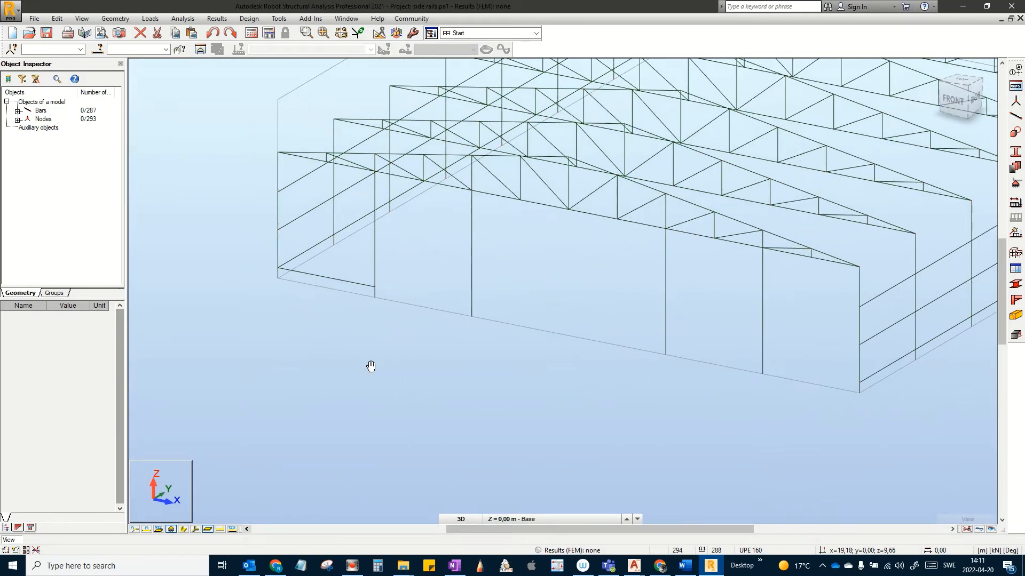
left_click(185, 530)
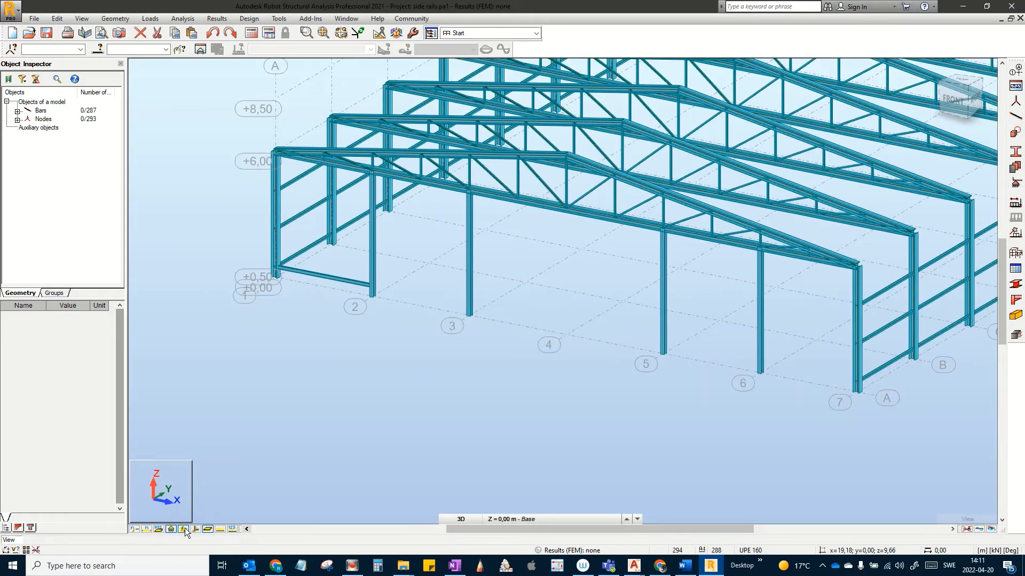
left_click(196, 529)
Step: Rotate bar 287 to a 90° Gamma angle
scroll(357, 256, "up", 4)
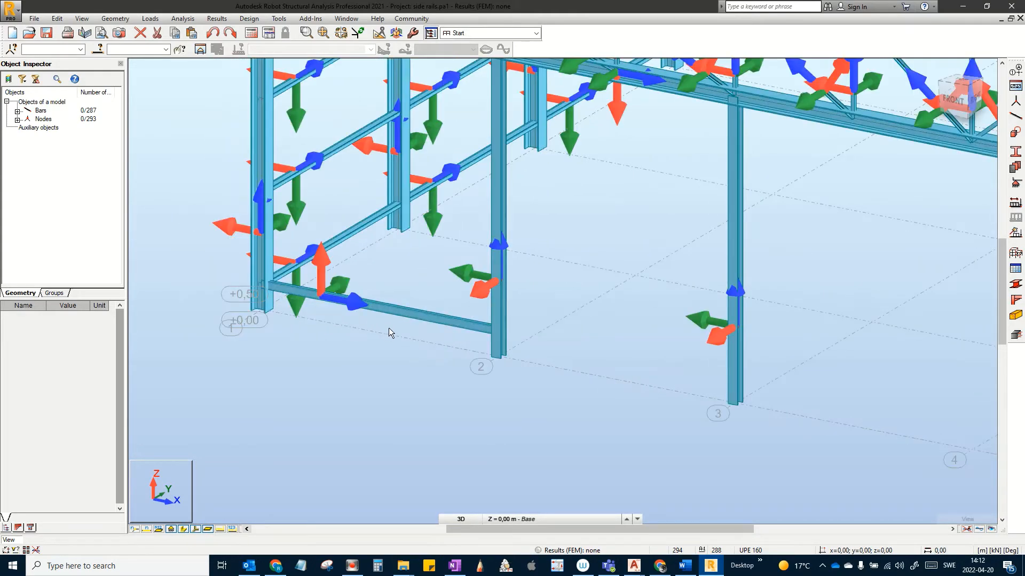
left_click_drag(410, 328, 387, 288)
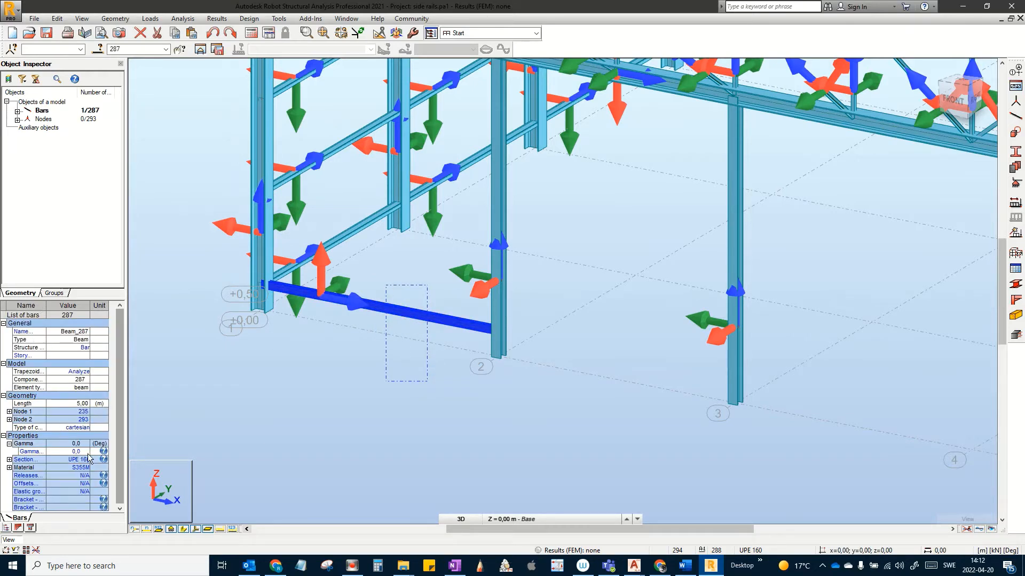
left_click(83, 452)
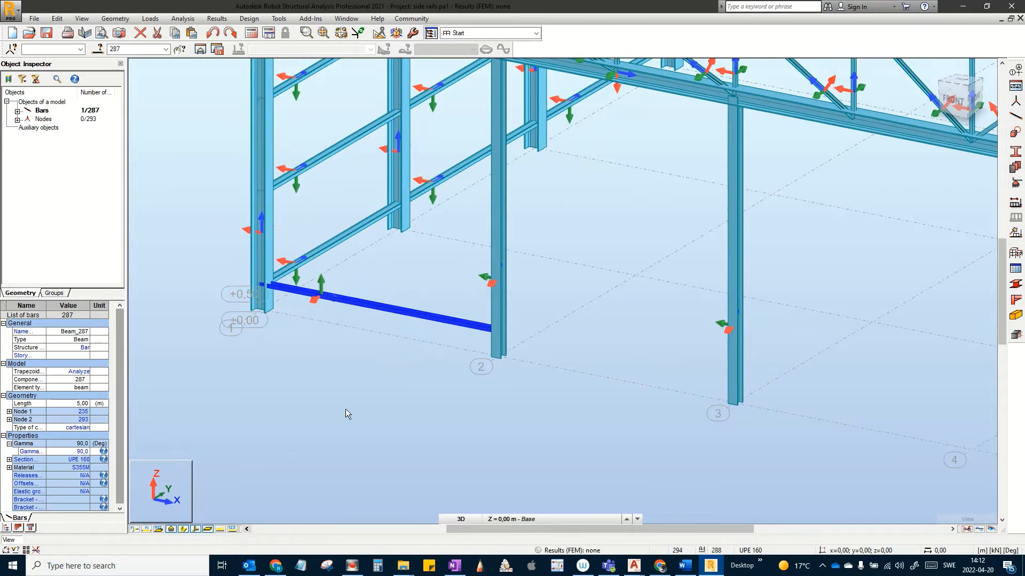
left_click(339, 395)
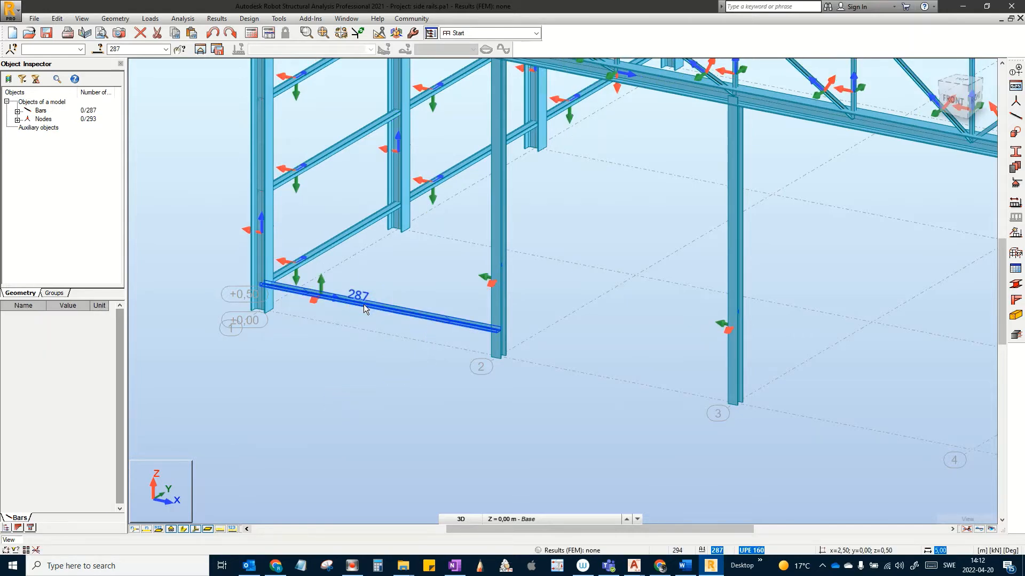
key("Return")
left_click(115, 18)
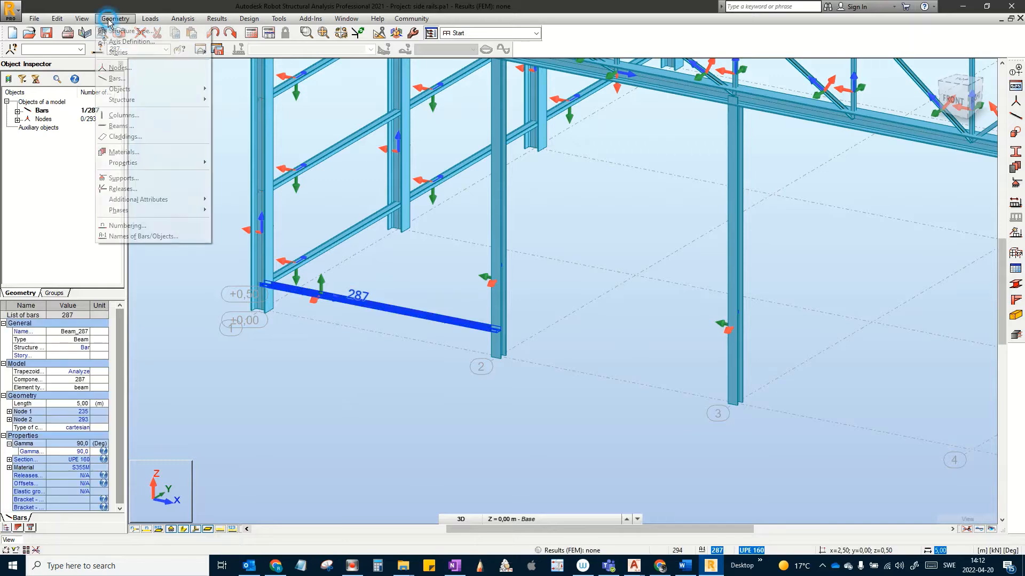
mouse_move(130, 163)
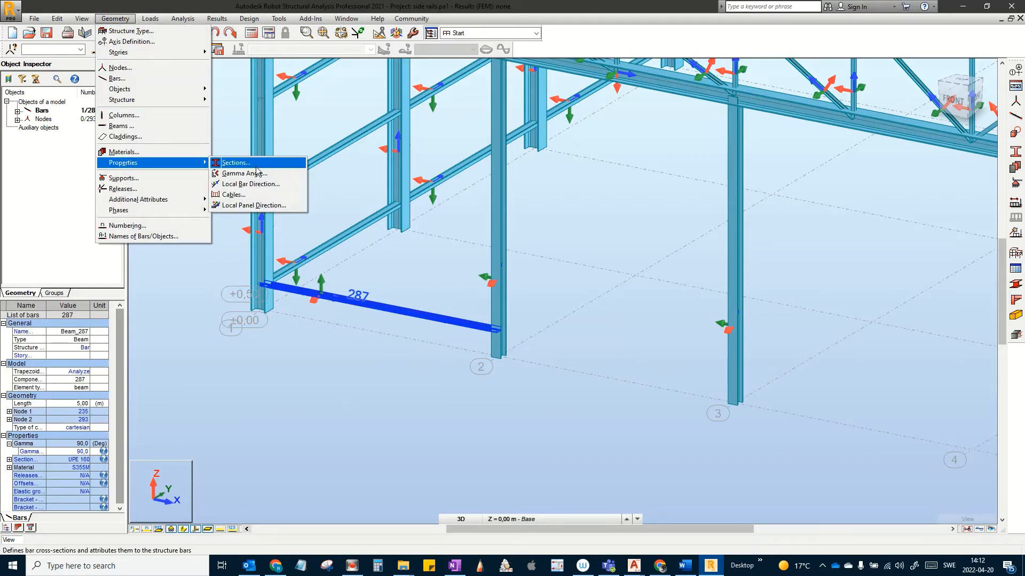
left_click(253, 187)
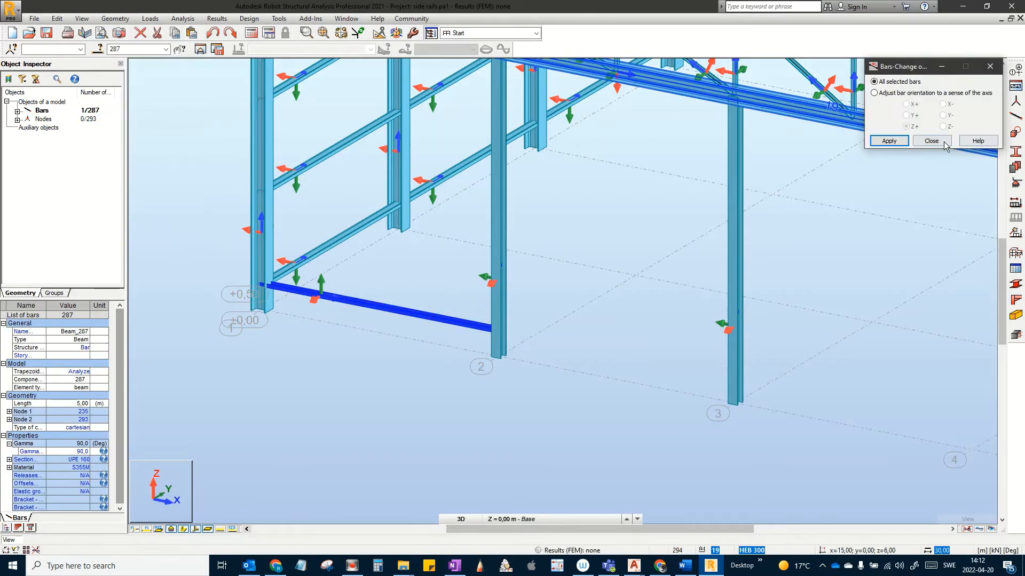
left_click(889, 141)
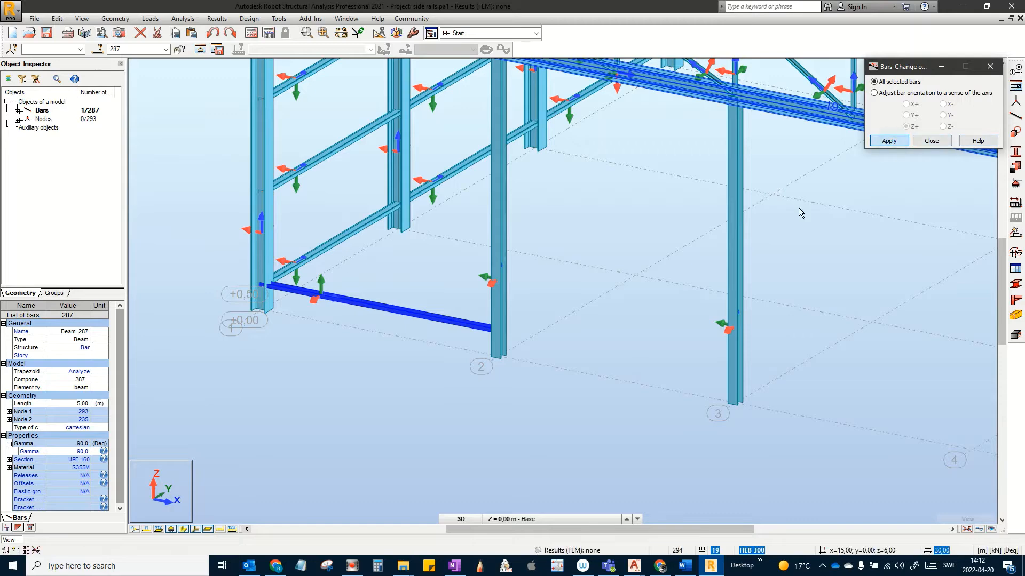
left_click(379, 307)
scroll(379, 307, "up", 3)
scroll(402, 311, "up", 2)
middle_click_drag(401, 311, 322, 279)
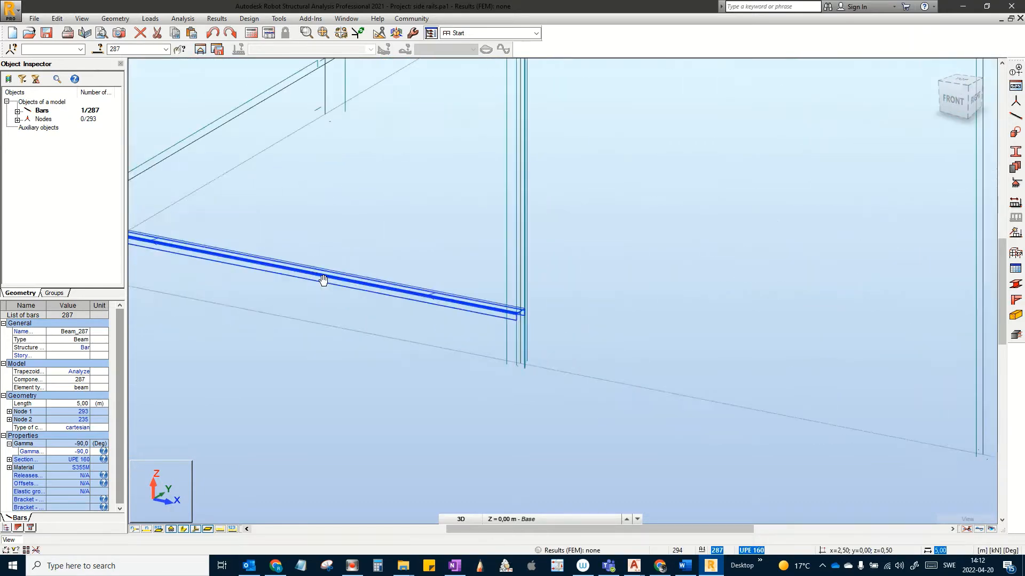
left_click(398, 290)
scroll(391, 294, "up", 2)
left_click(389, 214)
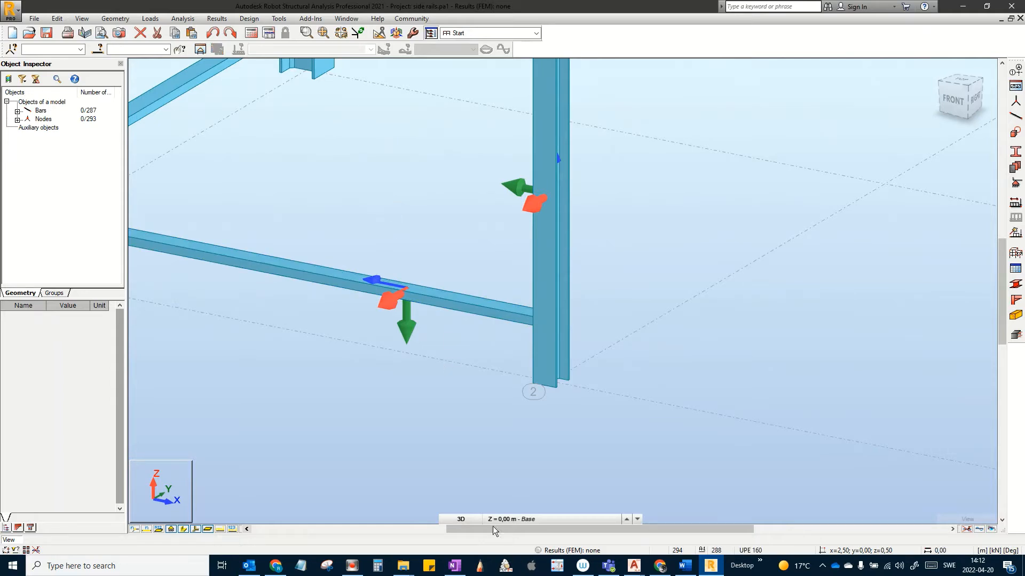
Step: Switch to the flat XZ front view around the first frame and select bar 287
left_click(462, 520)
left_click(458, 508)
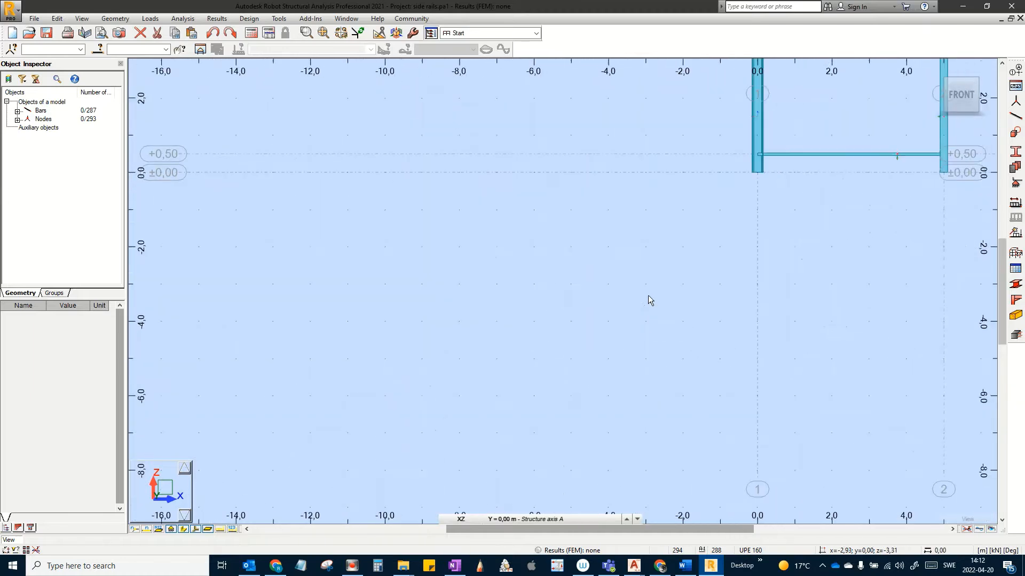
middle_click_drag(603, 327, 467, 449)
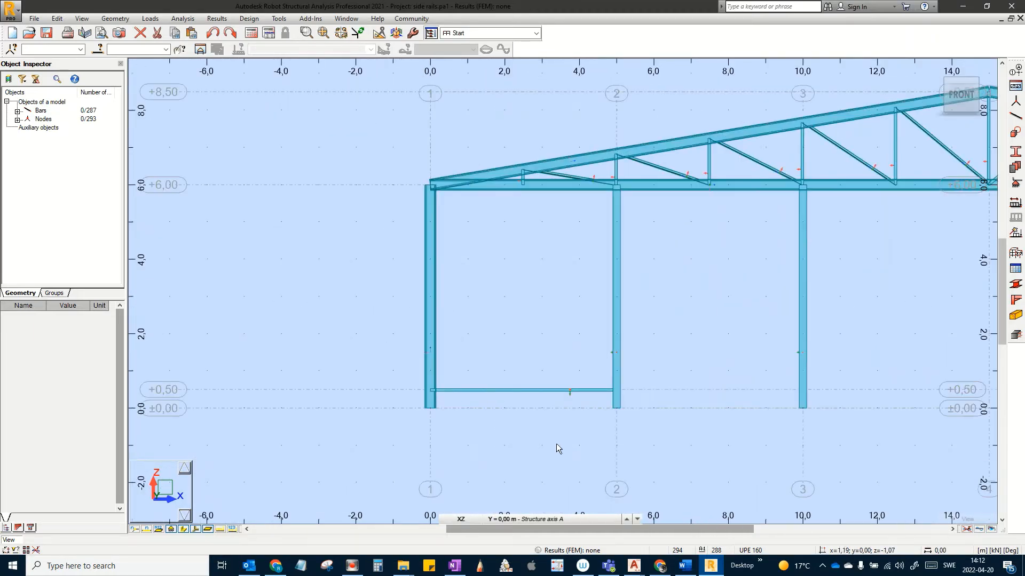
left_click_drag(593, 453, 535, 350)
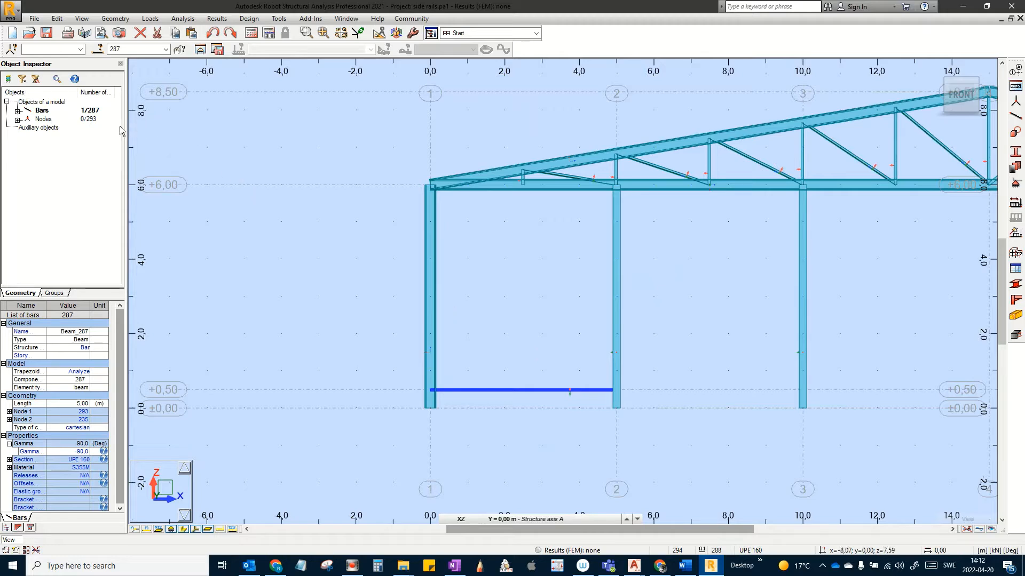
left_click(58, 19)
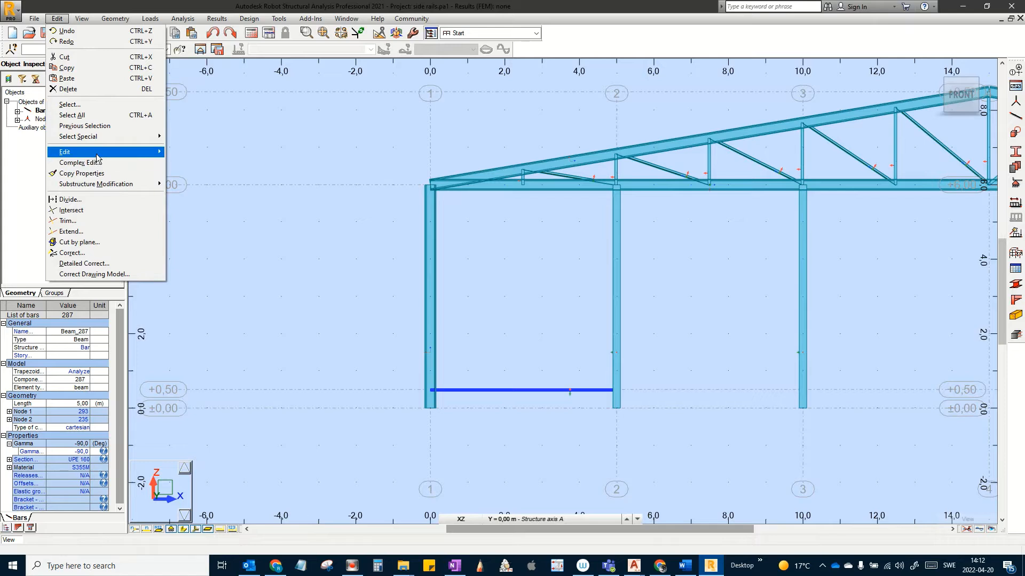
Step: Copy bar 287 twice by 0;0;1,8 as bars 288–289, then select all three rails
mouse_move(97, 155)
left_click(181, 152)
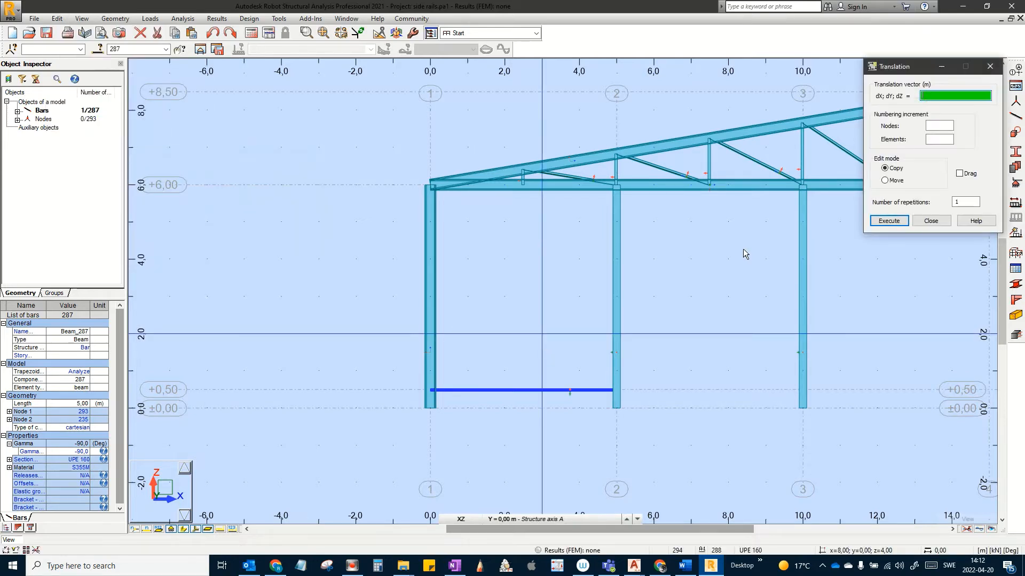
left_click(971, 202)
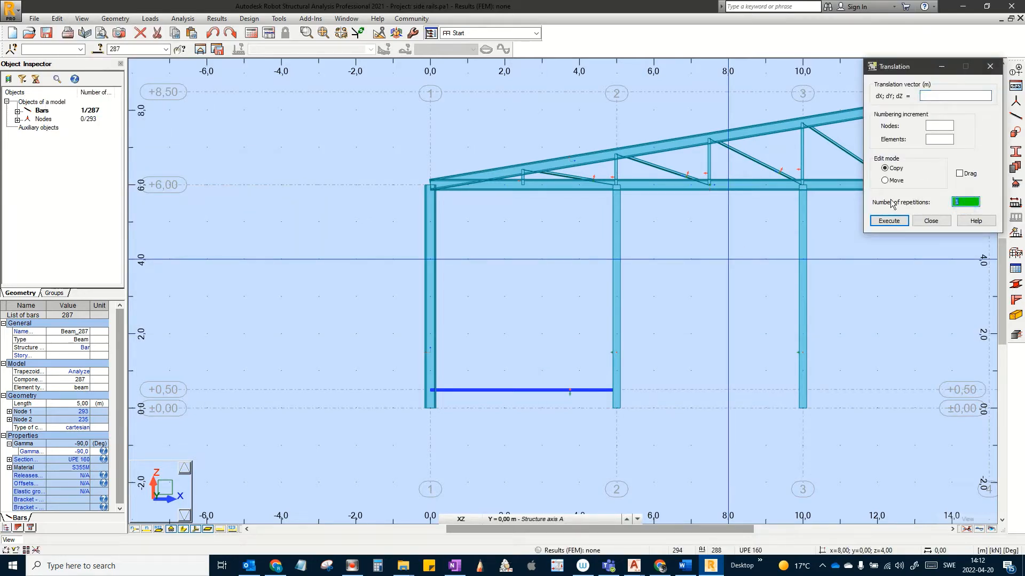
left_click(929, 95)
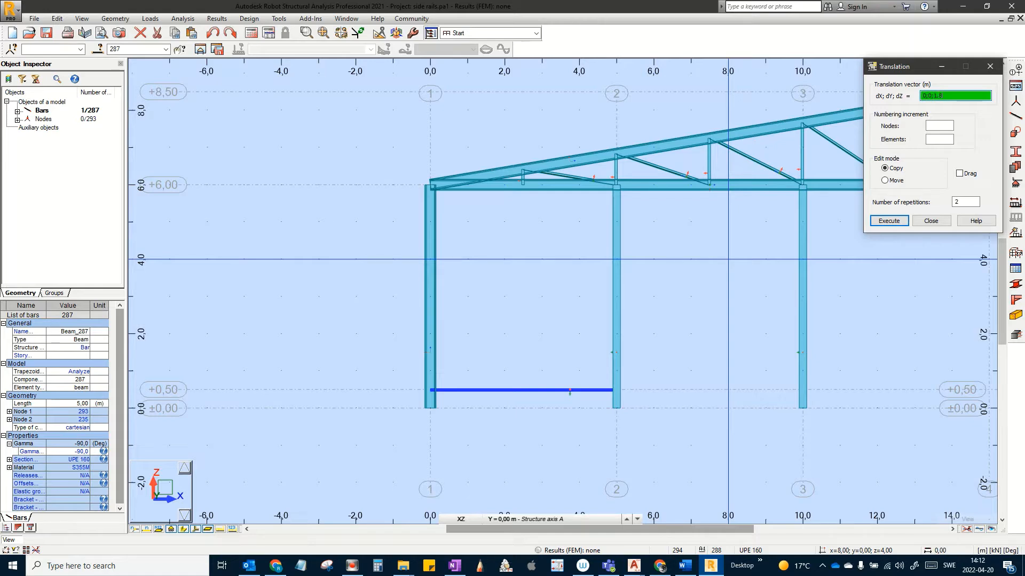
left_click(897, 220)
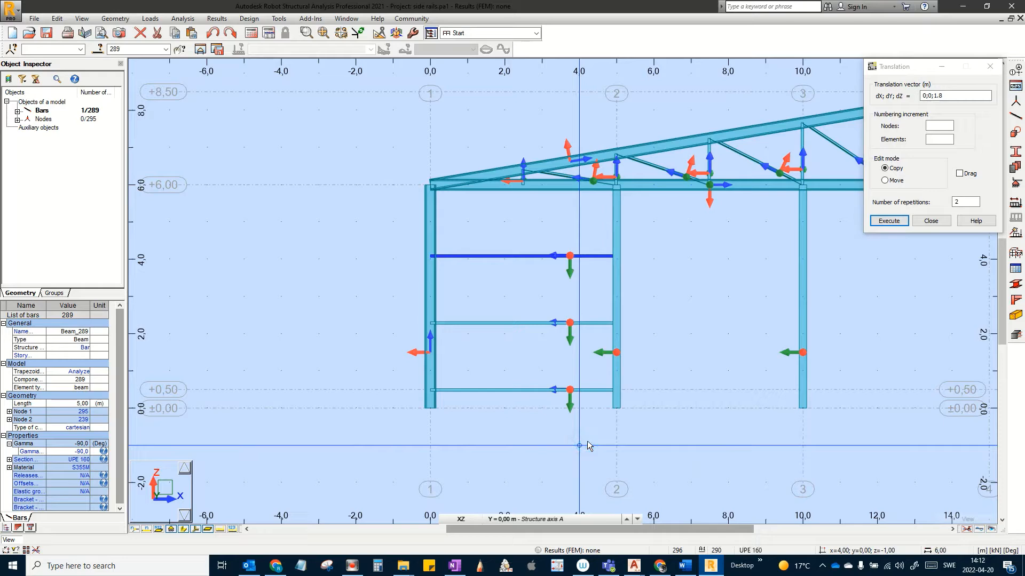
left_click(926, 221)
left_click(584, 467)
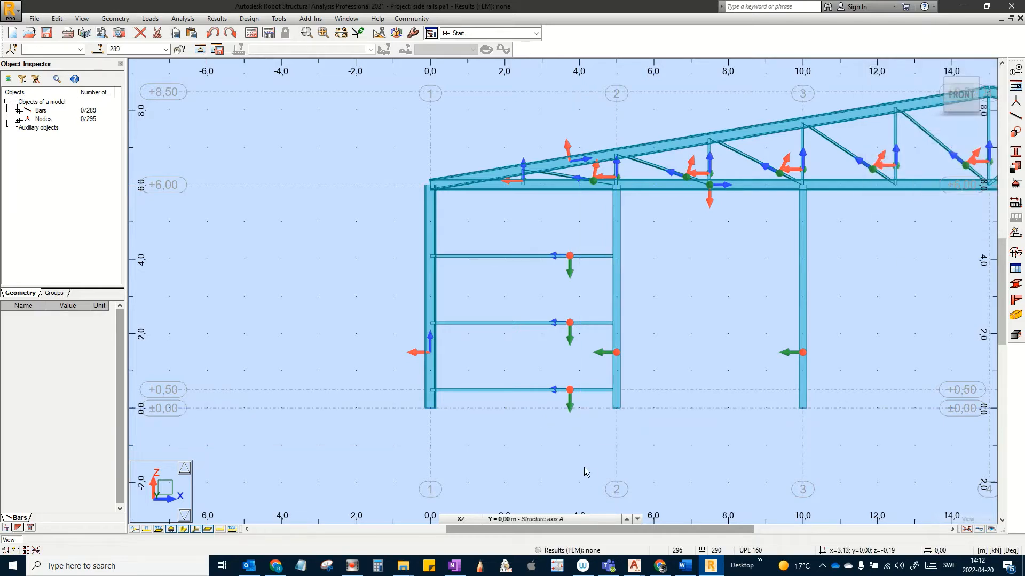
left_click_drag(583, 470, 529, 234)
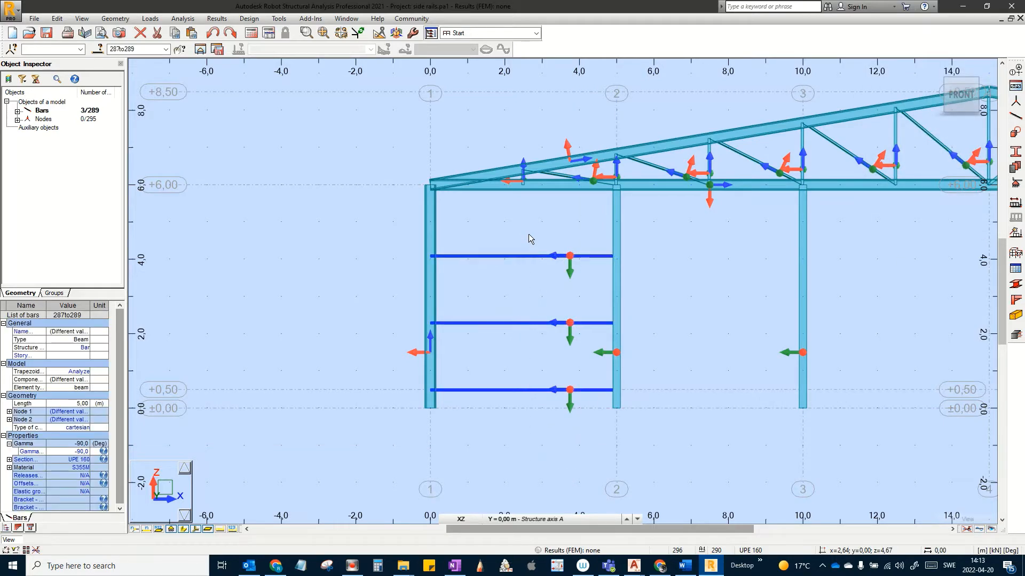
Step: Copy the three rails by a 5,00;0;0 vector into bay 2 as bars 290–292
left_click(57, 18)
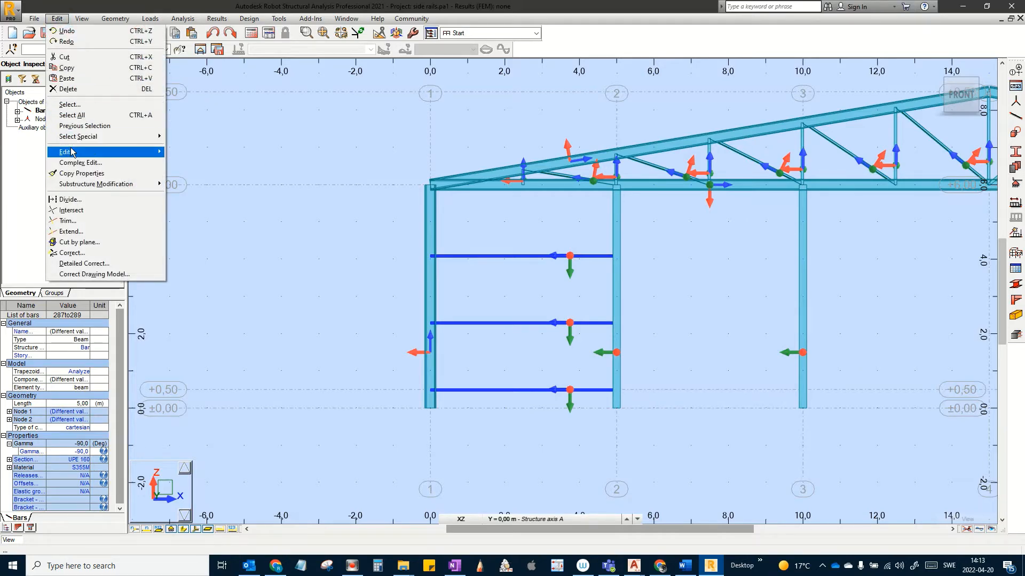
mouse_move(74, 153)
left_click(188, 153)
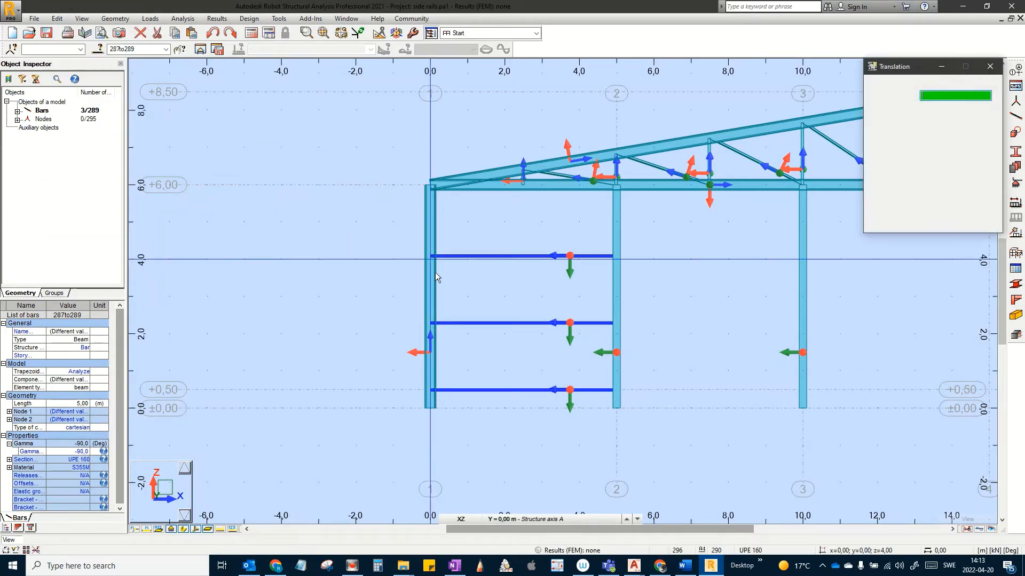
left_click(434, 411)
left_click(632, 412)
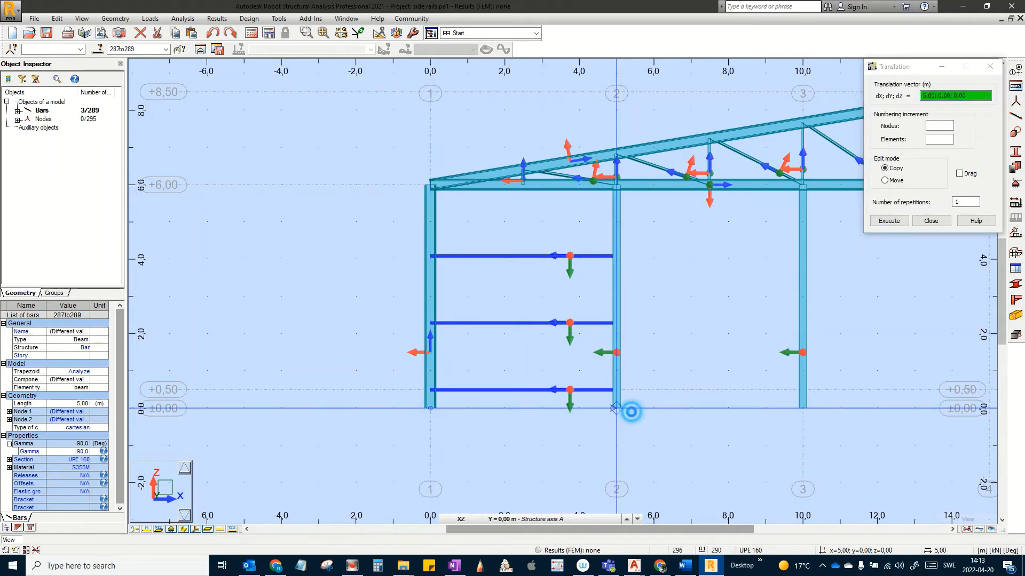
mouse_move(632, 412)
middle_mouse_down()
mouse_move(403, 405)
mouse_move(386, 417)
middle_mouse_up()
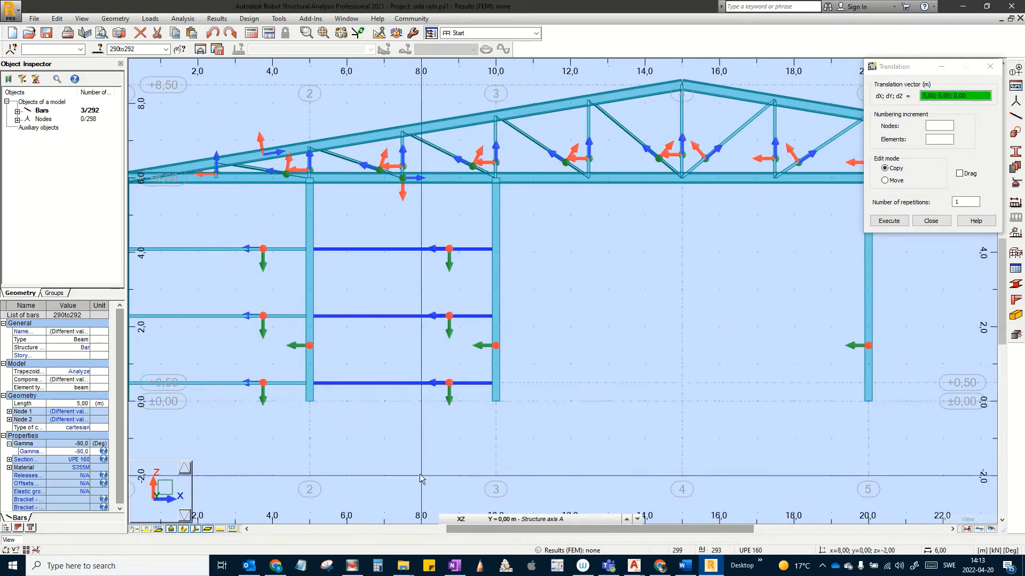
left_click(931, 221)
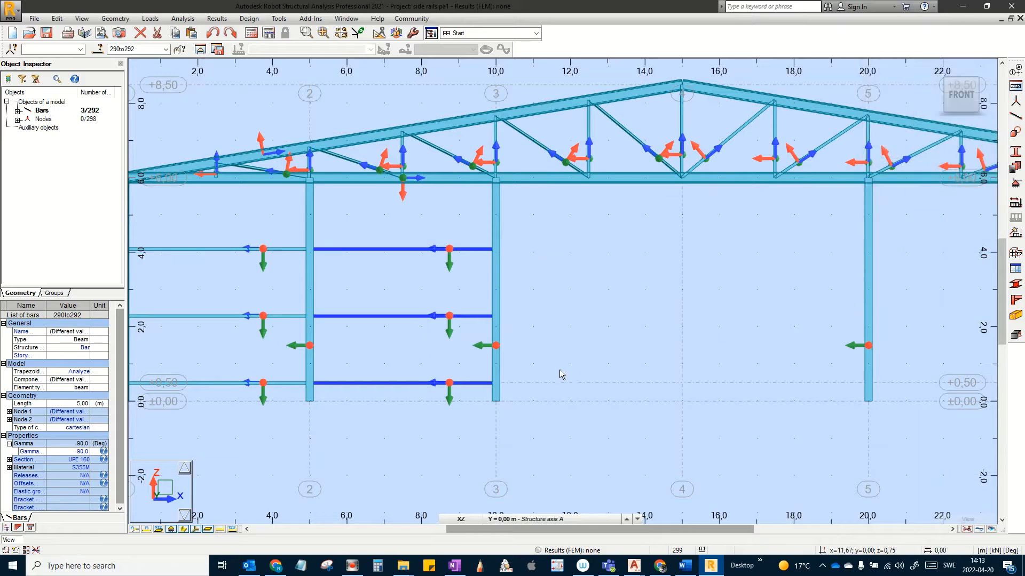
middle_click_drag(559, 369, 486, 351)
scroll(487, 352, "down", 1)
left_click(359, 413)
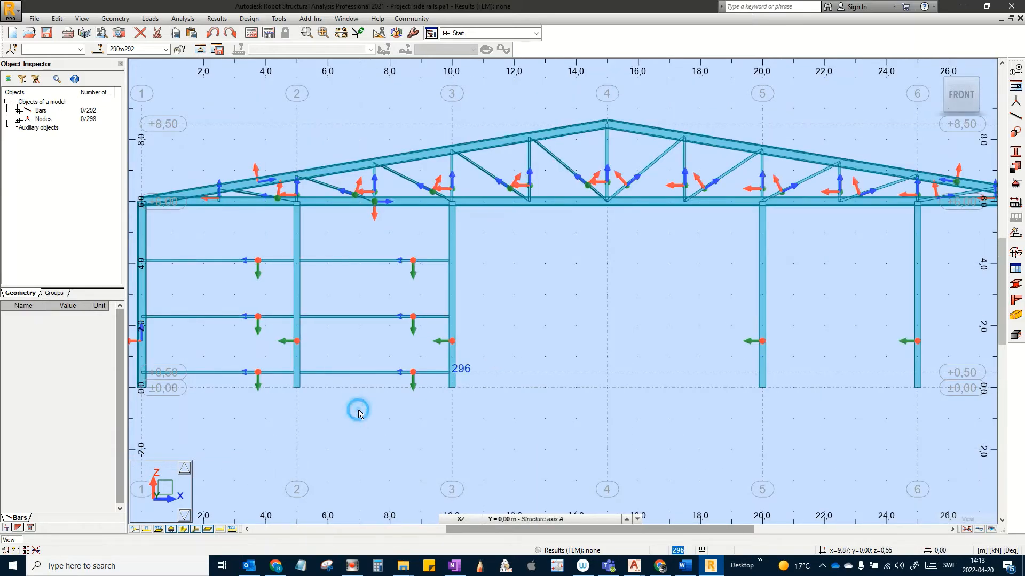
Step: Copy rails 290–292 from x=10 to x=25 into the bay between axes 5 and 6
left_click_drag(393, 381, 358, 237)
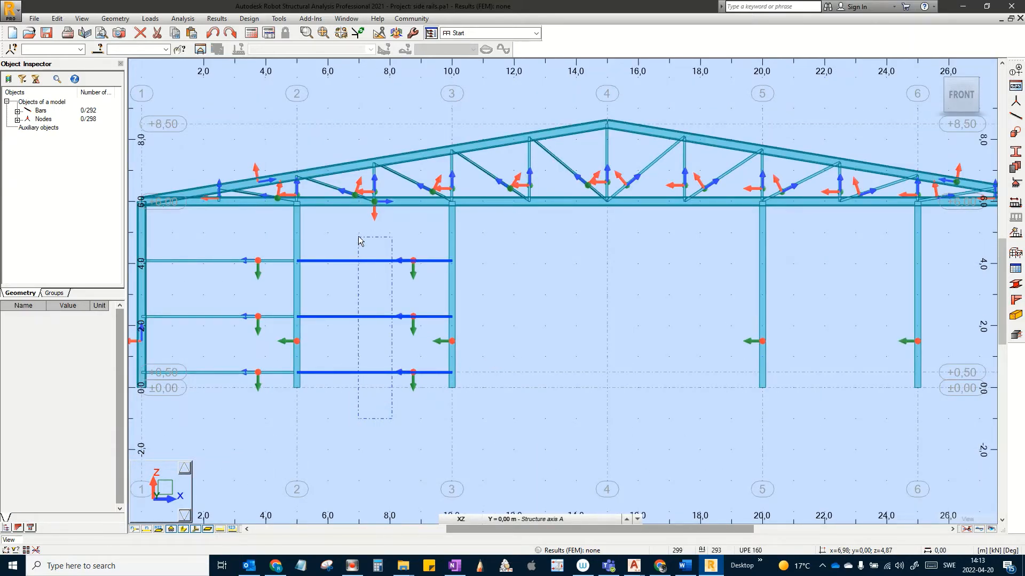
left_click(58, 18)
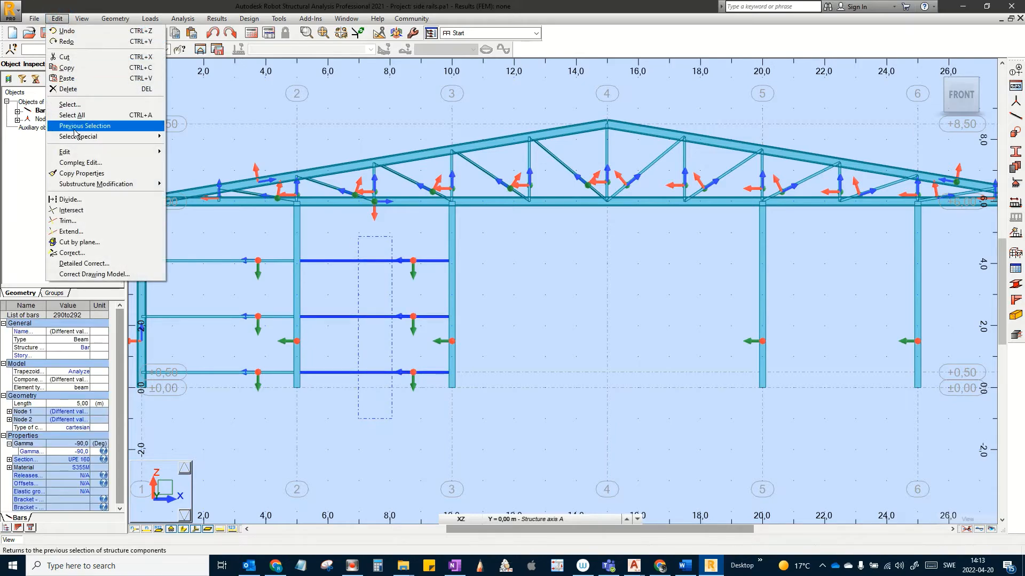
mouse_move(80, 152)
left_click(230, 152)
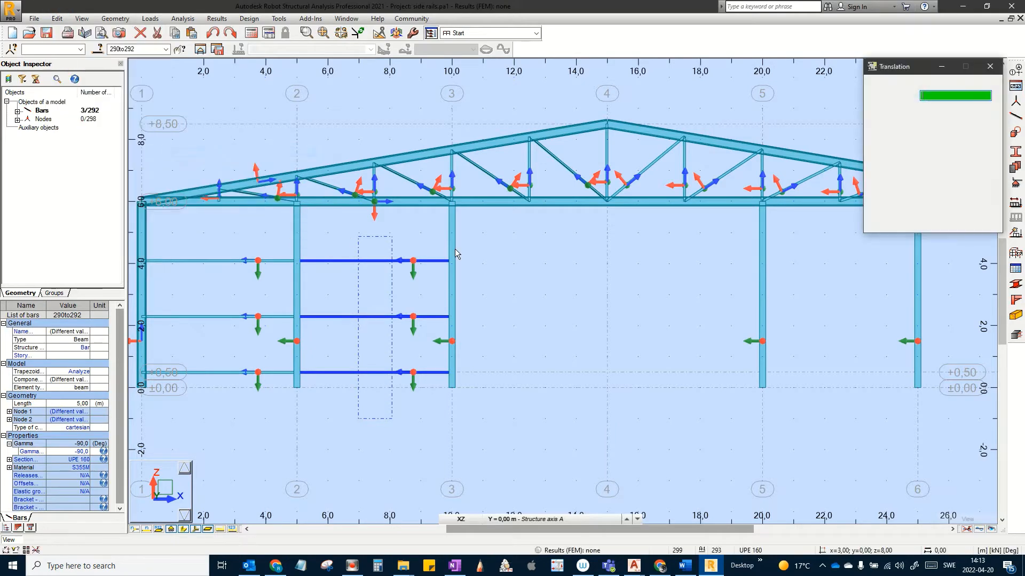
left_click(453, 394)
middle_click_drag(856, 394, 737, 396)
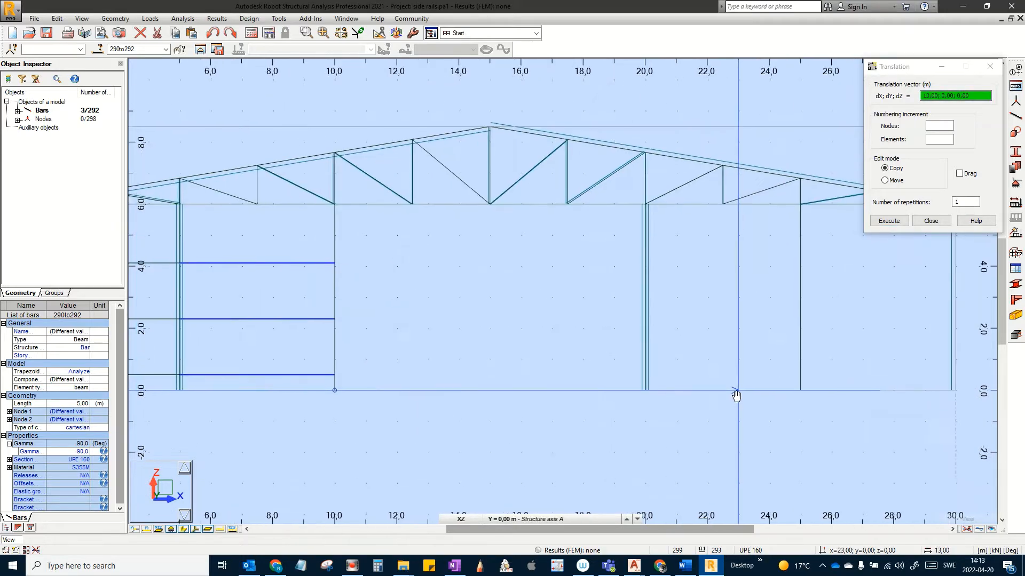
left_click(802, 392)
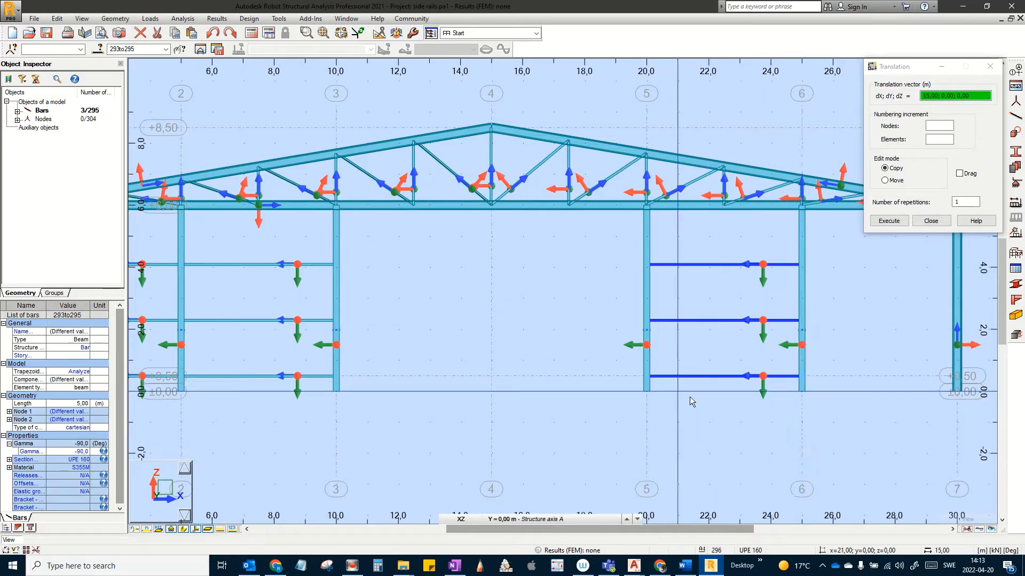
Step: Copy them again from x=20 to x=25 into the last bay, then select around axis 6
left_click(650, 393)
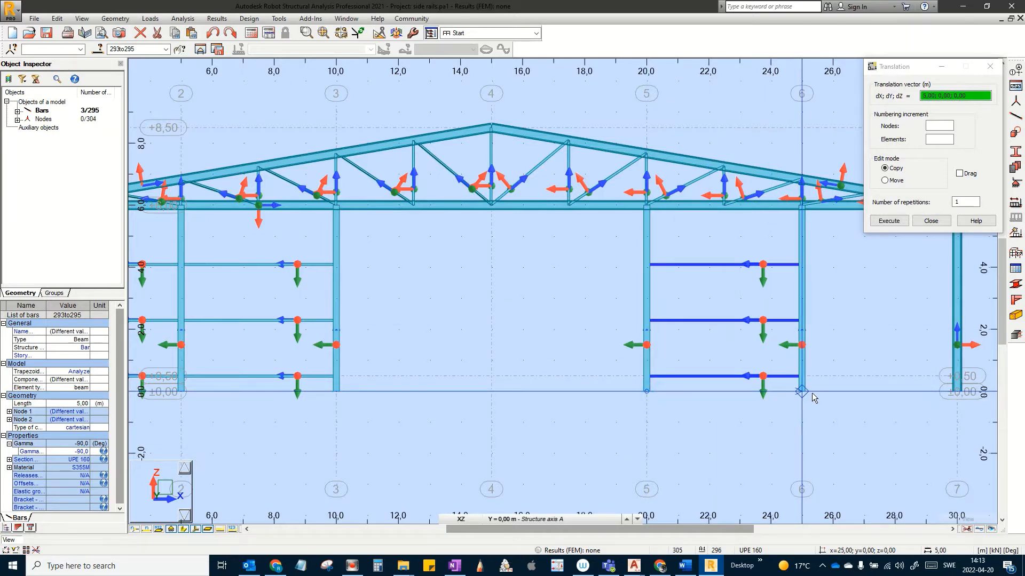
left_click(817, 394)
scroll(620, 415, "down", 3)
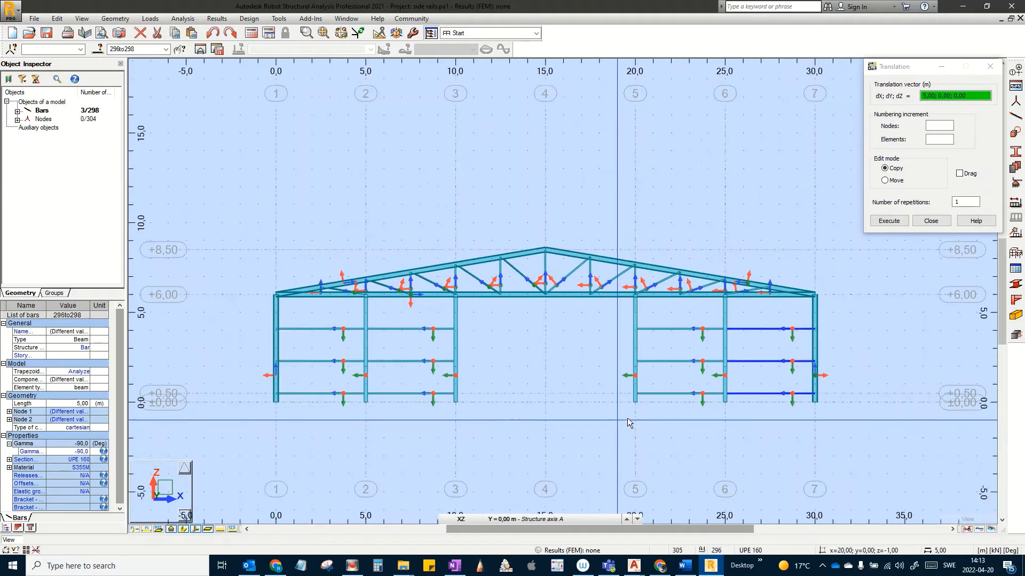
middle_click_drag(627, 418, 672, 394)
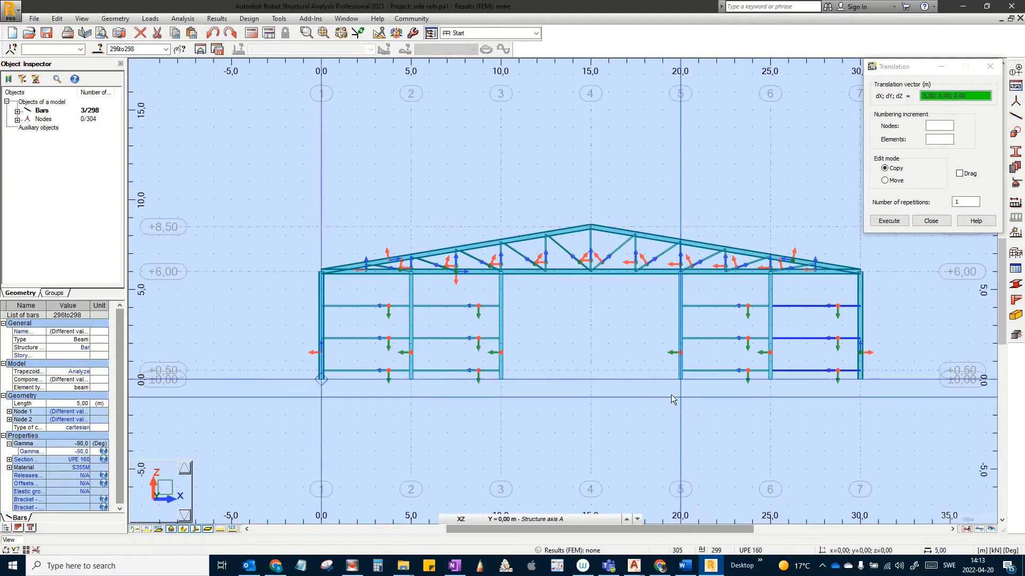
left_click(803, 411)
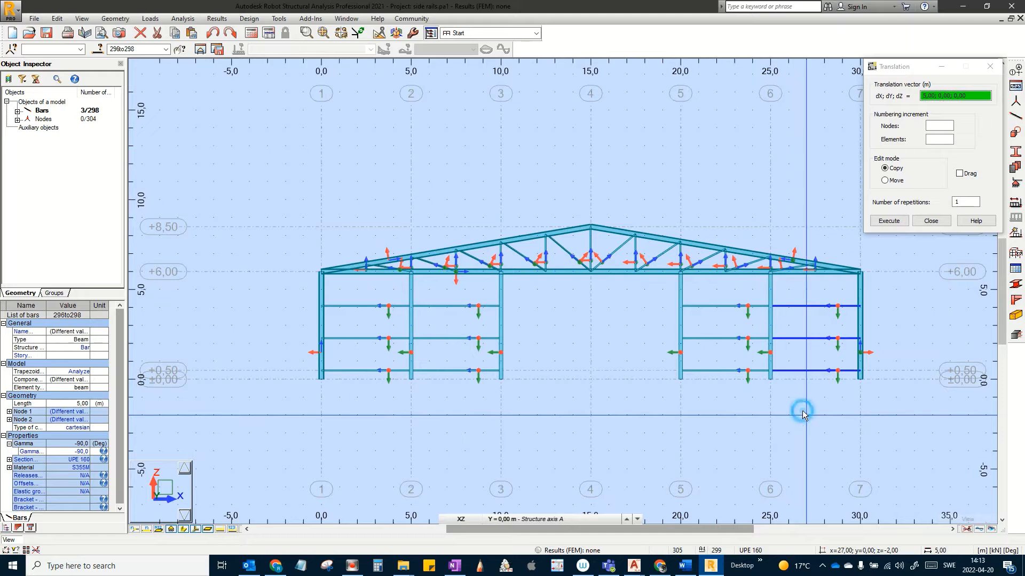
left_click(931, 220)
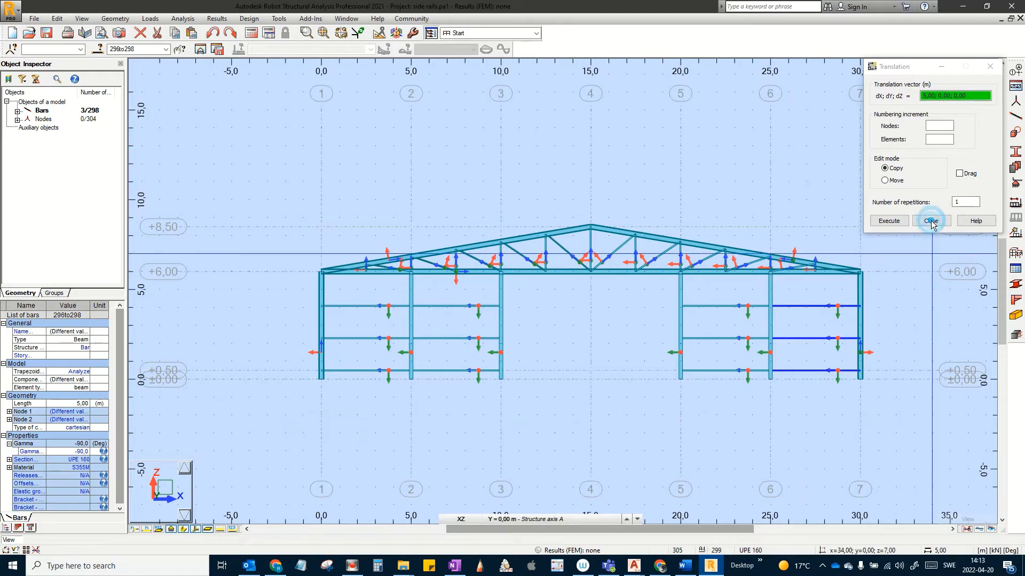
left_click(783, 400)
left_click_drag(827, 412, 372, 300)
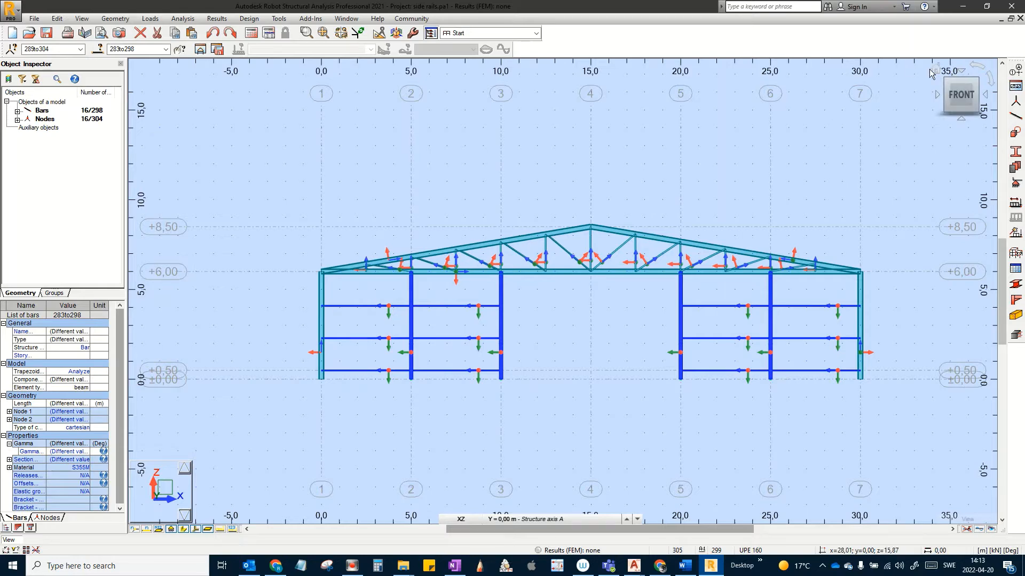
Step: Copy the 16 gable columns and rails by 0;40;0 onto the opposite gable
left_click(936, 68)
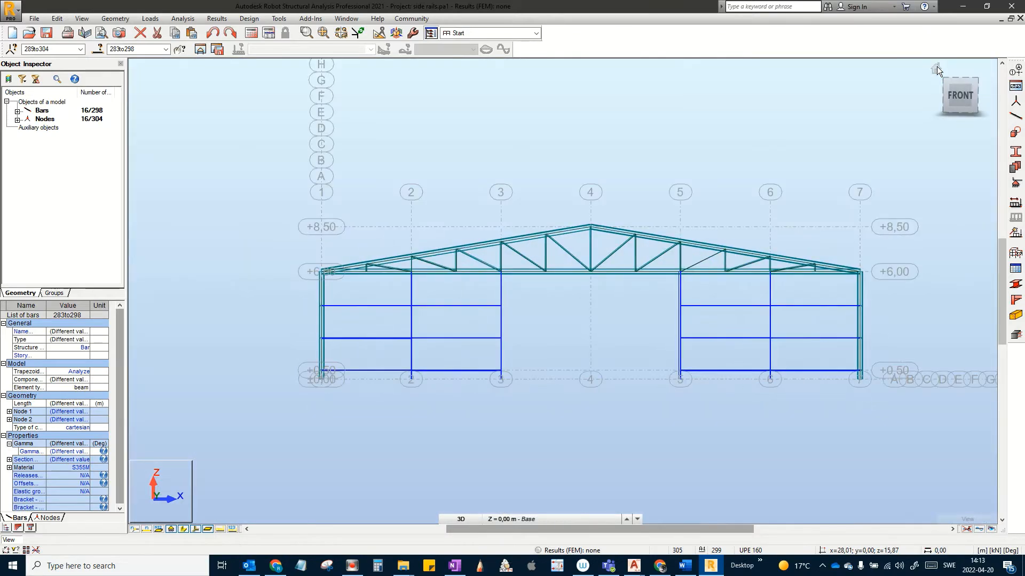
middle_click_drag(389, 139, 316, 143)
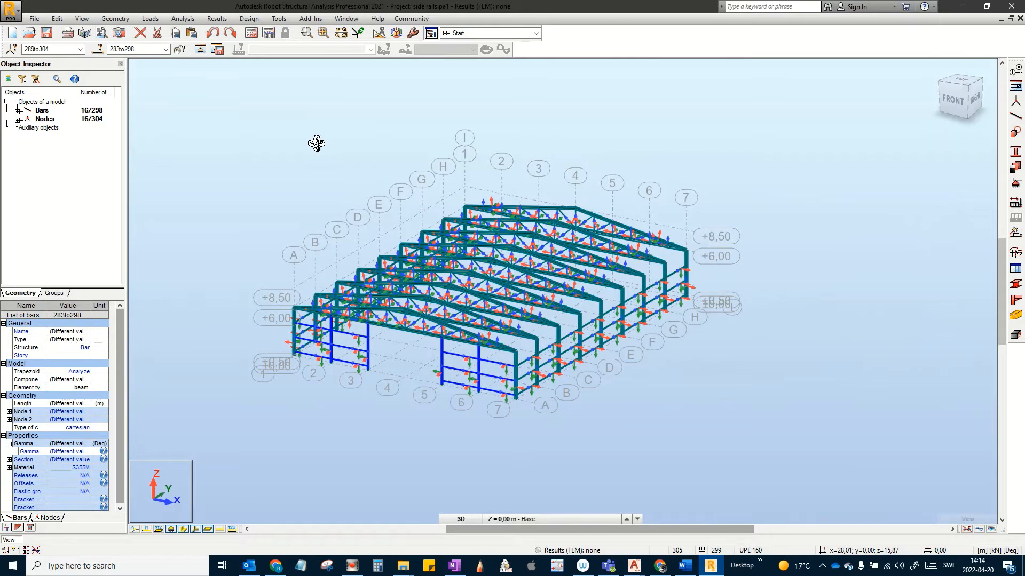
left_click(57, 19)
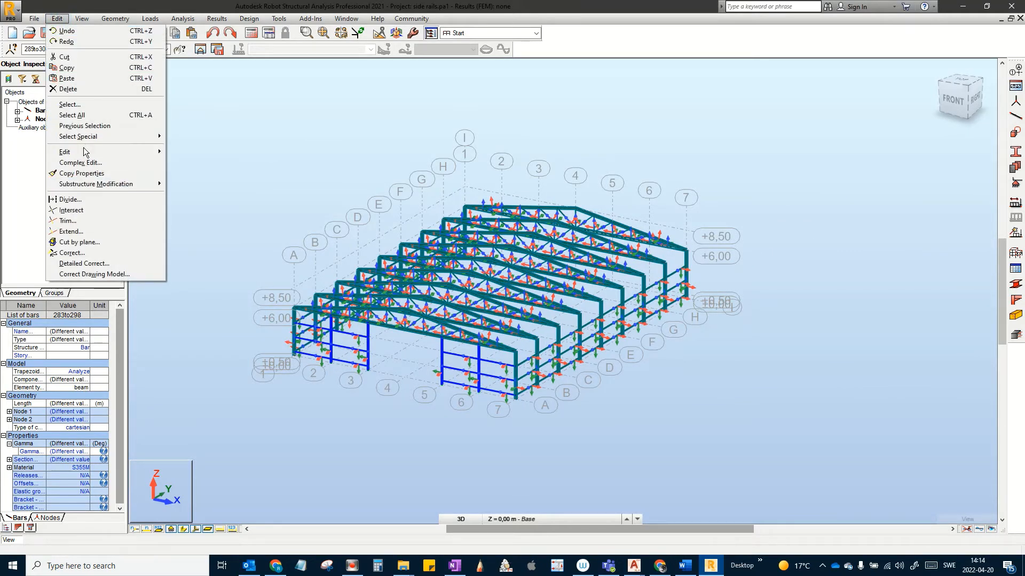
mouse_move(86, 152)
left_click(233, 151)
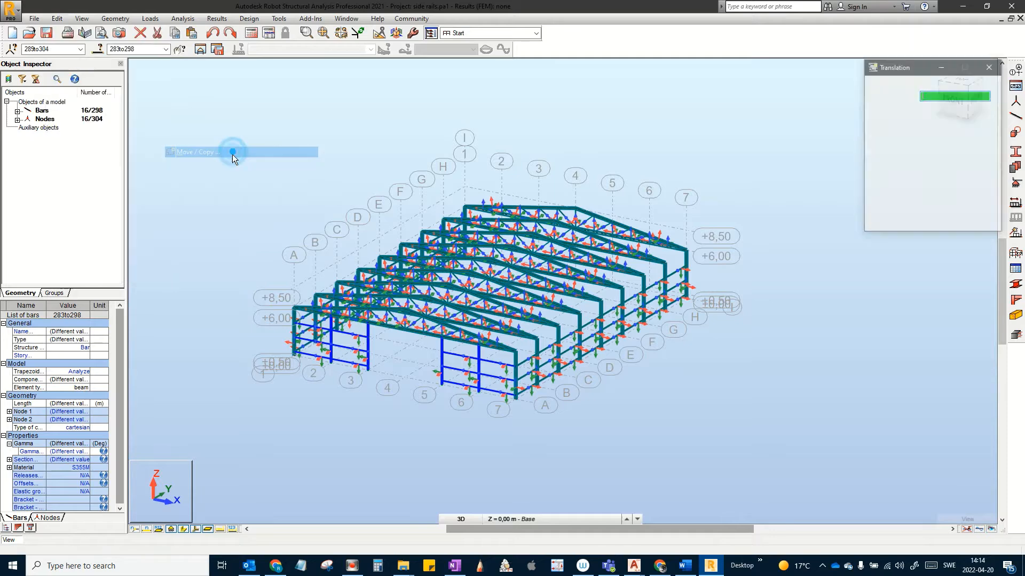
scroll(517, 400, "up", 1)
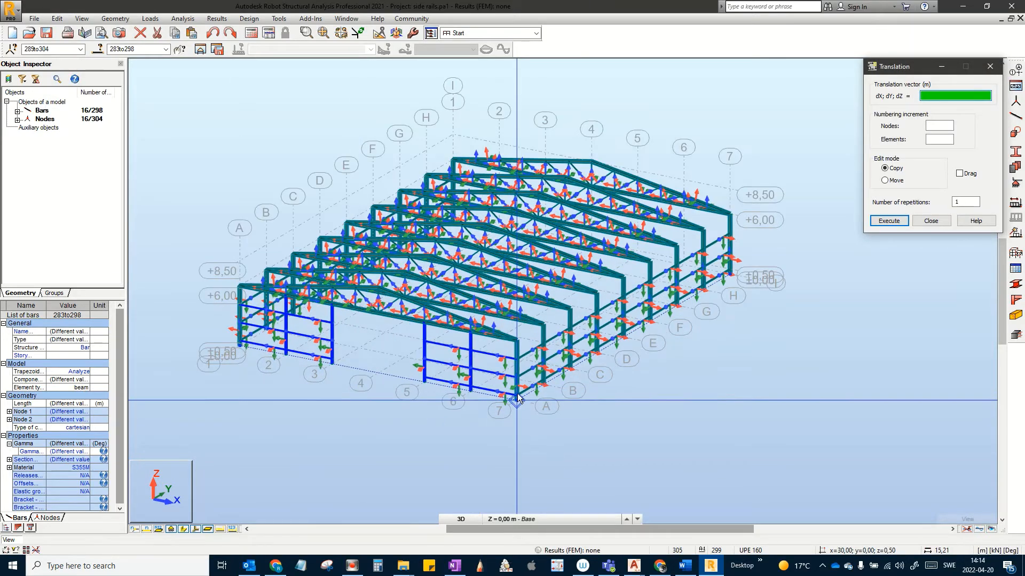
scroll(516, 399, "up", 1)
scroll(516, 401, "up", 1)
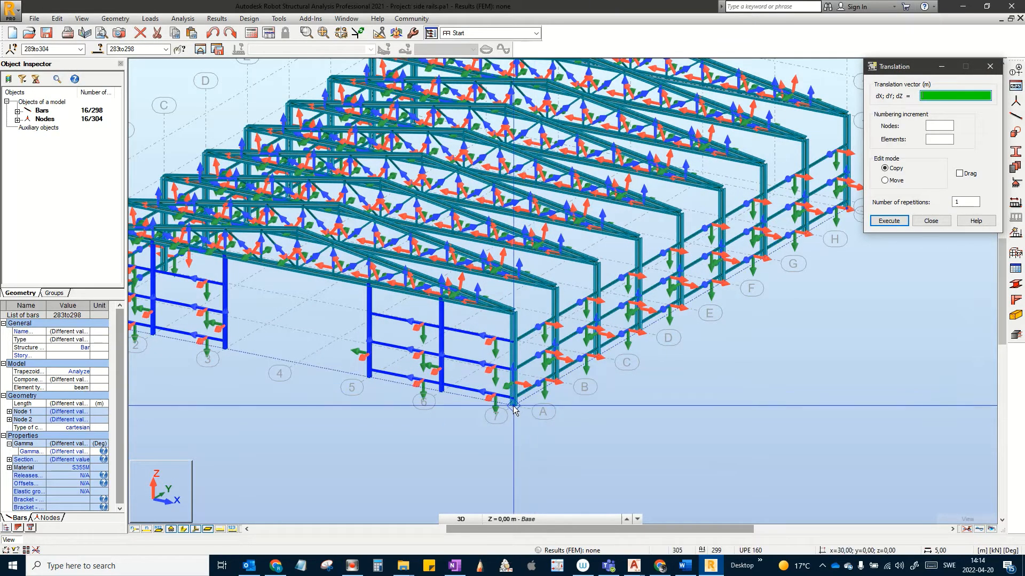
left_click(513, 407)
middle_click_drag(758, 274, 566, 359)
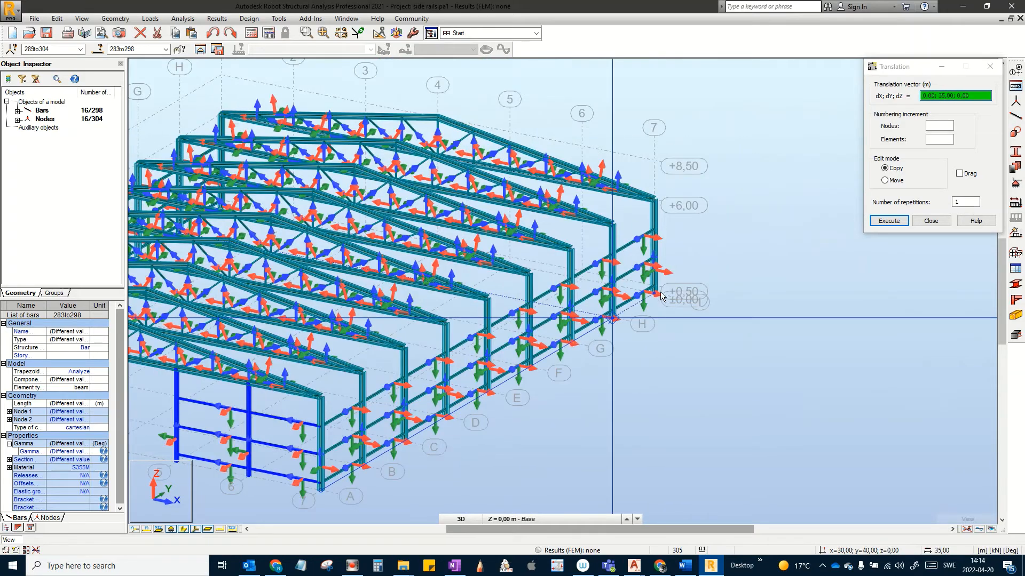
scroll(662, 296, "up", 3)
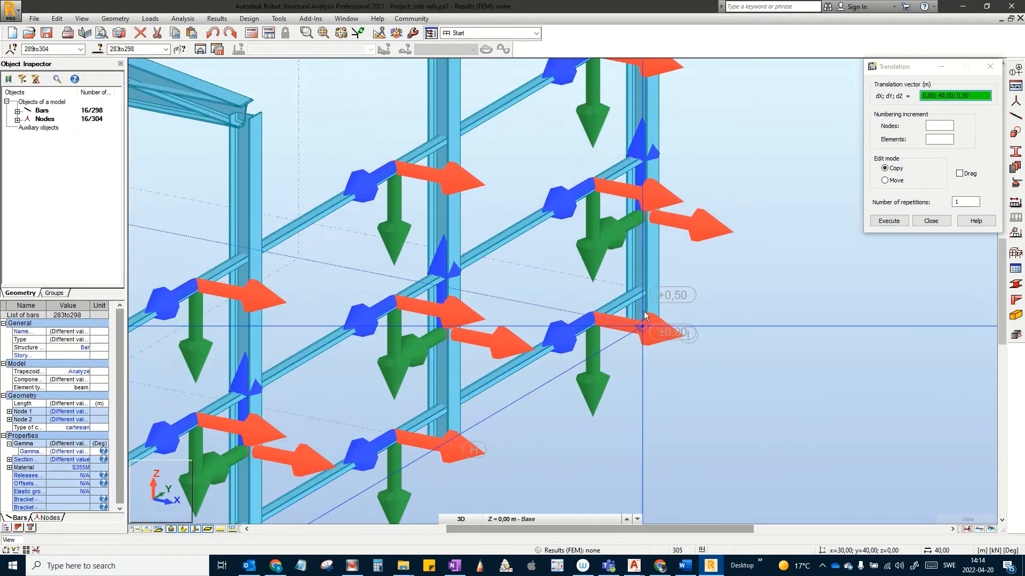
left_click(642, 325)
scroll(643, 328, "down", 3)
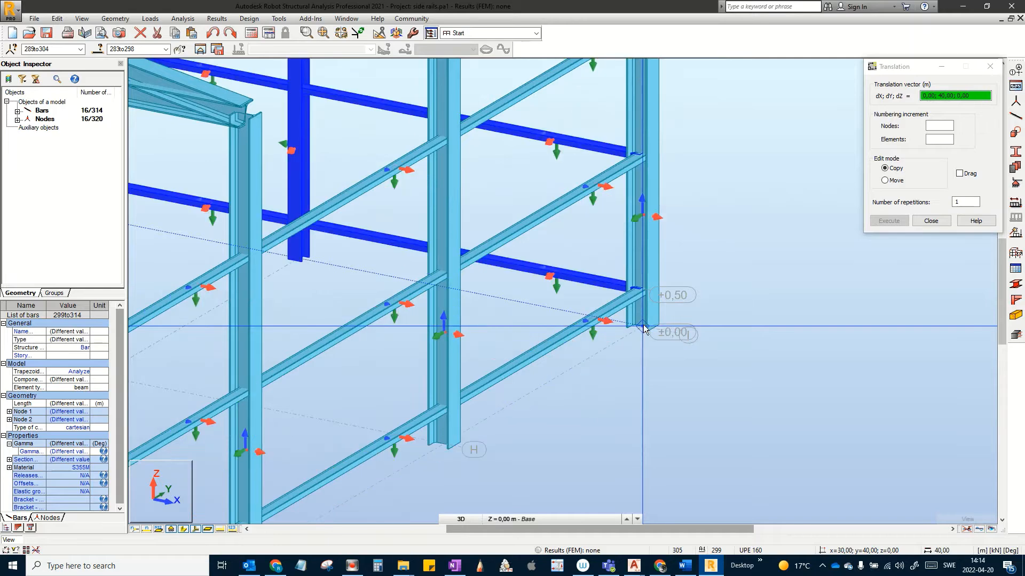
scroll(644, 347, "down", 1)
scroll(643, 348, "down", 1)
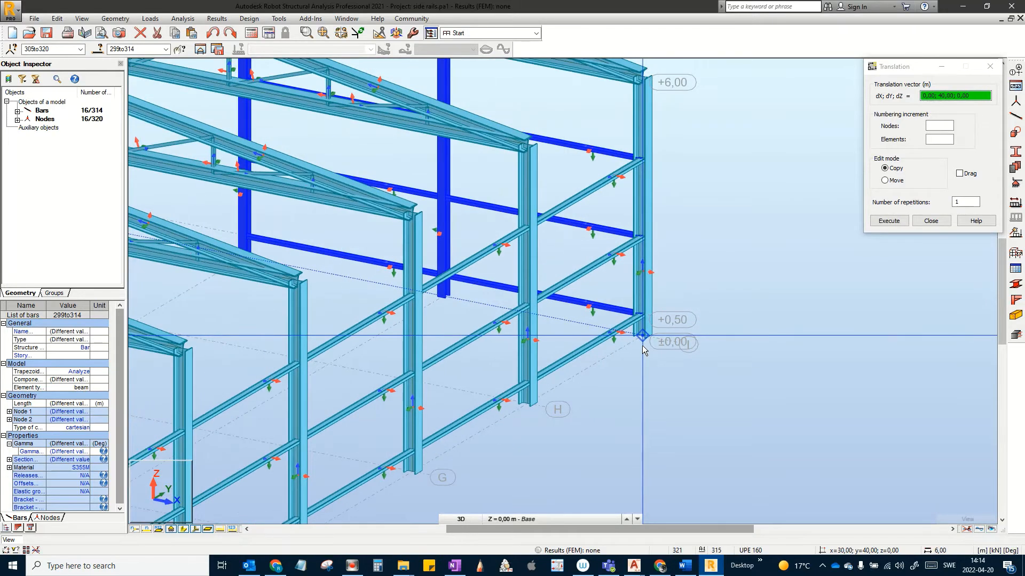
left_click(935, 222)
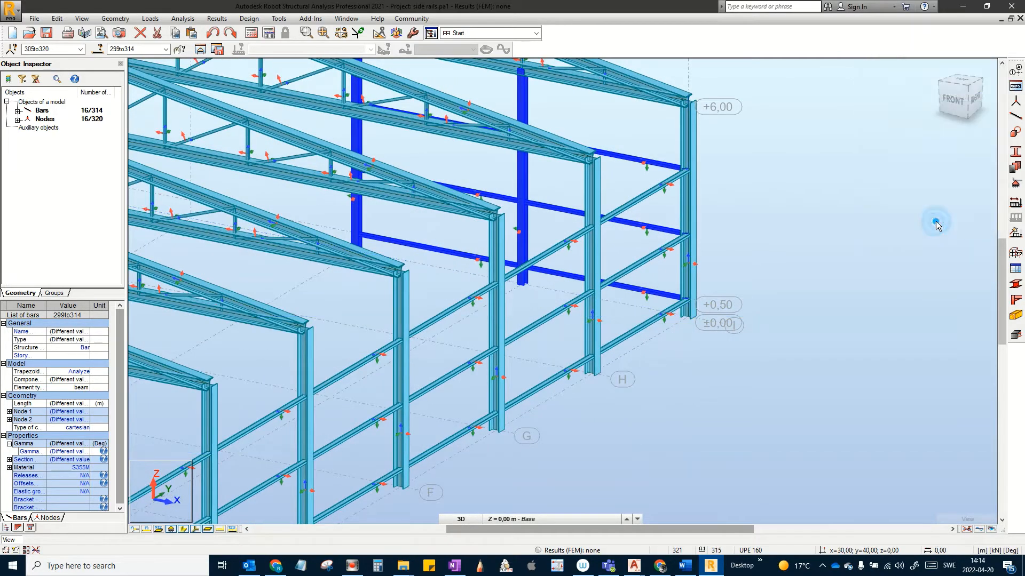
Step: Deselect and orbit the view to face the back gable with bars 299–314
left_click(767, 294)
mouse_move(774, 301)
middle_mouse_down("shift")
mouse_move(773, 320)
mouse_move(747, 327)
mouse_move(650, 330)
mouse_move(547, 291)
middle_mouse_up("shift")
middle_click_drag(870, 295, 683, 295)
scroll(683, 296, "down", 1)
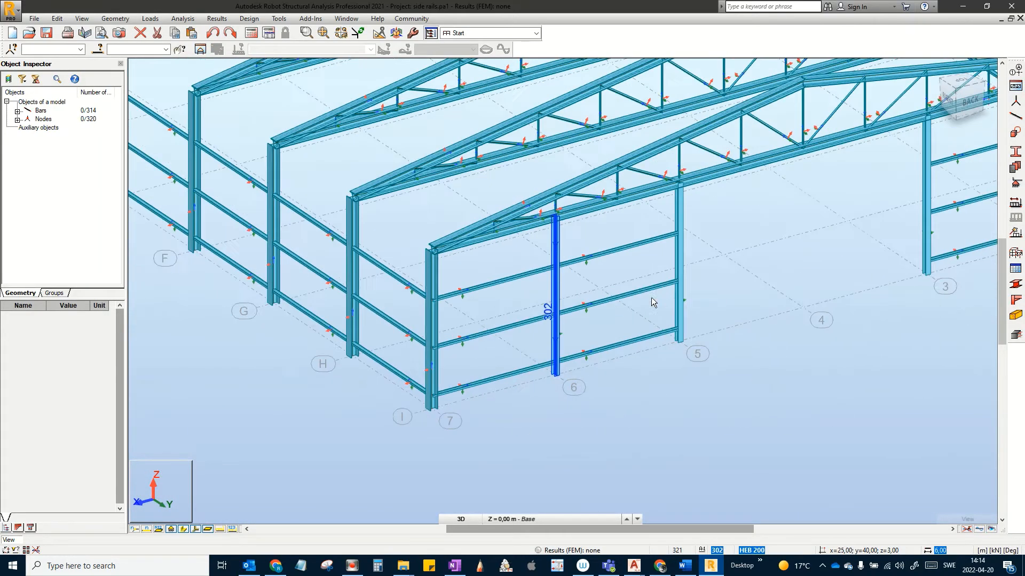
scroll(534, 283, "up", 1)
middle_click_drag(533, 283, 464, 280)
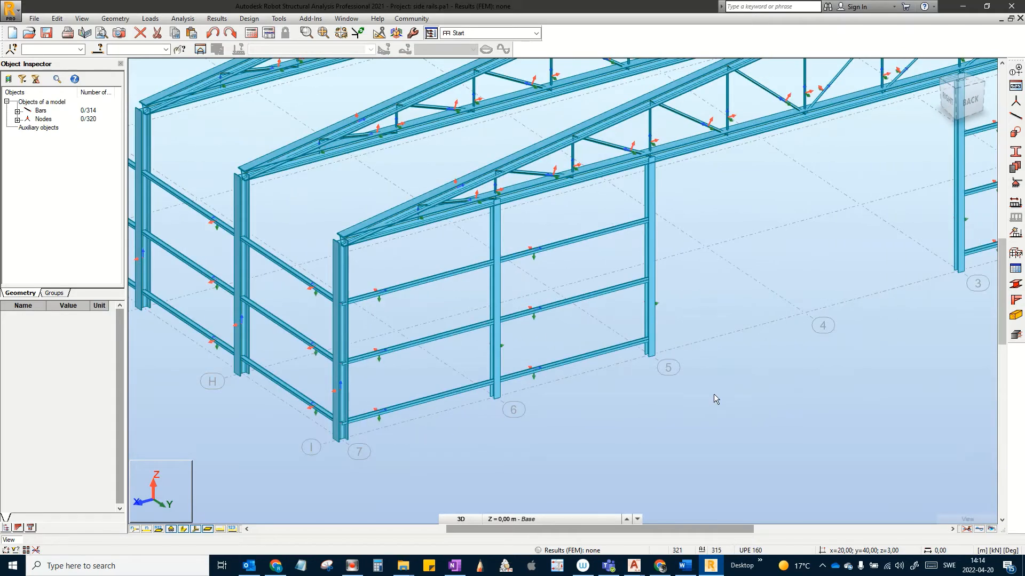
scroll(629, 398, "down", 3)
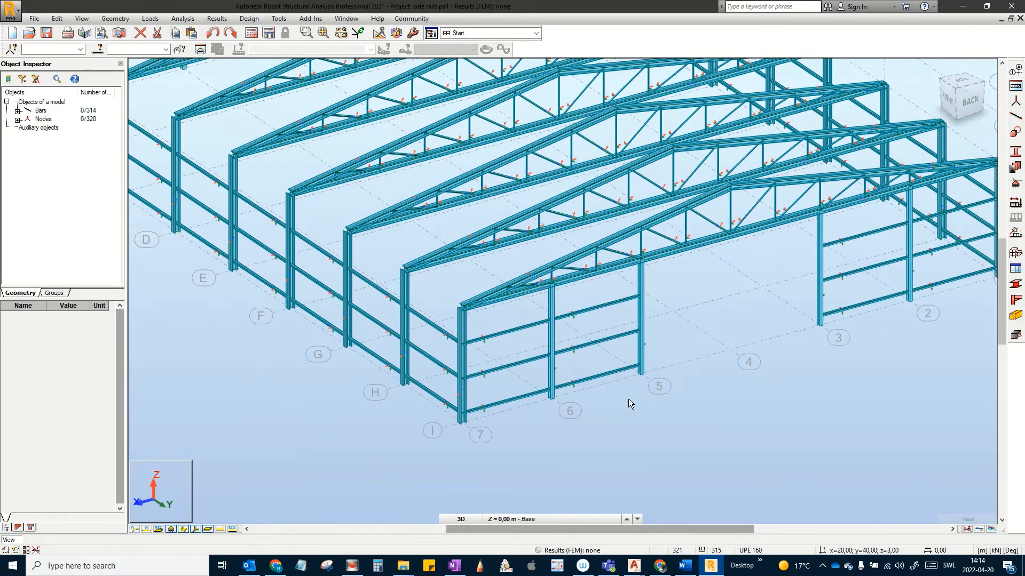
middle_click_drag(676, 371, 525, 336)
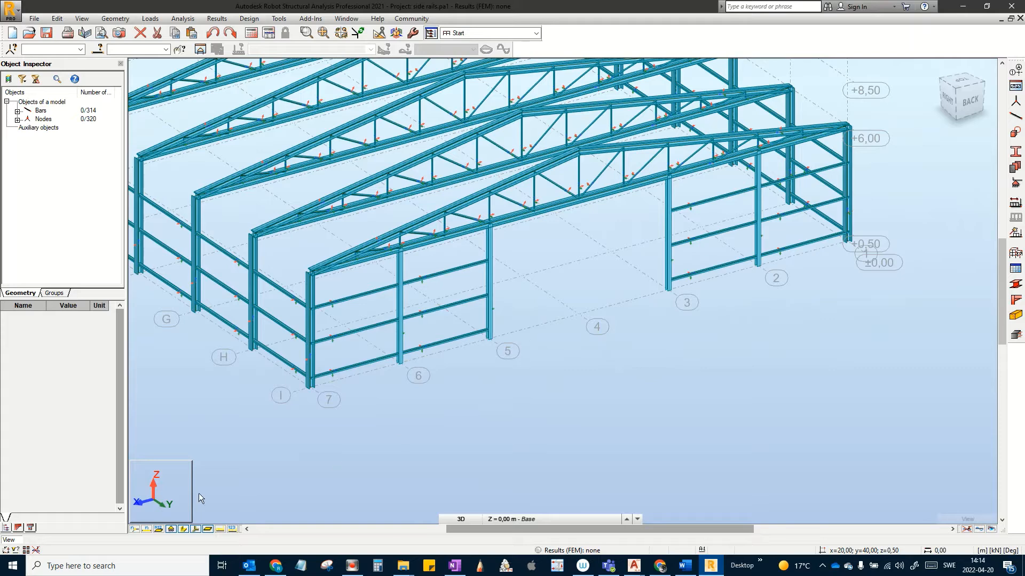
Step: With local axes shown, set the far-gable columns 299–302 to a 270° gamma angle
left_click(196, 529)
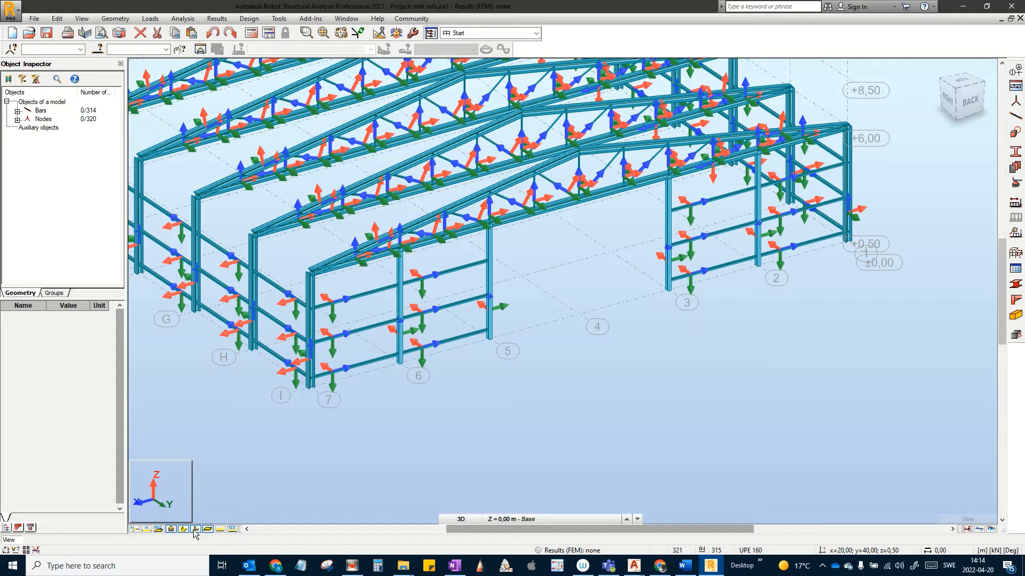
scroll(344, 415, "up", 3)
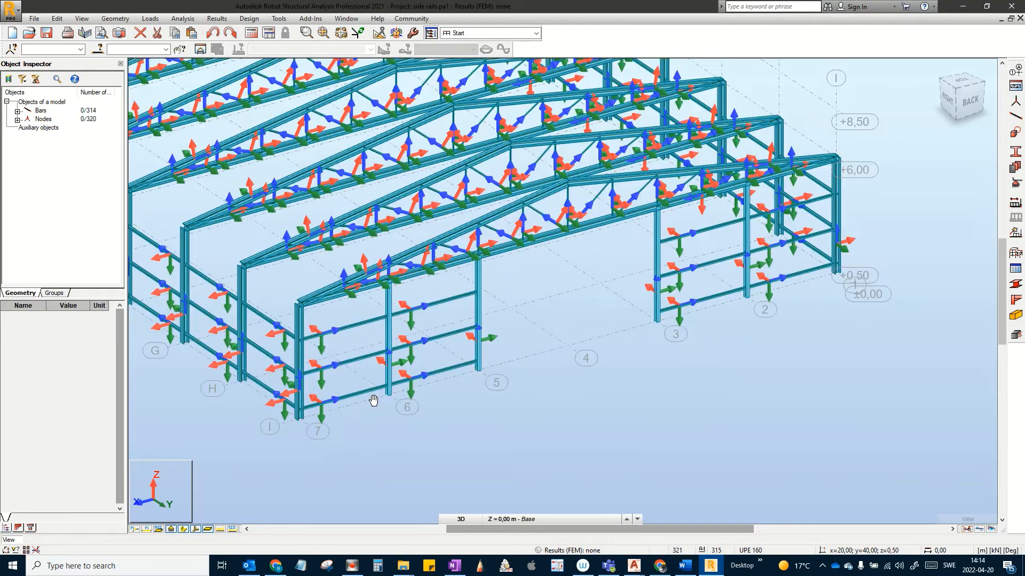
scroll(387, 345, "up", 2)
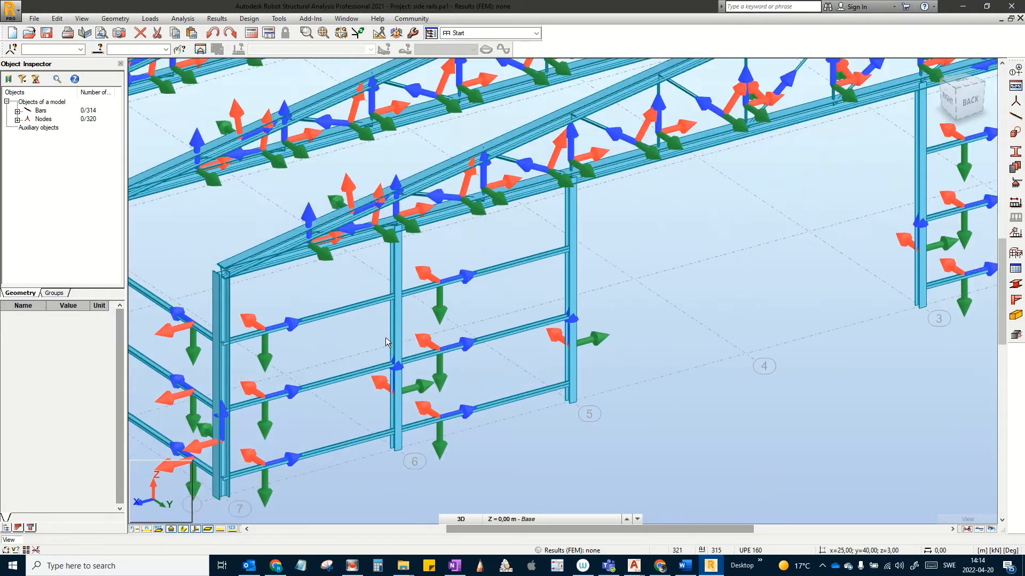
left_click(398, 400)
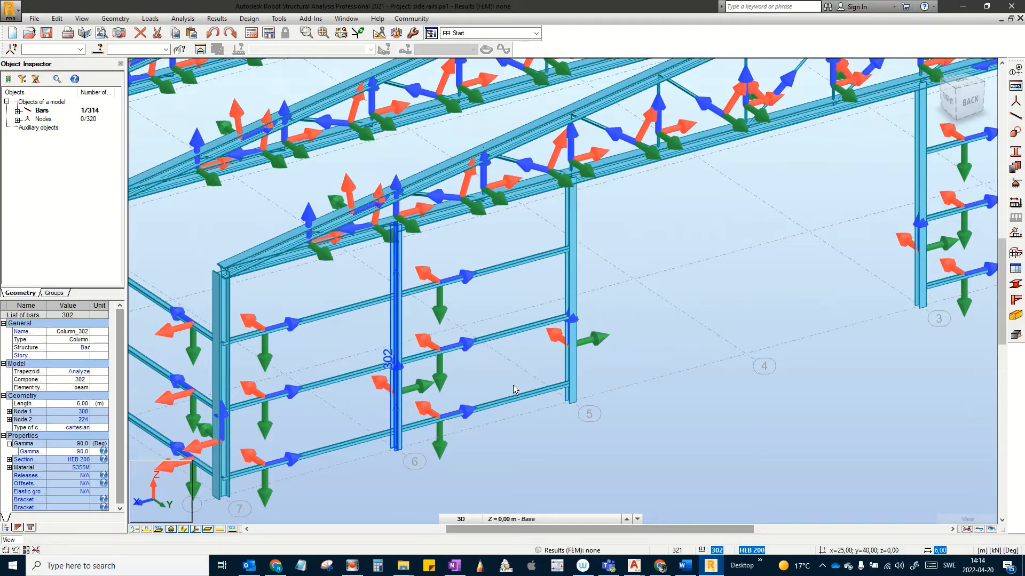
left_click(579, 346, "ctrl")
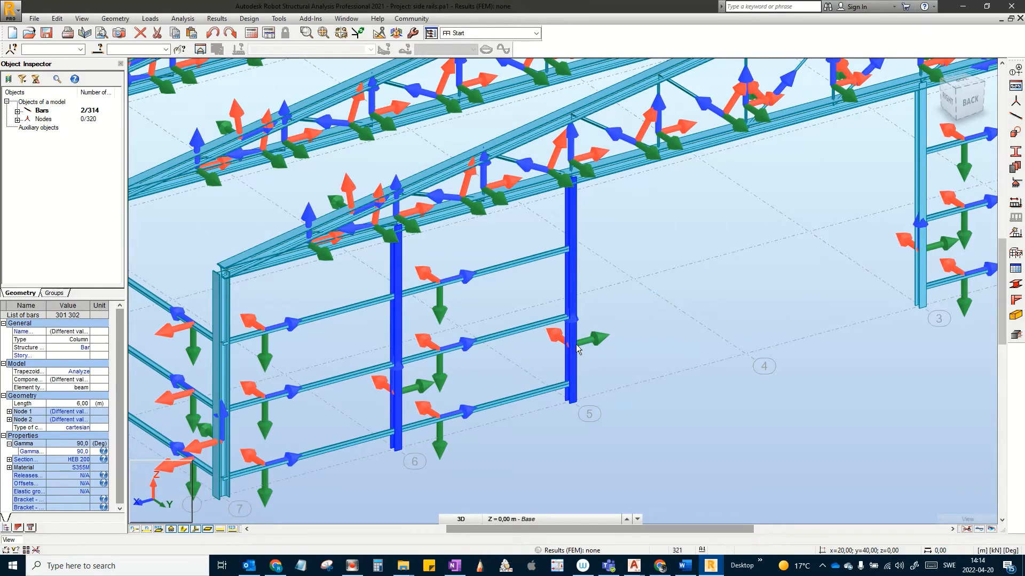
middle_click_drag(580, 347, 421, 365)
left_click(762, 263, "ctrl")
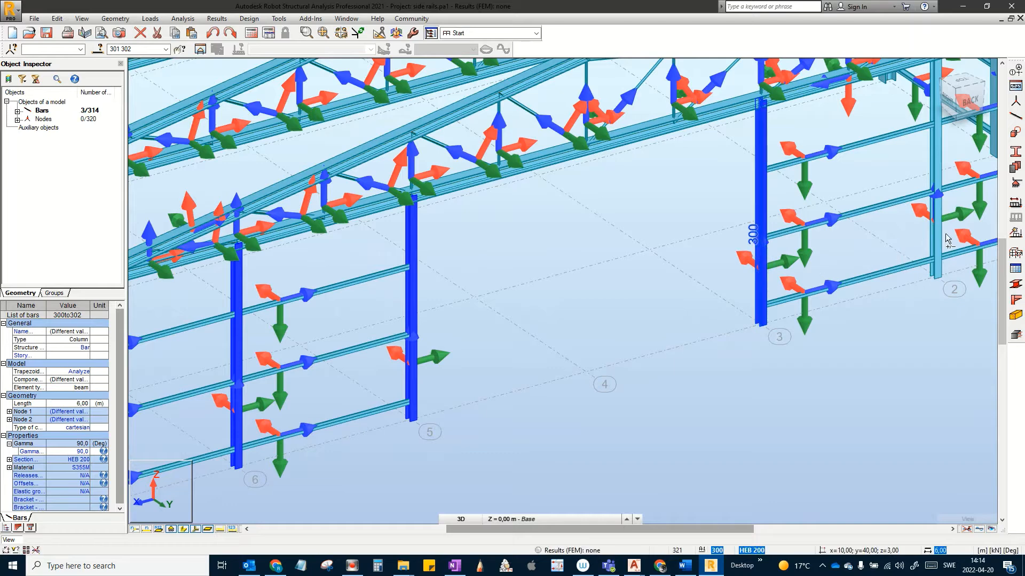
left_click(935, 234, "ctrl")
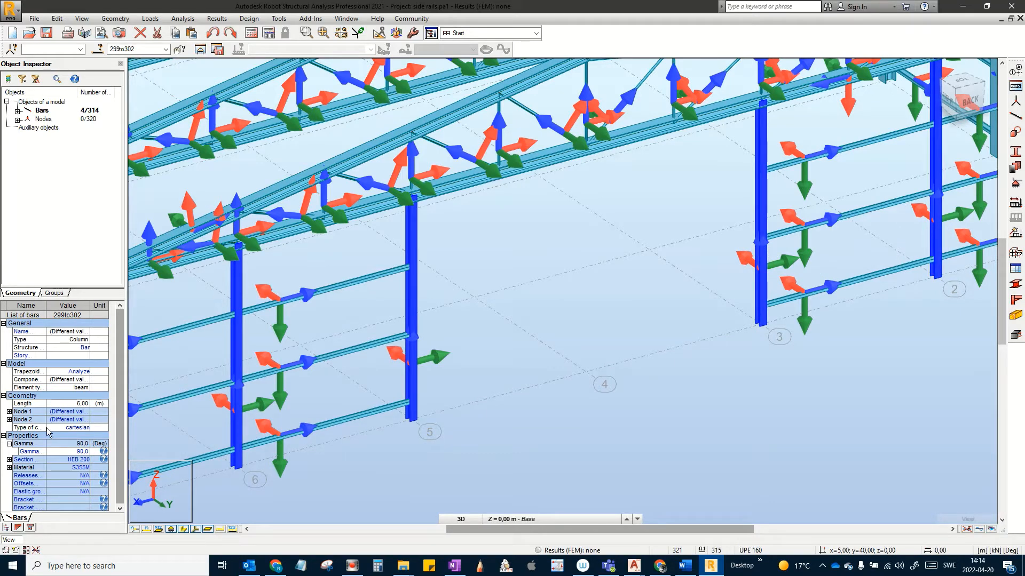
left_click(84, 452)
key("Return")
left_click(493, 444)
Step: Select the twelve copied rails, bars 303–314, bay by bay from axis 7 to axis 1
scroll(539, 421, "down", 2)
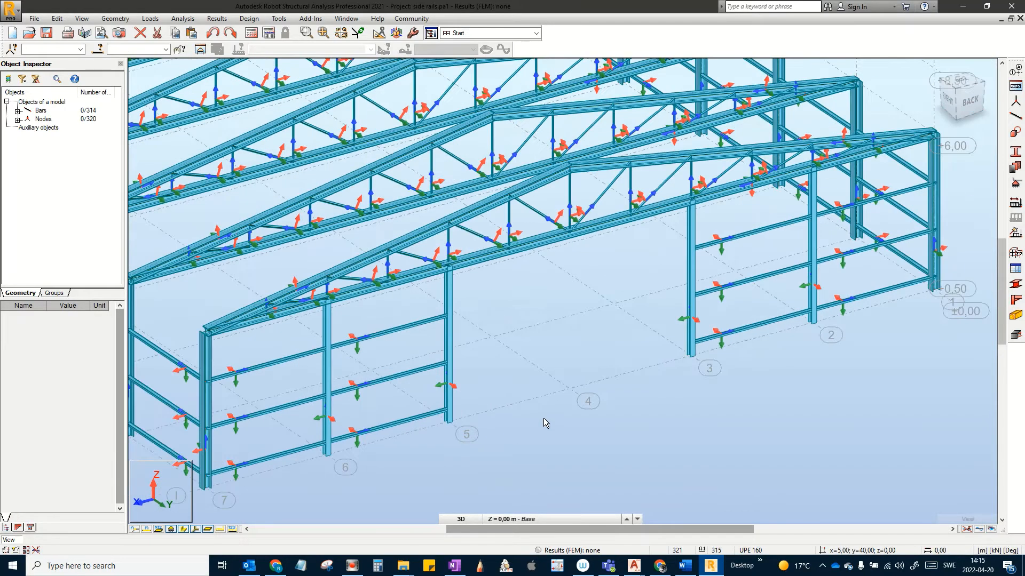
middle_click_drag(544, 419, 549, 381)
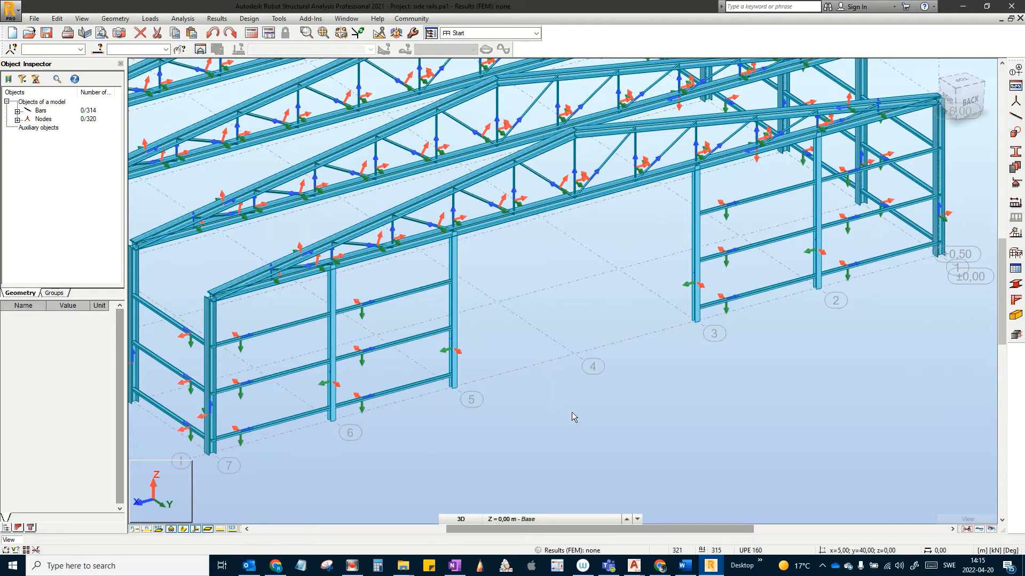
scroll(561, 419, "down", 2)
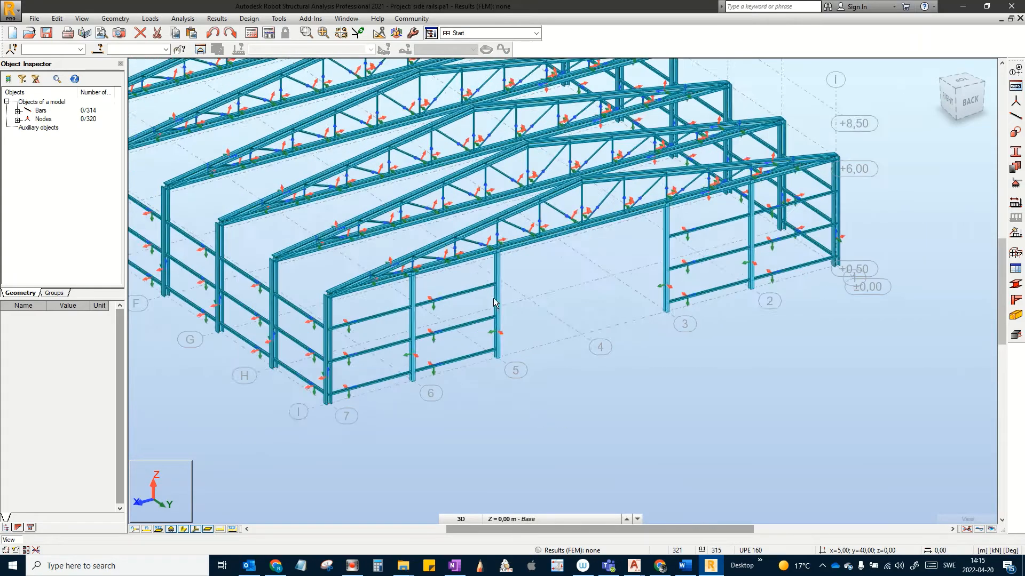
scroll(452, 299, "up", 5)
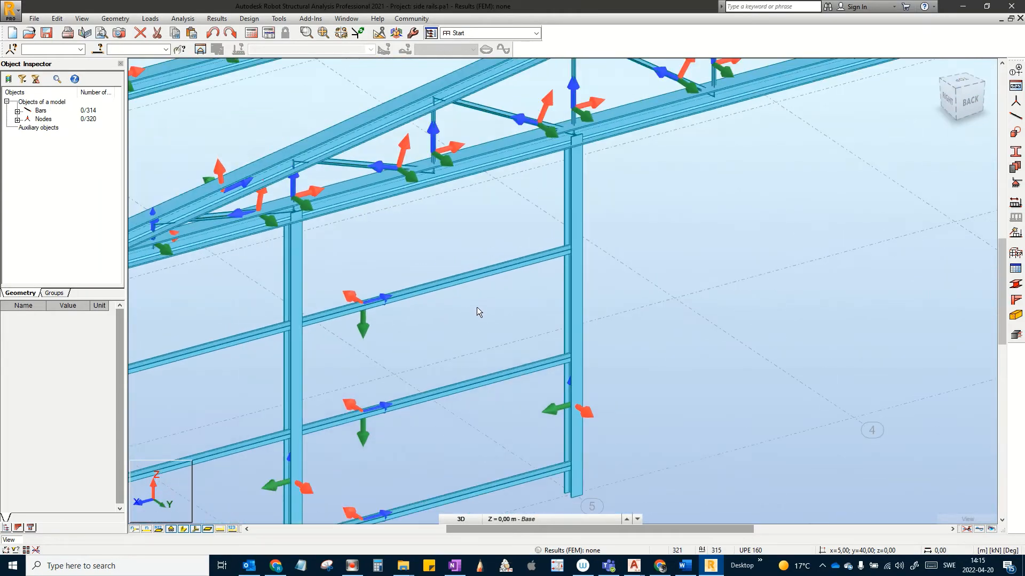
scroll(469, 318, "down", 3)
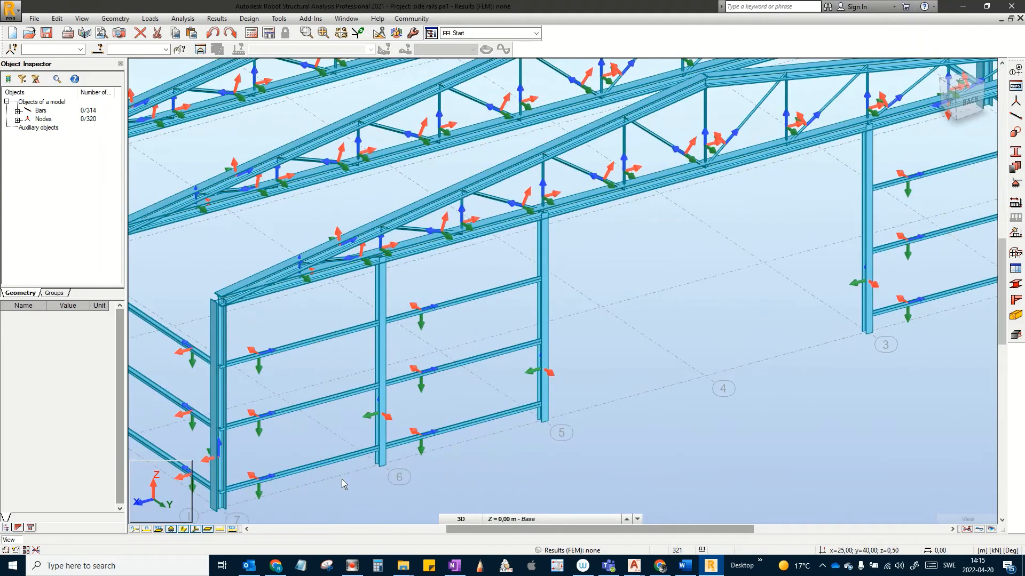
left_click_drag(347, 500, 330, 328)
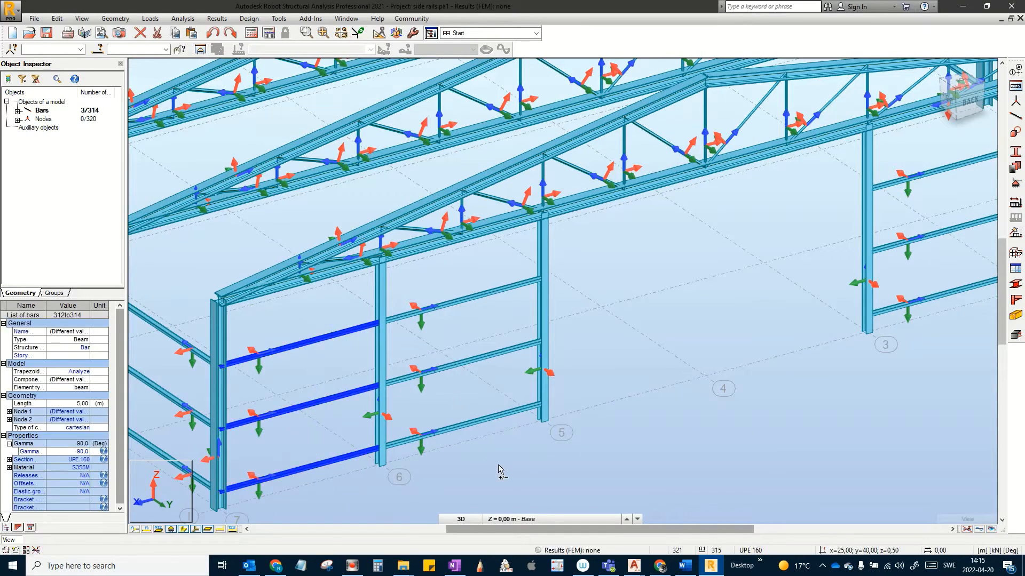
left_click_drag(463, 259, 468, 271)
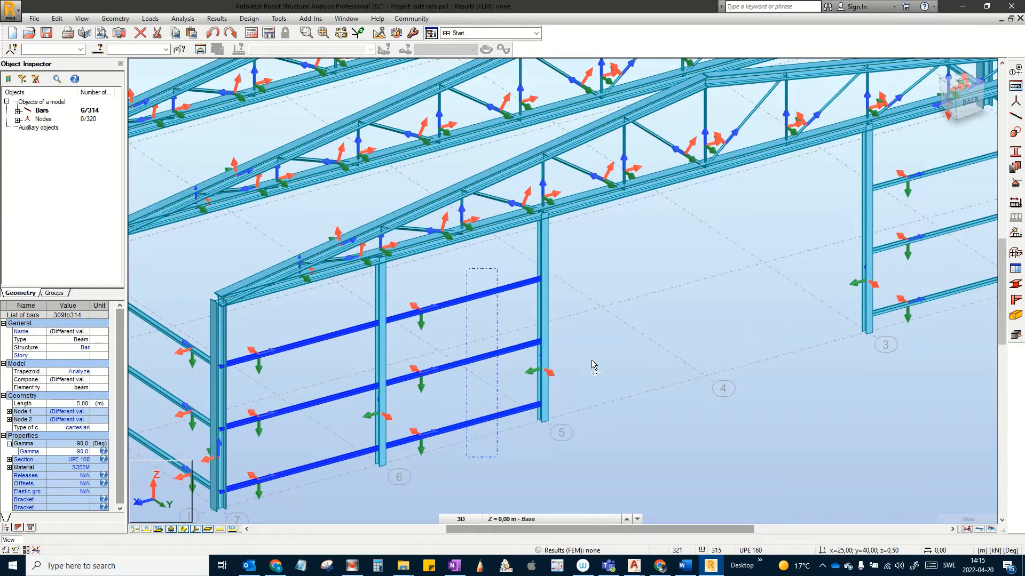
middle_click_drag(517, 364, 526, 363)
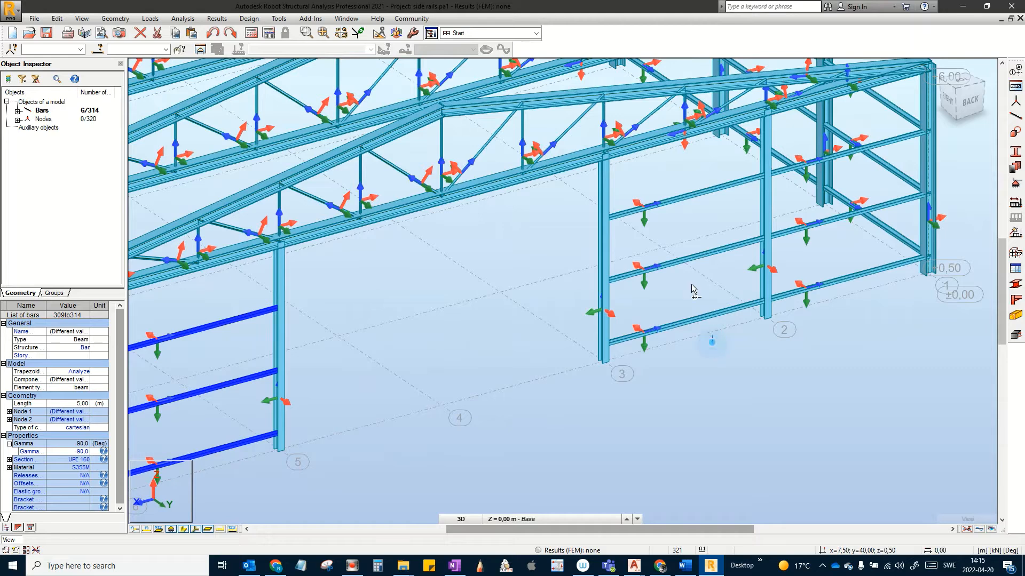
left_click_drag(692, 285, 700, 178, "ctrl")
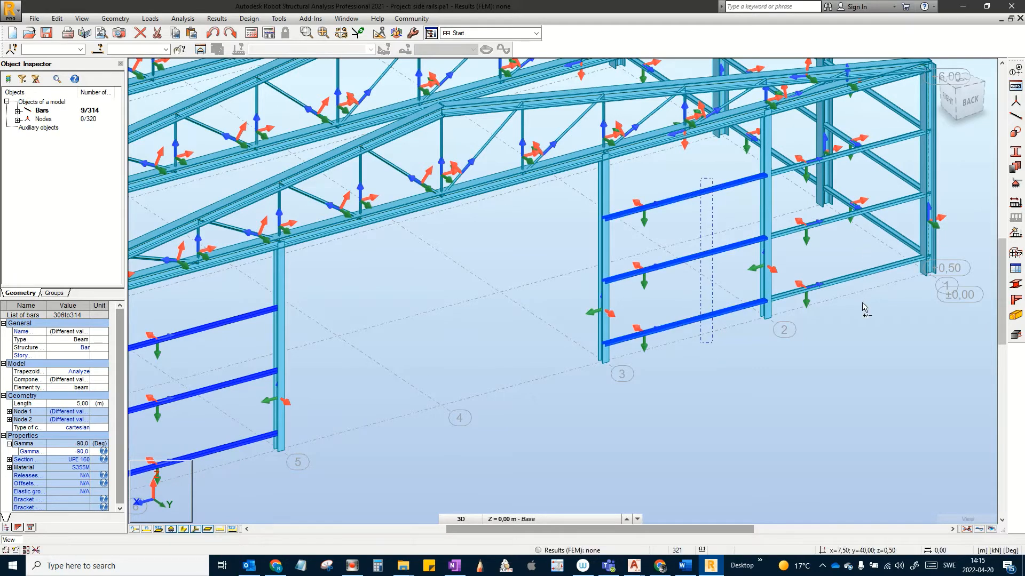
left_click_drag(861, 318, 812, 225, "ctrl")
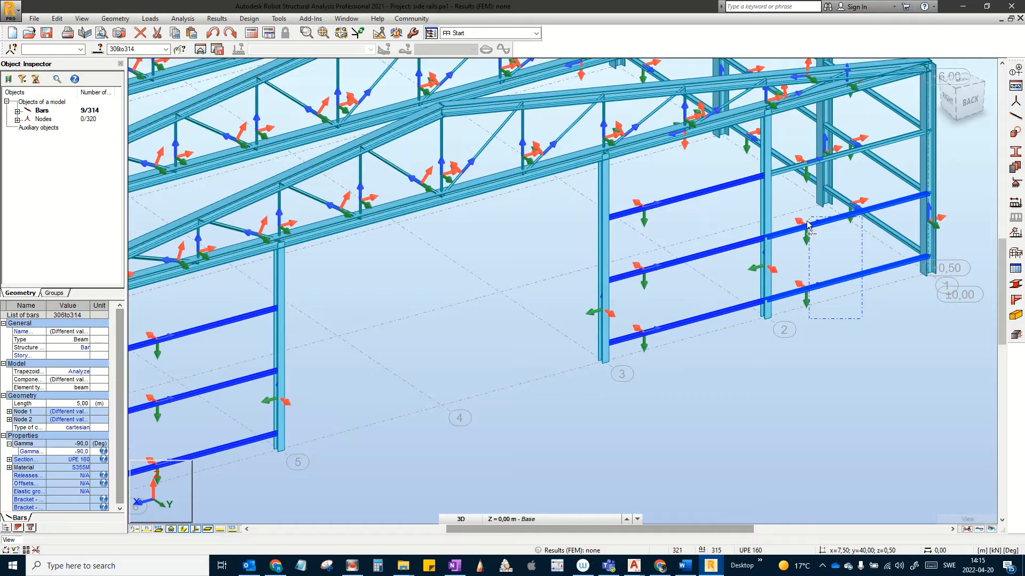
left_click(782, 169, "ctrl")
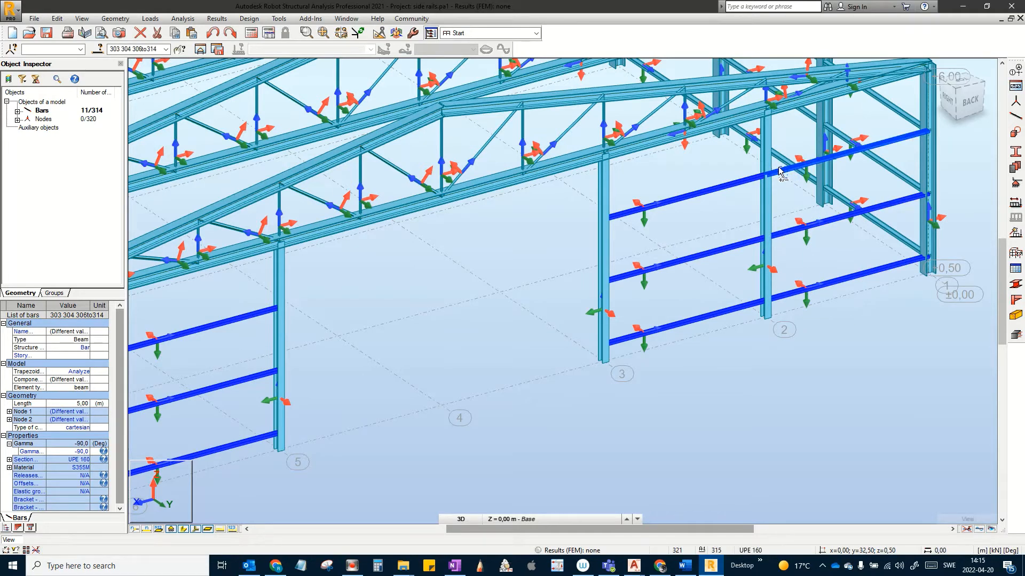
left_click(778, 169, "ctrl")
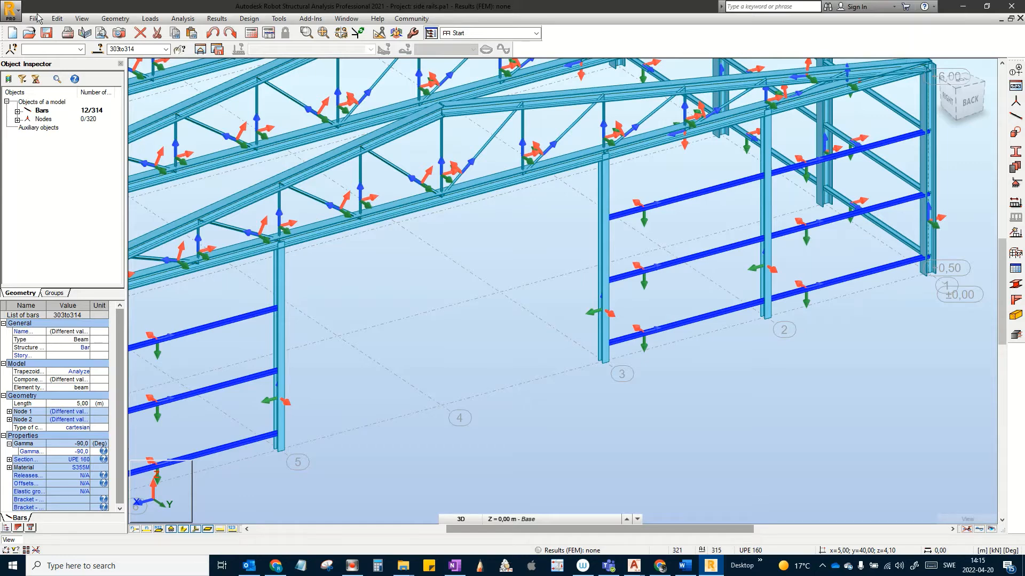
Step: Reverse the local bar direction of the twelve door rails 303–314 so their gamma reads 90°
left_click(115, 19)
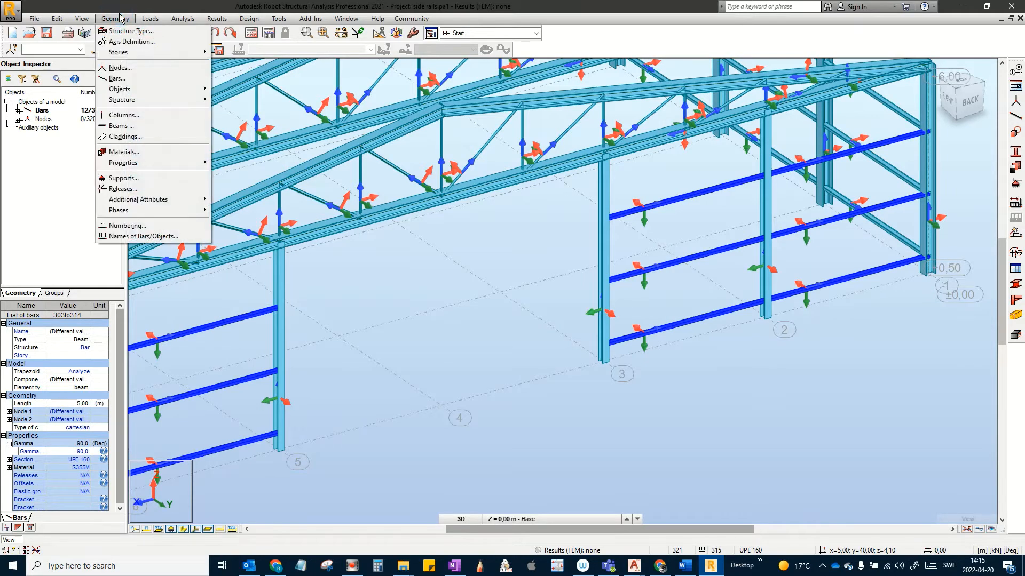
mouse_move(146, 164)
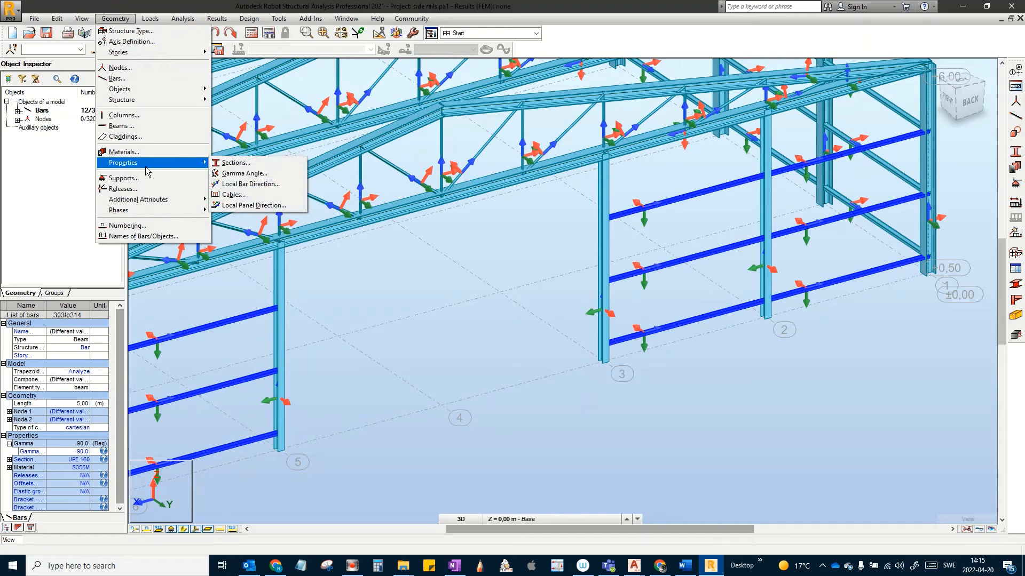
left_click(250, 185)
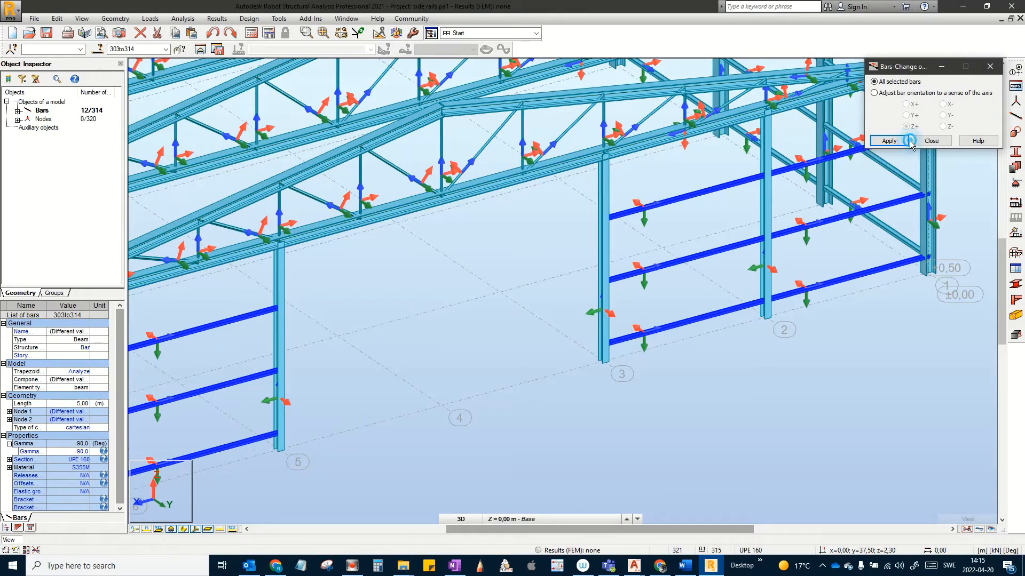
left_click(889, 141)
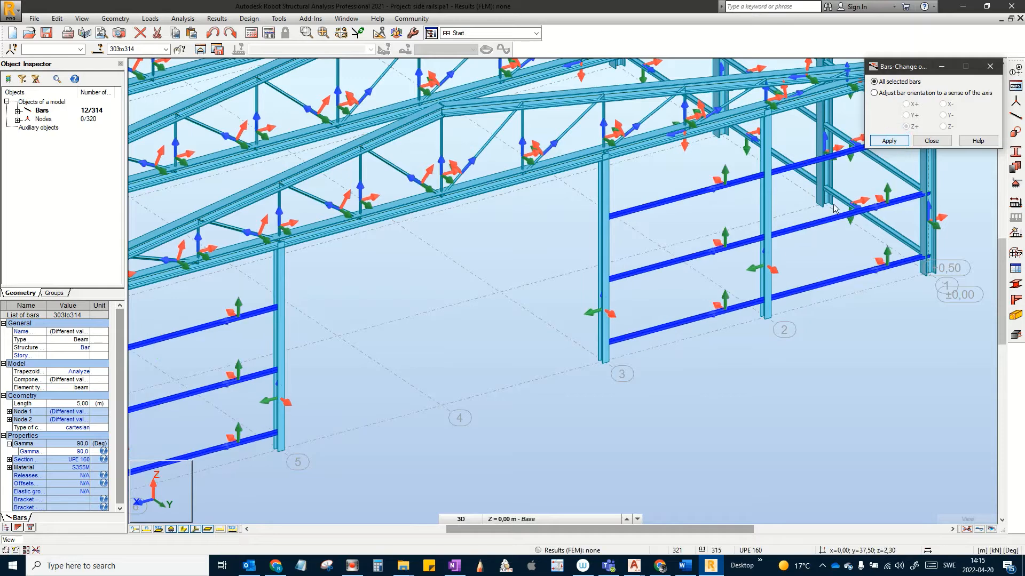
scroll(722, 204, "up", 4)
middle_click_drag(711, 251, 716, 280)
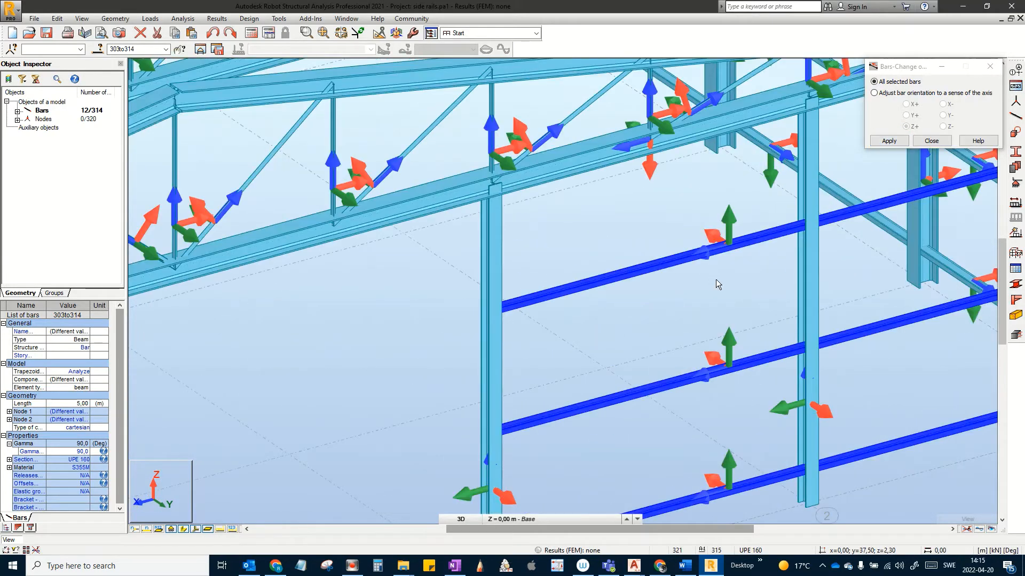
left_click(716, 280)
middle_click_drag(801, 155, 867, 224)
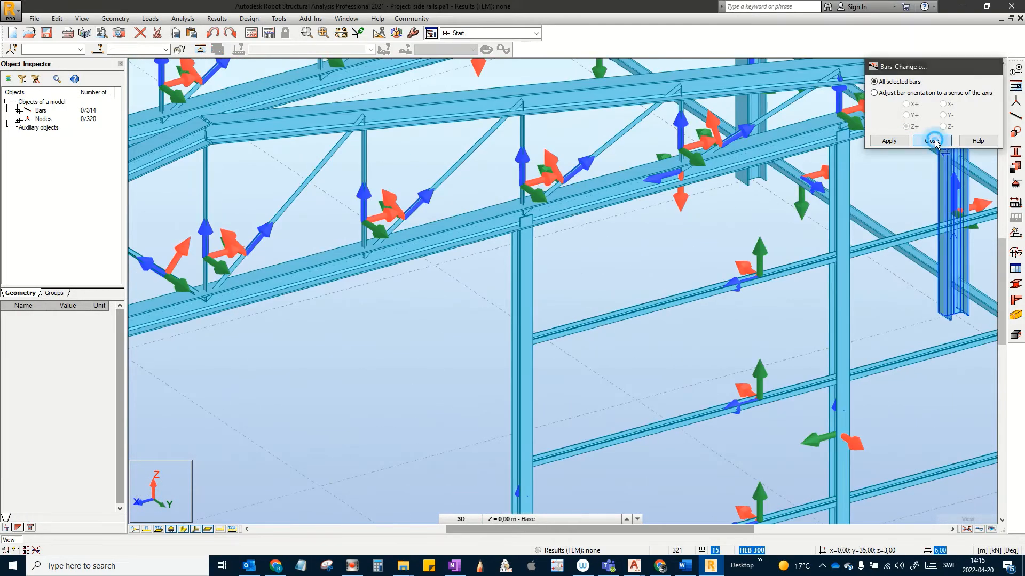
left_click(931, 141)
scroll(614, 352, "down", 5)
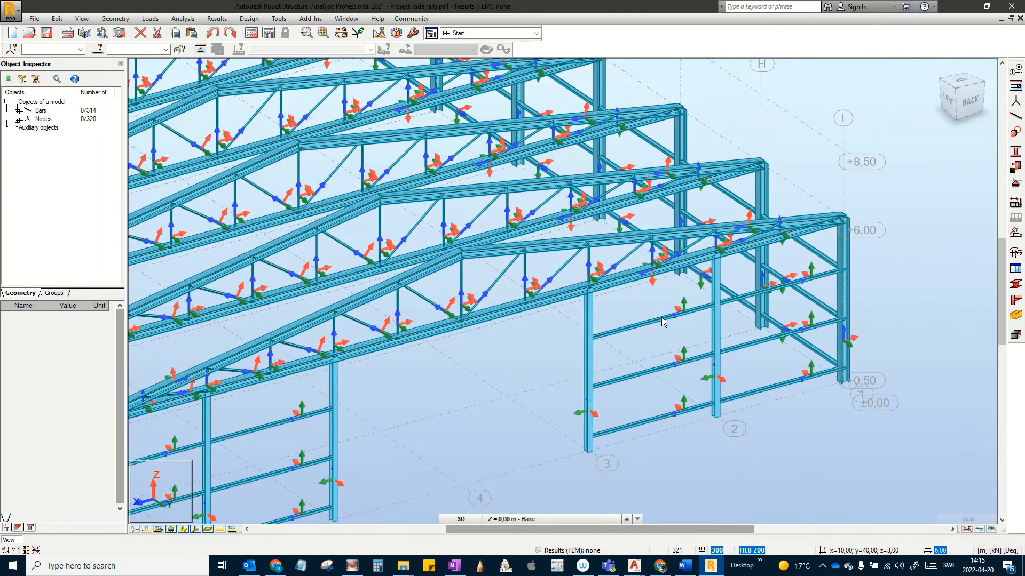
Step: Switch to the XZ view at structure axis I (Y = 40 m) and centre the gable
scroll(747, 289, "up", 3)
scroll(680, 358, "down", 1)
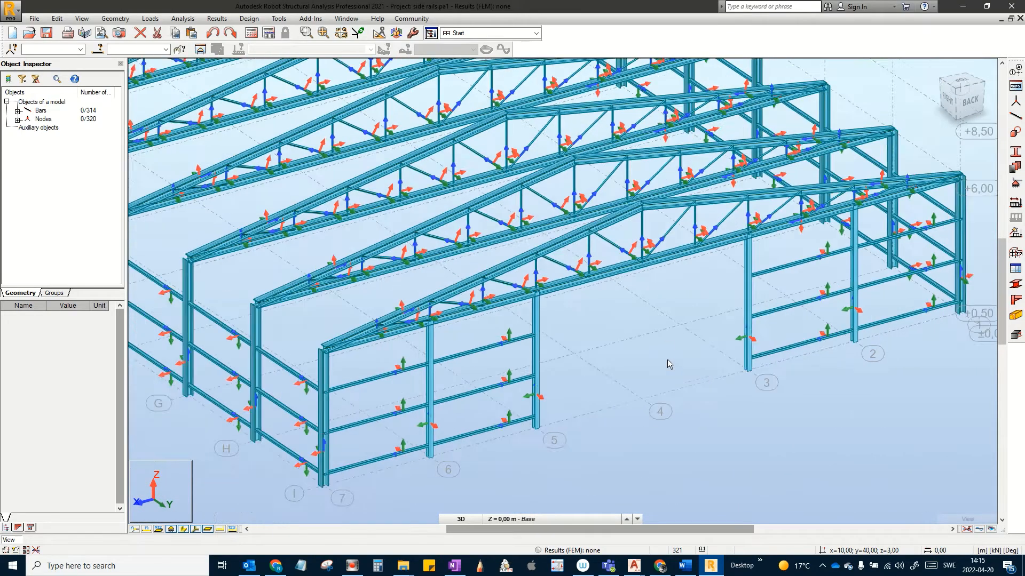
middle_click_drag(656, 359, 599, 289)
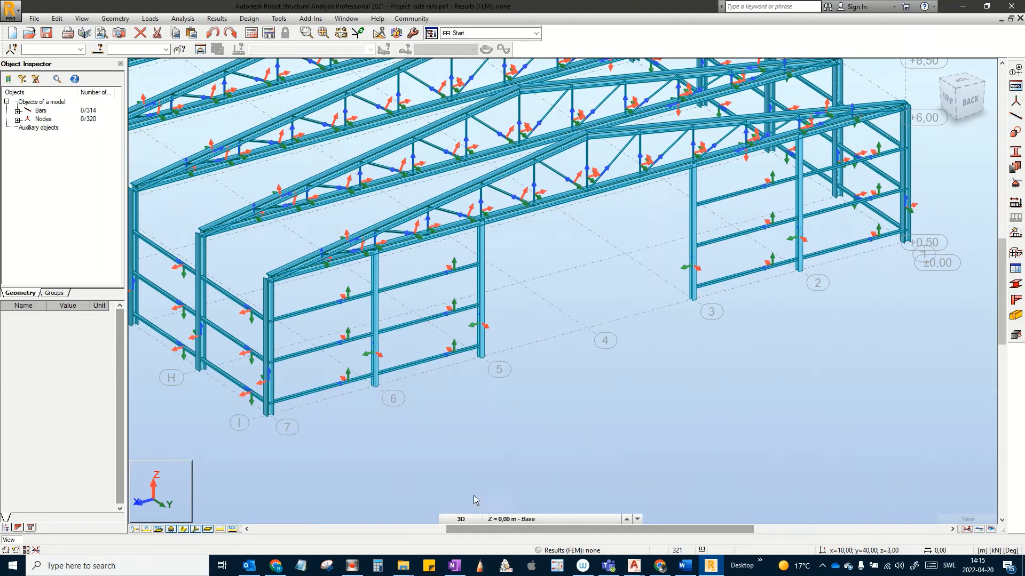
left_click(462, 520)
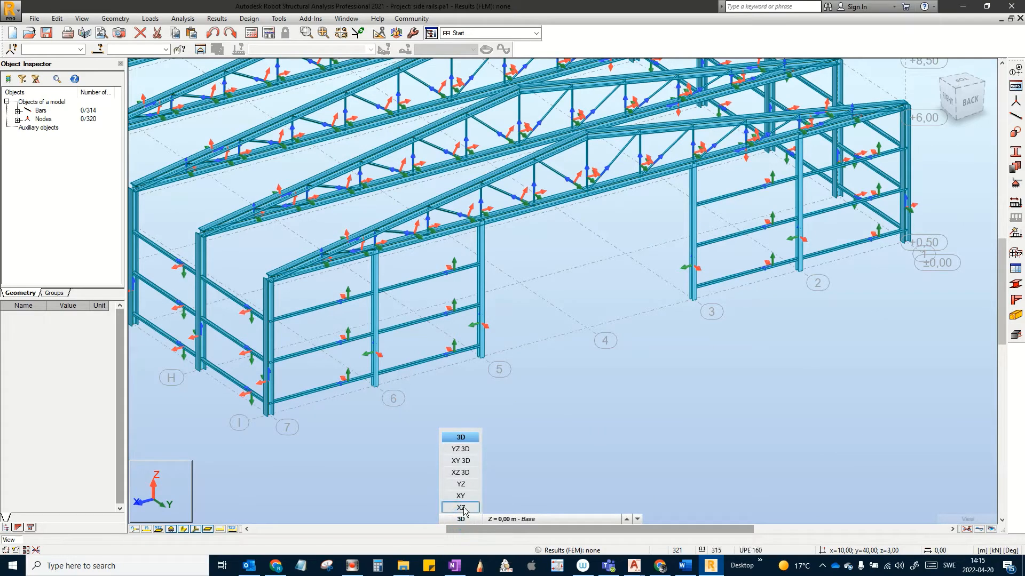
left_click(461, 508)
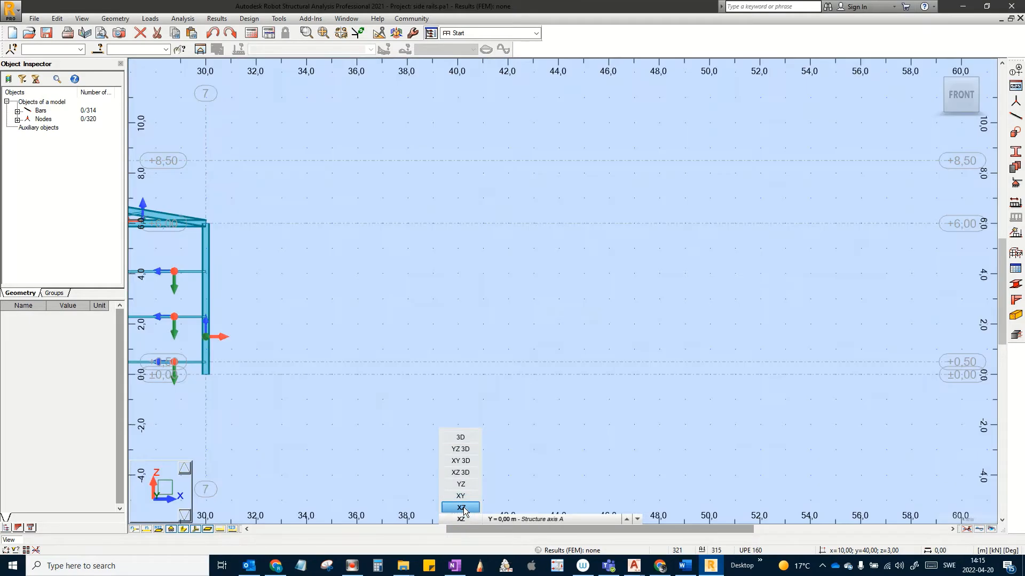
left_click(490, 520)
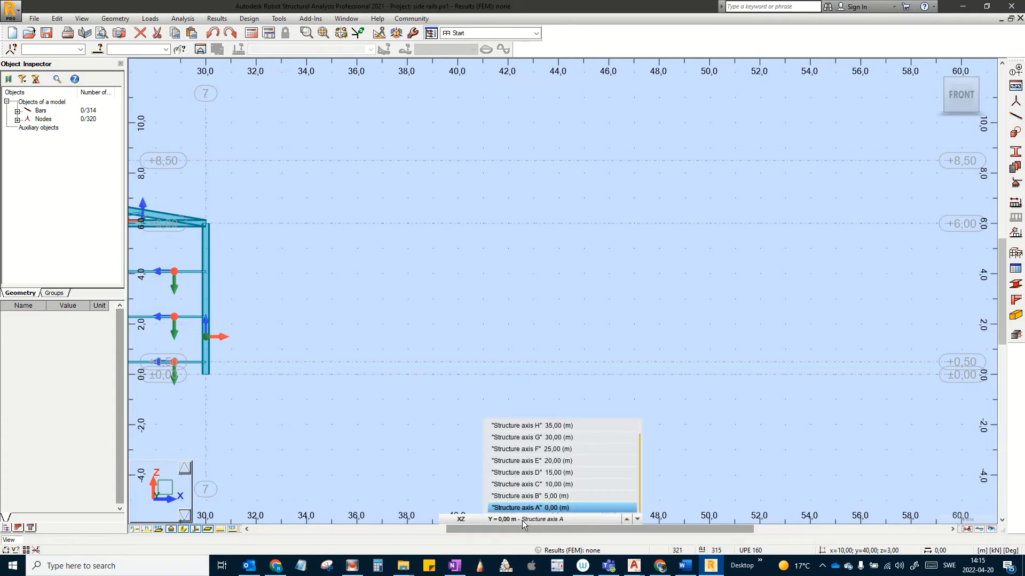
scroll(544, 429, "up", 1)
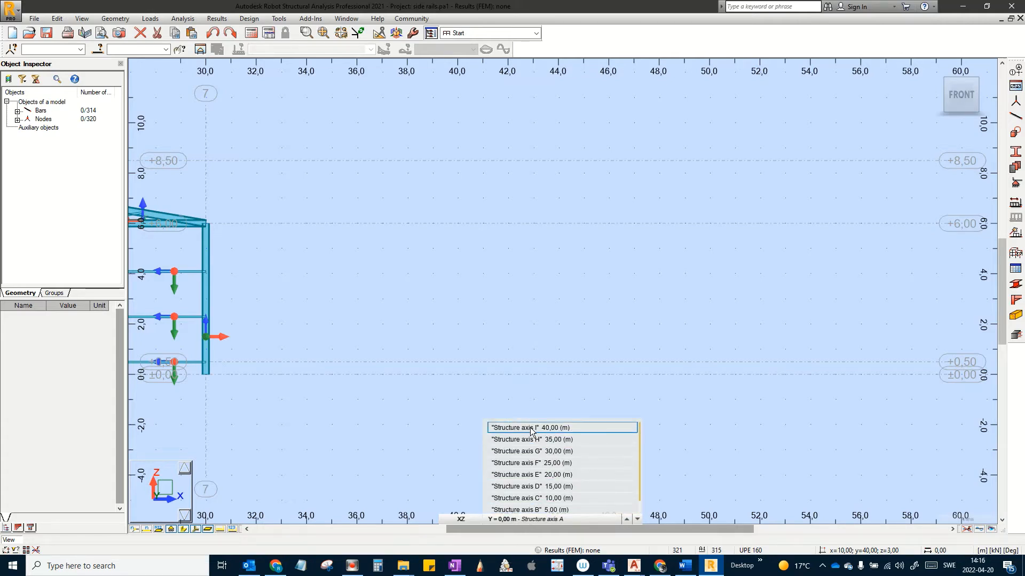
left_click(532, 429)
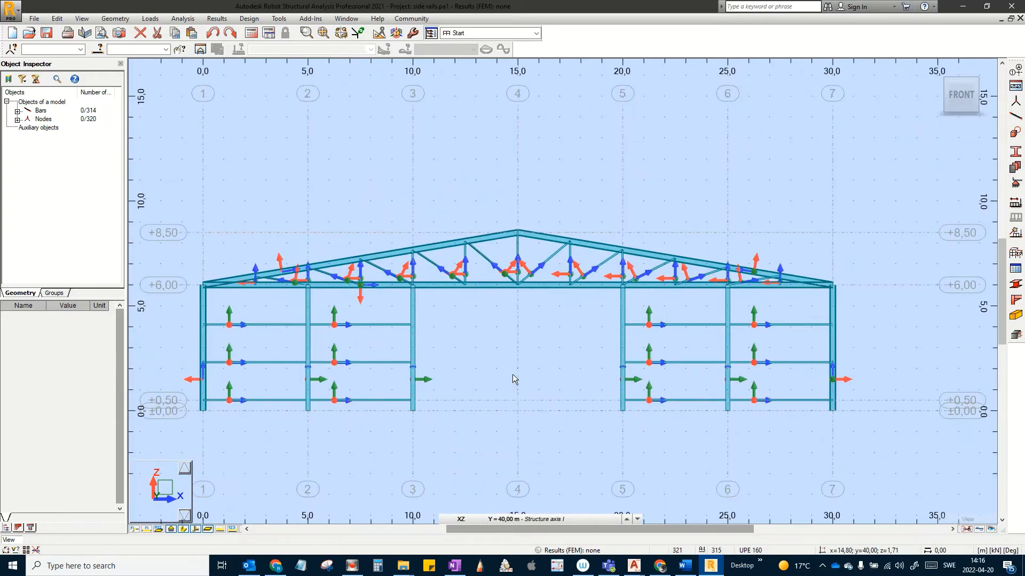
scroll(513, 378, "up", 1)
middle_click_drag(447, 361, 460, 333)
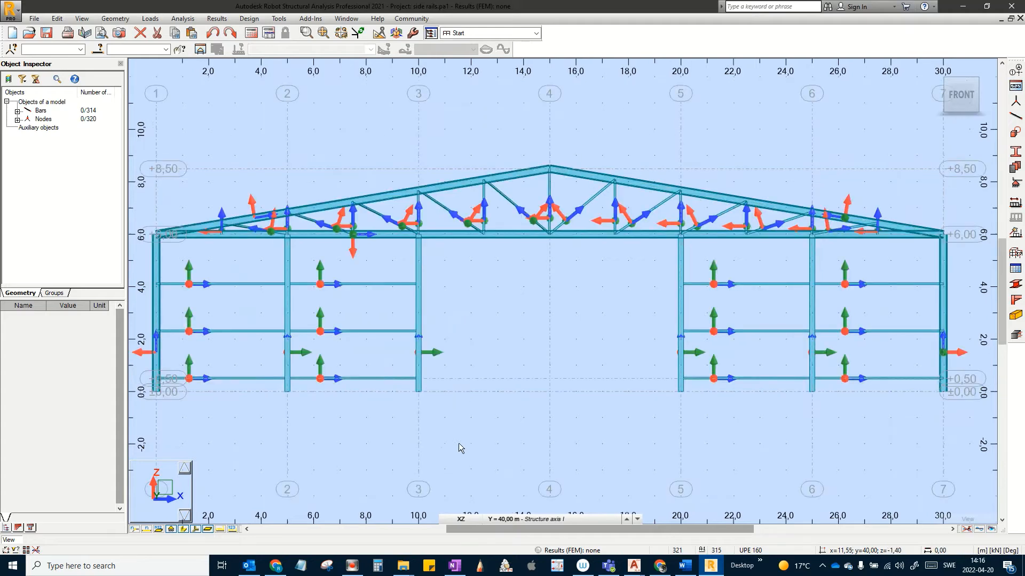
Step: Copy the axis-3 wind column and its three rails 5 m along X to axis 4
left_click_drag(407, 337, 393, 268)
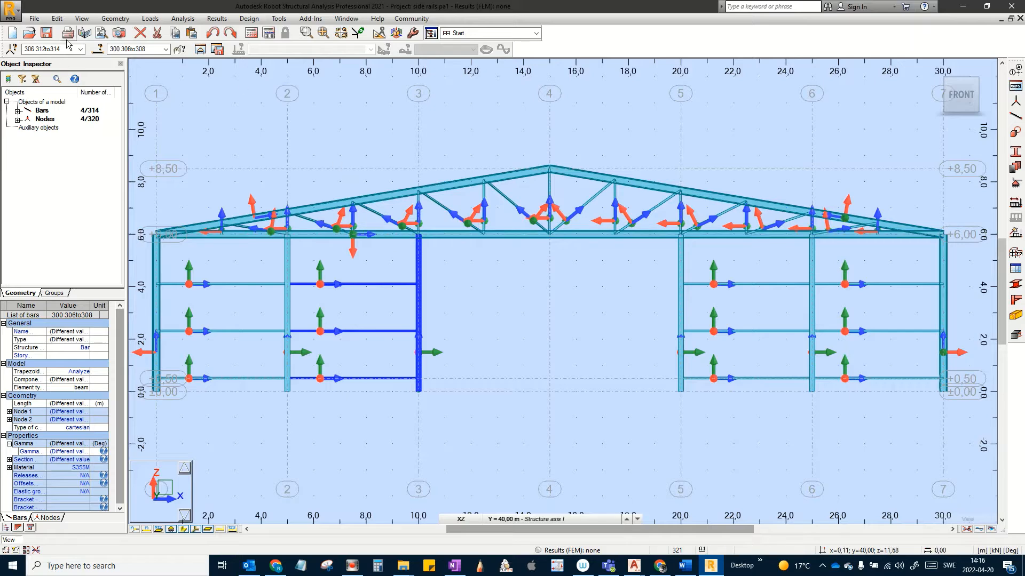
left_click(57, 19)
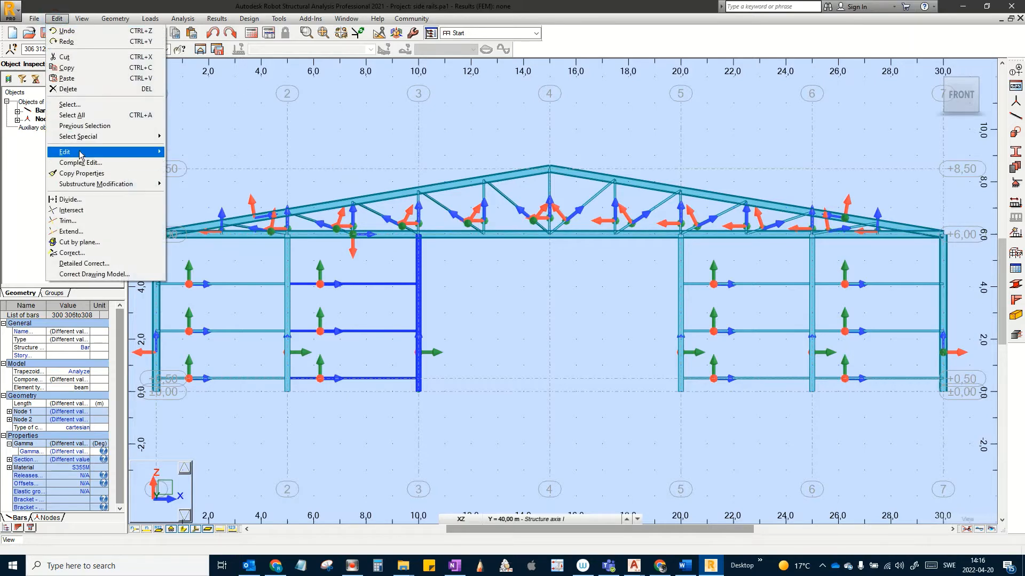
mouse_move(89, 156)
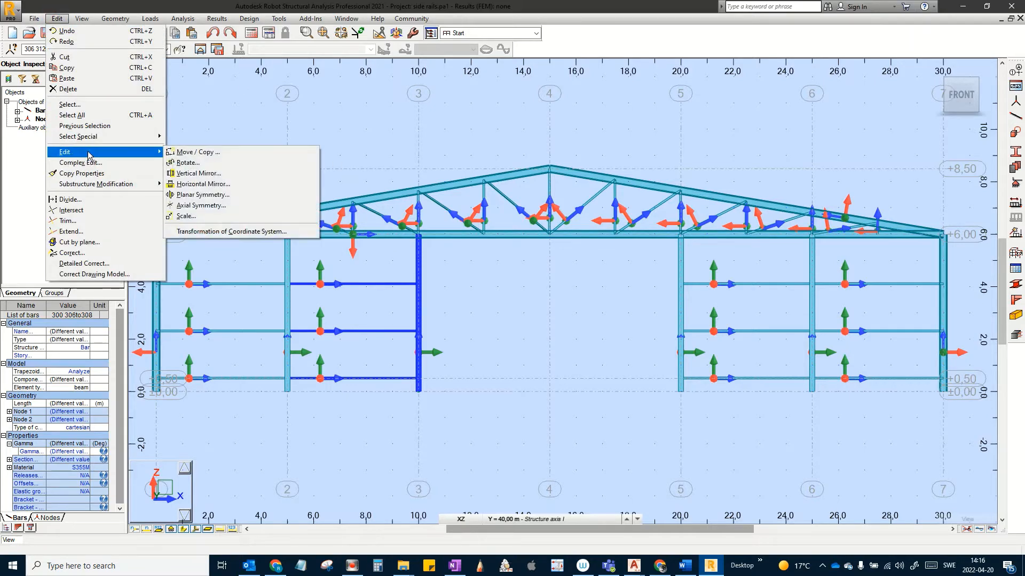
left_click(199, 155)
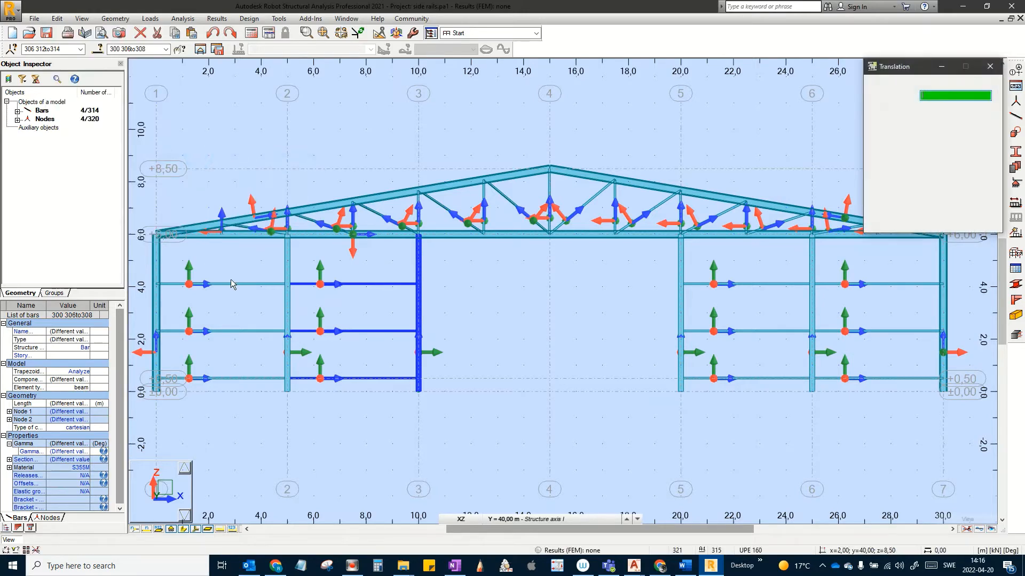
left_click(287, 392)
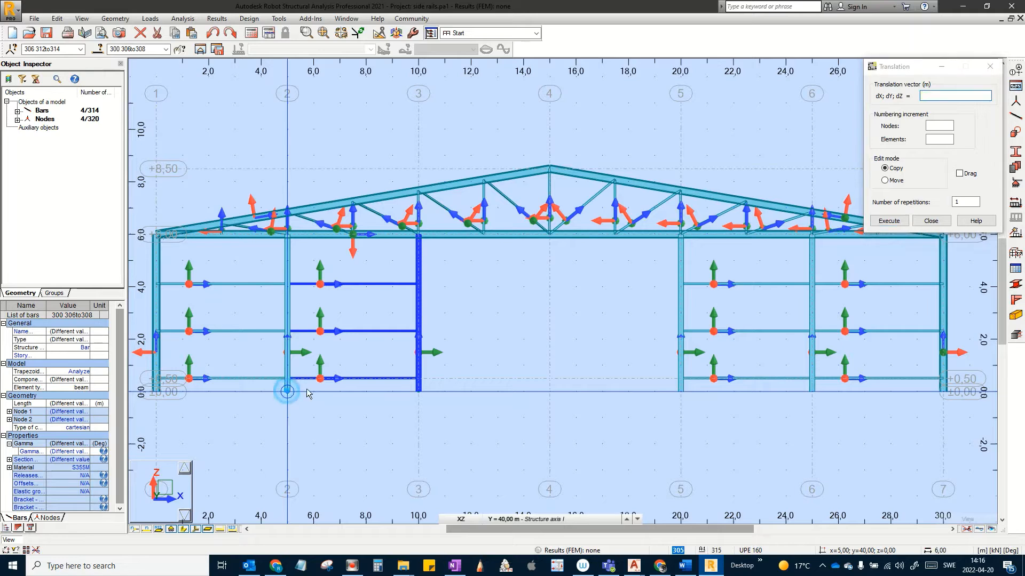
left_click(420, 392)
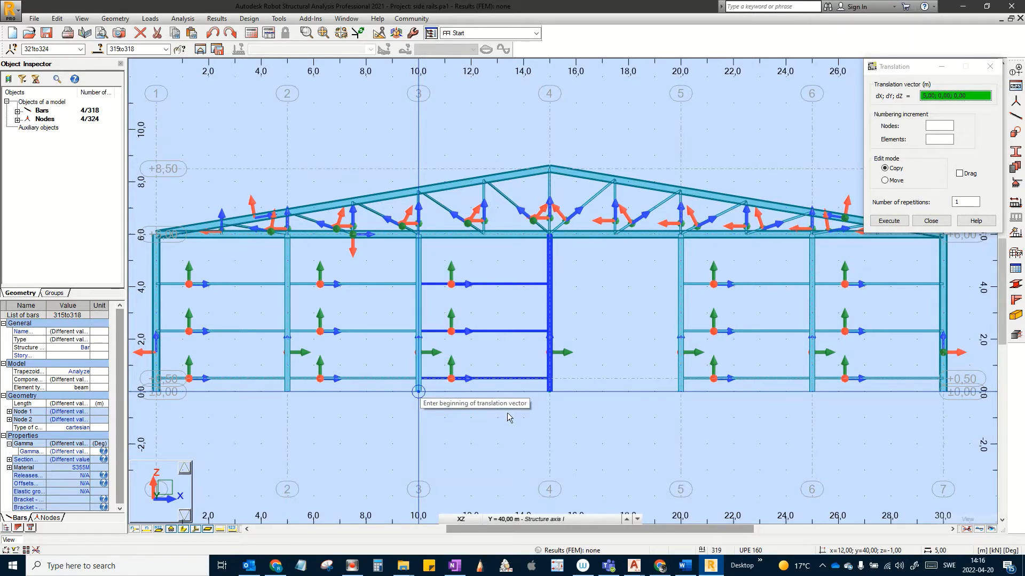
left_click(939, 222)
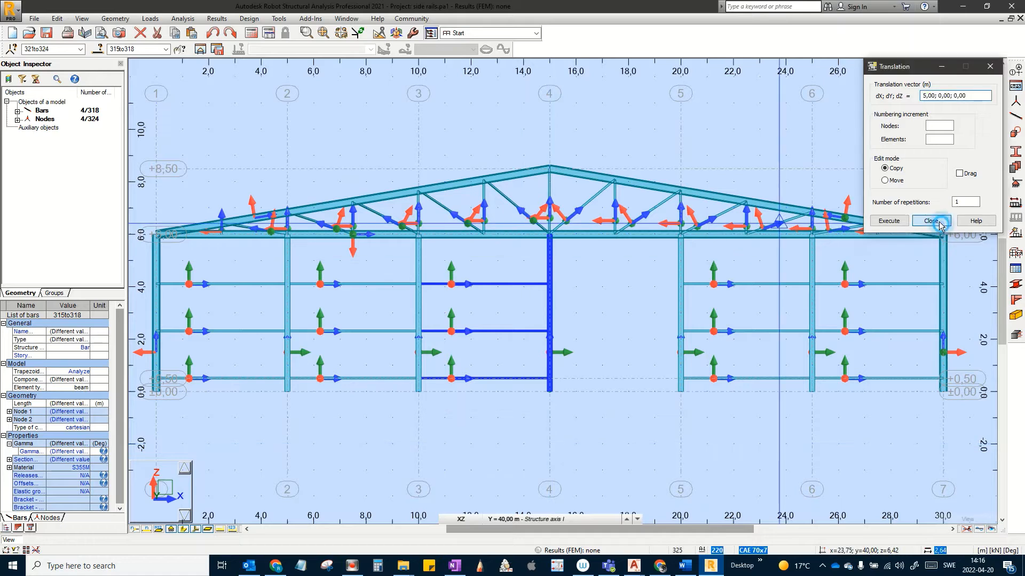
Step: Copy the new rails between axes 3 and 4 another 5 m to span axes 4–5
left_click(549, 430)
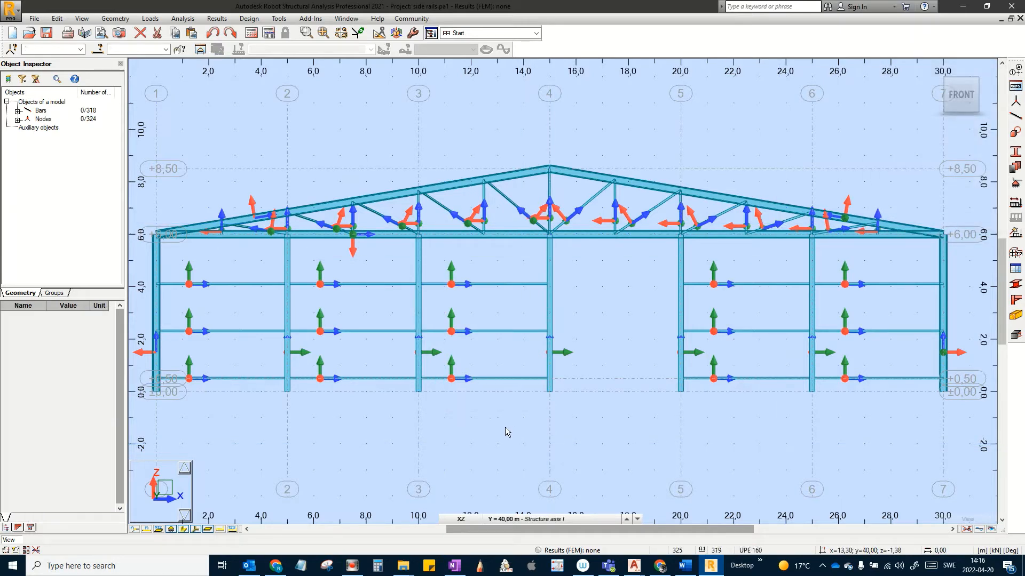
left_click_drag(513, 427, 473, 279)
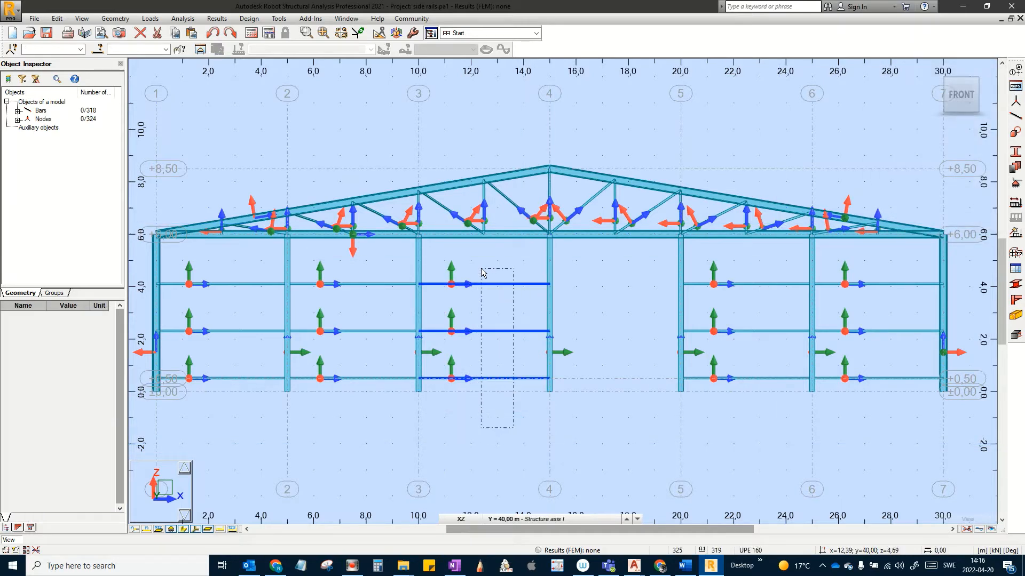
left_click(63, 20)
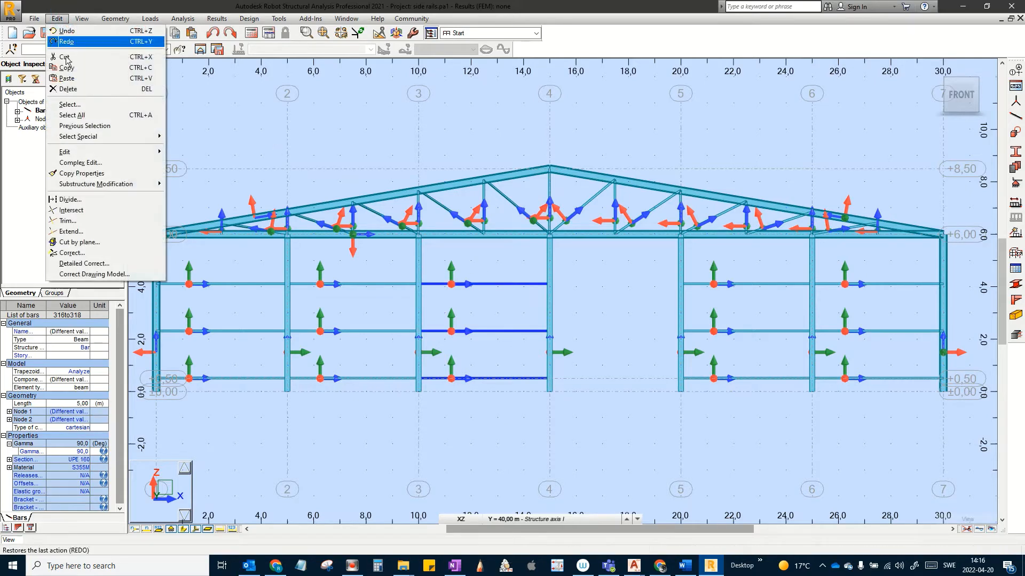
mouse_move(97, 154)
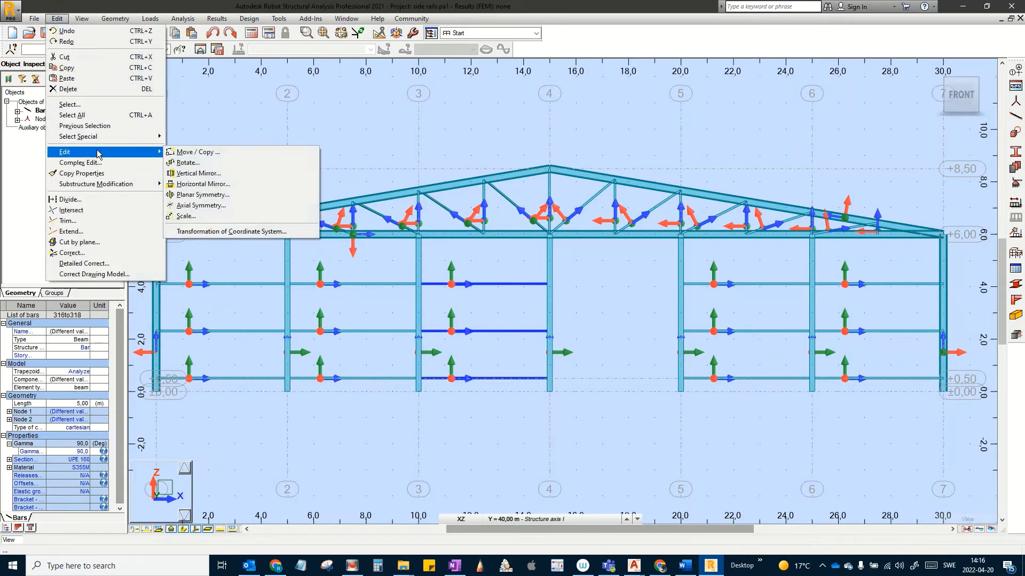
left_click(196, 152)
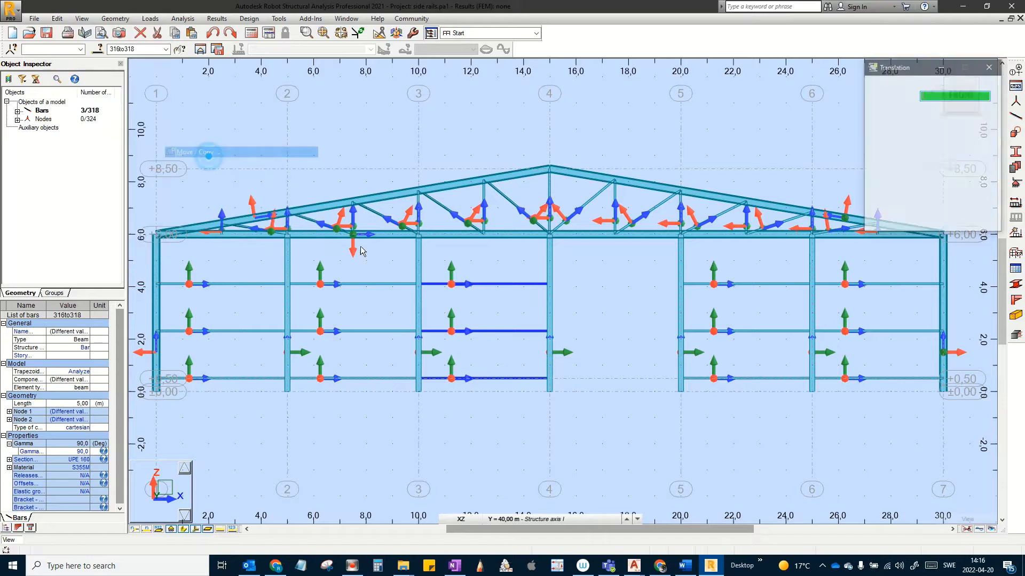
left_click(425, 399)
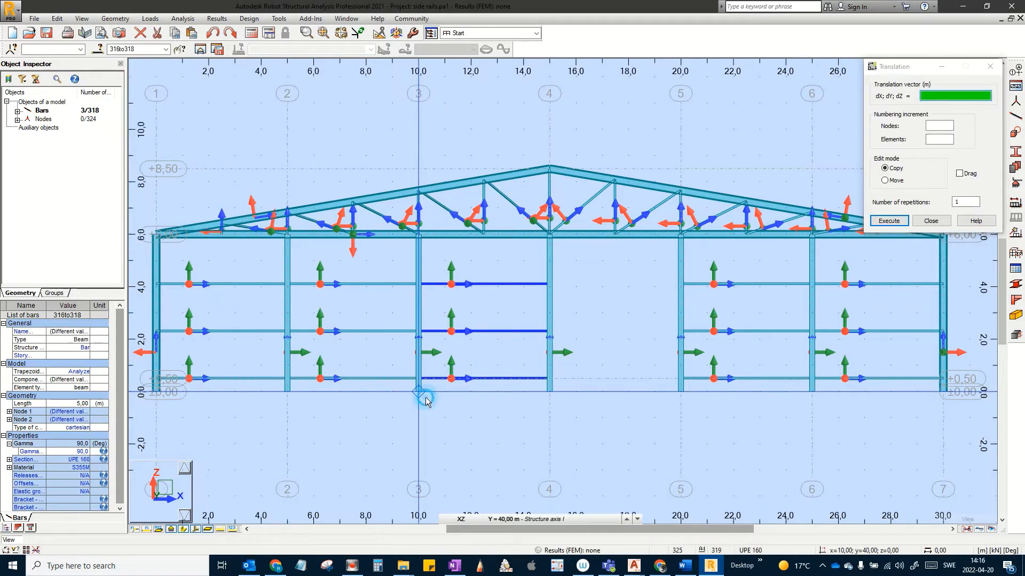
left_click(546, 396)
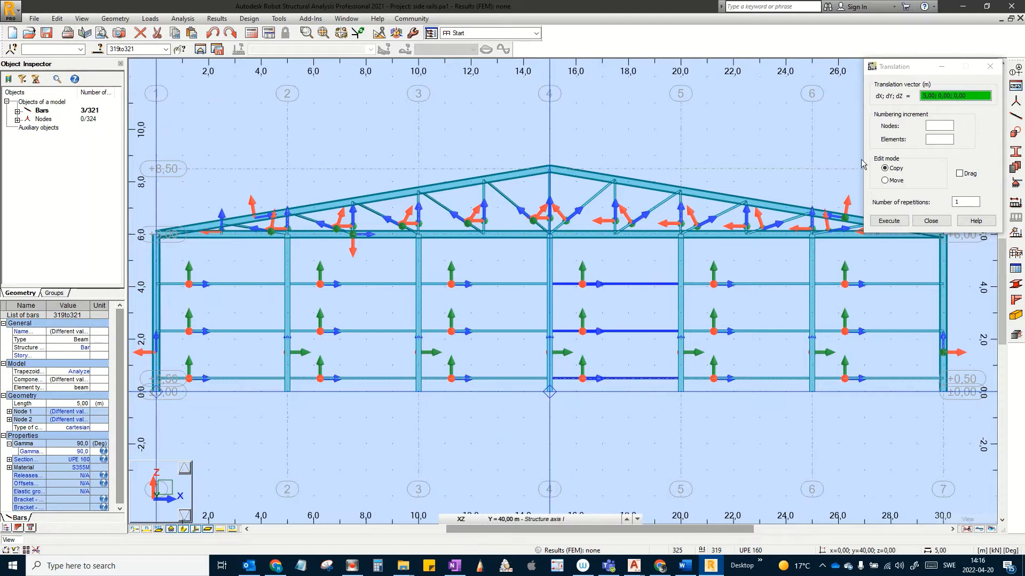
left_click(932, 221)
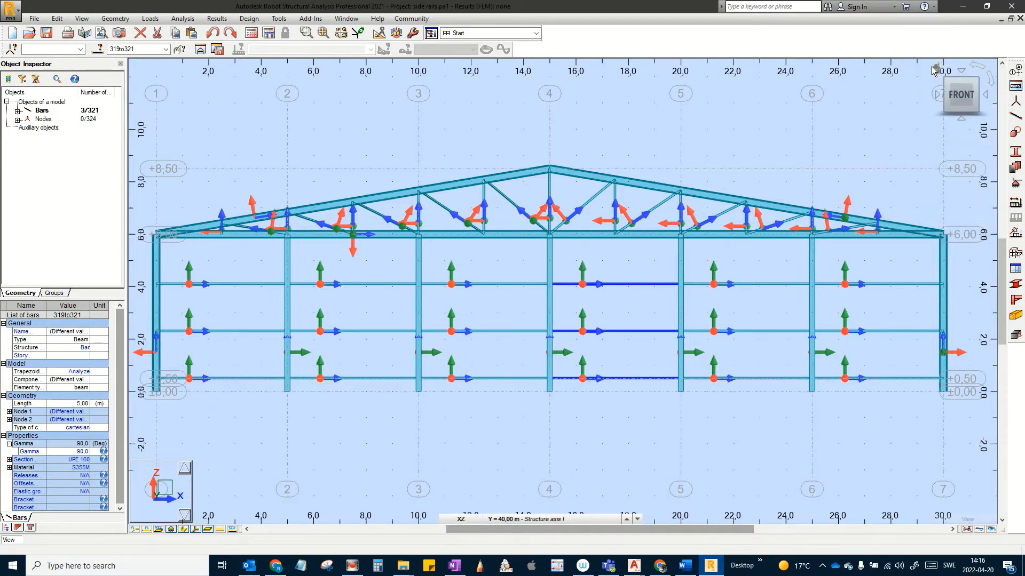
left_click(938, 70)
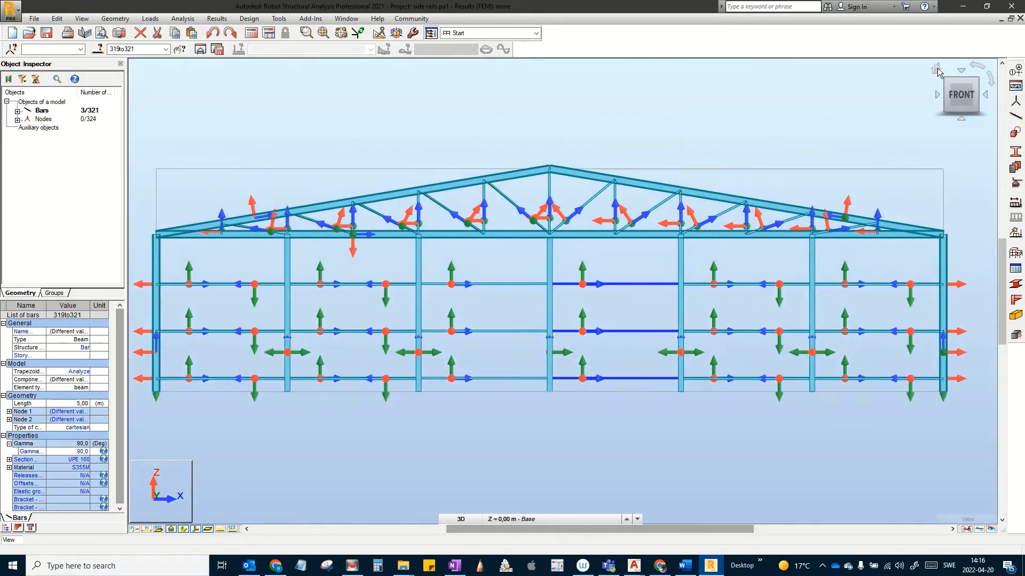
left_click(687, 236)
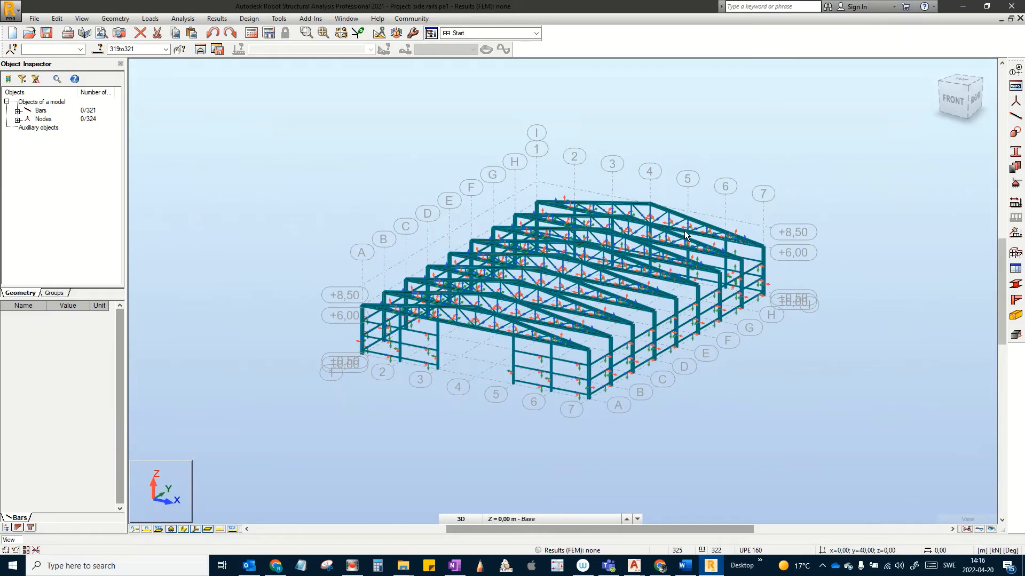
scroll(688, 238, "up", 2)
middle_click_drag(688, 238, 737, 262)
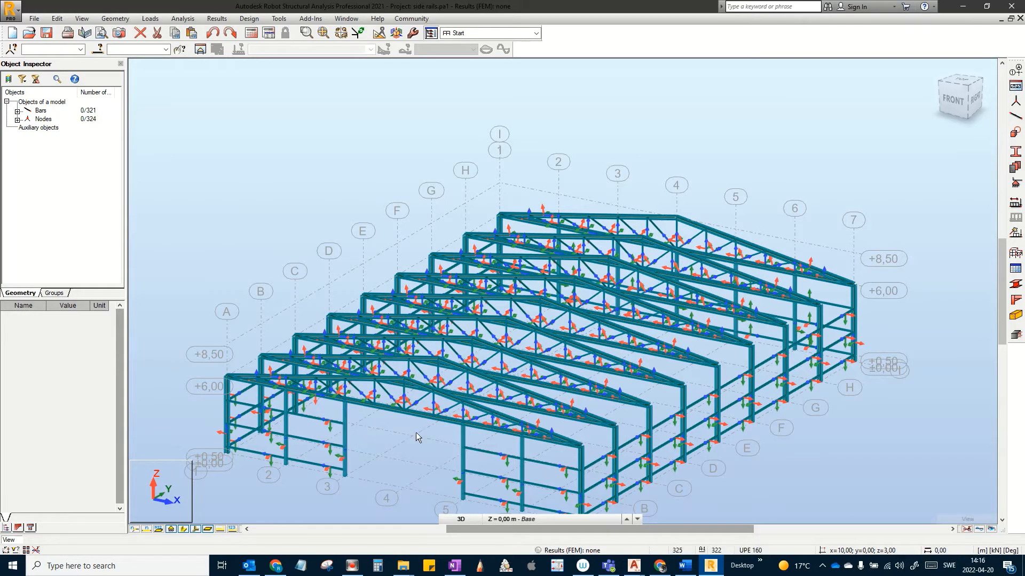
middle_click_drag(416, 435, 426, 359, "shift")
scroll(672, 195, "down", 3)
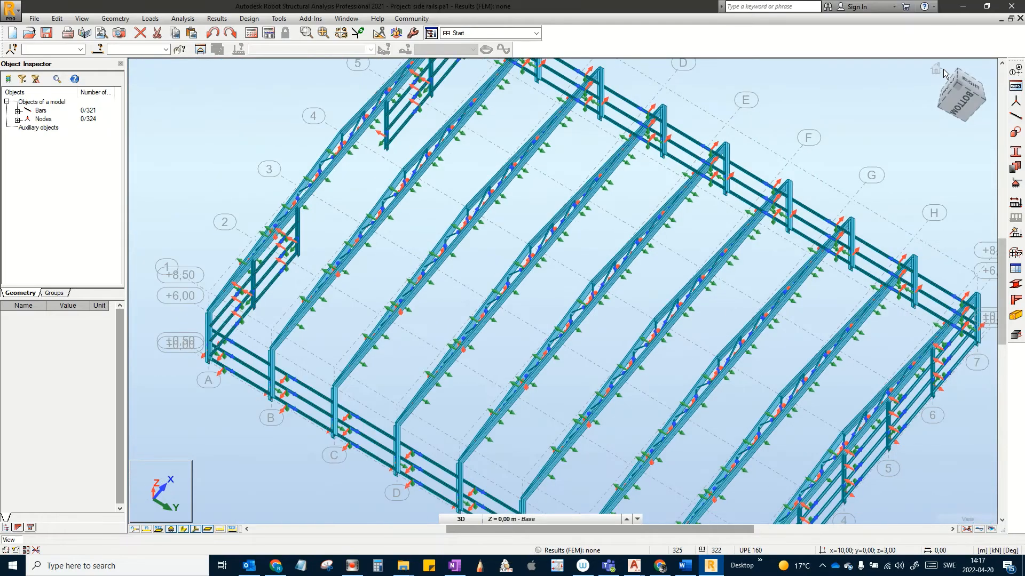
left_click(936, 67)
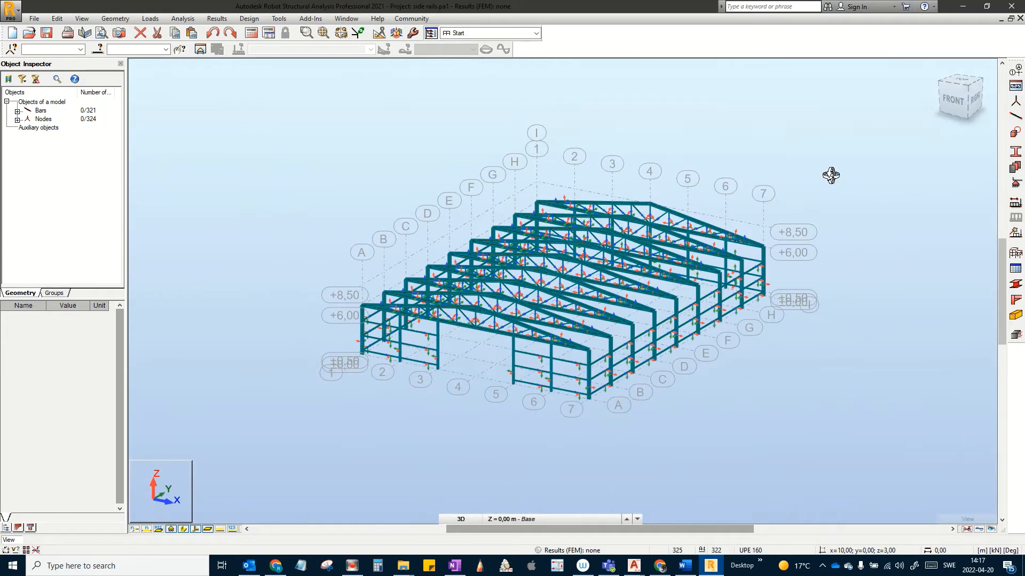
middle_click_drag(831, 175, 833, 197, "shift")
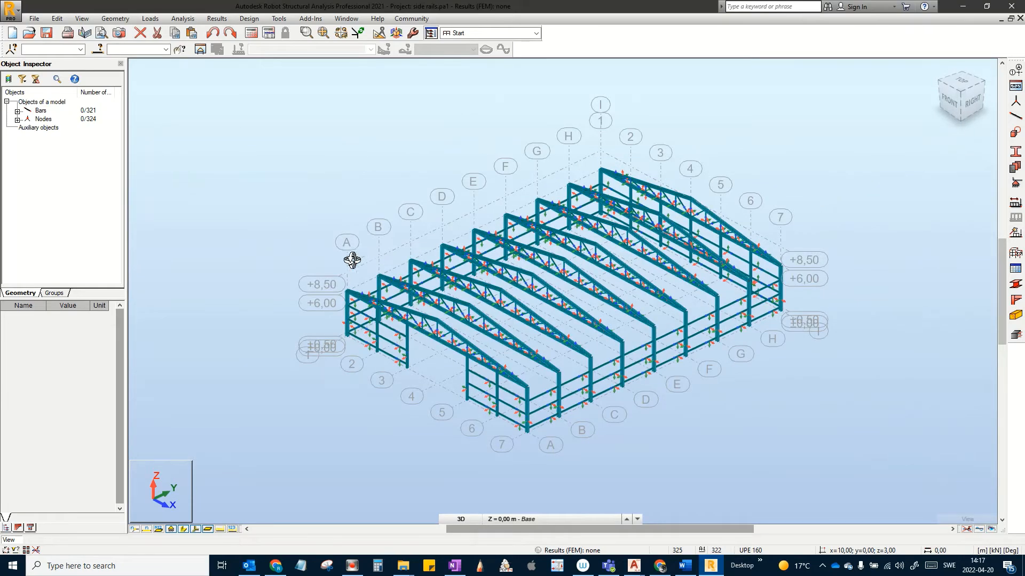
scroll(334, 266, "up", 3)
middle_click_drag(324, 254, 265, 265)
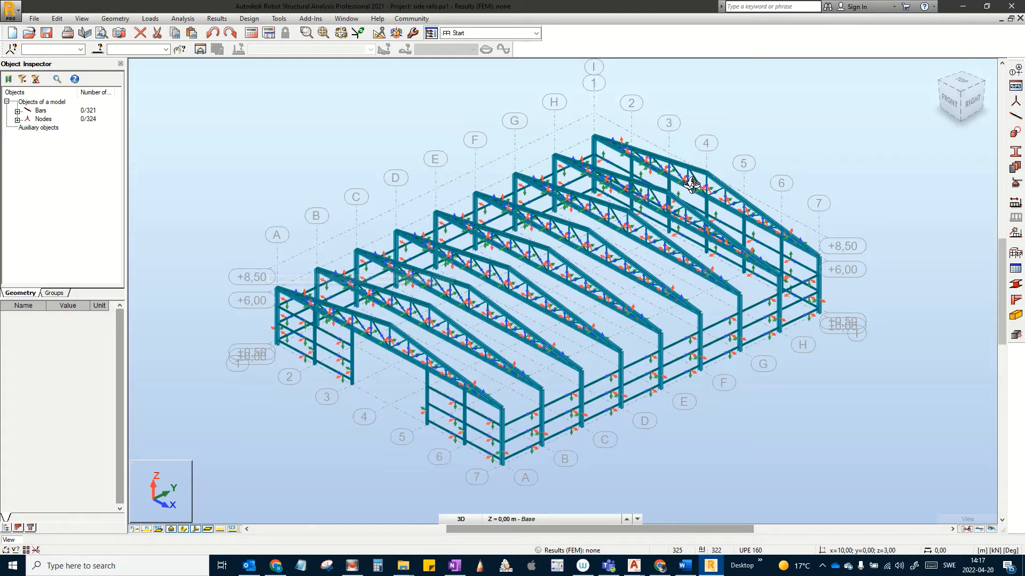
left_click(951, 104)
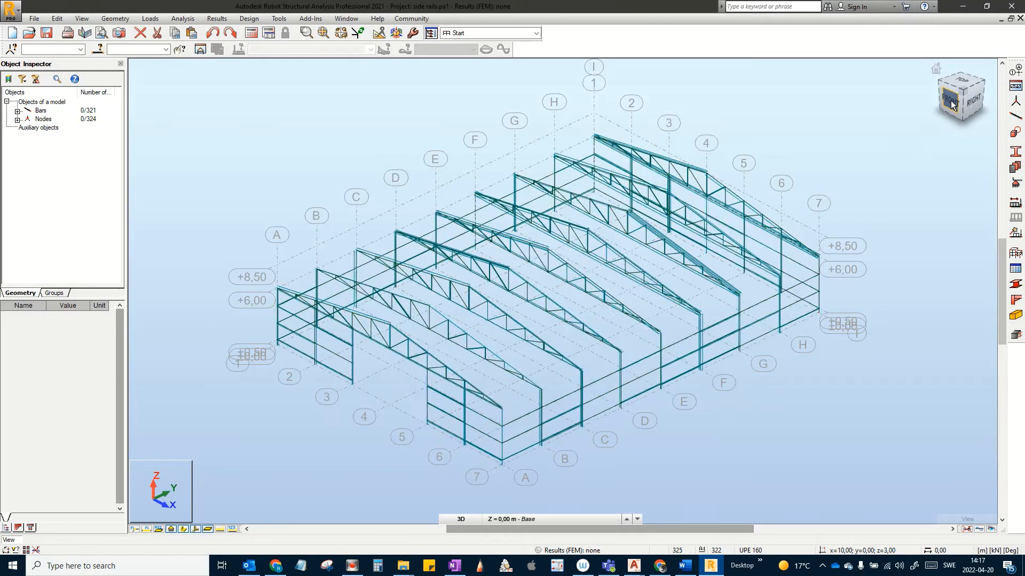
scroll(585, 330, "up", 2)
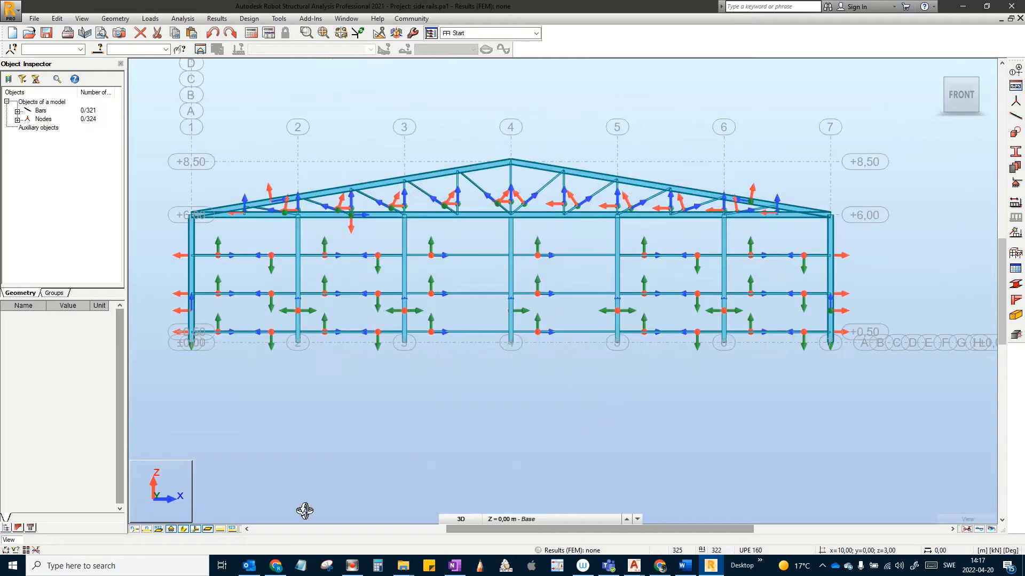
Step: Hide local axes, show bars as lines, and window-select the wind columns on axes 2–6
left_click(194, 530)
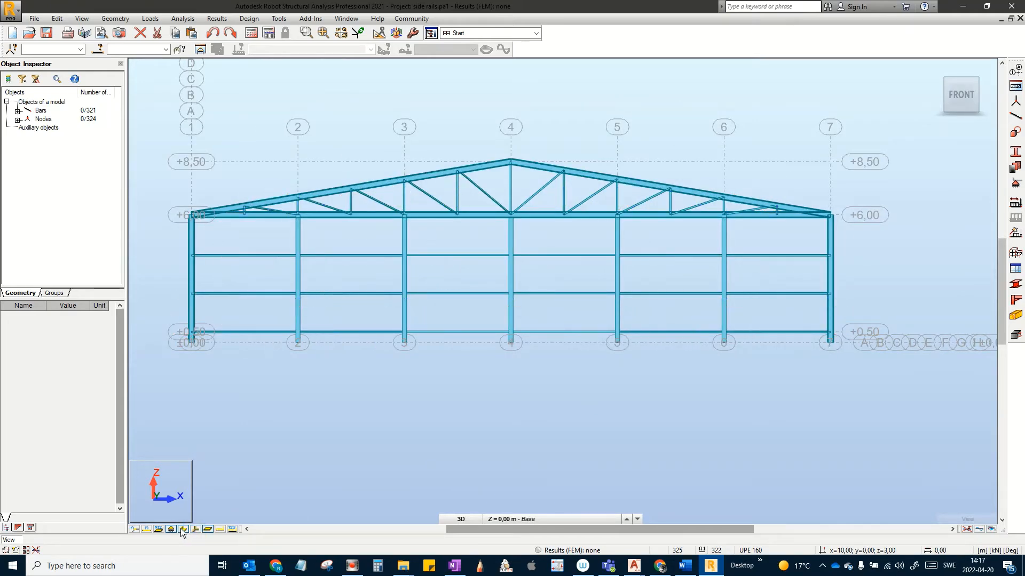
left_click(184, 529)
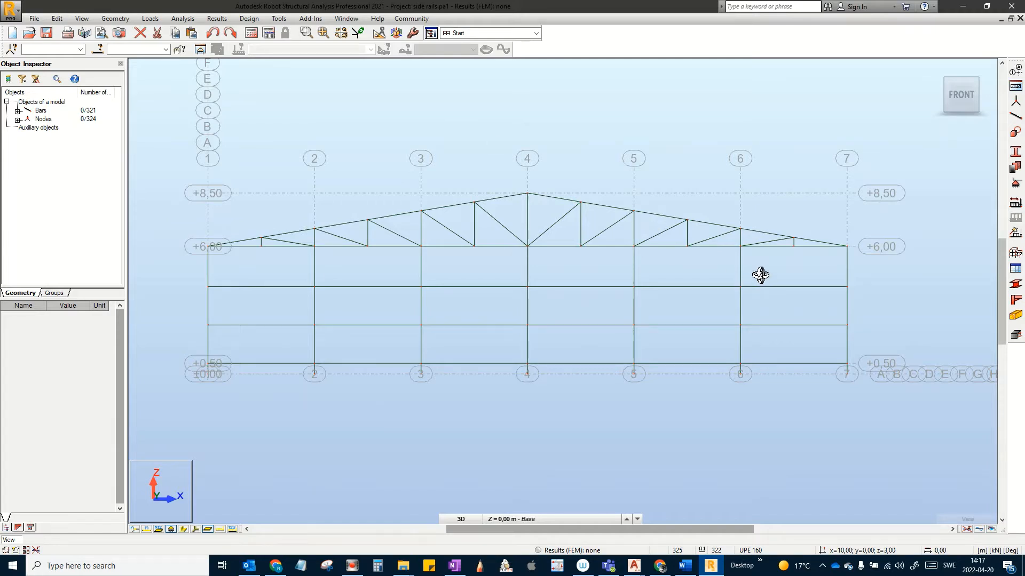
left_click_drag(773, 267, 300, 269)
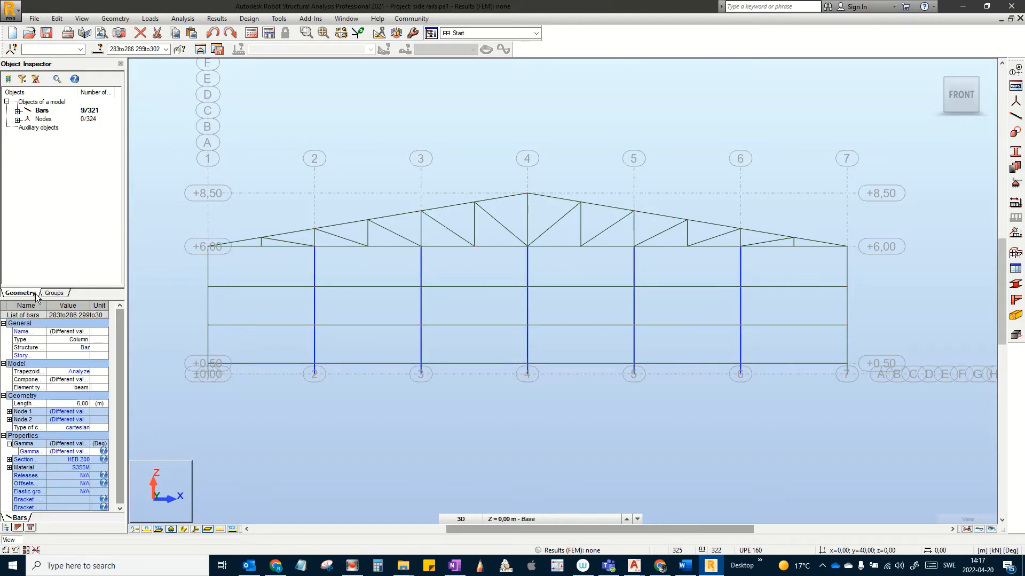
Step: Rename the New Group Bars group in the Groups list to 'Wind Colums'
left_click(56, 294)
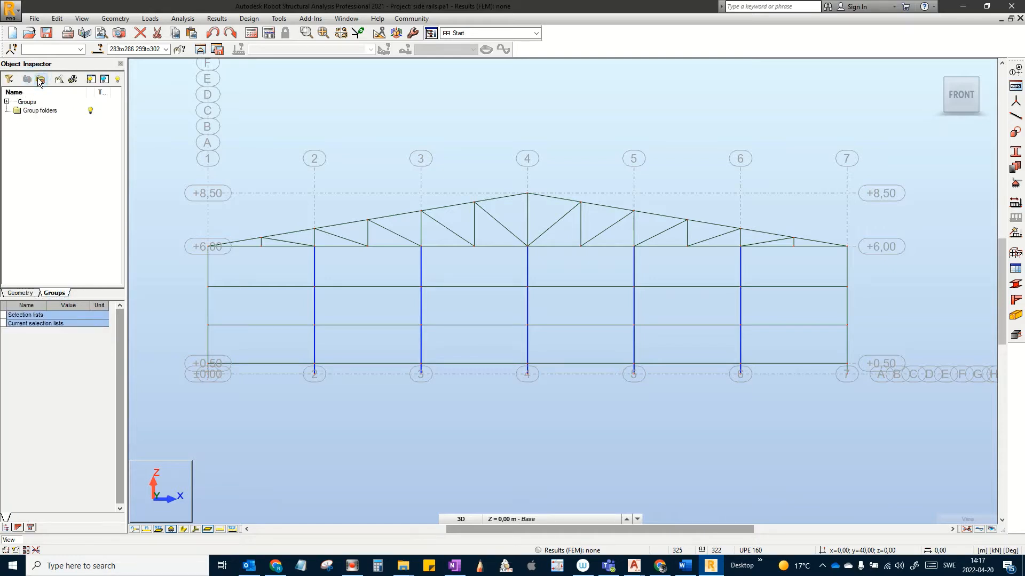
left_click(7, 102)
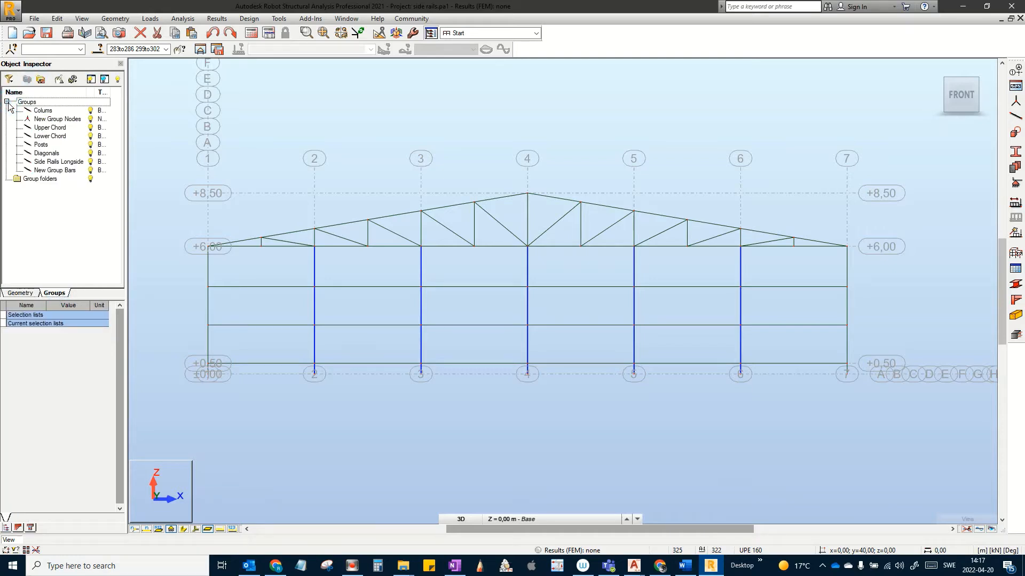
left_click(55, 171)
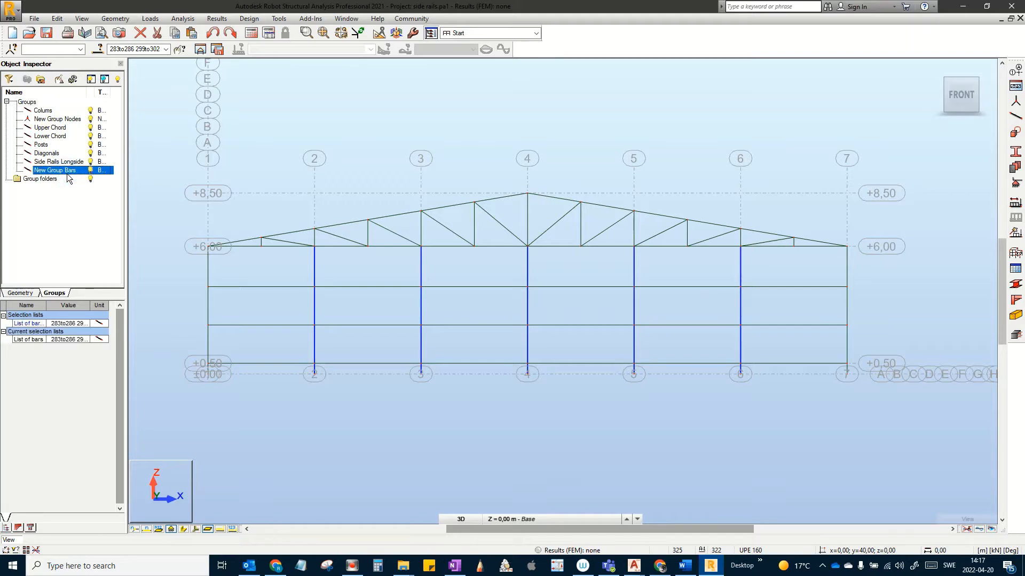
right_click(67, 175)
left_click(94, 344)
type("Wind Colums")
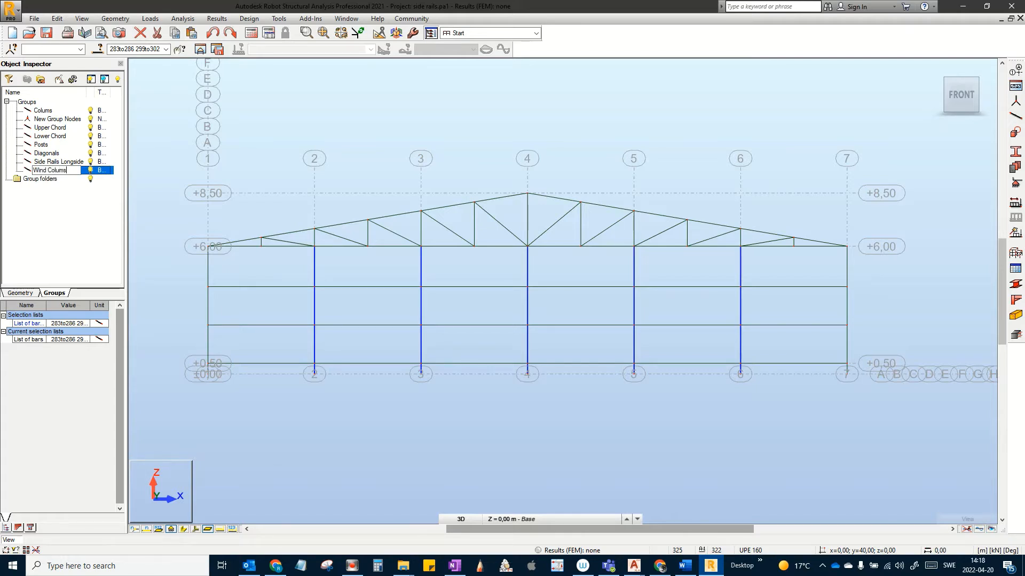
key("Return")
left_click(478, 472)
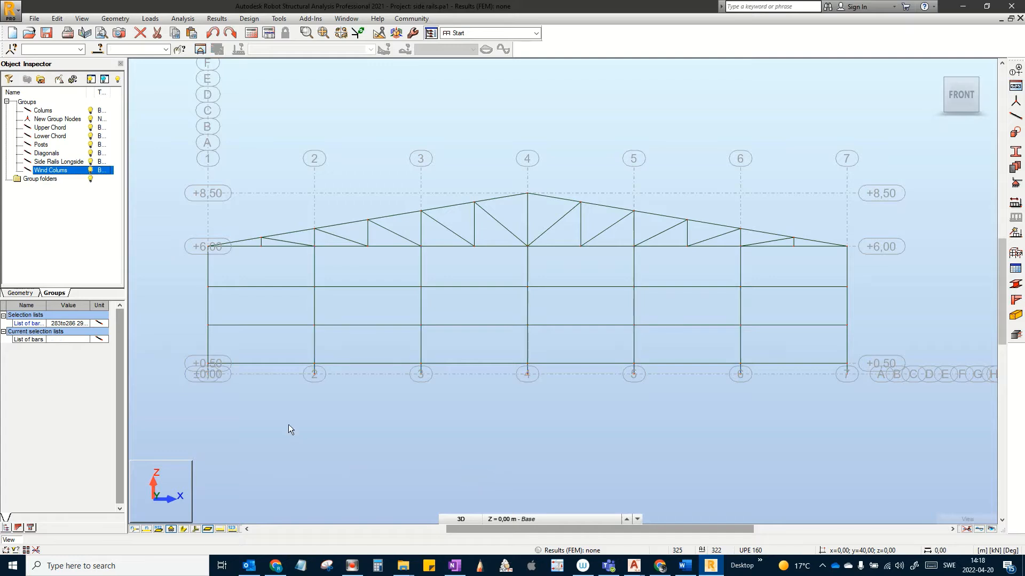
Step: Select the gable side rails bay by bay from axis 1 through axis 7
left_click_drag(286, 419, 275, 279)
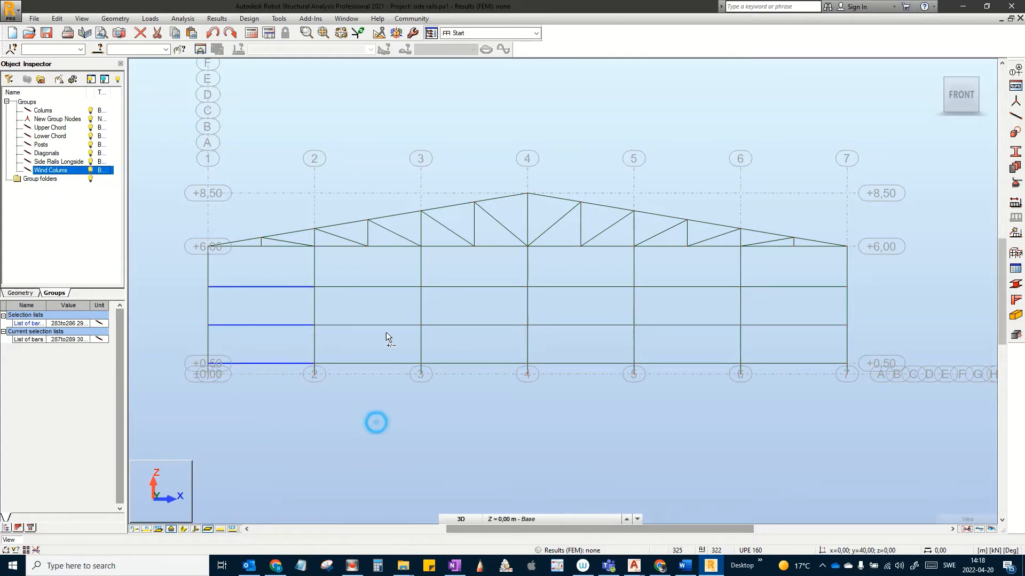
left_click_drag(376, 423, 364, 269)
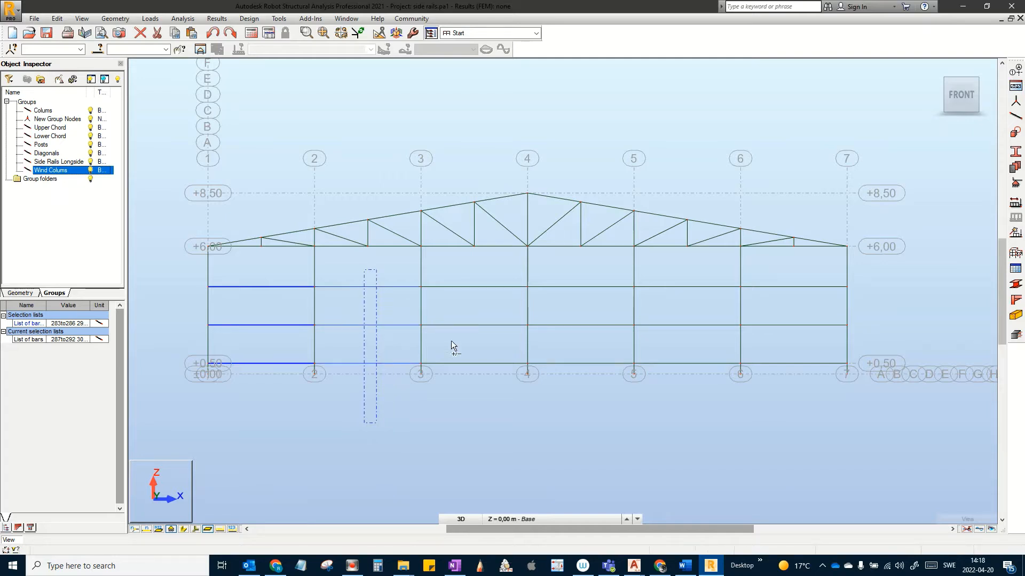
left_click_drag(487, 418, 474, 269)
left_click_drag(602, 405, 574, 271)
left_click_drag(703, 393, 686, 274)
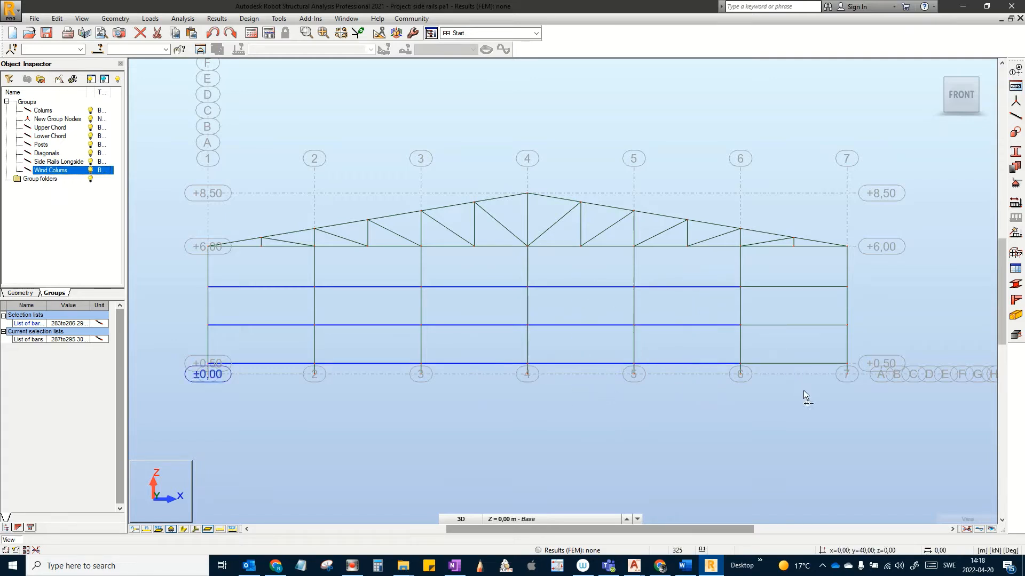
left_click_drag(804, 391, 783, 272)
Step: Create a new group from the selected rails and name it 'Side Rails Shortside'
left_click(938, 69)
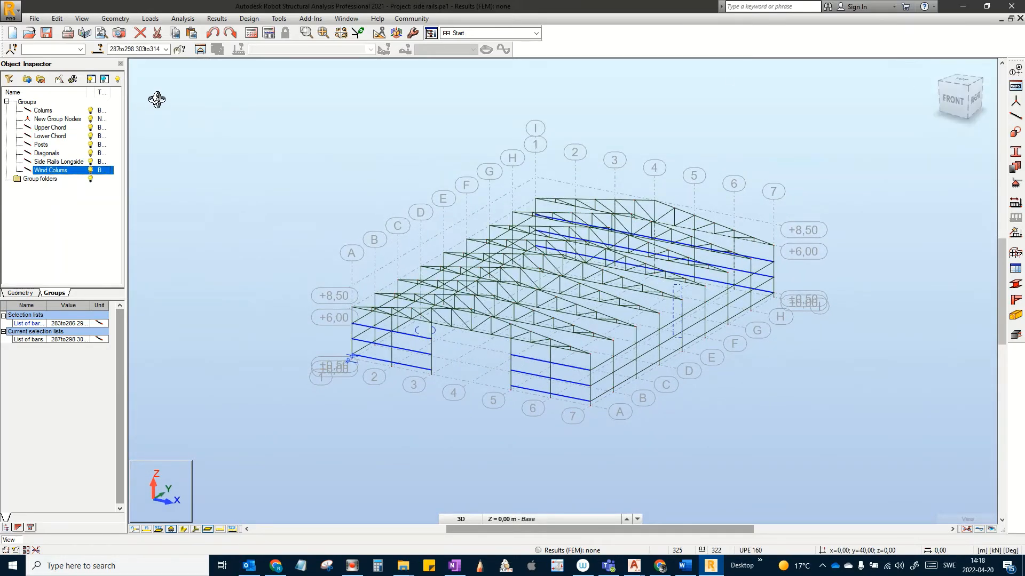
left_click(40, 80)
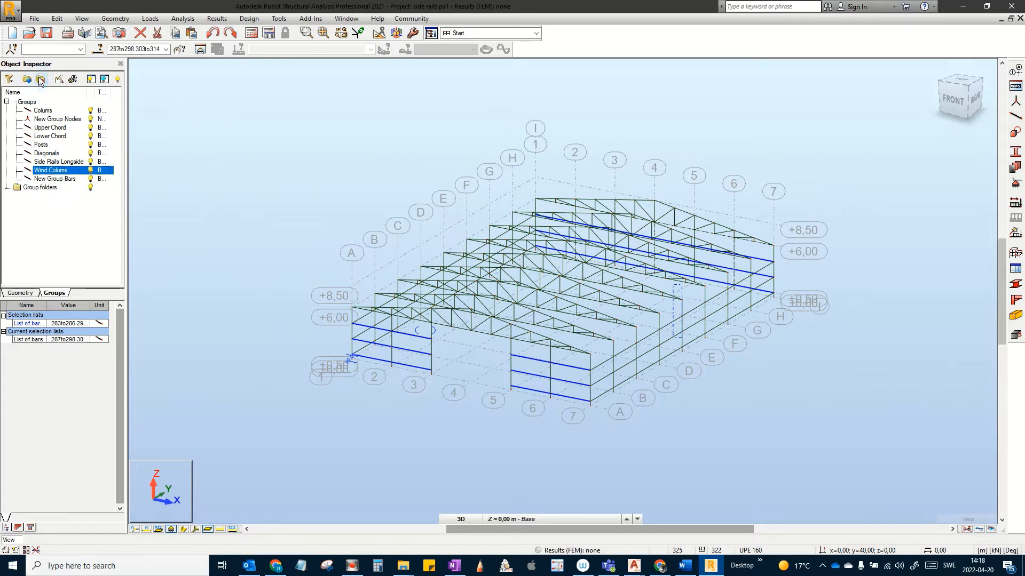
right_click(56, 181)
left_click(80, 350)
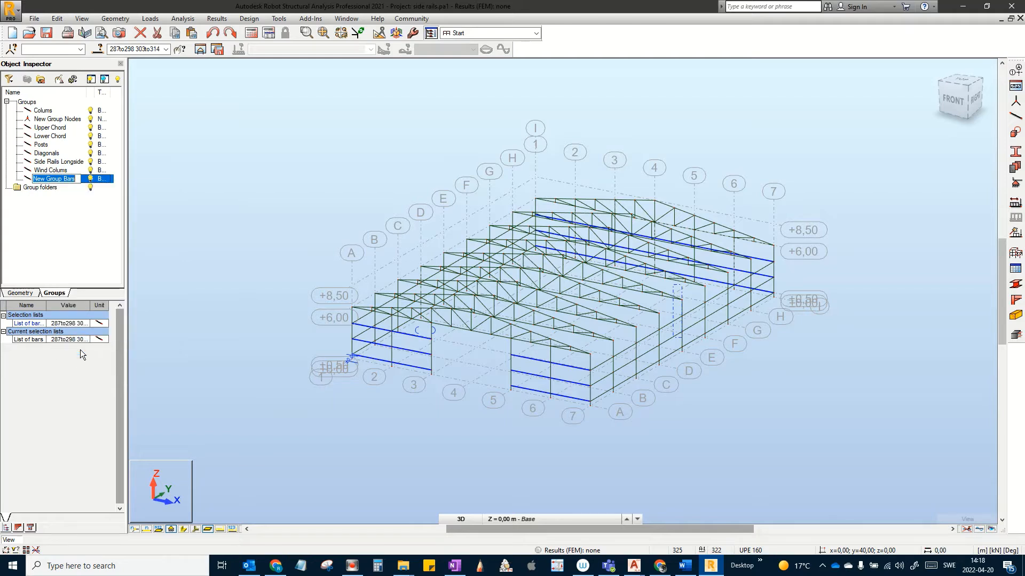
type("Side Rails Shortsi...")
key("Return")
left_click(268, 344)
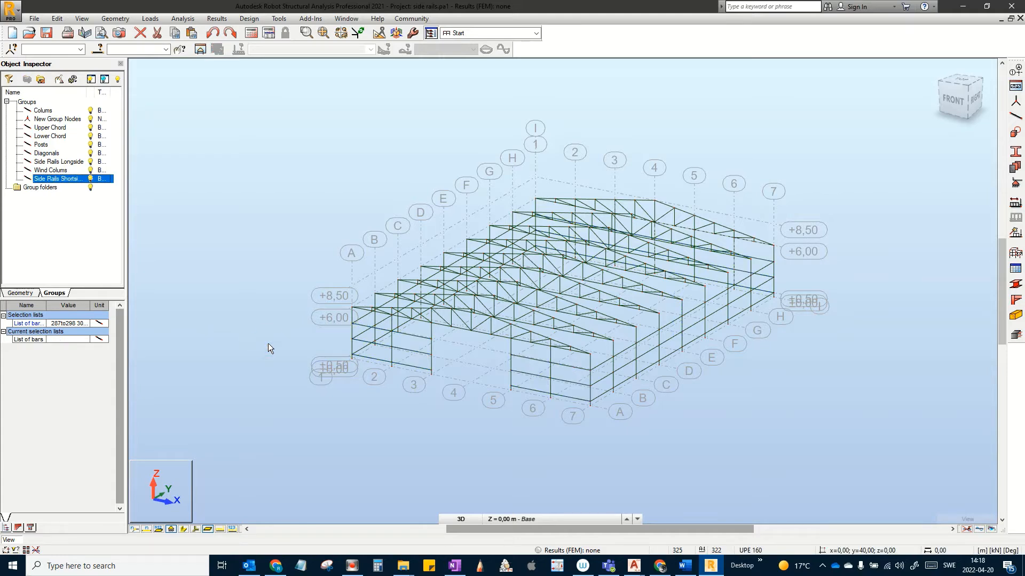
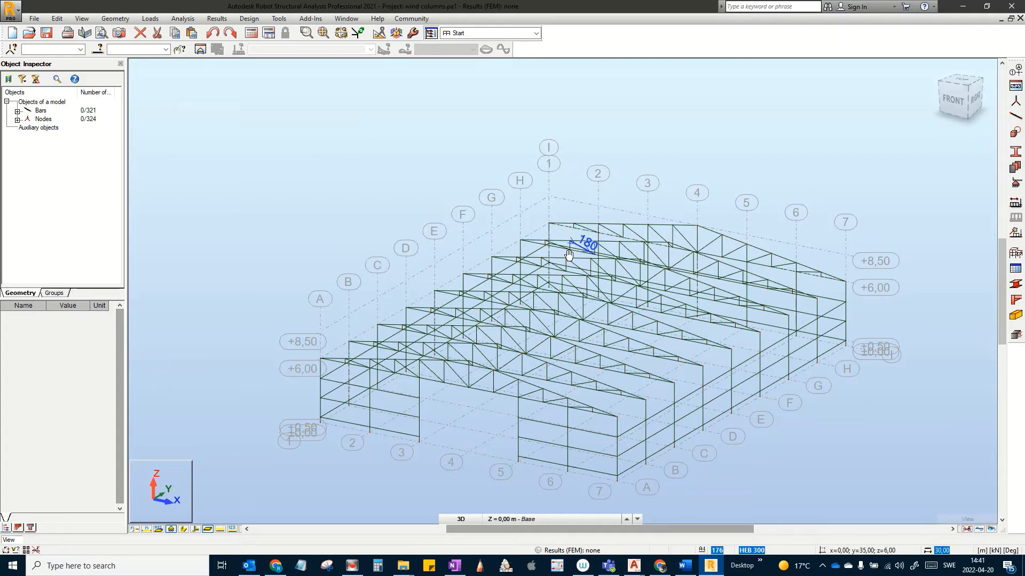
Step: Add a 5 m IPE 200 beam, bar 322, from (30; 0; 6) to (30; 5; 6)
middle_click_drag(635, 370, 536, 291)
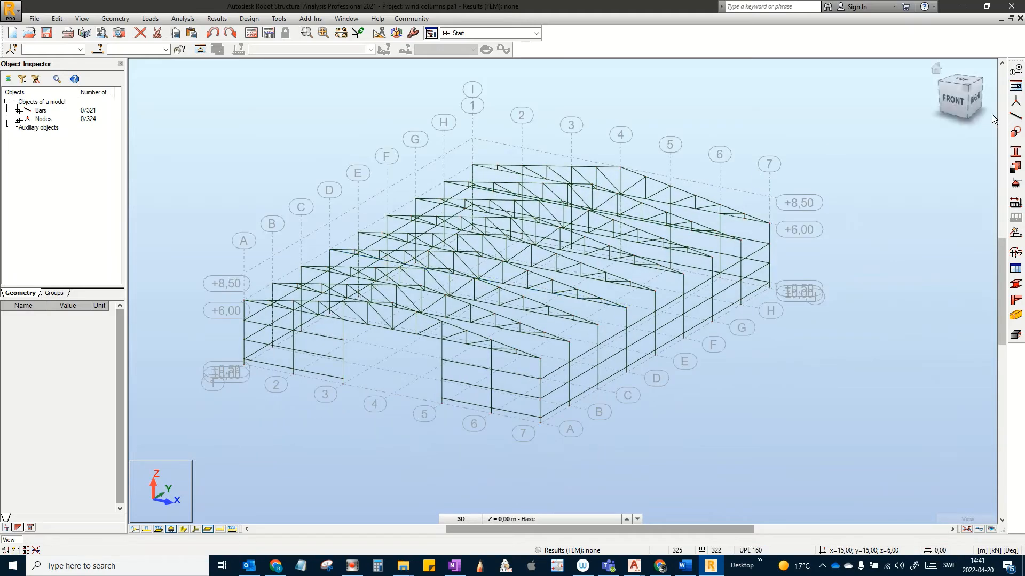
left_click(1020, 119)
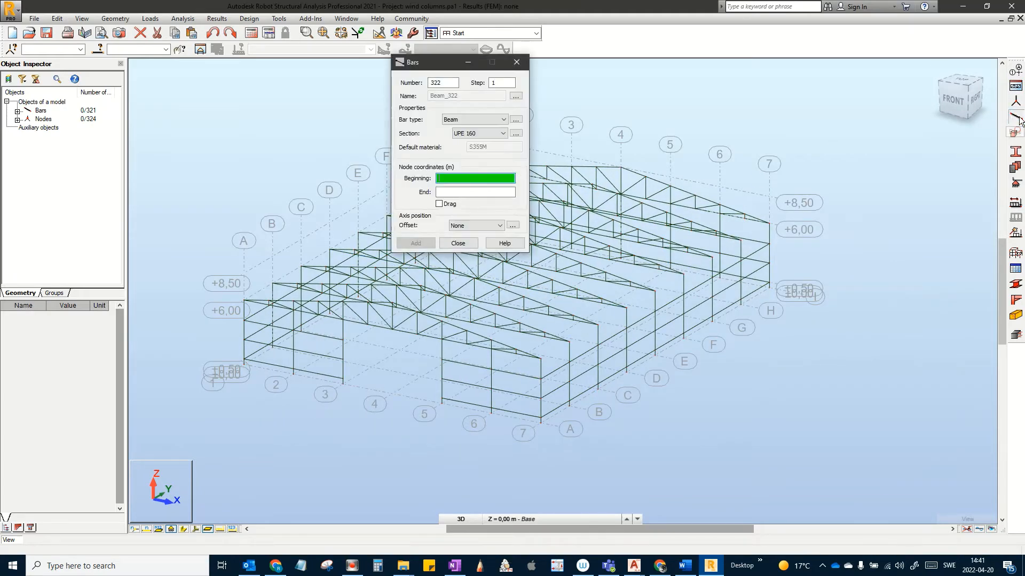
left_click(502, 133)
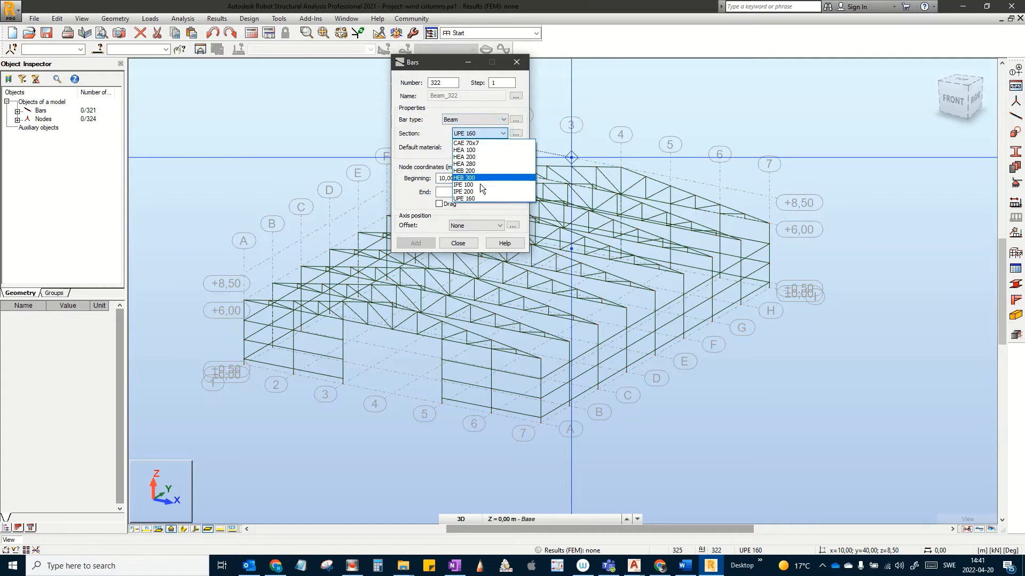
left_click(479, 191)
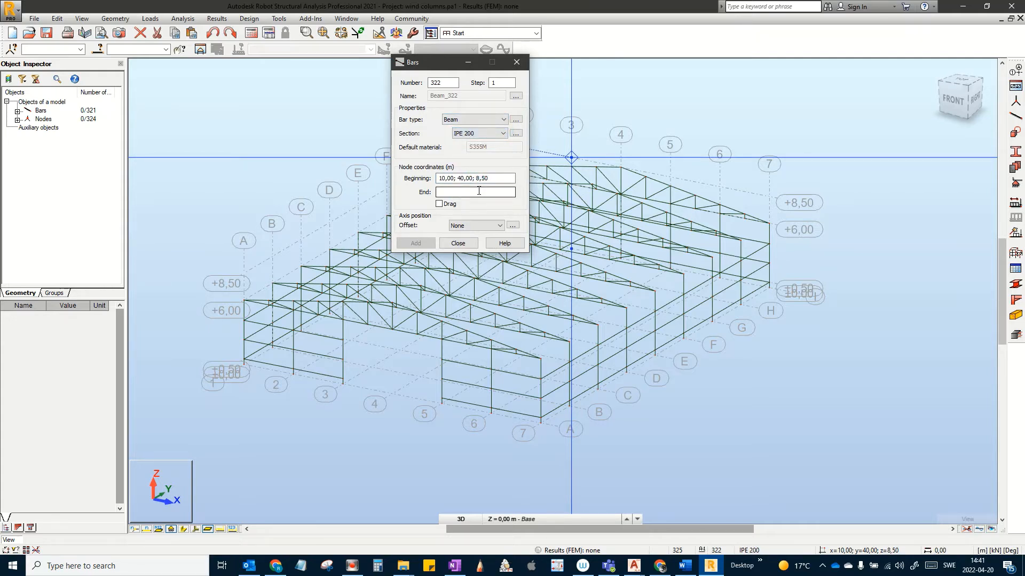
scroll(539, 417, "up", 5)
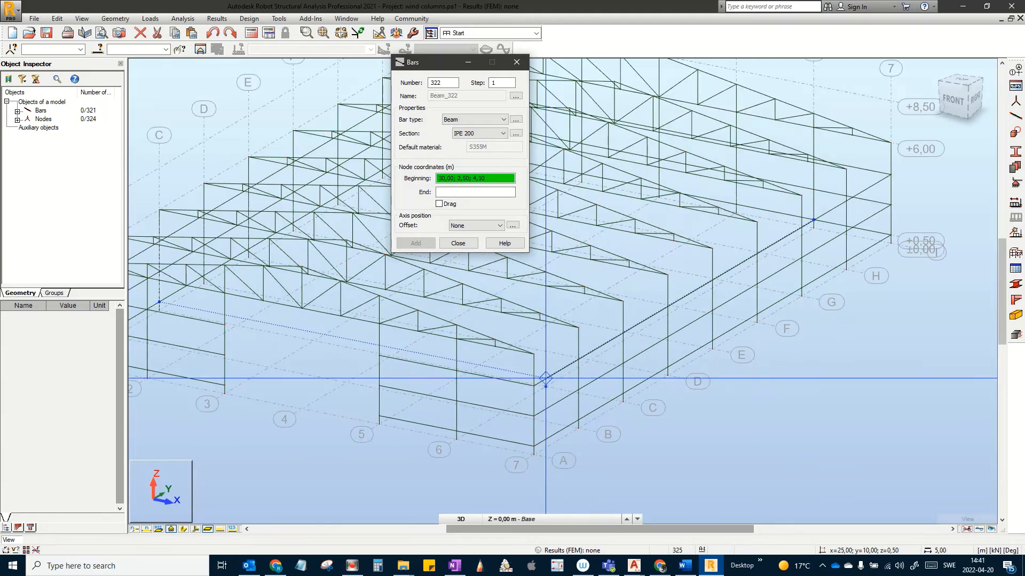
left_click(534, 354)
scroll(556, 347, "up", 4)
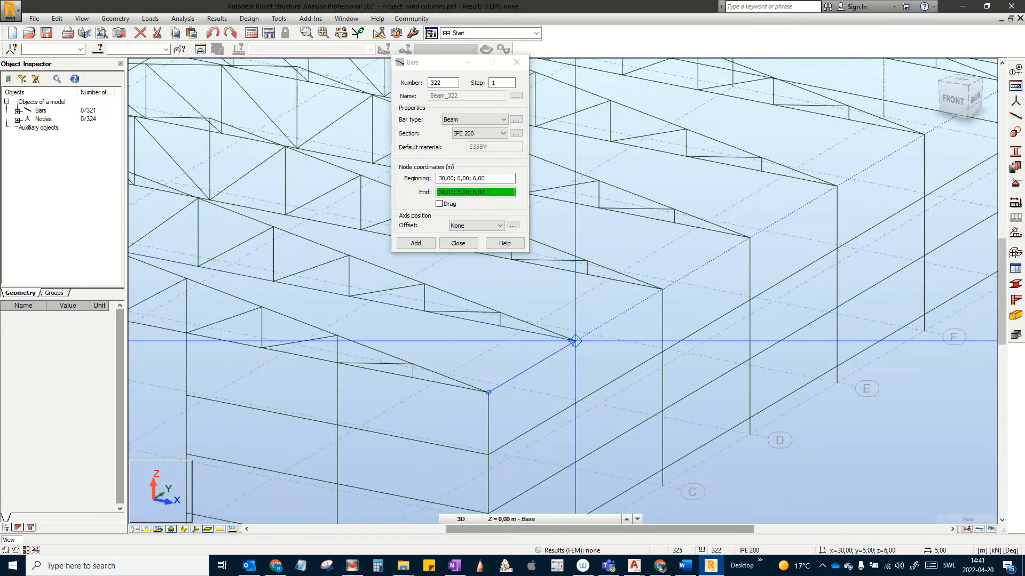
left_click(574, 341)
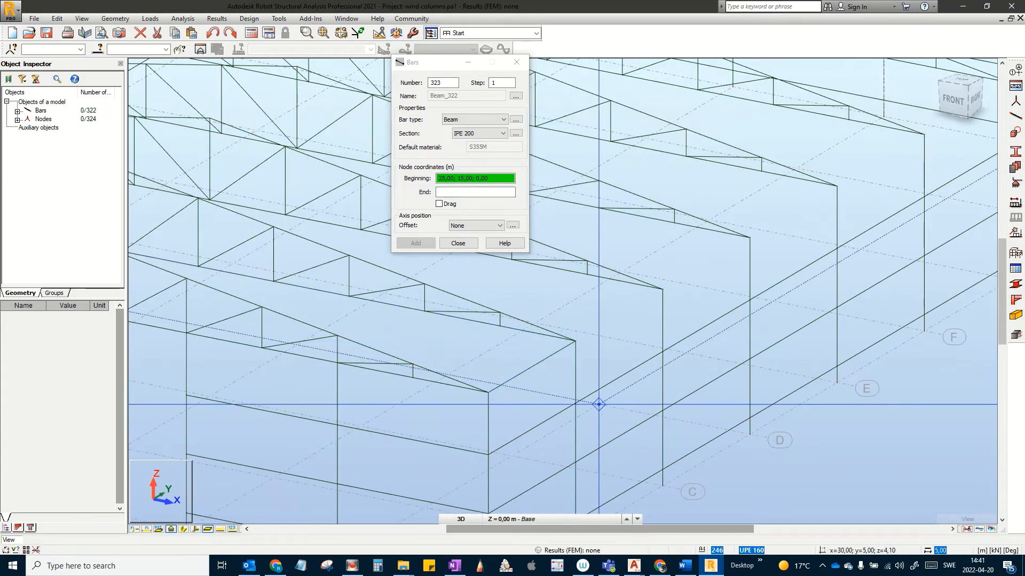
middle_click_drag(597, 405, 709, 402)
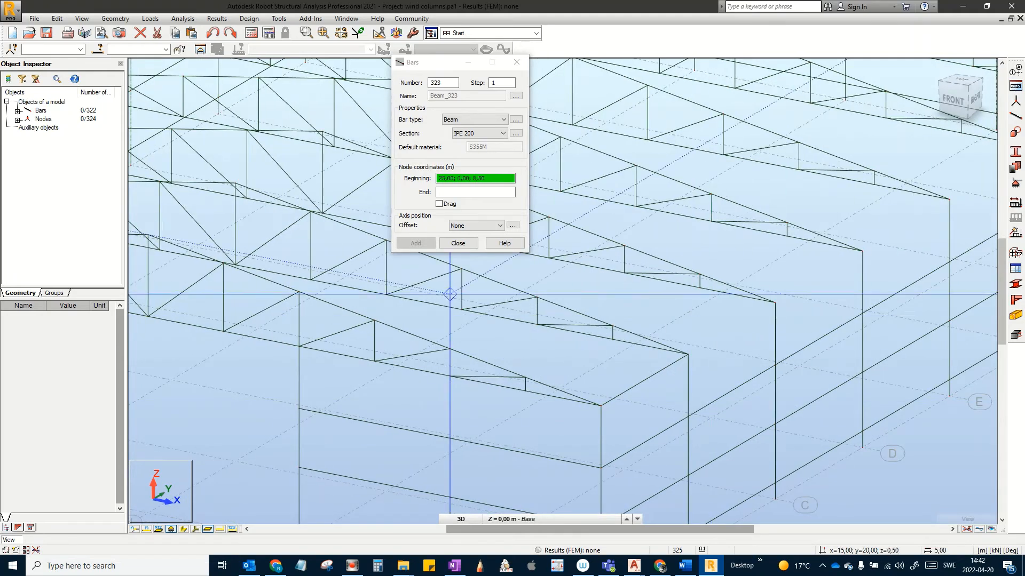
left_click(458, 243)
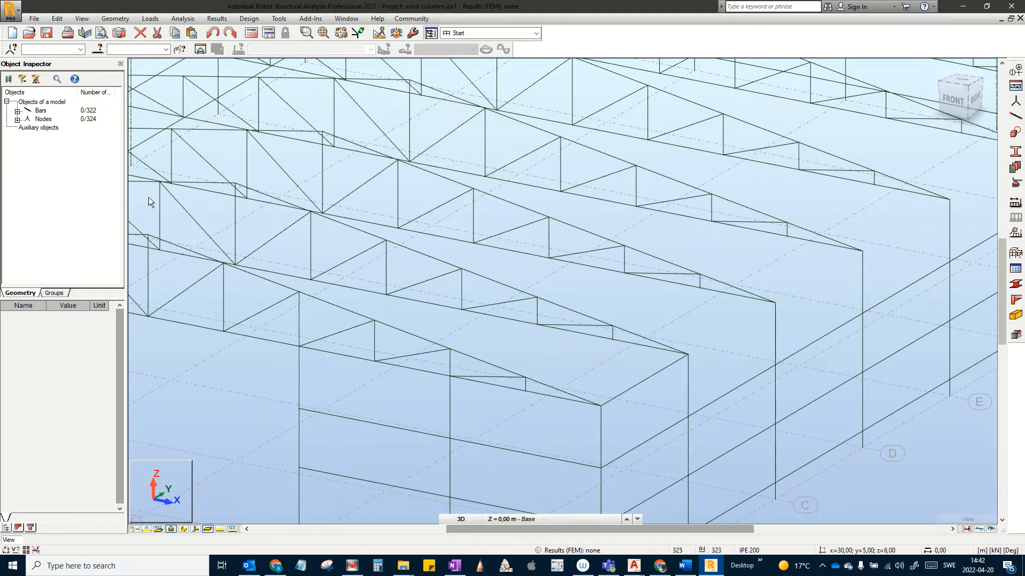
Step: Mirror beam 322 about the YZ plane at 15 to the opposite eave, creating bar 323
left_click(628, 370)
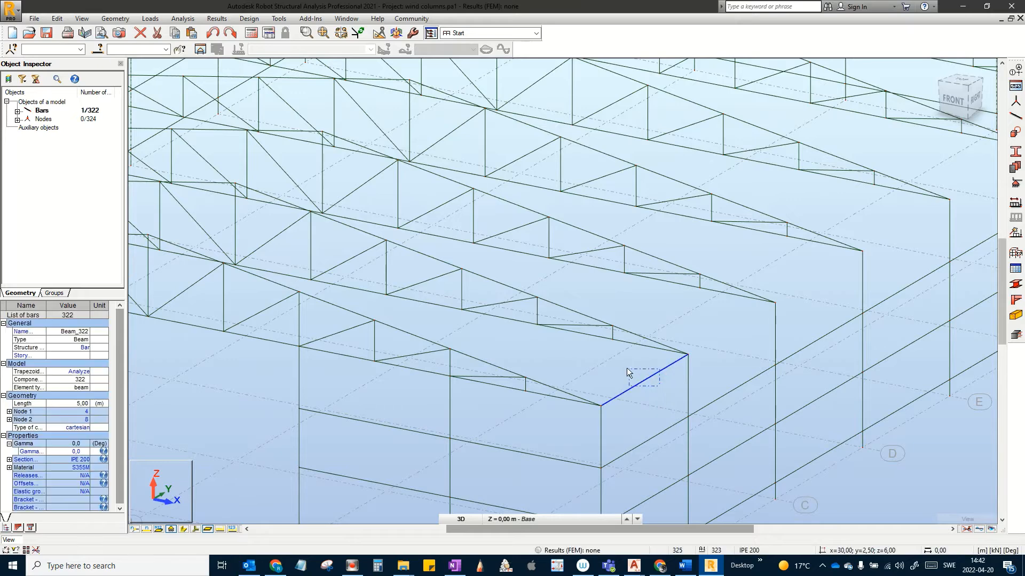
left_click(59, 18)
mouse_move(94, 153)
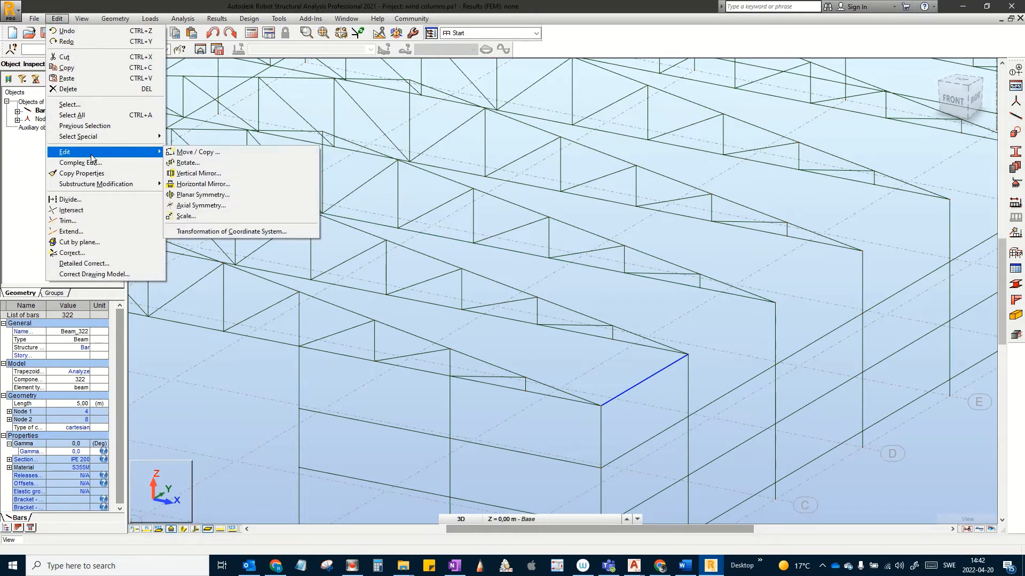
left_click(211, 174)
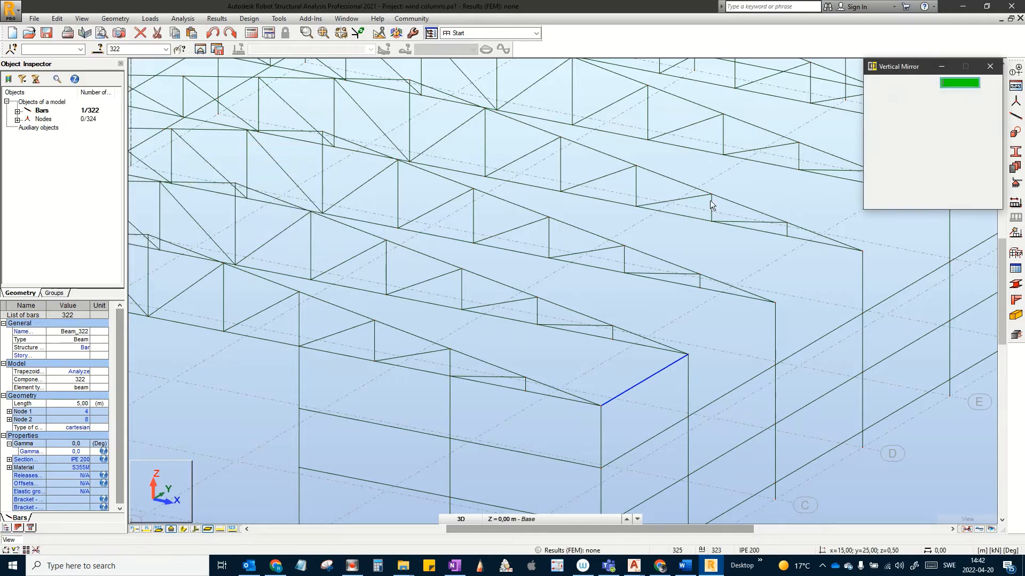
left_click(889, 198)
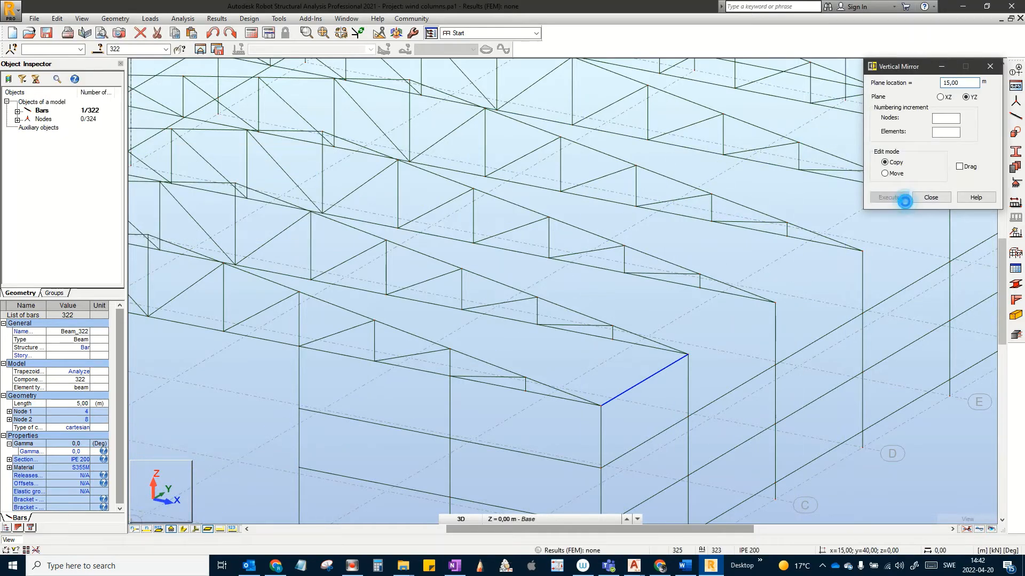
scroll(800, 249, "down", 1)
middle_click_drag(683, 290, 936, 291)
scroll(777, 297, "down", 2)
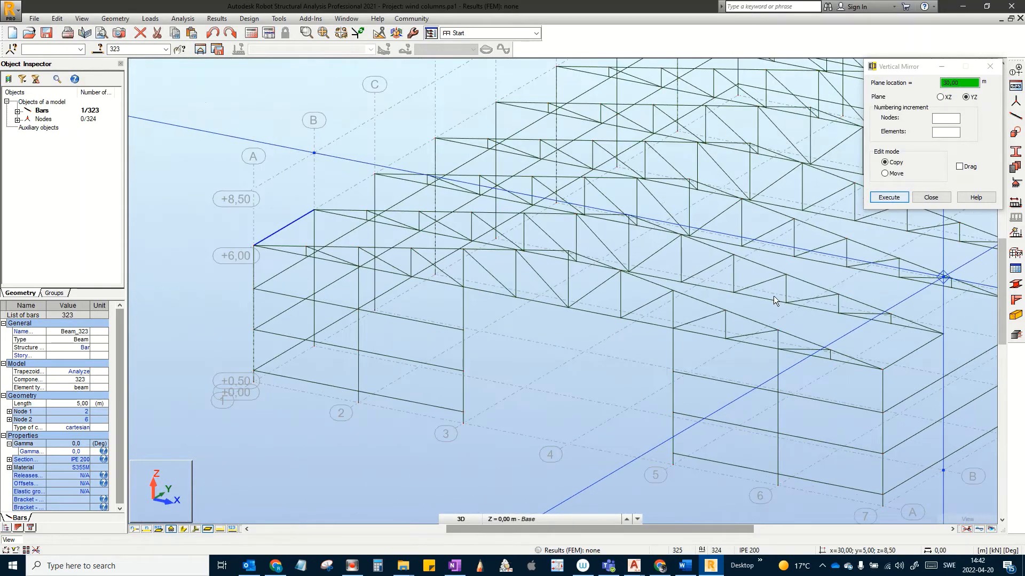
middle_click_drag(768, 296, 726, 326)
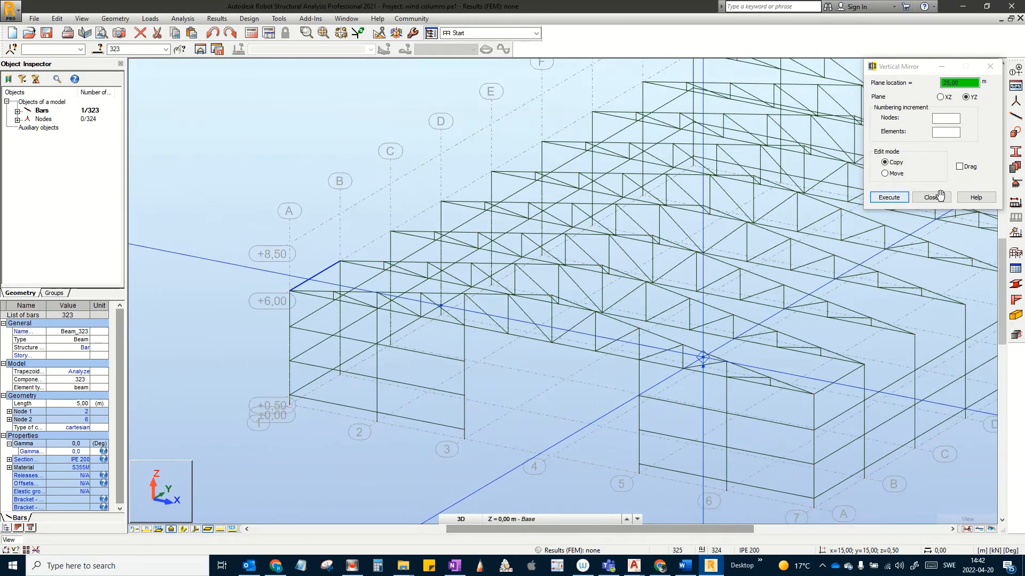
left_click(941, 201)
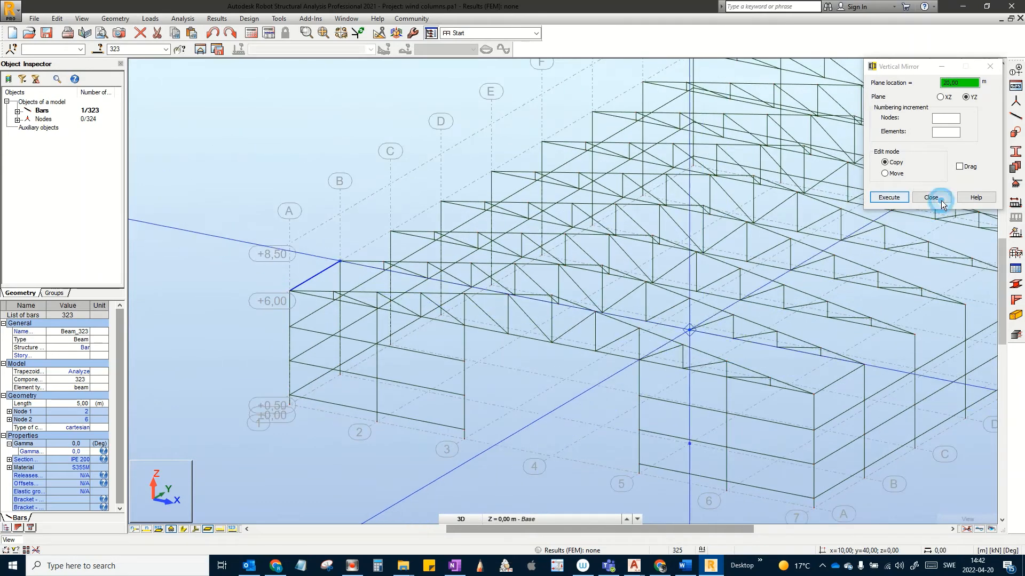
Step: Copy beams 322 and 323 seven times at 5 m spacing along the hall, up to bar 337
left_click(322, 281)
left_click(315, 273)
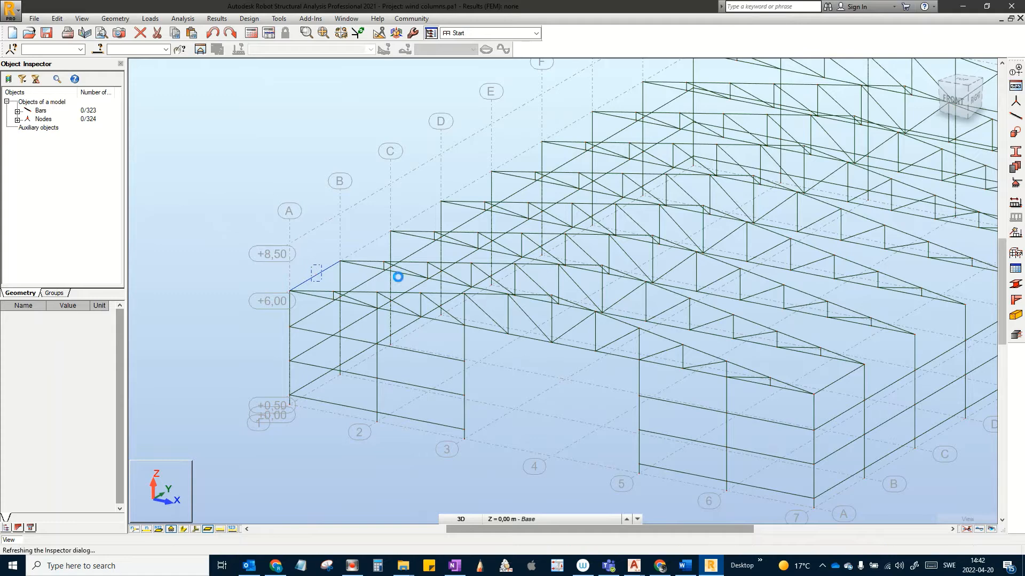
left_click(842, 377, "ctrl")
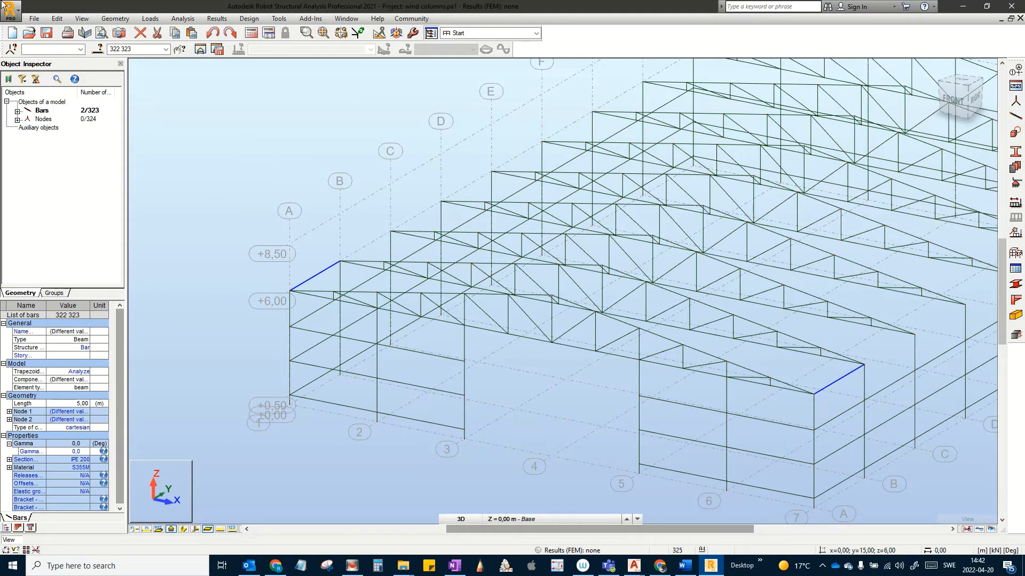
left_click(56, 20)
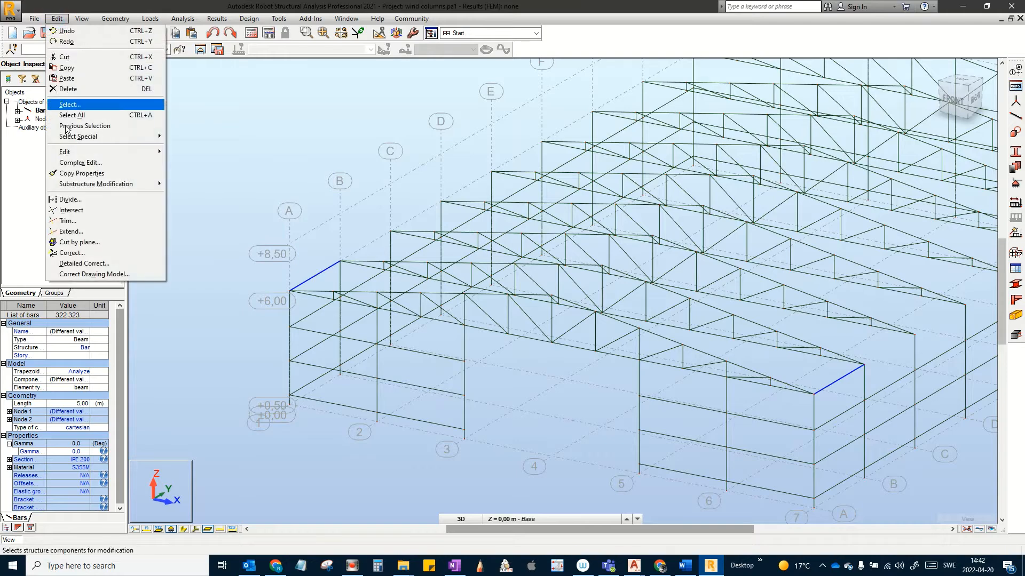
mouse_move(104, 150)
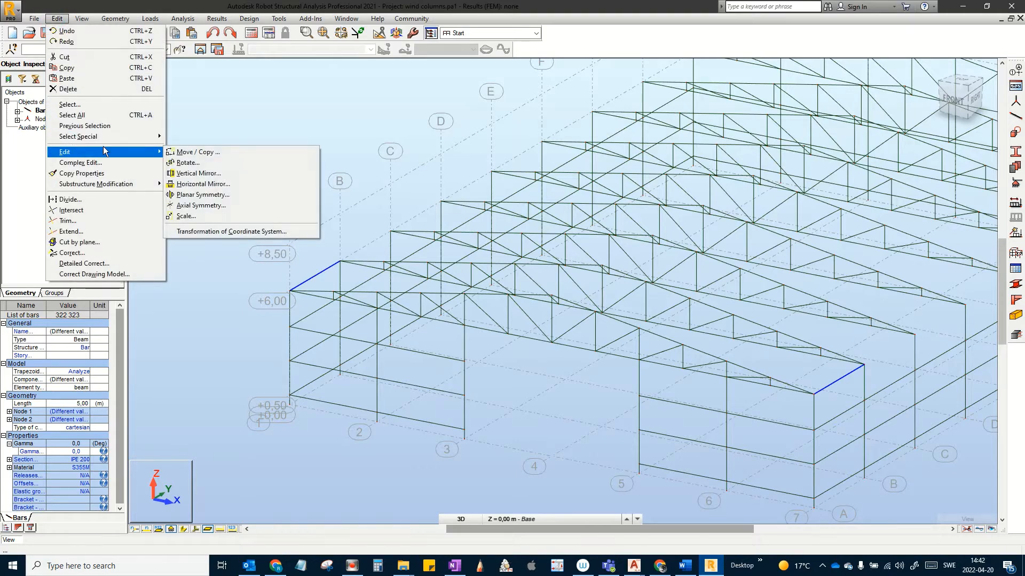
left_click(196, 154)
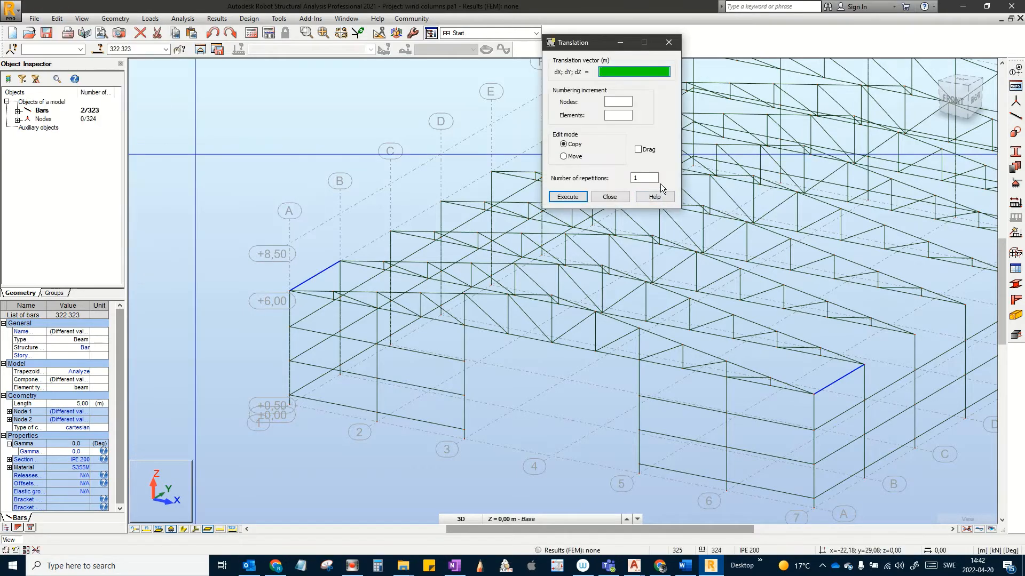
left_click(636, 178)
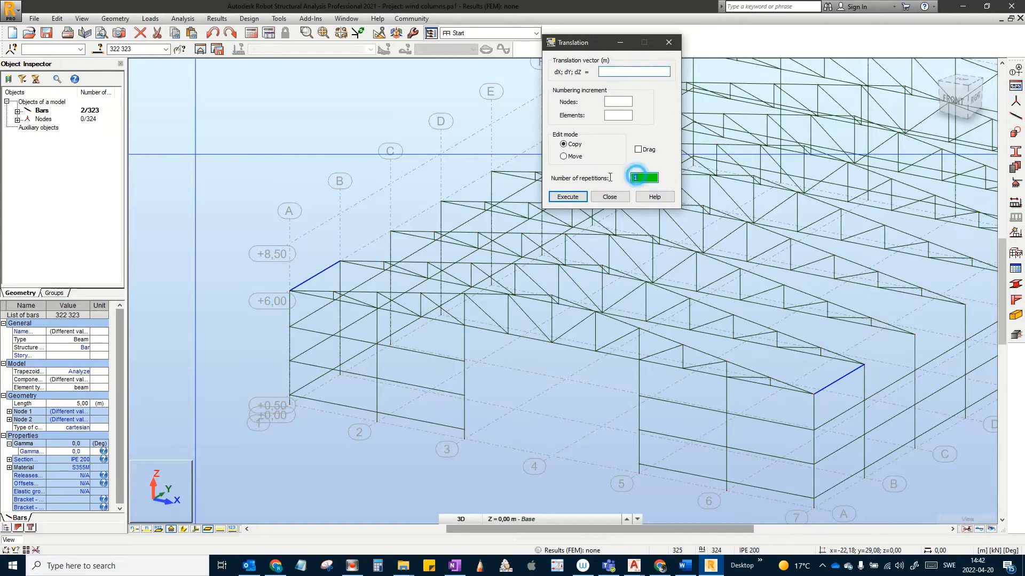
type("7")
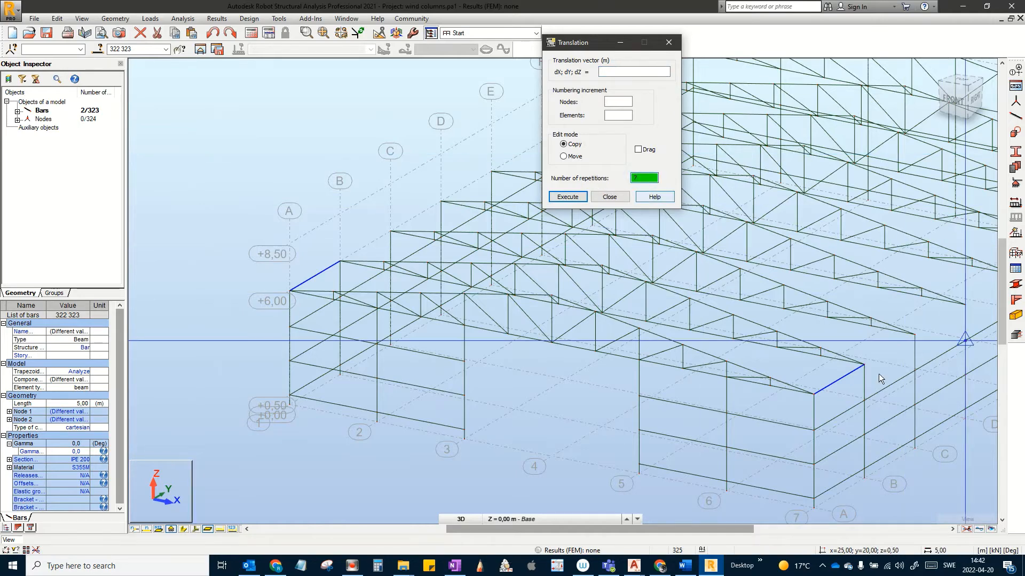
middle_click_drag(838, 397, 675, 420)
scroll(752, 464, "down", 1)
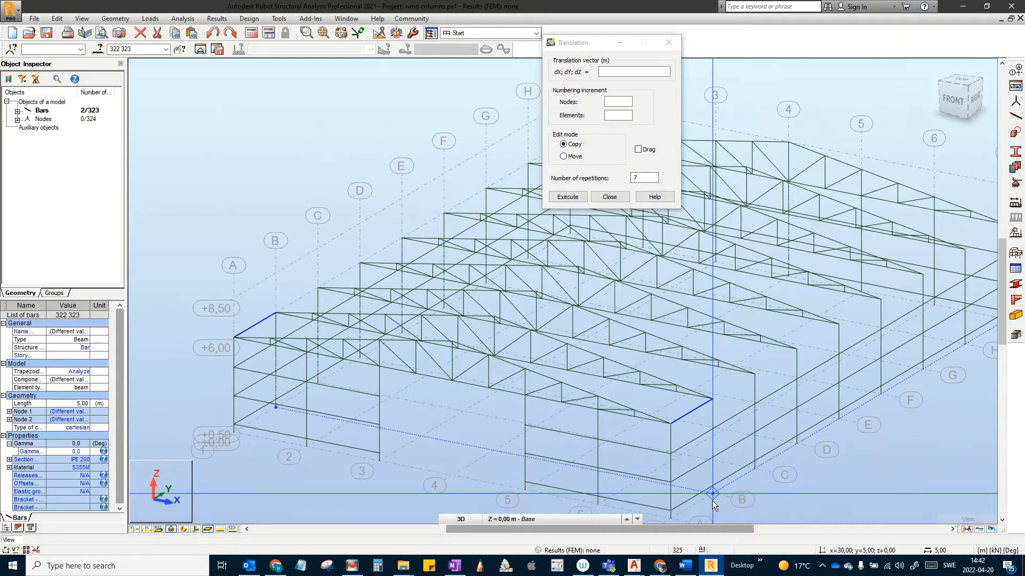
left_click(712, 496)
left_click(796, 449)
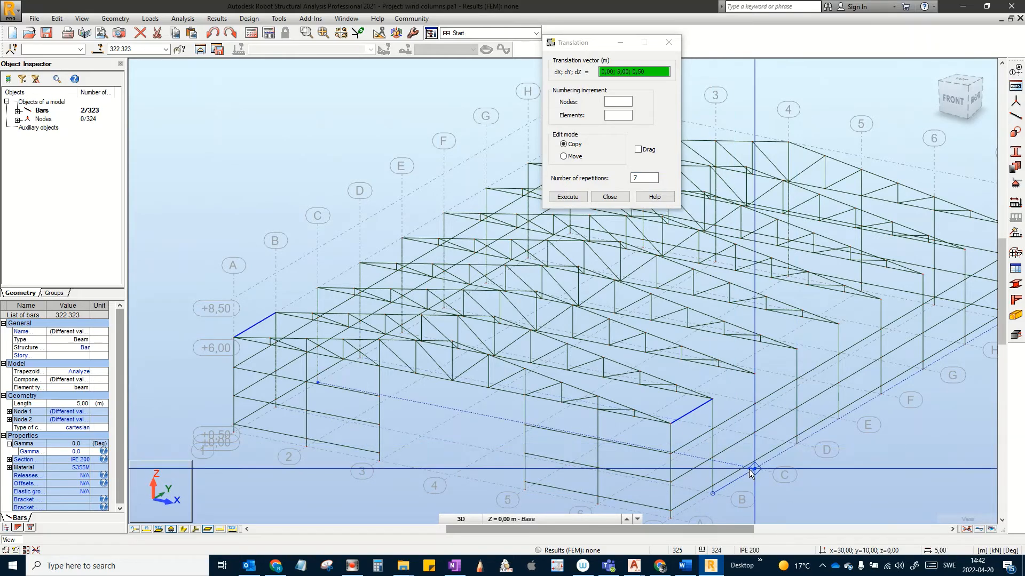
scroll(750, 472, "down", 4)
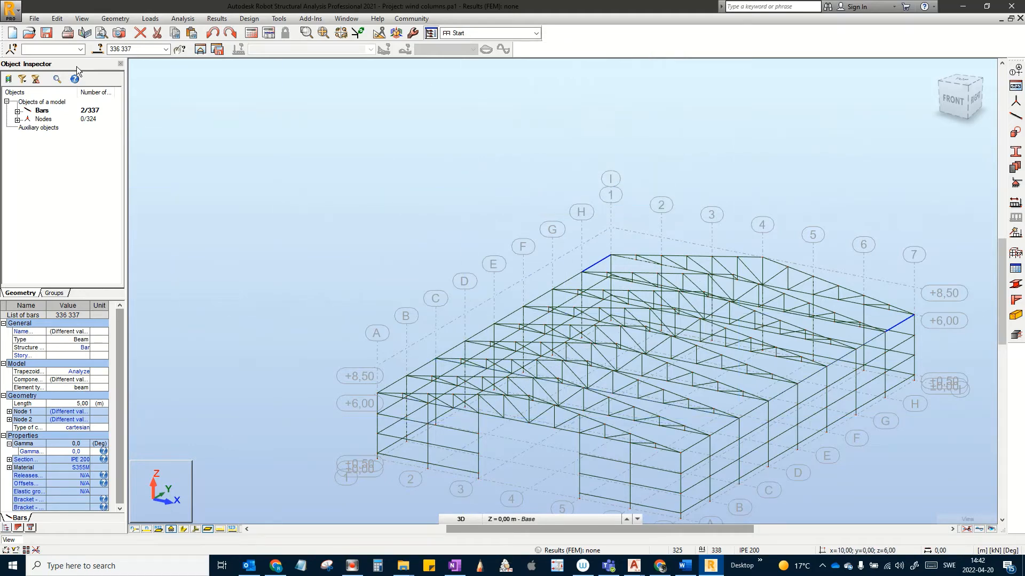
Step: Select all IPE 200 bars, 322 to 337, by section
left_click(97, 50)
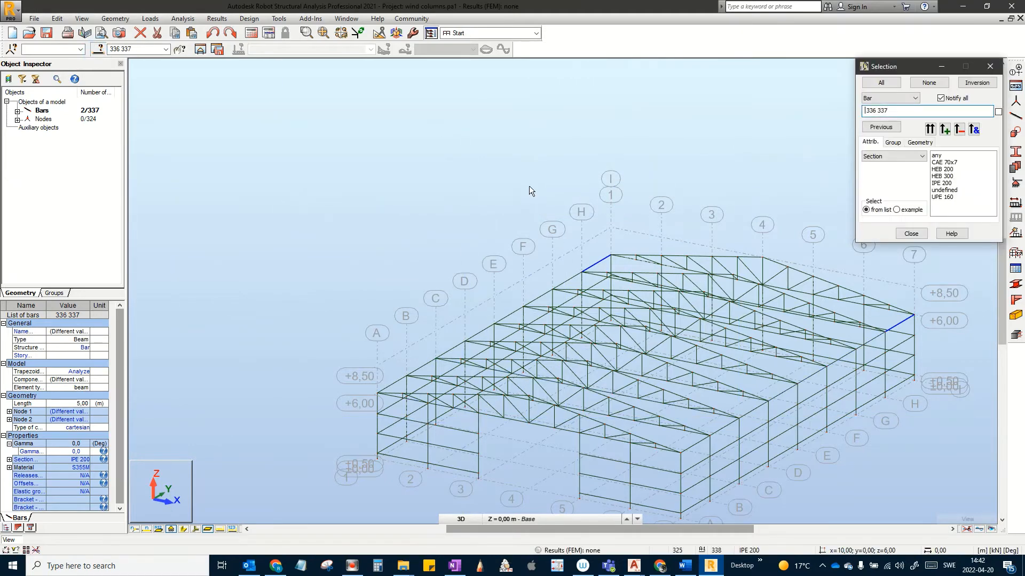
left_click(942, 183)
left_click(935, 129)
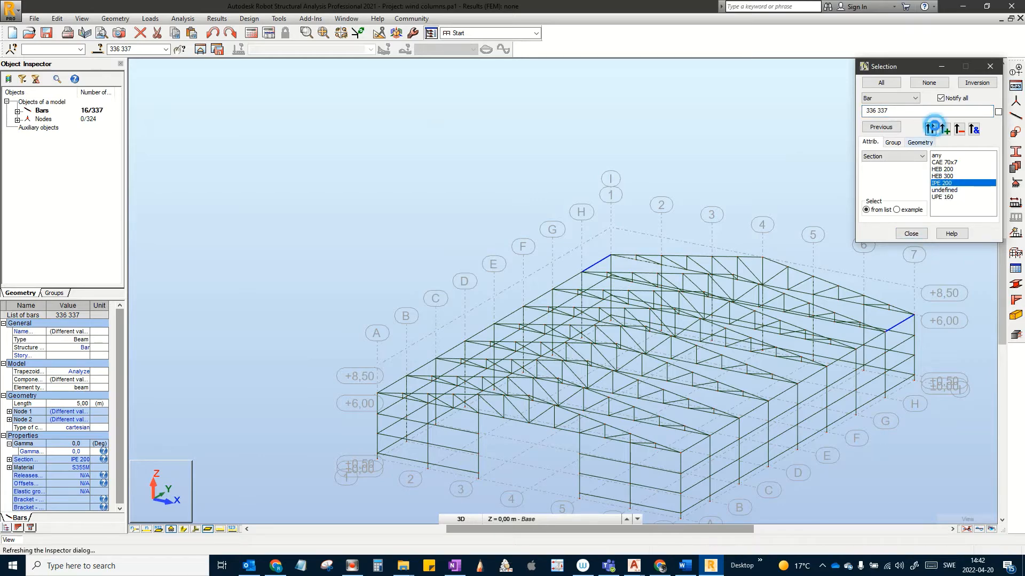
left_click(911, 234)
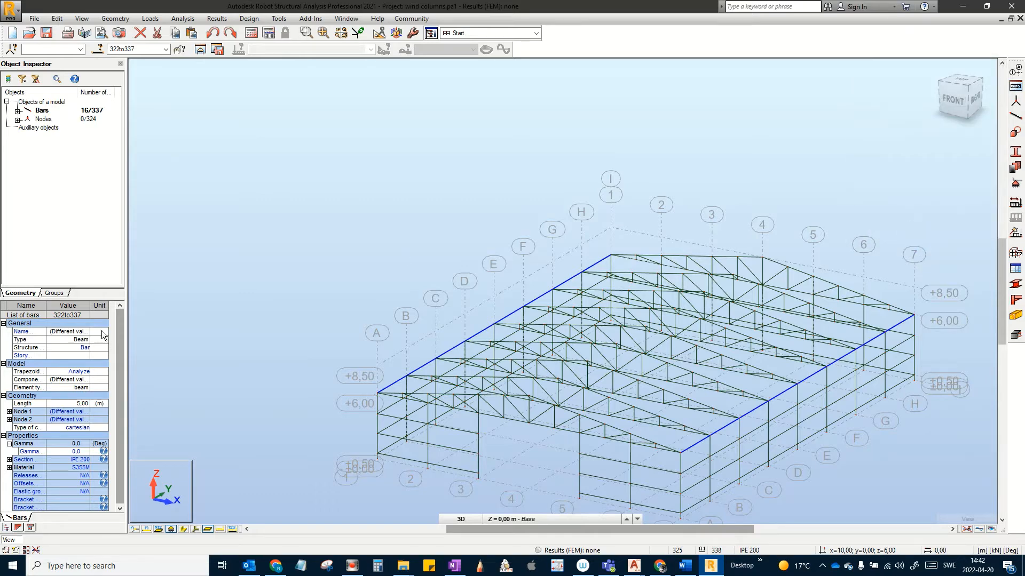
Step: Create a new bar group from the selection and name it 'Eave Beams'
left_click(54, 293)
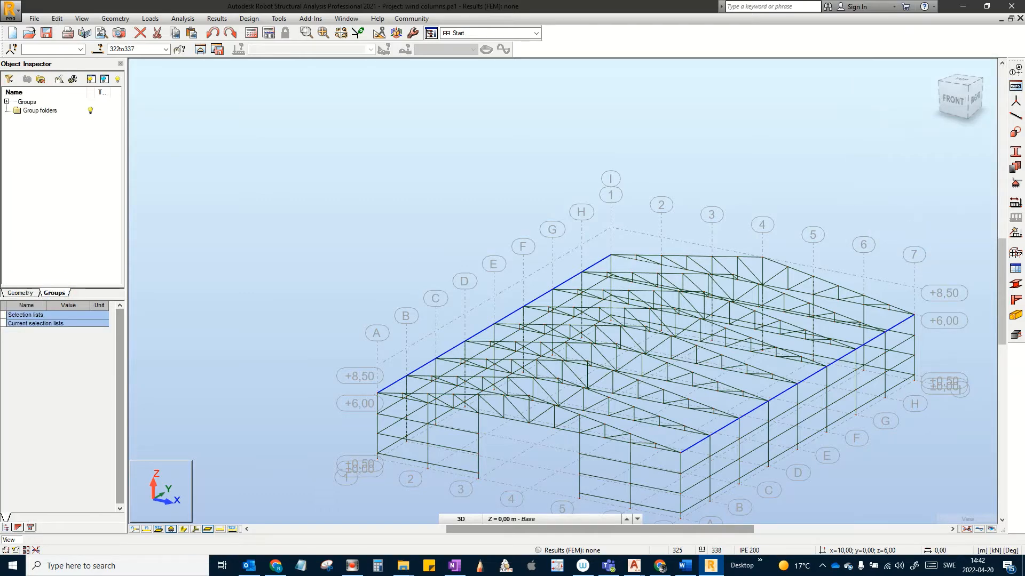
left_click(7, 102)
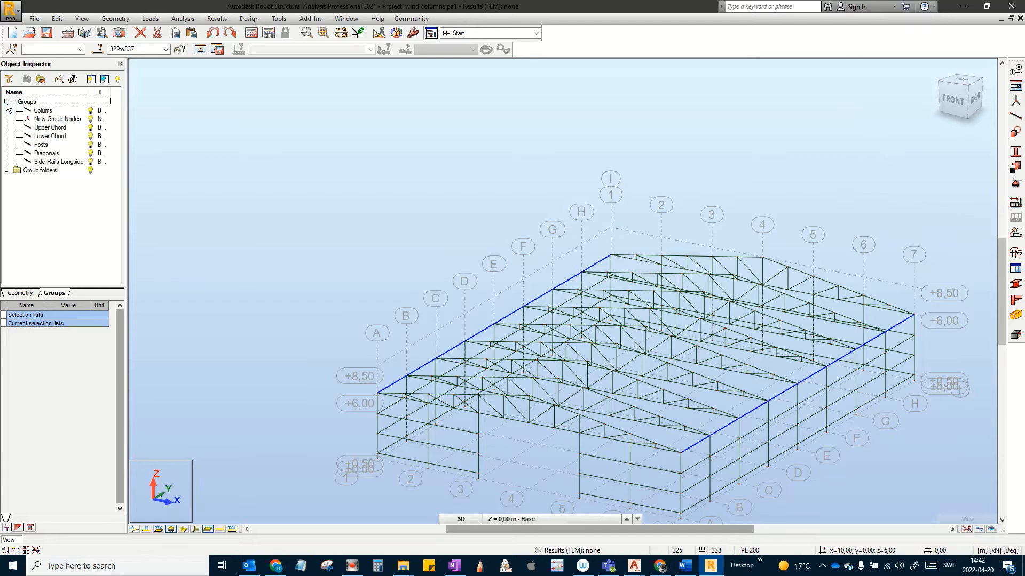
left_click(41, 80)
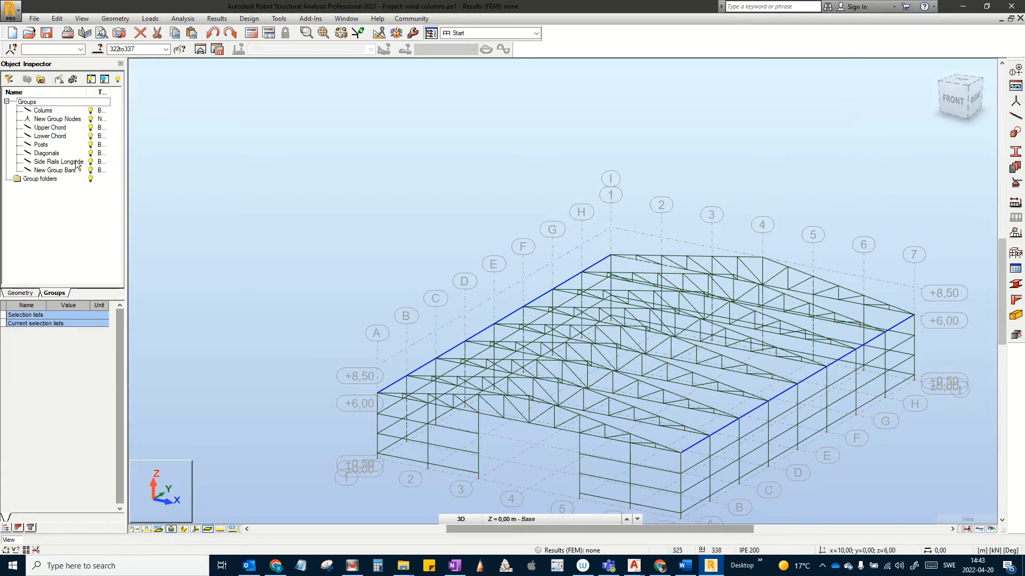
left_click(53, 170)
right_click(65, 171)
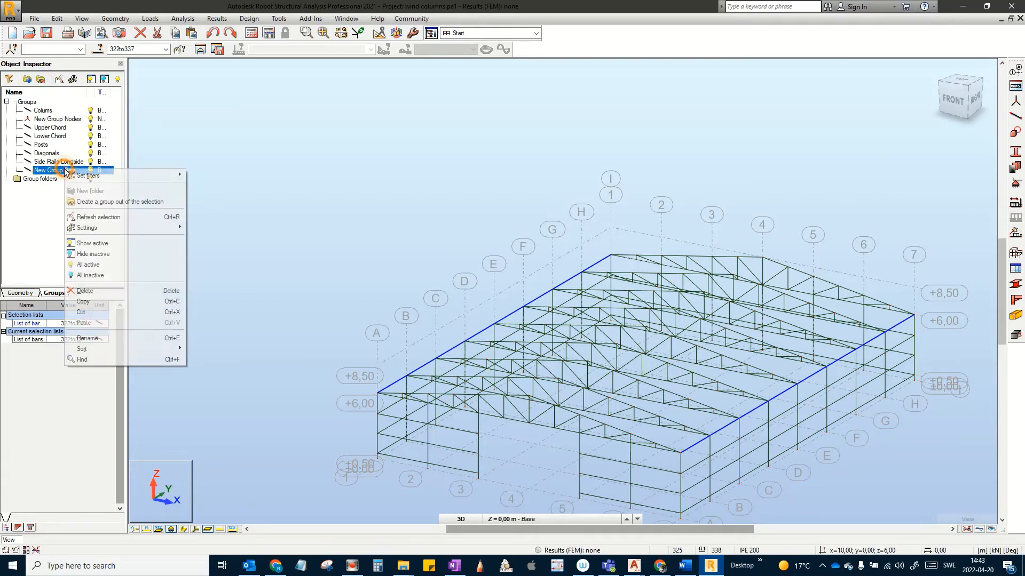
left_click(137, 340)
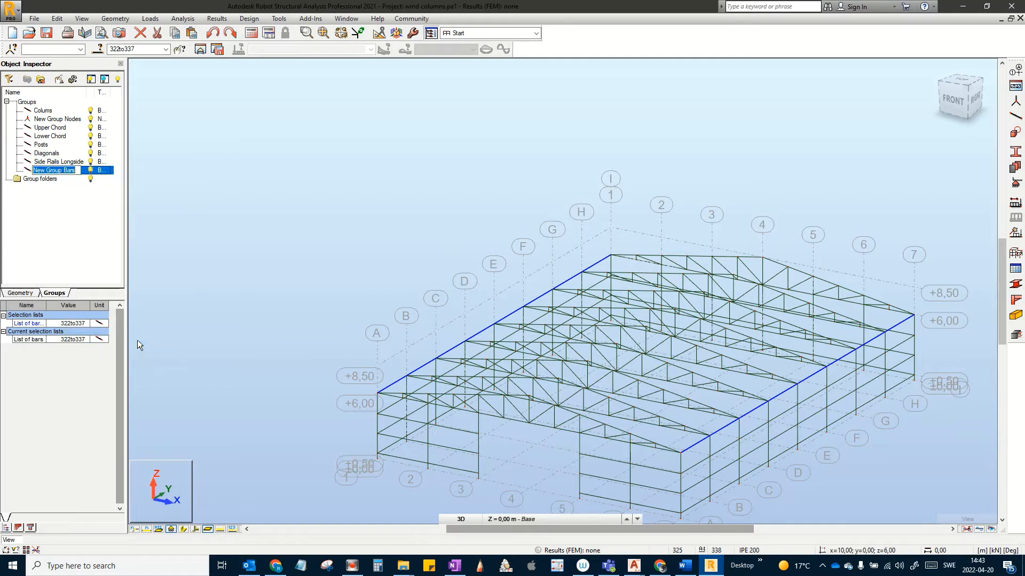
type("Eave Be")
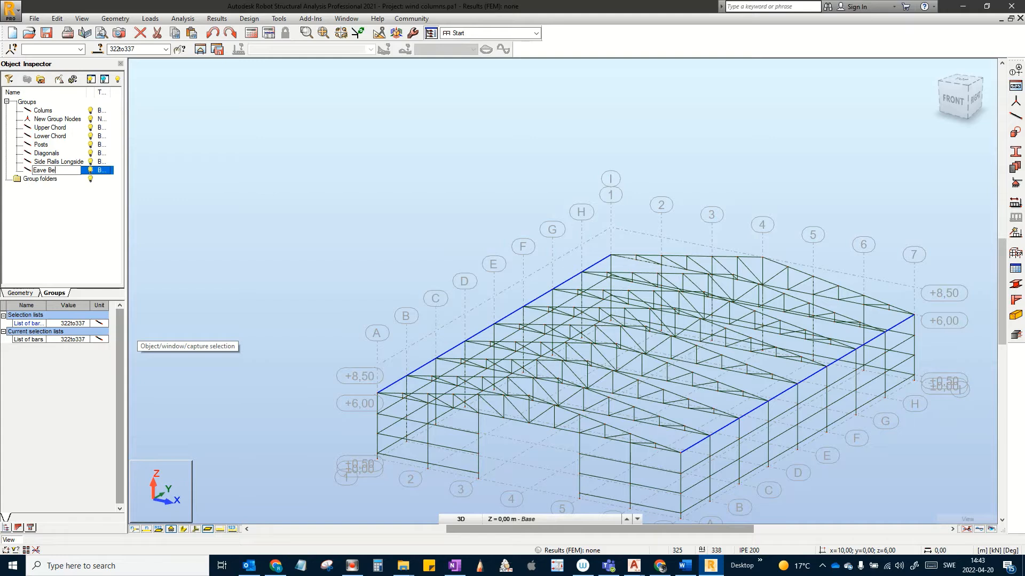
type("ams")
key("Return")
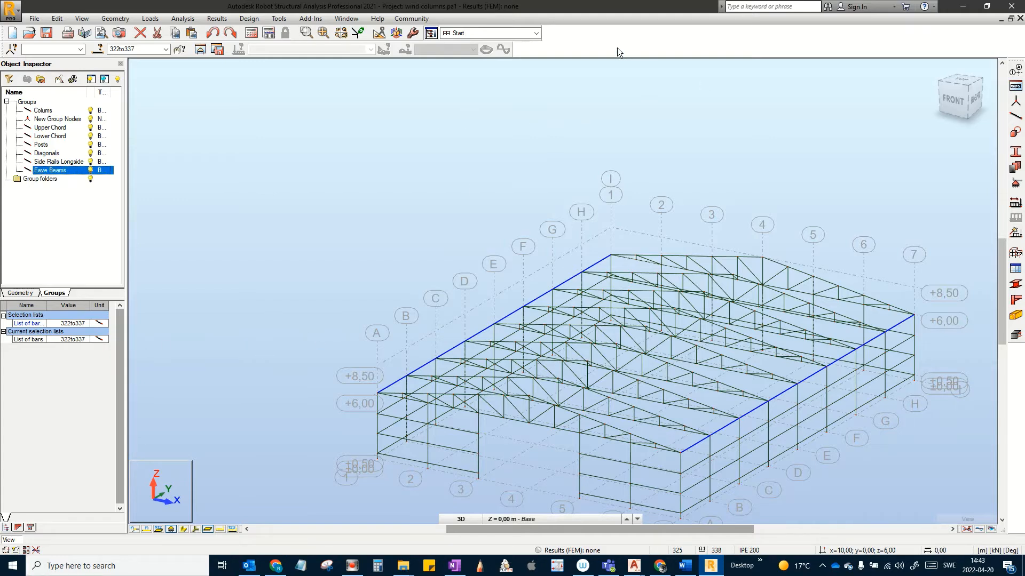
Step: Save the project as a copy named 'eave beams.pa1'
left_click(34, 19)
left_click(40, 70)
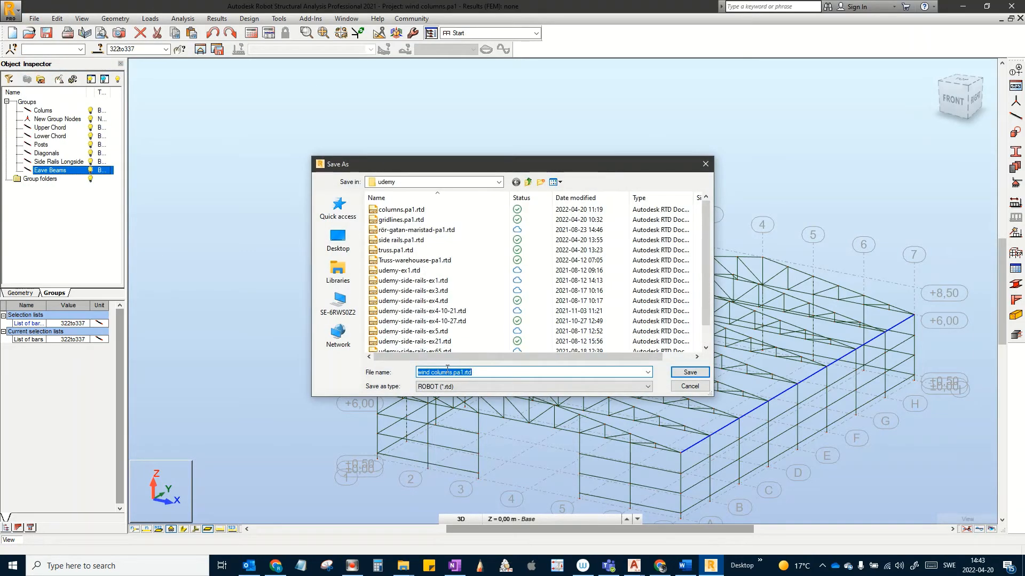
left_click(448, 372)
left_click_drag(452, 372, 442, 372)
type("eave")
key("Return")
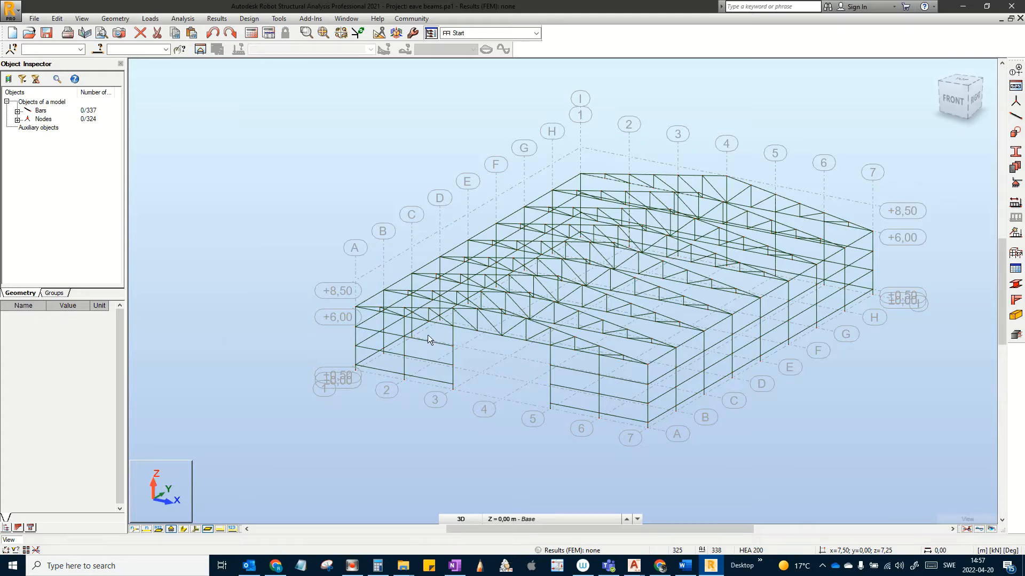
Step: Divide eave bars 20 and 23 at a distance of 0,2 m from their start
scroll(427, 335, "up", 3)
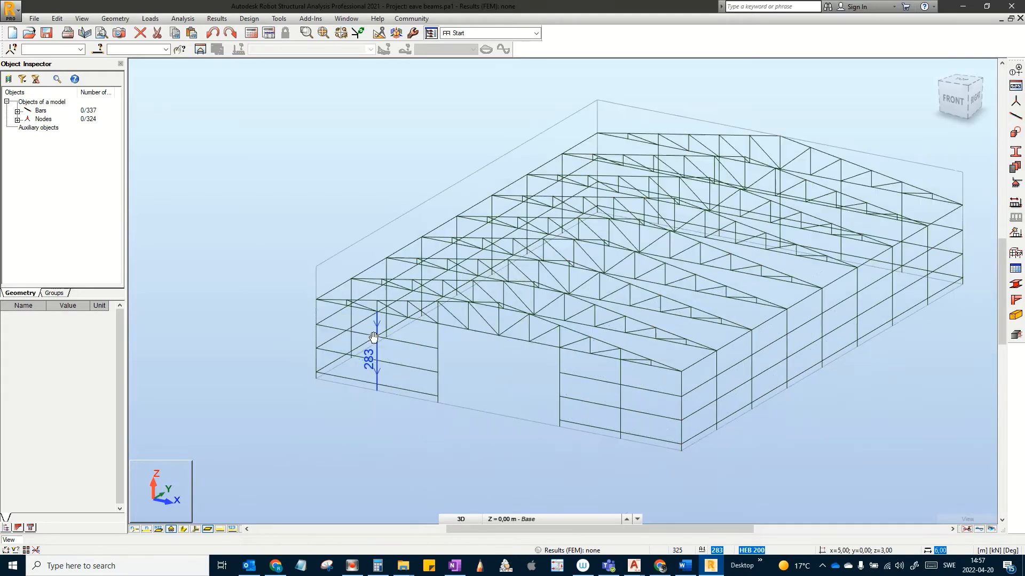
scroll(374, 336, "up", 3)
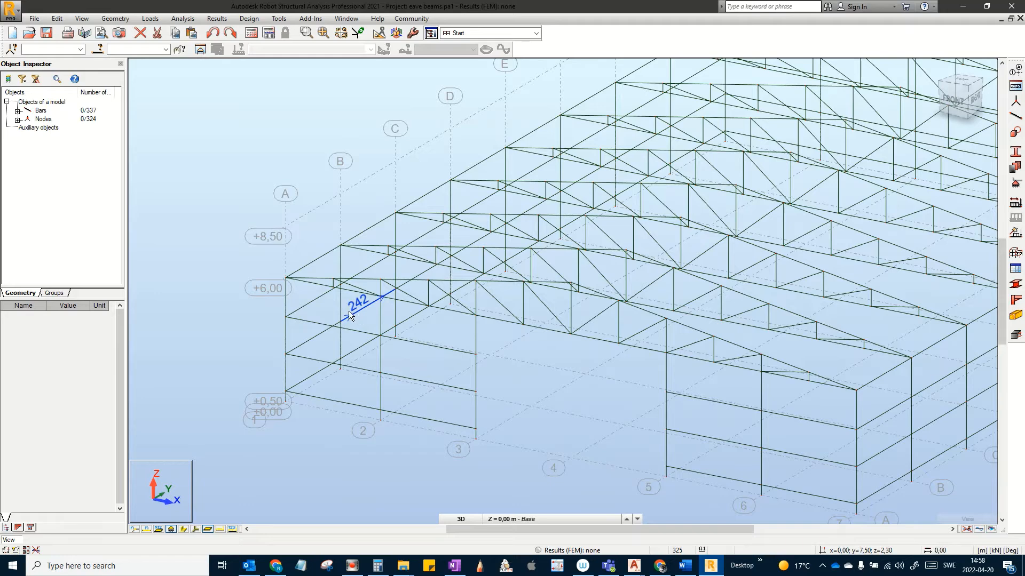
scroll(350, 315, "up", 3)
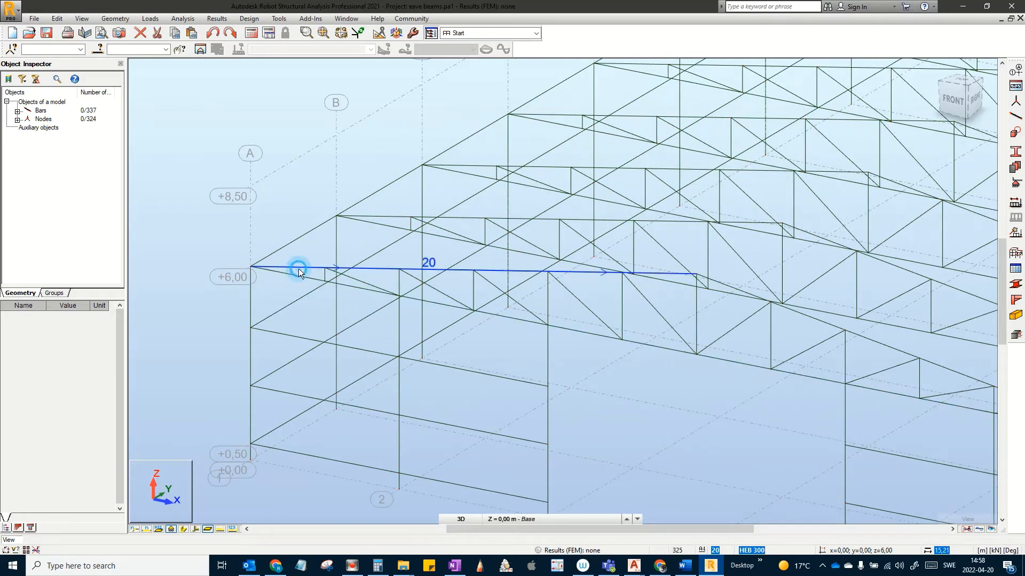
left_click(298, 269)
left_click(393, 217, "ctrl")
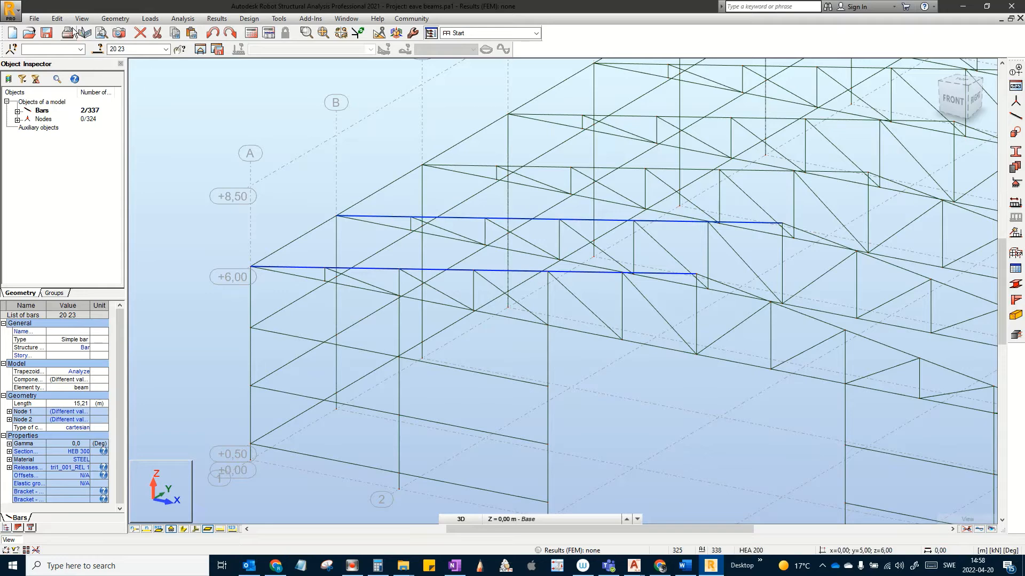
left_click(56, 18)
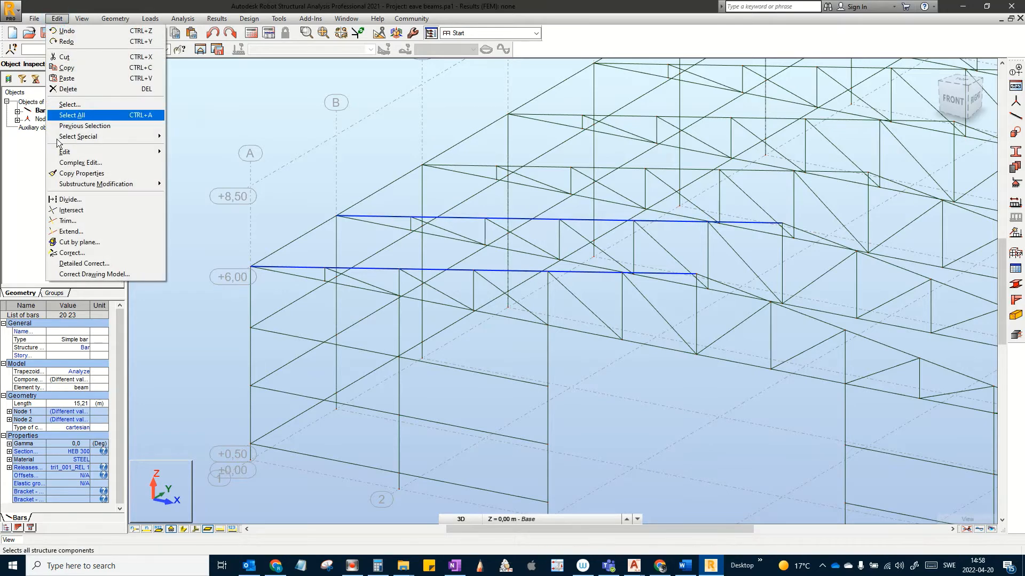
left_click(81, 197)
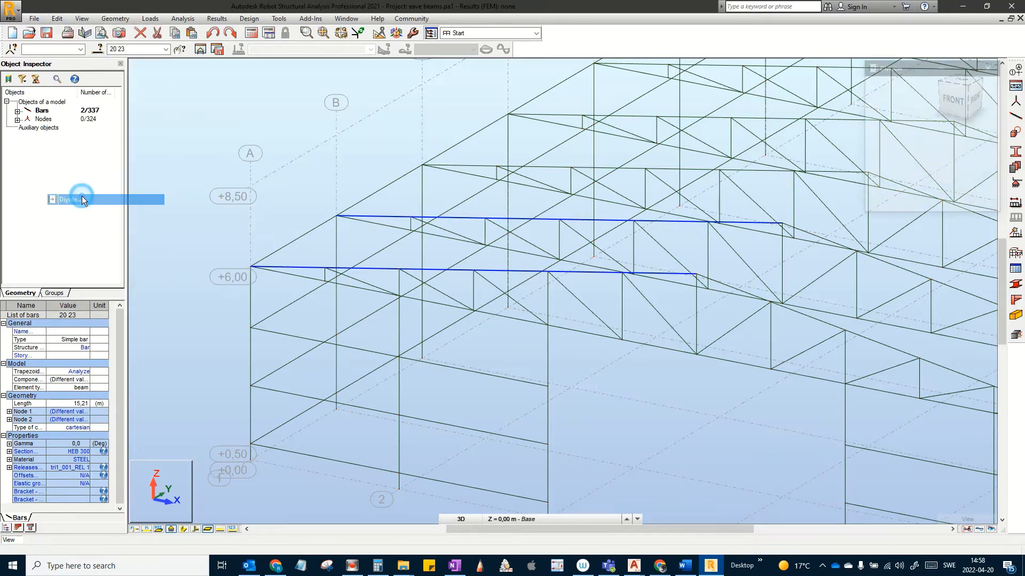
left_click(877, 111)
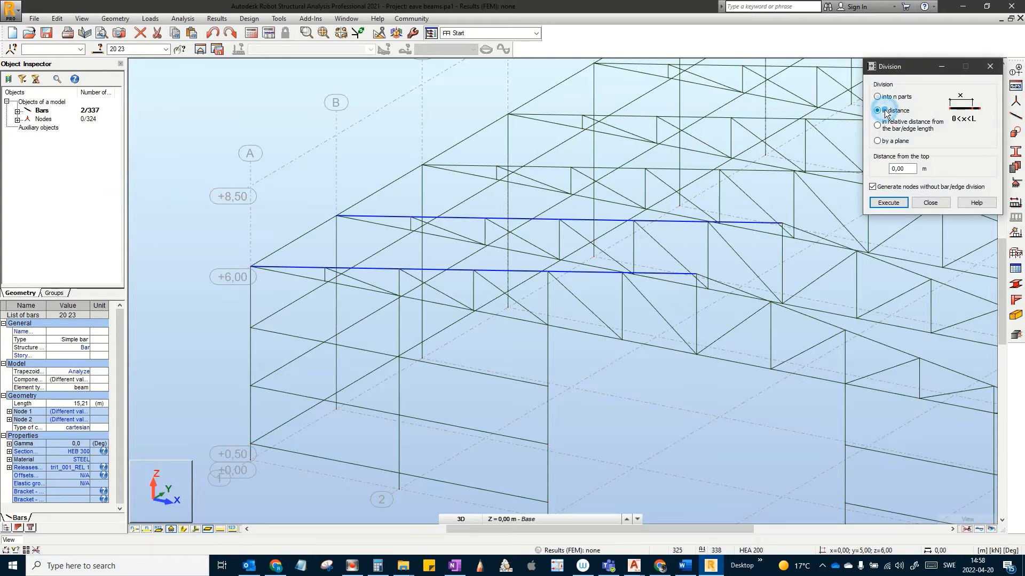
double_click(910, 170)
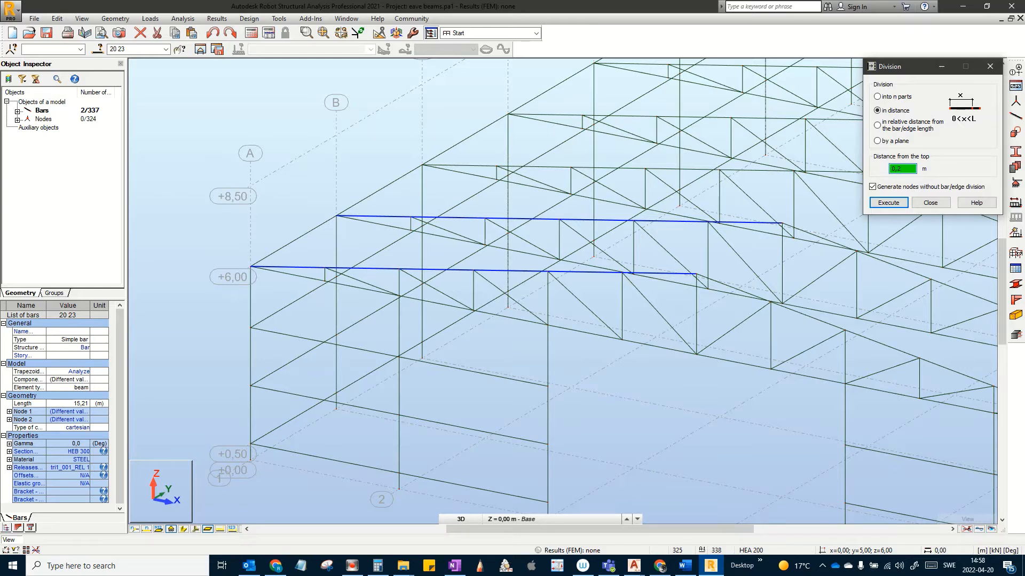
left_click(888, 203)
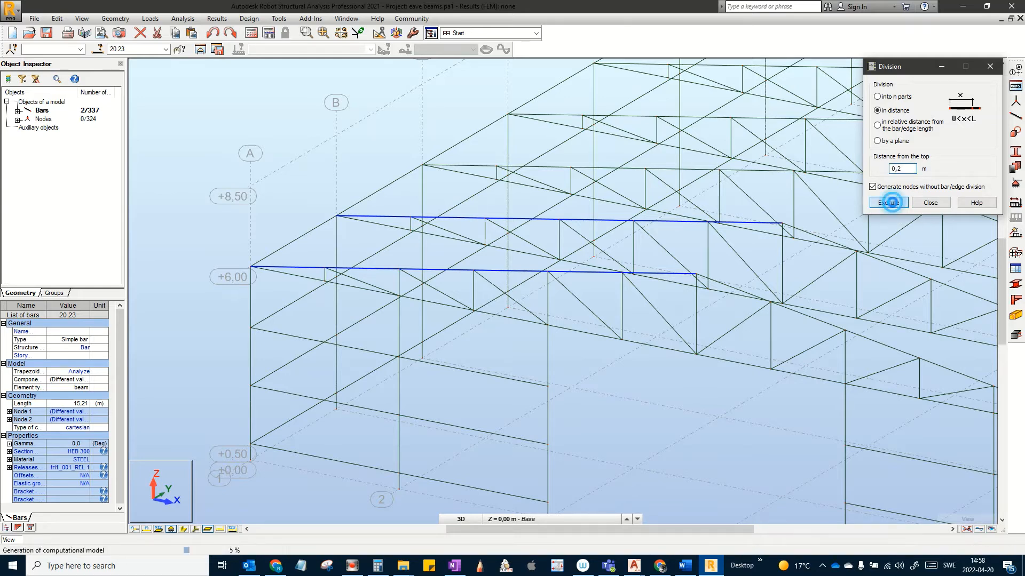
Step: Turn on node numbering and check the new nodes on both eave bars
left_click(133, 529)
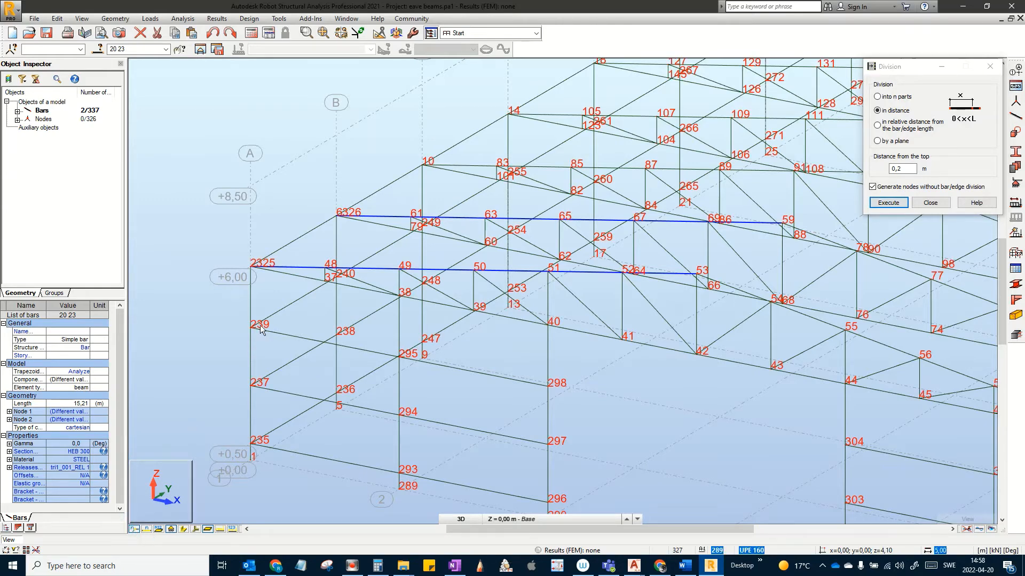
scroll(259, 266, "up", 5)
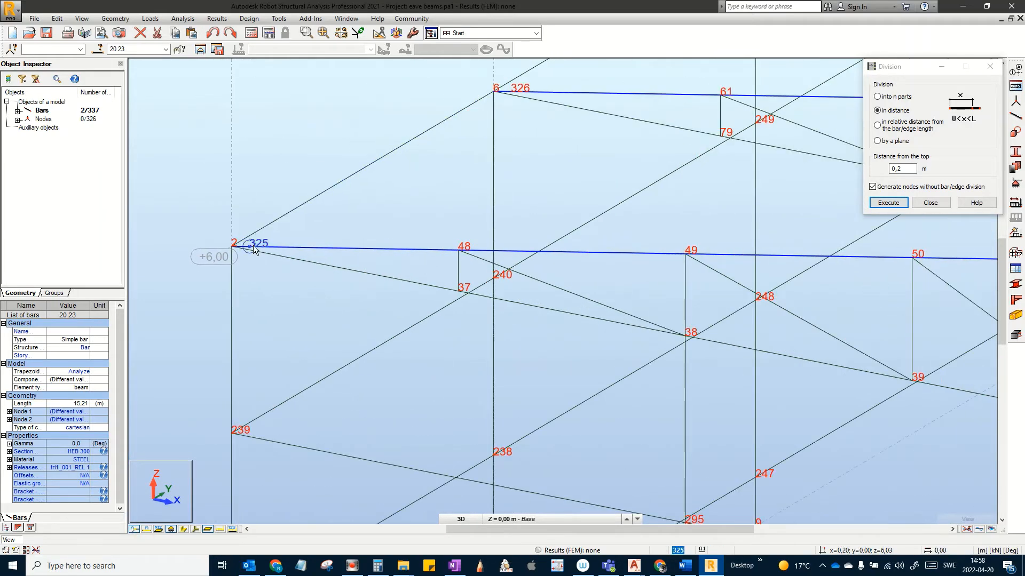
scroll(253, 247, "up", 2)
middle_click_drag(260, 262, 240, 316)
scroll(297, 286, "down", 2)
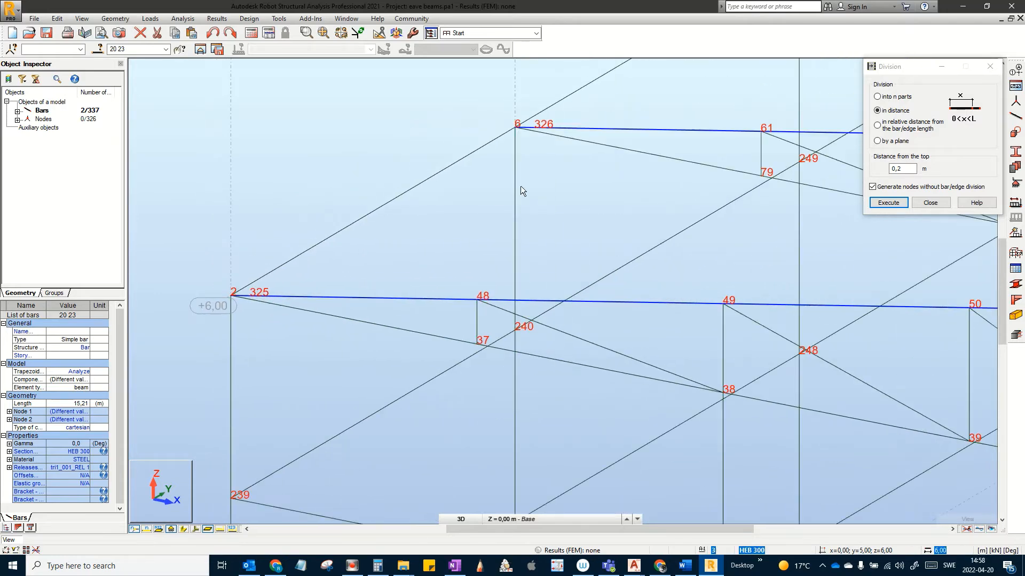
middle_click_drag(520, 186, 221, 180)
scroll(569, 222, "down", 5)
middle_click_drag(807, 351, 539, 372)
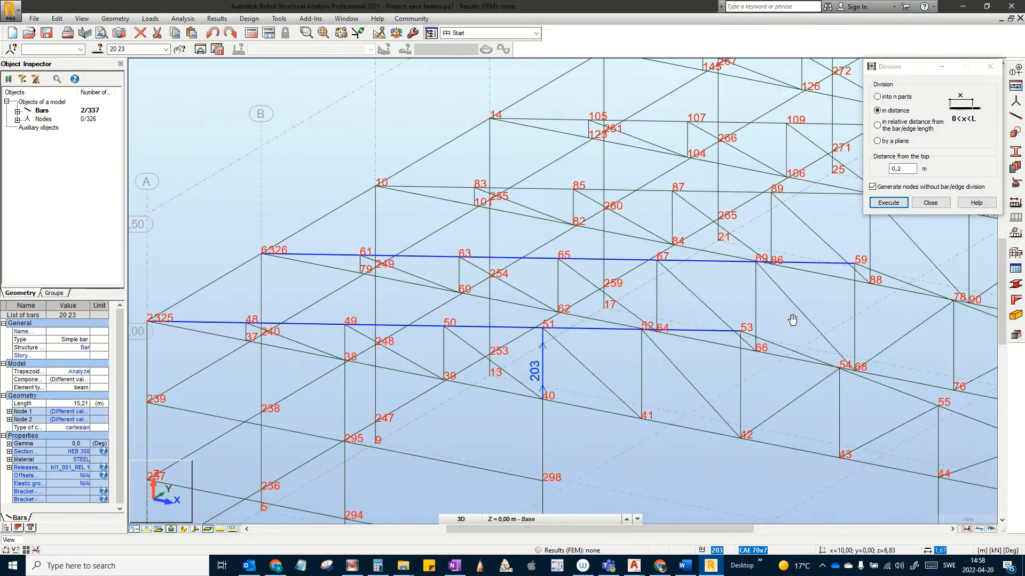
middle_click_drag(848, 278, 747, 280)
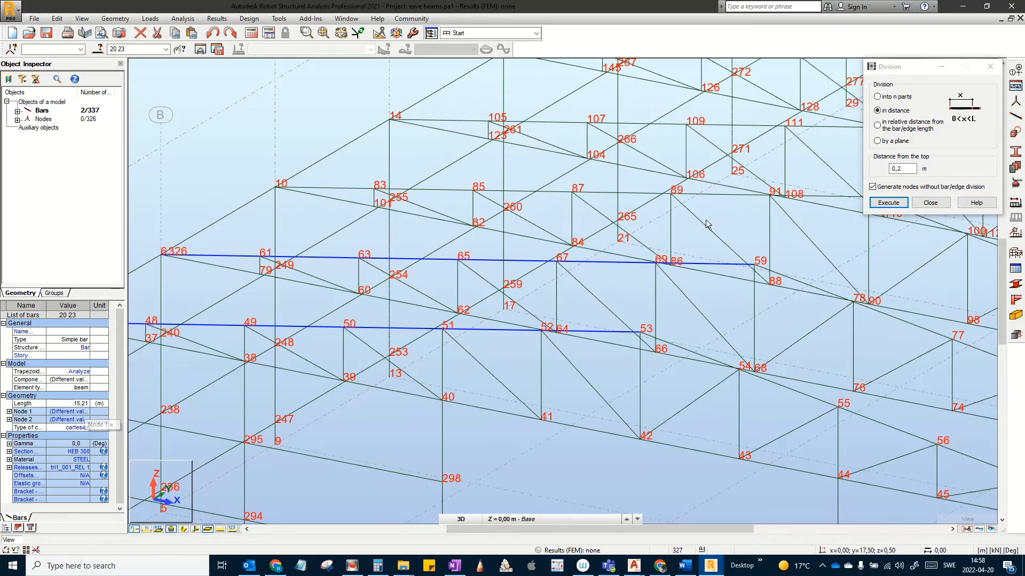
Step: Add nodes 327 and 328 at 15 m along bars 20 and 23
double_click(909, 168)
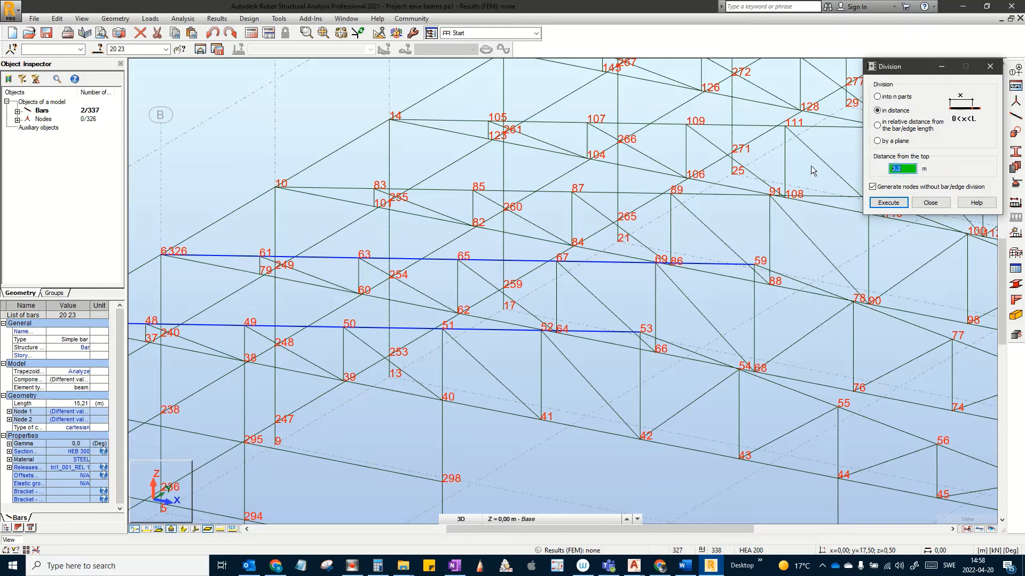
type("15")
left_click(892, 206)
scroll(703, 326, "up", 1)
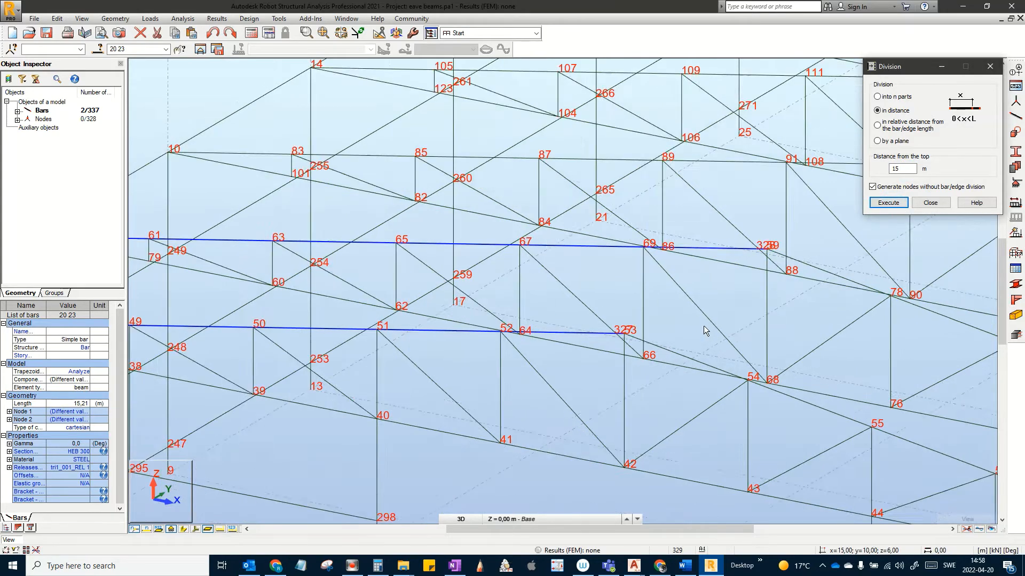
scroll(704, 326, "up", 1)
scroll(730, 361, "up", 1)
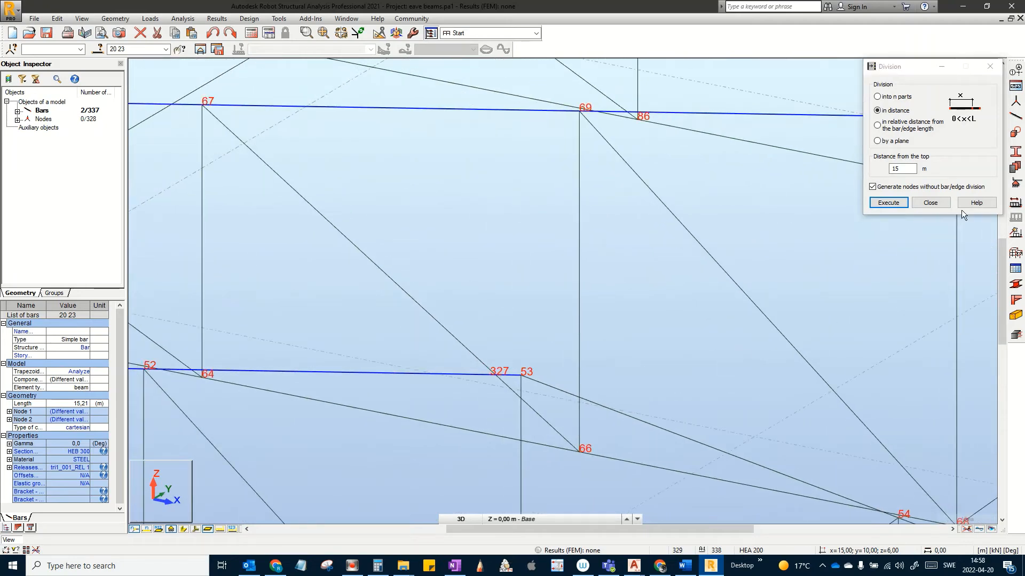
left_click(938, 201)
scroll(496, 366, "down", 5)
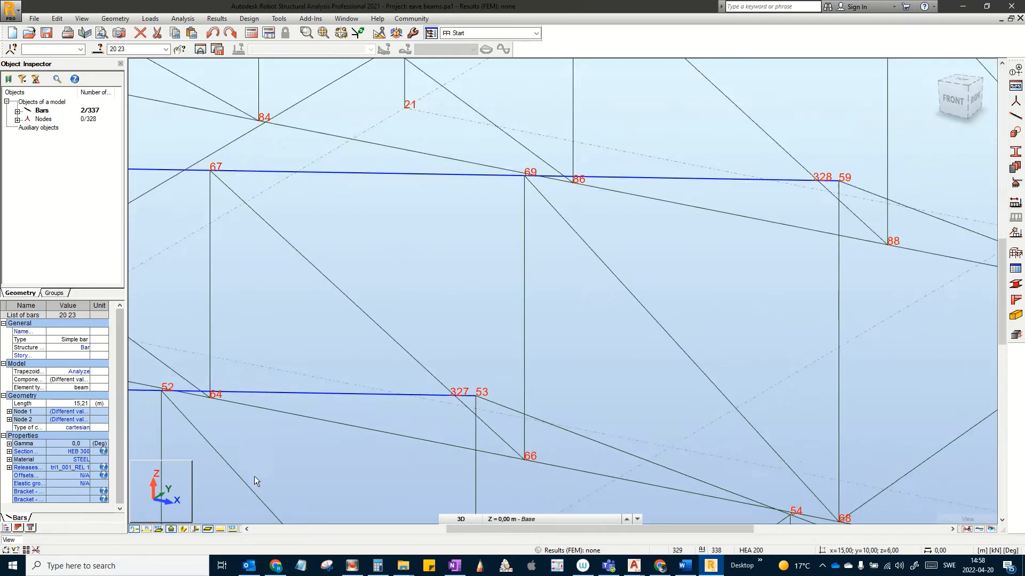
middle_click_drag(416, 363, 678, 374)
scroll(480, 368, "up", 1)
middle_click_drag(320, 361, 695, 389)
scroll(529, 357, "up", 1)
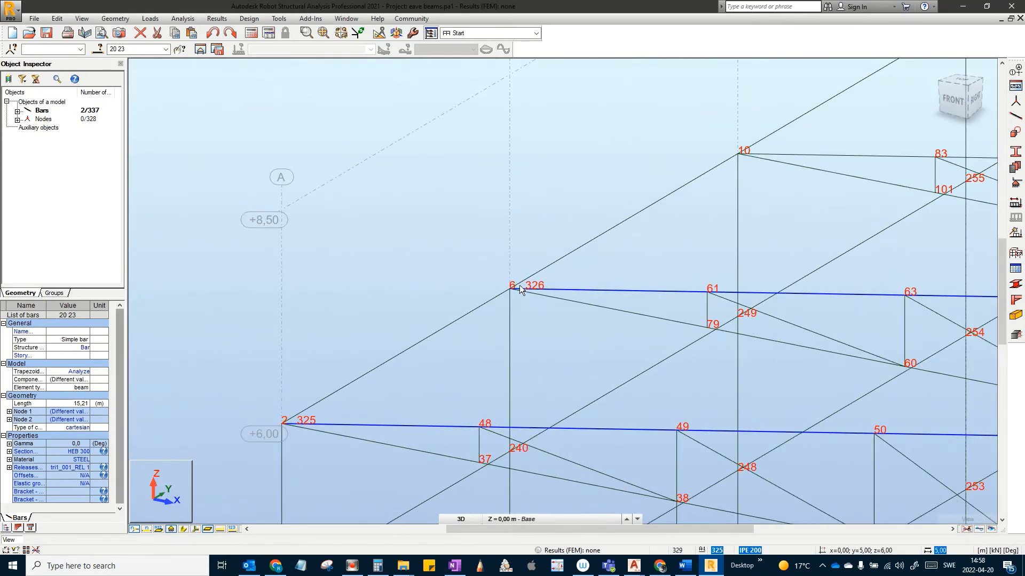
Step: Set up a new beam-type bar with section UPE 160
left_click(1018, 118)
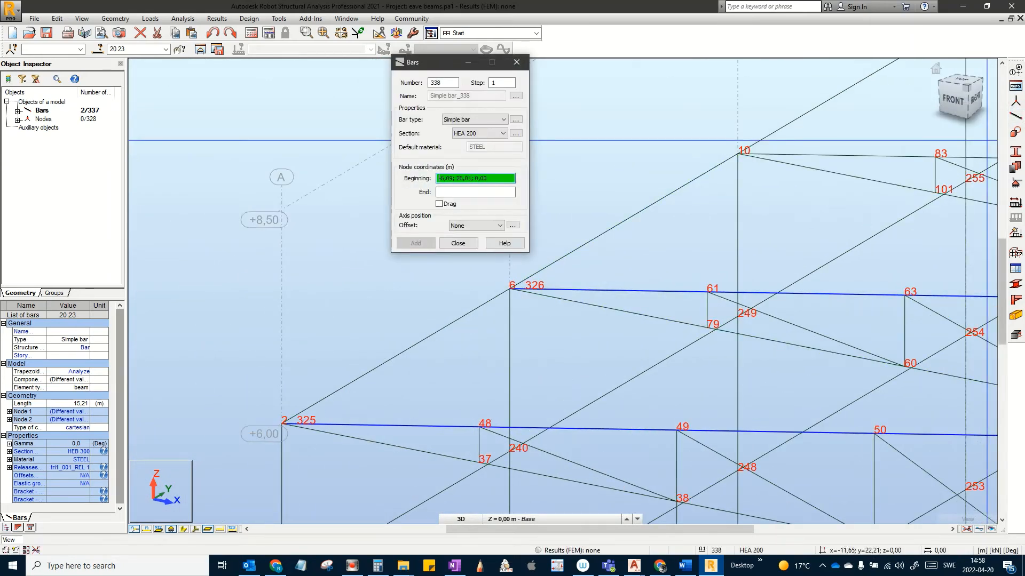
left_click(454, 121)
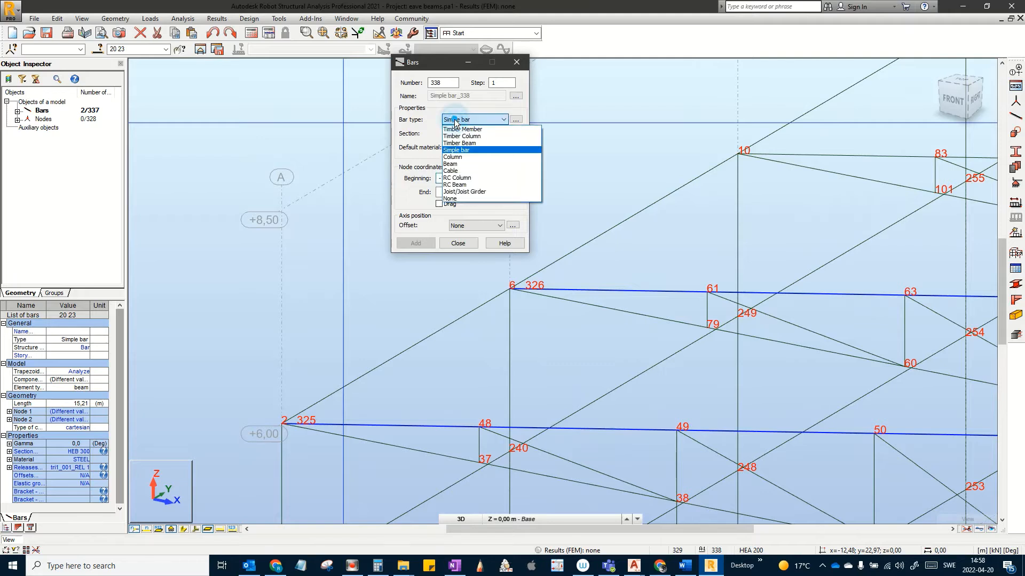
left_click(451, 164)
left_click(487, 133)
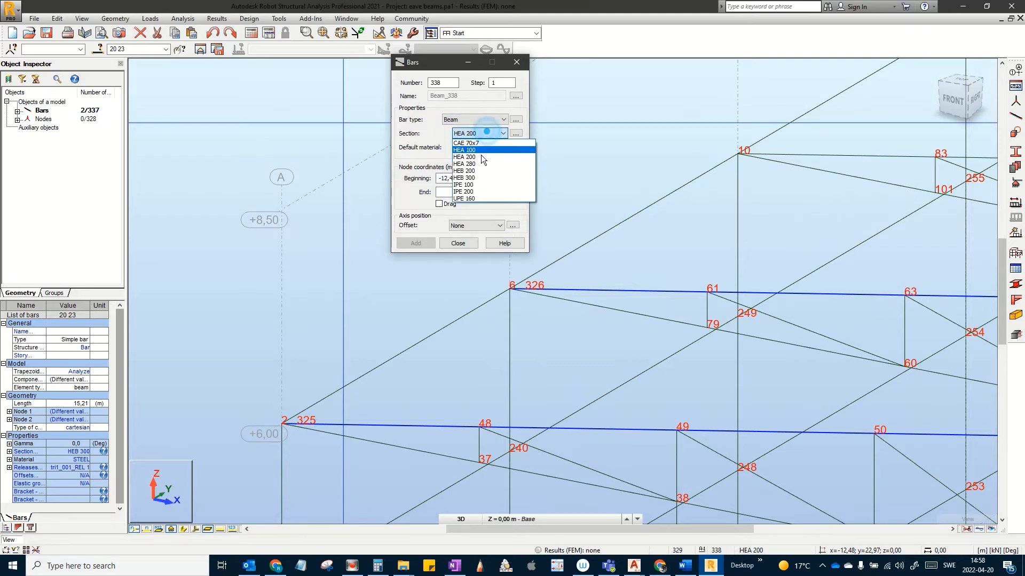
left_click(472, 197)
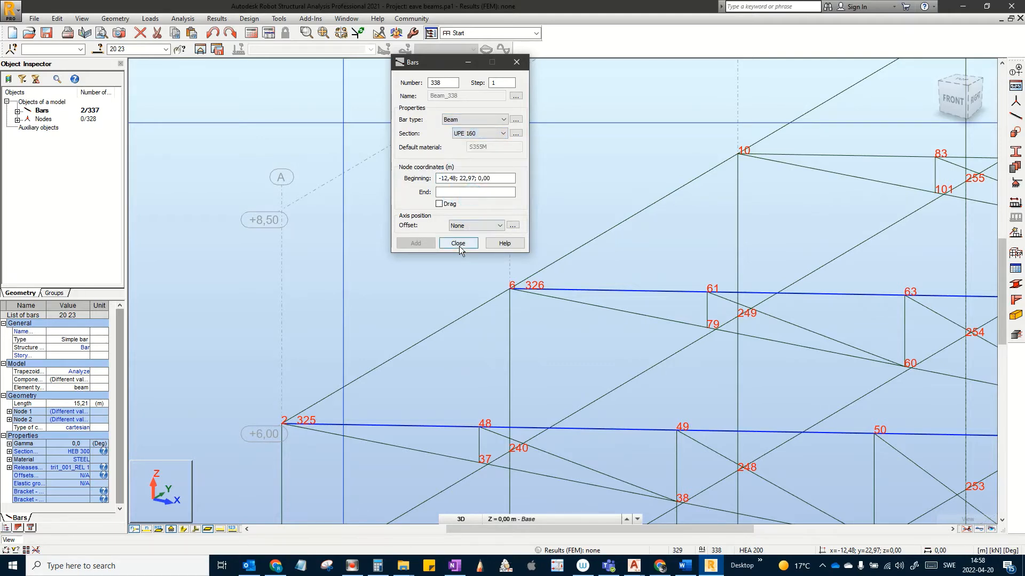
Step: Start the UPE 160 bar at node 325, bringing node 326 into view
scroll(299, 414, "up", 3)
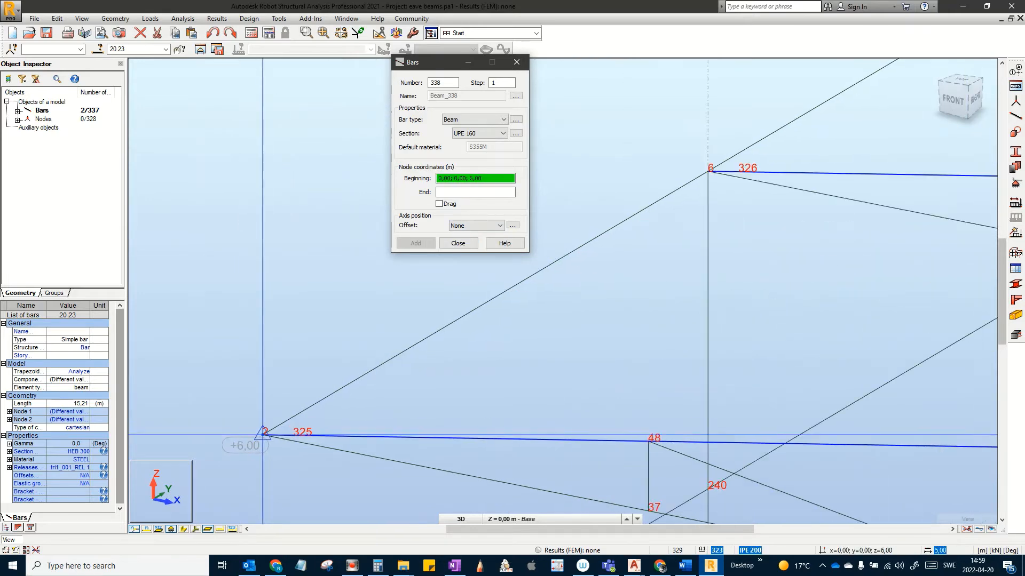
scroll(263, 434, "up", 2)
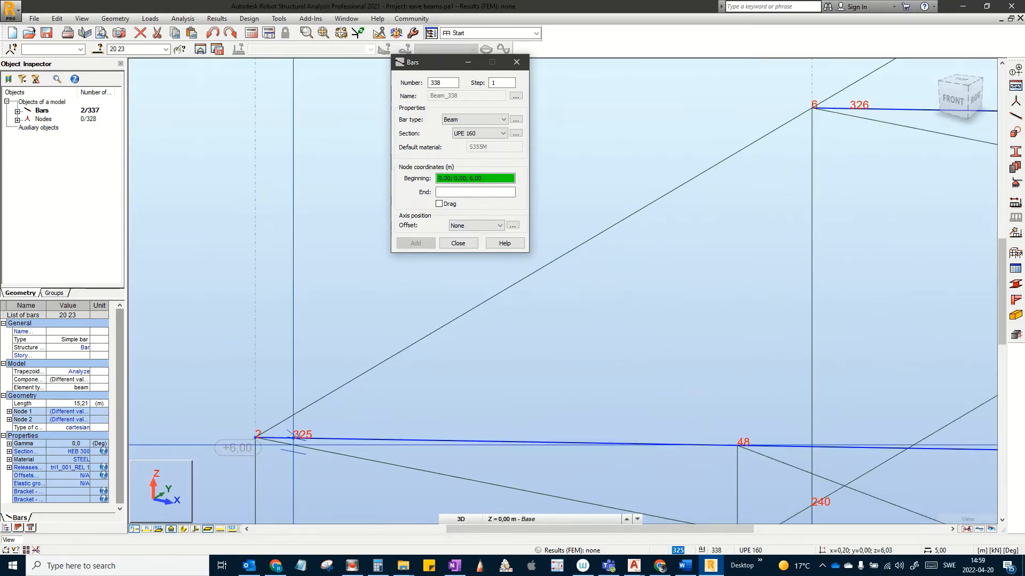
scroll(293, 435, "up", 3)
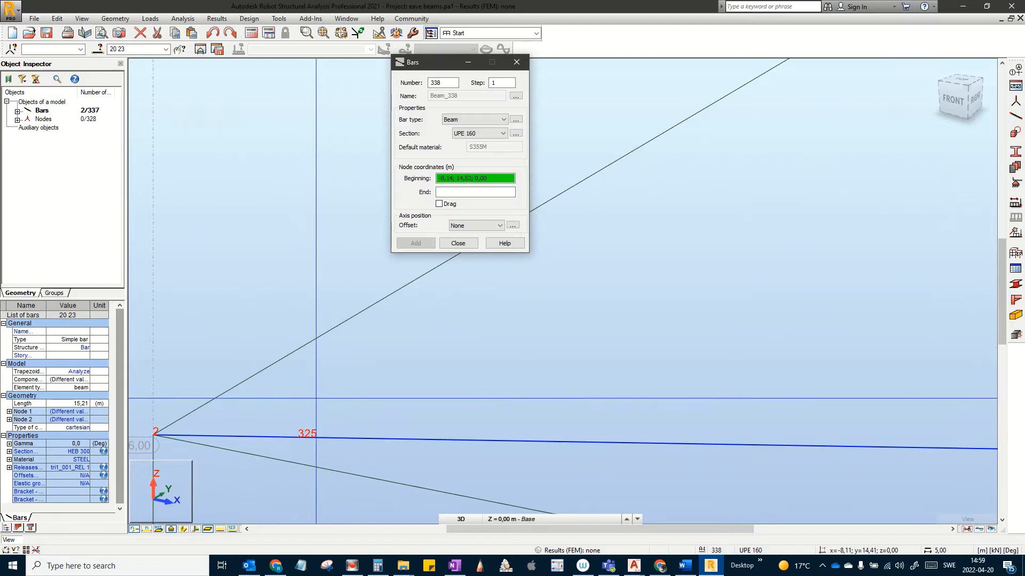
left_click(298, 438)
scroll(616, 254, "down", 2)
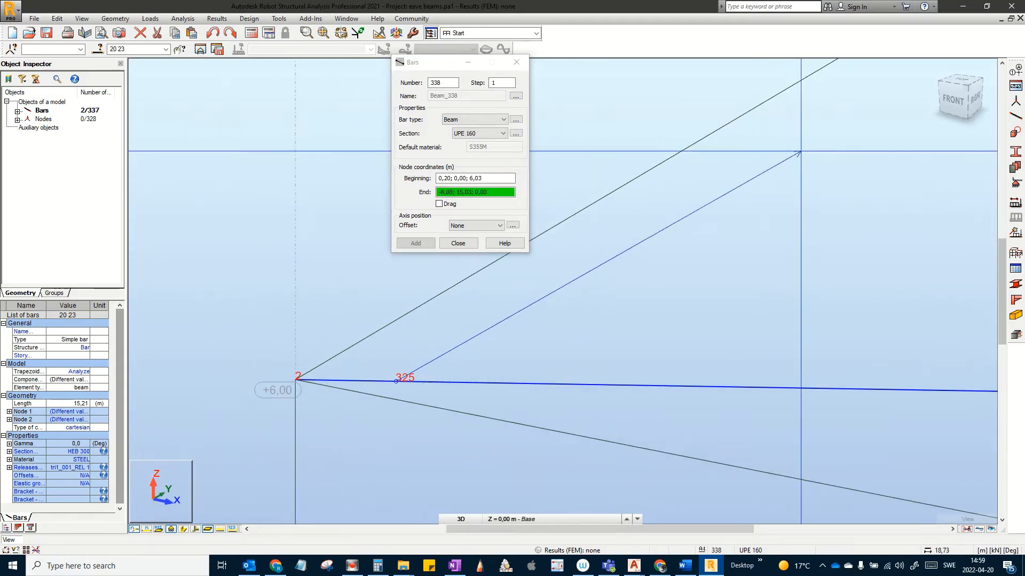
middle_click_drag(744, 230, 567, 370)
scroll(597, 361, "down", 2)
scroll(735, 235, "down", 2)
middle_click_drag(811, 214, 655, 282)
scroll(824, 207, "up", 2)
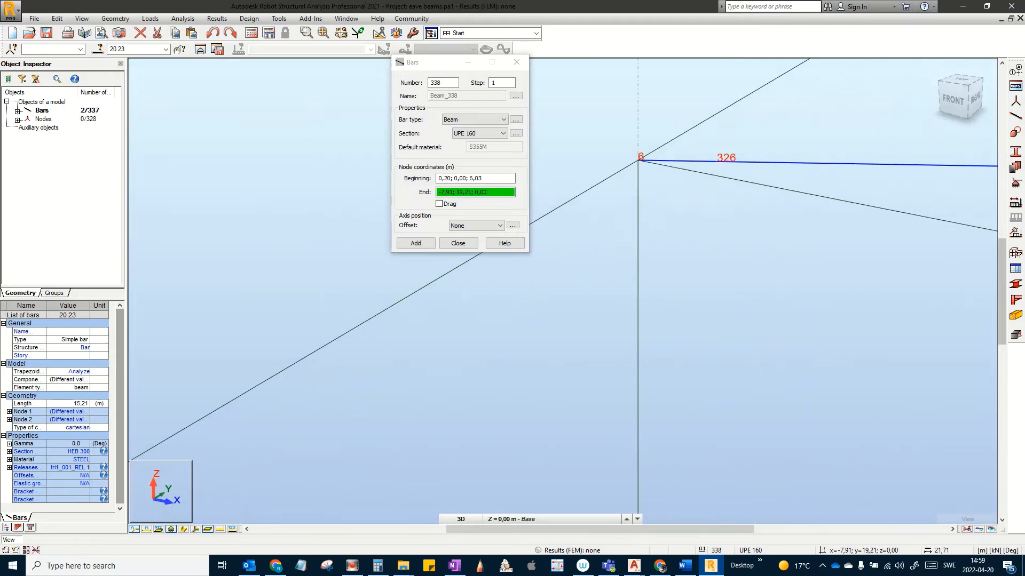
scroll(709, 165, "up", 4)
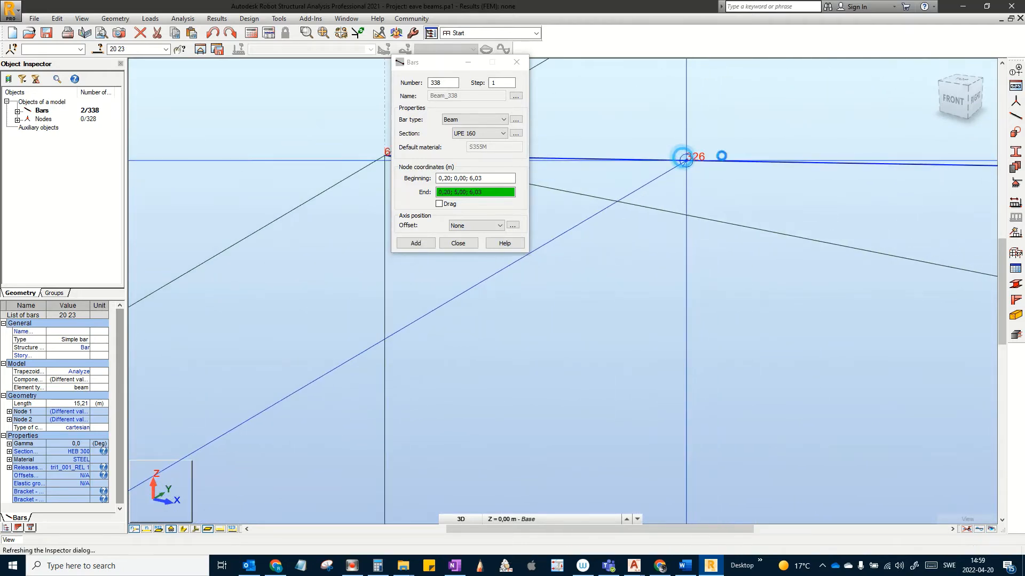
Step: End the first UPE 160 bar at node 326, creating bar 338
left_click(693, 170)
scroll(723, 169, "down", 3)
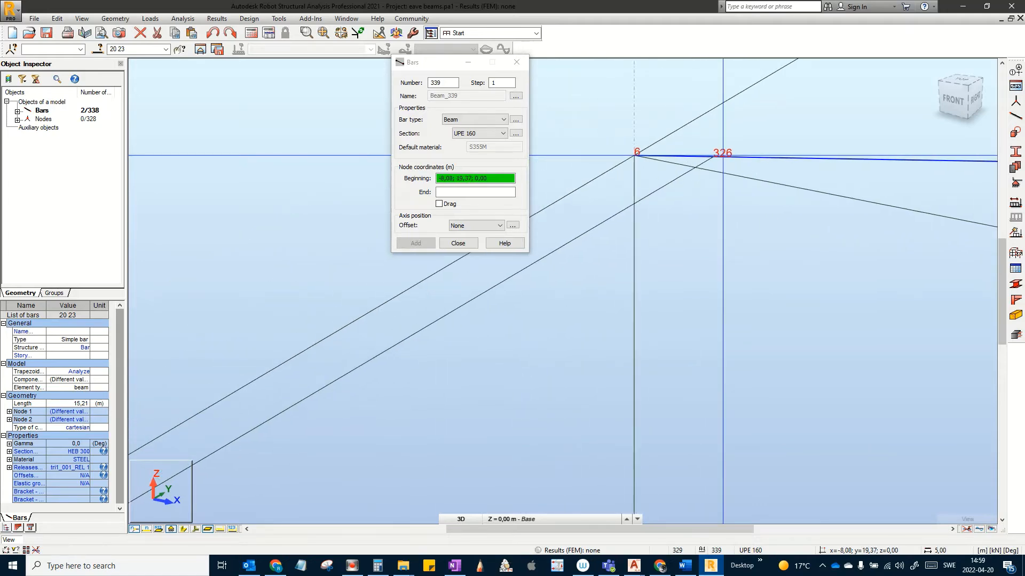
scroll(723, 158, "down", 7)
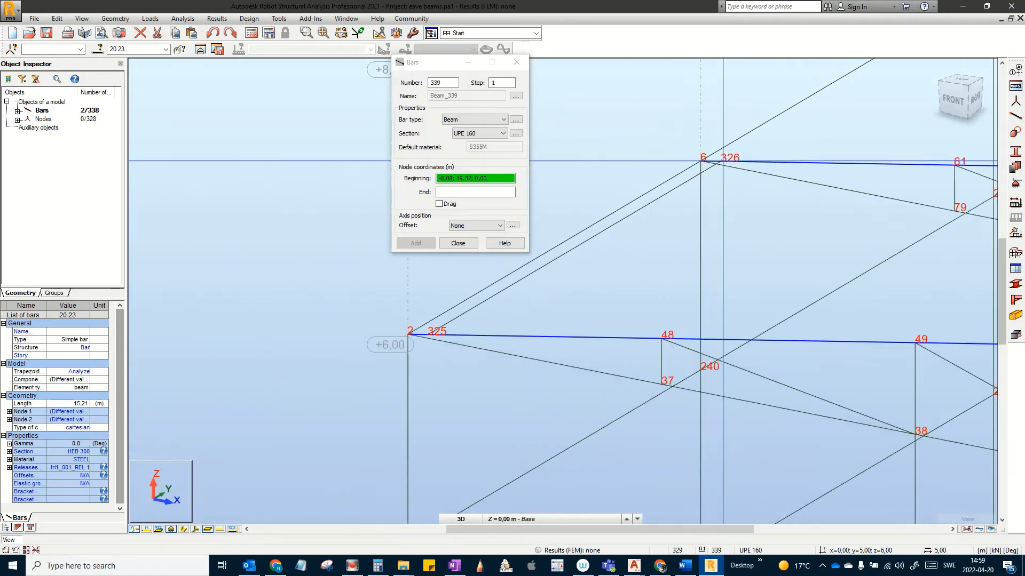
middle_click_drag(782, 246, 559, 255)
middle_click_drag(894, 272, 549, 345)
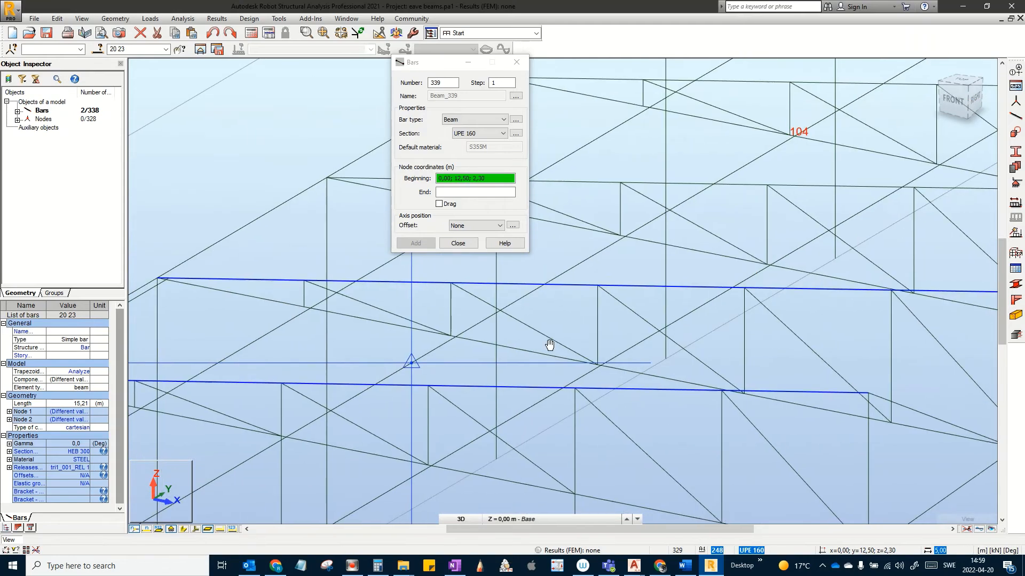
scroll(552, 343, "down", 1)
middle_click_drag(820, 382, 519, 393)
middle_click_drag(539, 307, 490, 317)
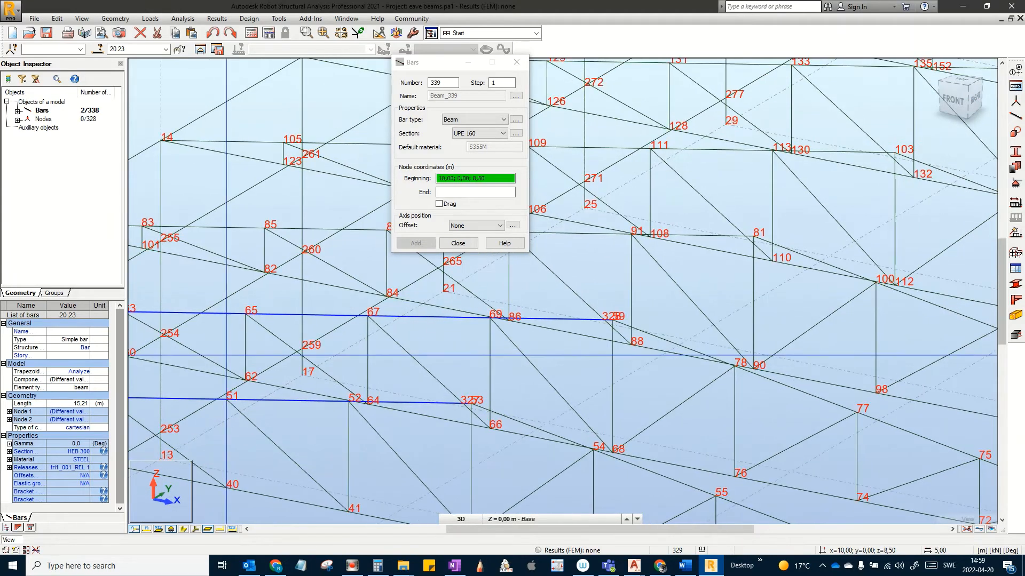
scroll(483, 374, "up", 4)
scroll(464, 415, "down", 5)
middle_click_drag(458, 476, 494, 430)
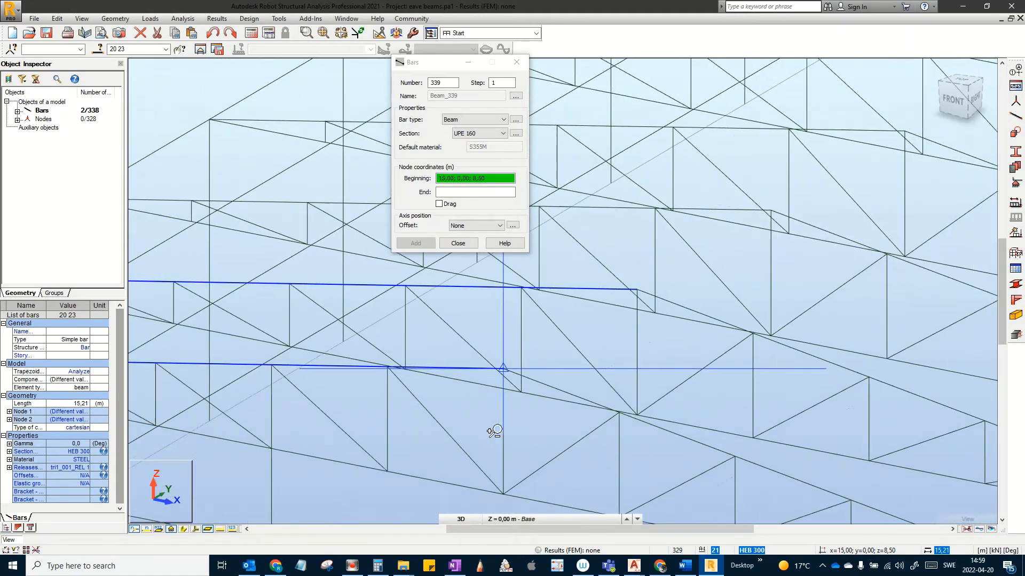
middle_click_drag(479, 394, 560, 321)
scroll(560, 321, "down", 2)
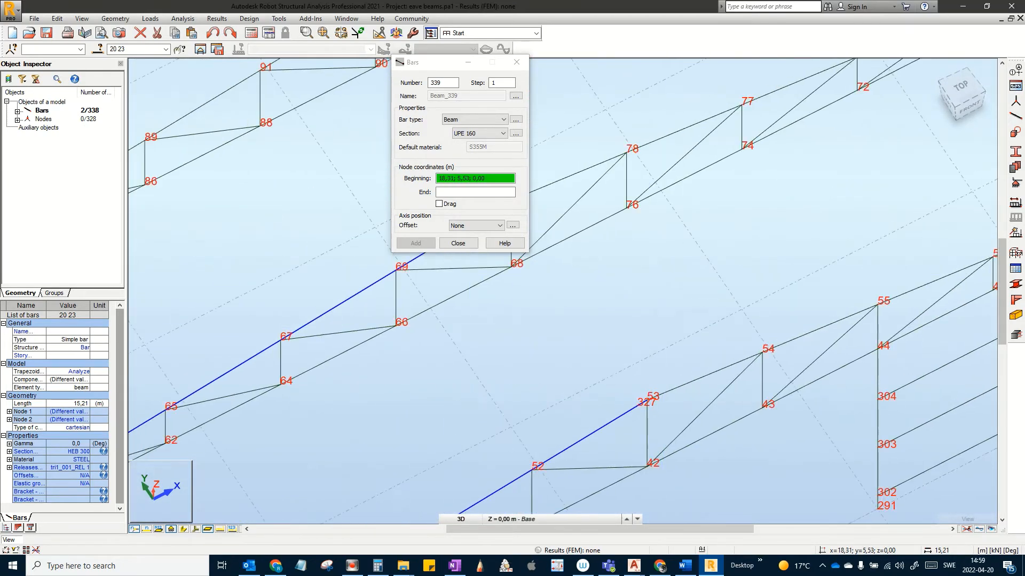
scroll(648, 394, "up", 5)
scroll(658, 379, "up", 1)
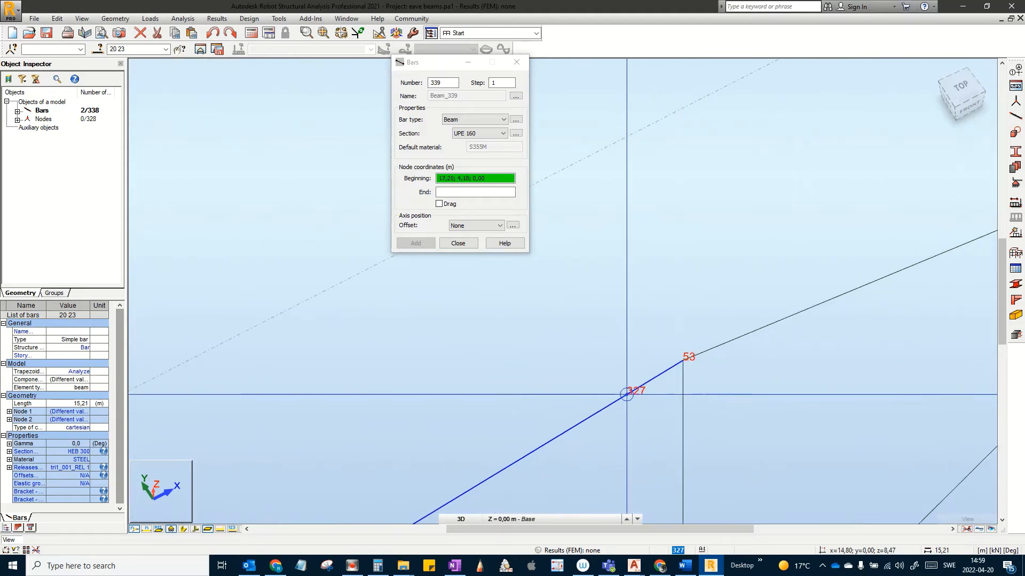
scroll(629, 392, "up", 3)
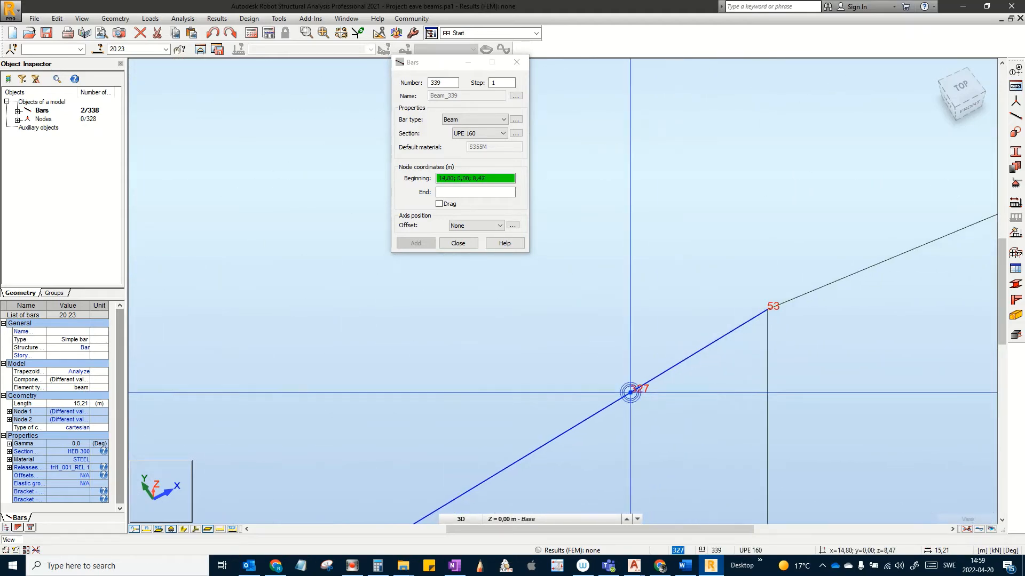
Step: Add UPE 160 bar 339 from node 327 to node 328 and close bar creation
left_click(633, 394)
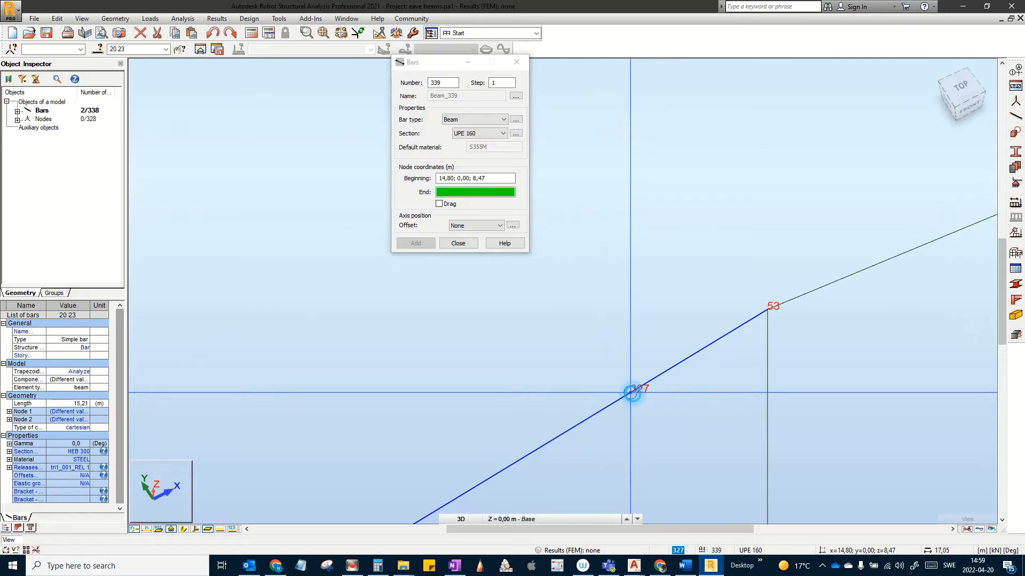
scroll(770, 302, "down", 3)
middle_click_drag(636, 270, 943, 354)
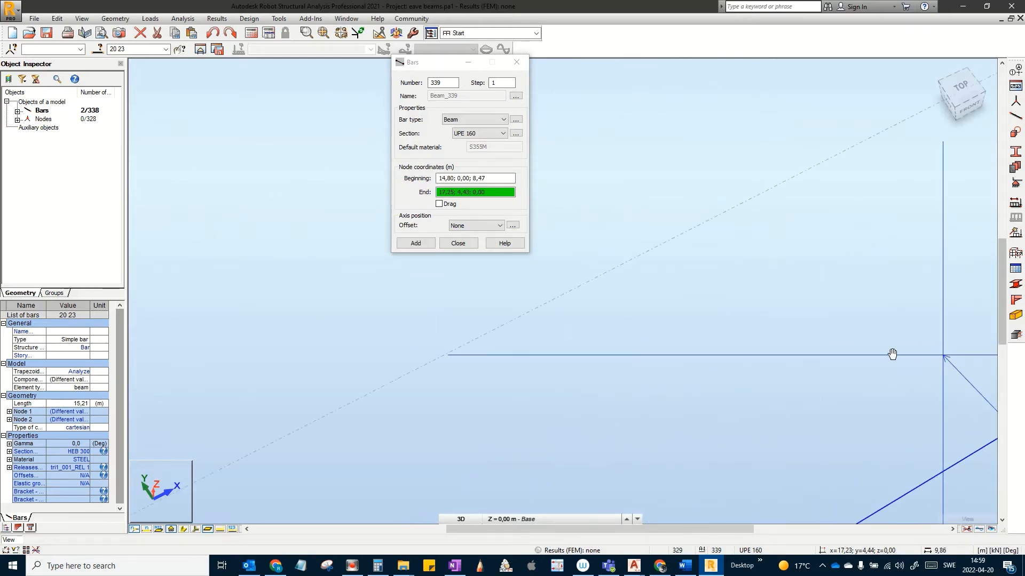
scroll(702, 259, "down", 3)
scroll(678, 249, "down", 2)
middle_click_drag(693, 212, 935, 343)
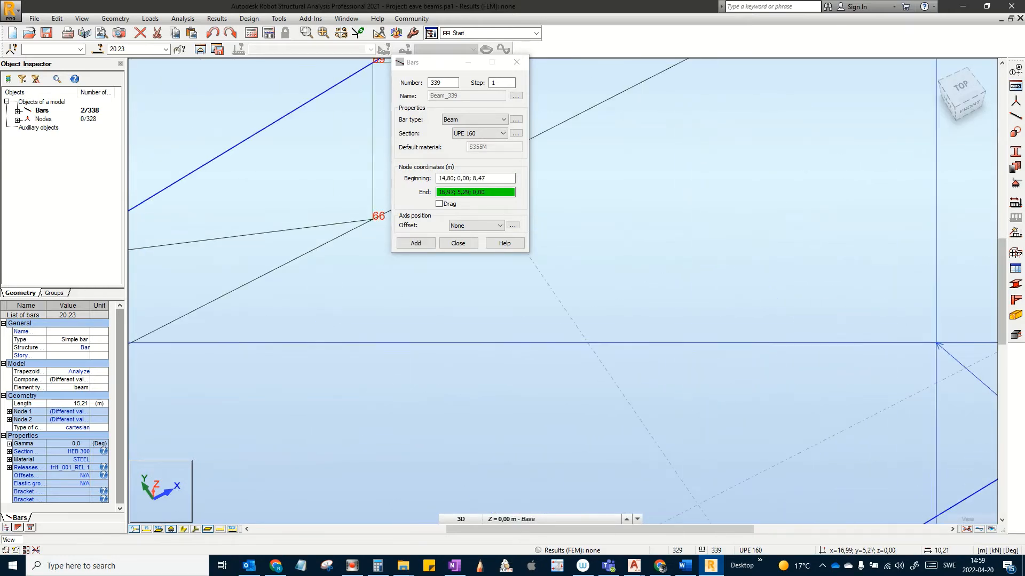
scroll(738, 234, "down", 1)
middle_click_drag(678, 238, 798, 362)
scroll(662, 415, "up", 1)
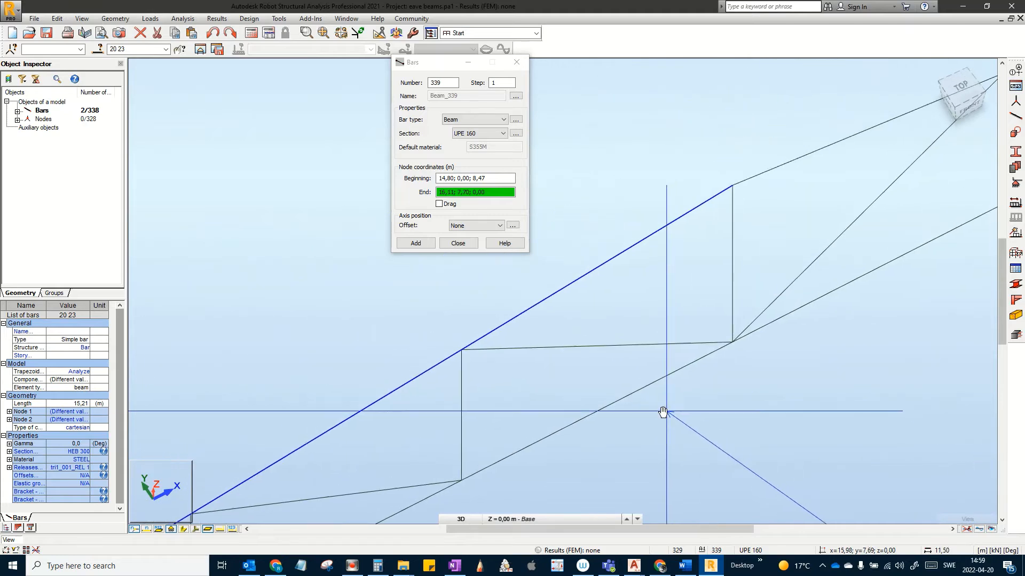
scroll(753, 251, "up", 2)
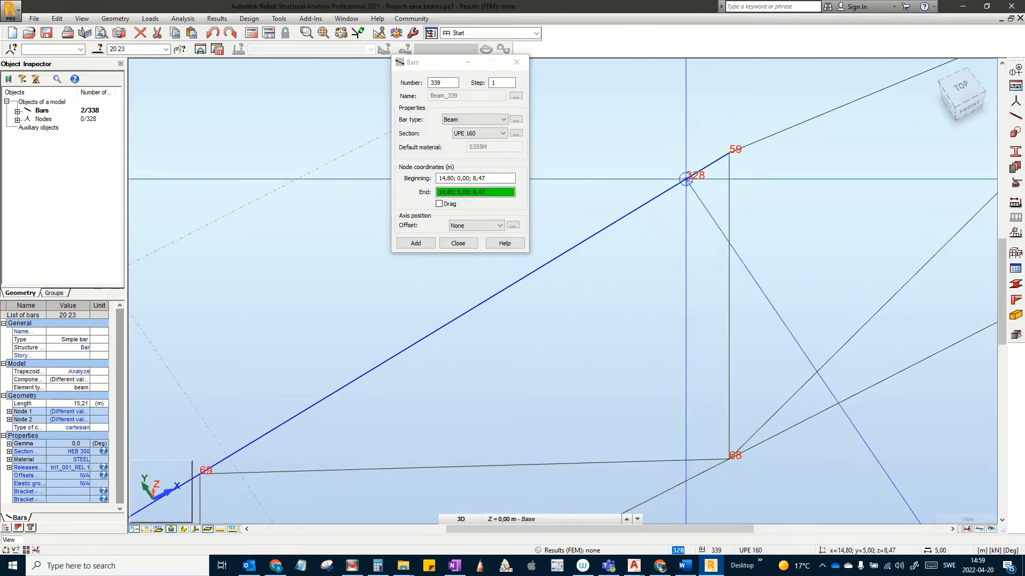
left_click(686, 179)
scroll(685, 179, "down", 5)
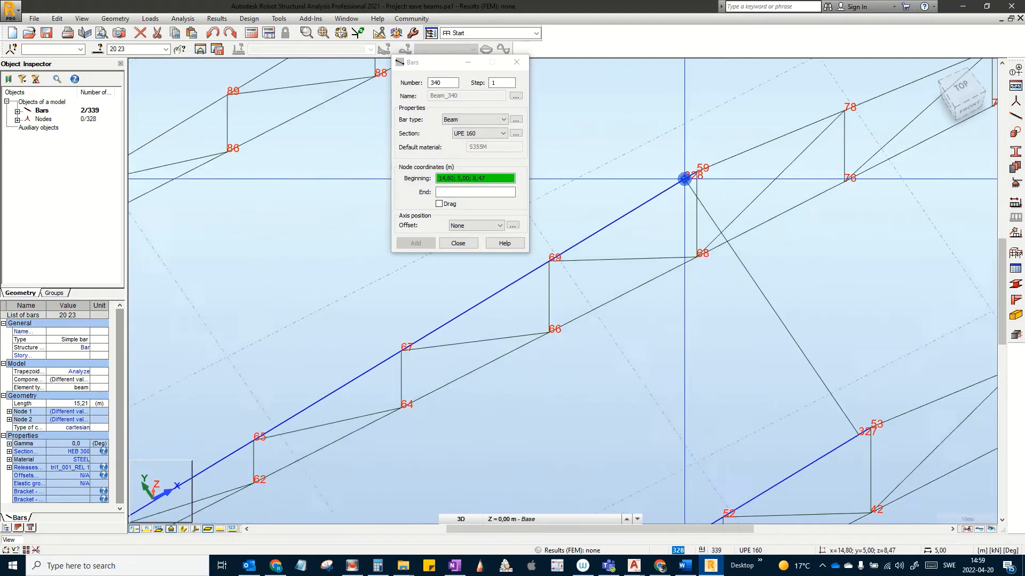
left_click(458, 243)
left_click(459, 241)
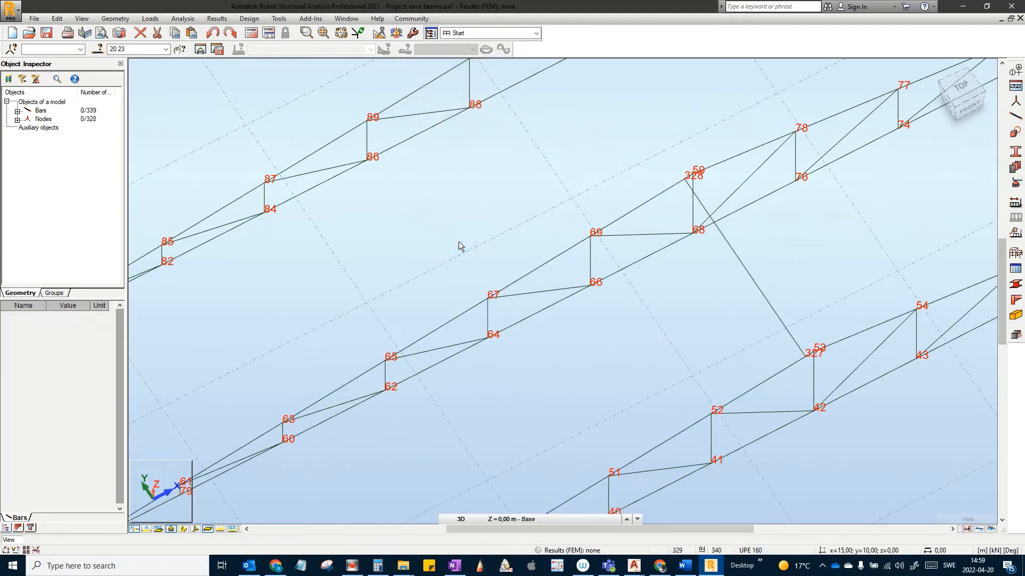
Step: Hide node numbers, show local axes and real section shapes, and zoom to the gridline A corner
scroll(576, 351, "down", 5)
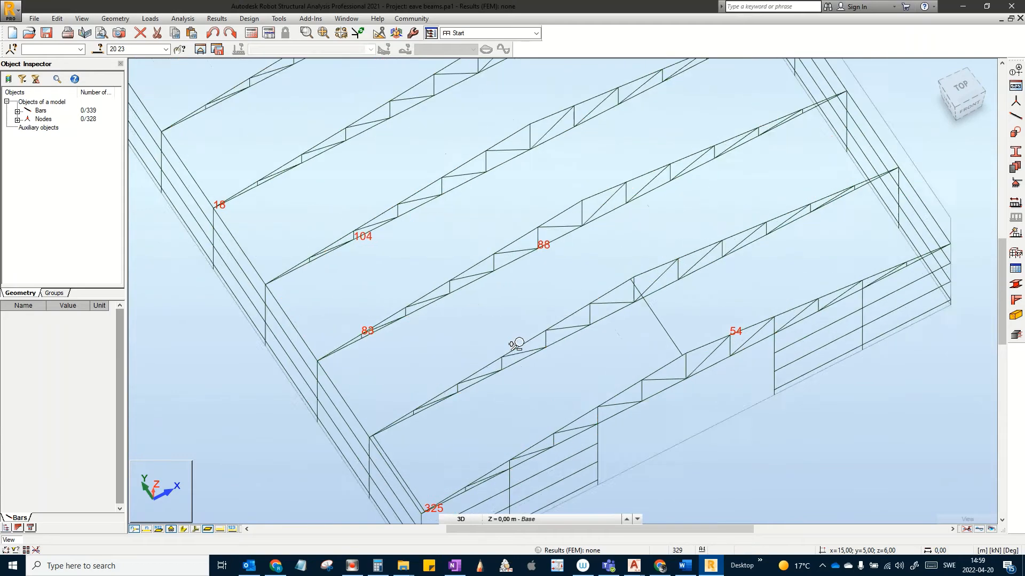
middle_click_drag(520, 345, 434, 351)
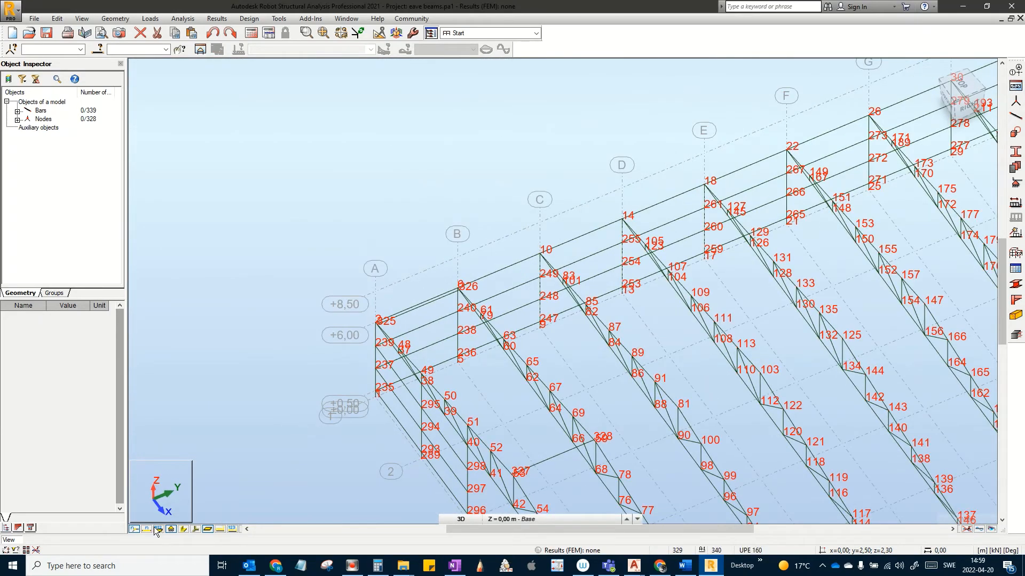
left_click(134, 529)
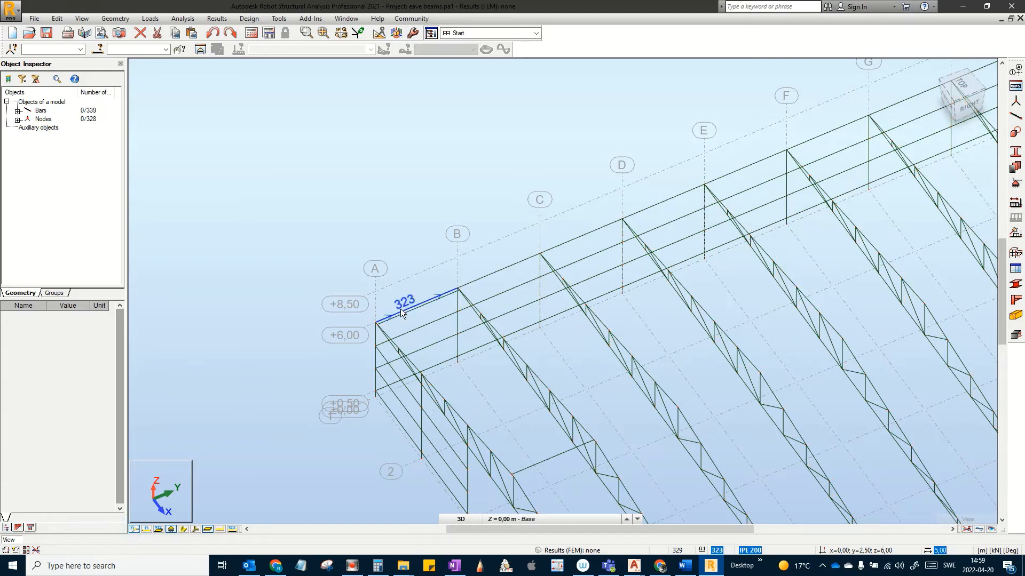
scroll(400, 312, "up", 3)
scroll(401, 312, "up", 1)
middle_click_drag(417, 323, 313, 270)
middle_click_drag(365, 316, 423, 294)
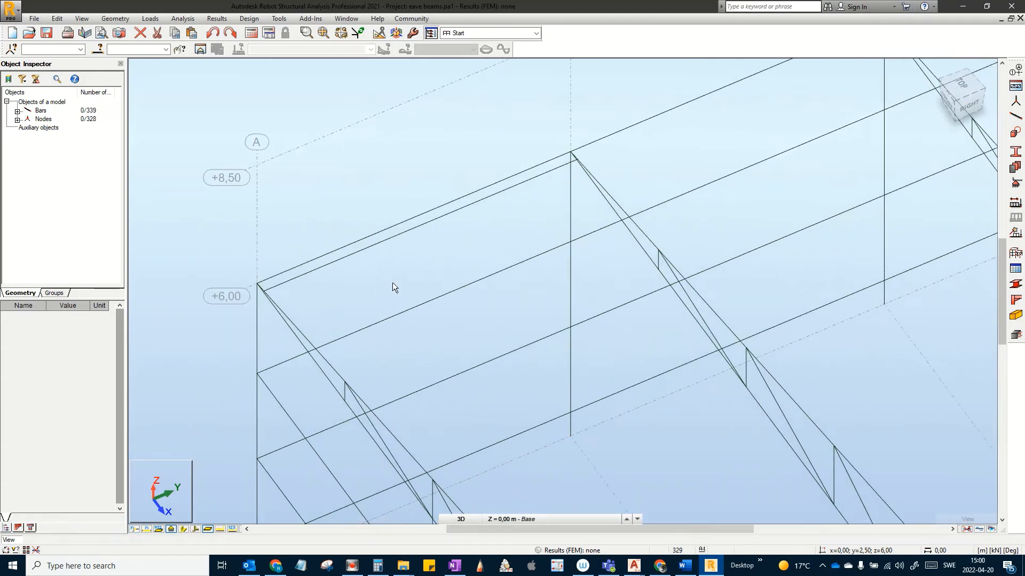
left_click(194, 529)
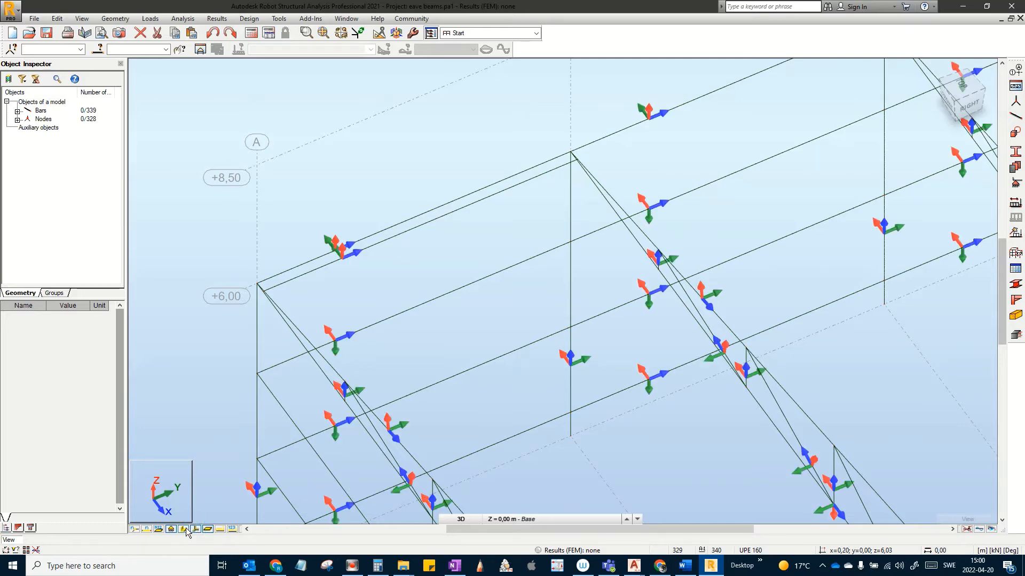
left_click(185, 530)
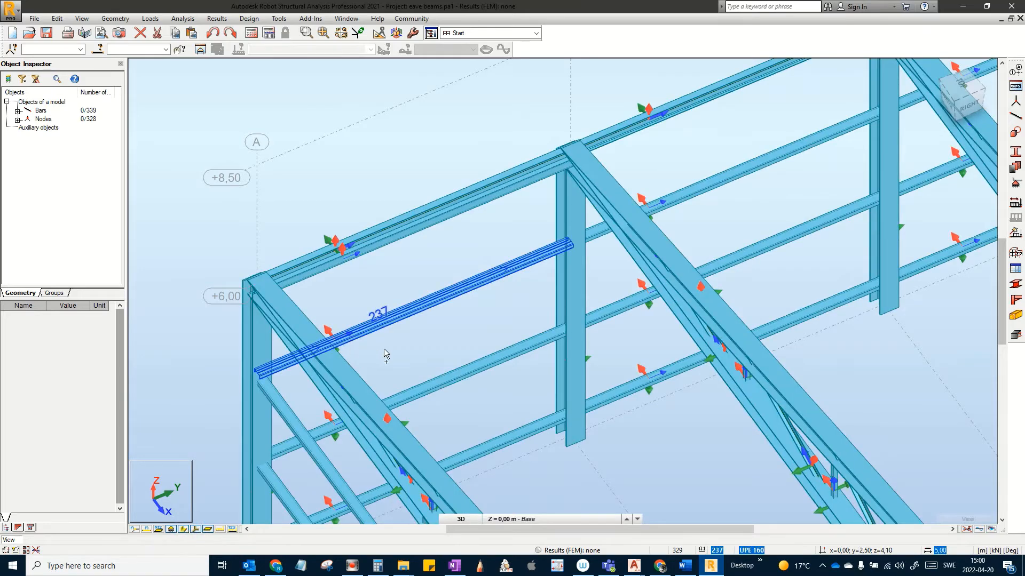
Step: Select eave bar 338 and confirm it is a 5 m UPE 160 S355M beam between nodes 325 and 326
middle_click_drag(384, 354, 422, 349, "shift")
scroll(438, 306, "up", 5)
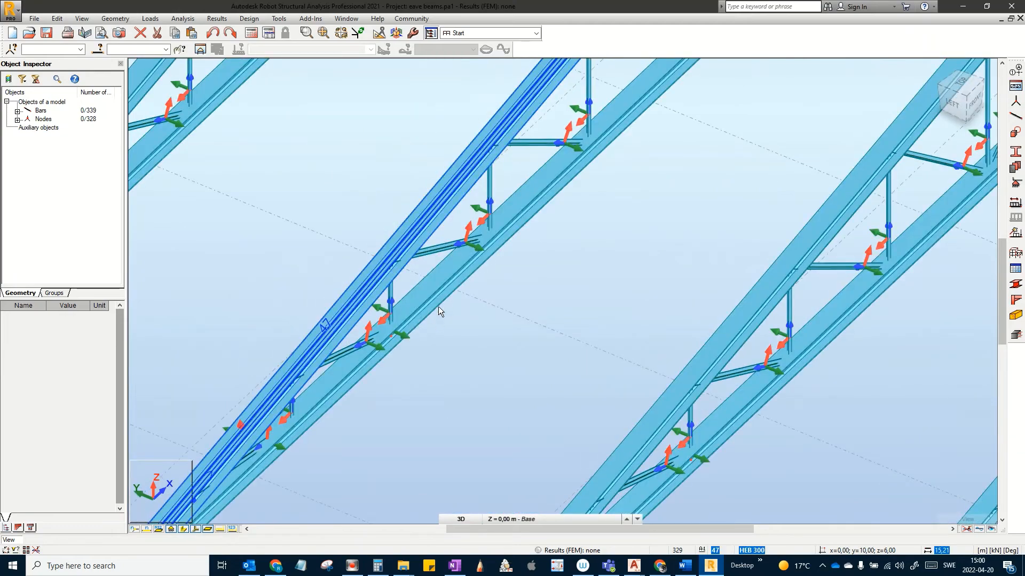
scroll(403, 258, "down", 5)
middle_click_drag(503, 307, 313, 297, "shift")
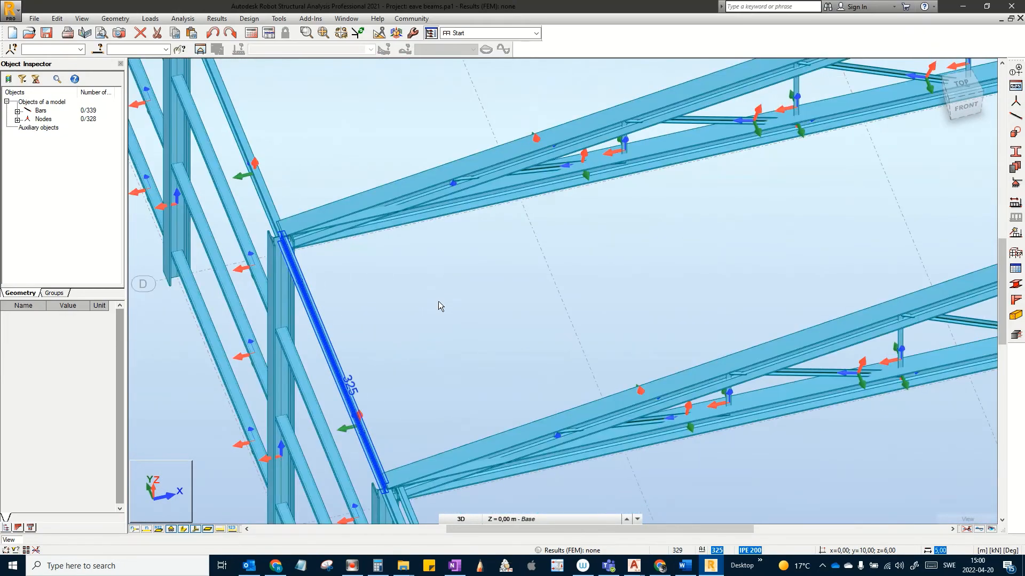
scroll(438, 306, "down", 4)
scroll(439, 306, "down", 5)
scroll(508, 370, "down", 2)
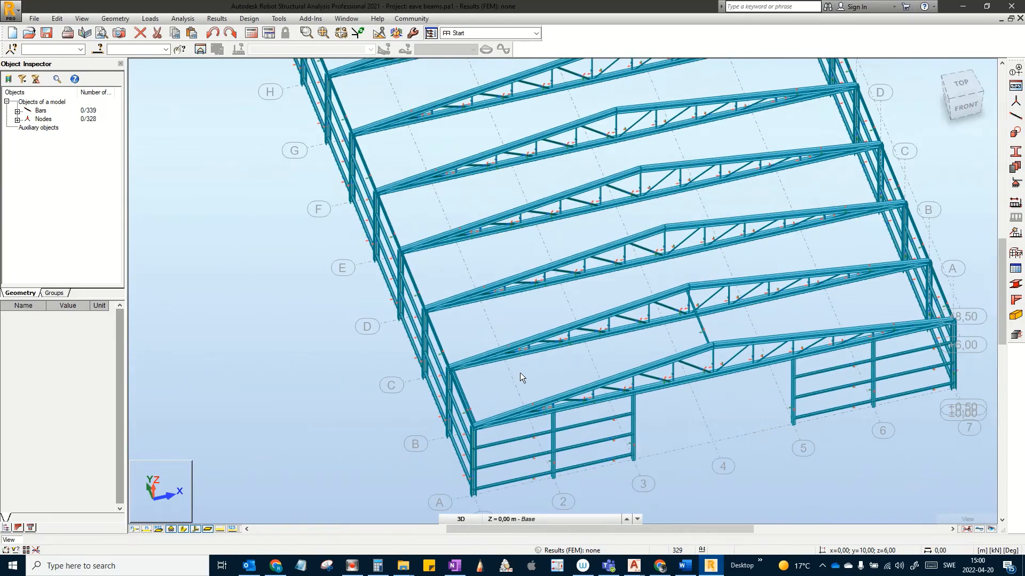
middle_click_drag(511, 288, 522, 358)
scroll(521, 358, "up", 8)
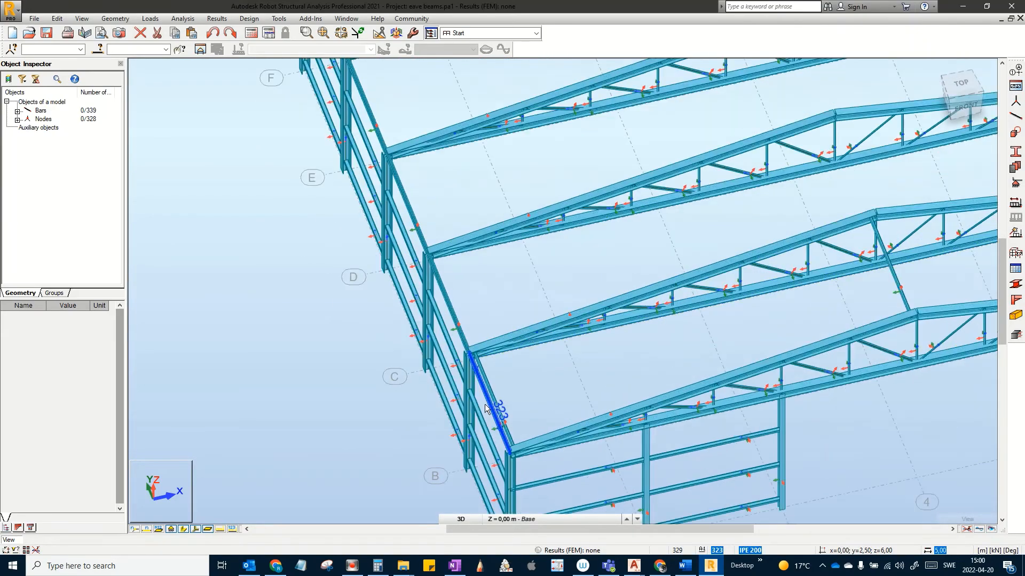
scroll(511, 346, "up", 5)
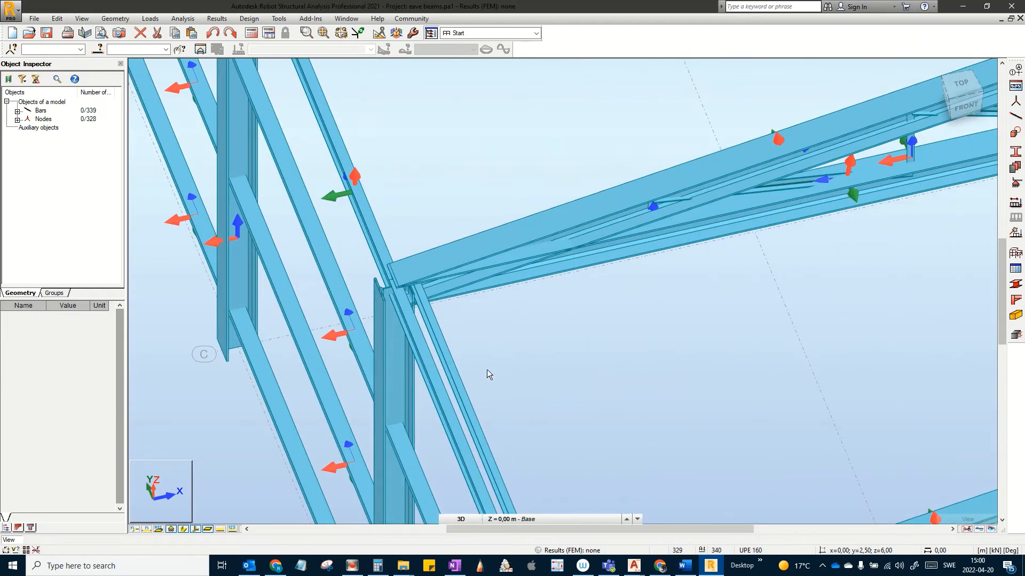
left_click(471, 406)
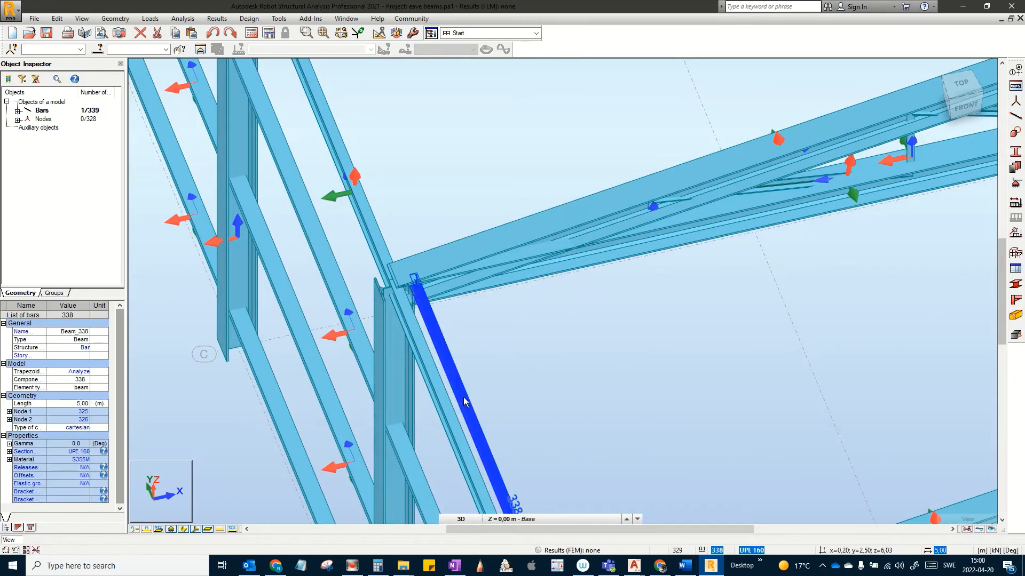
middle_click_drag(470, 406, 454, 383)
scroll(536, 301, "down", 3)
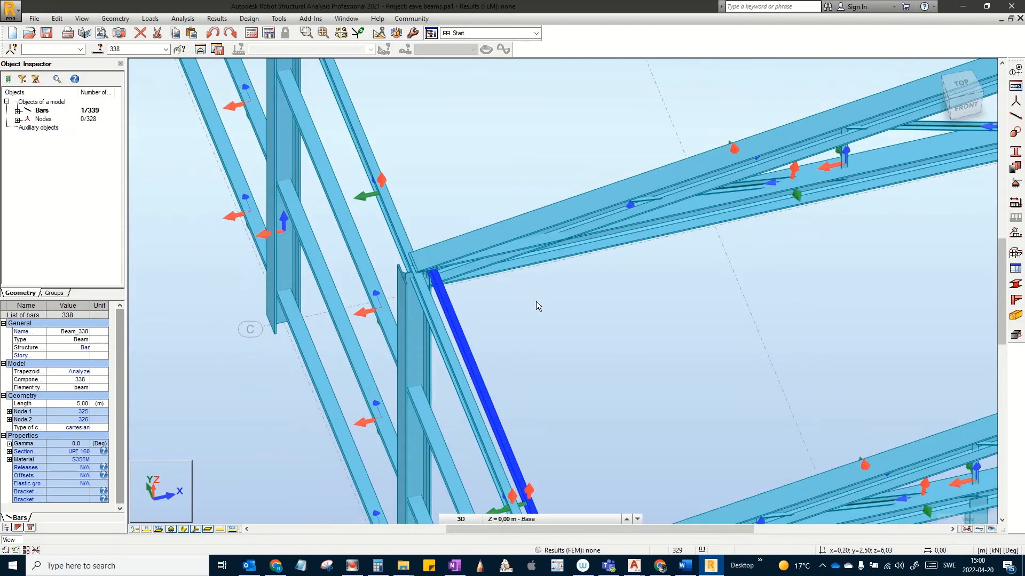
middle_click_drag(543, 303, 511, 329)
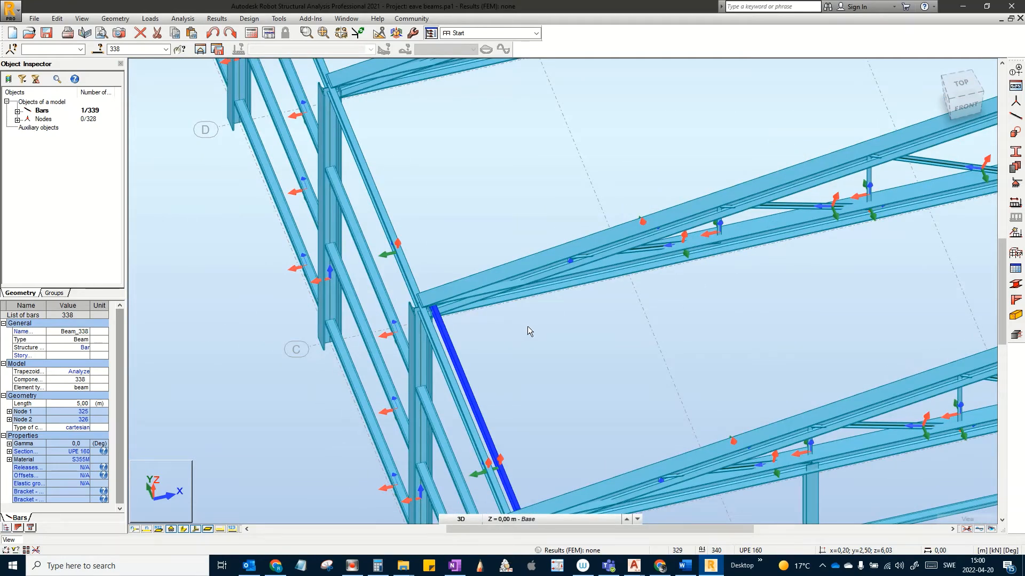
scroll(528, 326, "down", 3)
scroll(502, 337, "up", 4)
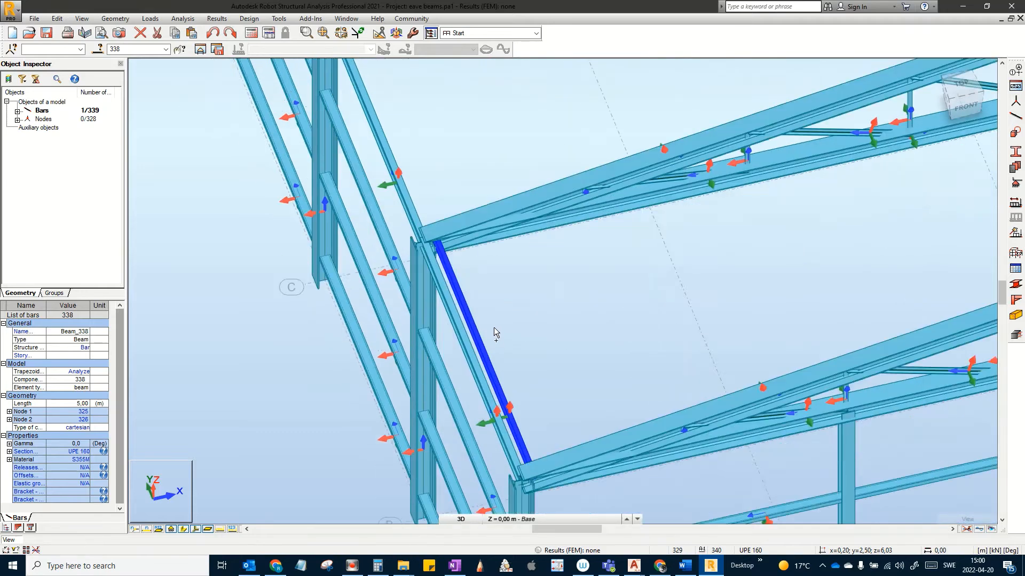
middle_click_drag(494, 328, 477, 337, "shift")
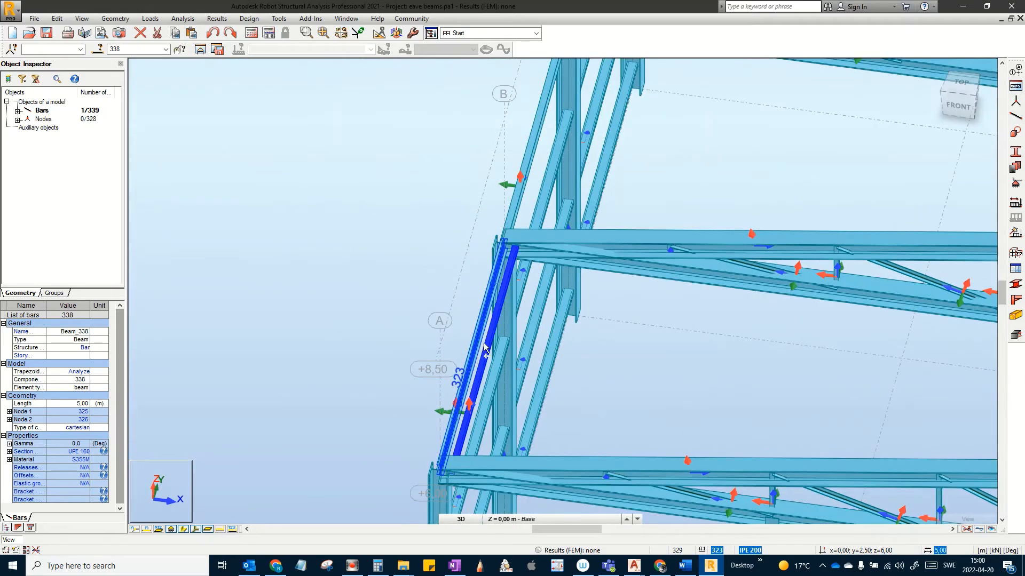
scroll(486, 307, "up", 4)
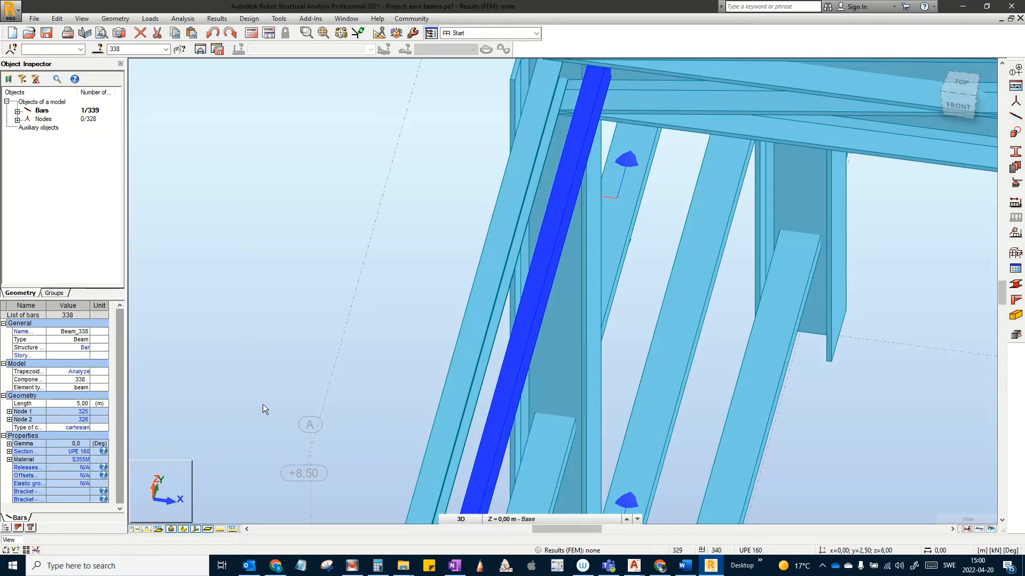
Step: Enter a Gamma angle of -9.46 for bar 338 and reselect it to confirm -9,5°
left_click(83, 444)
left_click(9, 444)
left_click(85, 452)
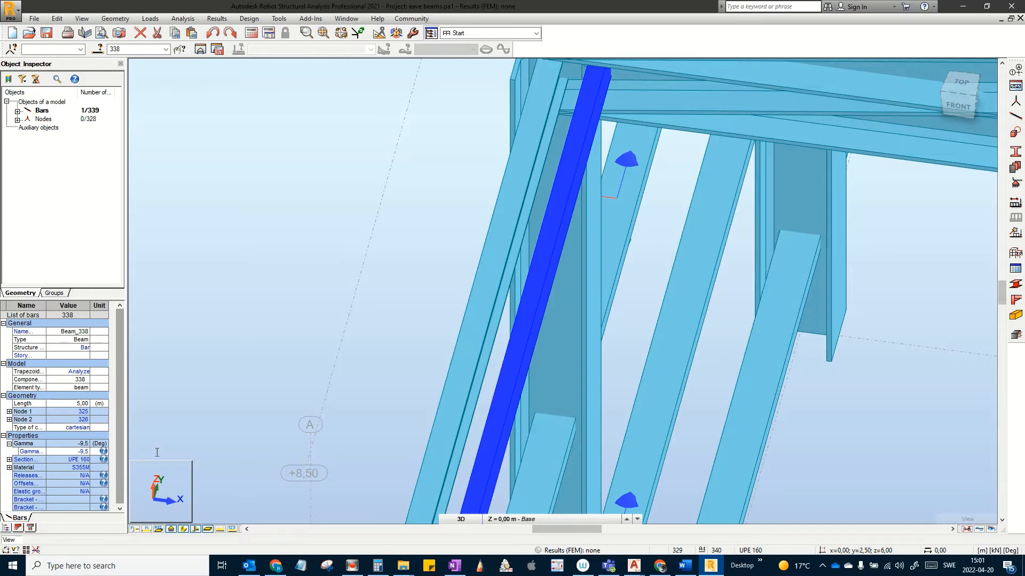
left_click(355, 270)
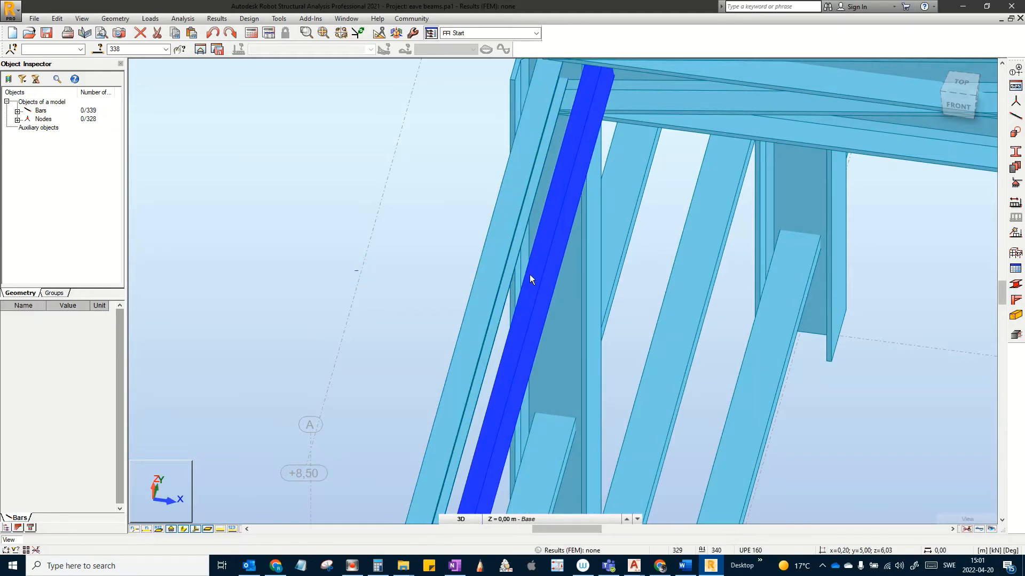
mouse_move(530, 263)
middle_mouse_down()
mouse_move(490, 338)
mouse_move(557, 313)
middle_mouse_up()
left_click(358, 266)
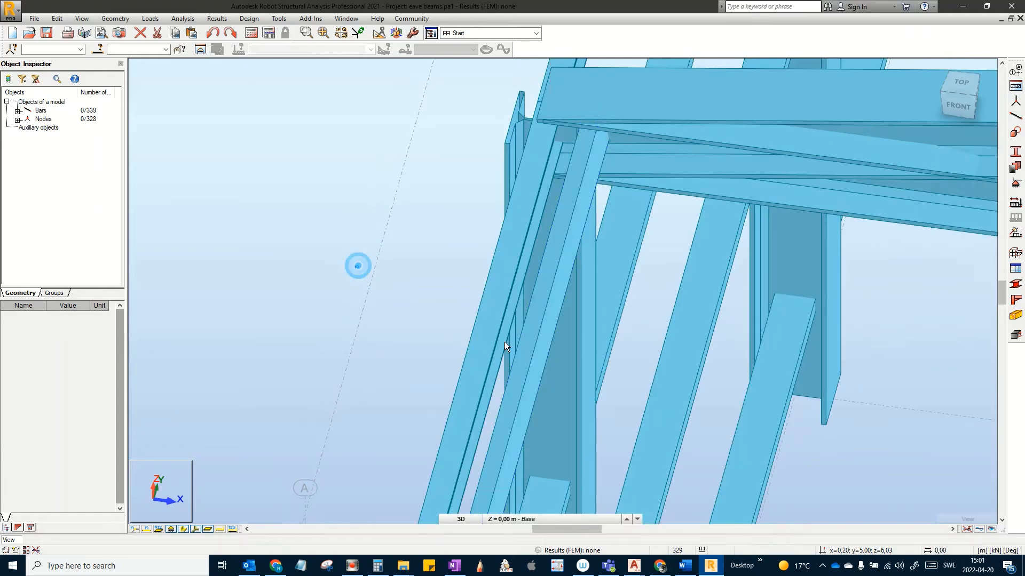
left_click(526, 380)
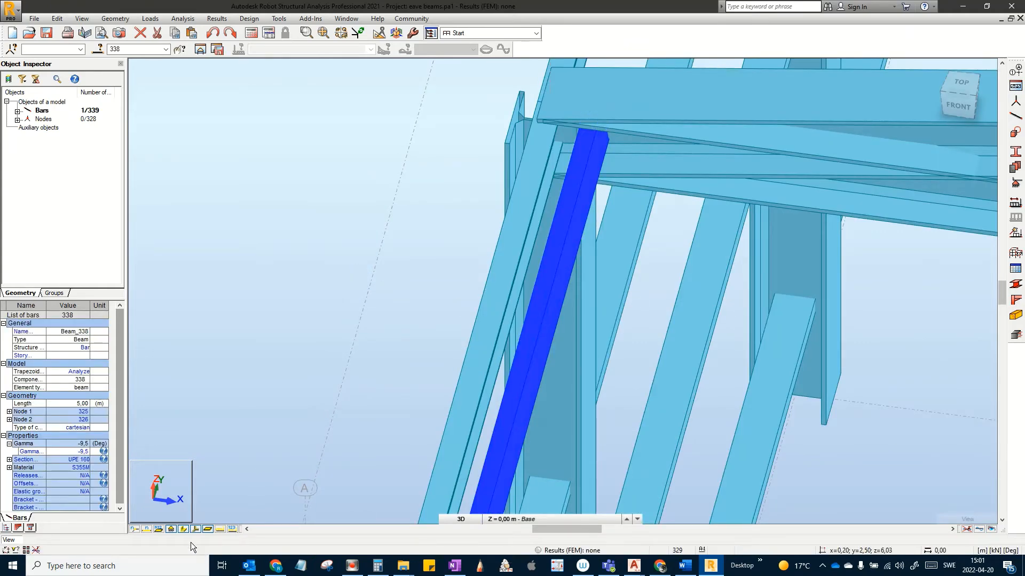
Step: Show bars as lines with local axes and pan the wireframe view toward the trusses
left_click(185, 530)
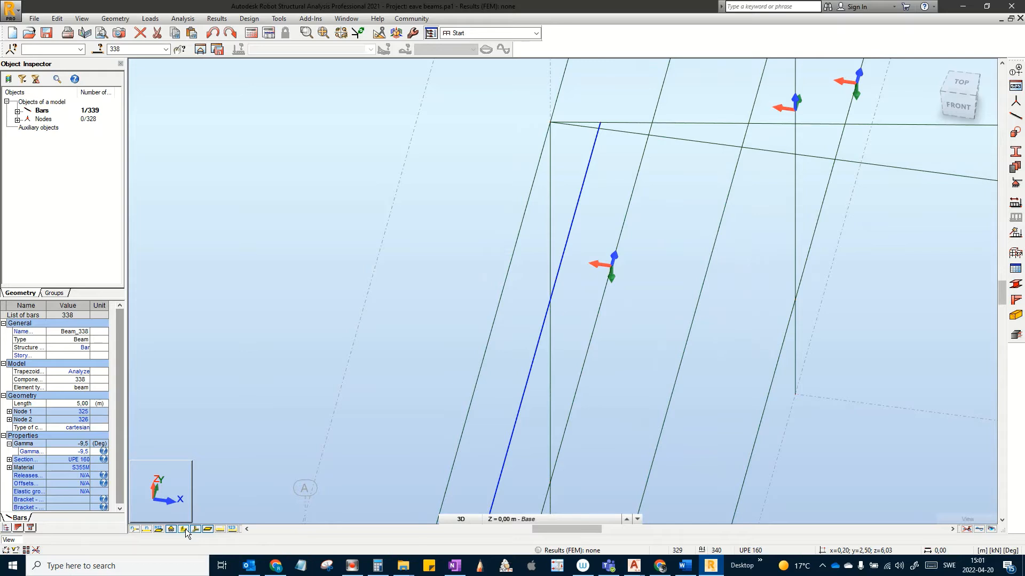
middle_click_drag(326, 378, 542, 252)
scroll(582, 441, "up", 4)
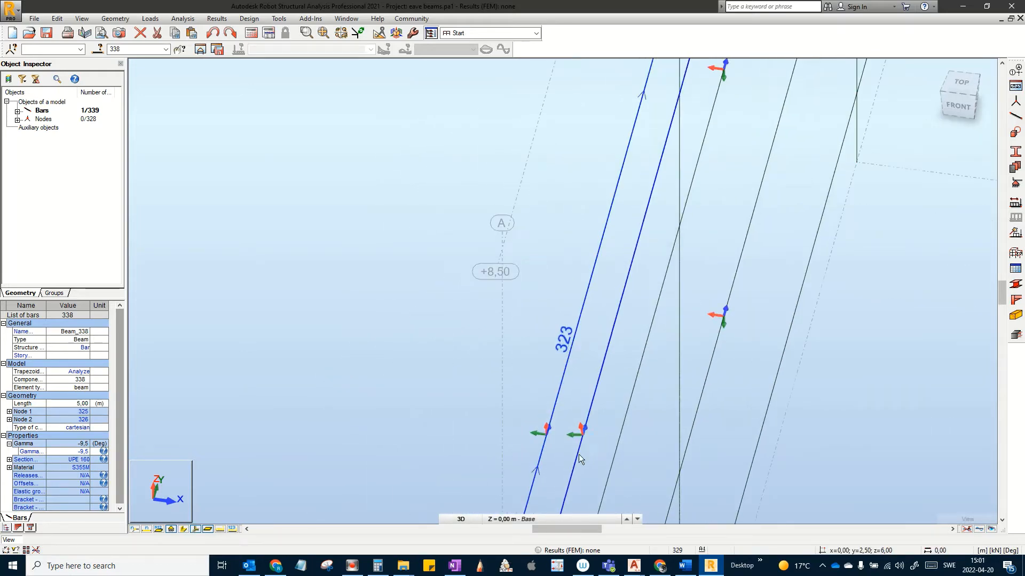
scroll(587, 436, "down", 3)
middle_click_drag(564, 314, 315, 344)
scroll(424, 316, "down", 3)
scroll(424, 315, "down", 1)
middle_click_drag(488, 308, 261, 348)
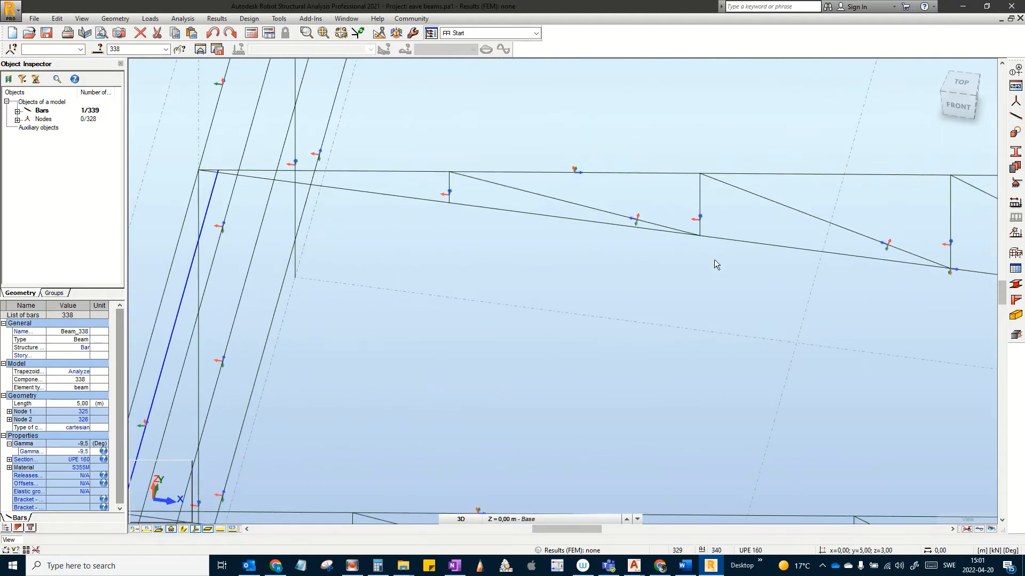
middle_click_drag(714, 260, 557, 321)
scroll(544, 357, "down", 2)
scroll(654, 373, "down", 1)
middle_click_drag(652, 375, 383, 340)
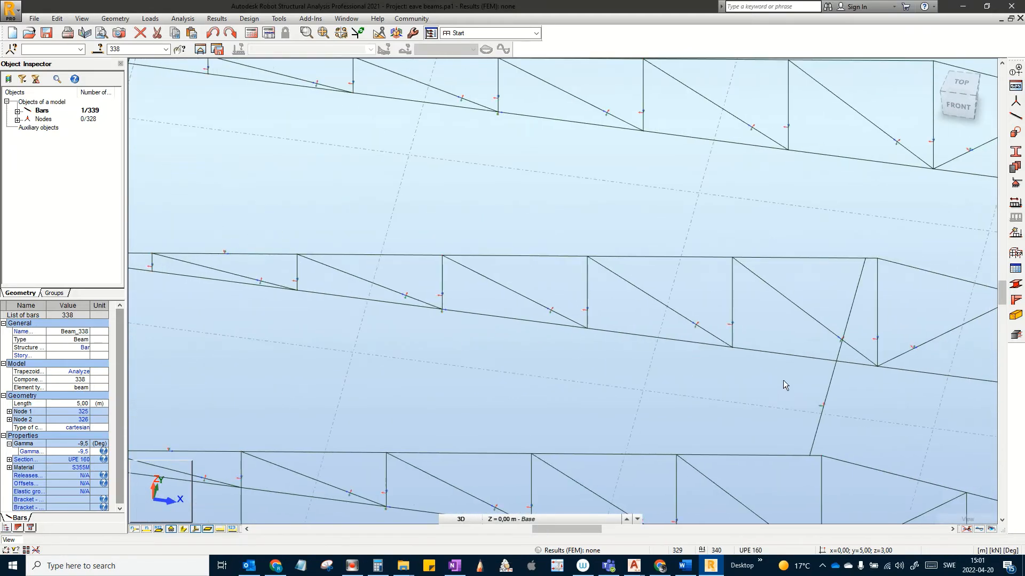
Step: Give diagonal bar 339 a Gamma angle of -9,5°
left_click(845, 395)
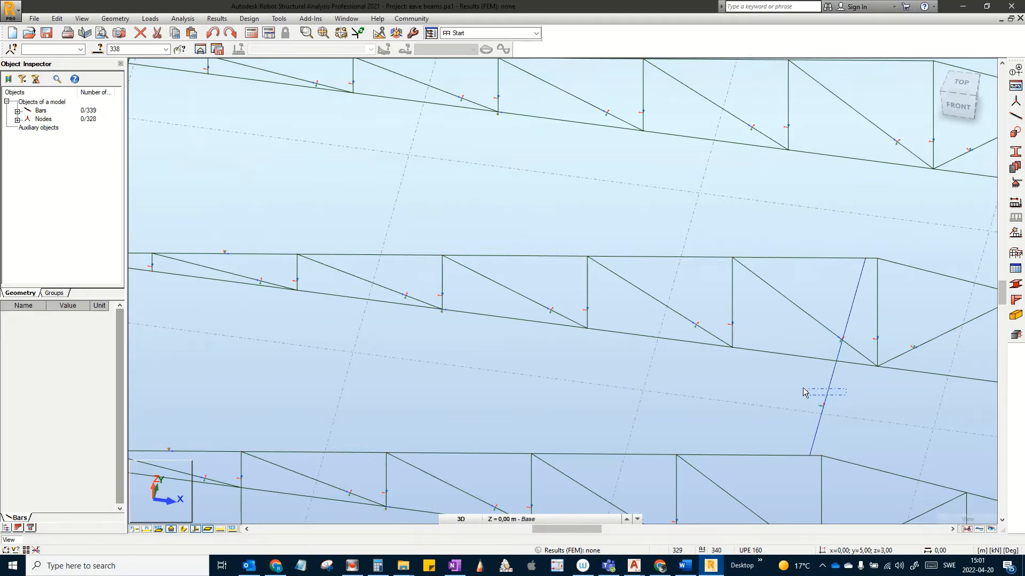
left_click(804, 393)
left_click(85, 452)
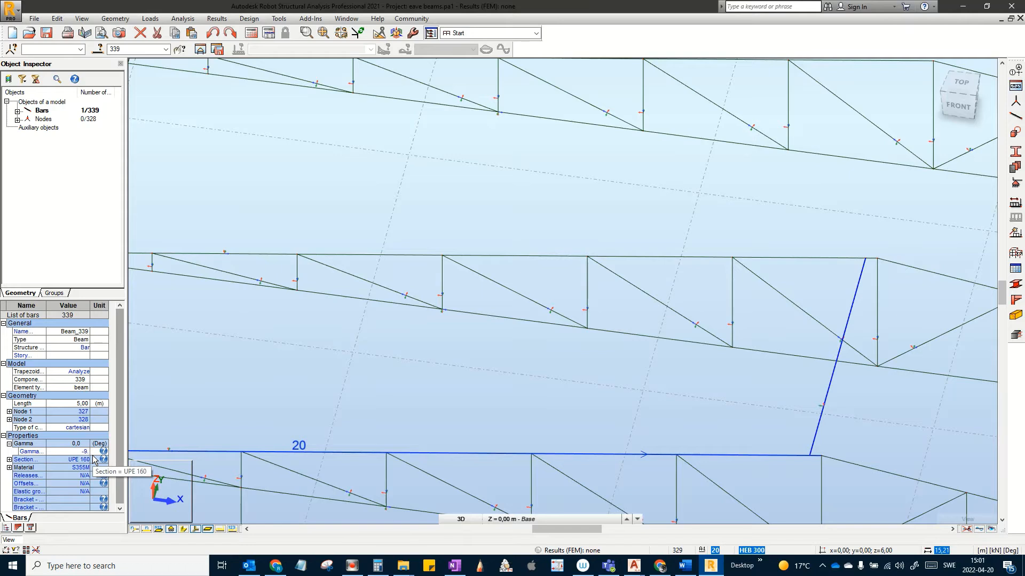
key("Return")
left_click(550, 383)
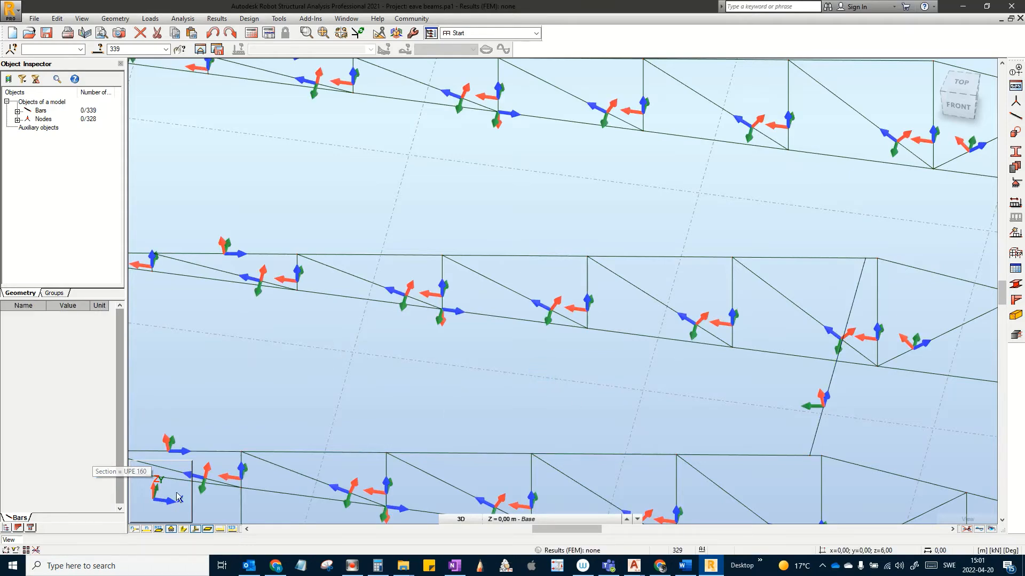
Step: Hide local axes, show solid section shapes, and pan along the truss to inspect the roof
left_click(194, 530)
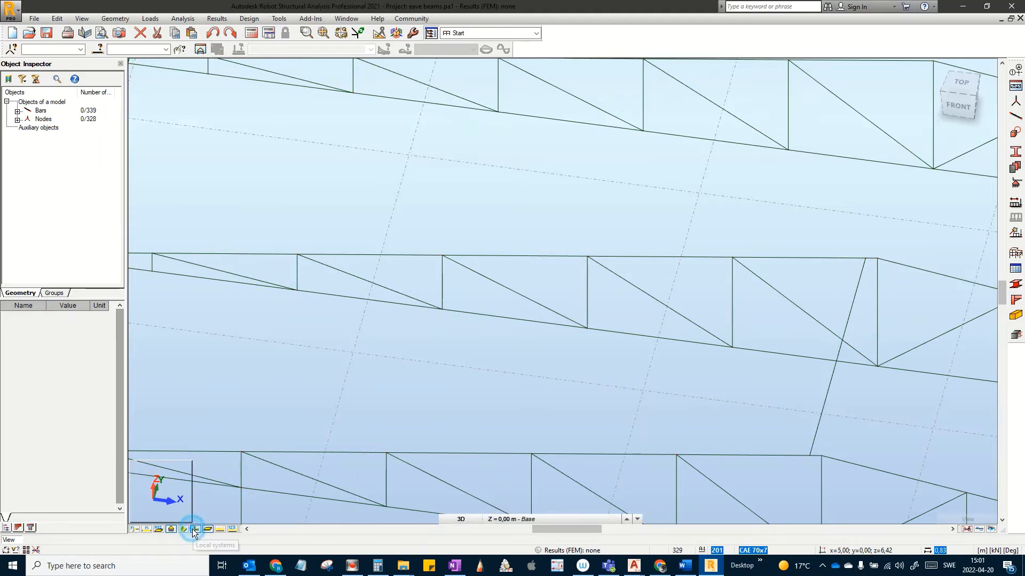
left_click(182, 529)
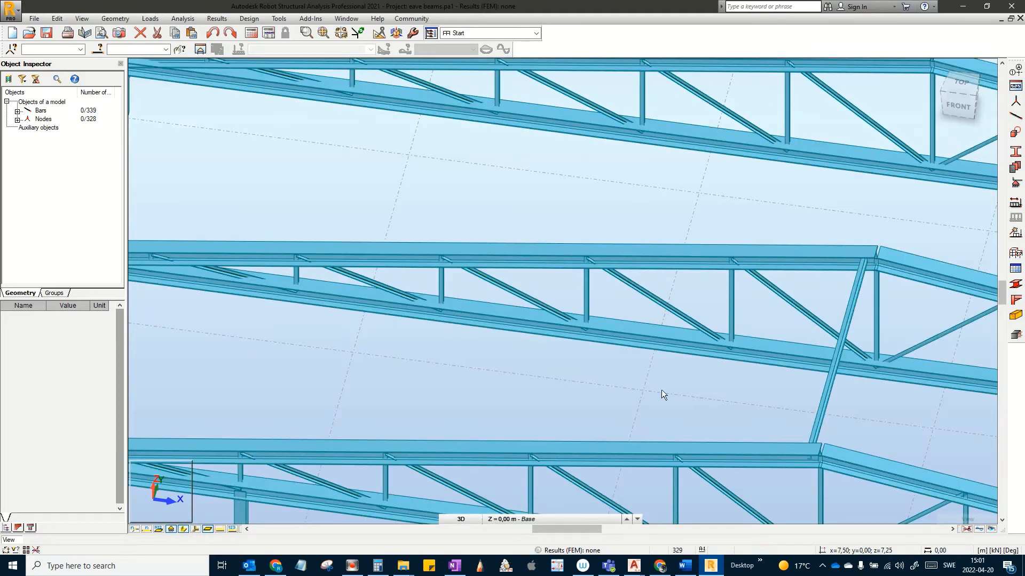
scroll(876, 286, "up", 5)
middle_click_drag(837, 271, 811, 281)
scroll(827, 338, "down", 1)
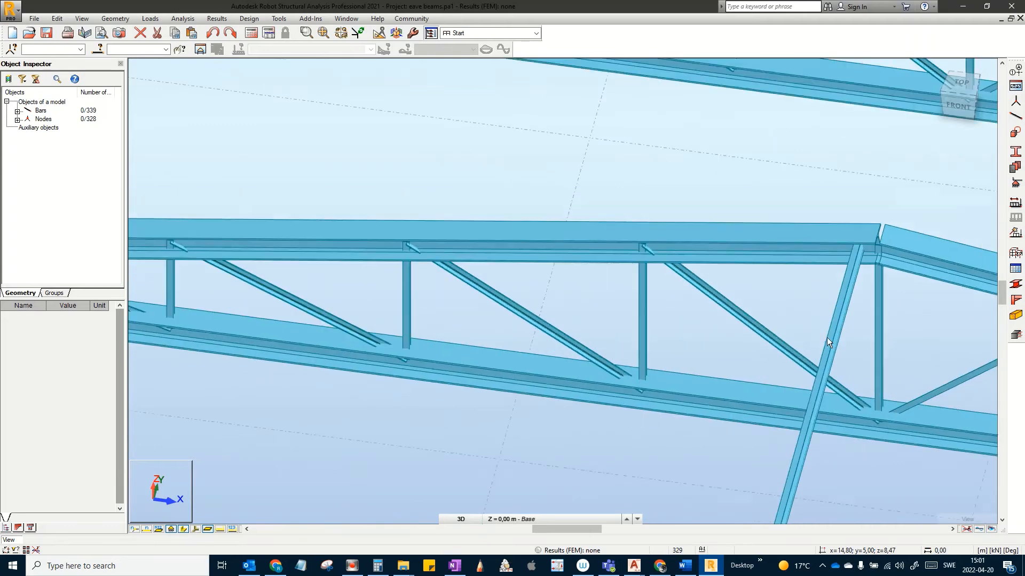
scroll(822, 337, "up", 1)
middle_click_drag(822, 327, 796, 318)
scroll(806, 360, "down", 1)
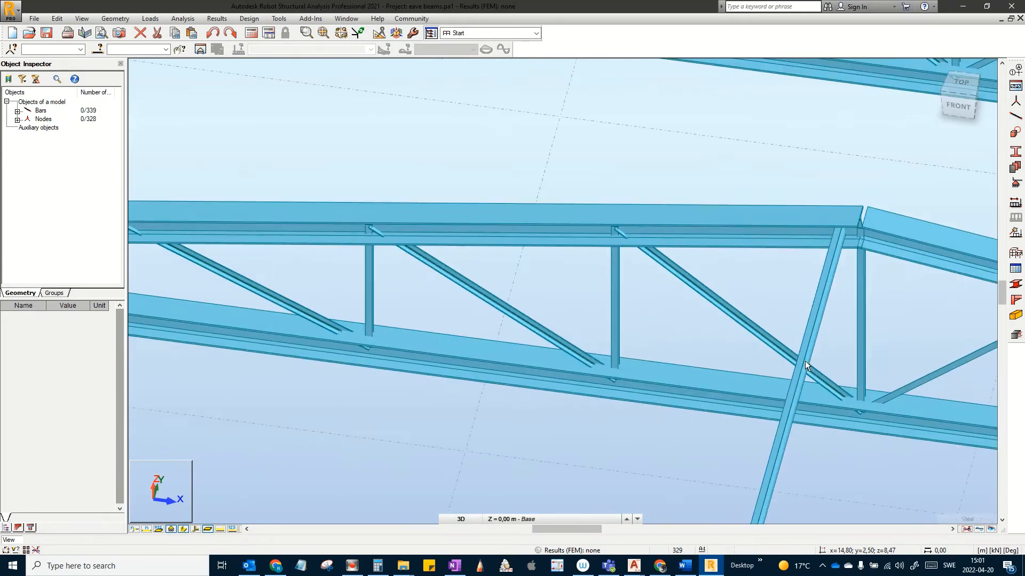
middle_click_drag(839, 373, 794, 369)
scroll(808, 417, "down", 1)
scroll(754, 397, "down", 1)
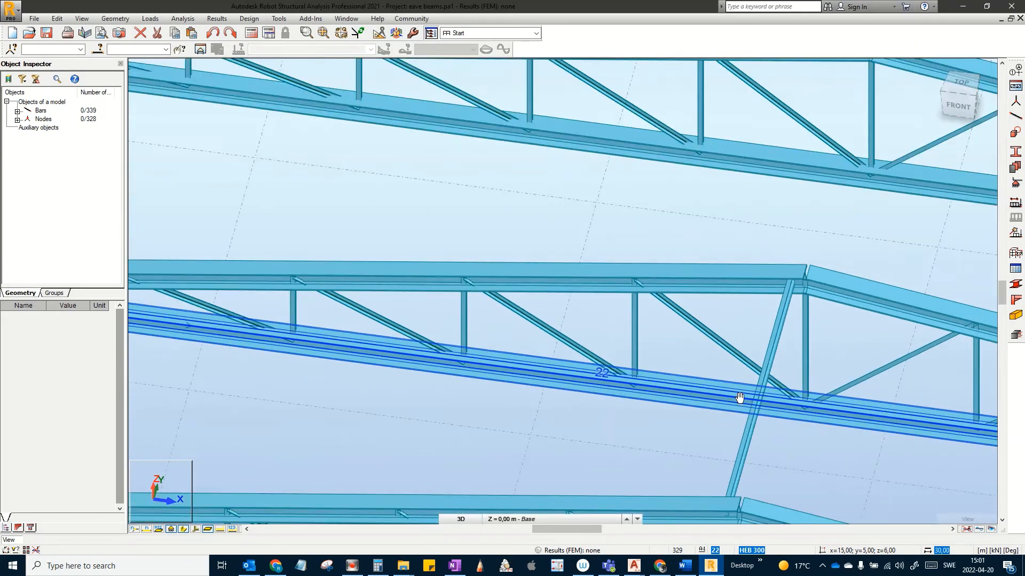
middle_click_drag(762, 410, 717, 415)
middle_click_drag(709, 457, 763, 450, "shift")
scroll(881, 283, "down", 4)
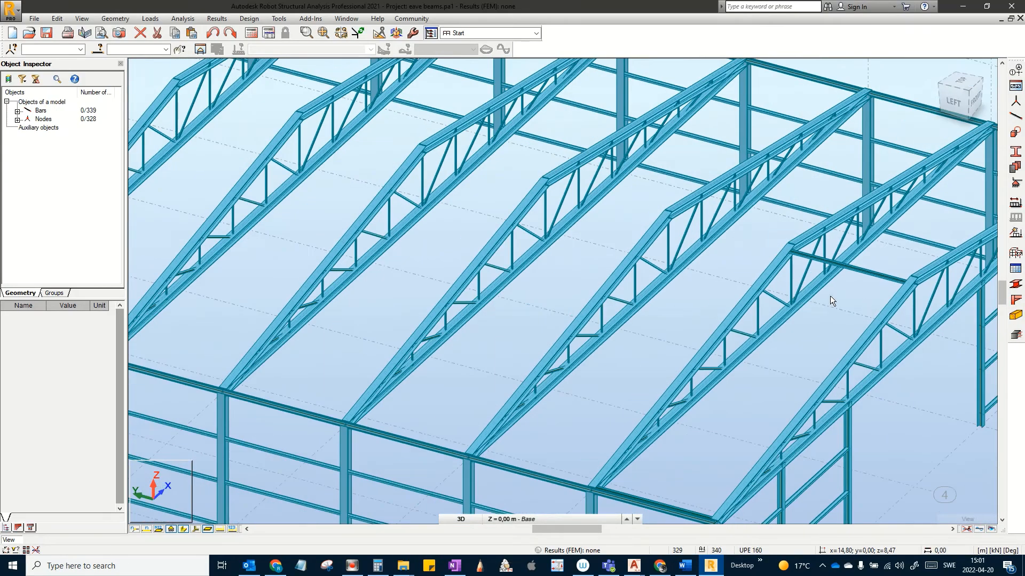
middle_click_drag(830, 296, 834, 254)
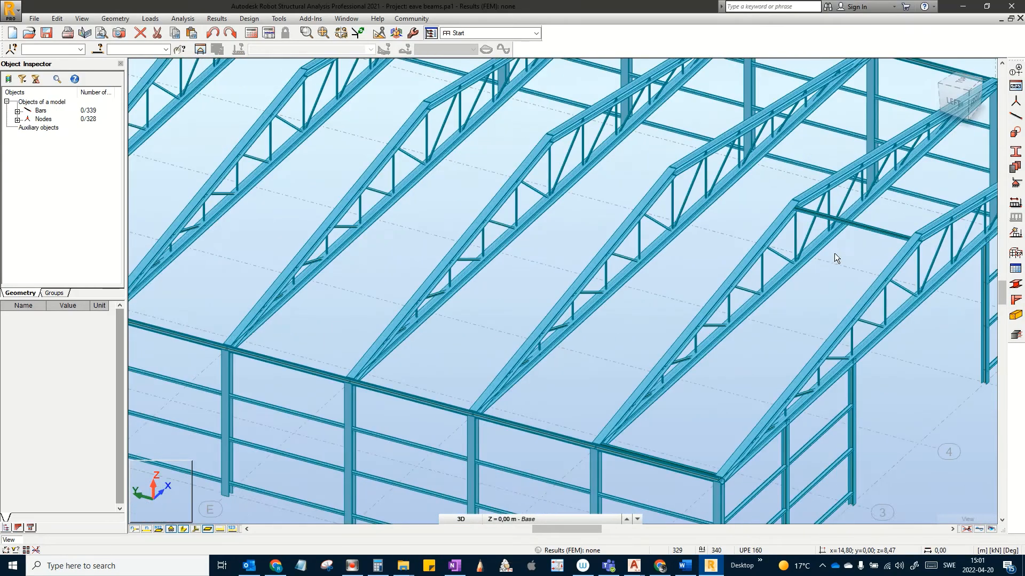
scroll(745, 405, "up", 2)
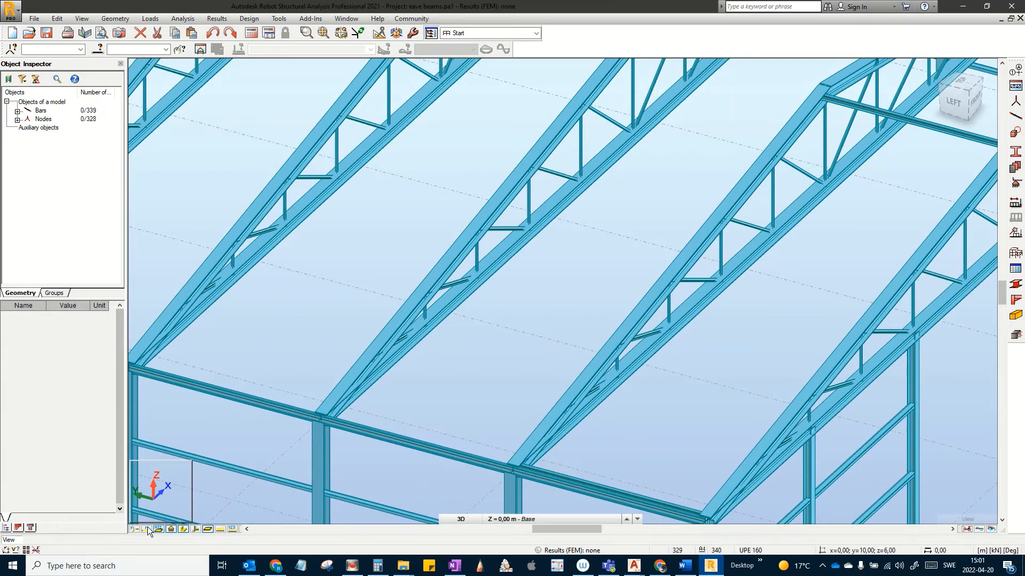
Step: Switch to plain wireframe lines, orbit to the eave corner, and select purlin bar 338
left_click(195, 529)
left_click(184, 530)
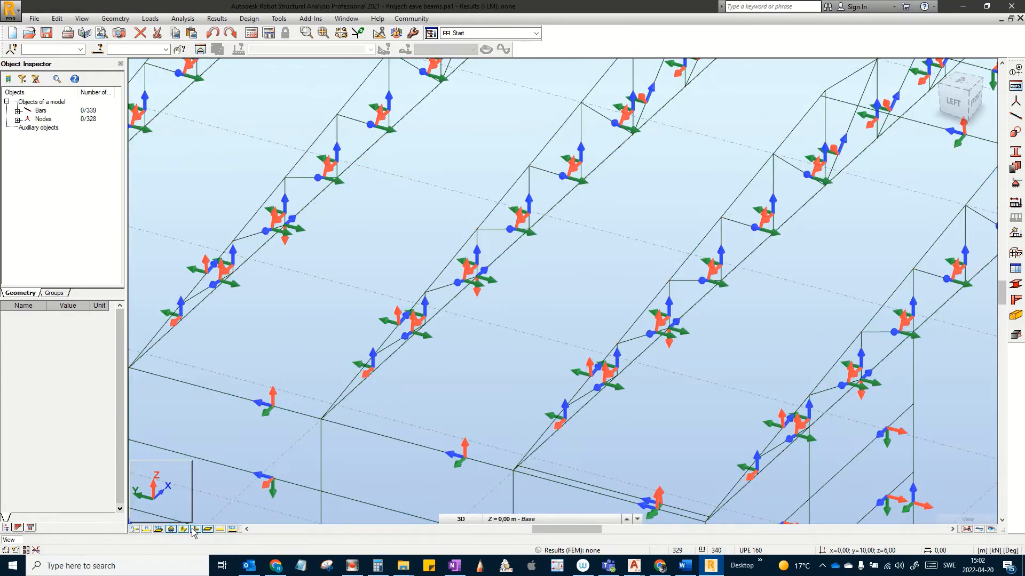
left_click(194, 530)
middle_click_drag(536, 387, 518, 129, "shift")
scroll(475, 413, "up", 5)
middle_click_drag(520, 451, 524, 496)
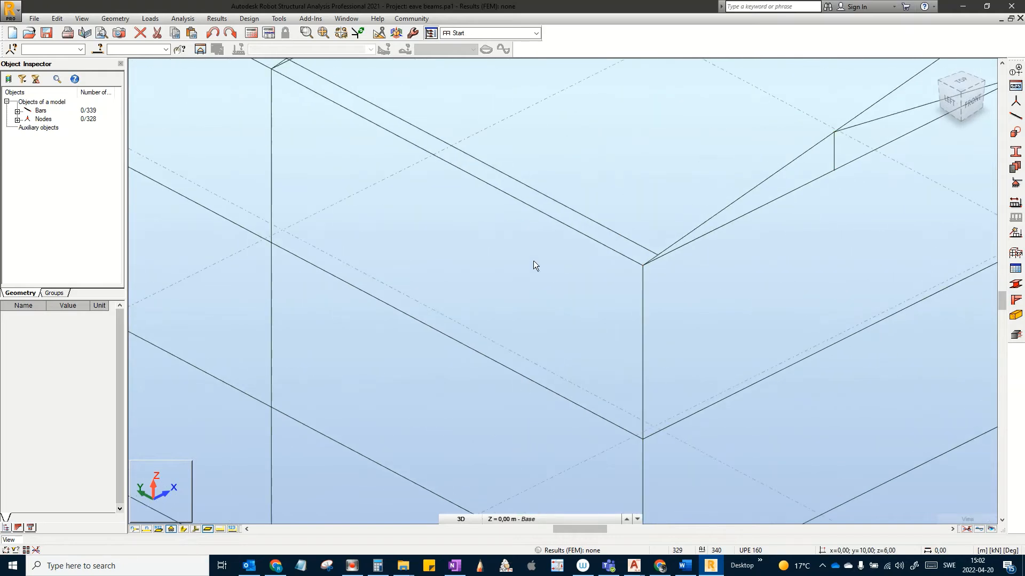
middle_click_drag(535, 262, 542, 424)
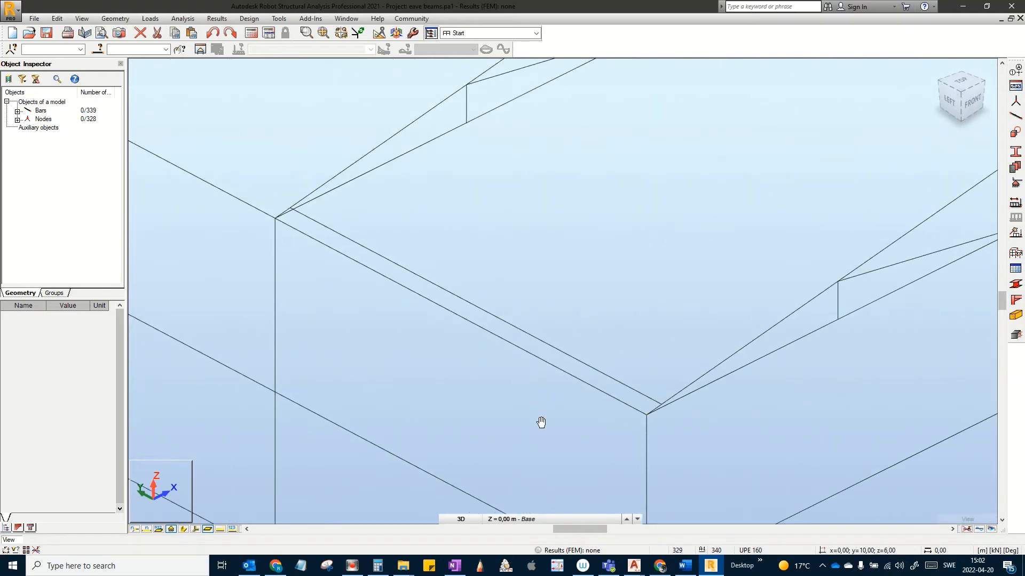
left_click(355, 249)
Step: Start Move/Copy in Copy mode and copy bar 338 node-to-node onto the first truss nodes
left_click(58, 19)
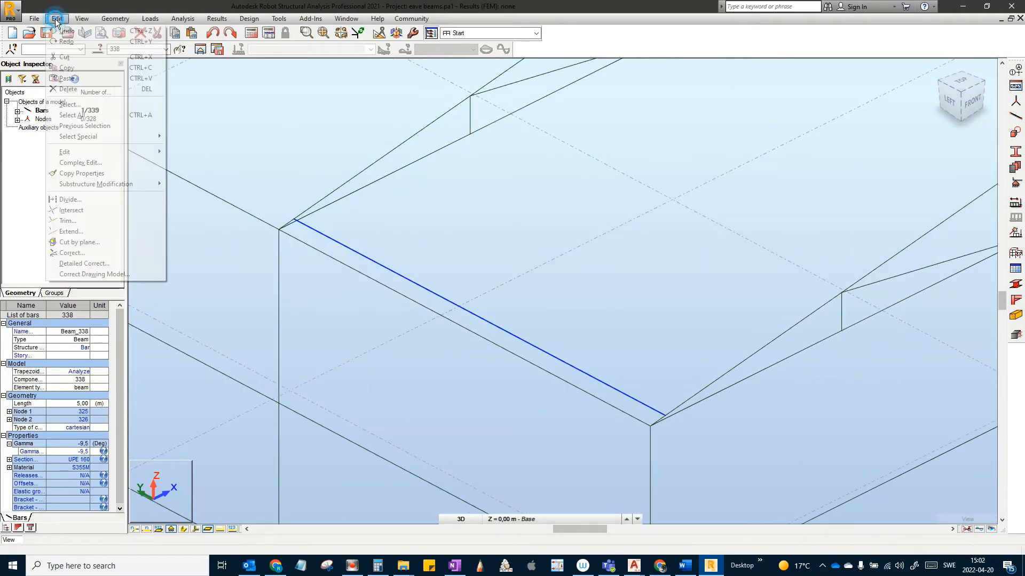
mouse_move(88, 153)
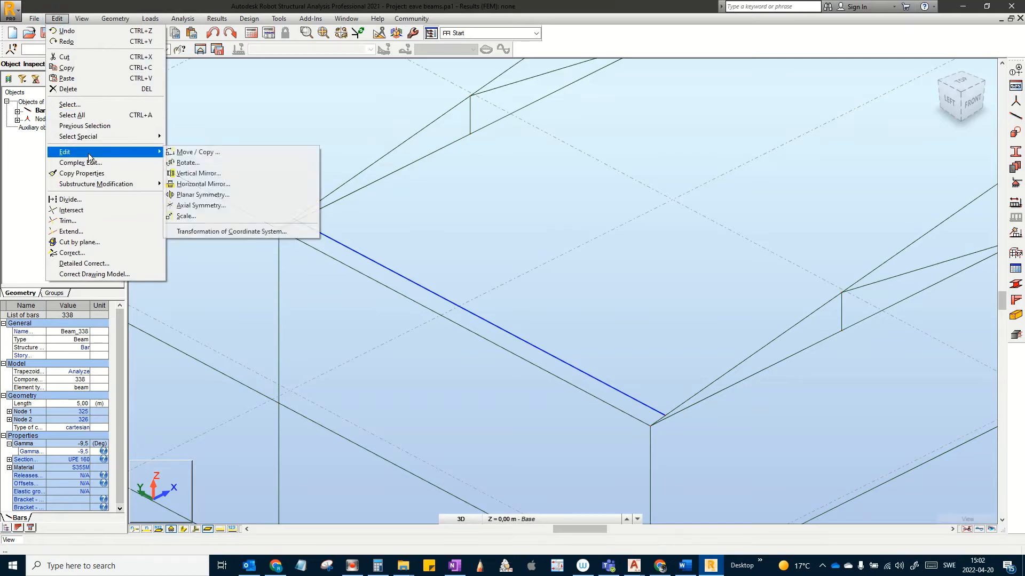
left_click(202, 153)
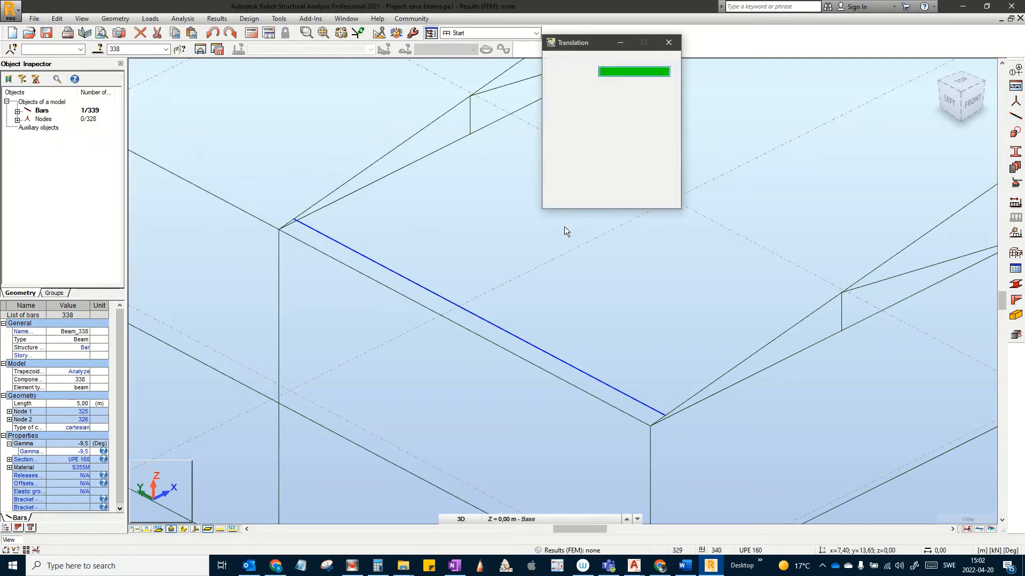
left_click(665, 414)
left_click(841, 293)
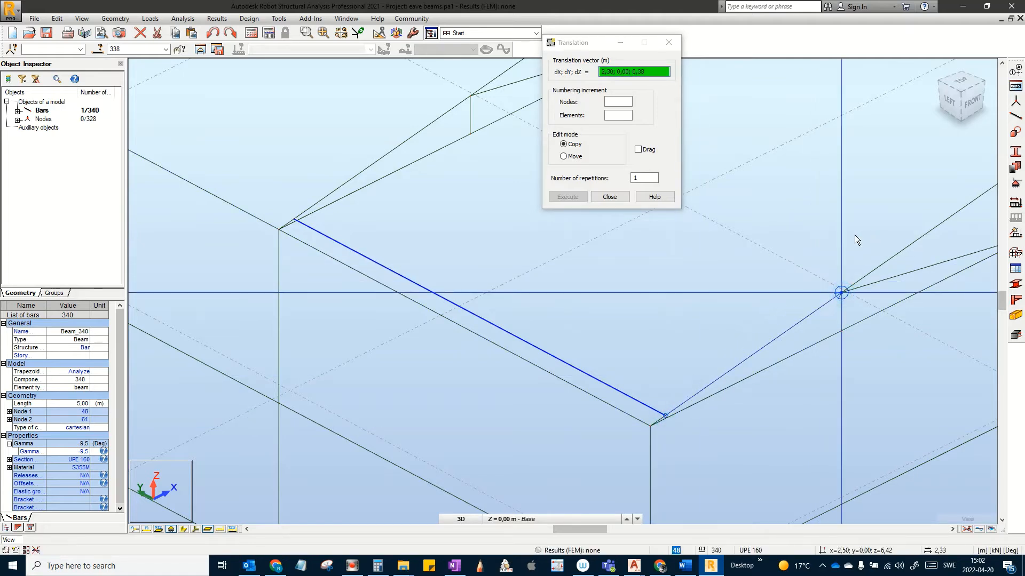
middle_click_drag(797, 277, 667, 327)
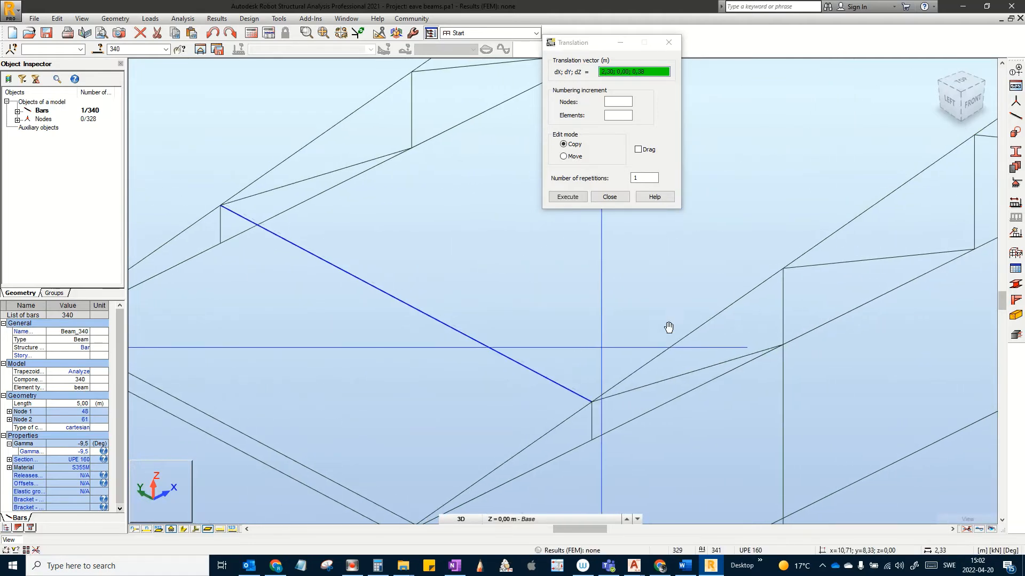
left_click(782, 268)
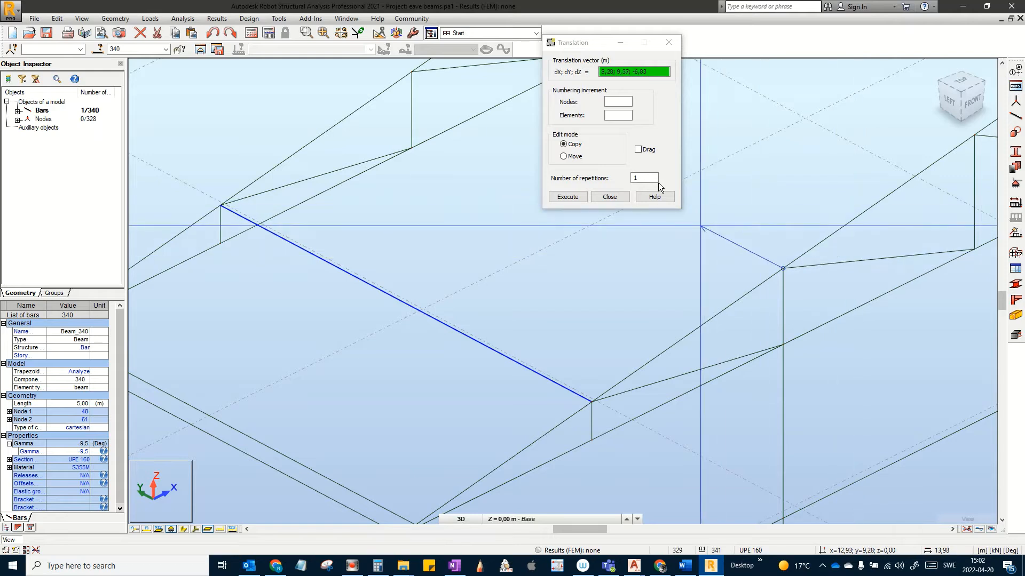
left_click(592, 402)
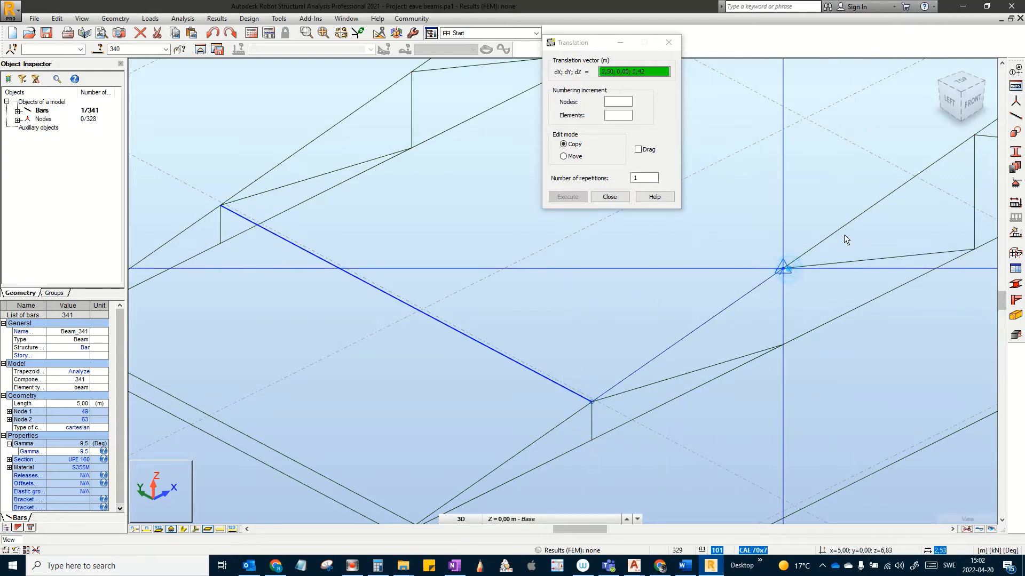
left_click(782, 266)
Step: Keep copying the purlin up the roof slope through bar 344, then close Move/Copy
left_click(783, 267)
middle_click_drag(886, 223, 614, 393)
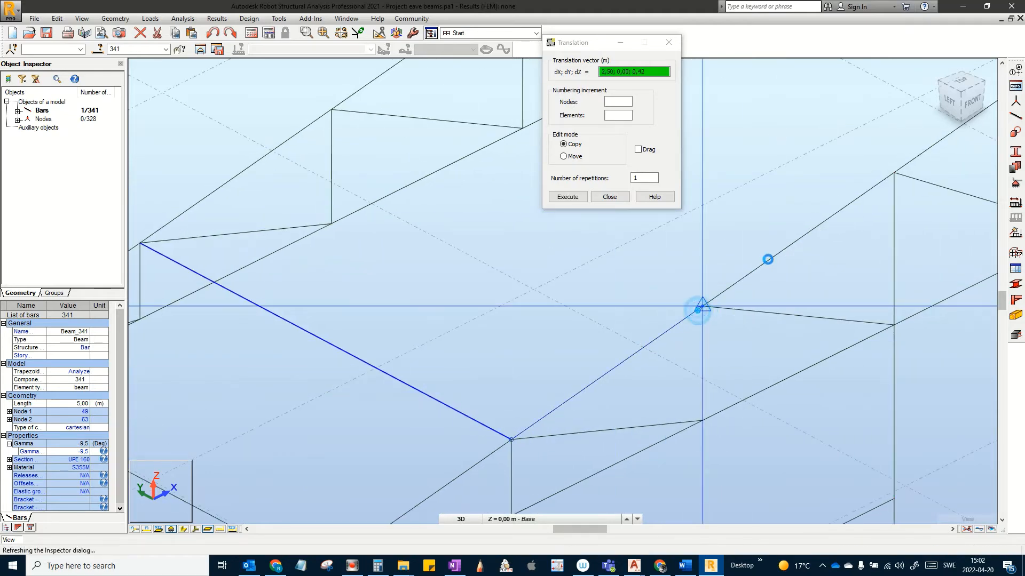
left_click(703, 306)
middle_click_drag(744, 291, 569, 432)
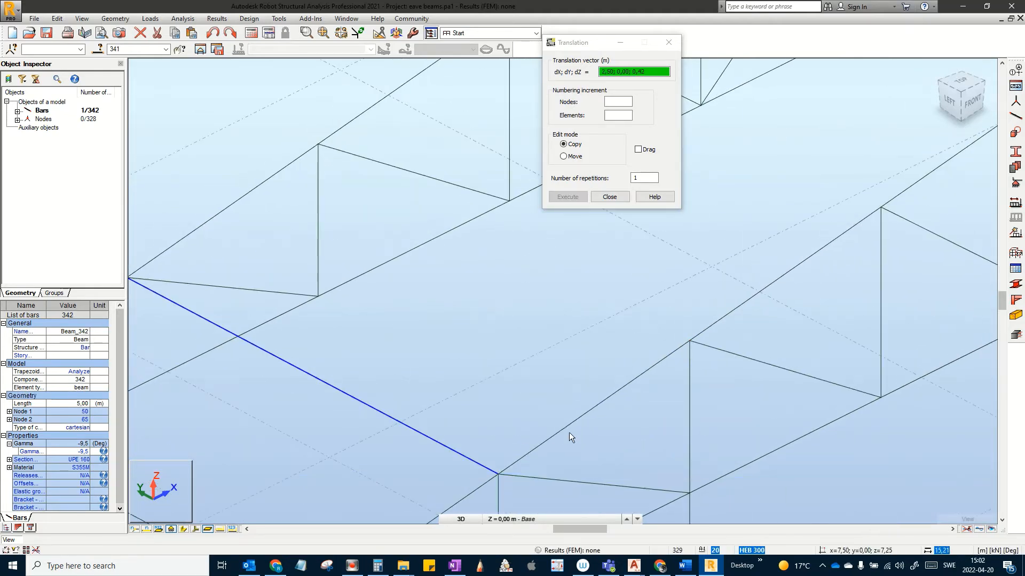
left_click(498, 474)
left_click(691, 342)
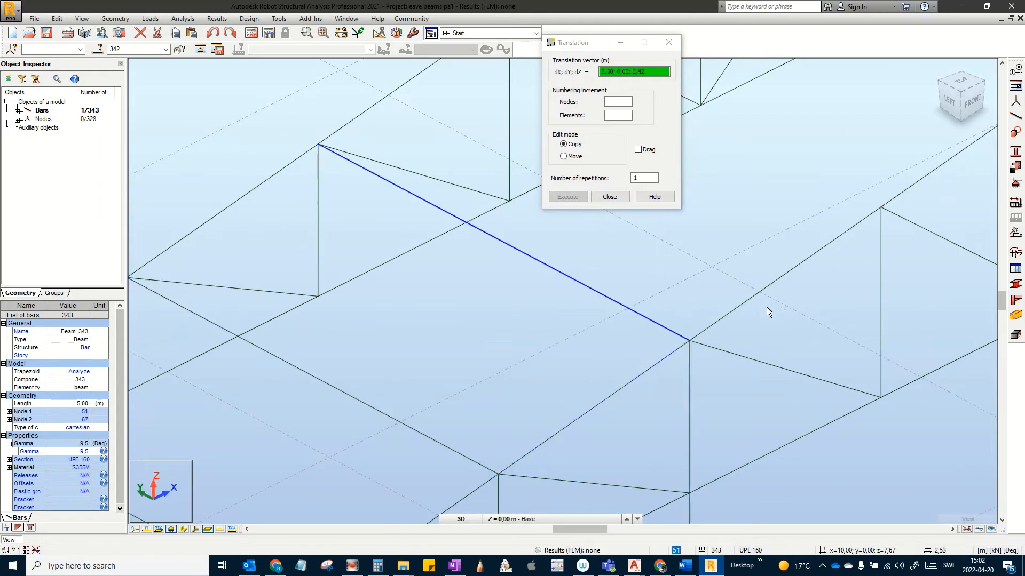
middle_click_drag(793, 301, 567, 435)
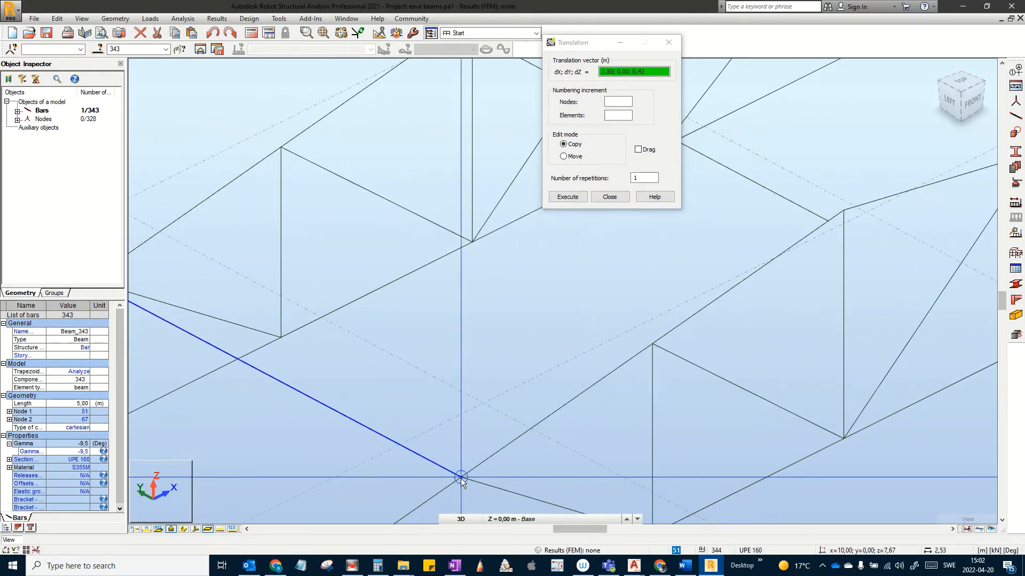
left_click(652, 344)
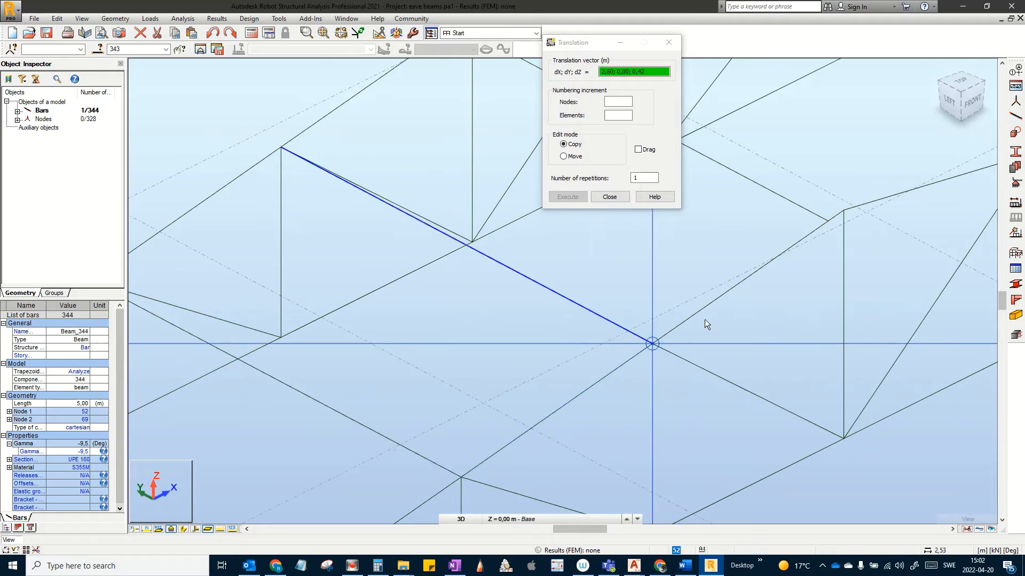
scroll(704, 320, "down", 2)
scroll(703, 319, "down", 1)
scroll(704, 318, "down", 2)
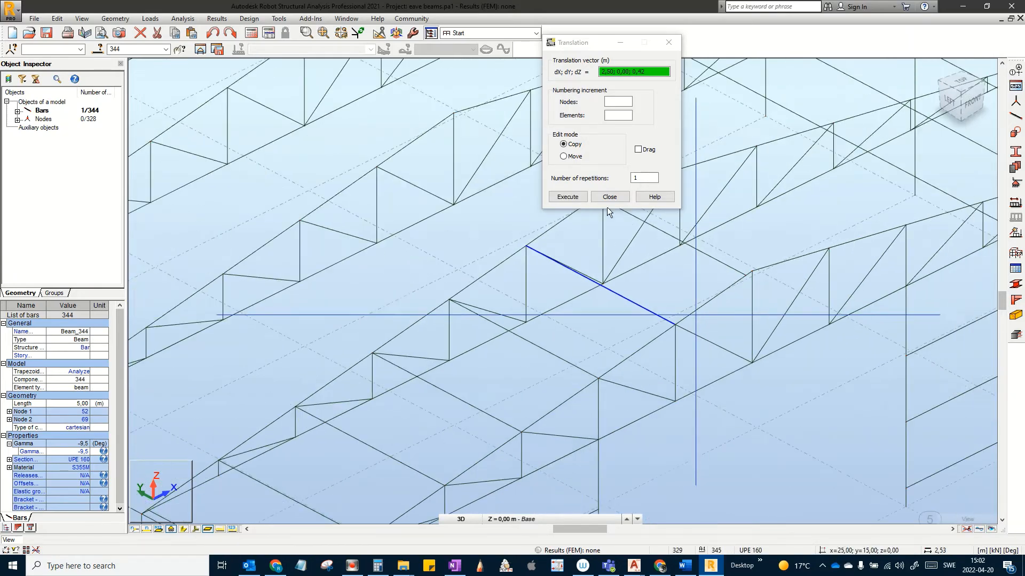
left_click(610, 197)
scroll(741, 352, "up", 2)
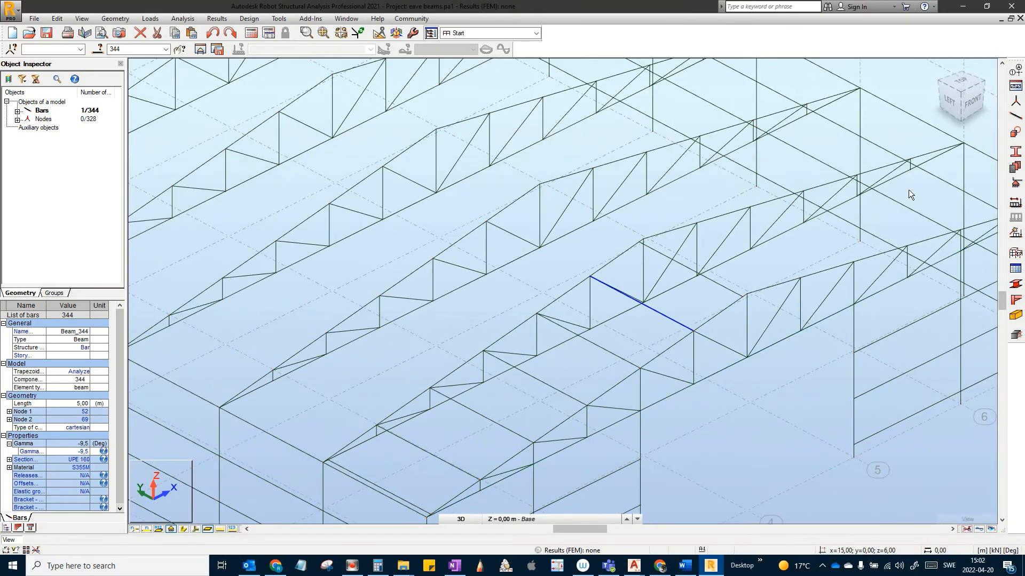
Step: Switch to the top plan view and window-select the seven purlins across the bays
left_click(965, 83)
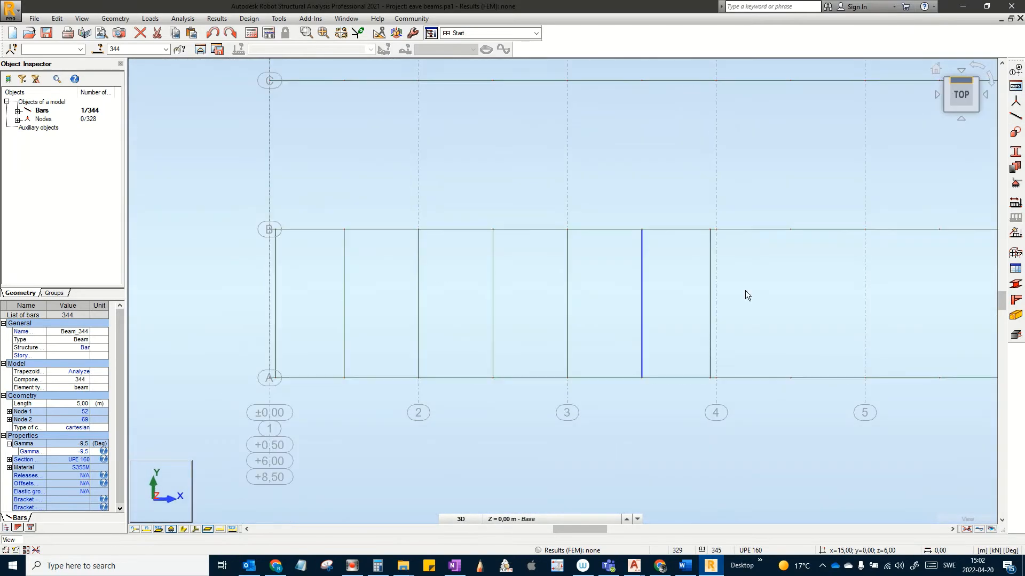
middle_click_drag(720, 295, 774, 313)
left_click(776, 312)
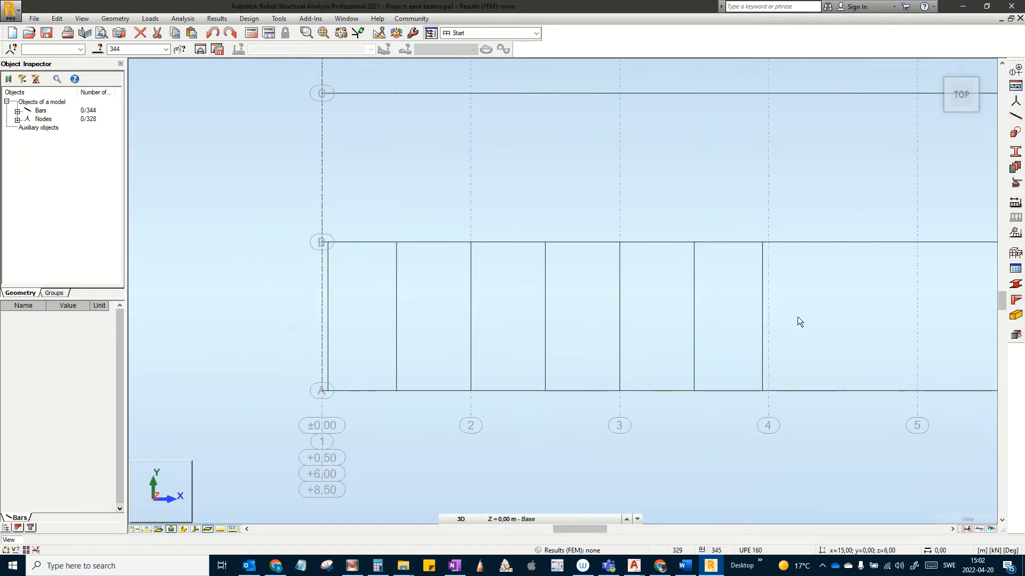
left_click_drag(797, 308, 325, 309)
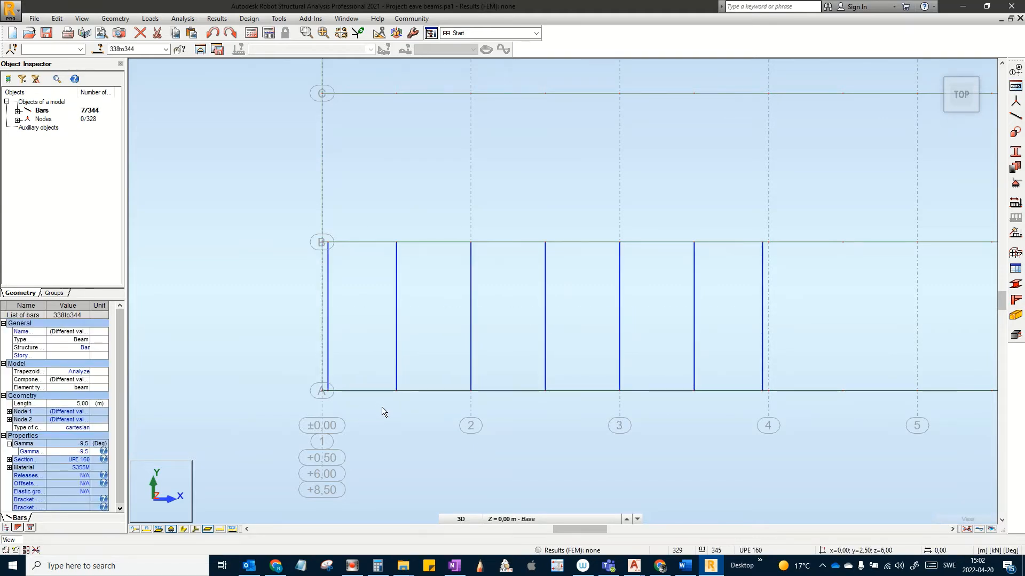
Step: Mirror the seven selected purlins vertically about the 15 m plane
left_click(54, 19)
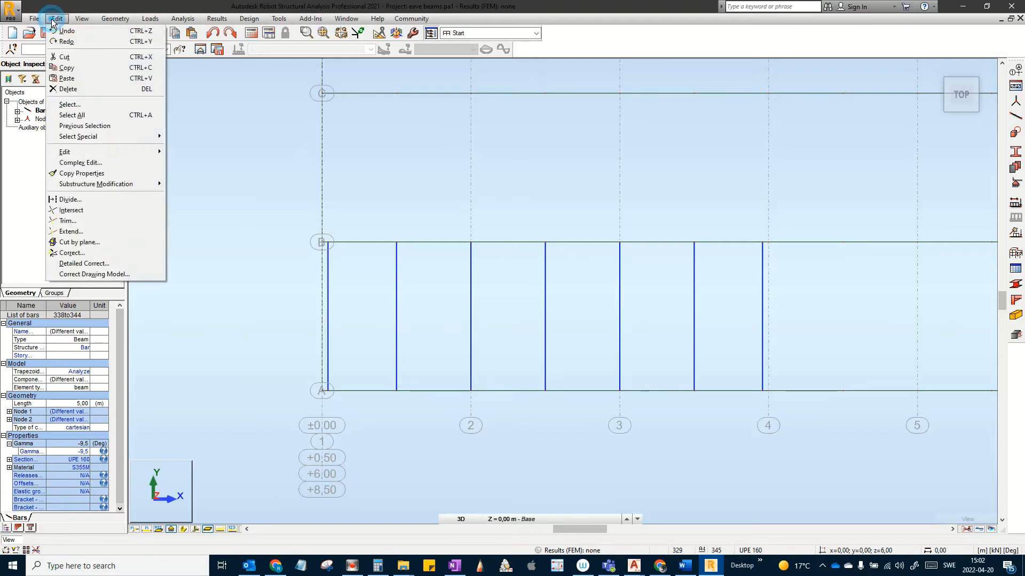
mouse_move(73, 153)
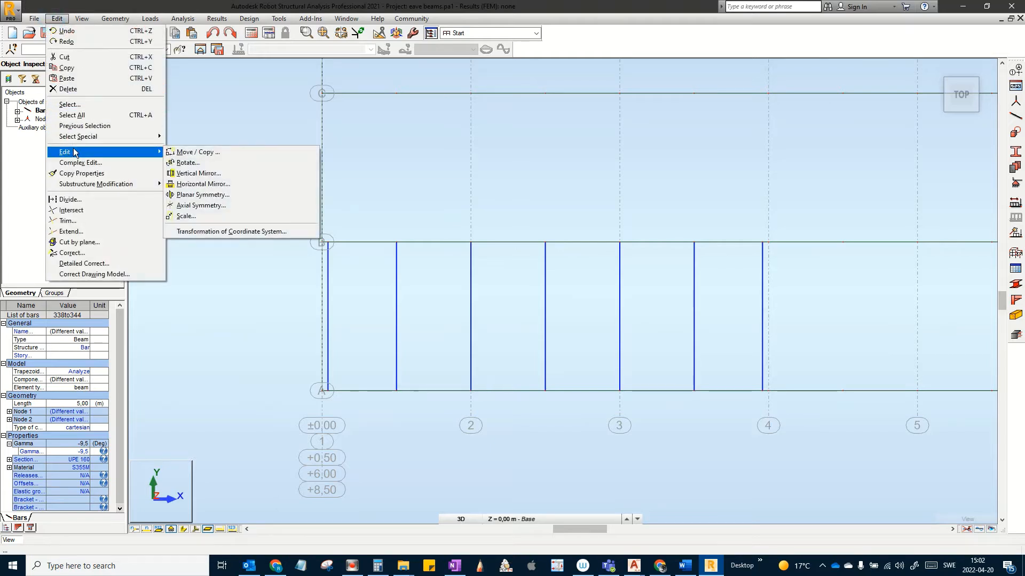
left_click(199, 173)
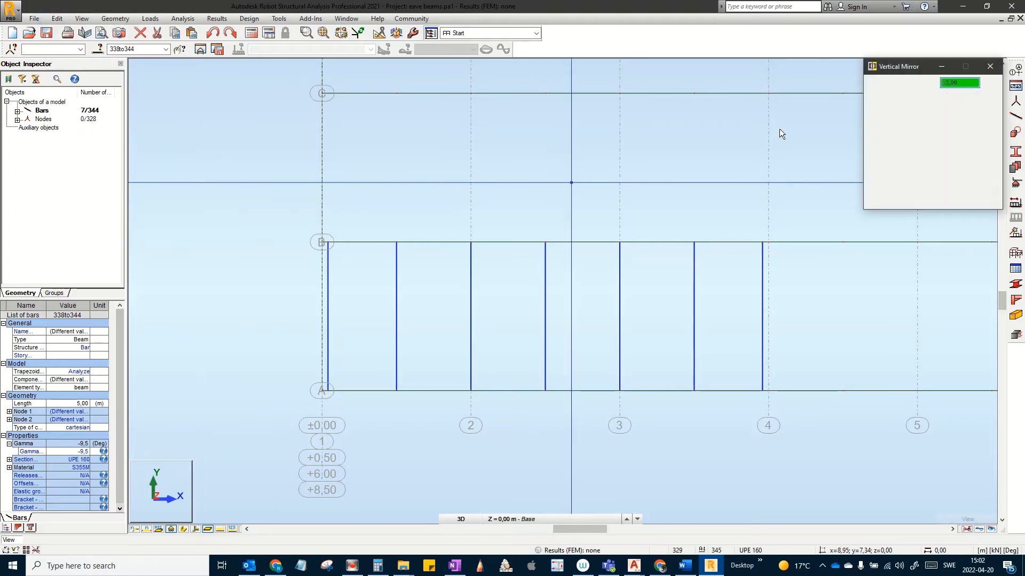
double_click(965, 81)
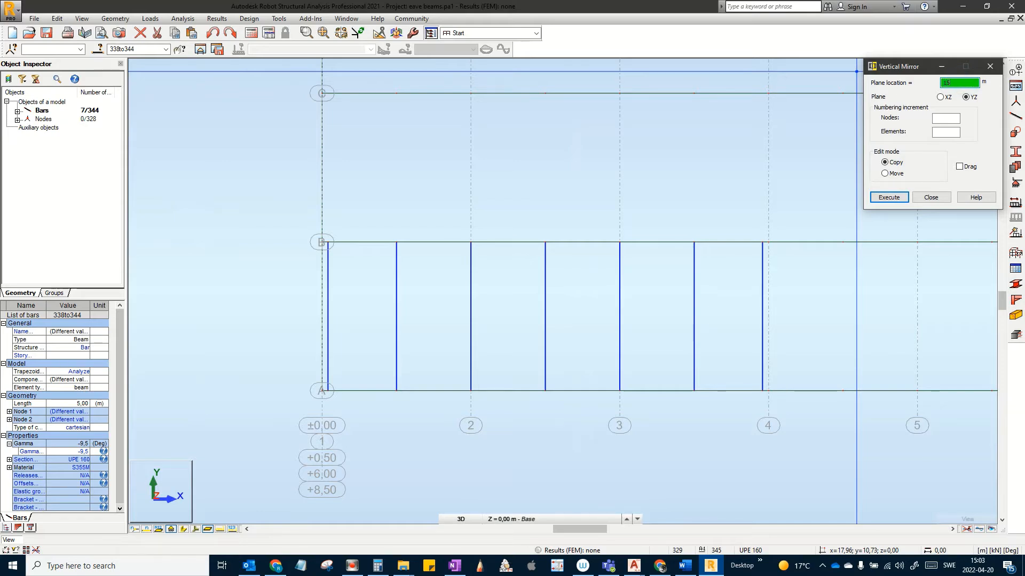
type("15")
left_click(888, 197)
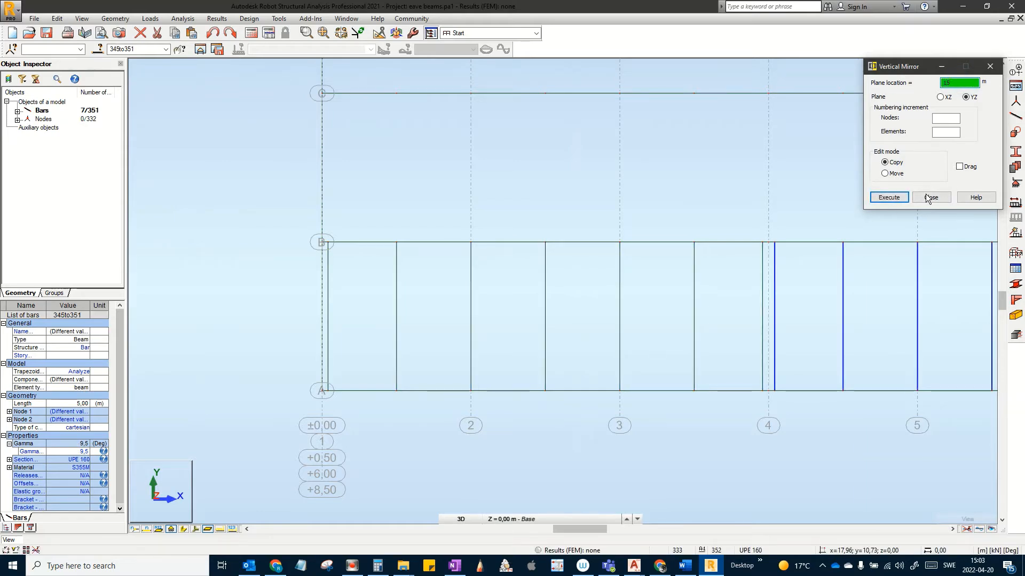
left_click(928, 199)
left_click(860, 247)
Step: Show true section widths, check the roof framing in perspective, then return to plan at grids 7, A–C
middle_click_drag(872, 246, 536, 252)
scroll(450, 395, "up", 3)
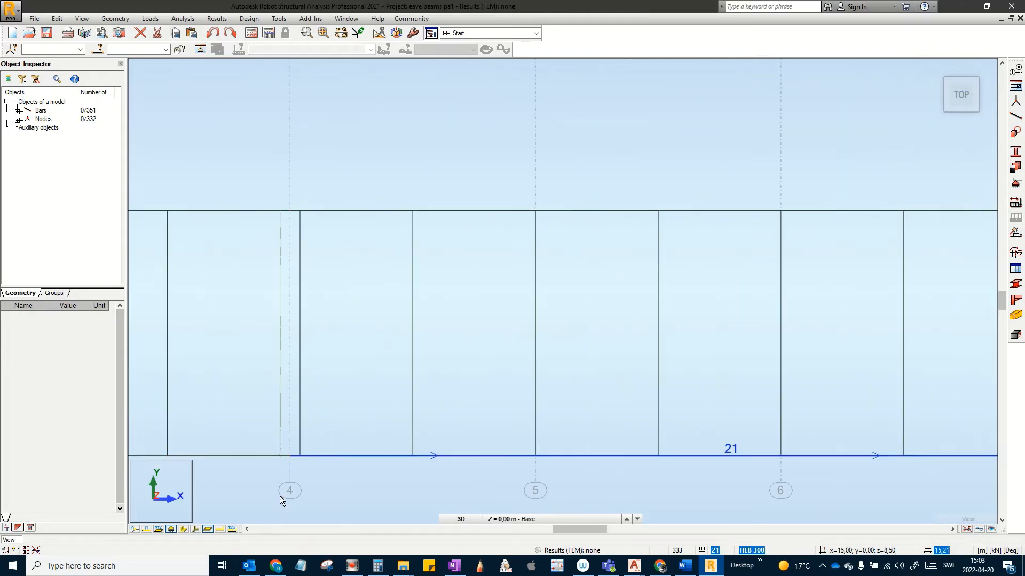
left_click(183, 529)
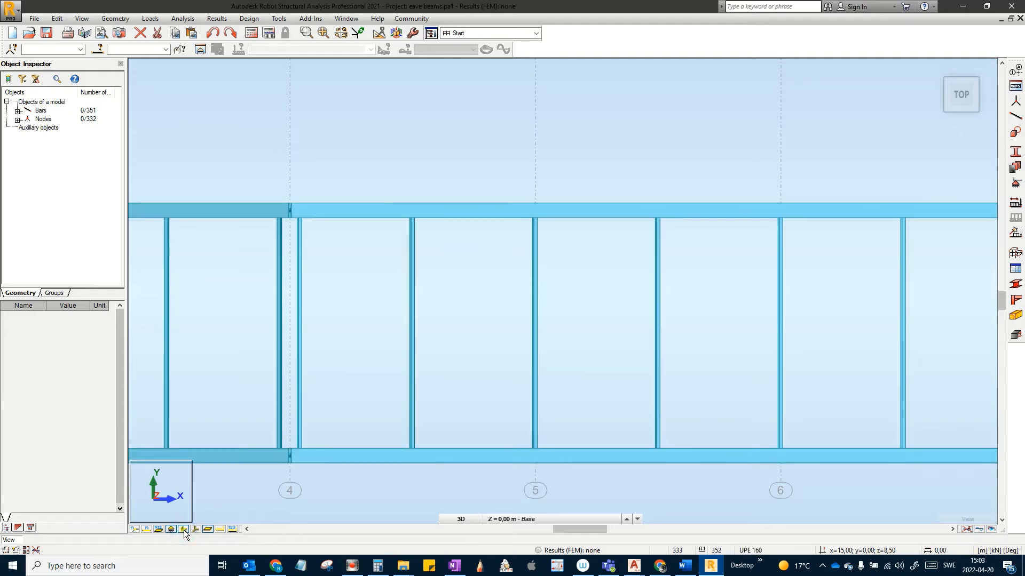
middle_click_drag(315, 452, 339, 435, "shift")
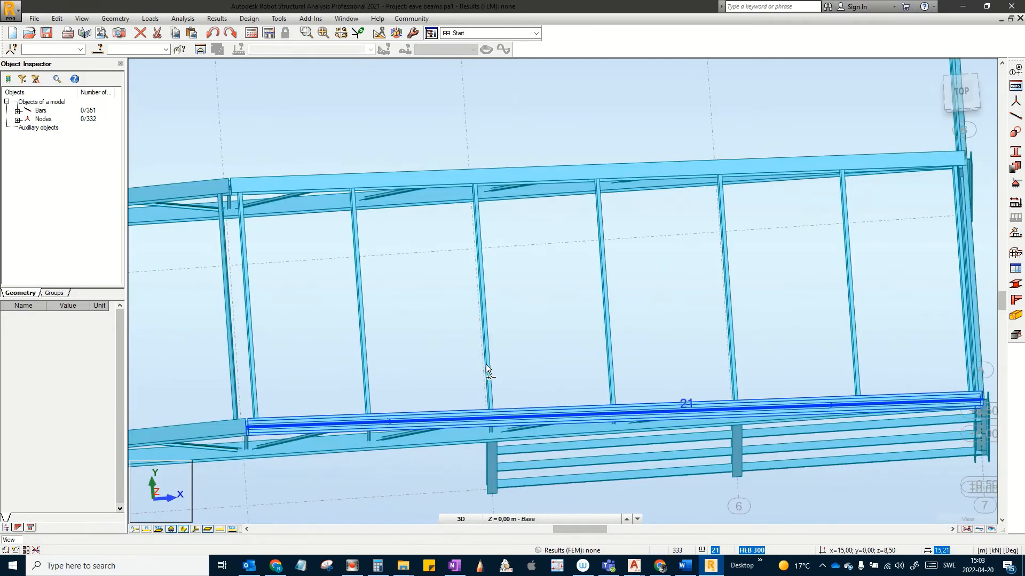
scroll(477, 384, "up", 3)
middle_click_drag(506, 359, 556, 364)
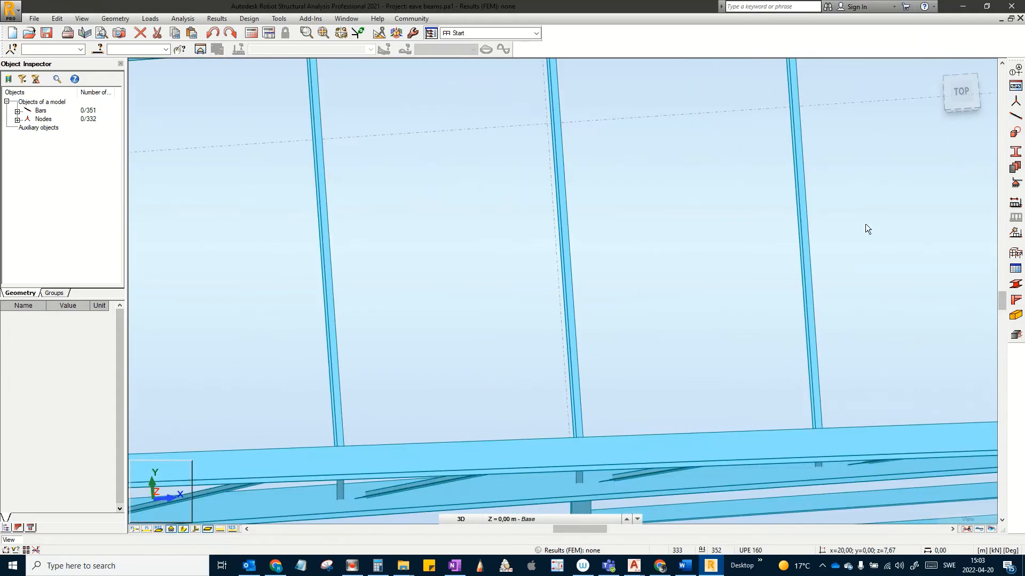
left_click(964, 93)
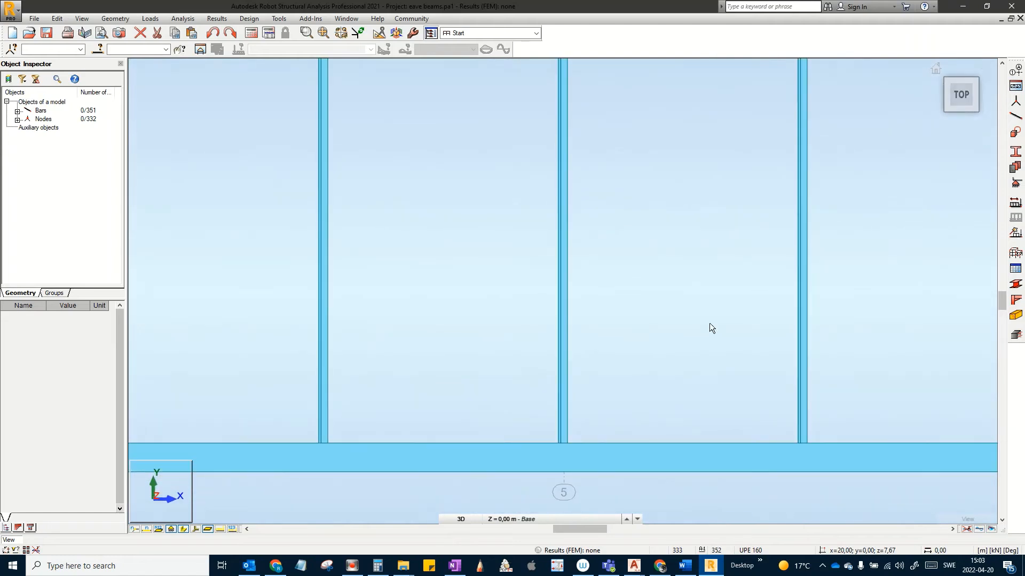
scroll(606, 385, "down", 2)
middle_click_drag(531, 411, 353, 461)
scroll(445, 414, "down", 1)
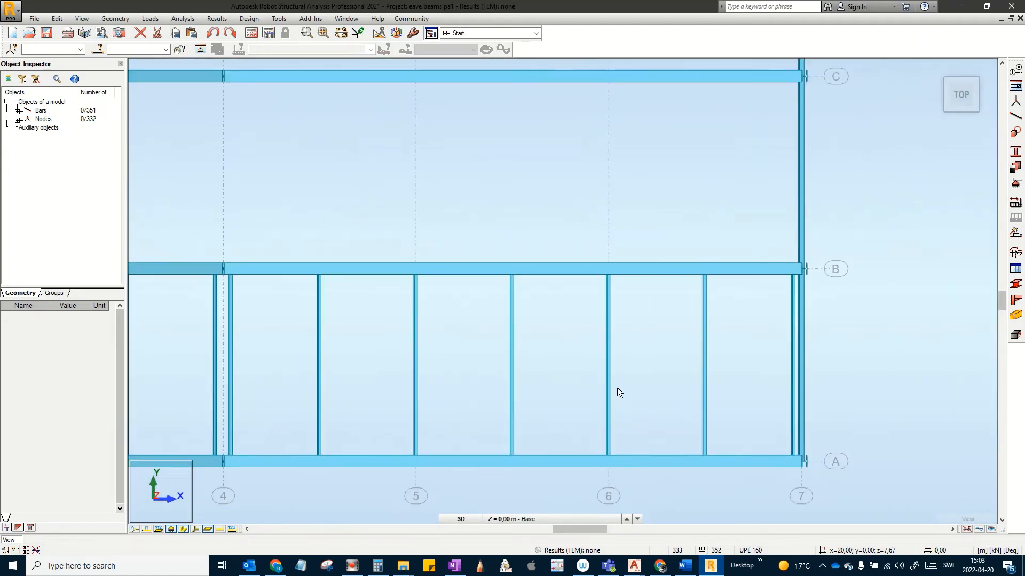
Step: Crossing-window select purlins 345 to 351 from grid 7 back to grid 4
left_click_drag(221, 352, 792, 374)
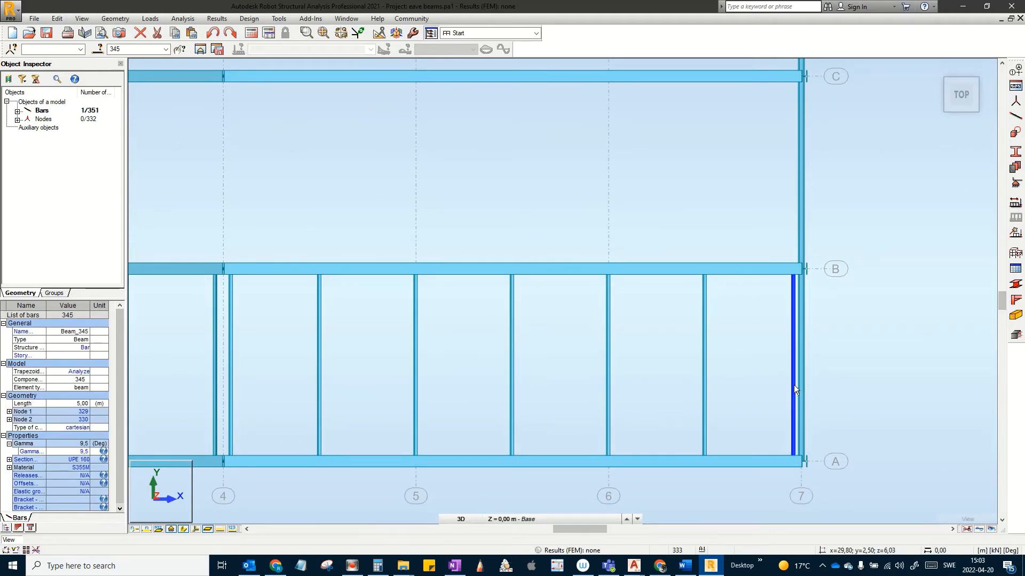
scroll(793, 386, "up", 2)
scroll(863, 332, "down", 3)
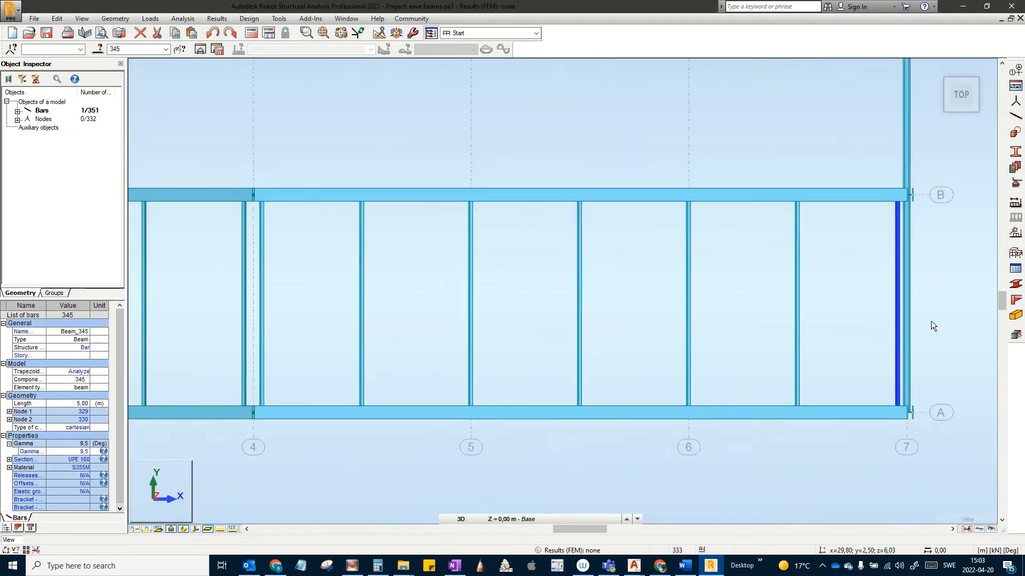
key("Escape")
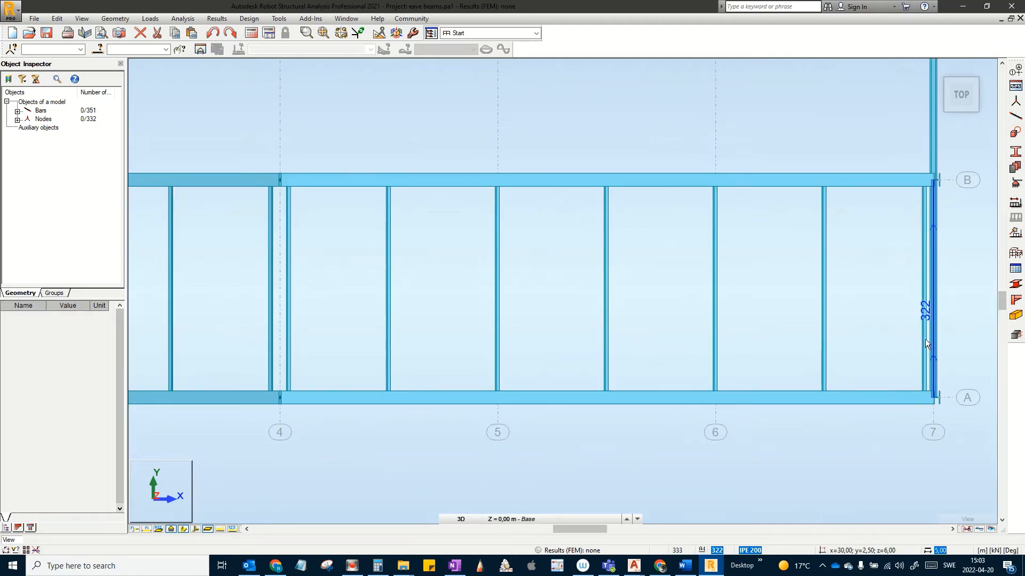
left_click_drag(926, 339, 286, 308)
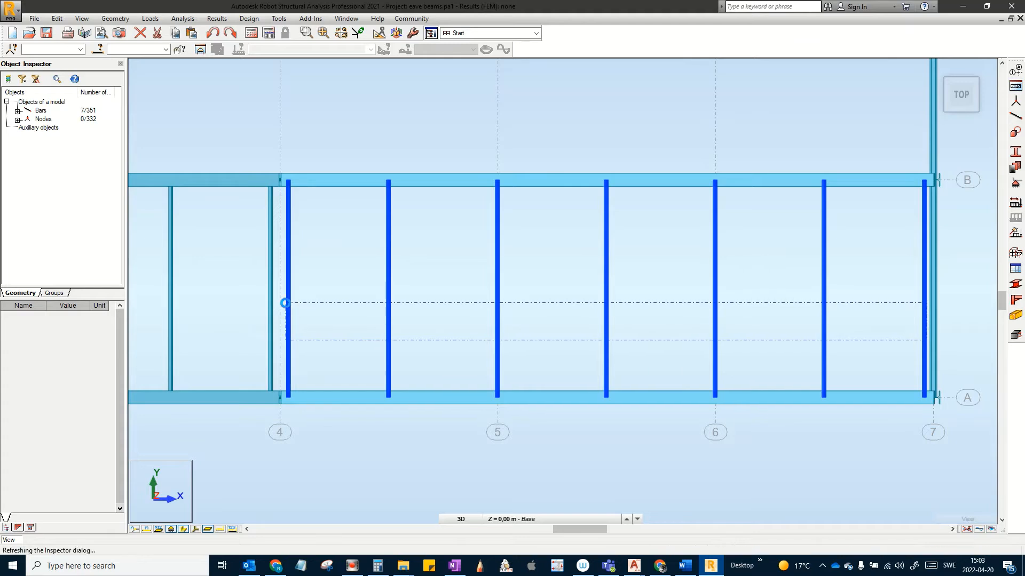
Step: Apply Local Bar Direction to purlins 345–351 so Gamma becomes -9,5°, then return to the Home view
left_click(81, 18)
mouse_move(102, 17)
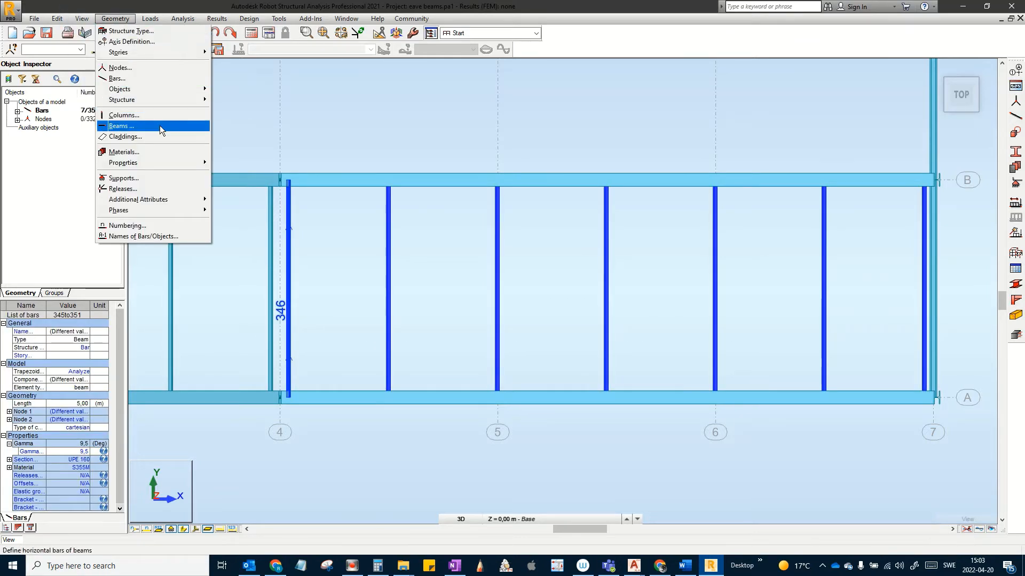
mouse_move(153, 167)
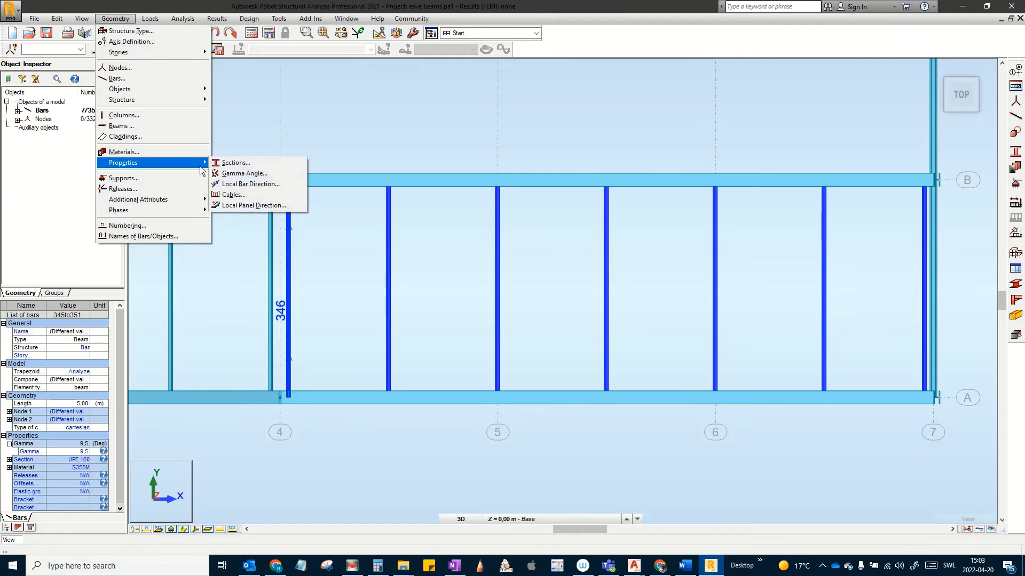
left_click(245, 182)
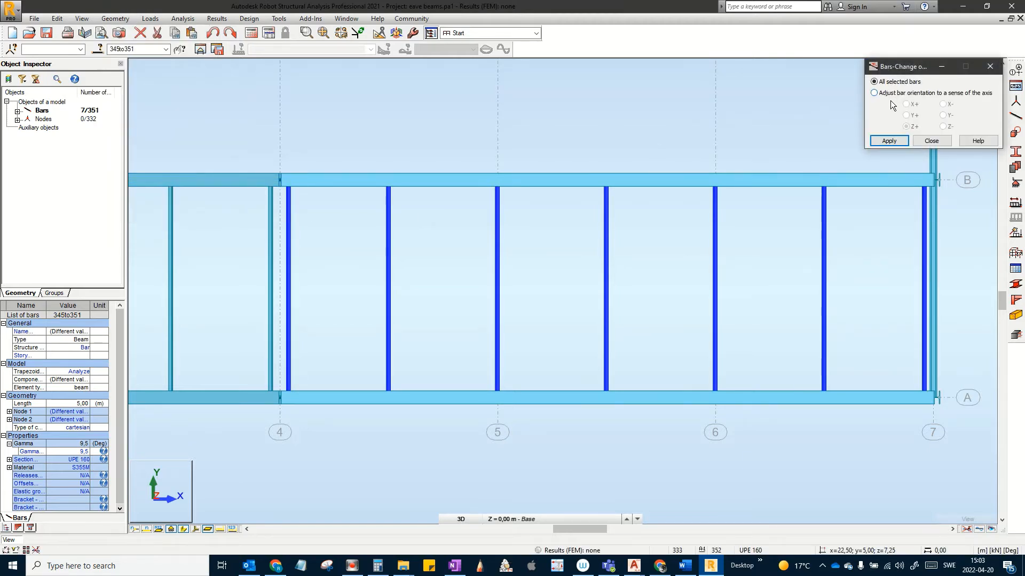
left_click(894, 141)
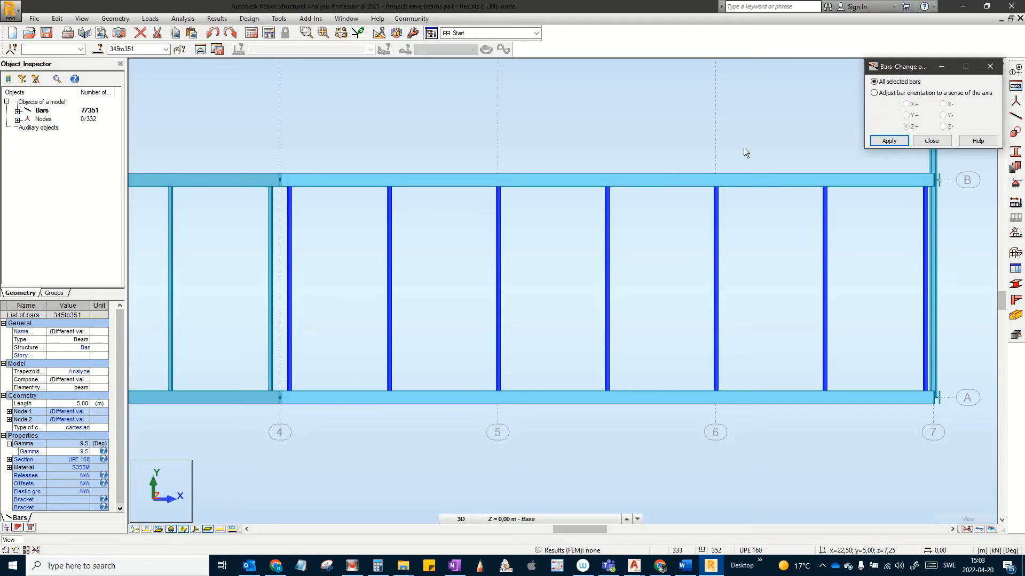
left_click(941, 141)
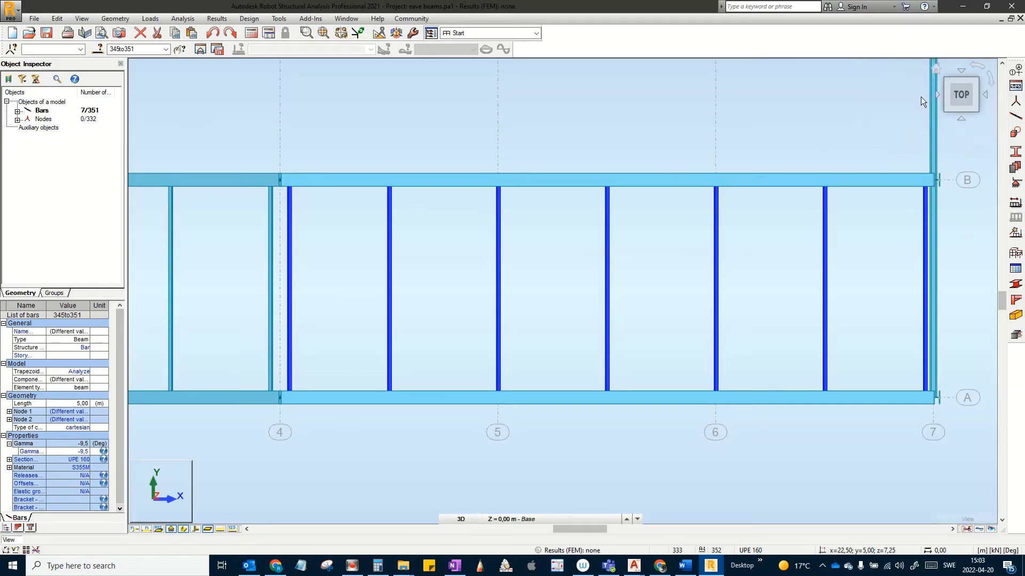
left_click(938, 67)
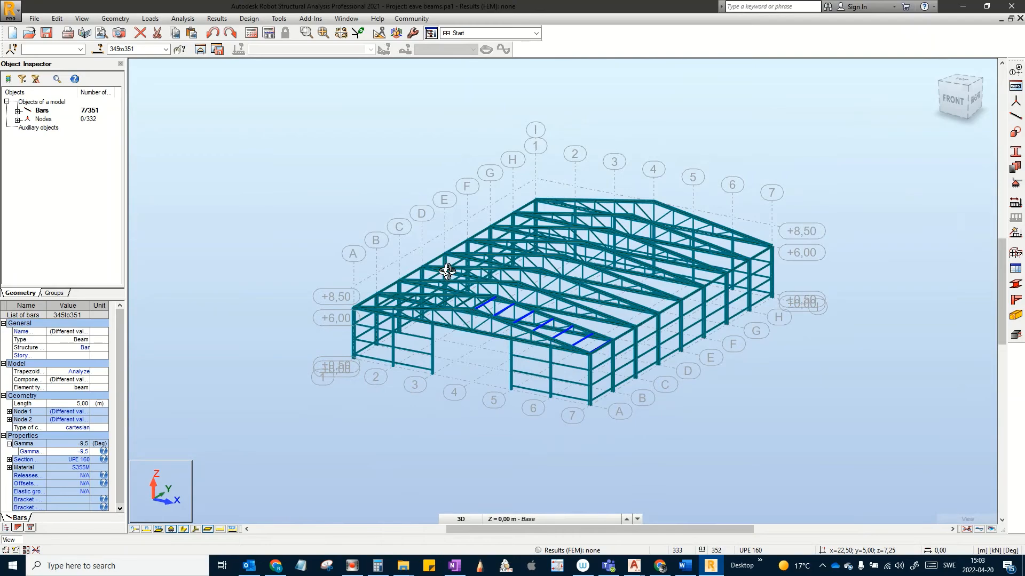
Step: Zoom in on the selected roof purlins and switch on the local system axes display
scroll(450, 329, "up", 6)
middle_click_drag(447, 348, 363, 343)
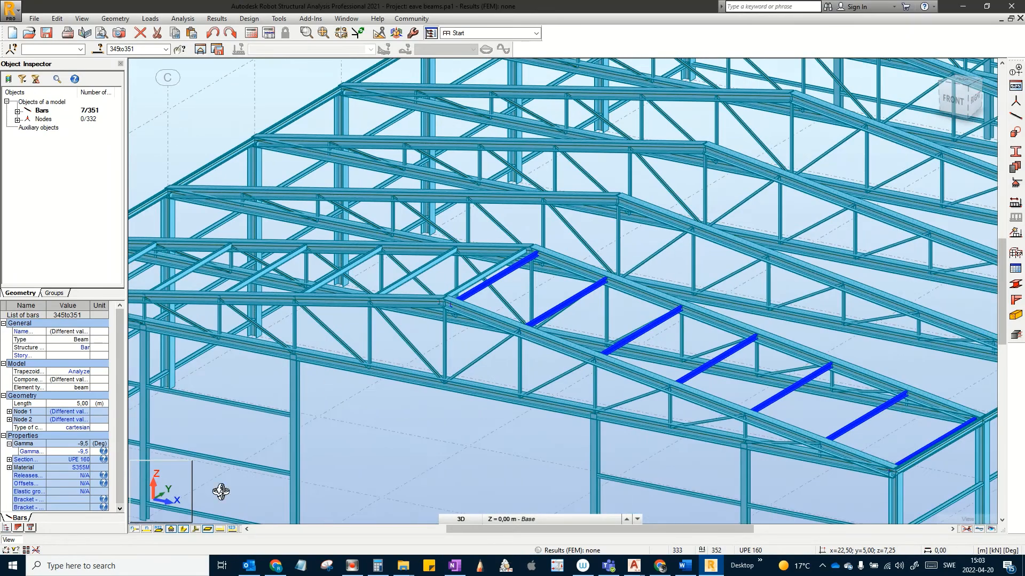
left_click(184, 528)
left_click(184, 529)
left_click(195, 529)
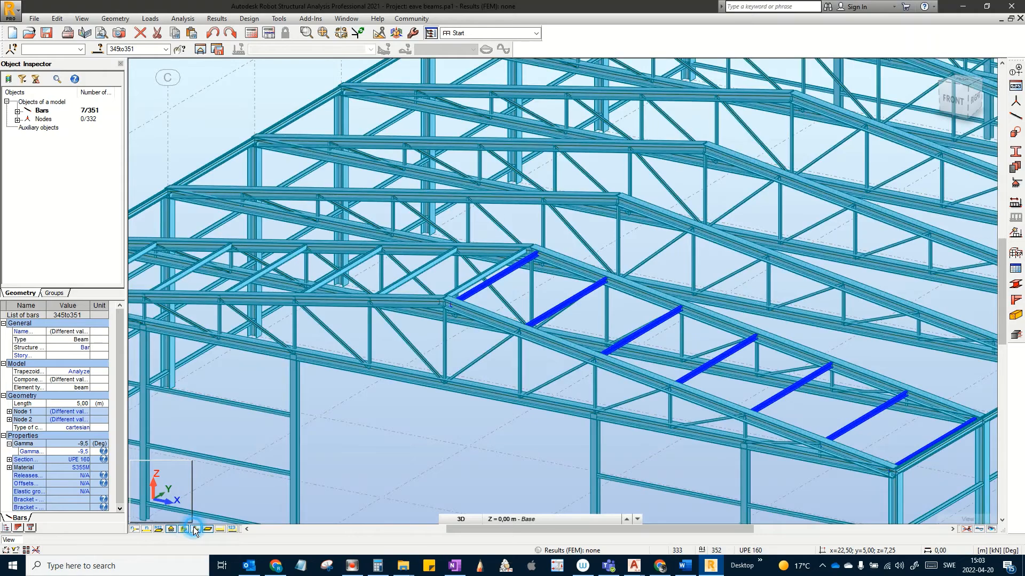
Step: Pan along the roof to inspect the local axis orientation of the reversed purlins
scroll(518, 293, "up", 1)
scroll(550, 297, "up", 2)
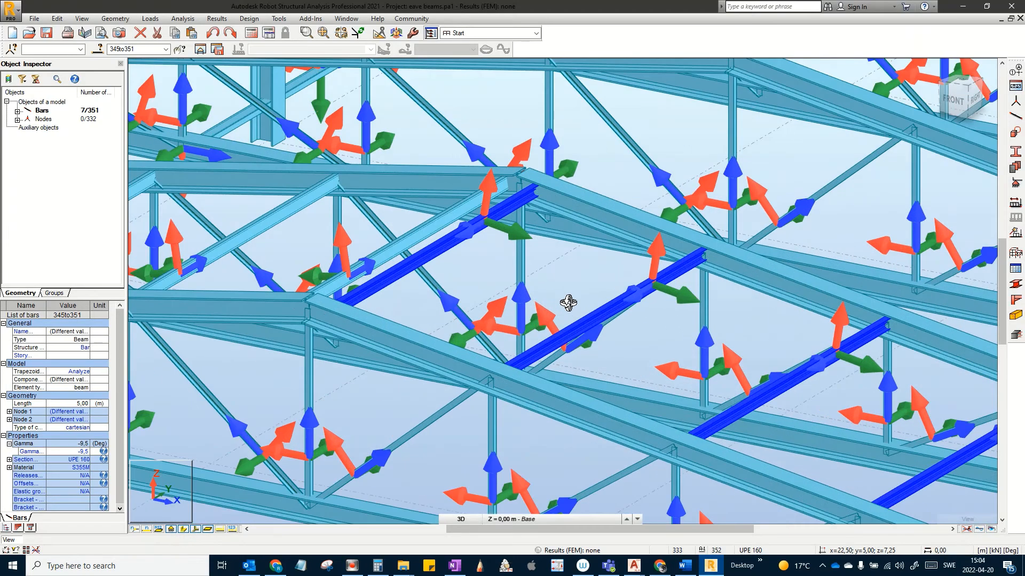
middle_click_drag(568, 304, 568, 305)
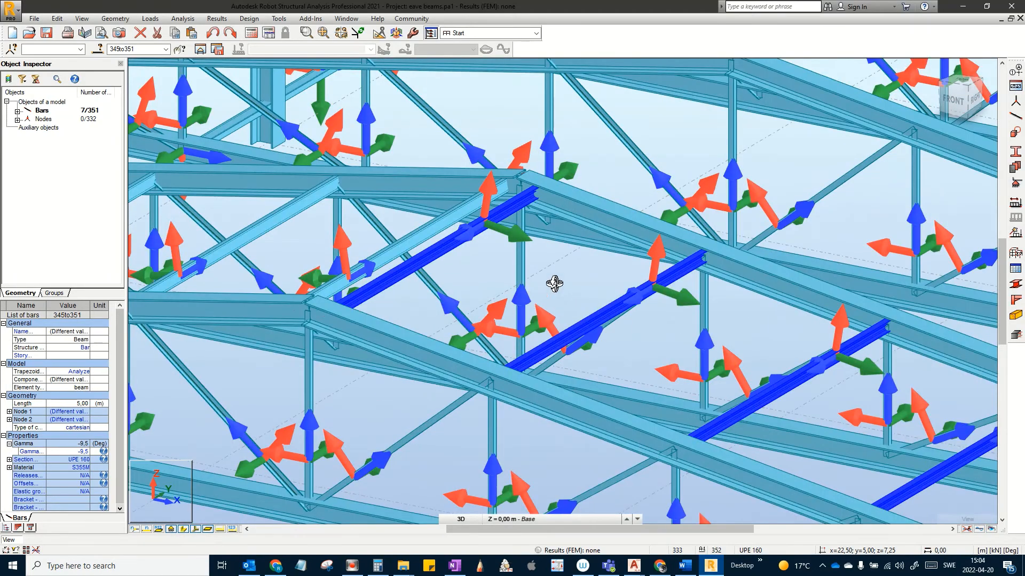
scroll(479, 226, "up", 2)
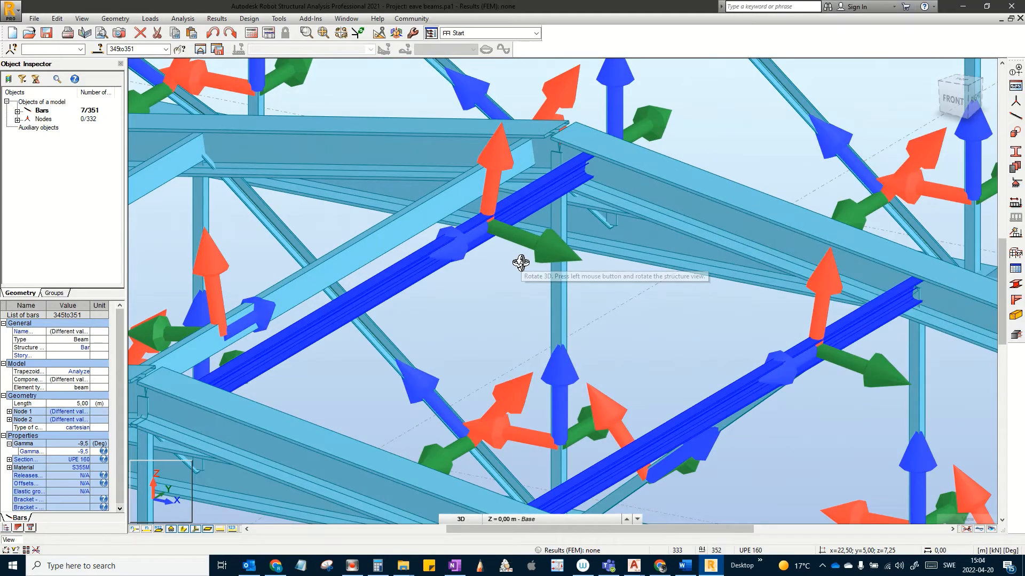
scroll(521, 261, "down", 1)
middle_click_drag(549, 278, 337, 214)
middle_click_drag(719, 328, 426, 224)
middle_click_drag(637, 314, 317, 211)
middle_click_drag(677, 356, 490, 258)
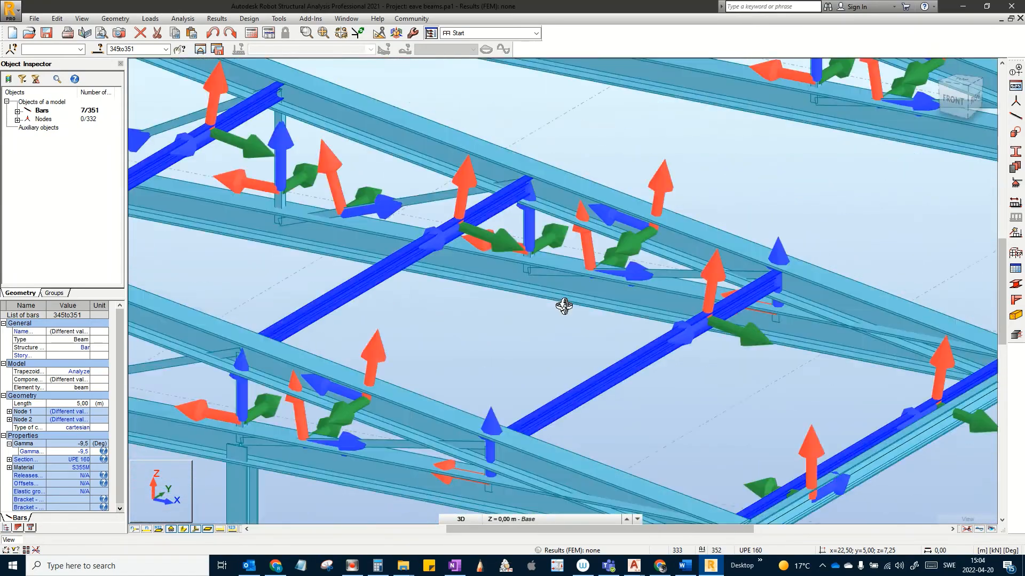
Step: Turn off local axes and section shapes so the frame shows as plain lines
scroll(610, 322, "down", 4)
scroll(609, 322, "down", 8)
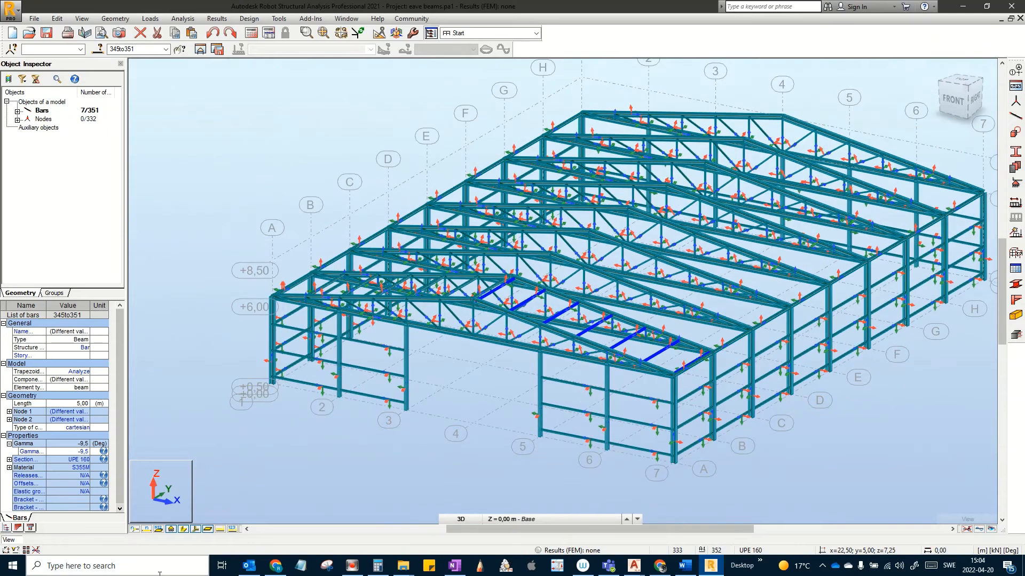
left_click(194, 529)
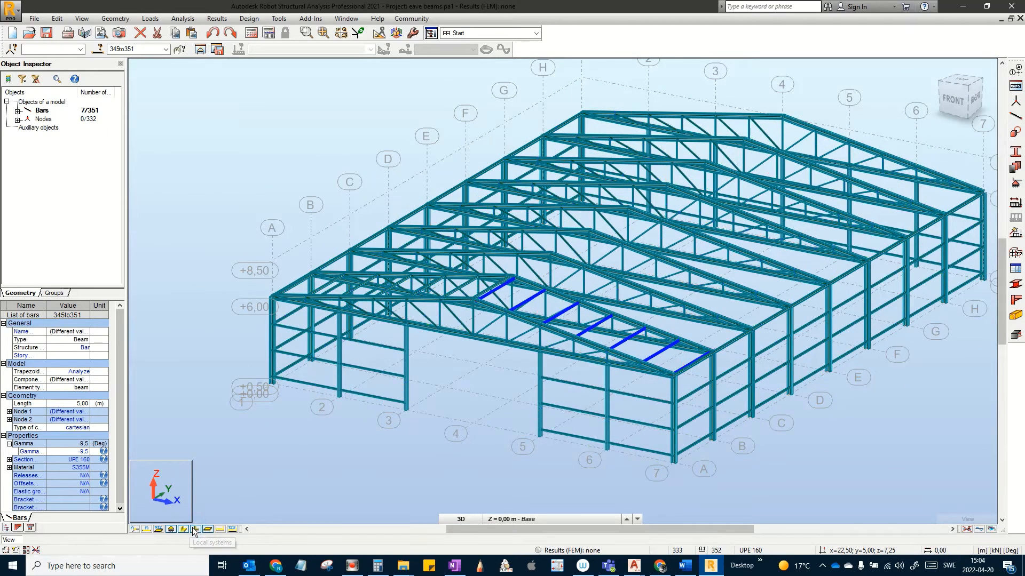
left_click(184, 529)
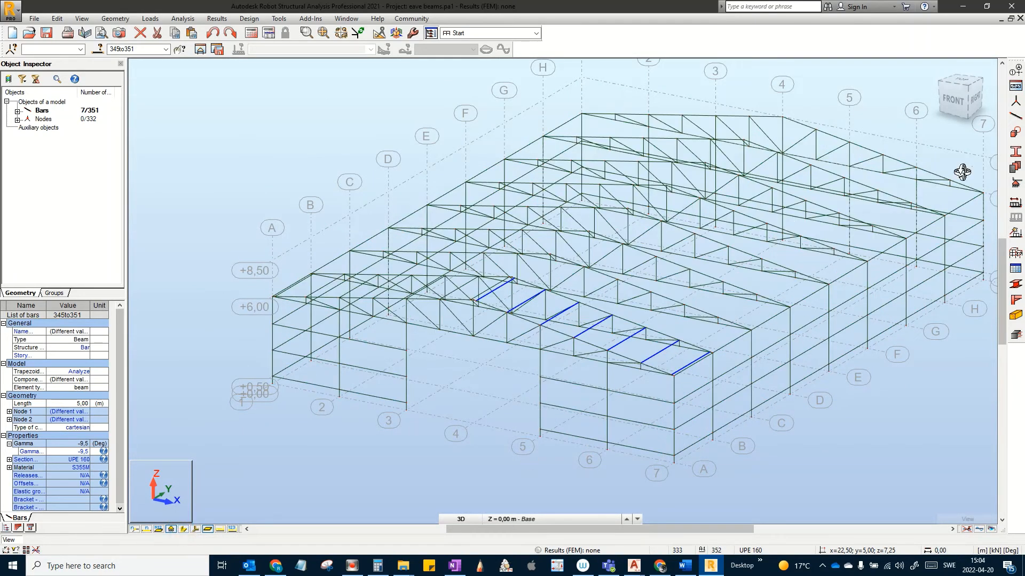
Step: In top view, clear the old selection and window-select the purlins from grid 7 to grid 4
left_click(968, 82)
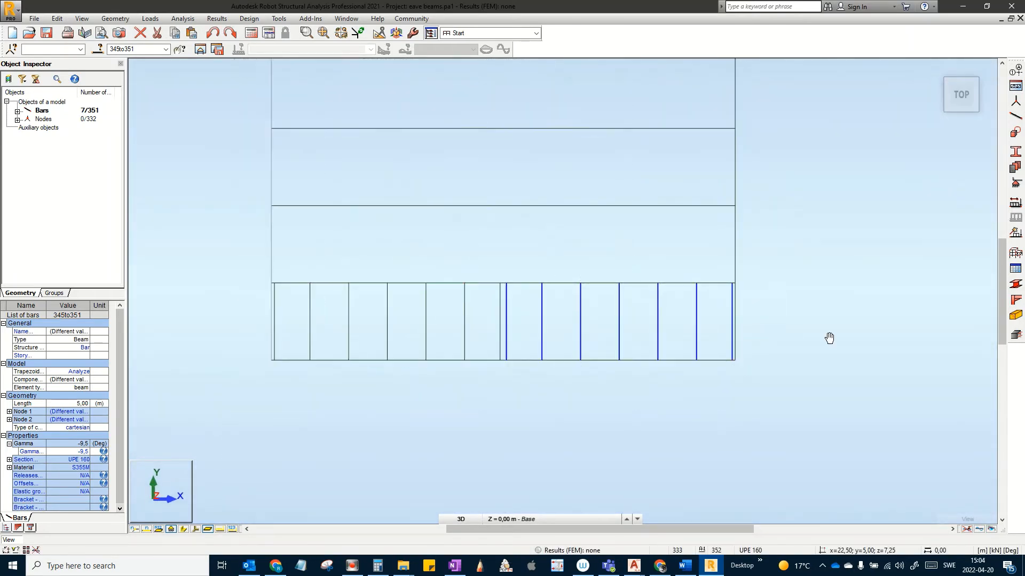
scroll(859, 328, "up", 2)
middle_click_drag(859, 327, 953, 329)
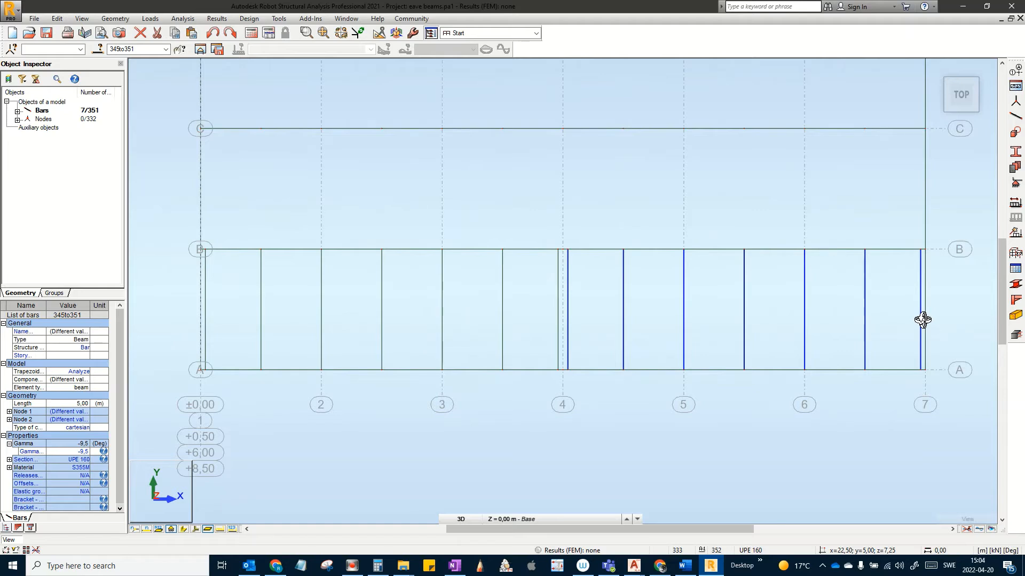
key("Escape")
scroll(921, 319, "up", 2)
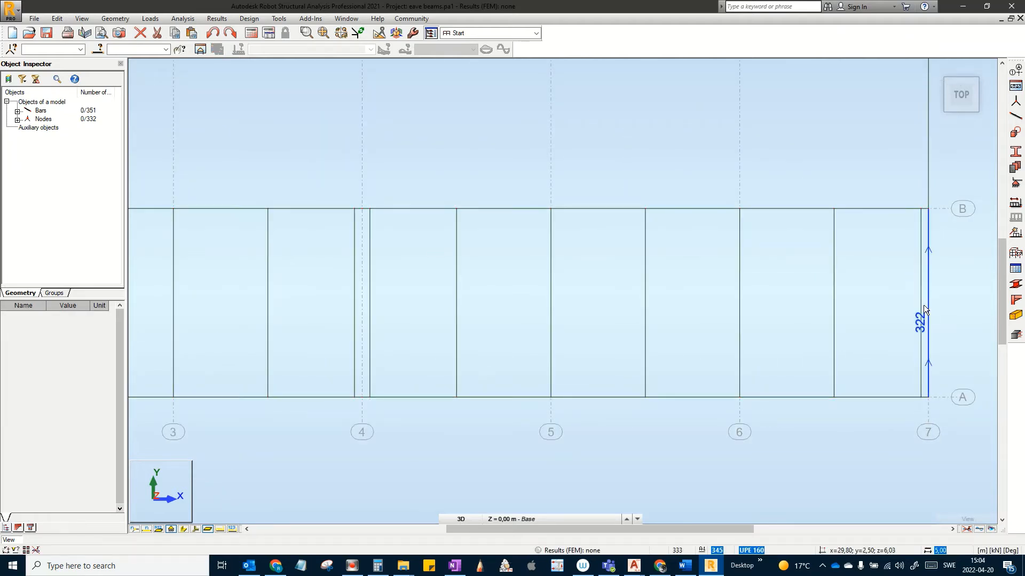
left_click(924, 305)
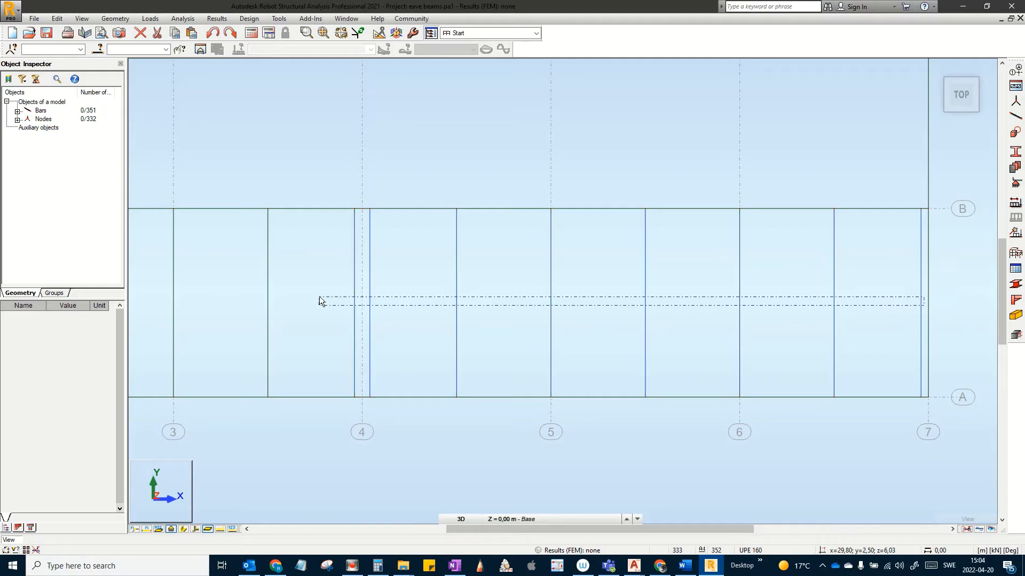
left_click_drag(319, 296, 319, 297, "ctrl")
Step: Add the remaining A–B bay purlins, completing the selection of bars 338–351
scroll(345, 309, "down", 5, "ctrl")
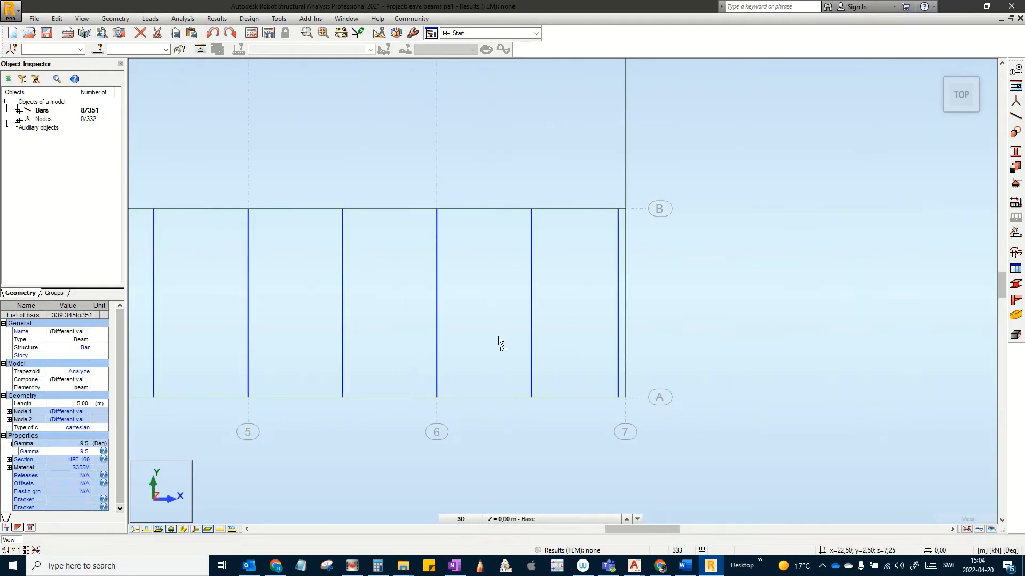
scroll(517, 327, "down", 4)
scroll(517, 328, "down", 5, "ctrl")
scroll(475, 339, "down", 2)
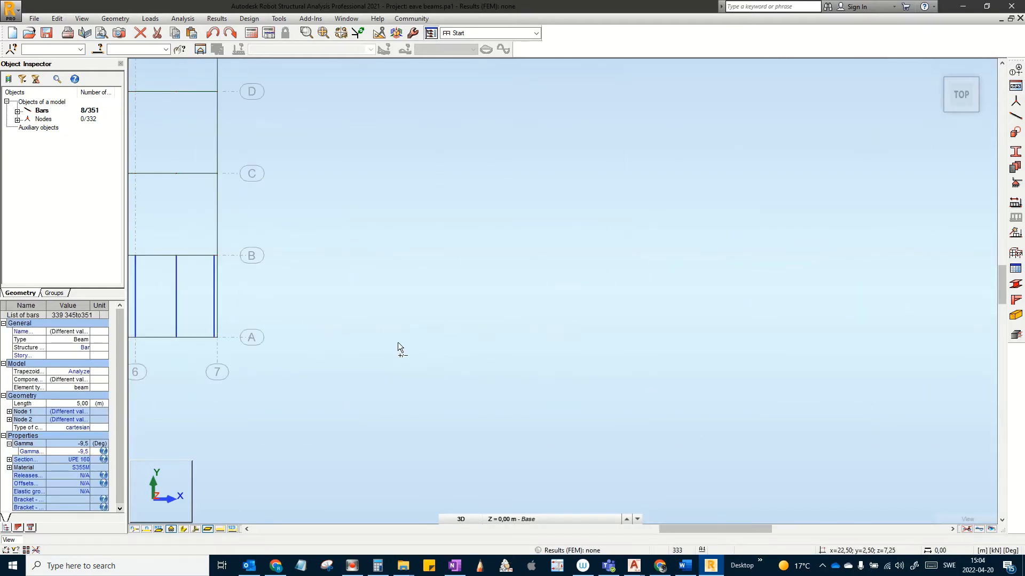
scroll(399, 344, "down", 1)
middle_click_drag(529, 351, 700, 360)
scroll(604, 352, "down", 2)
scroll(501, 349, "up", 1)
scroll(399, 345, "up", 4)
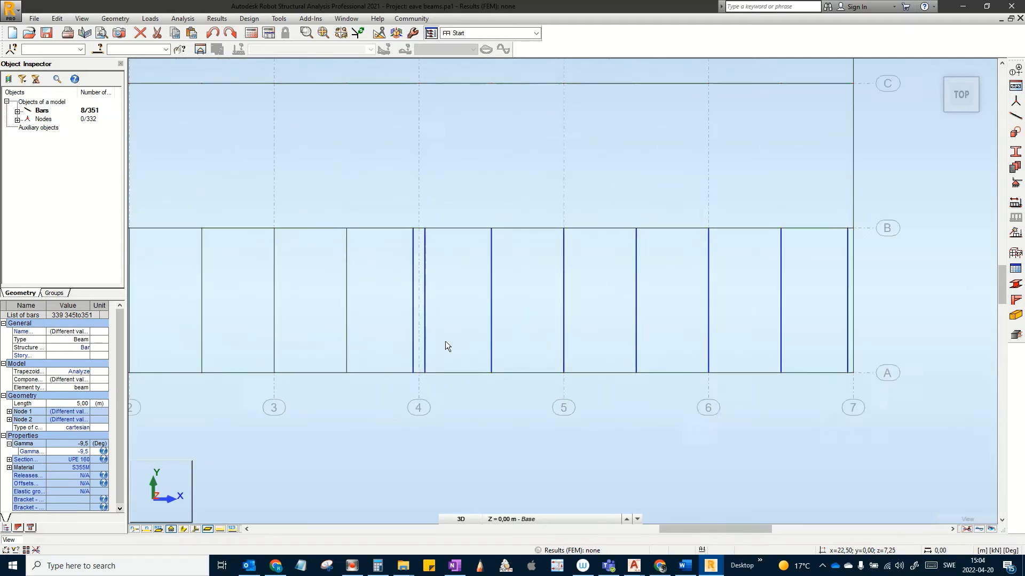
middle_click_drag(450, 341, 651, 345)
scroll(684, 338, "up", 2)
middle_click_drag(587, 354, 782, 350)
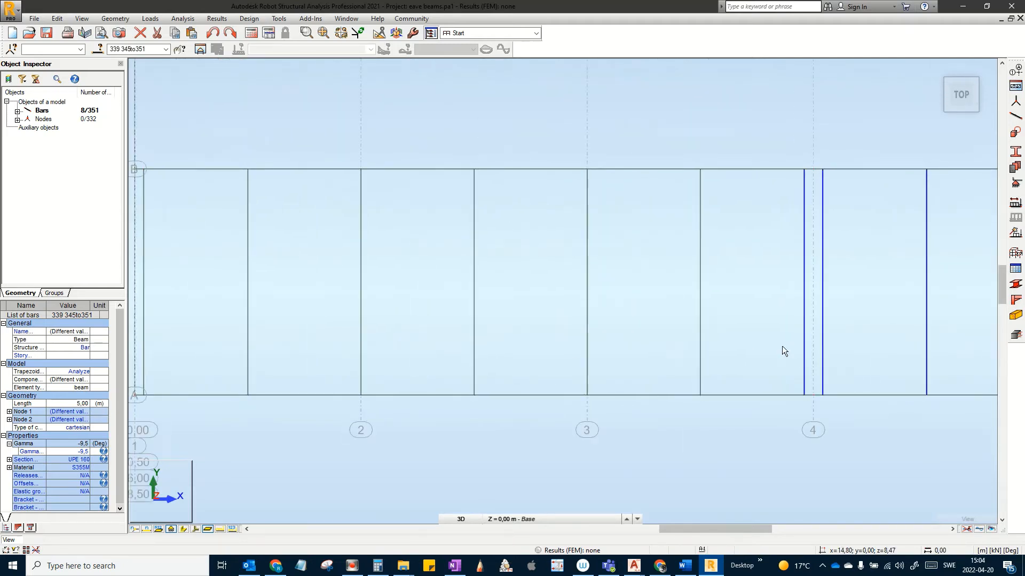
scroll(783, 350, "down", 1)
scroll(774, 354, "up", 1)
left_click_drag(754, 344, 228, 294, "ctrl")
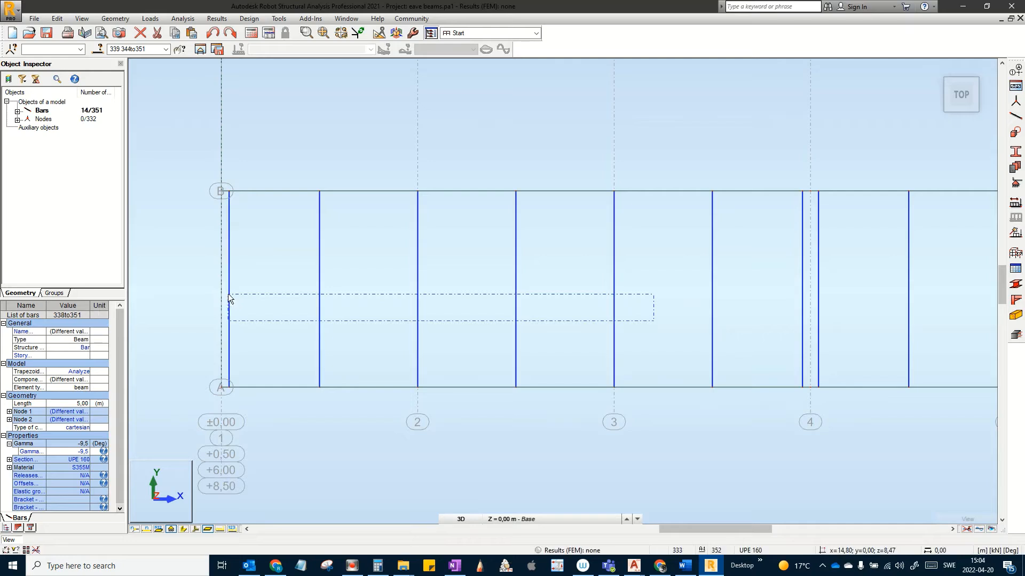
Step: Zoom out and return to the 3D overview of the hall
scroll(384, 262, "down", 2)
scroll(530, 239, "down", 1)
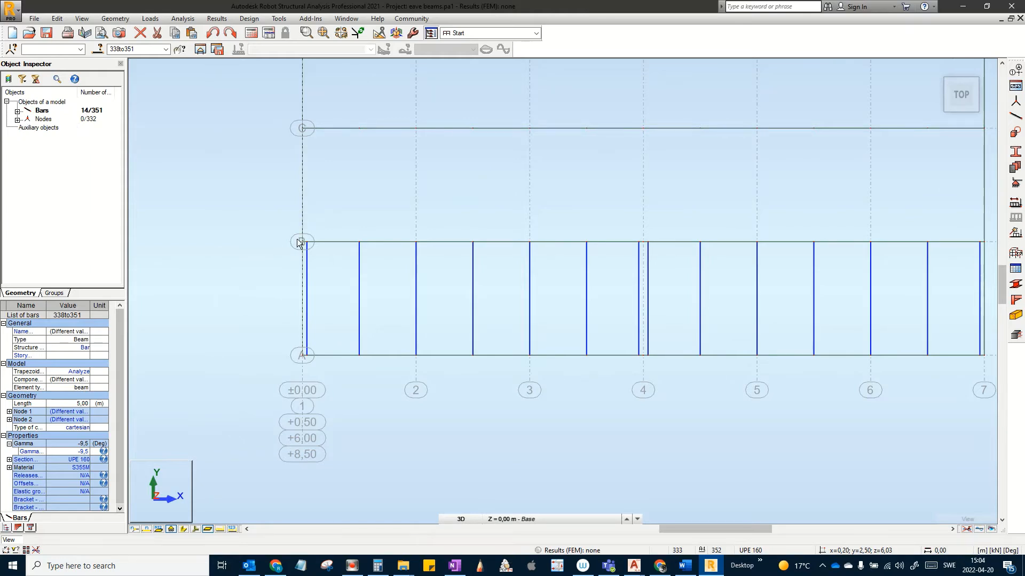
scroll(339, 337, "down", 1)
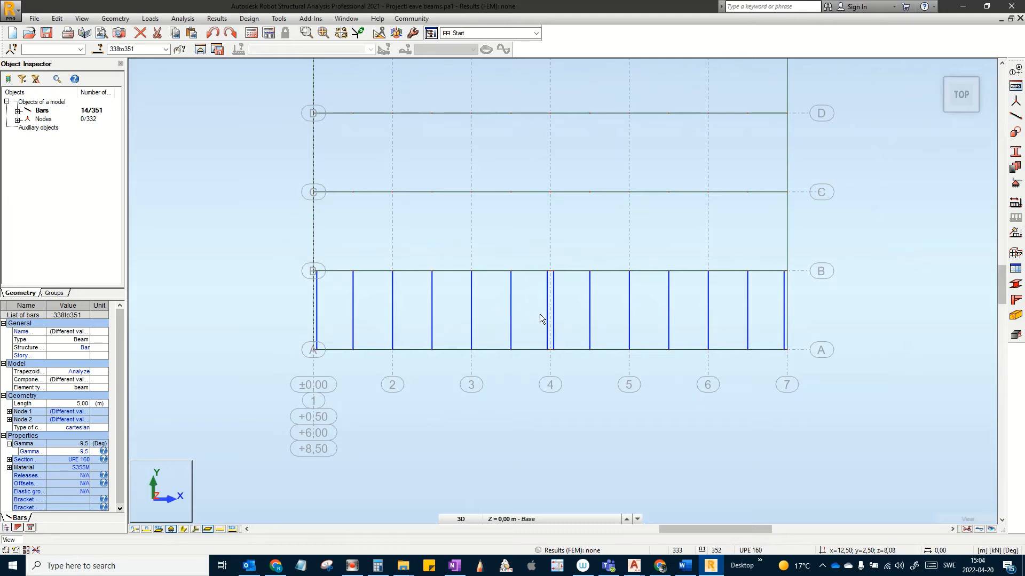
scroll(544, 331, "down", 1)
middle_click_drag(547, 347, 487, 396)
scroll(502, 322, "down", 1)
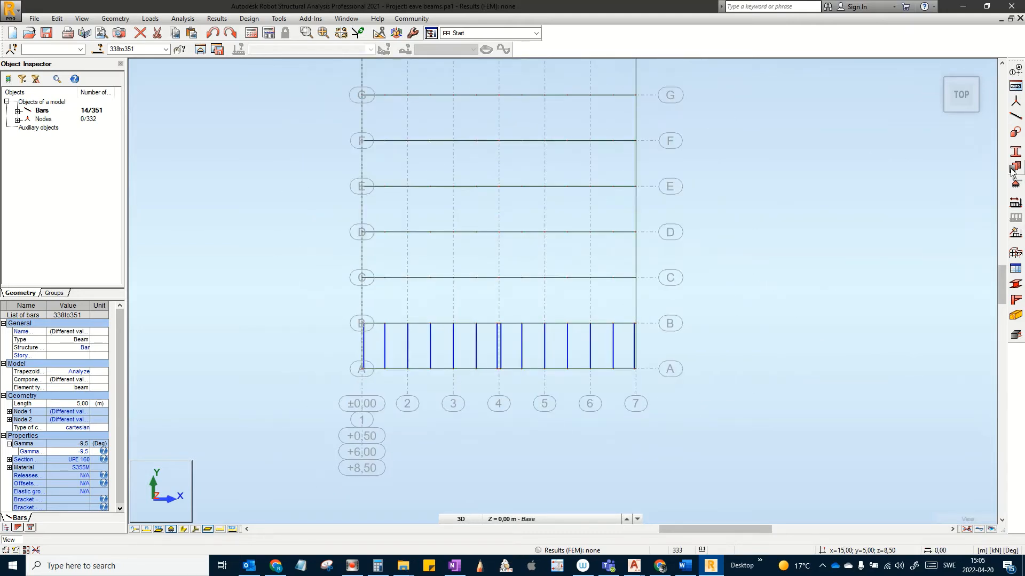
left_click(935, 68)
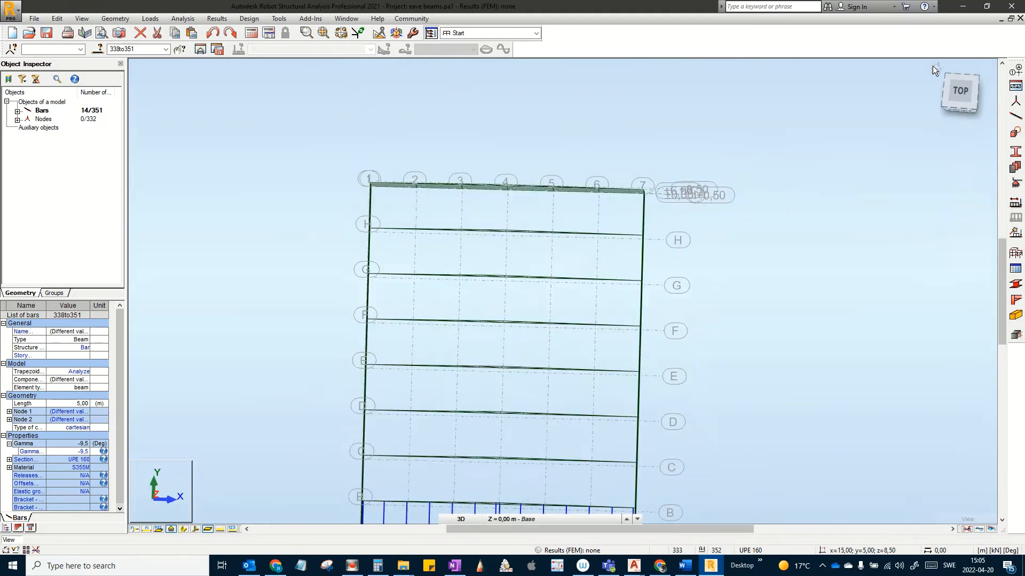
middle_click_drag(585, 327, 473, 339)
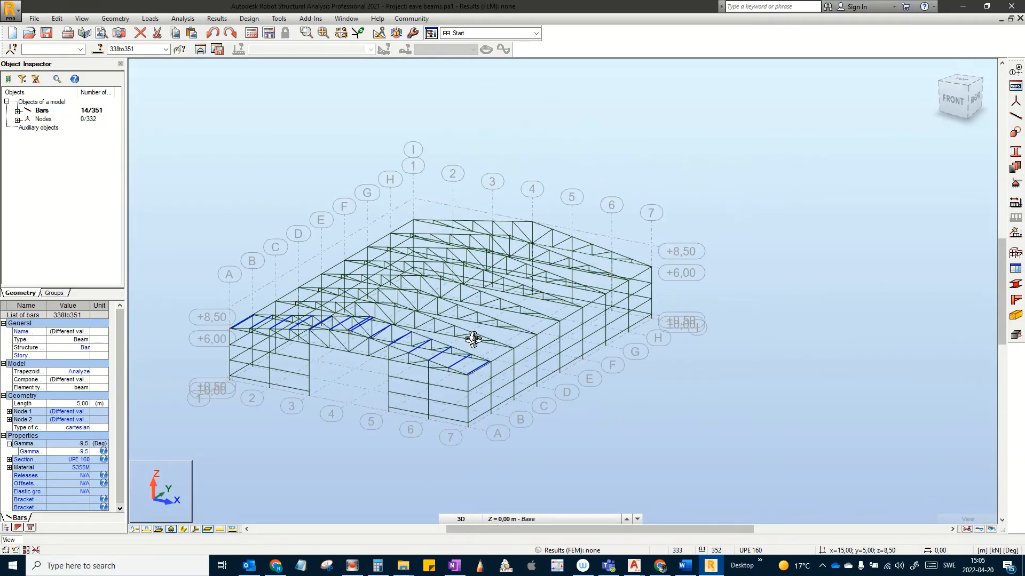
Step: Copy the 14 purlins 7 times with a 0;5;0 vector picked from node B to node C
left_click(57, 19)
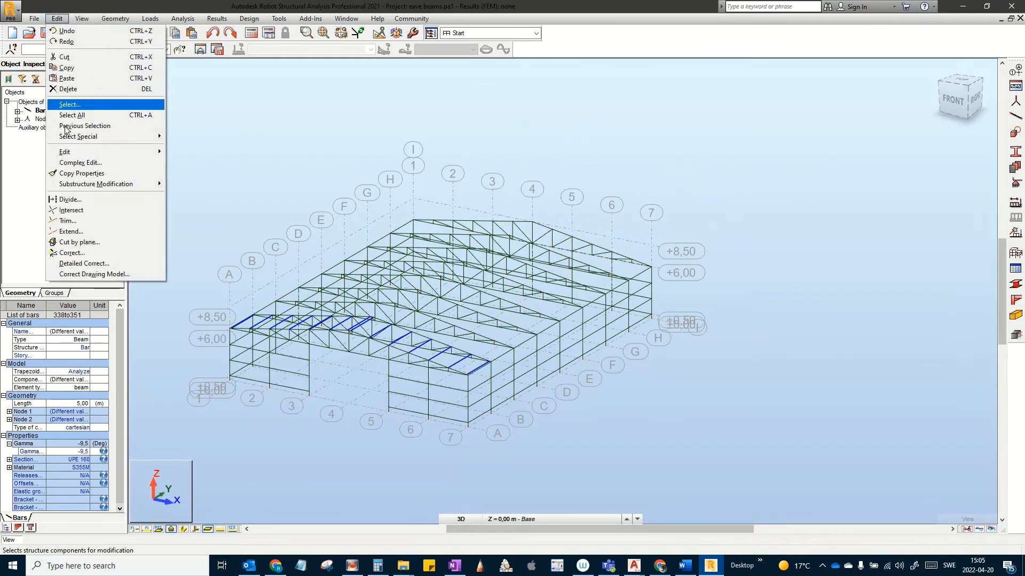
mouse_move(80, 158)
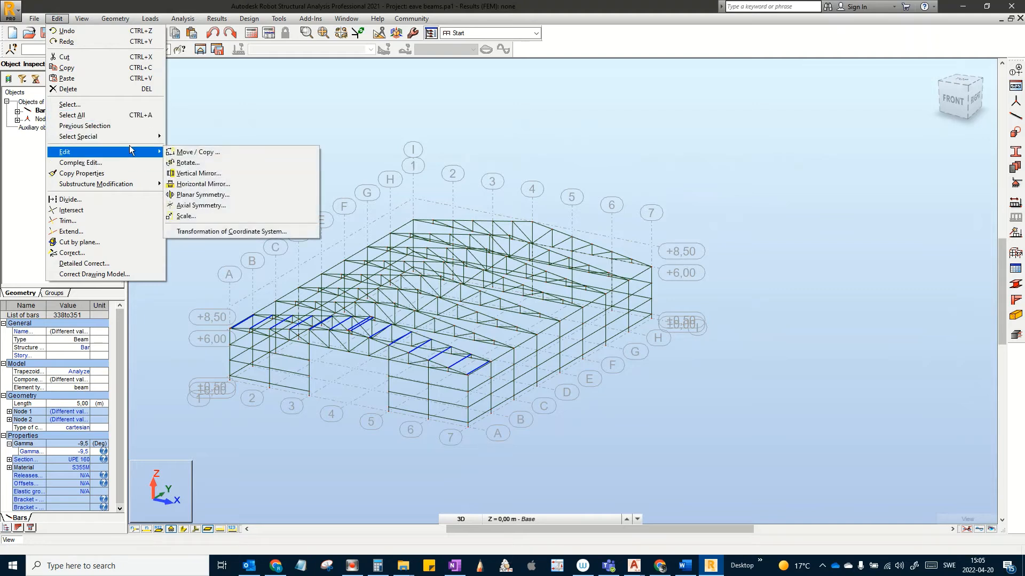
left_click(195, 152)
double_click(645, 178)
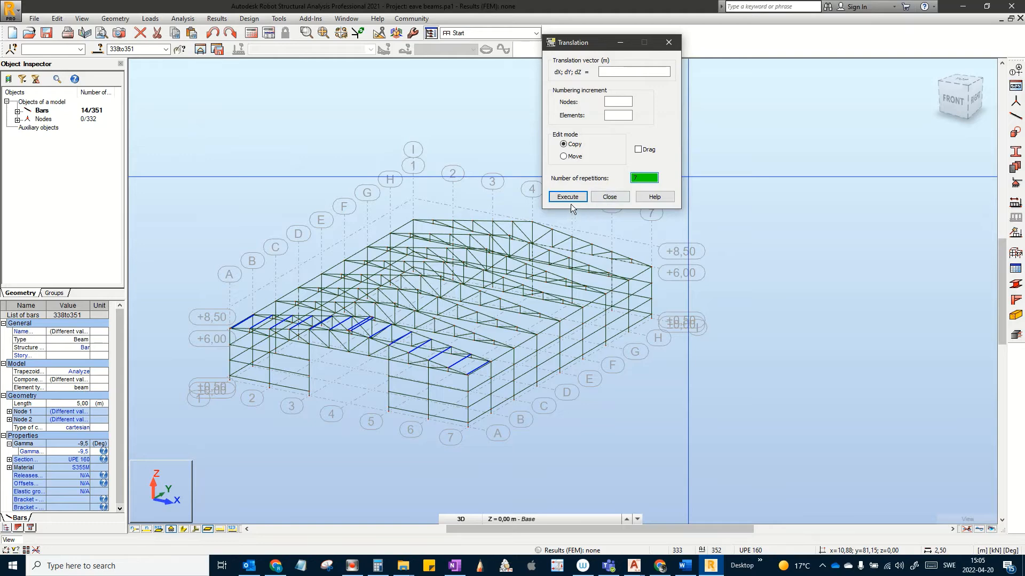
scroll(481, 417, "up", 5)
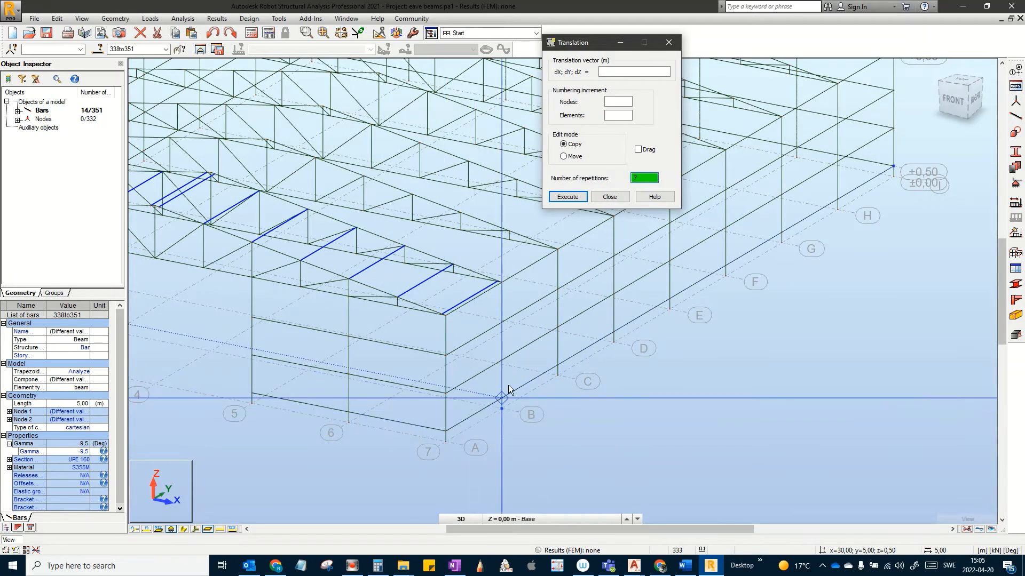
left_click(496, 415)
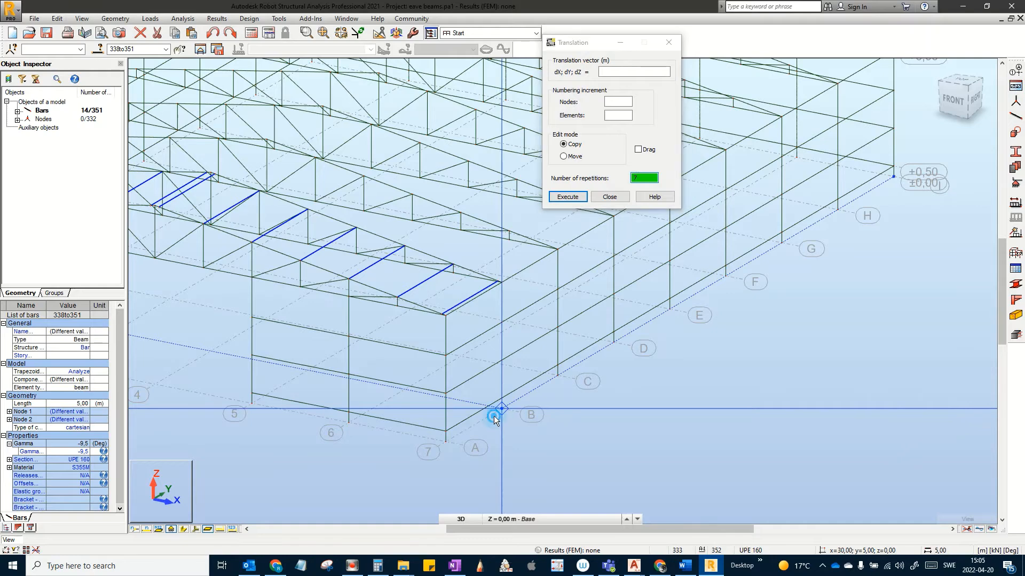
left_click(557, 375)
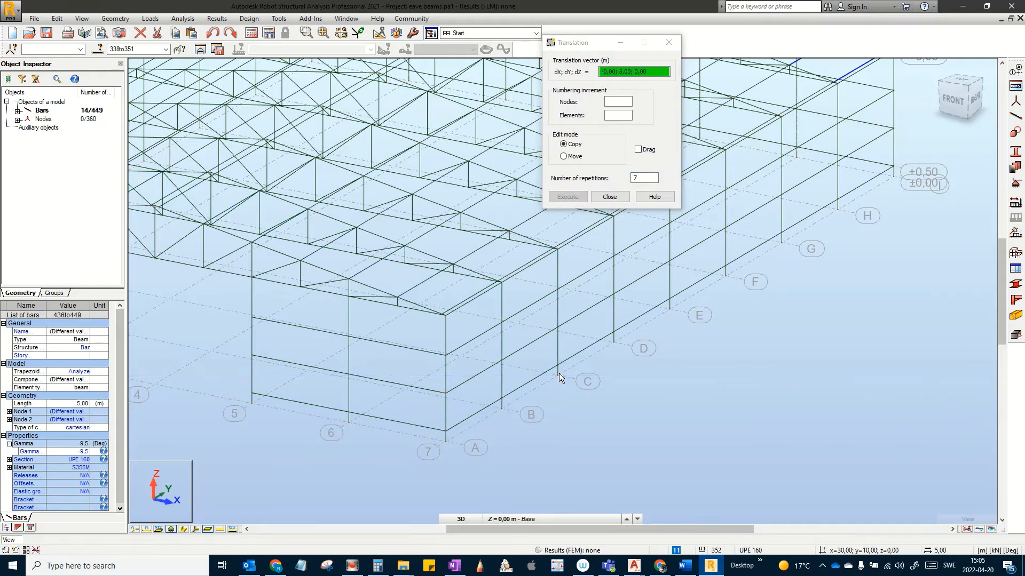
left_click(610, 197)
Step: Clear the purlin selection and recentre the view on the full 449-bar hall
scroll(619, 206, "down", 5)
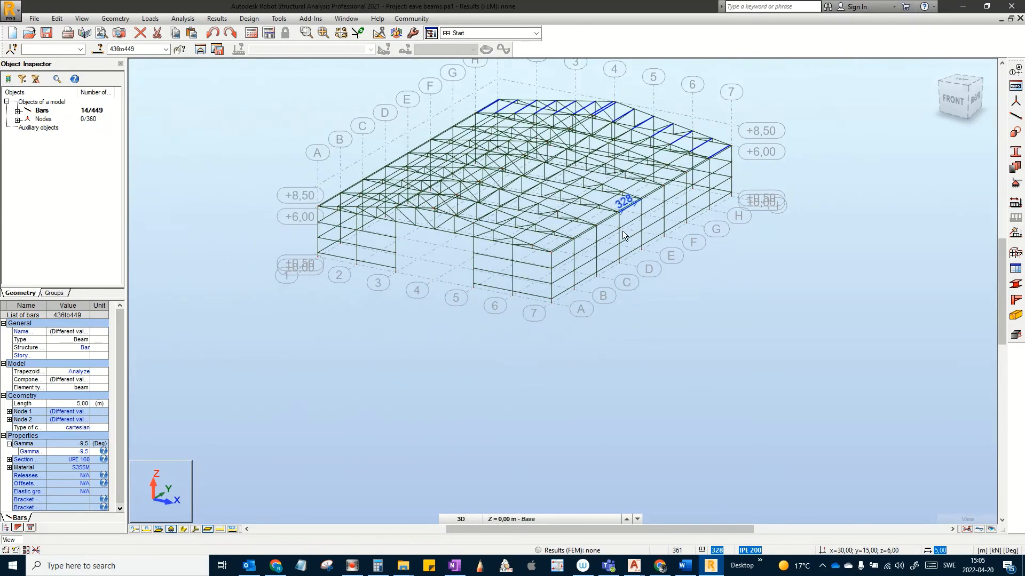
scroll(622, 231, "down", 1)
middle_click_drag(605, 240, 617, 328)
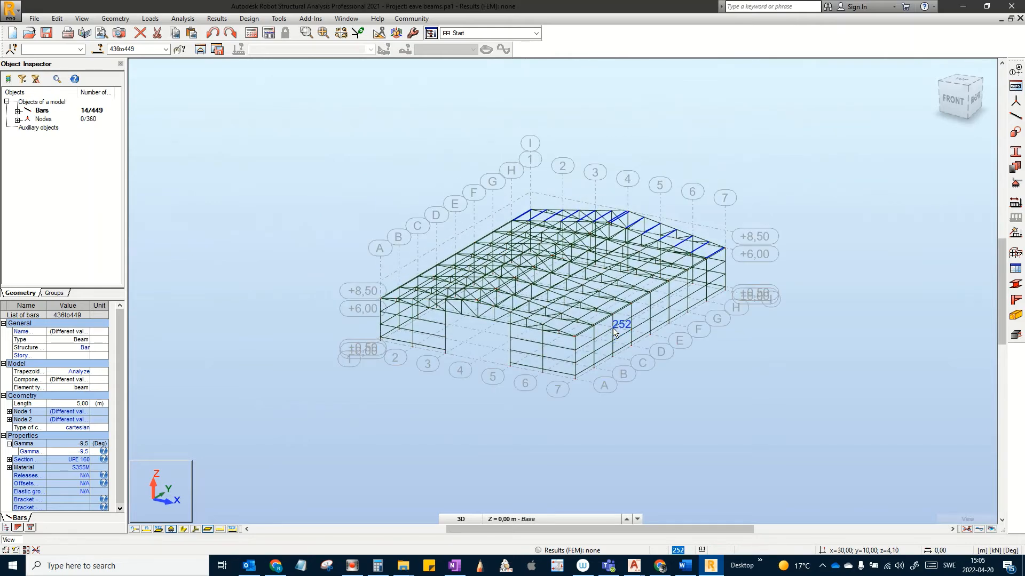
key("Escape")
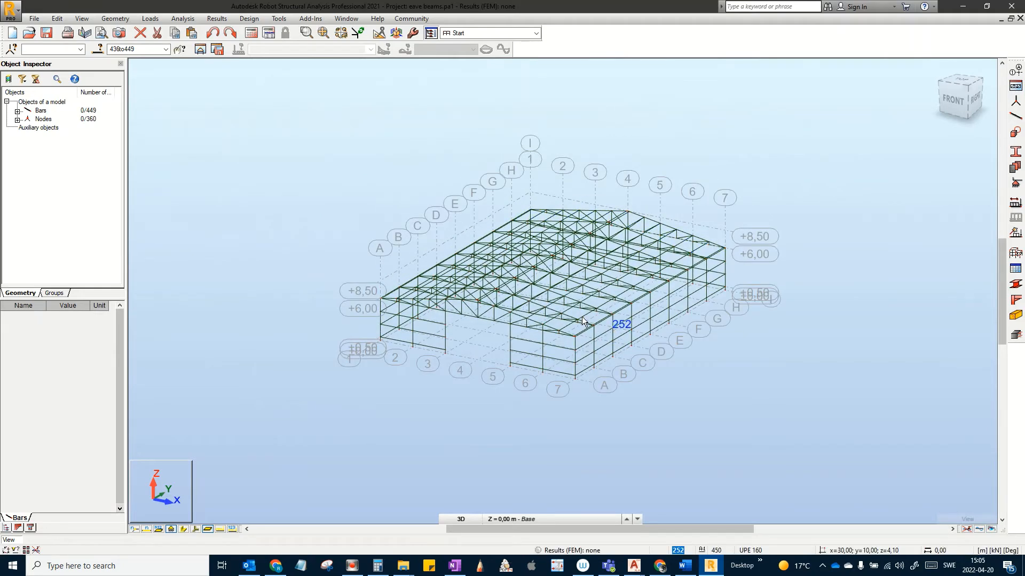
scroll(583, 321, "up", 4)
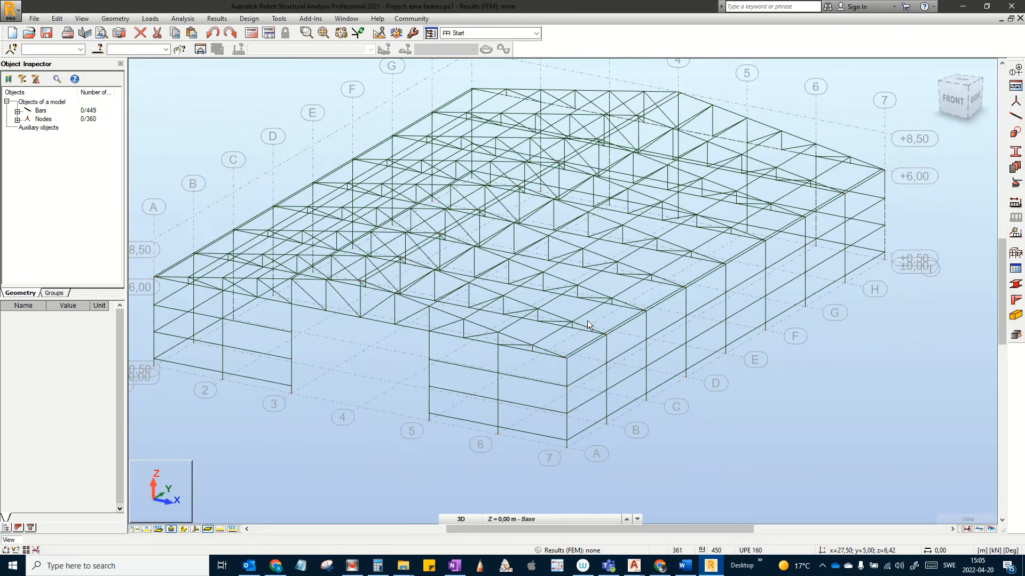
scroll(592, 329, "down", 3)
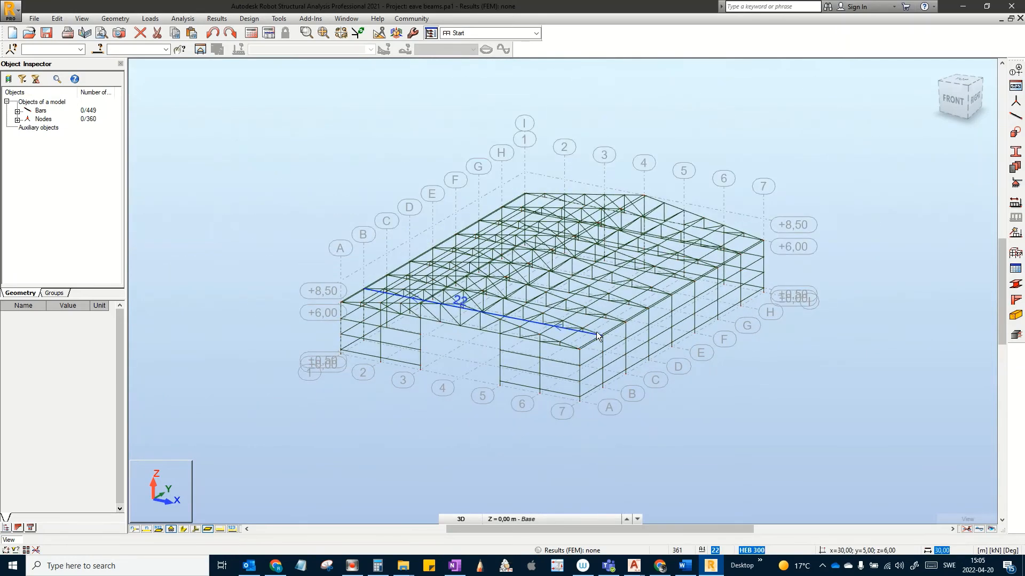
middle_click_drag(605, 315, 622, 278)
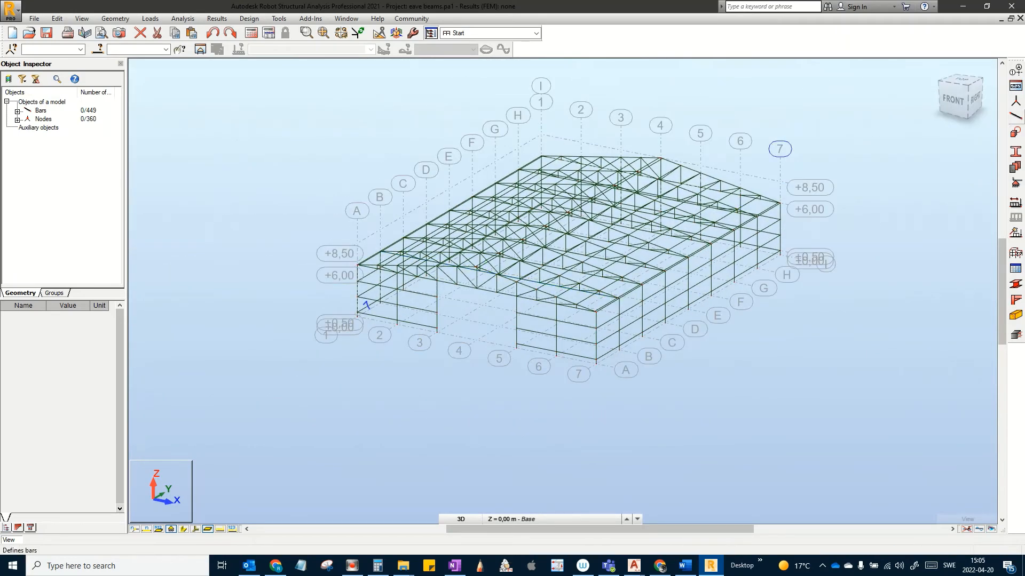
Step: Switch to the top view and frame the roof grid with zoom and pan
left_click(961, 81)
middle_click_drag(824, 226, 736, 290)
scroll(790, 324, "down", 2)
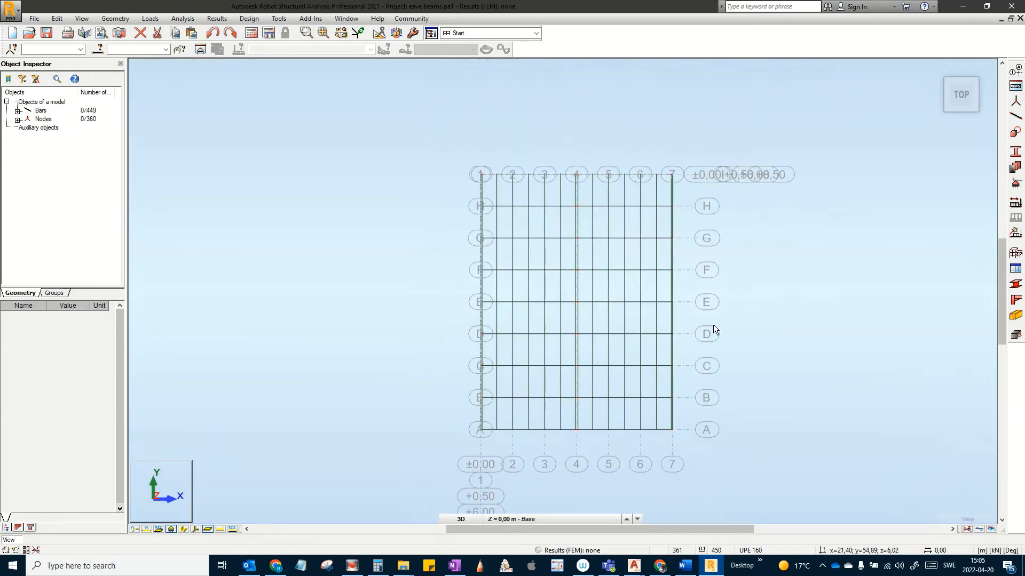
scroll(705, 312, "up", 2)
middle_click_drag(655, 241, 654, 285)
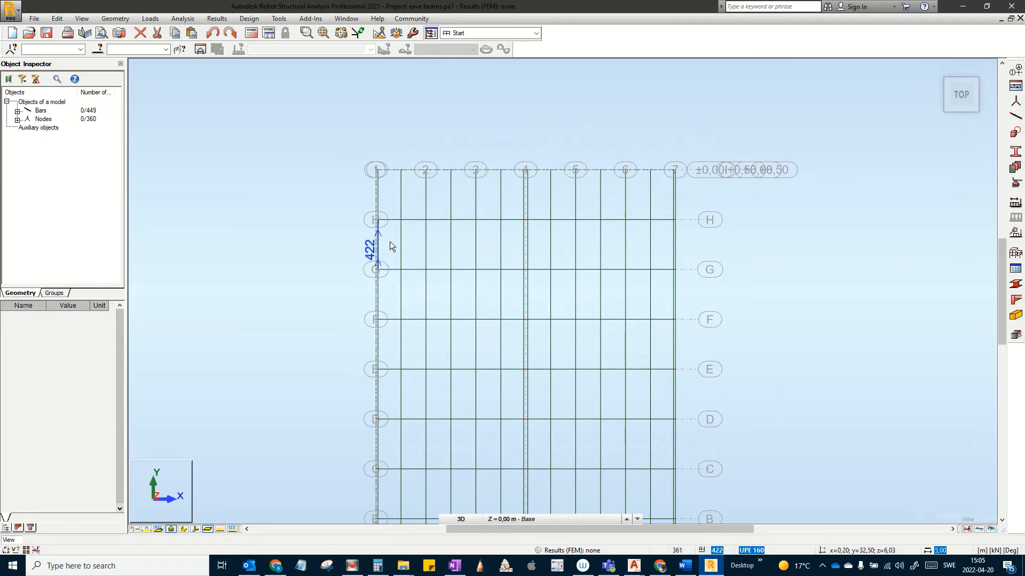
middle_click_drag(390, 241, 413, 223)
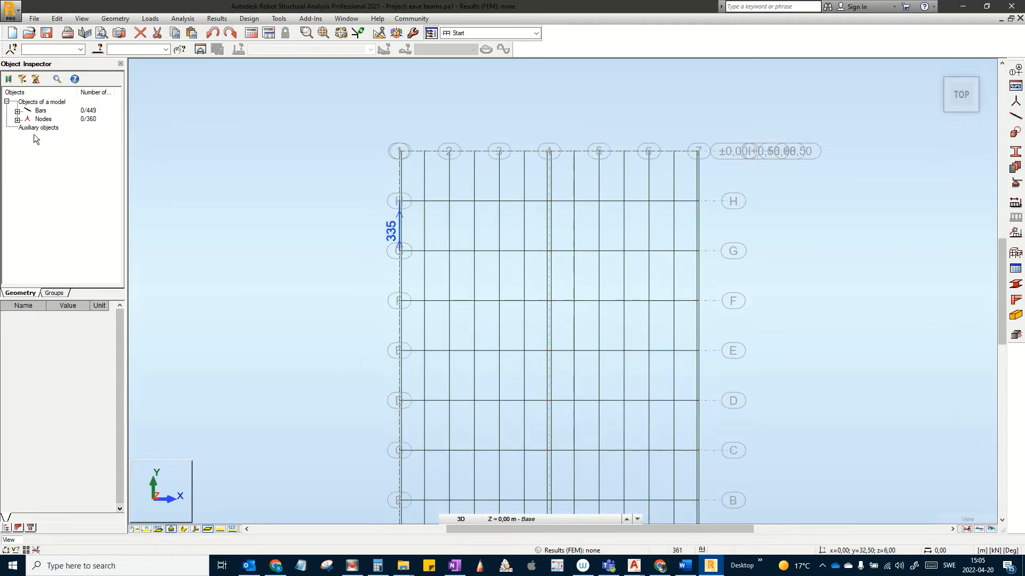
Step: Crossing-select the end-bay purlins, bars 436–449, and show their bar properties
left_click(55, 293)
scroll(522, 172, "up", 5)
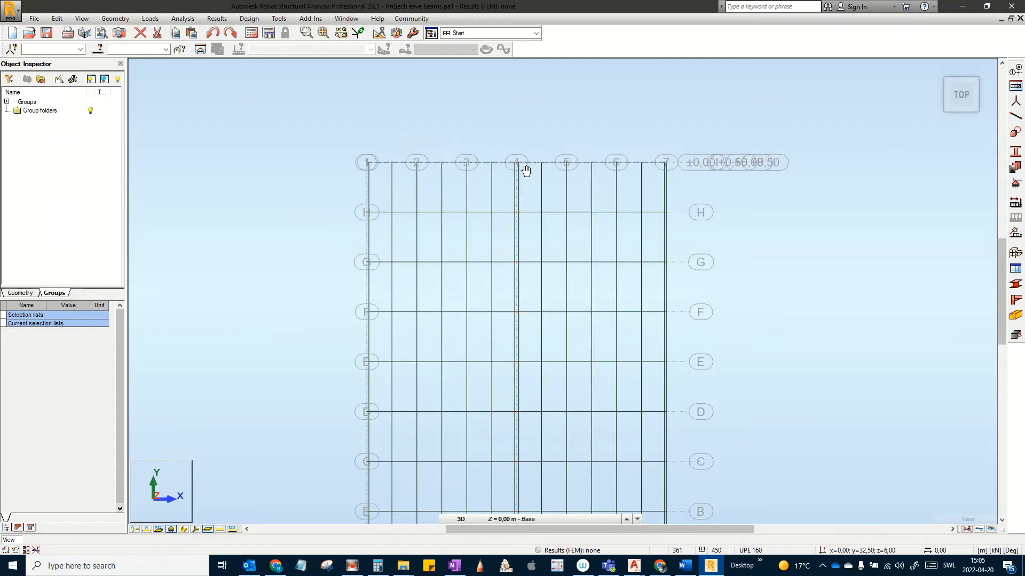
middle_click_drag(682, 193, 806, 244)
scroll(838, 222, "down", 1)
scroll(819, 230, "up", 1)
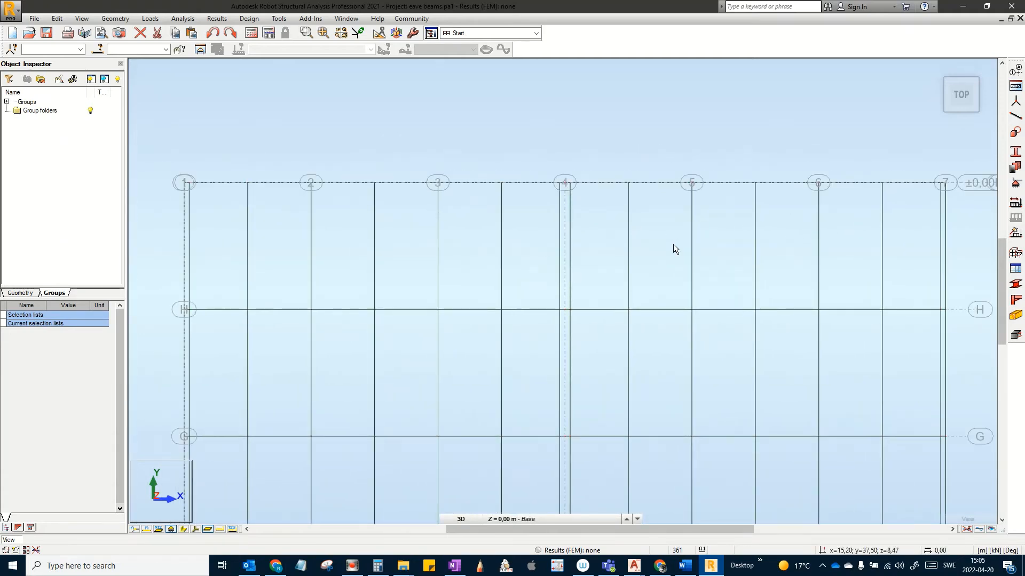
middle_click_drag(673, 245, 659, 256)
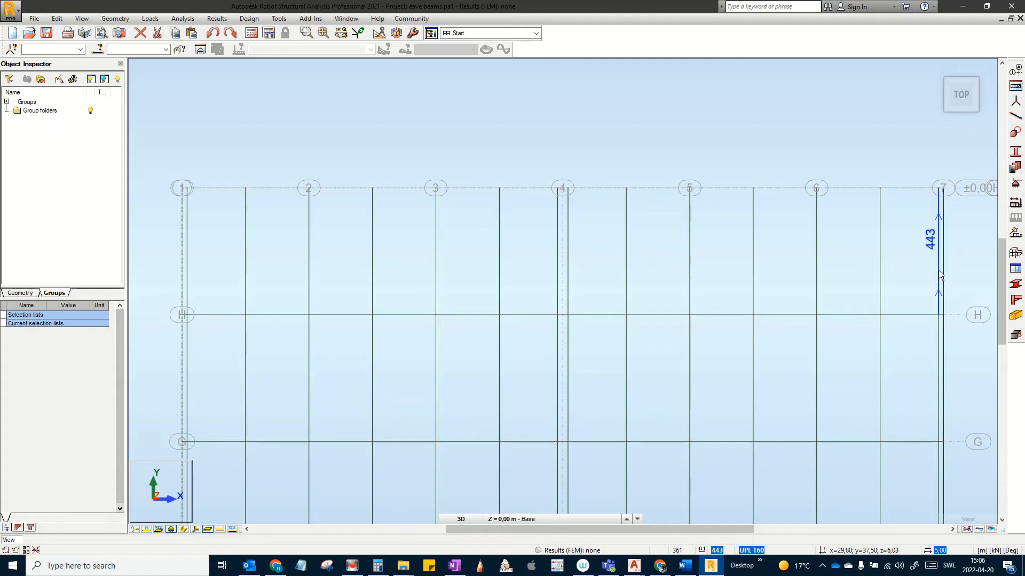
left_click_drag(940, 271, 184, 252)
scroll(493, 247, "down", 3)
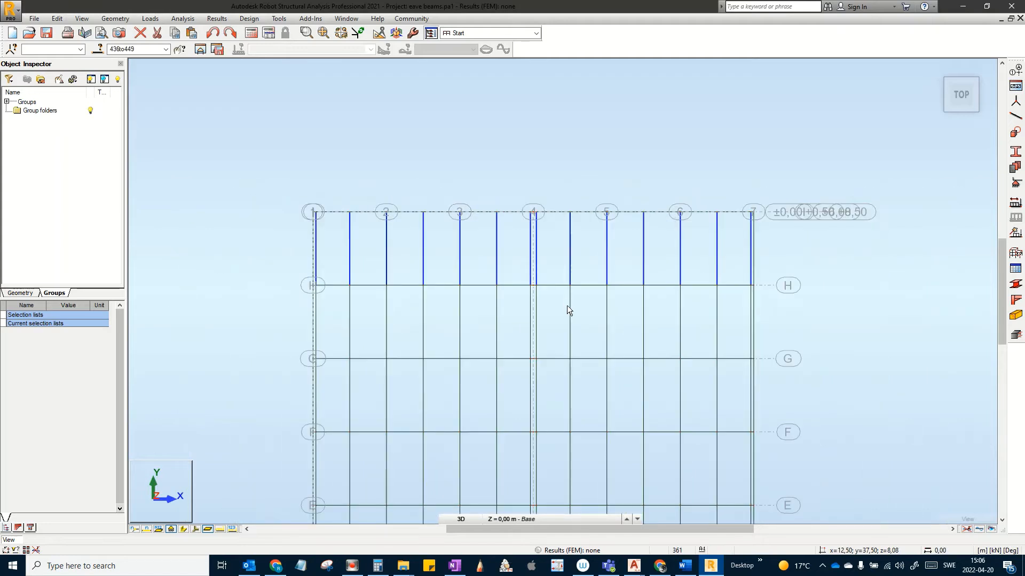
middle_click_drag(551, 271, 546, 223)
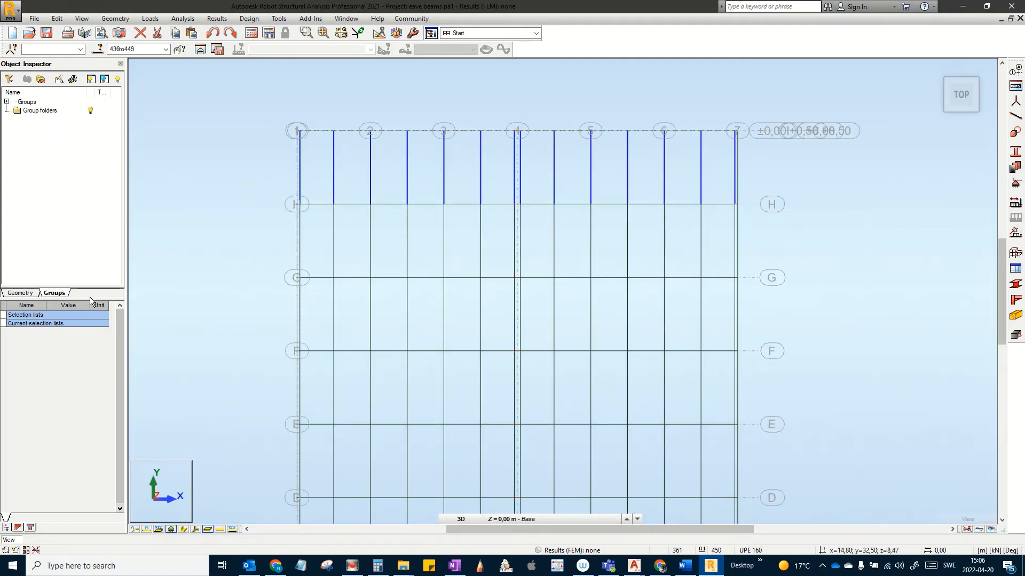
left_click(20, 293)
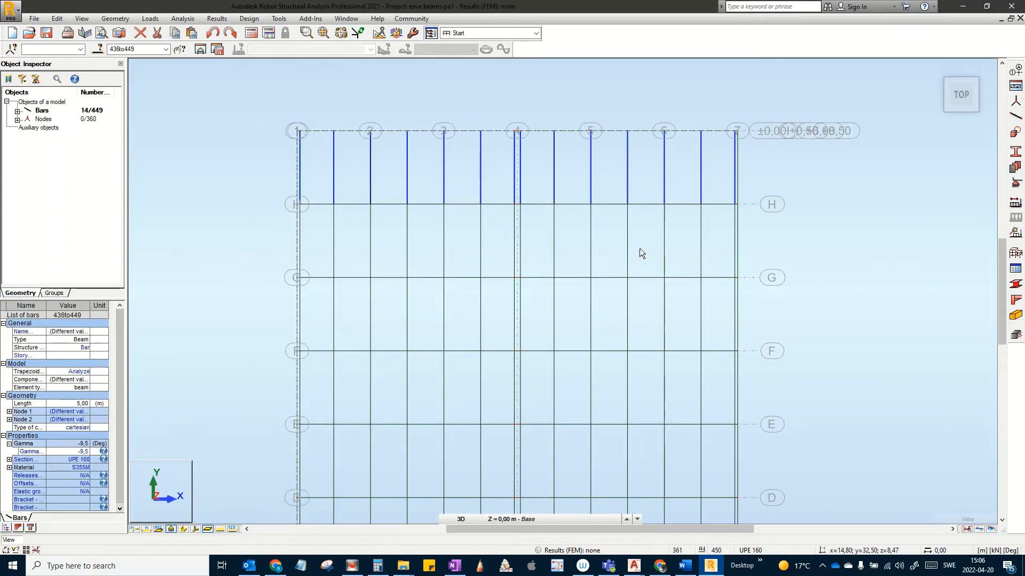
Step: Add the purlins of the next two bays below the end bay to the selection
scroll(726, 243, "up", 3)
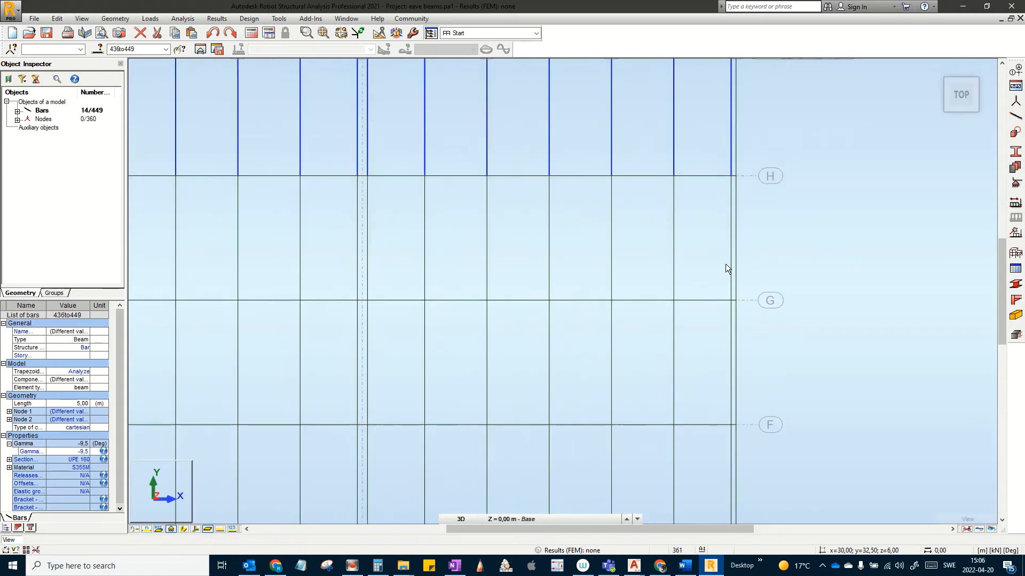
middle_click_drag(732, 271, 942, 266)
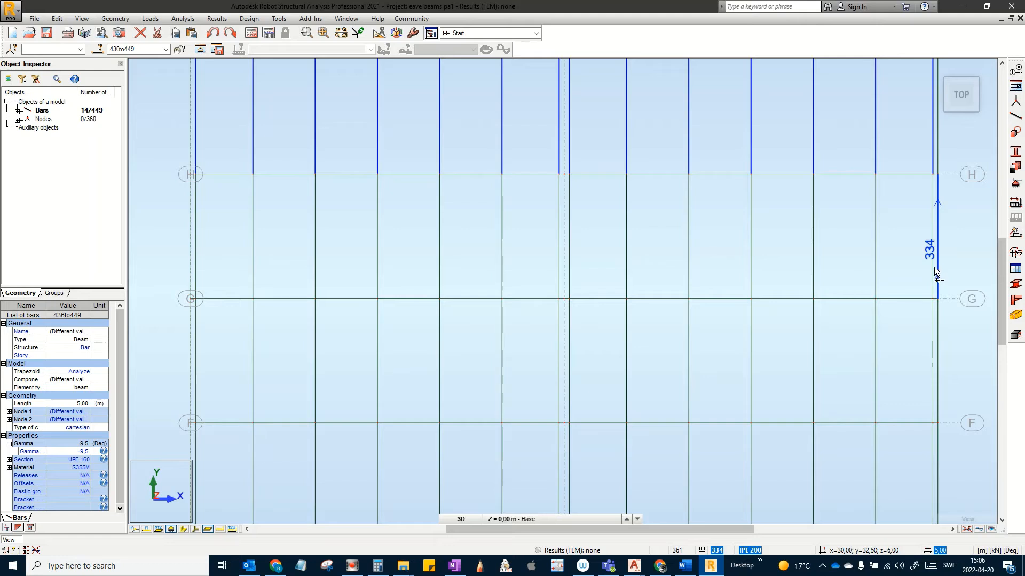
left_click_drag(933, 264, 194, 243)
scroll(680, 296, "down", 2)
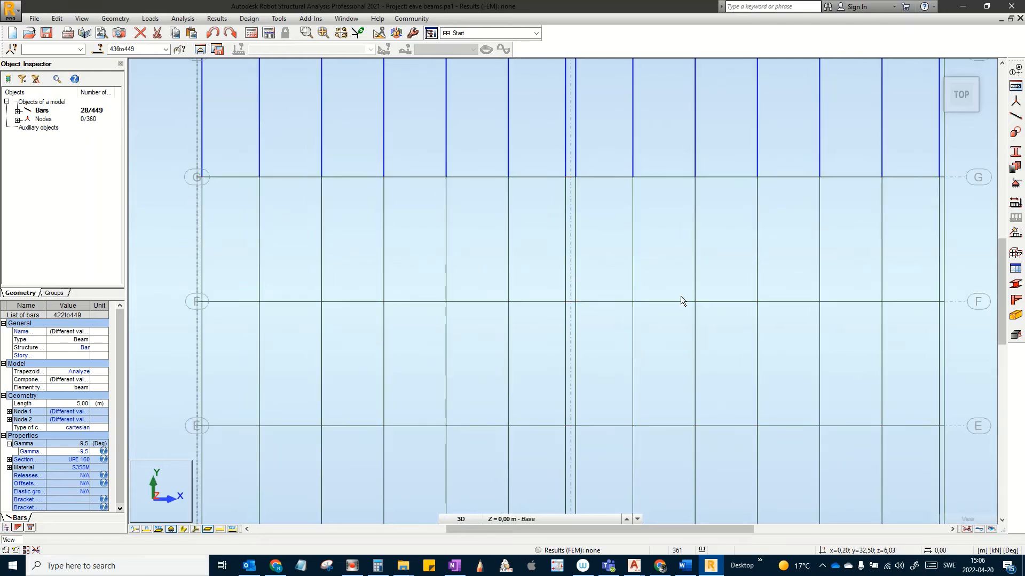
scroll(854, 270, "up", 2)
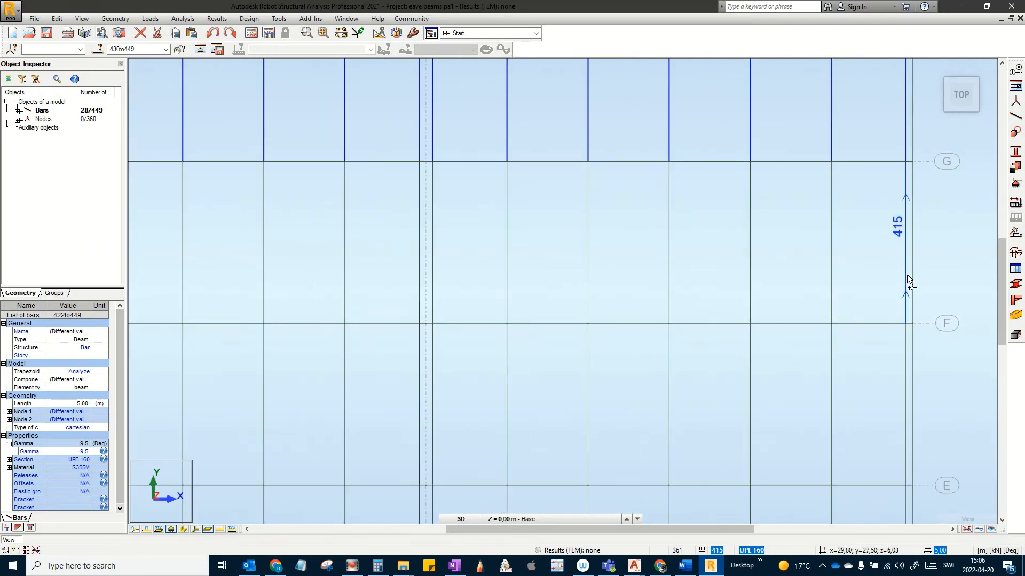
left_click_drag(908, 275, 286, 246)
left_click_drag(216, 246, 215, 246, "ctrl")
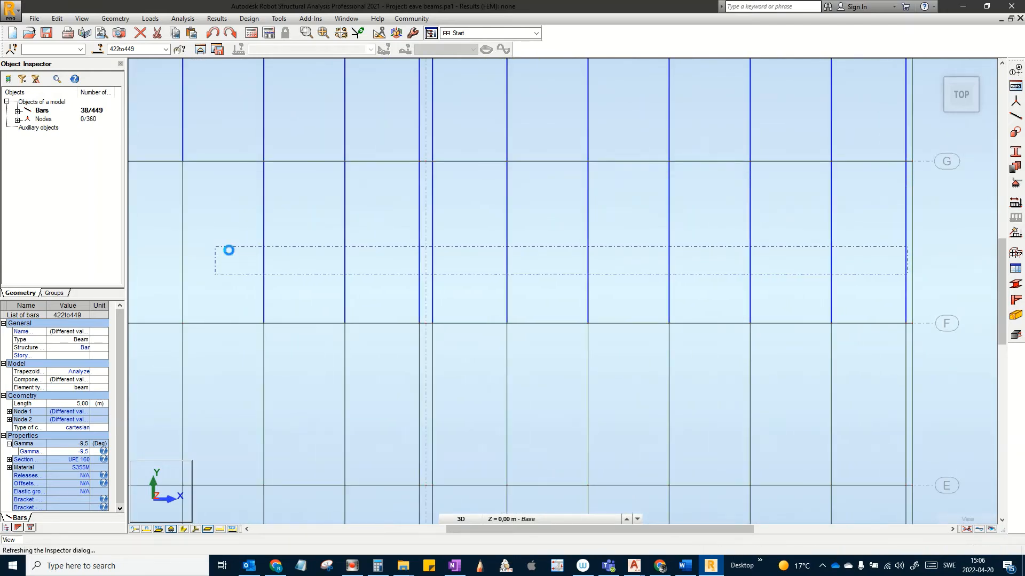
middle_click_drag(215, 244, 445, 253)
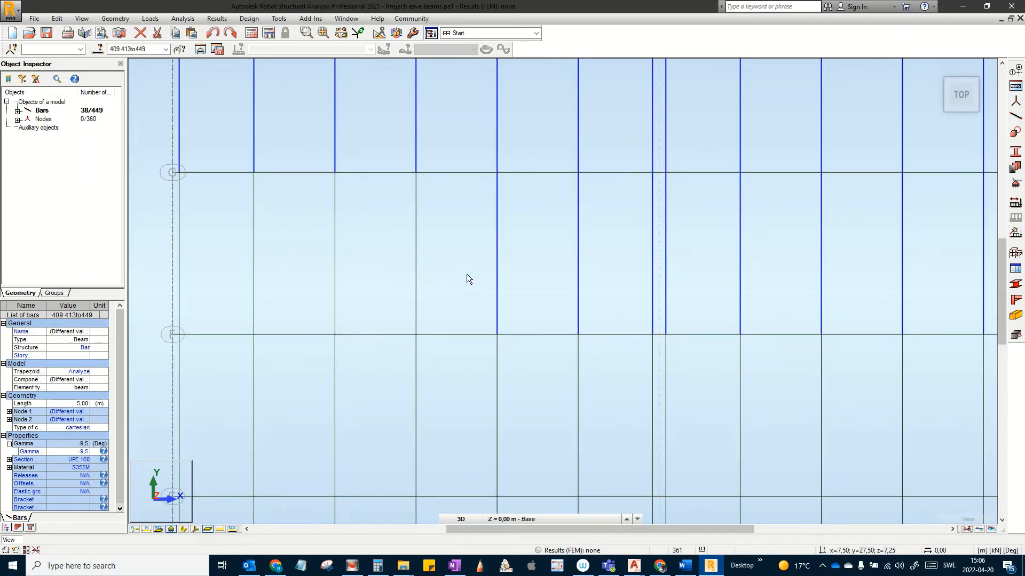
left_click_drag(449, 275, 308, 231, "ctrl")
left_click_drag(180, 257, 178, 258, "ctrl")
Step: Add the purlins between rows F and E to the selection
scroll(579, 306, "down", 2)
middle_click_drag(581, 347, 587, 248)
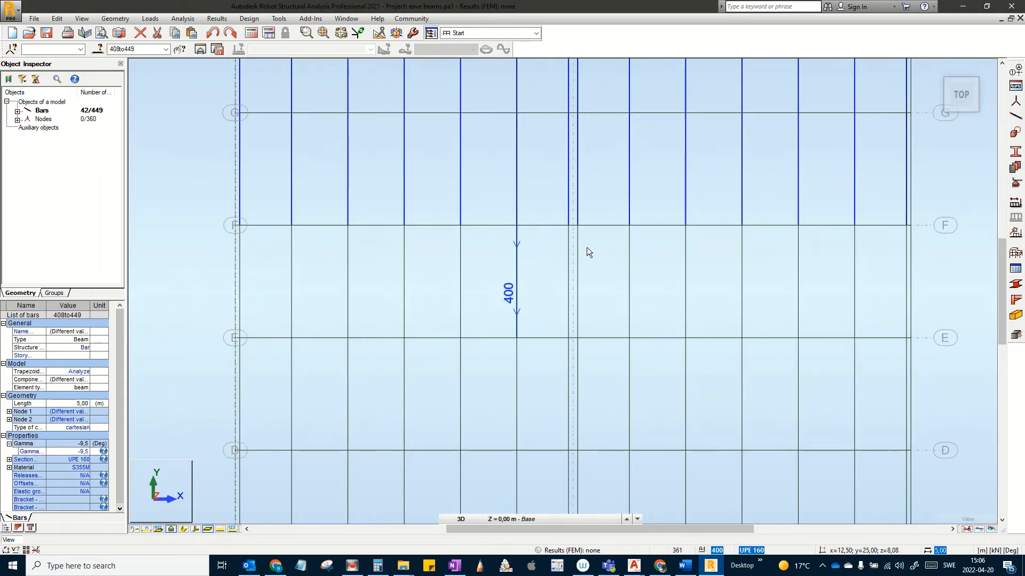
middle_click_drag(651, 295, 601, 243)
middle_click_drag(720, 268, 766, 264)
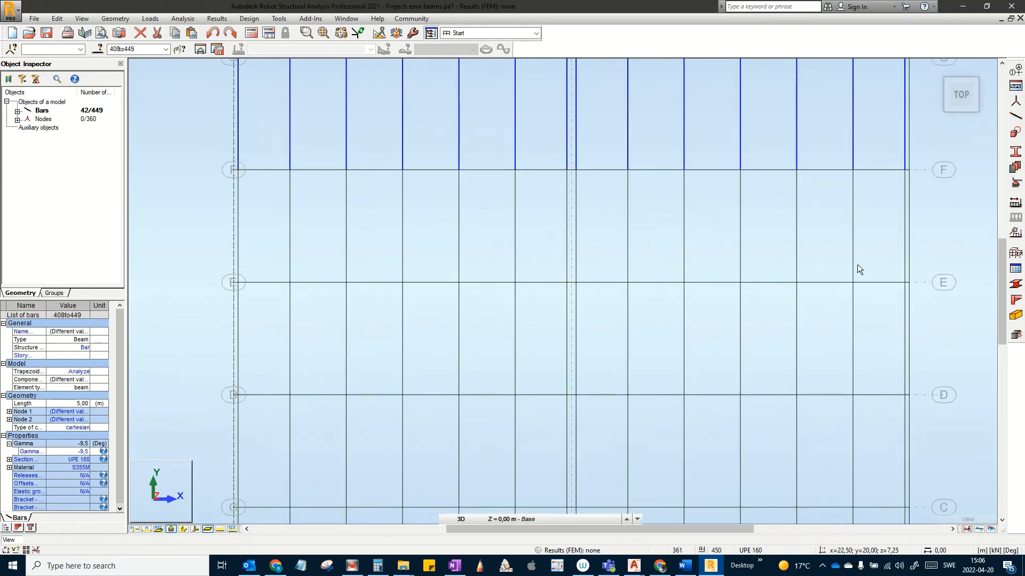
scroll(876, 257, "up", 1)
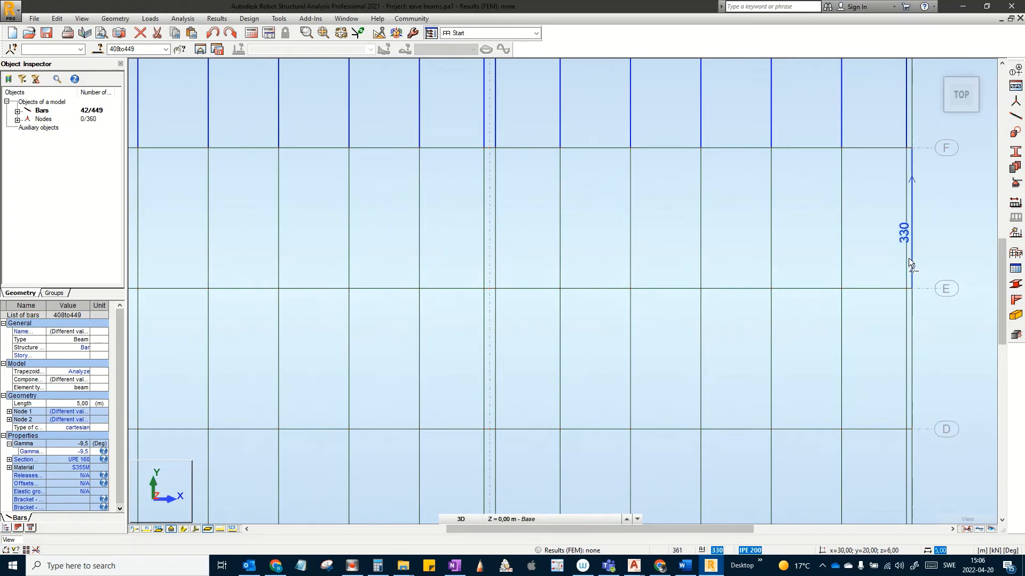
left_click_drag(906, 260, 213, 251)
middle_click_drag(436, 257, 483, 252)
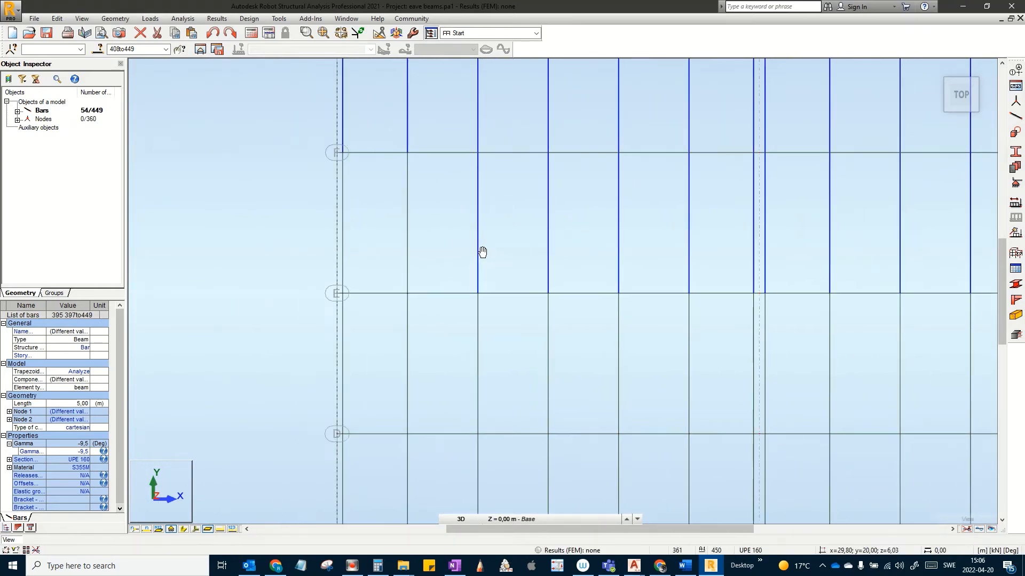
left_click_drag(426, 266, 342, 247, "ctrl")
Step: Add the purlins between rows E and D, reaching 70 selected bars (380–449)
scroll(530, 310, "down", 2)
middle_click_drag(575, 320, 497, 270)
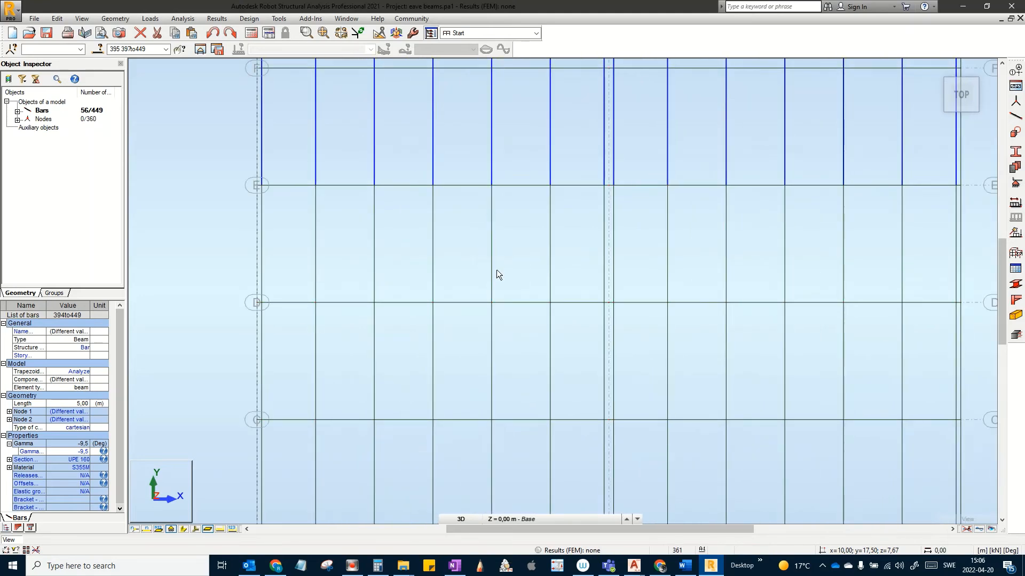
scroll(497, 270, "down", 2)
scroll(826, 263, "up", 3)
middle_click_drag(766, 290, 820, 320)
scroll(823, 232, "down", 2)
scroll(832, 289, "up", 2)
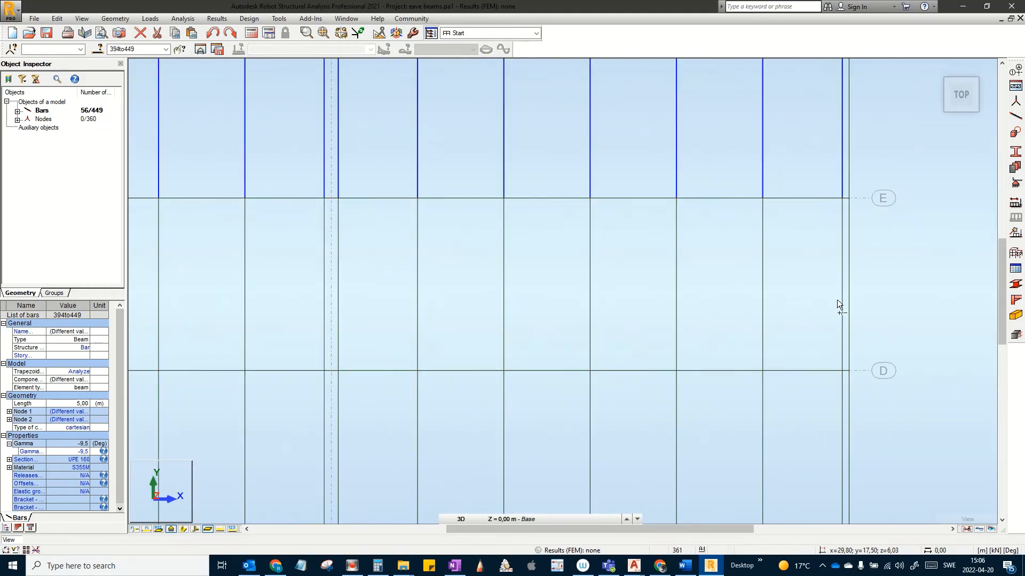
left_click_drag(842, 298, 427, 284)
mouse_move(184, 283)
left_mouse_down()
mouse_move(151, 279)
mouse_move(171, 285)
left_mouse_up()
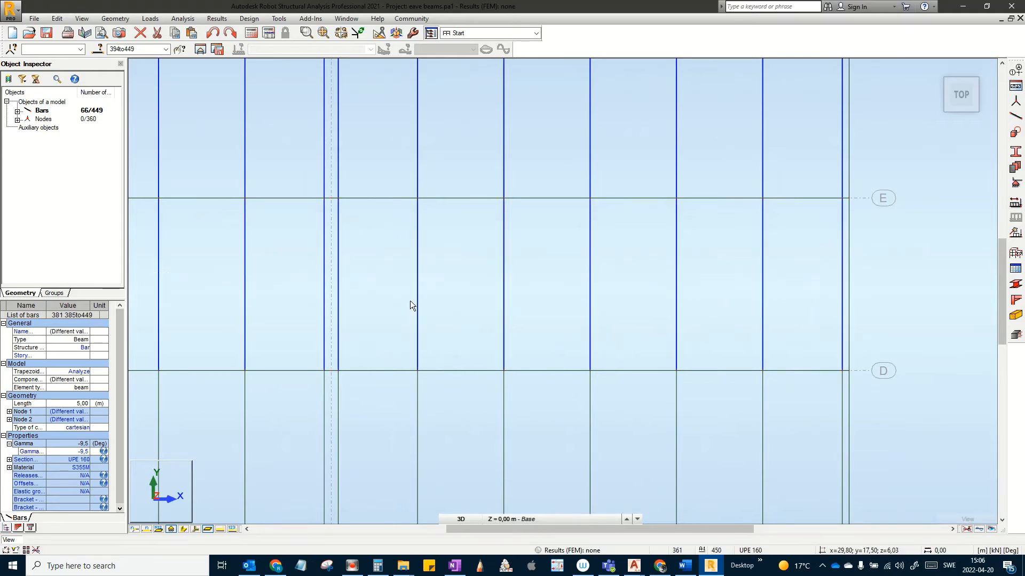
middle_click_drag(218, 290, 848, 315)
left_click_drag(738, 335, 654, 302, "ctrl")
left_click_drag(454, 312, 442, 309, "ctrl")
scroll(721, 375, "down", 2)
middle_click_drag(711, 404, 579, 233)
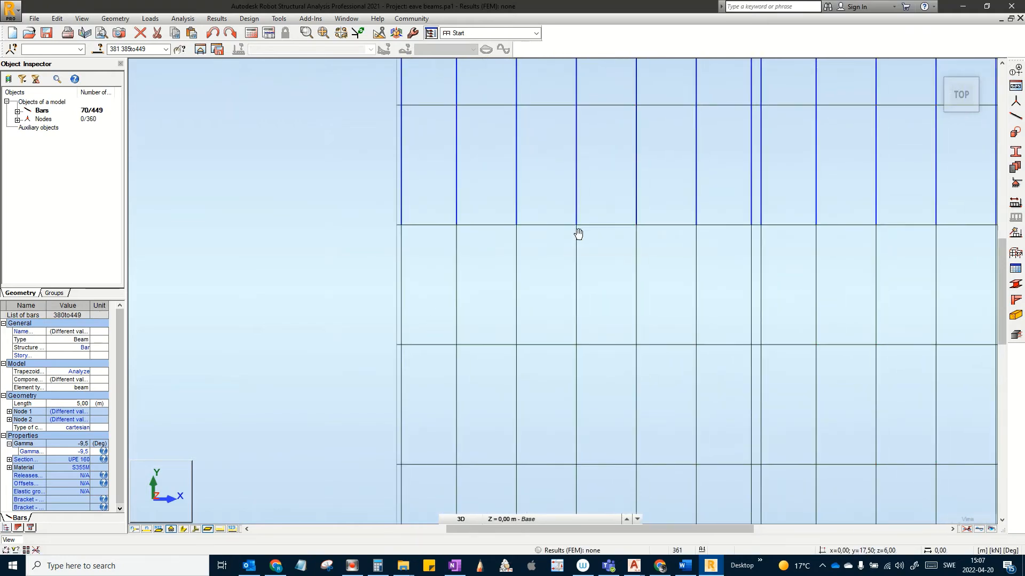
Step: Add the purlins between rows D and C to the selection
middle_click_drag(697, 355, 490, 318)
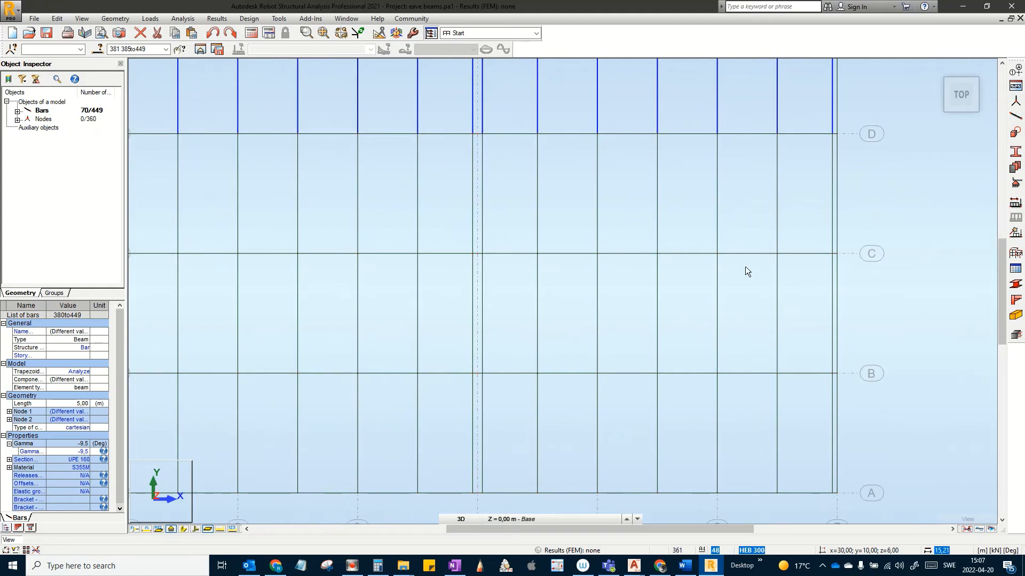
scroll(822, 203, "up", 2)
left_click_drag(851, 201, 192, 178)
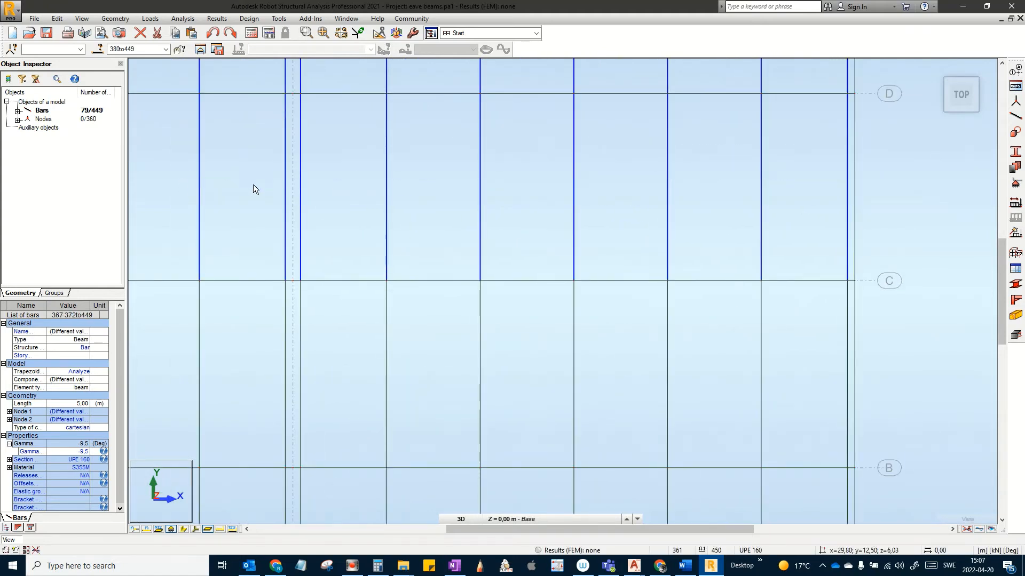
middle_click_drag(253, 184, 555, 199)
middle_click_drag(549, 238, 666, 248)
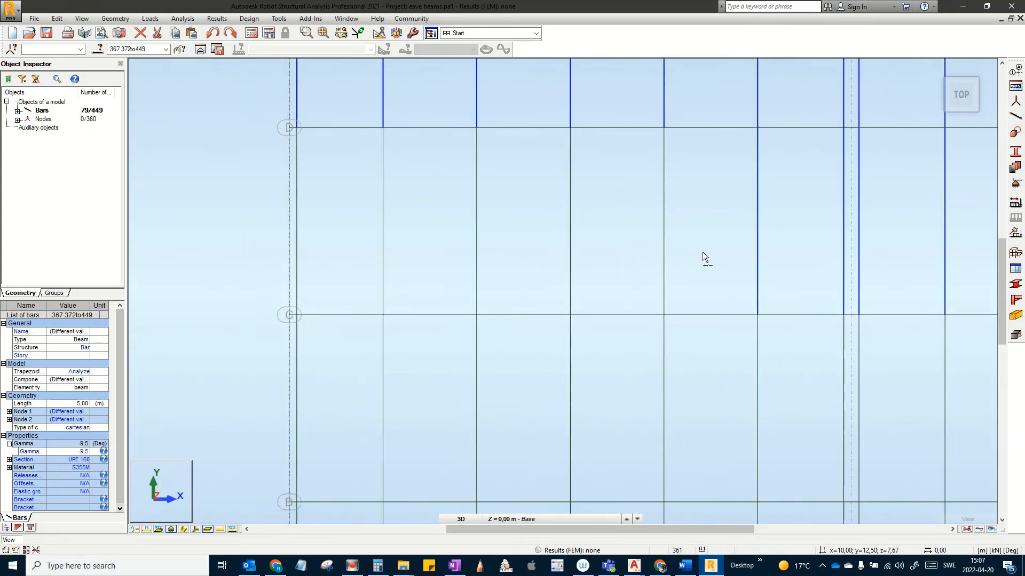
left_click_drag(703, 252, 293, 231)
Step: Add the purlins between rows C and B to the selection
scroll(620, 338, "down", 5)
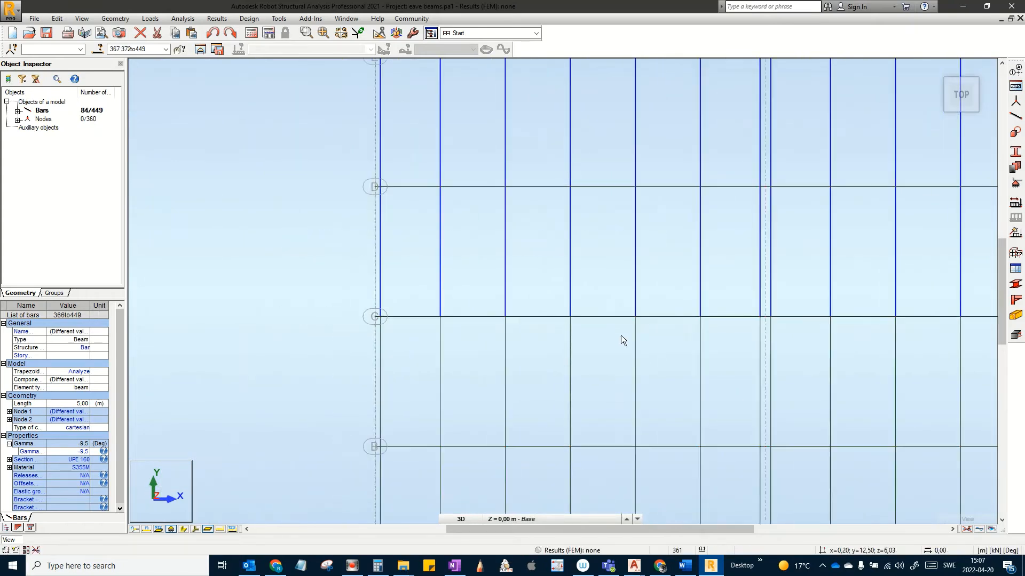
scroll(879, 328, "up", 5)
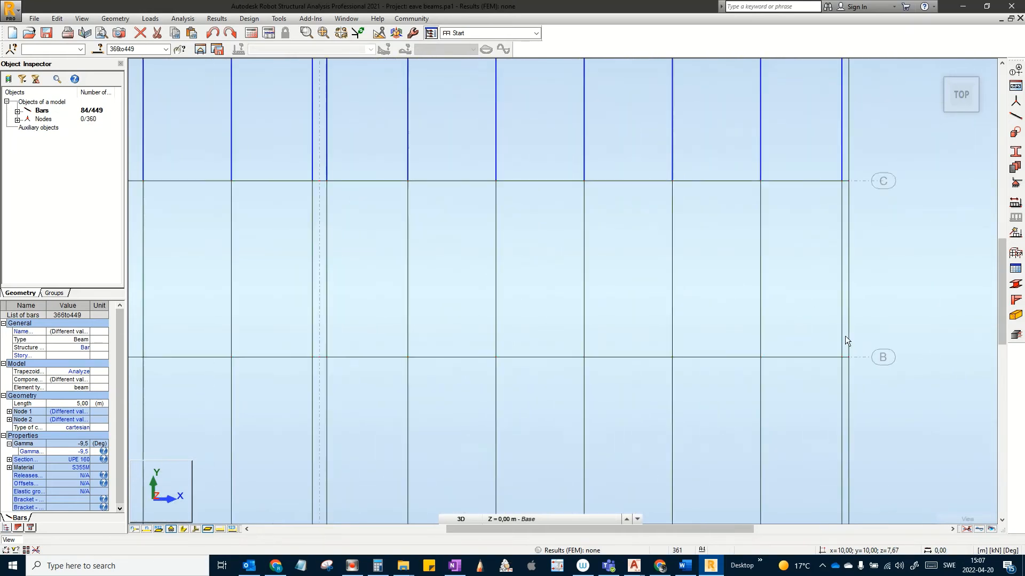
left_click_drag(845, 290, 161, 246)
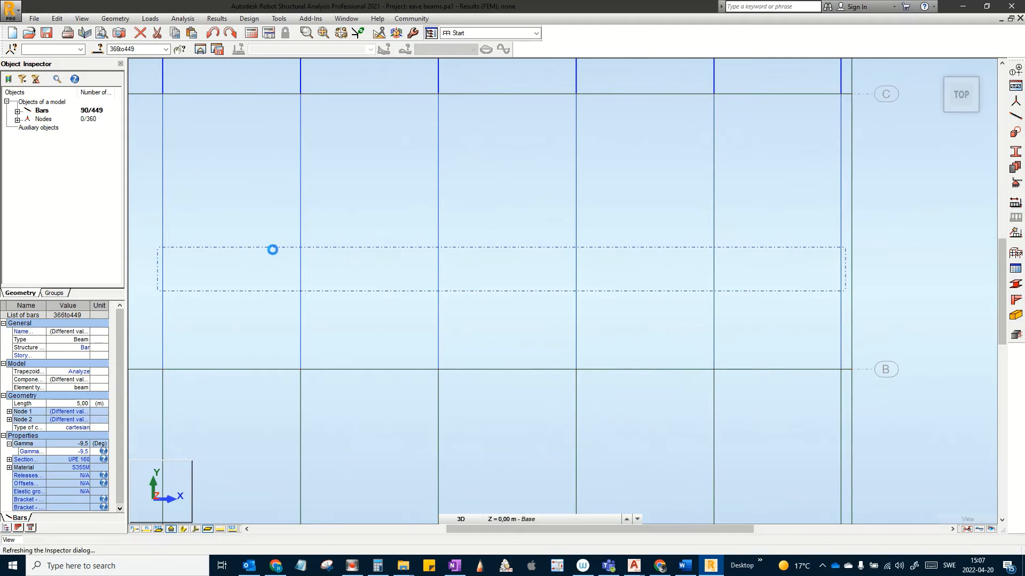
scroll(670, 307, "down", 2)
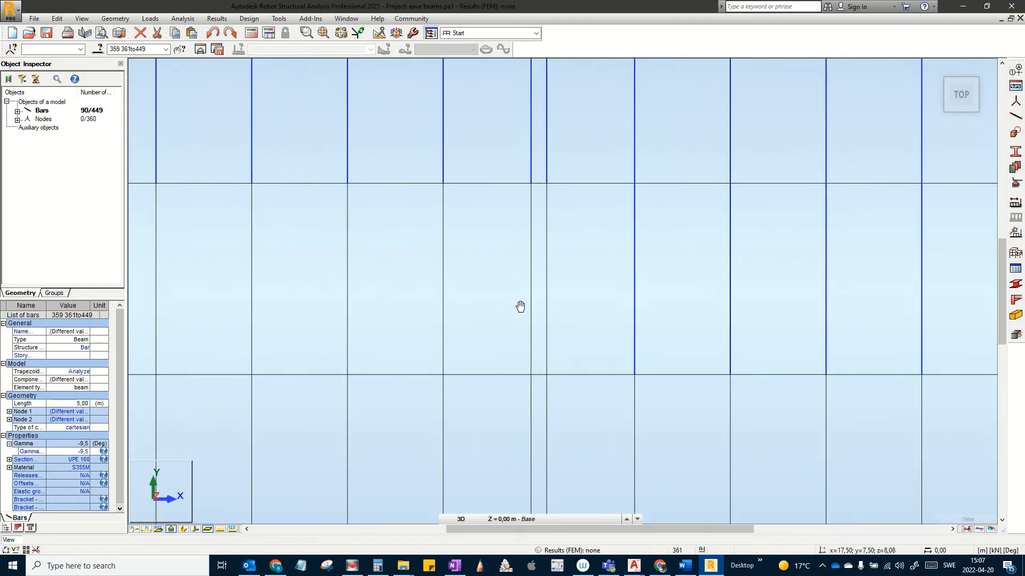
scroll(606, 326, "down", 3)
middle_click_drag(584, 318, 642, 330)
scroll(642, 323, "up", 1)
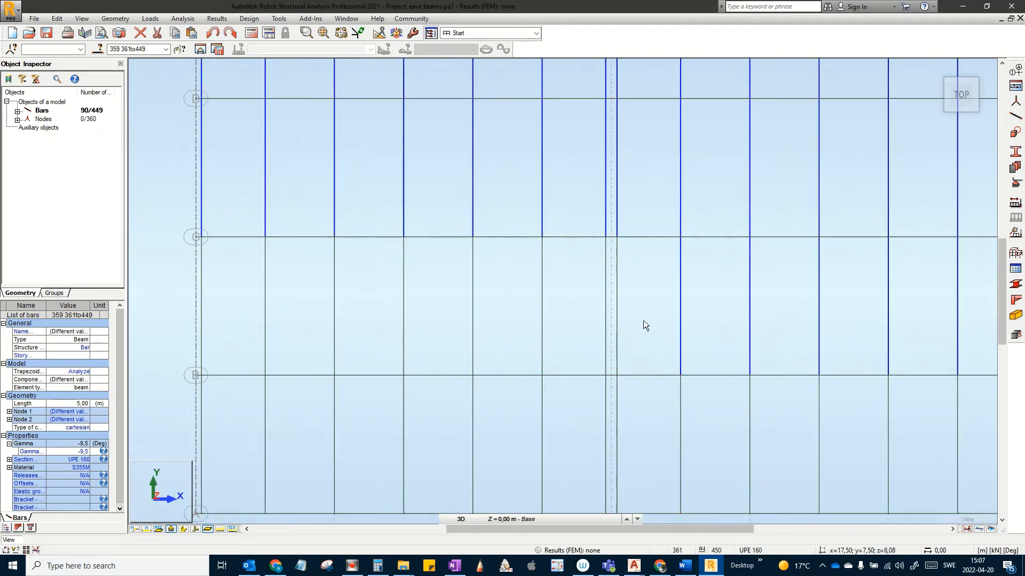
left_click_drag(677, 326, 231, 305)
Step: Add the B–A bay purlins from axis 7 to axis 1, totalling 112 bars
scroll(603, 342, "down", 2)
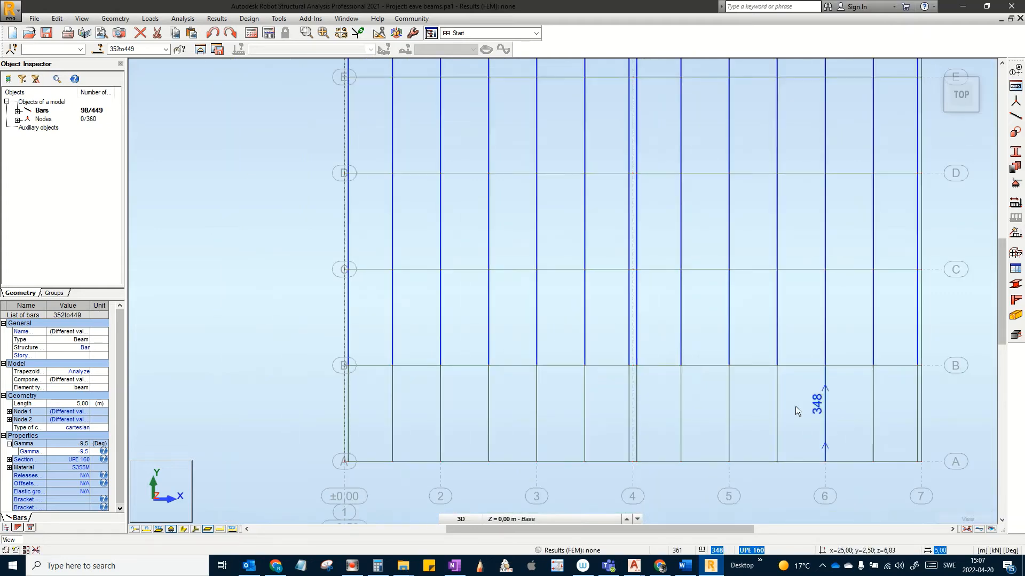
middle_click_drag(795, 406, 906, 288)
scroll(696, 318, "up", 3)
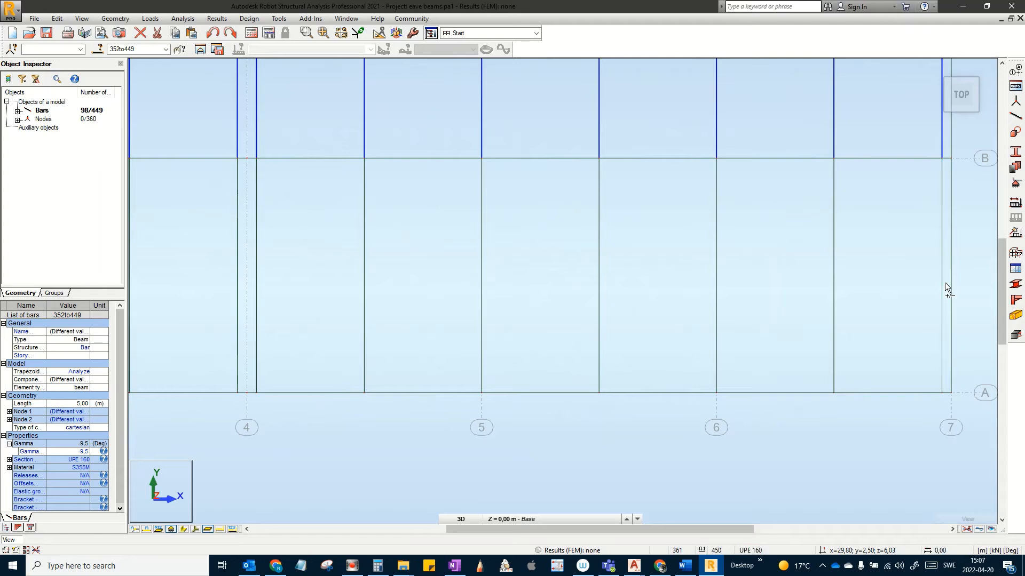
left_click_drag(945, 283, 566, 245)
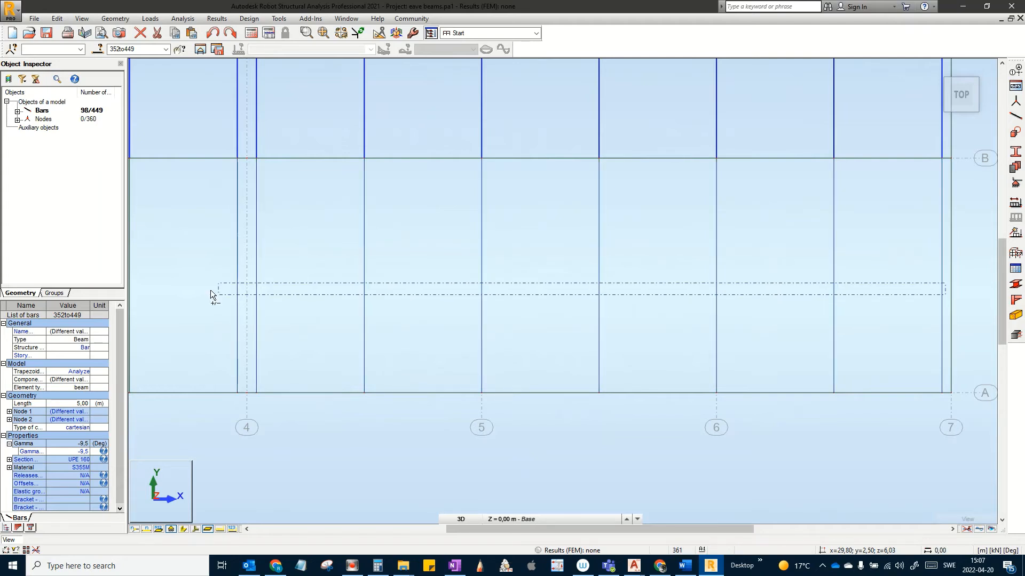
left_click_drag(210, 289, 213, 289)
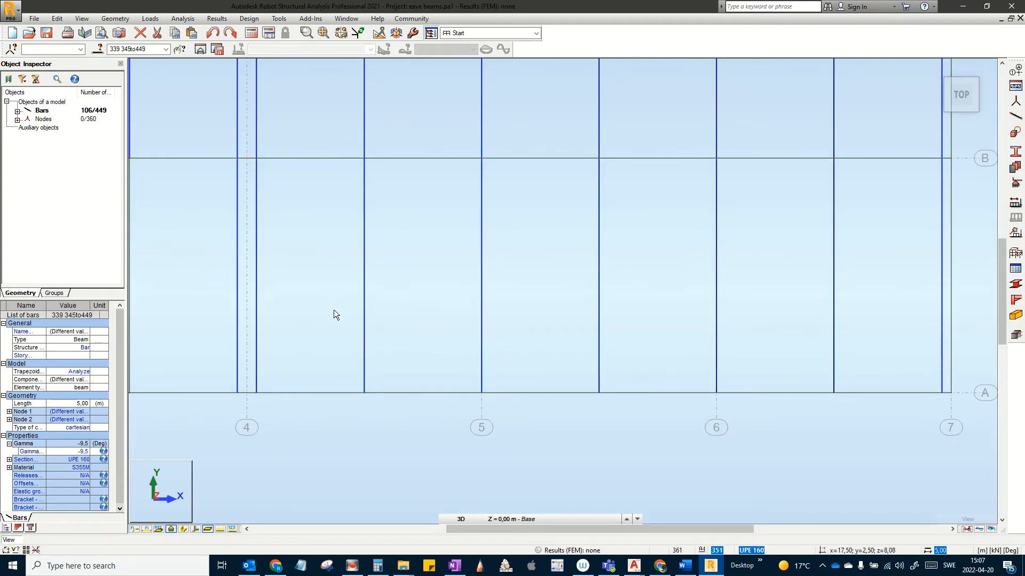
middle_click_drag(334, 315, 805, 344)
scroll(611, 318, "down", 3)
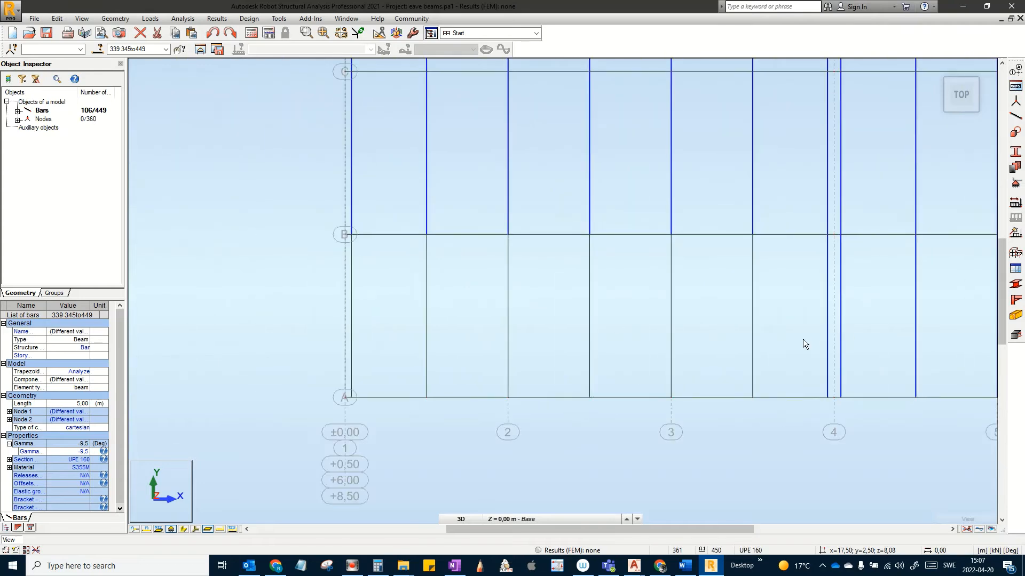
left_click_drag(783, 338, 434, 328)
left_click_drag(351, 299, 350, 306)
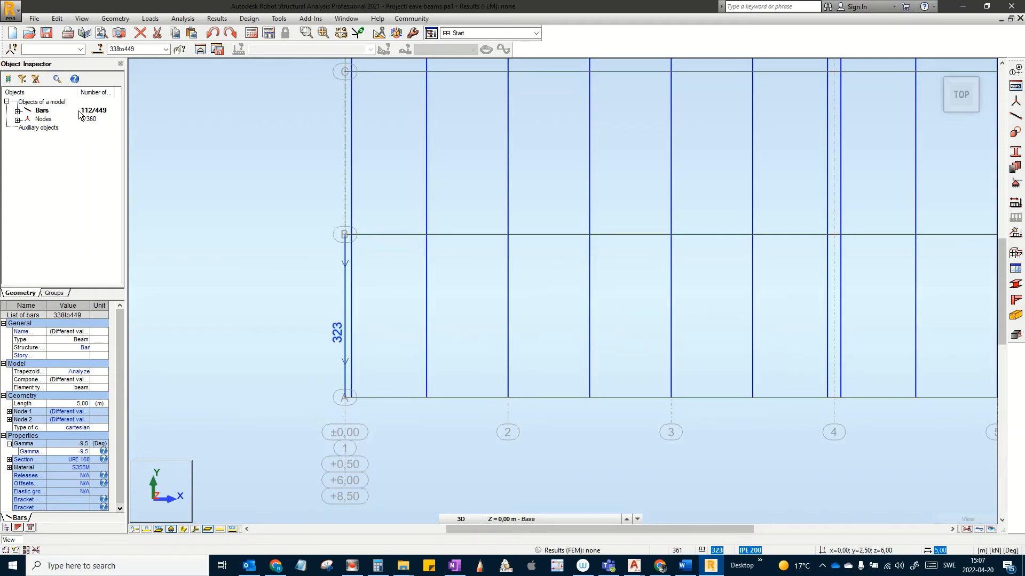
Step: Rename the new bar group holding bars 338-449 to 'Purlins', then deselect all bars
left_click(54, 294)
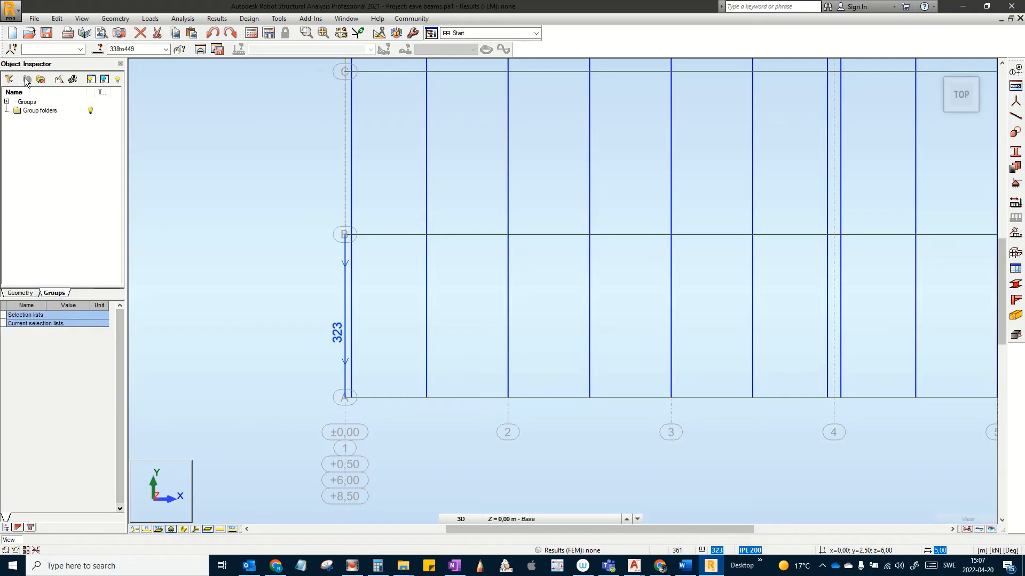
left_click(8, 102)
left_click(7, 102)
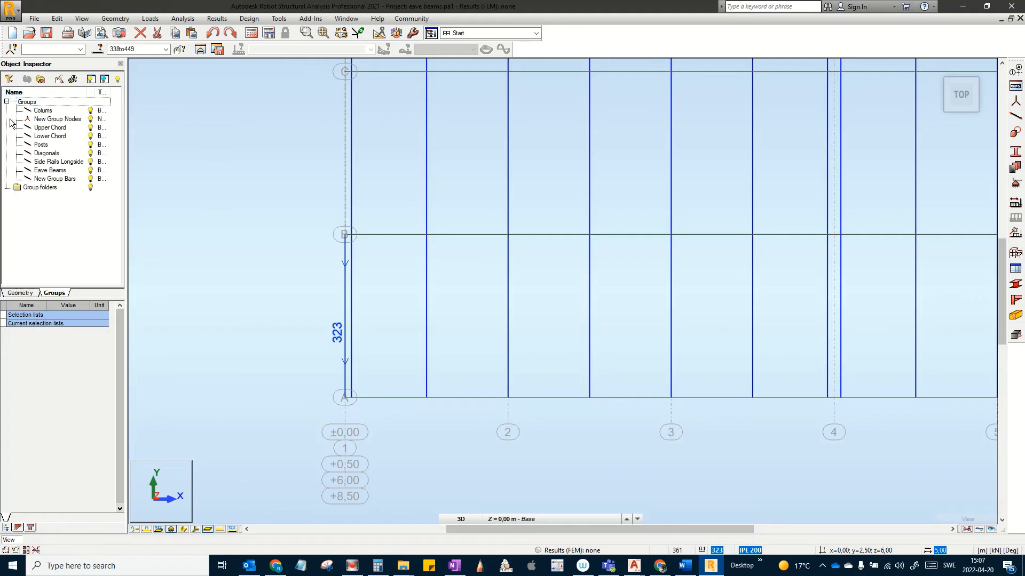
left_click(53, 180)
right_click(53, 180)
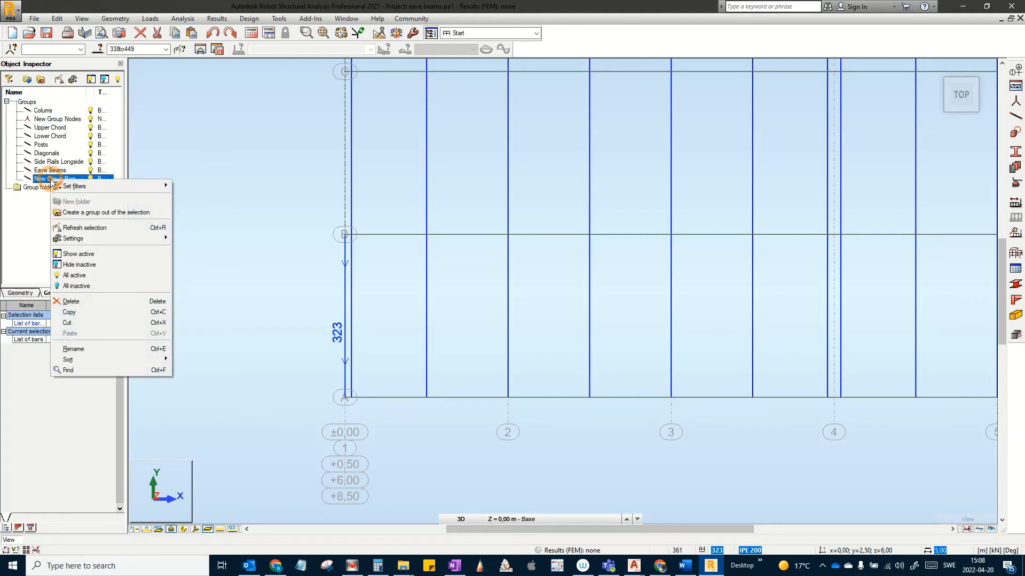
left_click(74, 350)
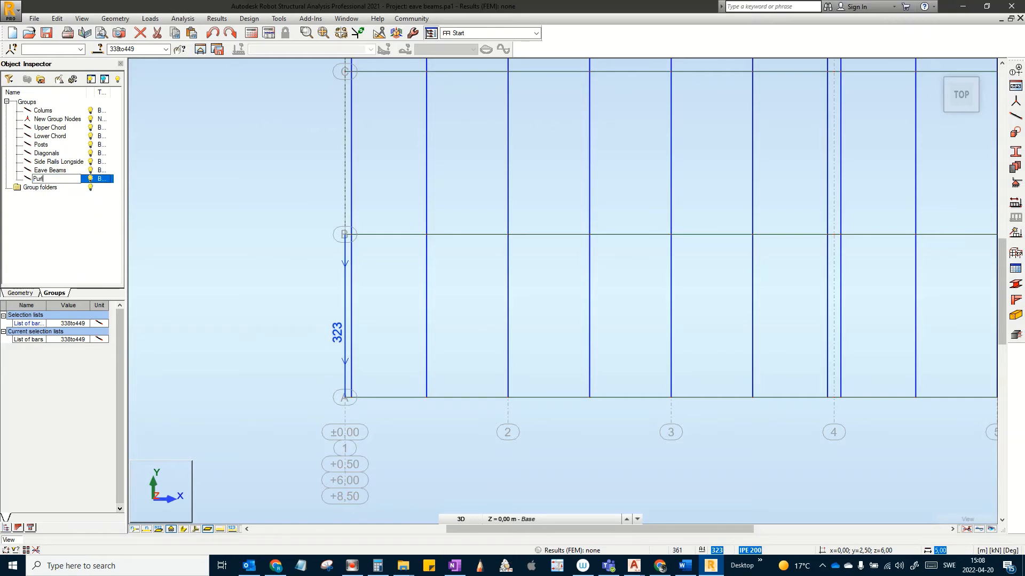
key("Return")
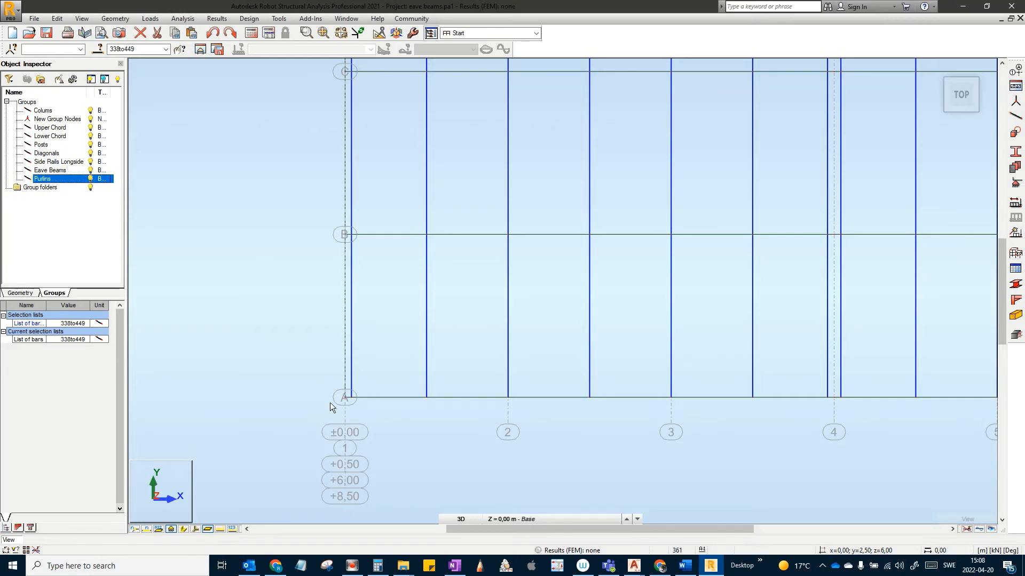
left_click(277, 335)
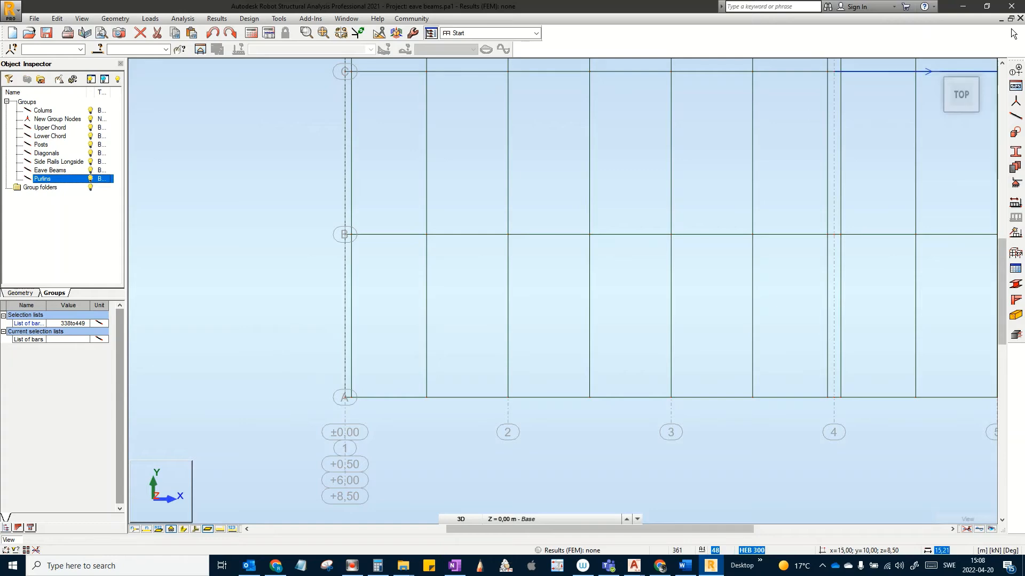
Step: Switch to the isometric 3D home view and pan to frame the whole truss hall
left_click(937, 68)
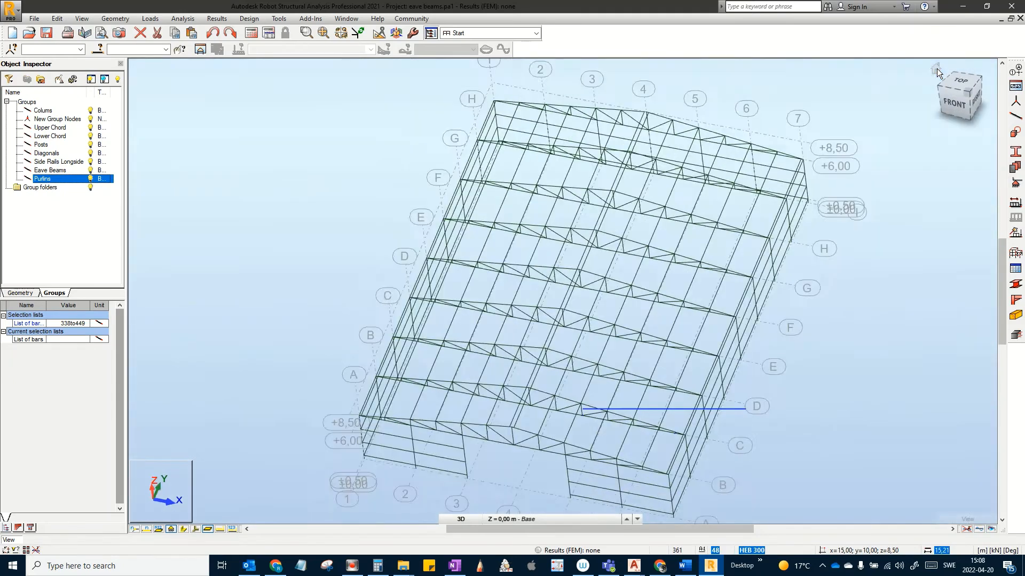
middle_click_drag(485, 361, 559, 362)
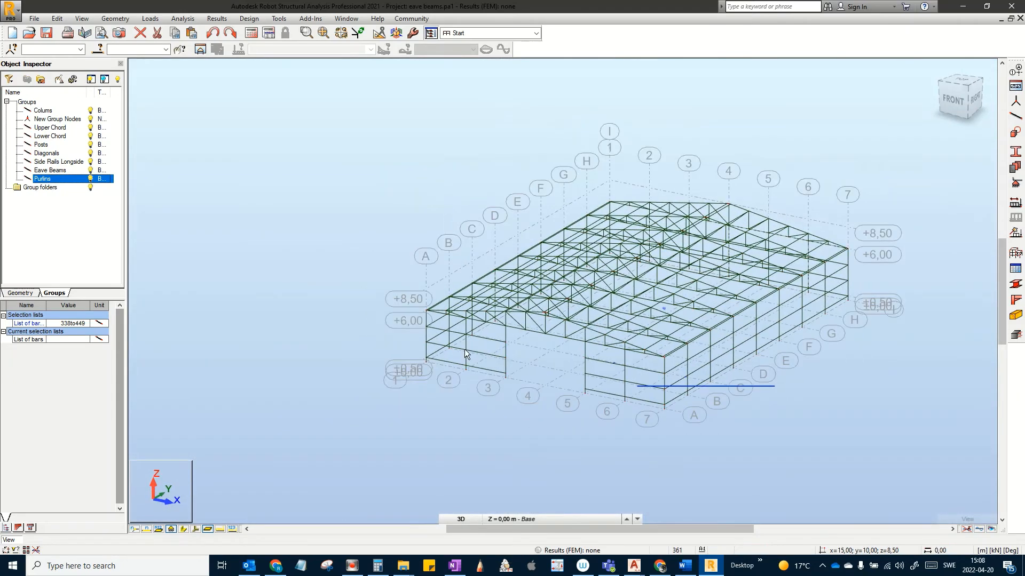
middle_click_drag(378, 301, 300, 274)
middle_click_drag(366, 266, 361, 291)
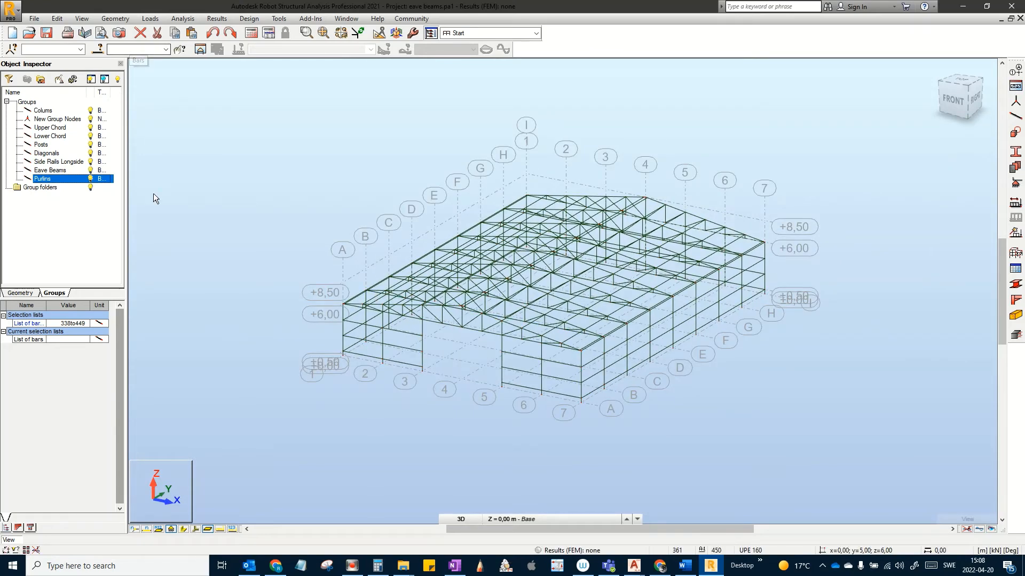
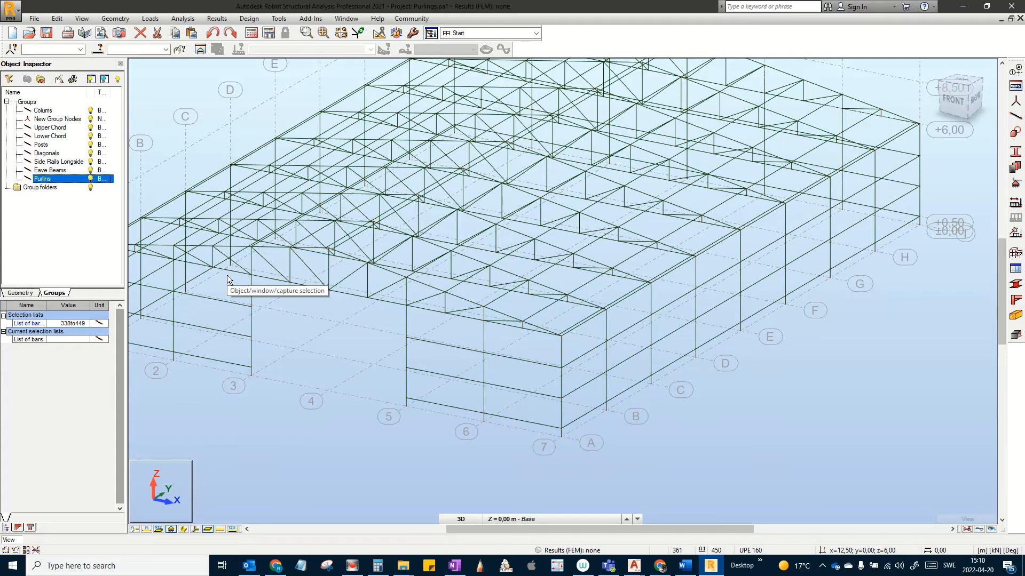
Step: Show the YZ end elevation at X = 0,00, frame the grid axes, and start adding bars
left_click(460, 519)
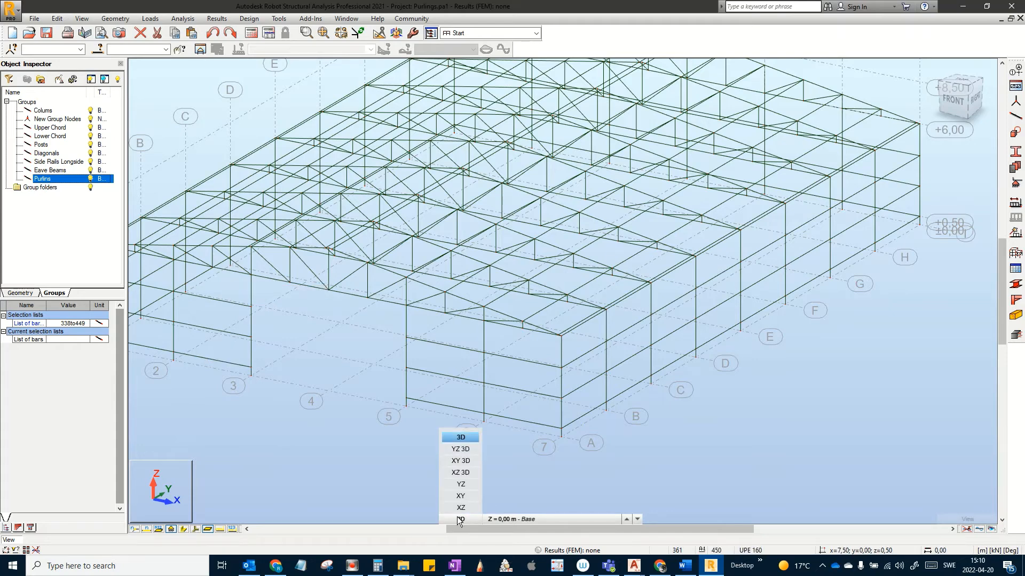
left_click(467, 485)
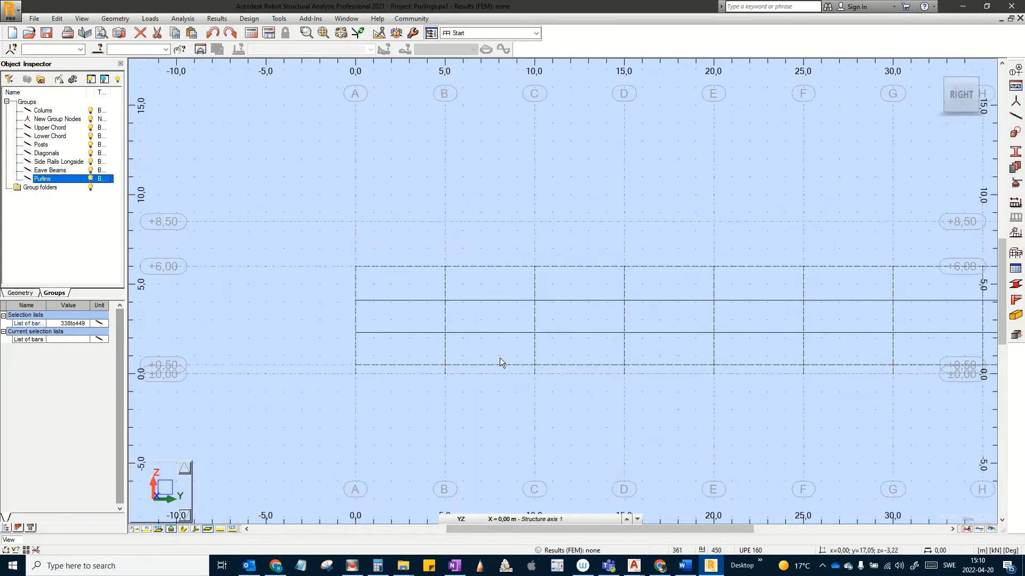
scroll(500, 361, "up", 4)
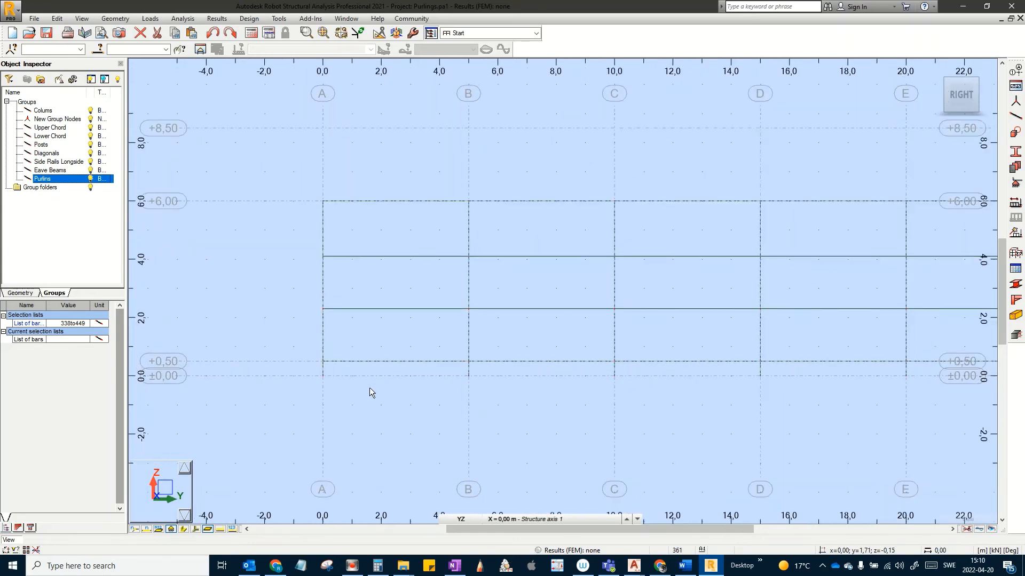
middle_click_drag(361, 398, 295, 392)
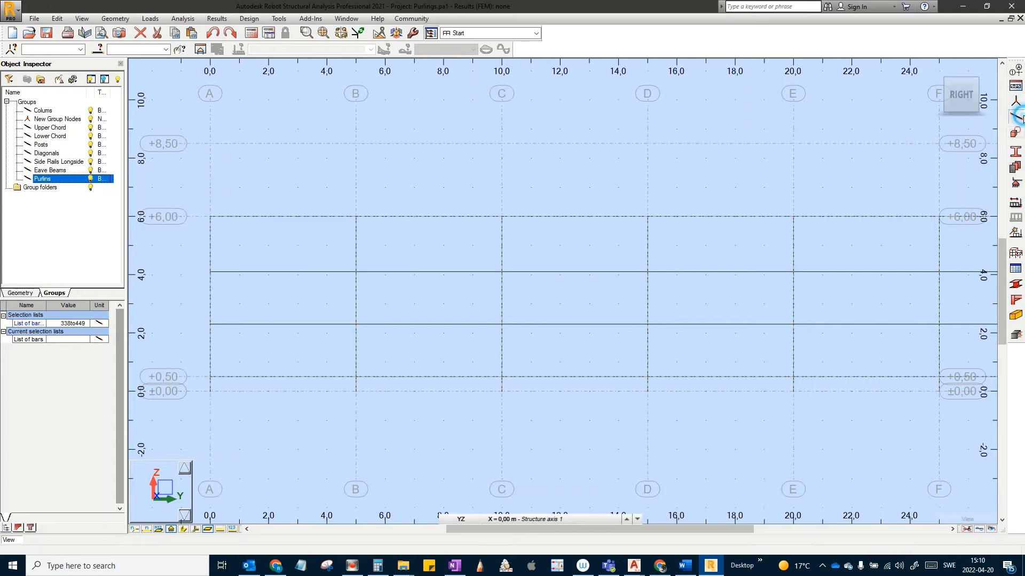
left_click(1017, 117)
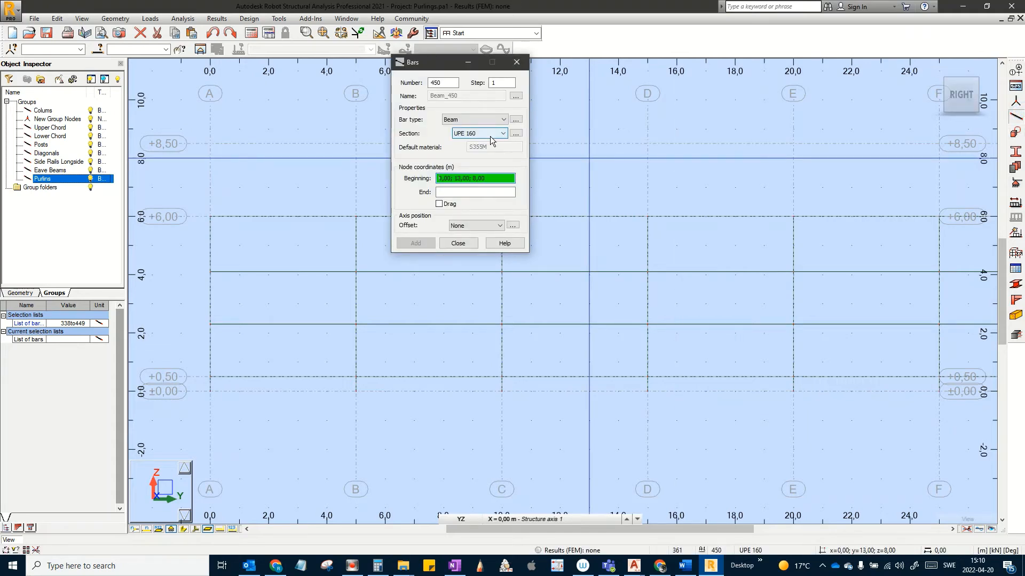
Step: Start a new section definition using the European database with the UAP channel family
left_click(513, 133)
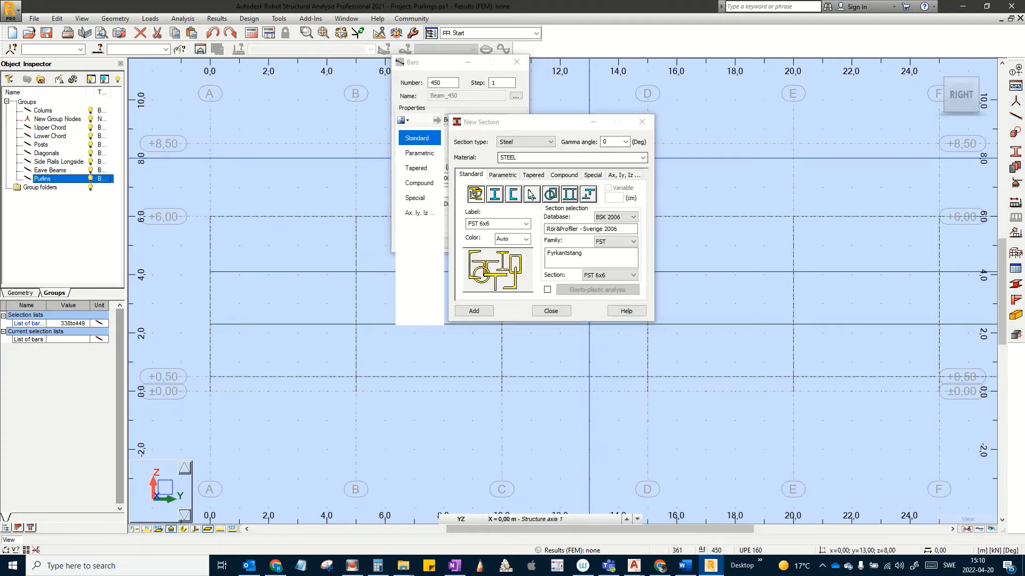
left_click(515, 195)
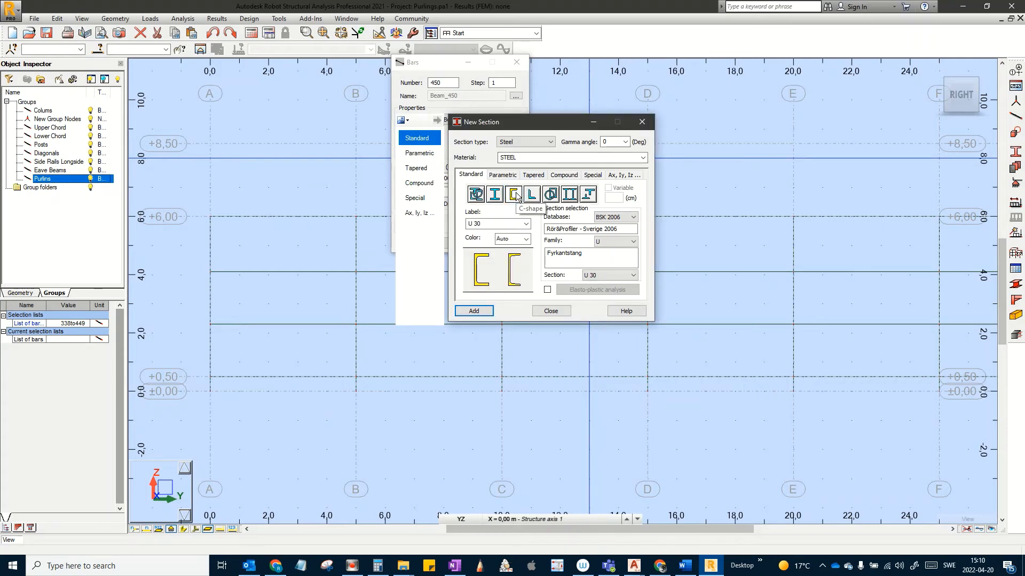
left_click(614, 217)
left_click(606, 235)
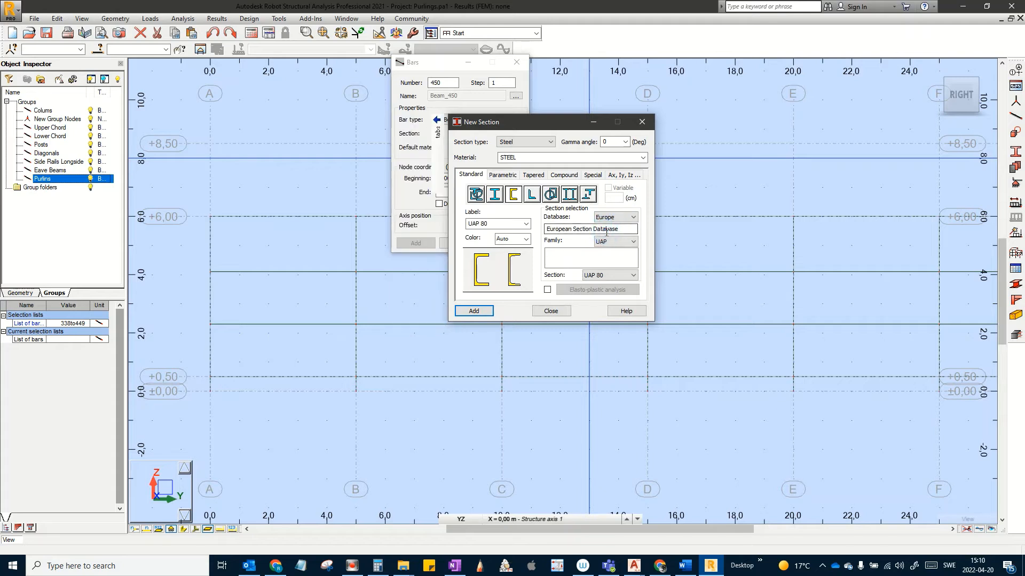
left_click(607, 241)
left_click(601, 258)
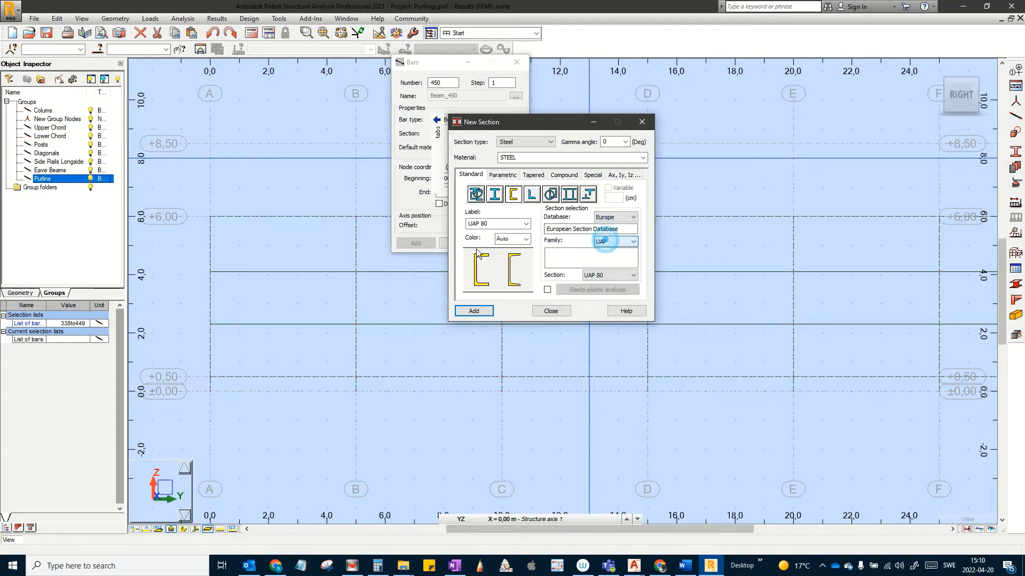
left_click(526, 224)
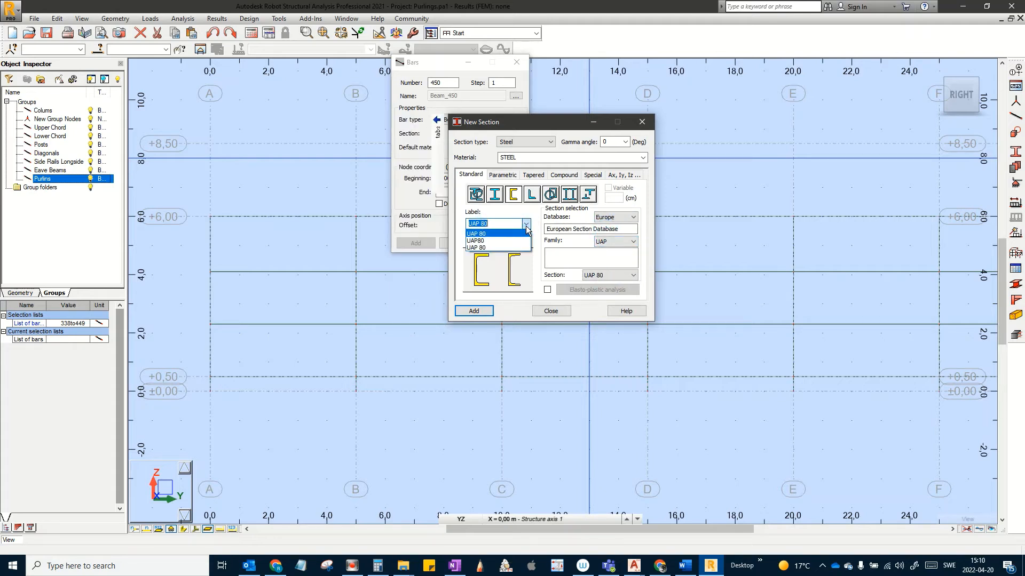
left_click(526, 225)
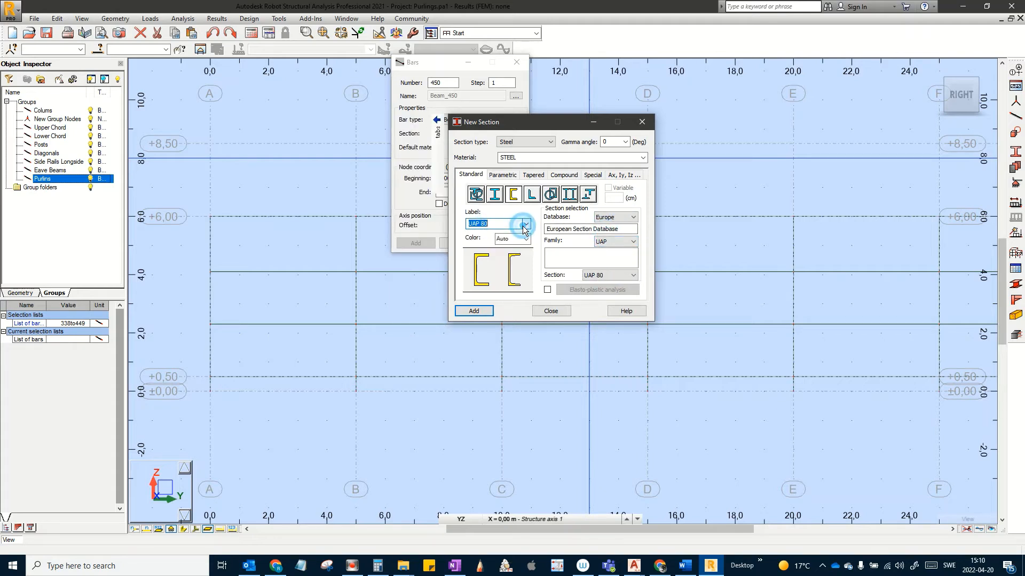
Step: Add a CAE 100x12 angle section in S355M steel as the section for new bars
left_click(530, 194)
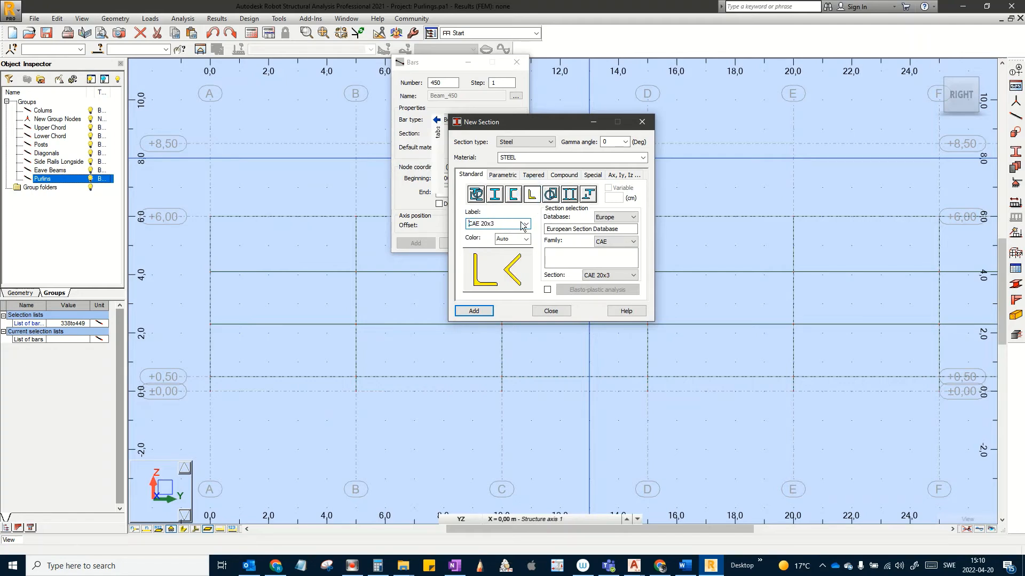
left_click(623, 274)
left_click_drag(661, 371, 667, 417)
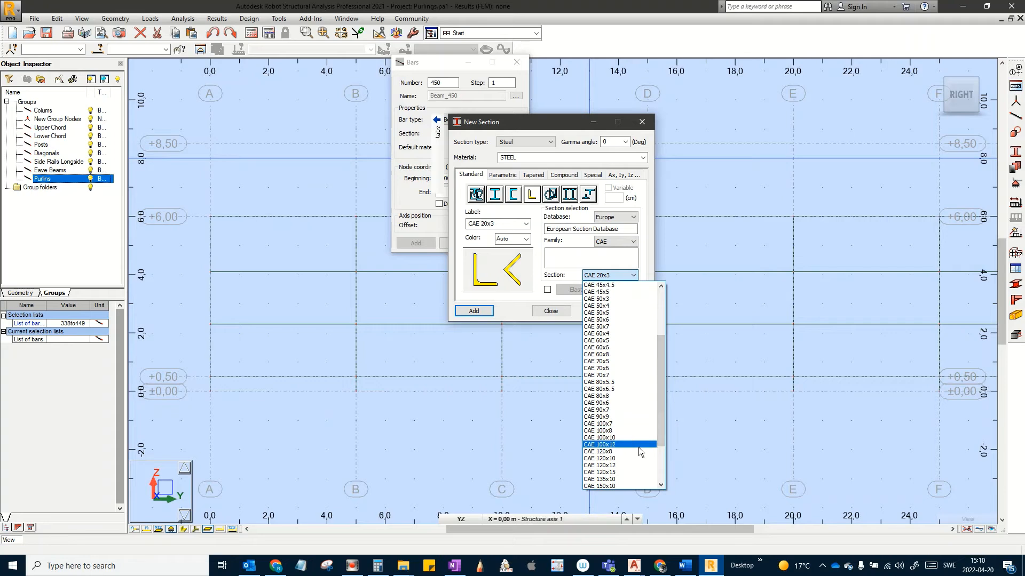
left_click(612, 445)
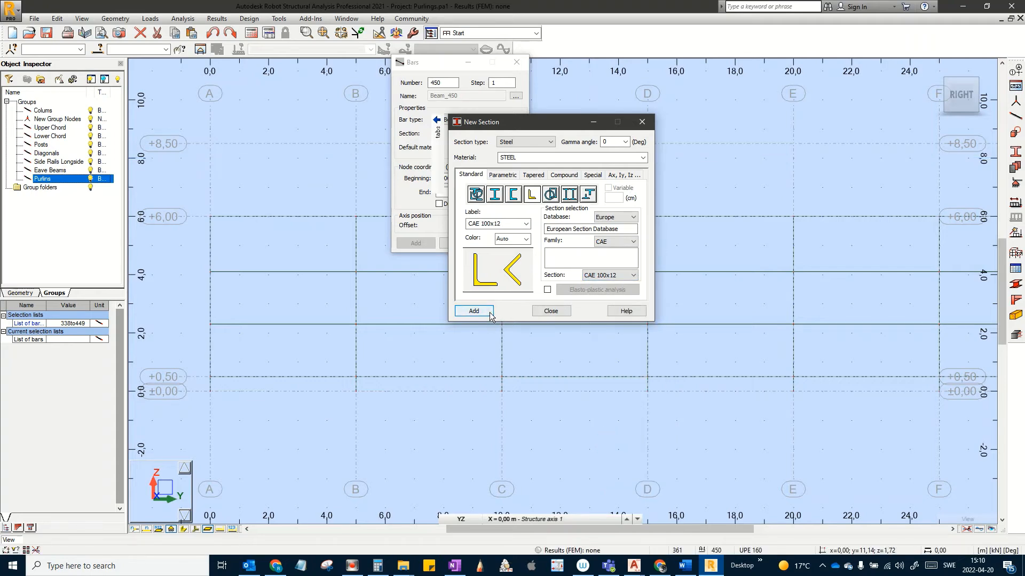
left_click(643, 157)
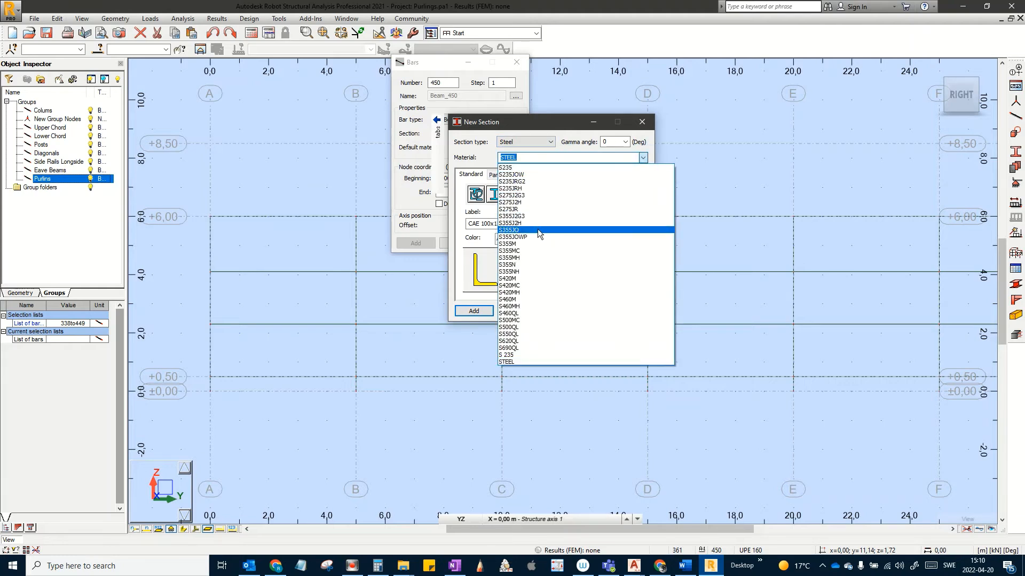
left_click(532, 251)
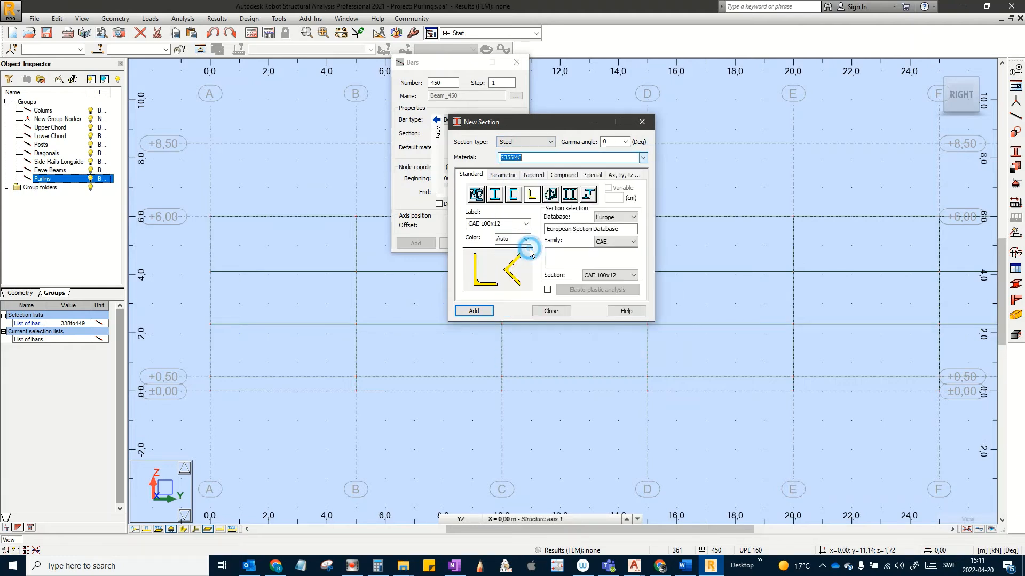
left_click(643, 157)
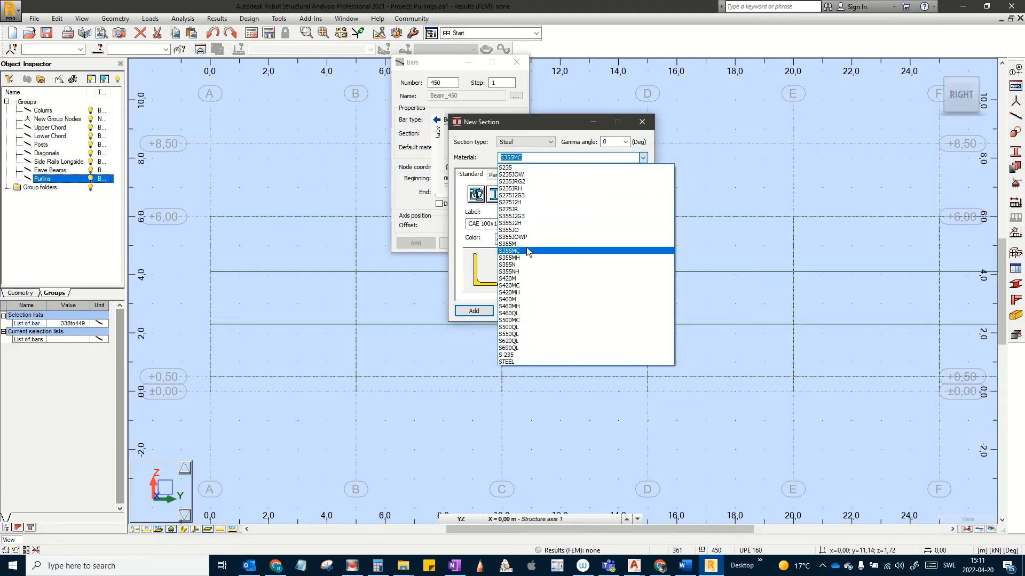
left_click(526, 243)
left_click(483, 310)
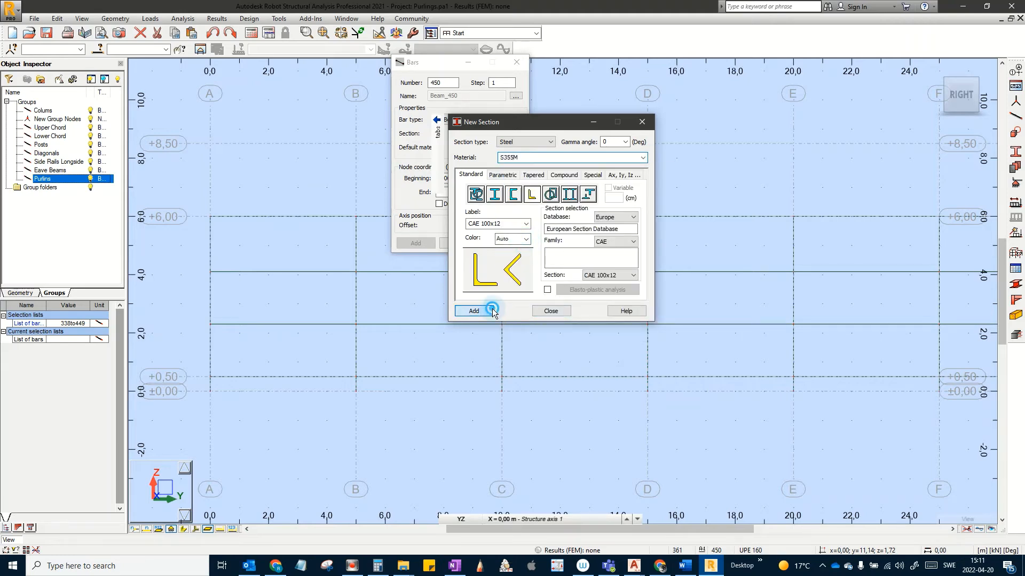
left_click(549, 311)
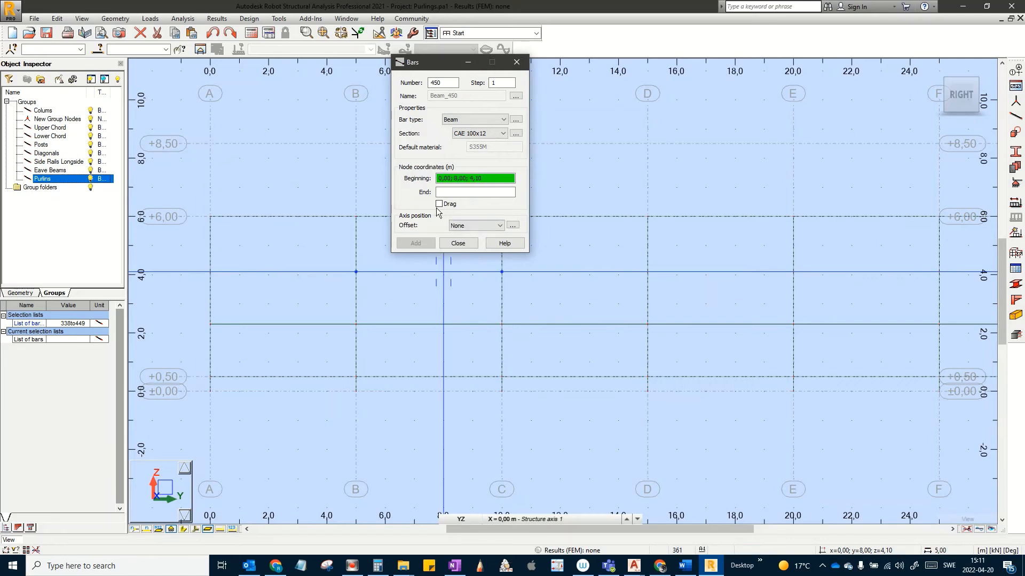
Step: Draw braces from ground A to B at 2.30, B 2.30 to A 4.10, and A 4.10 to B 6.00
middle_click_drag(275, 429, 373, 436)
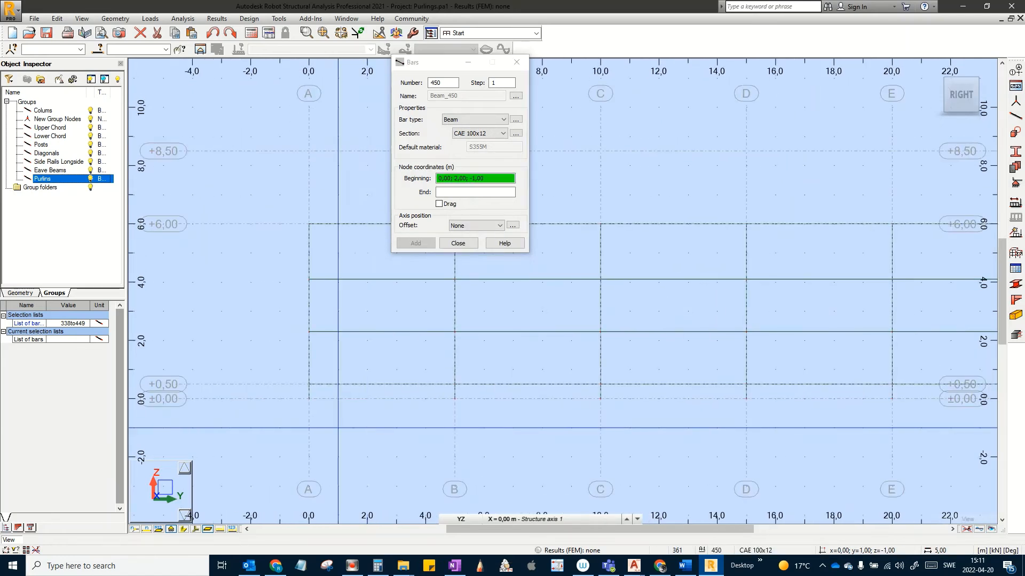
left_click(309, 399)
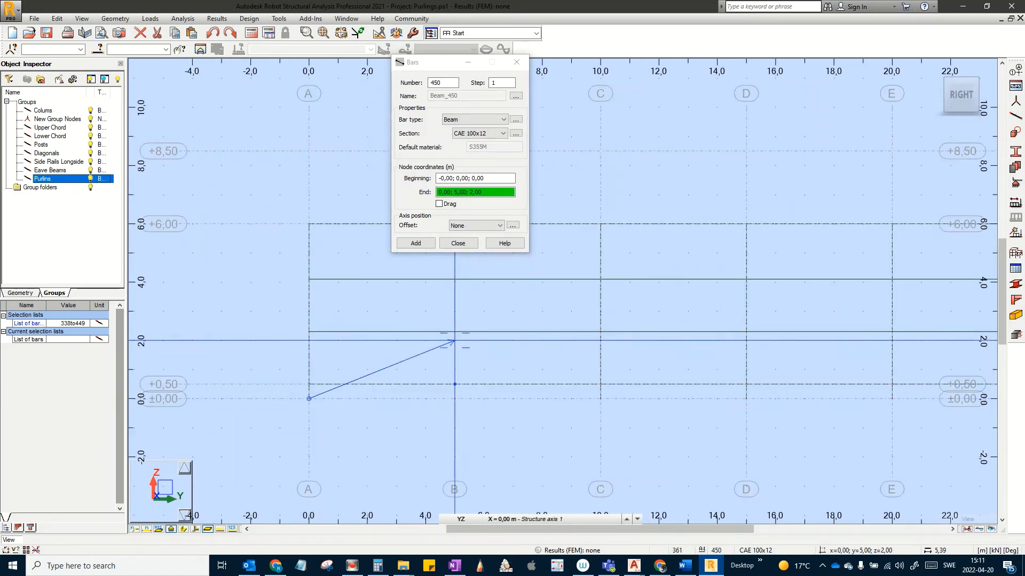
scroll(454, 340, "up", 3)
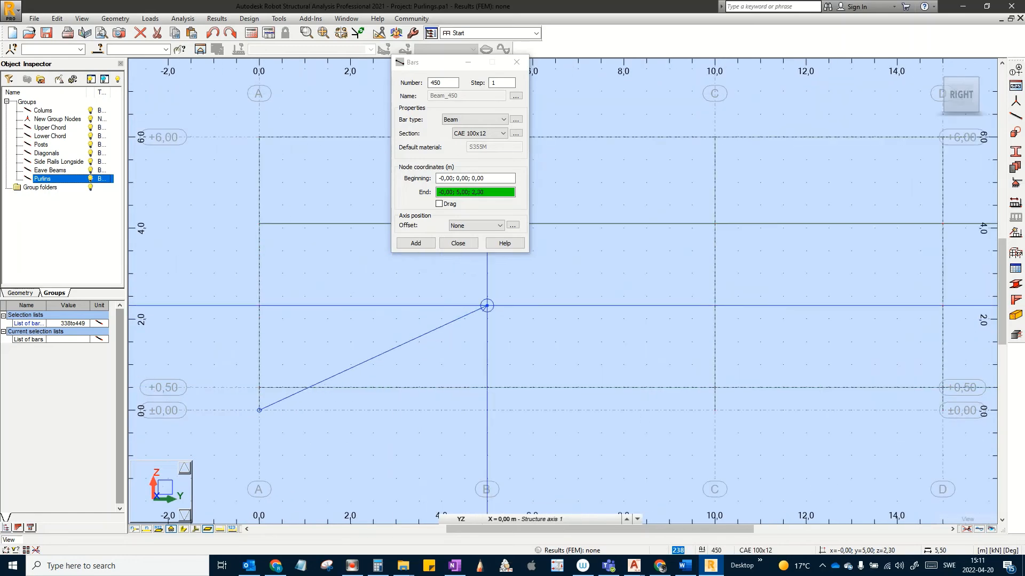
left_click(486, 305)
middle_click_drag(487, 306, 511, 375)
left_click(511, 368)
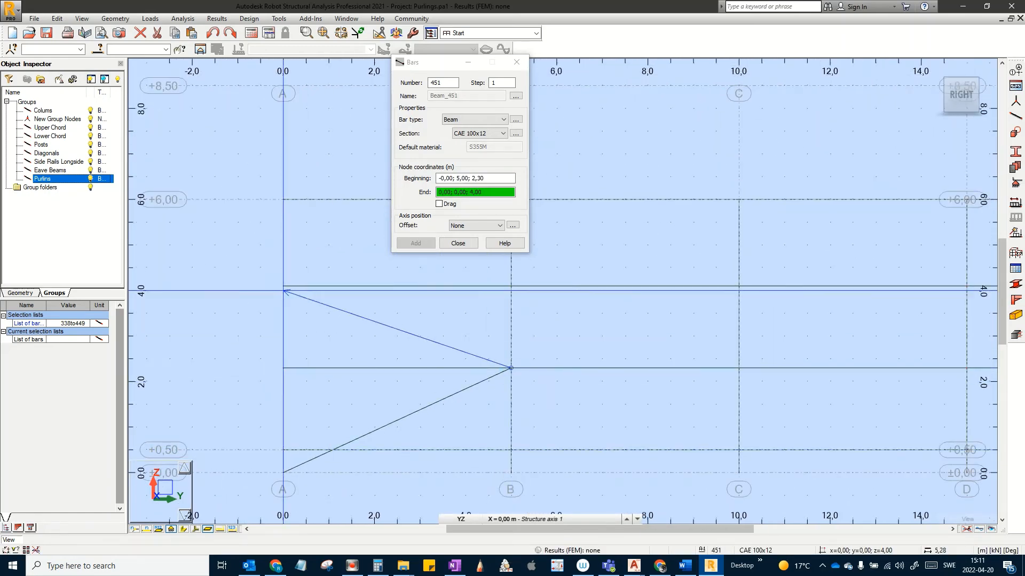
left_click(287, 286)
middle_click_drag(287, 286, 278, 416)
left_click(278, 414)
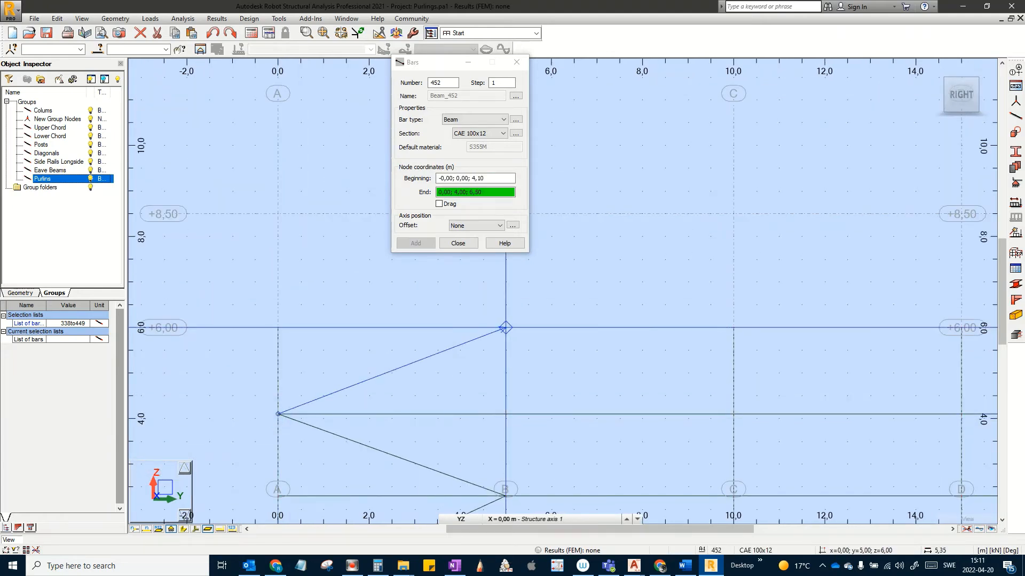
left_click(505, 327)
scroll(529, 309, "down", 3)
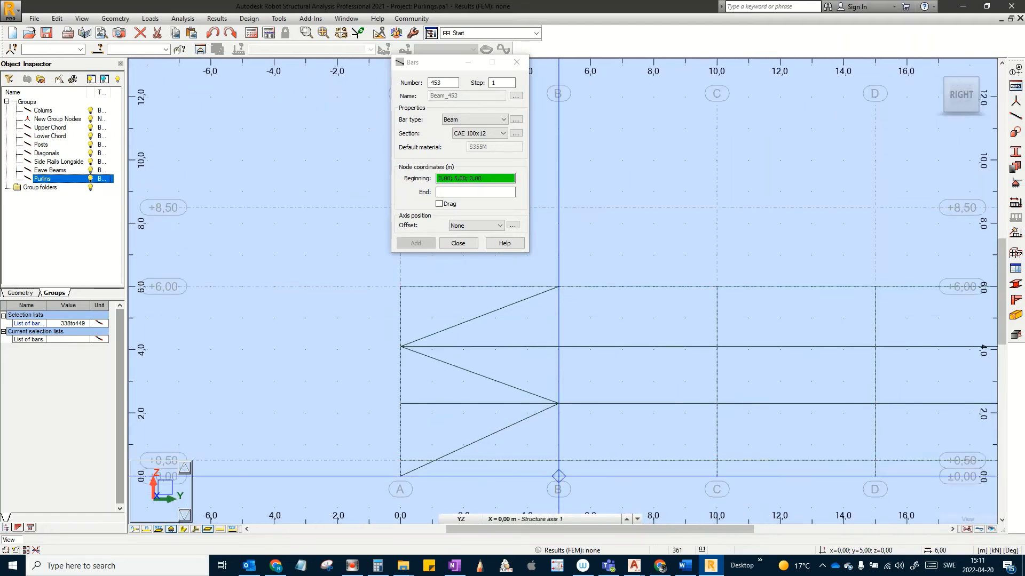
Step: Draw the crossing braces from ground B to A 2.30, A 2.30 to B 4.10, and B 4.10 to A 6,00
left_click(558, 476)
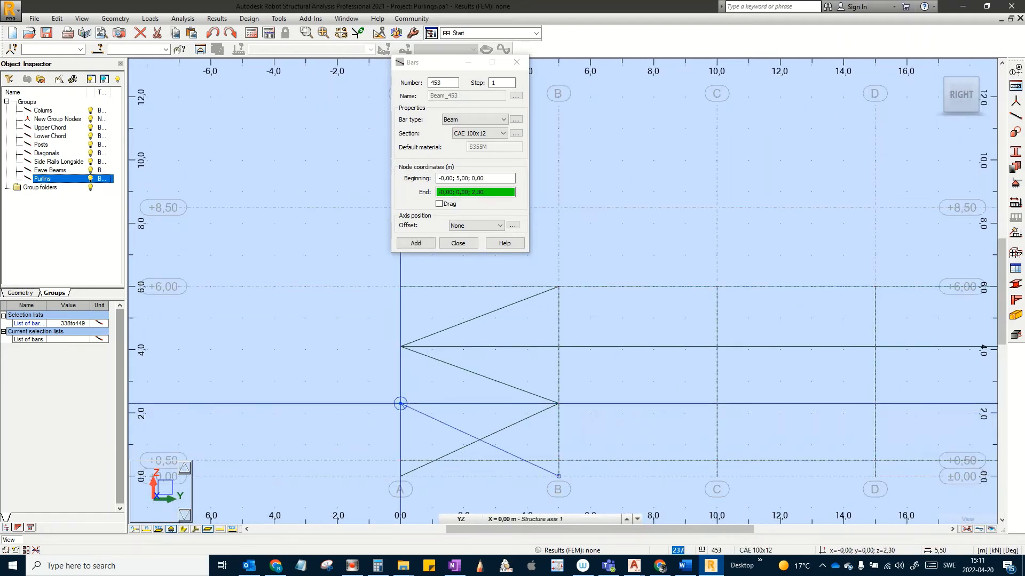
left_click(400, 404)
left_click(400, 404)
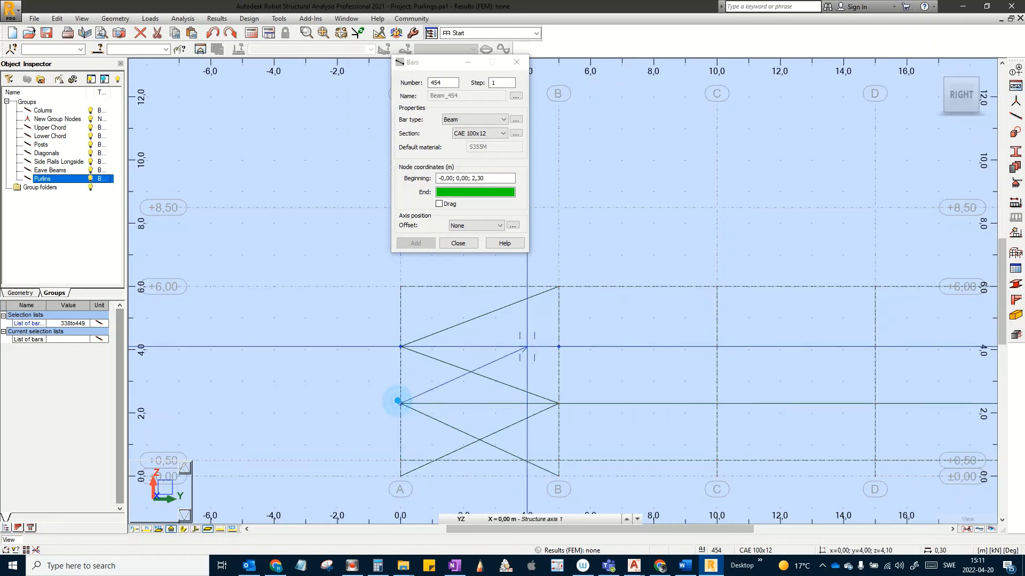
left_click(558, 347)
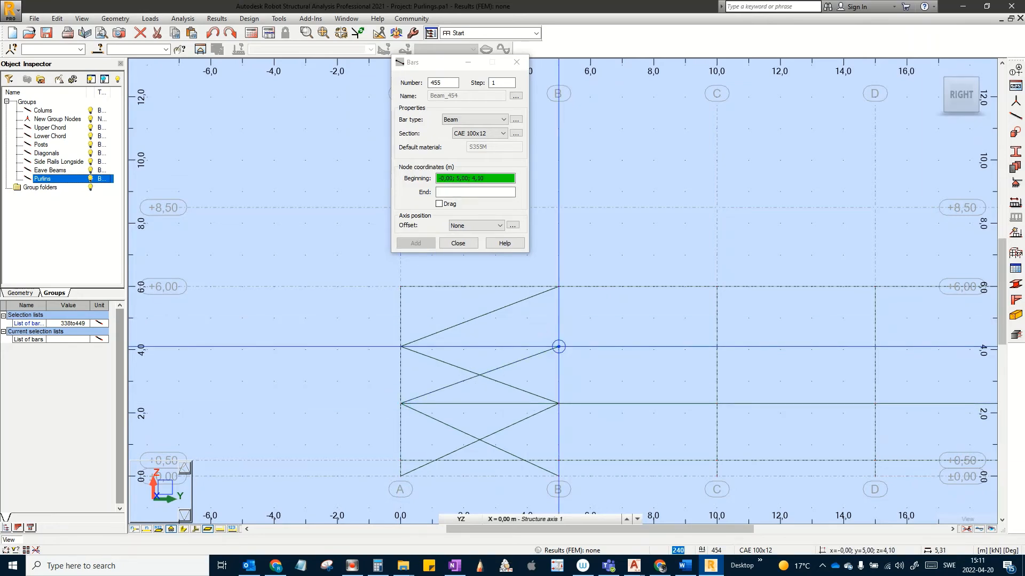
scroll(558, 347, "up", 3)
left_click(559, 346)
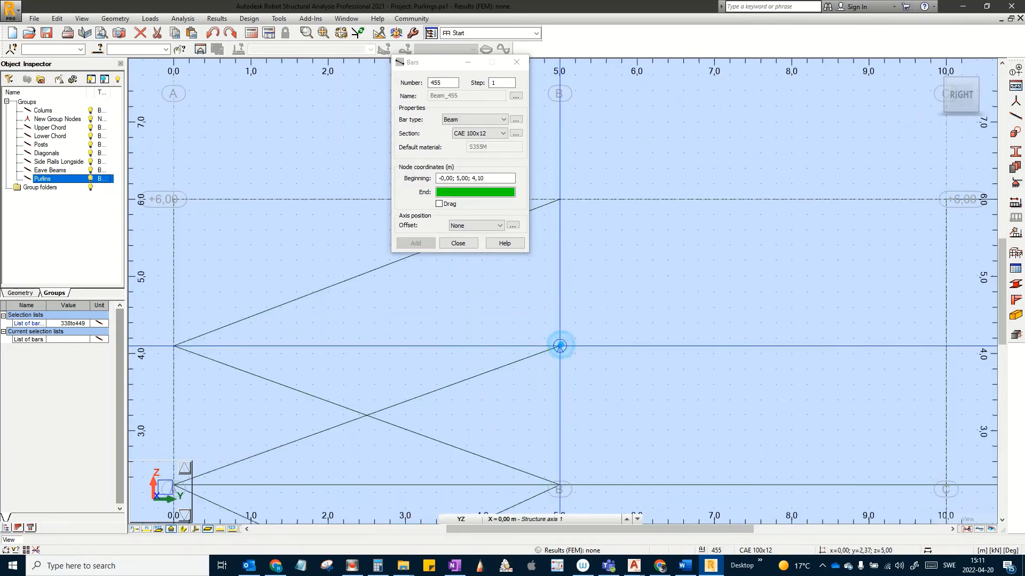
middle_click_drag(190, 215, 262, 315)
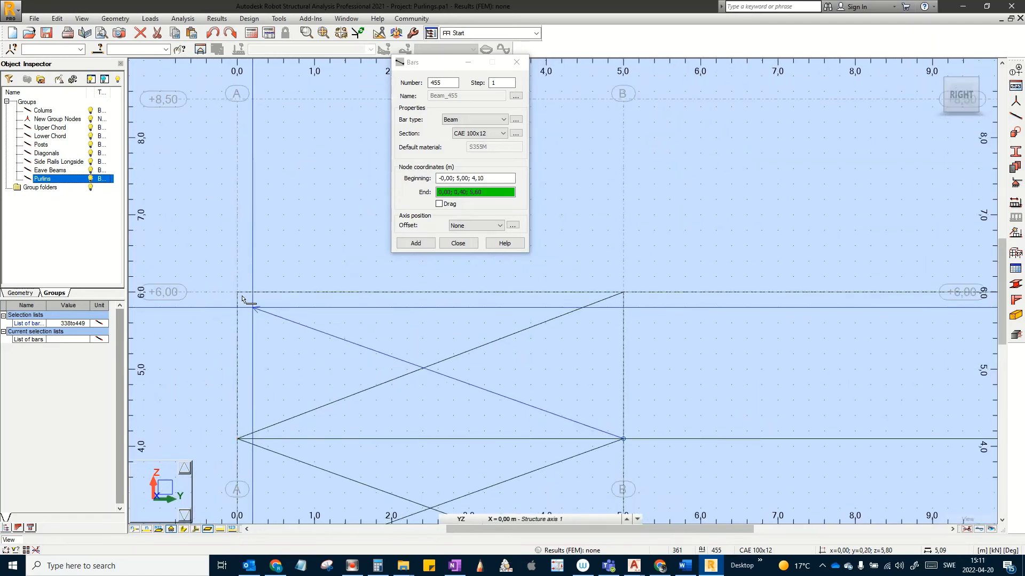
left_click(237, 291)
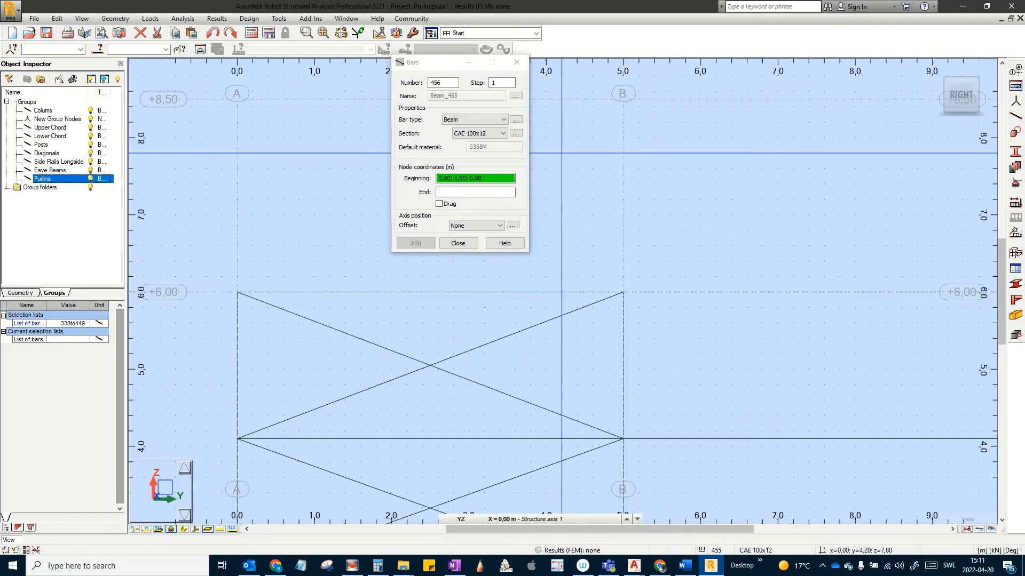
left_click(474, 244)
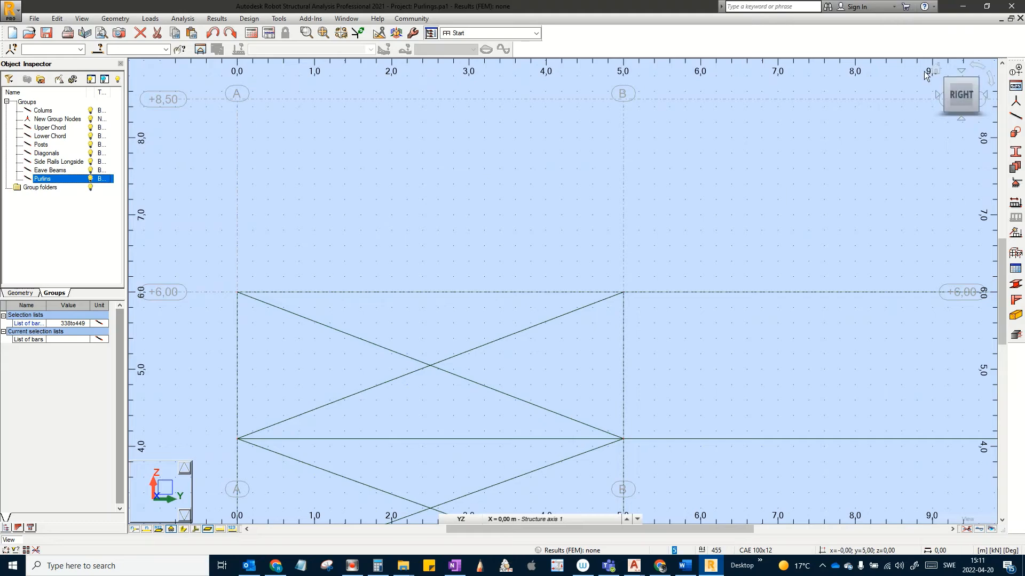
left_click(940, 67)
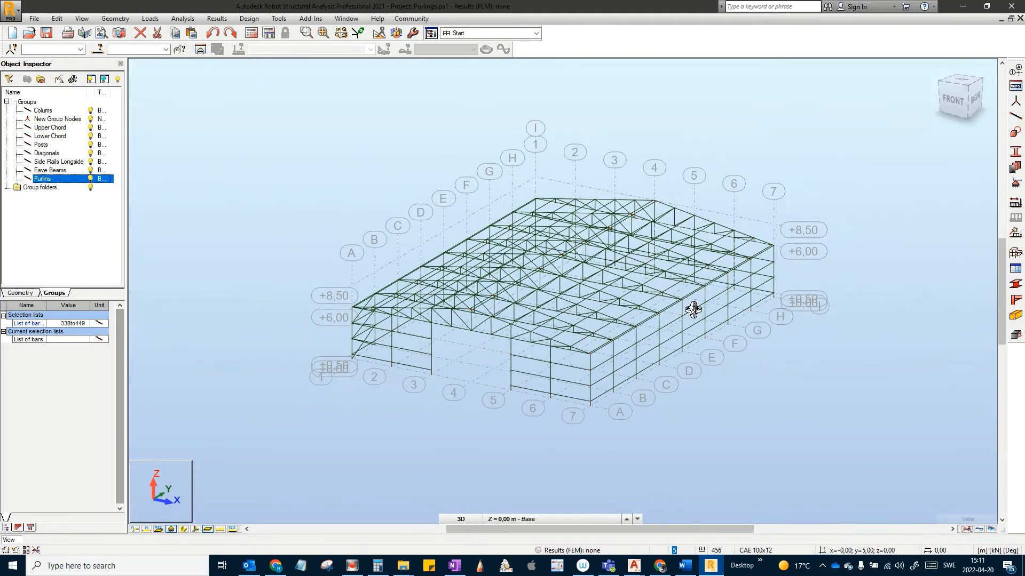
Step: Add roof bracing bars 456 (0;0;6,00 to 2,50;5;6,42) and 457 (to 5,00;0;6,83)
scroll(414, 415, "up", 4)
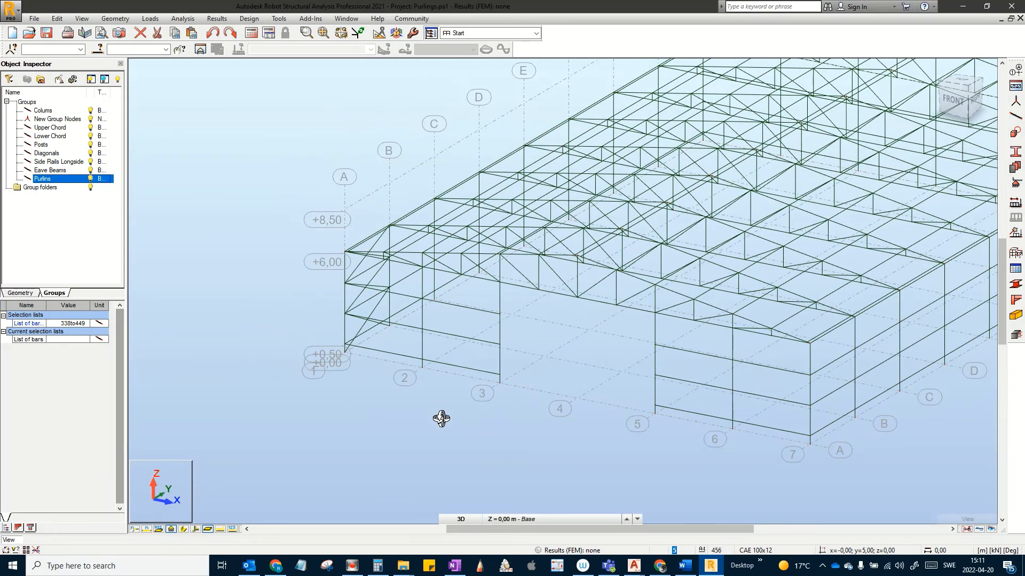
scroll(434, 419, "up", 2)
middle_click_drag(444, 439, 499, 453, "shift")
middle_click_drag(607, 449, 653, 350)
scroll(654, 351, "up", 1)
middle_click_drag(642, 372, 576, 284)
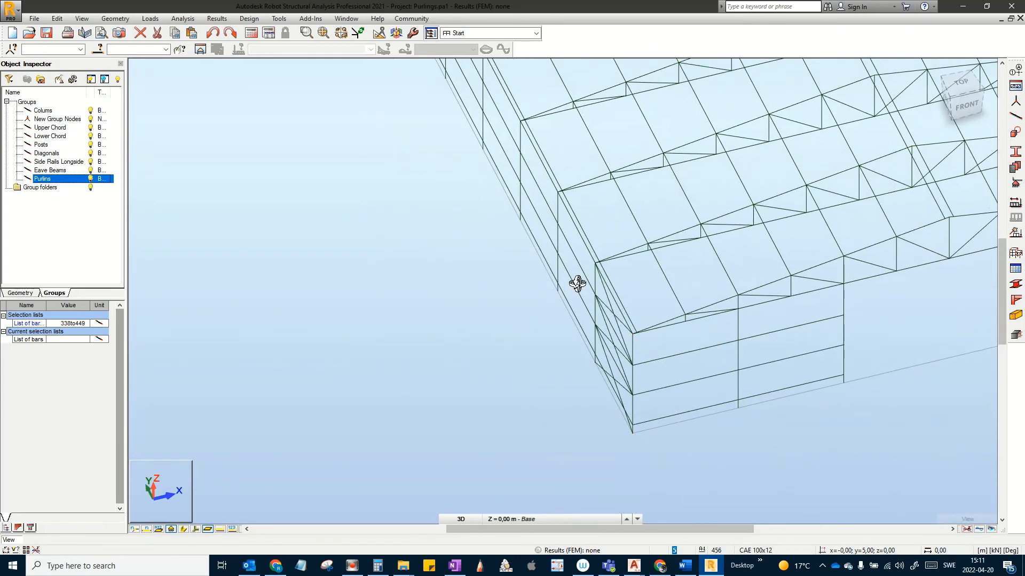
scroll(667, 311, "up", 2)
scroll(653, 307, "up", 2)
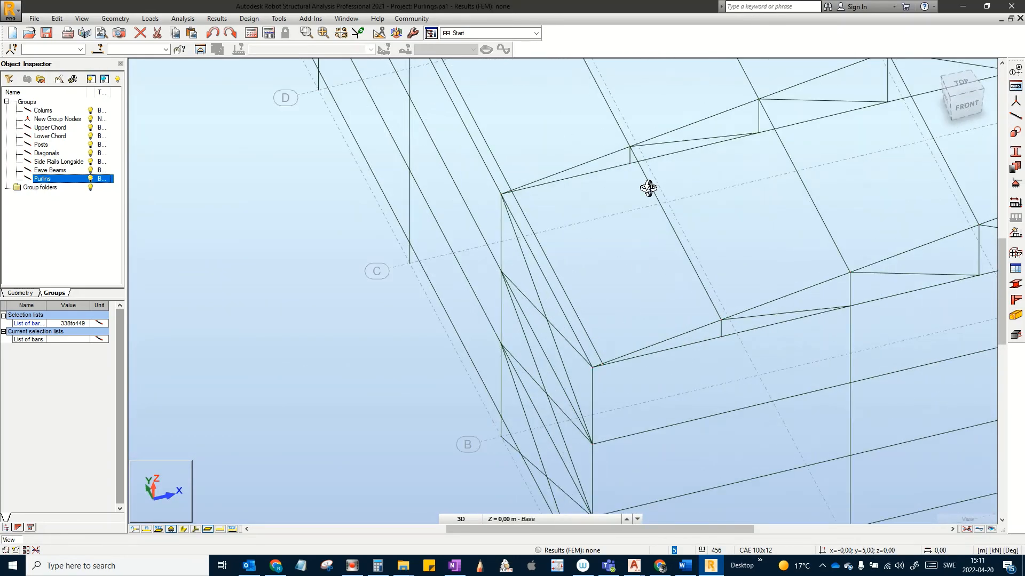
left_click(1017, 116)
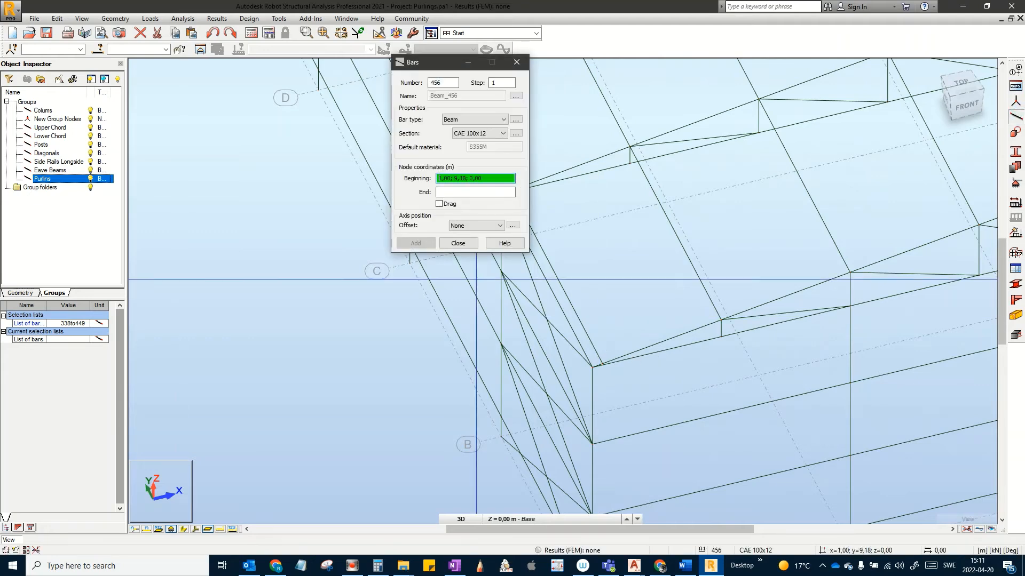
scroll(547, 357, "up", 1)
scroll(547, 359, "down", 1)
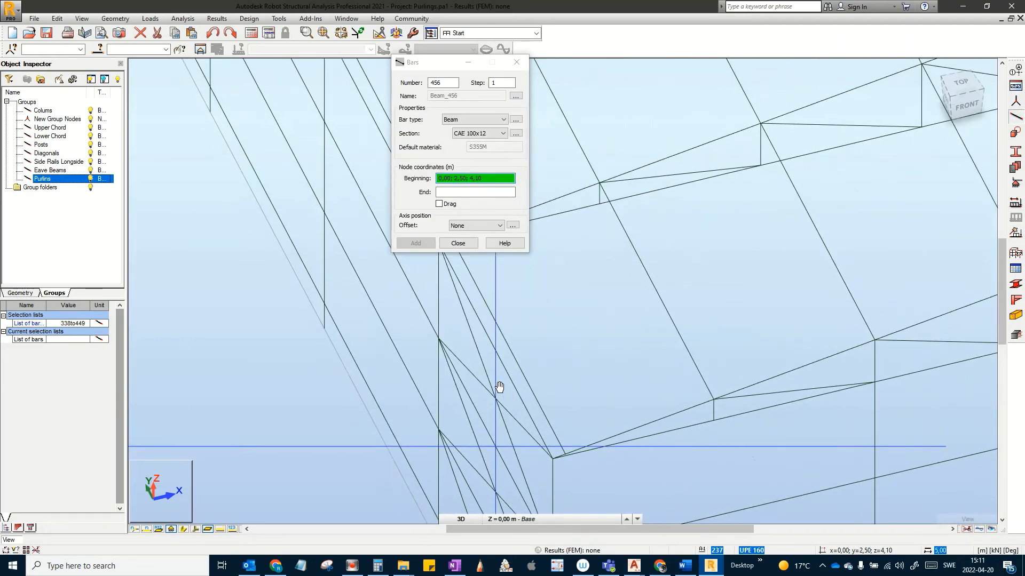
left_click(551, 459)
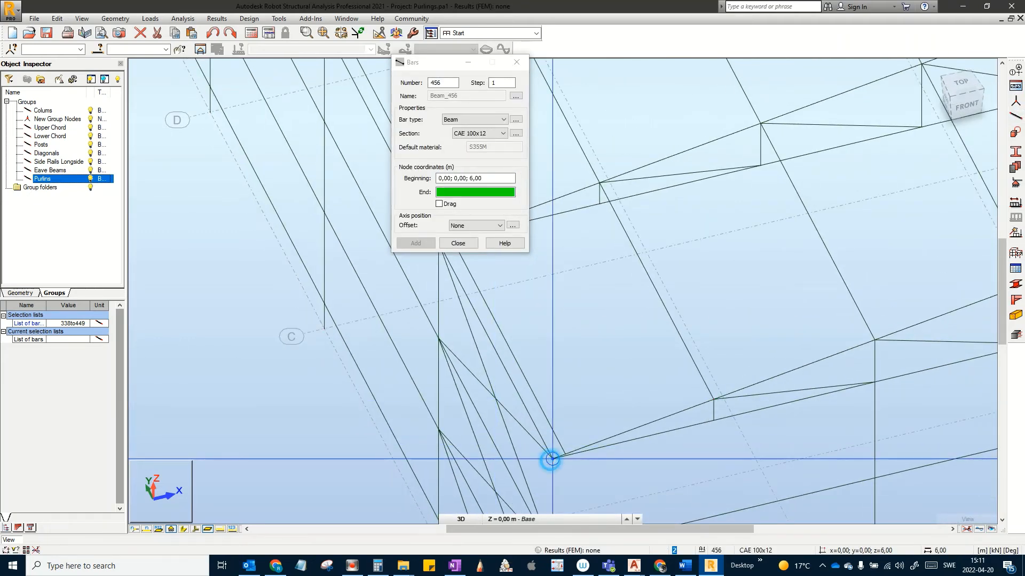
left_click(599, 183)
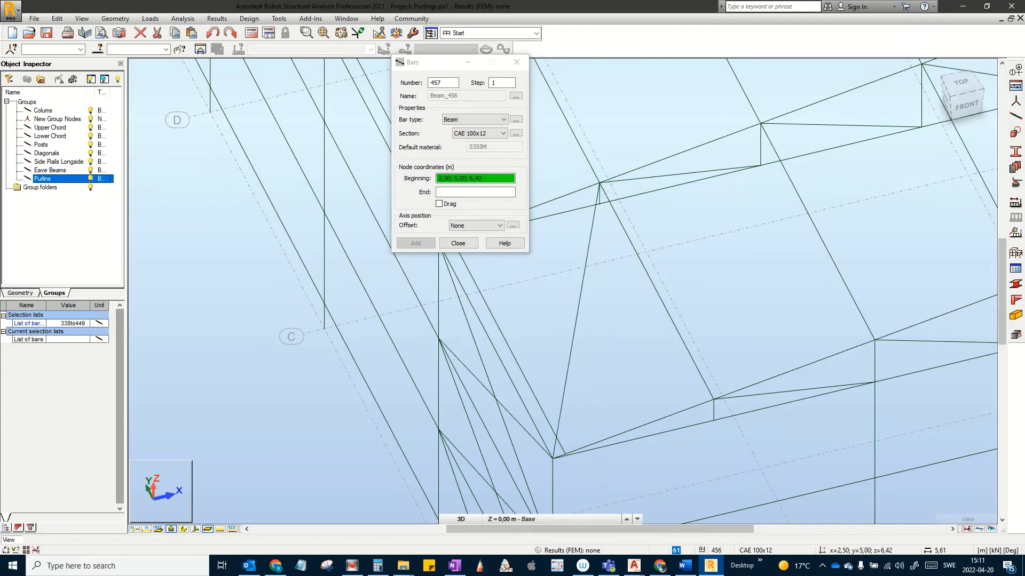
left_click(599, 183)
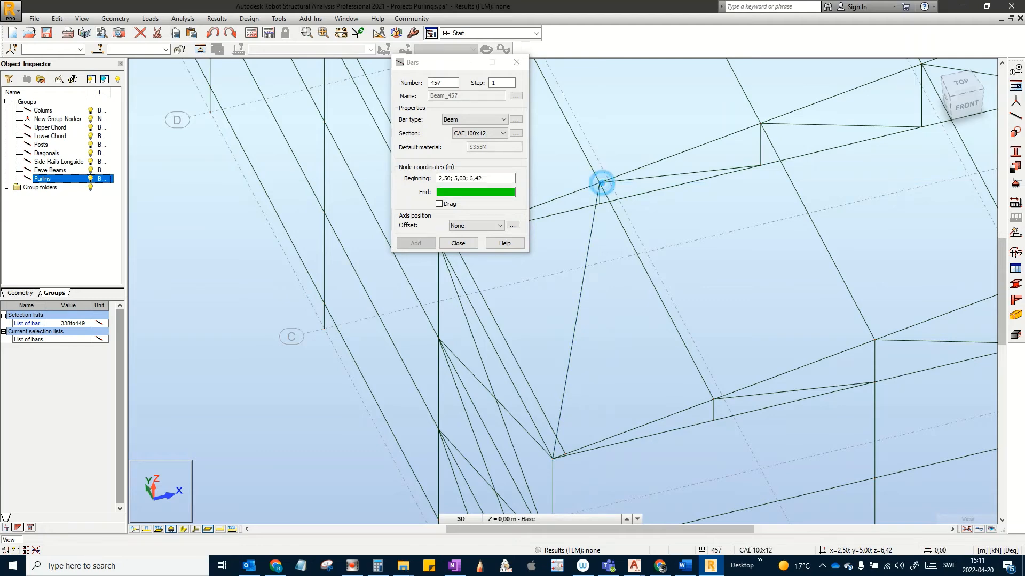
left_click(874, 339)
Step: Add bars 458 (to 7,50;5;7,25), 459 (to 10,00;0;7,67) and 460 to the next upper node
middle_click_drag(875, 340, 766, 448)
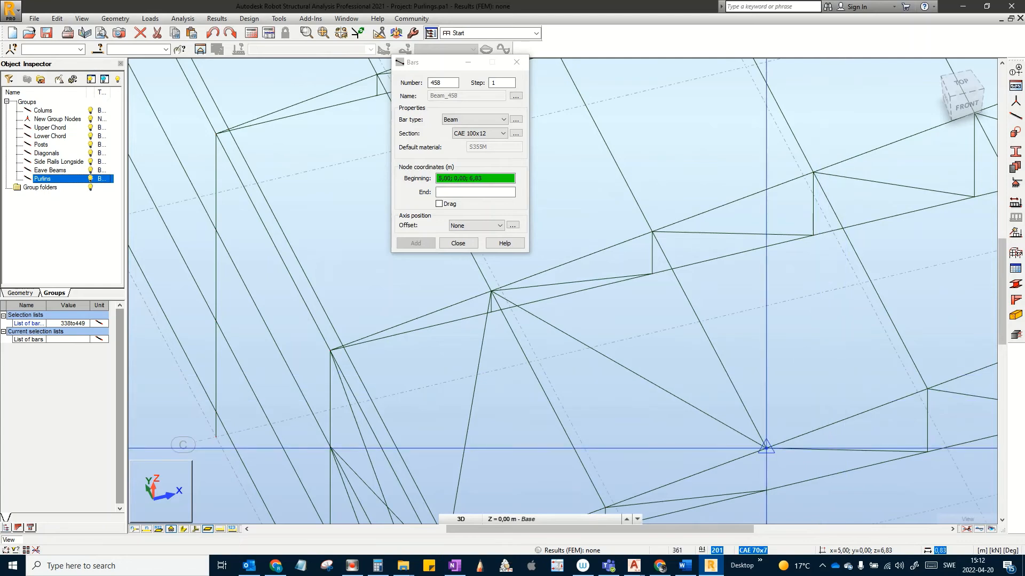
left_click(766, 447)
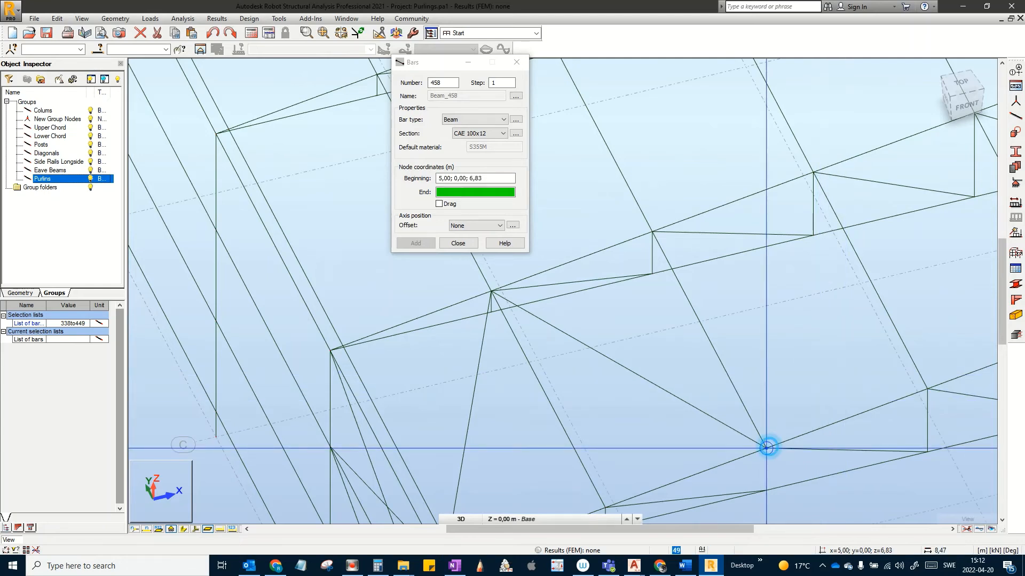
left_click(814, 172)
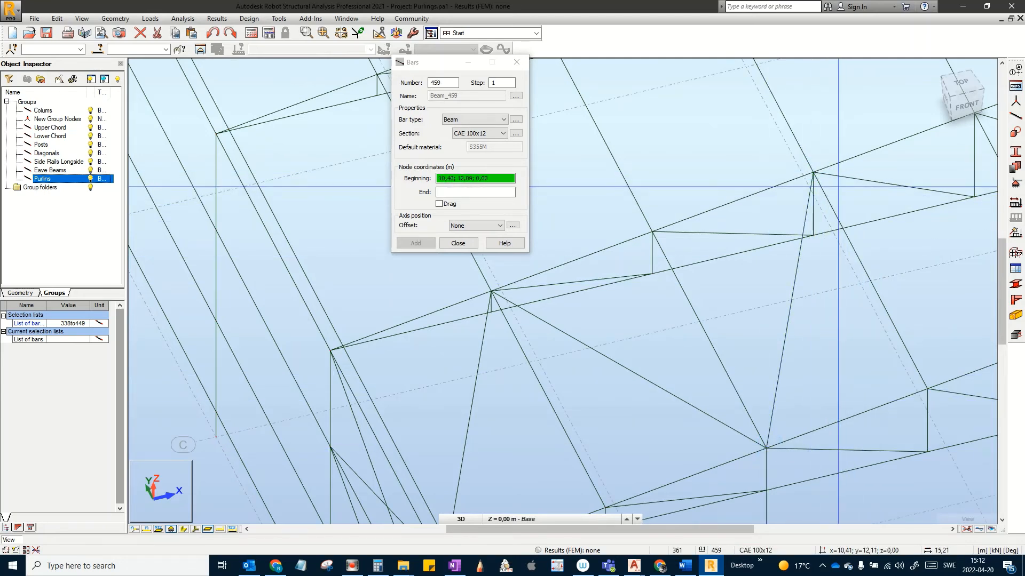
left_click(812, 172)
middle_click_drag(905, 280, 739, 304)
left_click(931, 324)
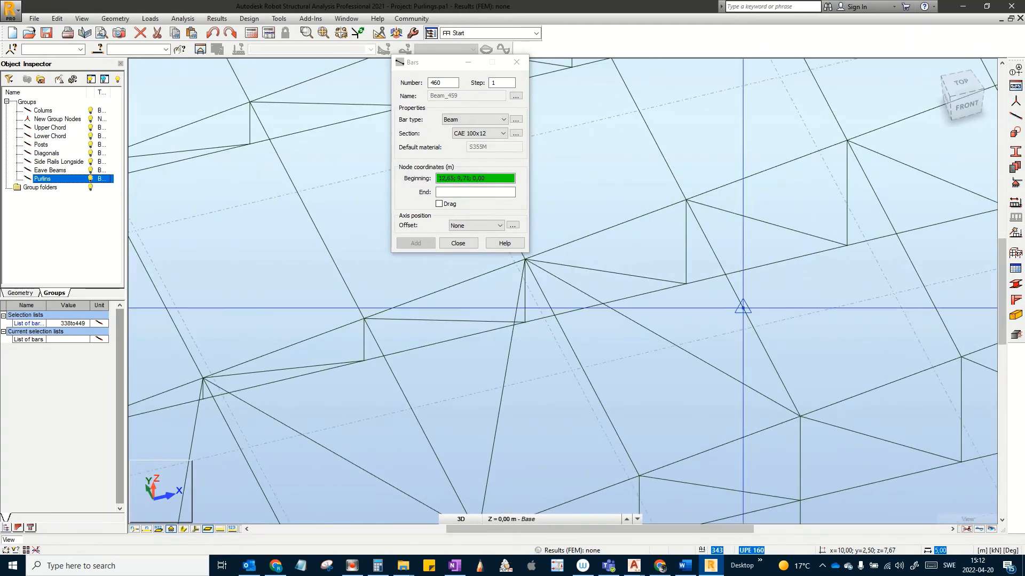
left_click(799, 417)
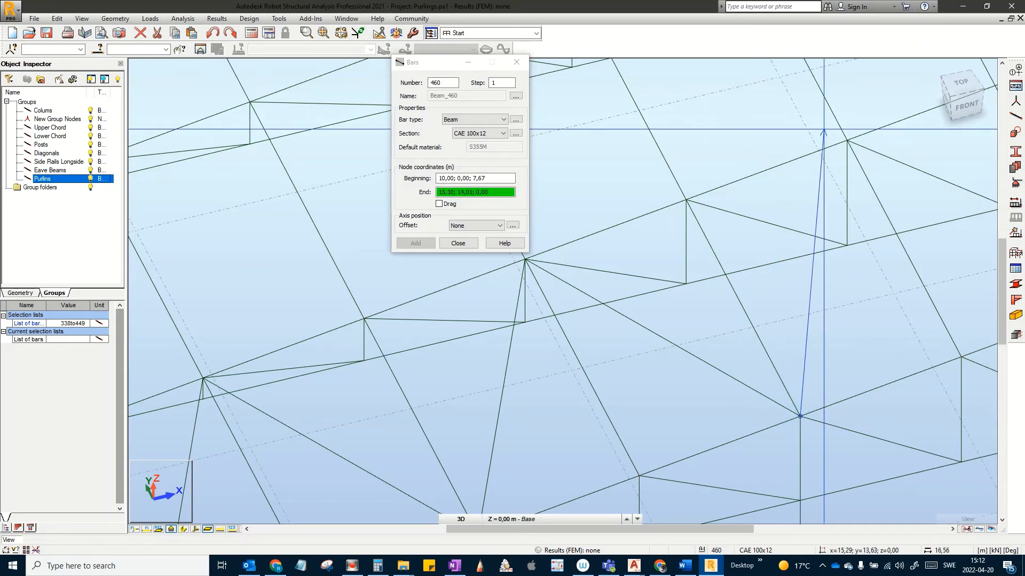
left_click(847, 140)
Step: Add bars 461 (12,50;5;8,08 to 14,80;0;8,47), 462 (to 12,50;0;8,08) and 463 (to 10,00;5;7,67)
middle_click_drag(847, 140, 834, 260)
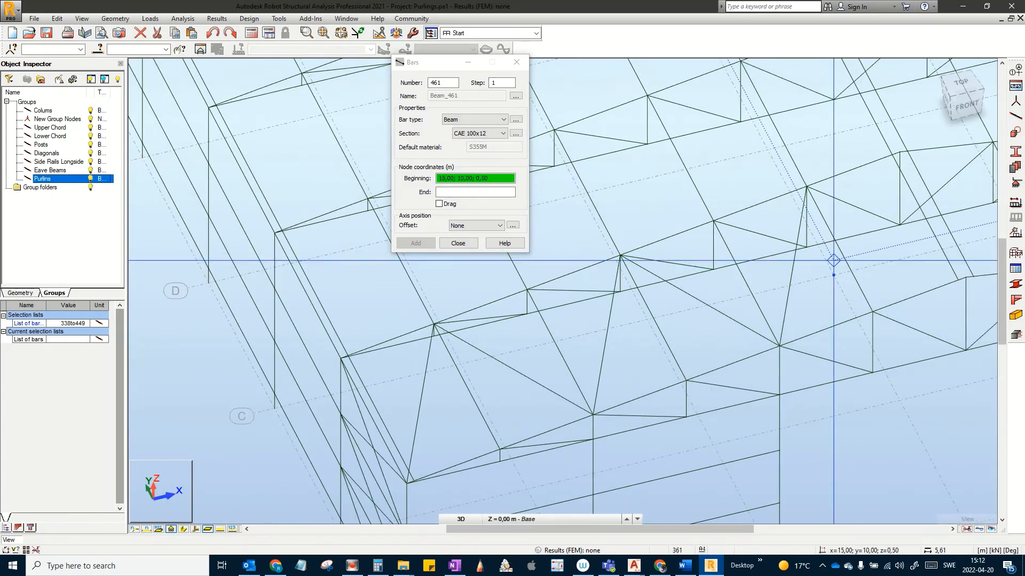
left_click(806, 186)
scroll(899, 226, "up", 3)
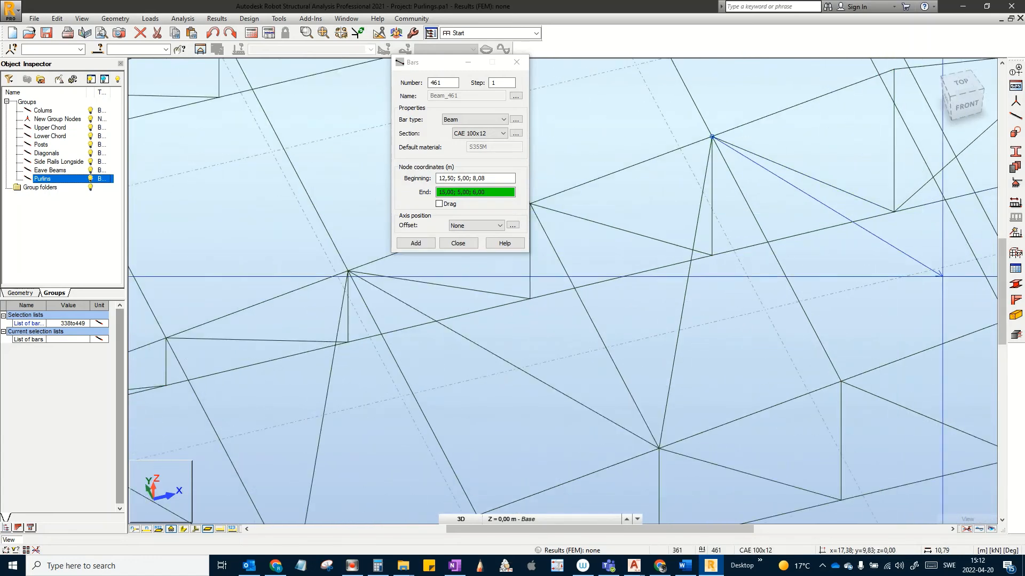
middle_click_drag(909, 269, 801, 284)
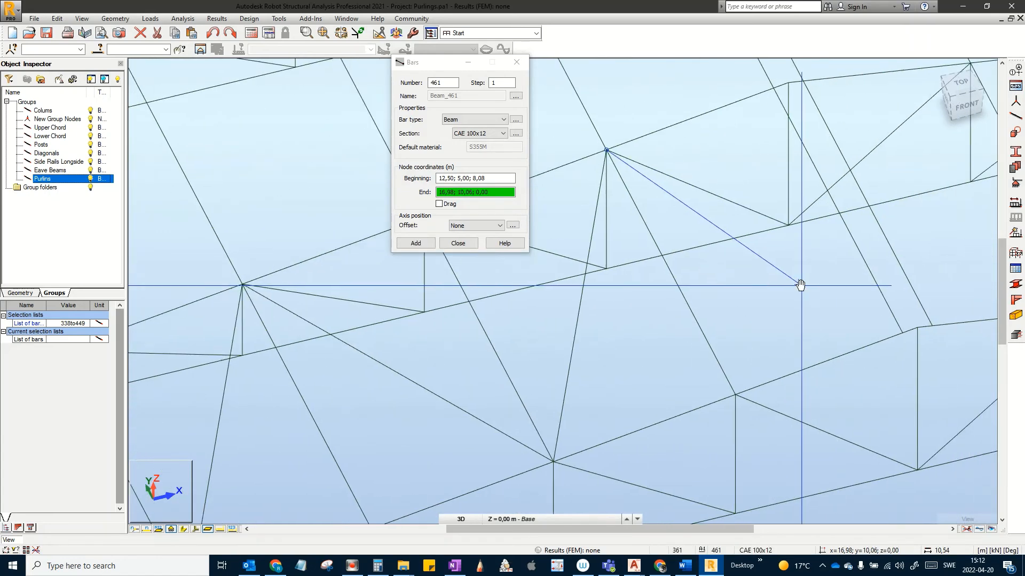
left_click(902, 333)
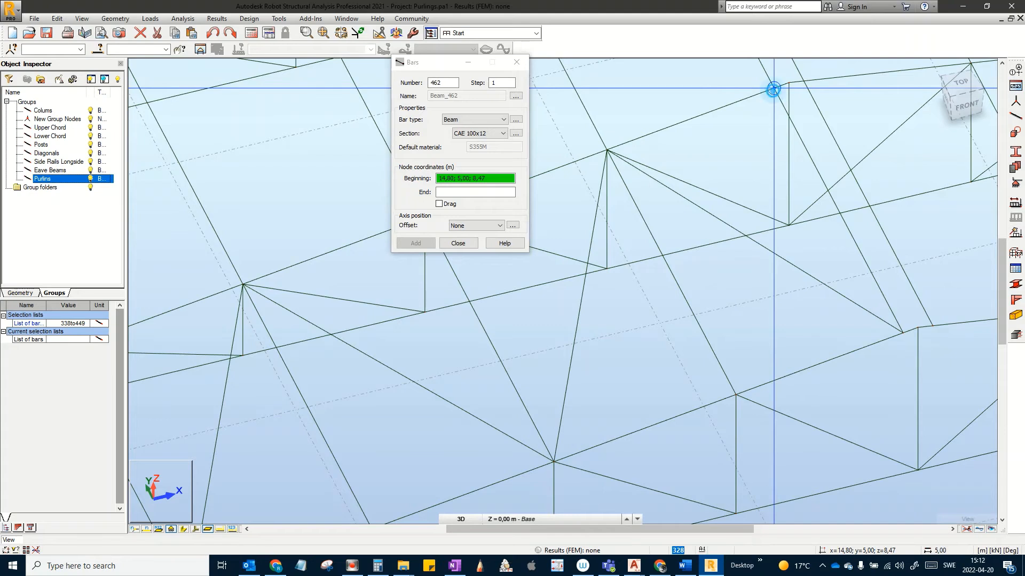
left_click(773, 89)
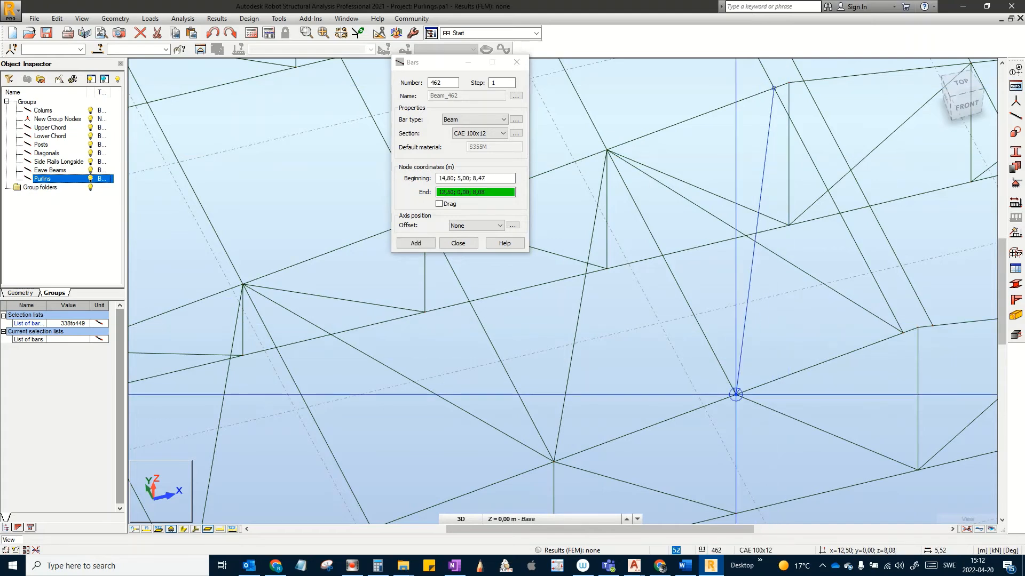
left_click(735, 395)
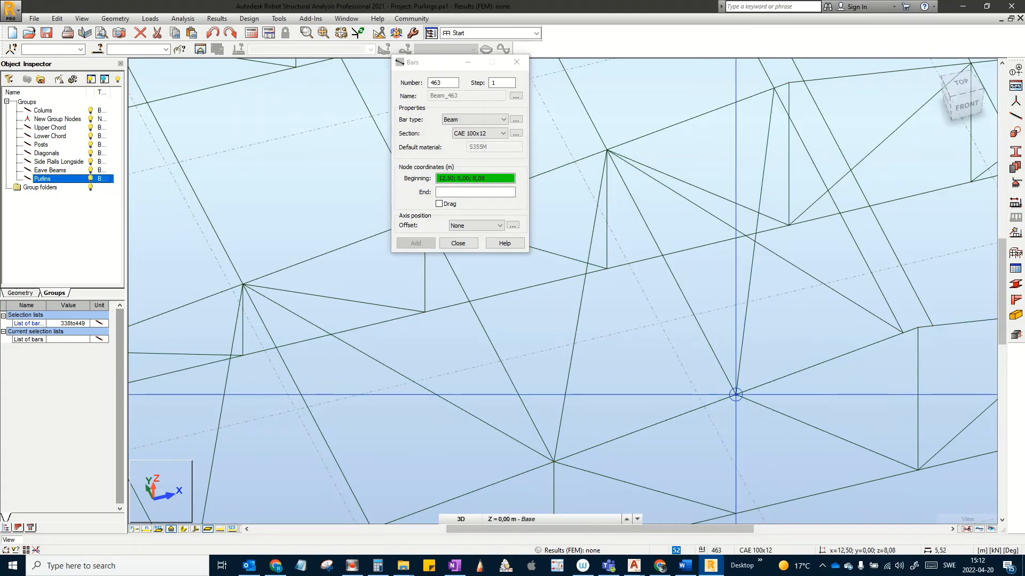
middle_click_drag(776, 406, 835, 480)
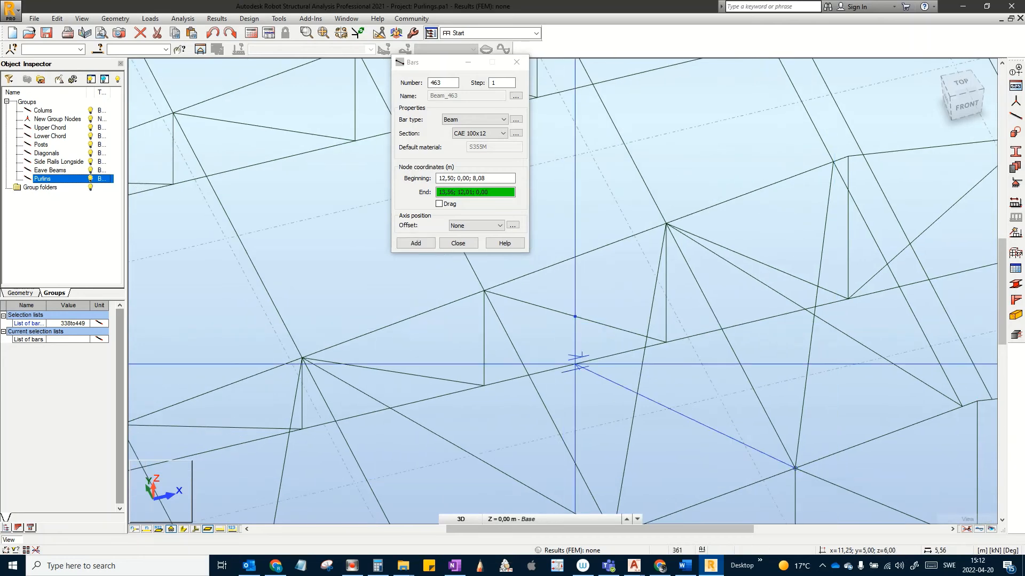
scroll(577, 366, "down", 2)
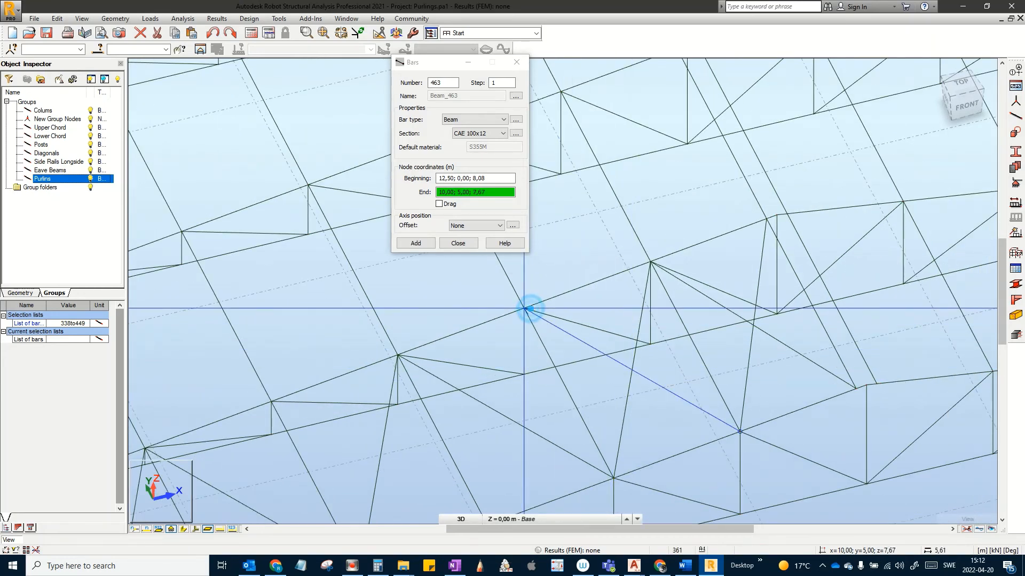
left_click(524, 309)
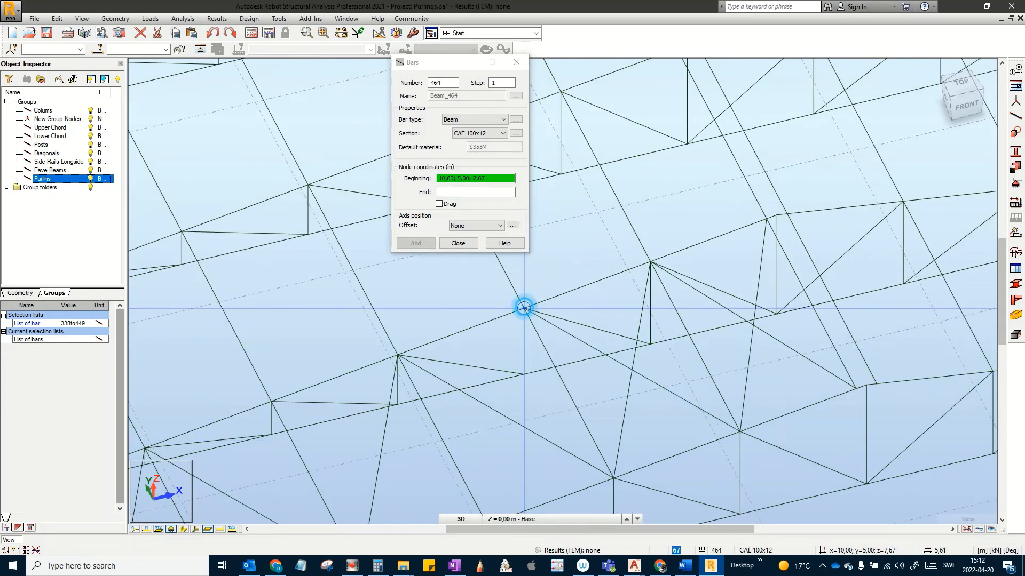
Step: Add bars 464 (to 7,50;0;7,25) and diagonals 465, 466 and 467 between successive truss nodes
left_click(524, 308)
middle_click_drag(549, 490, 642, 445)
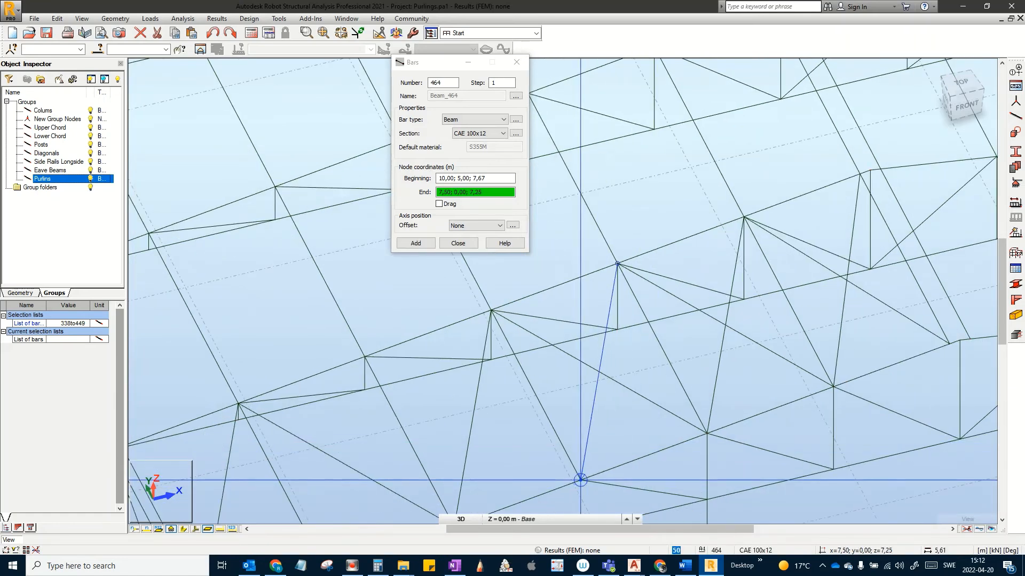
left_click(581, 480)
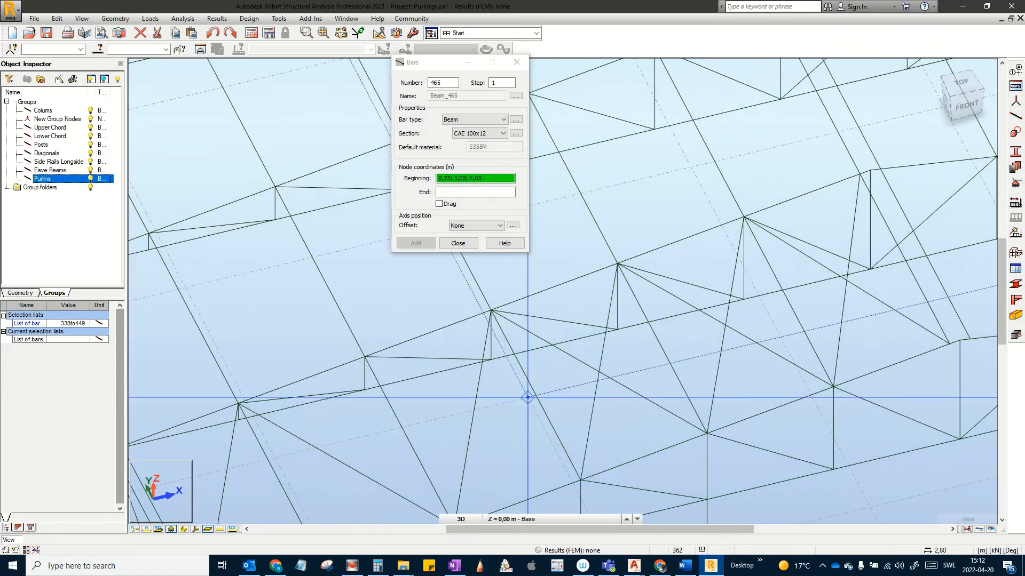
left_click(580, 480)
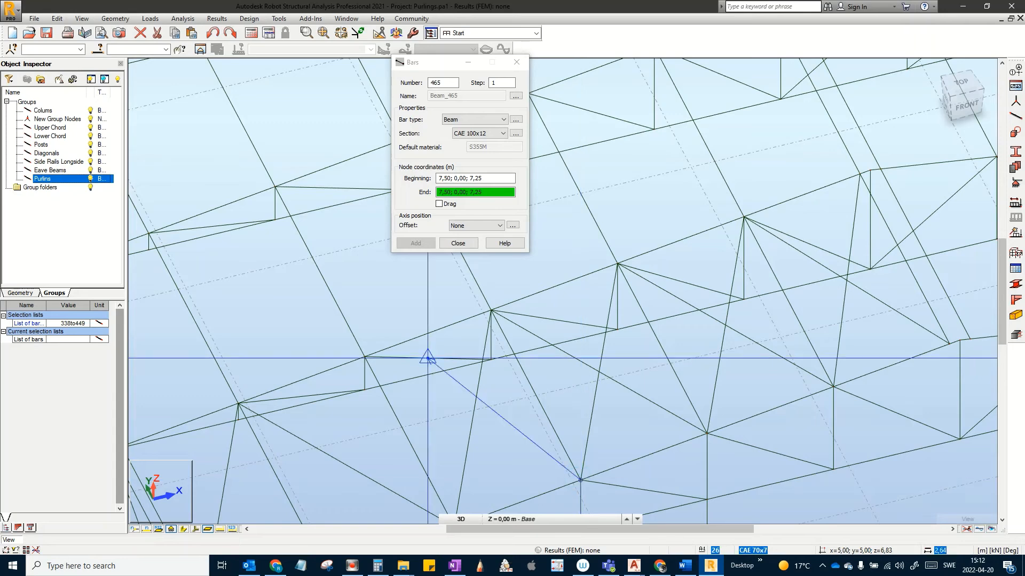
left_click(365, 356)
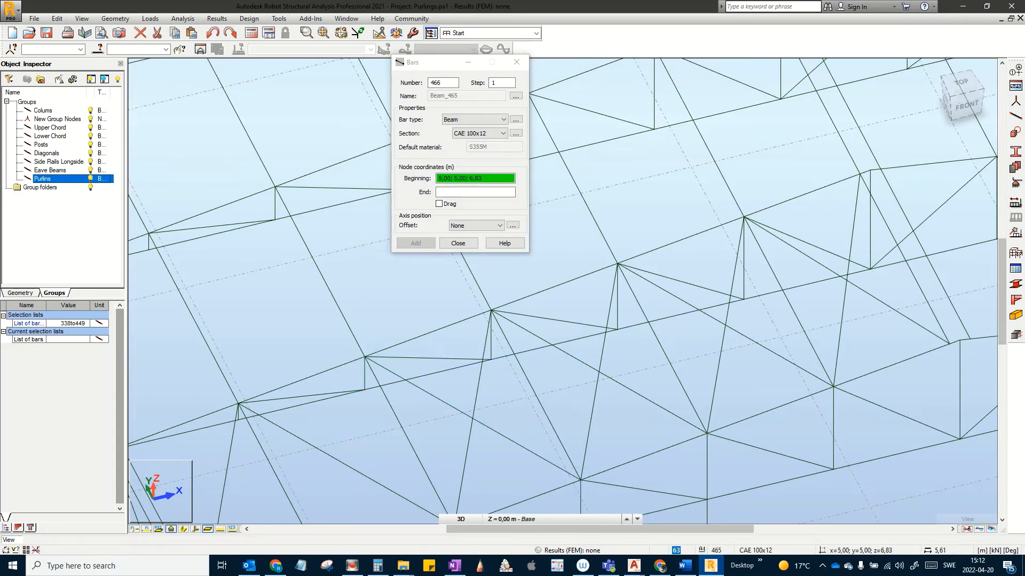
left_click(365, 356)
scroll(364, 356, "down", 2)
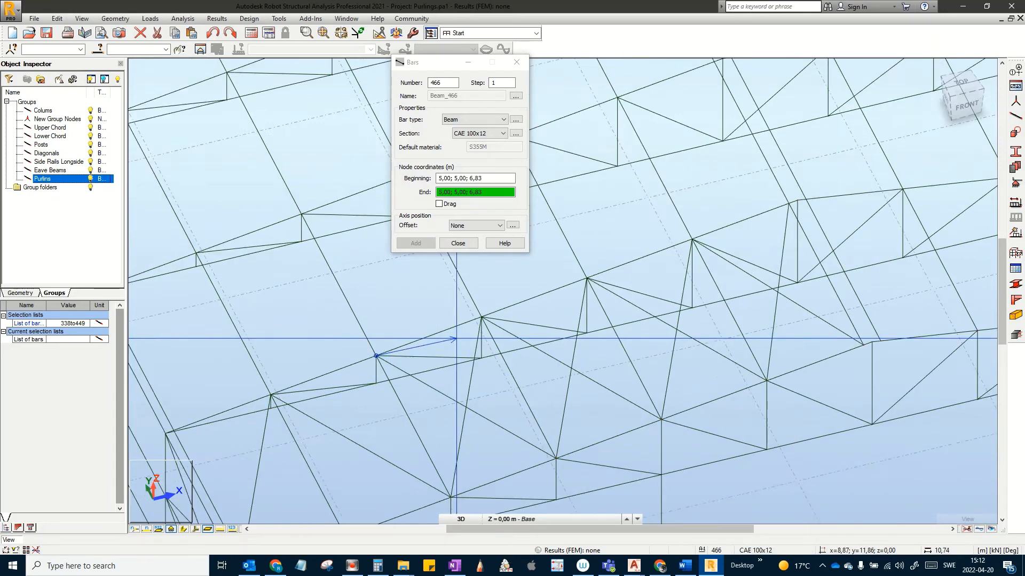
middle_click_drag(453, 340, 574, 265)
scroll(421, 357, "up", 2)
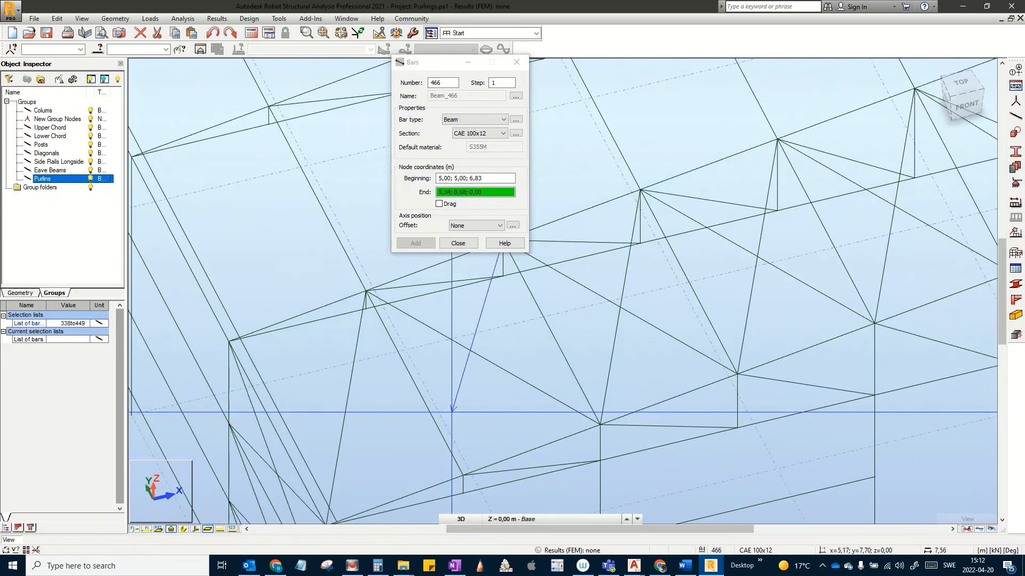
left_click(463, 475)
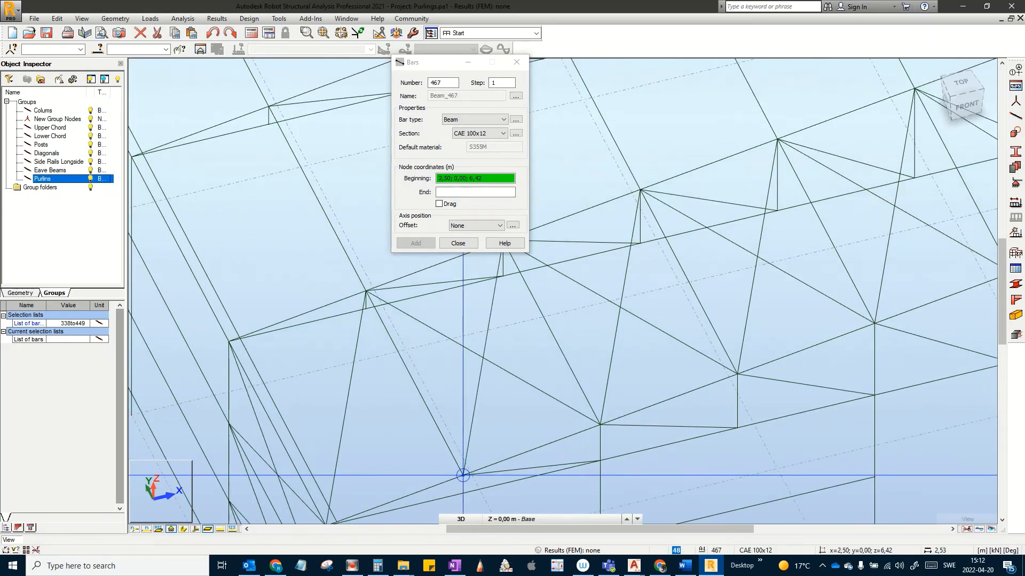
left_click(463, 475)
left_click(233, 343)
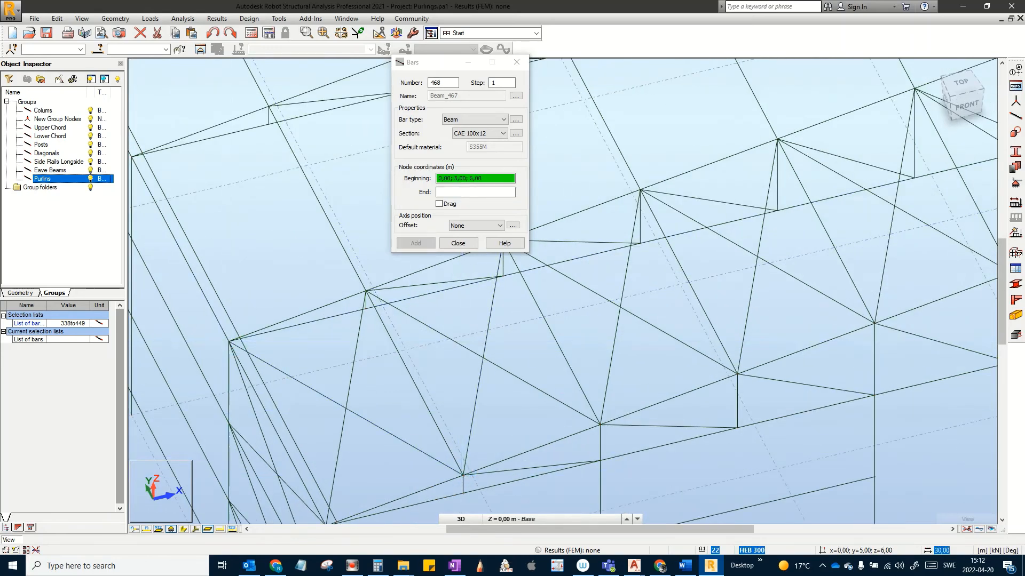
scroll(406, 349, "down", 5)
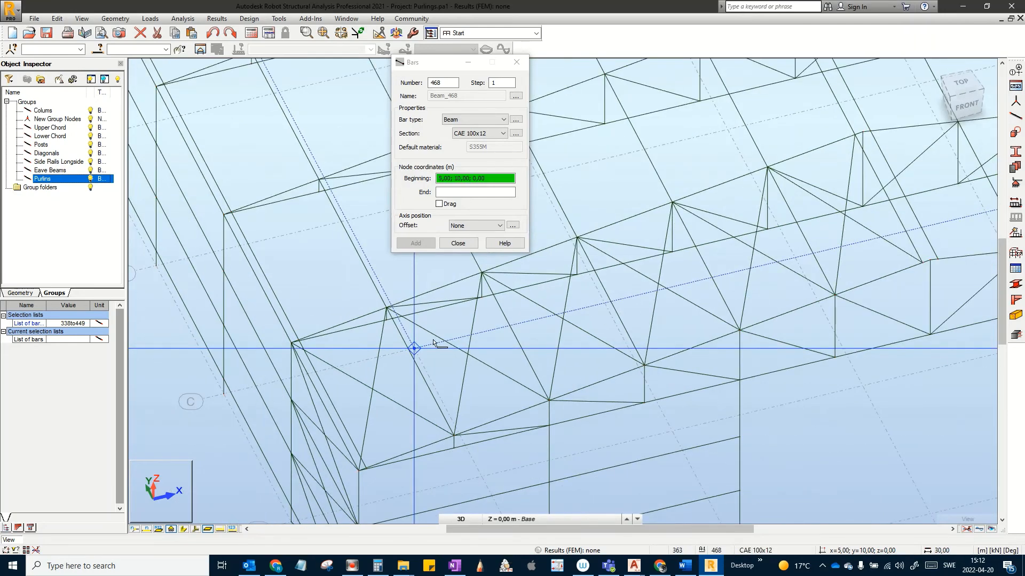
left_click(457, 242)
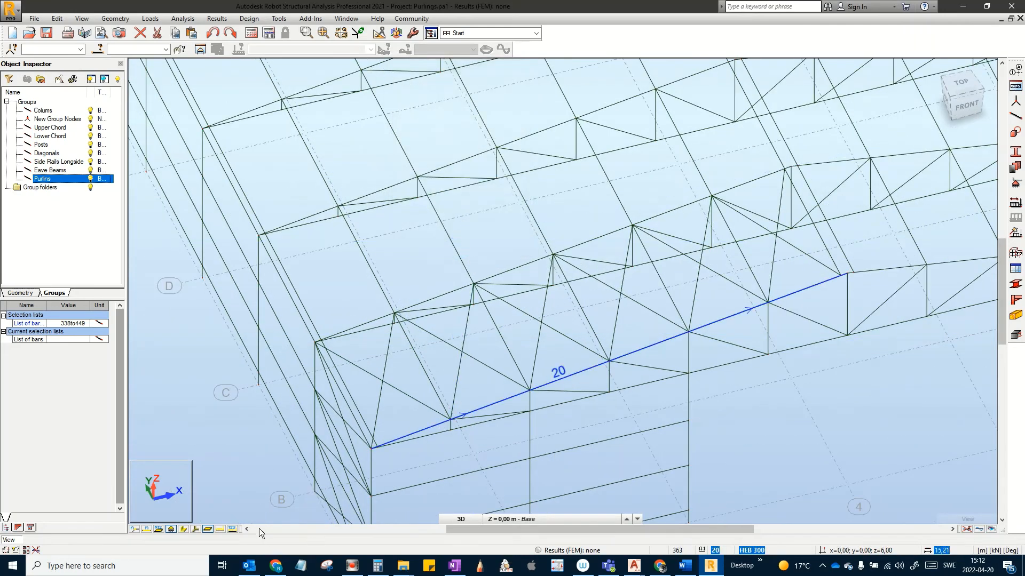
Step: Display members as rendered section shapes with local-axis arrows, then revert to plain lines
left_click(187, 528)
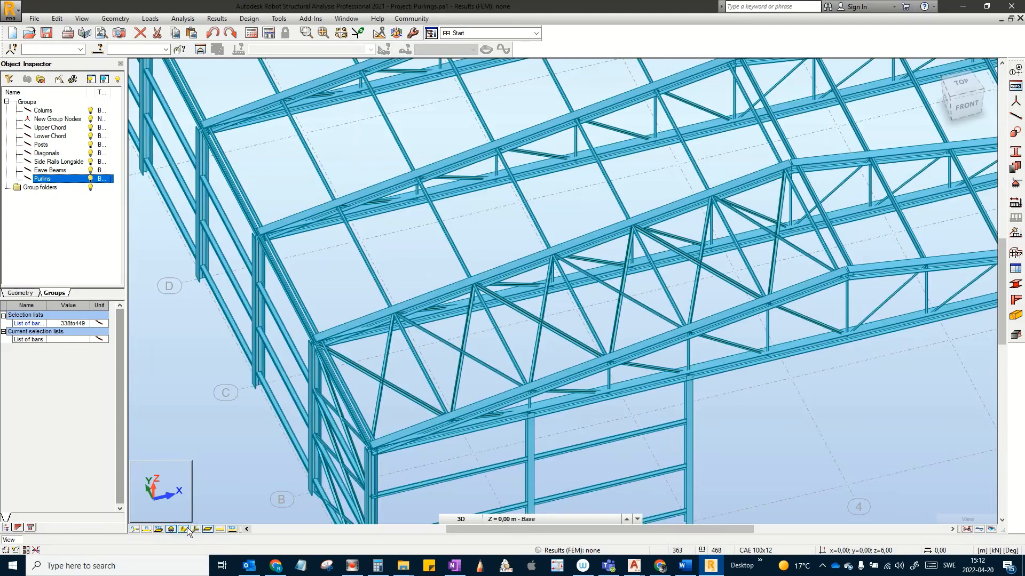
scroll(418, 387, "up", 8)
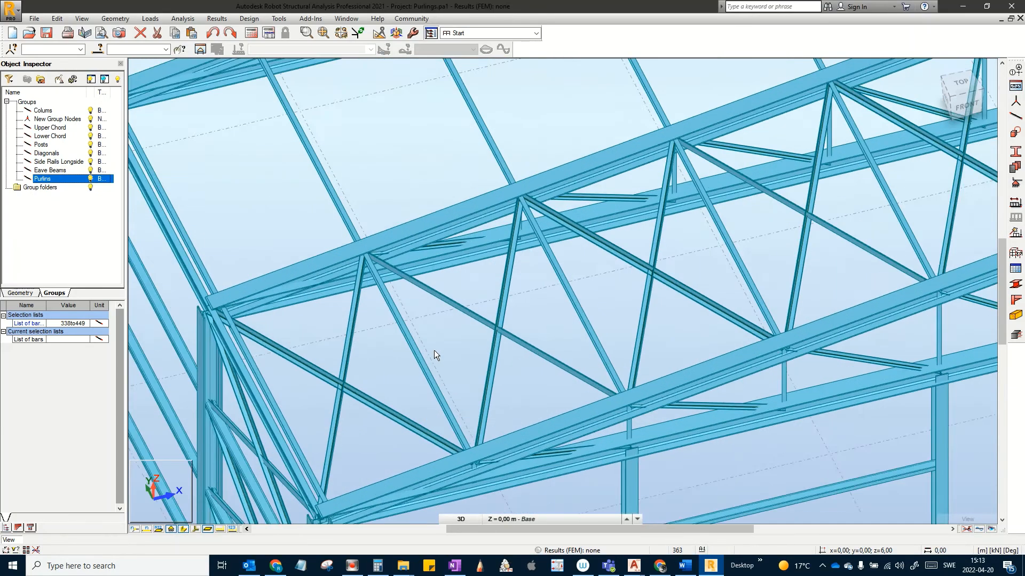
scroll(297, 489, "down", 4)
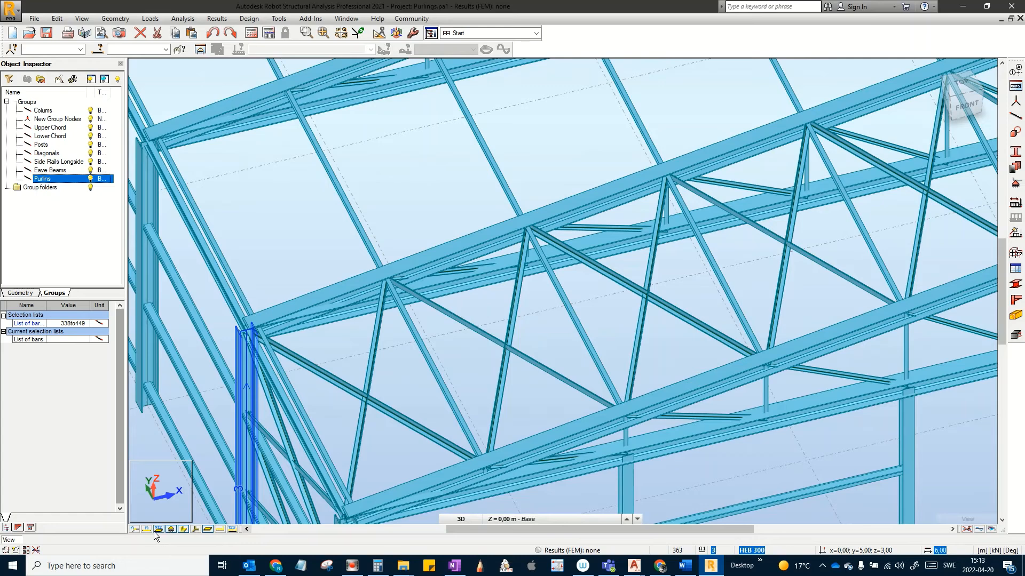
left_click(184, 529)
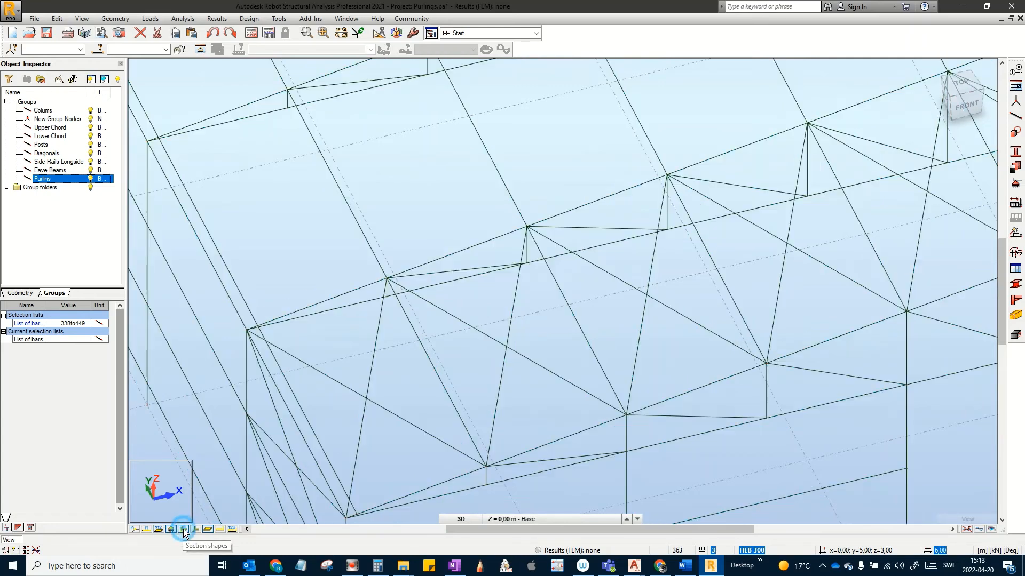
left_click(183, 529)
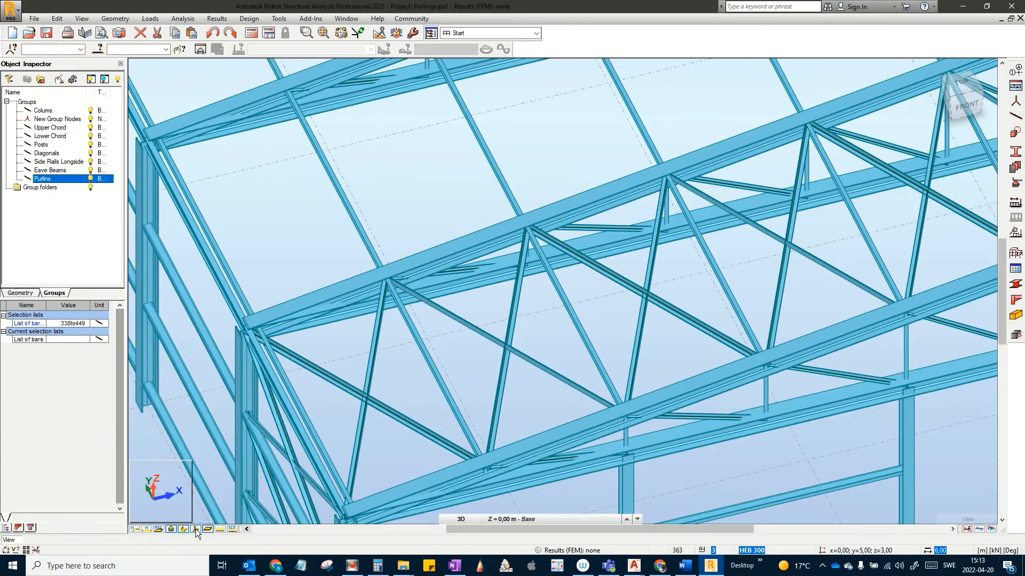
left_click(195, 530)
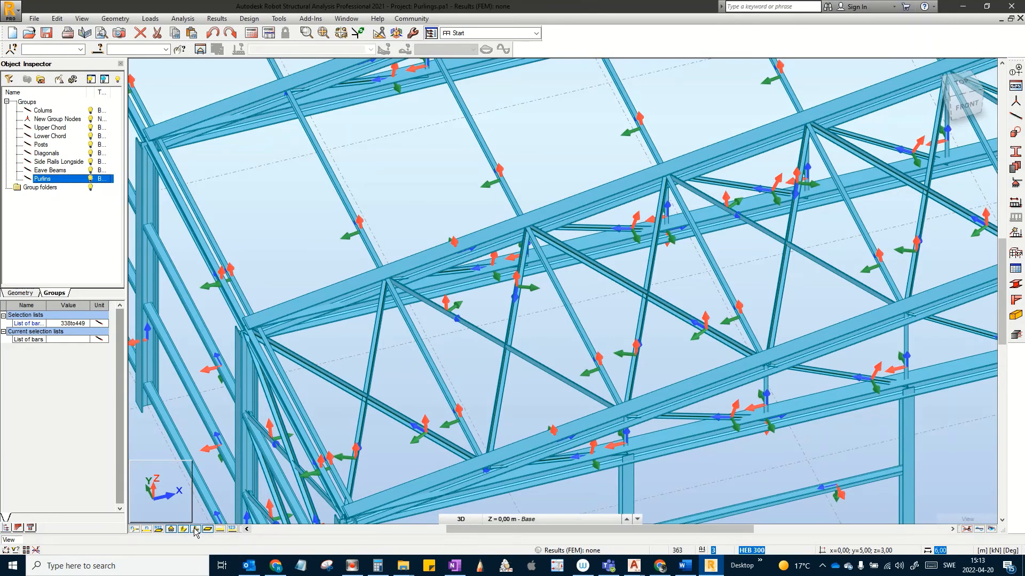
left_click(183, 530)
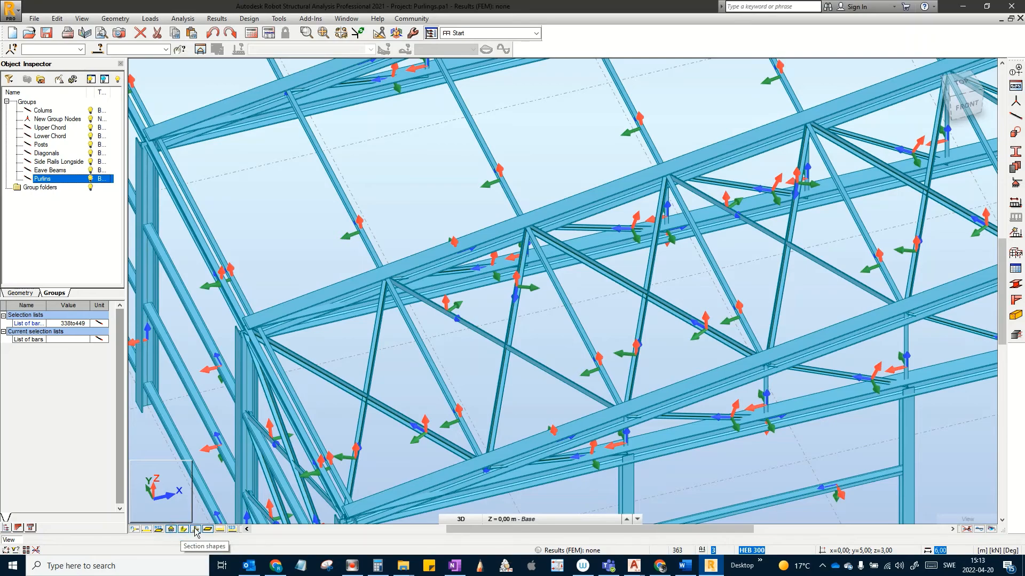
left_click(195, 530)
Step: Select bracing bars 450–467 by filtering on the CAE 100x12 section
scroll(402, 331, "down", 4)
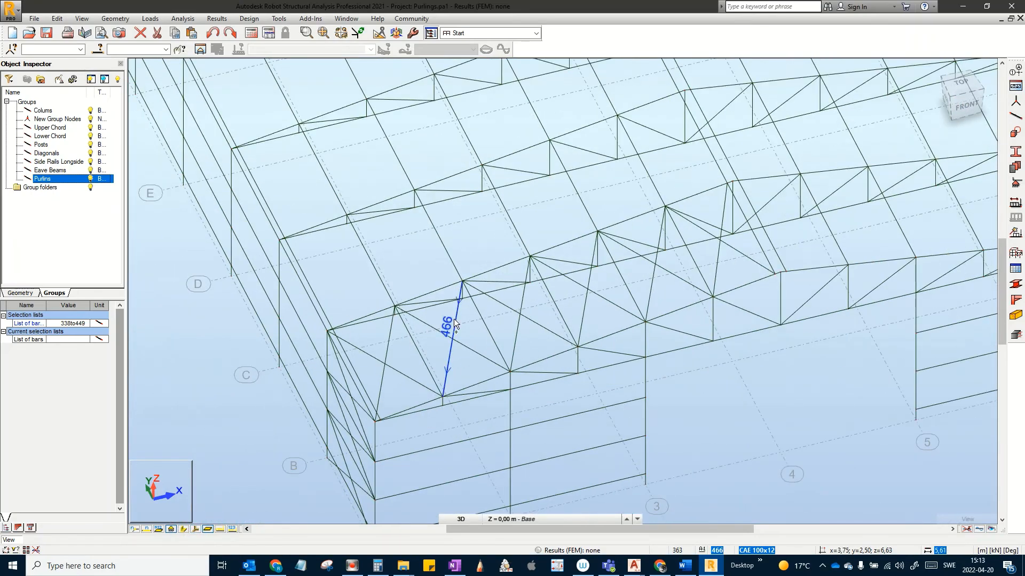
middle_click_drag(455, 321, 391, 343, "shift")
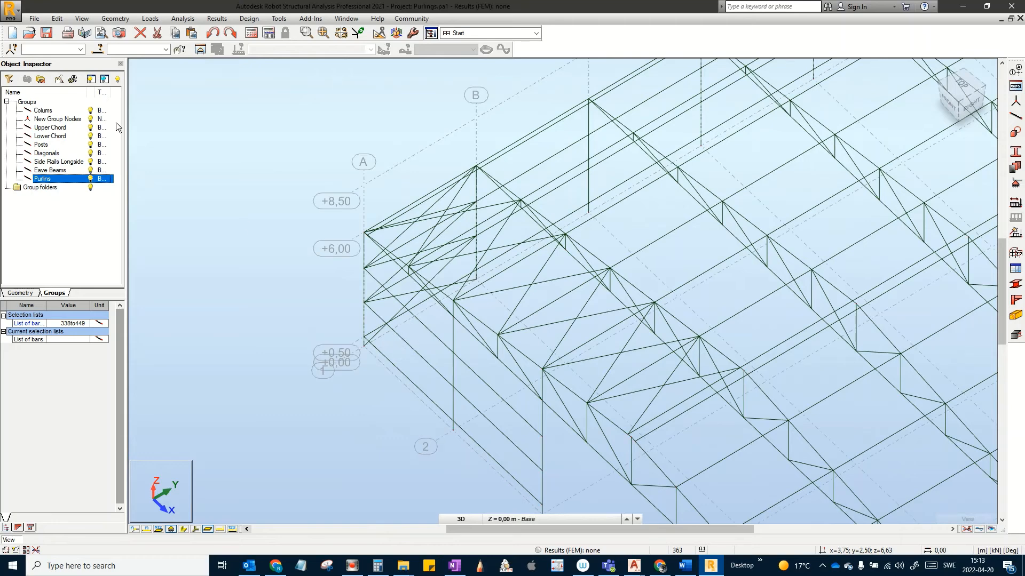
left_click(98, 49)
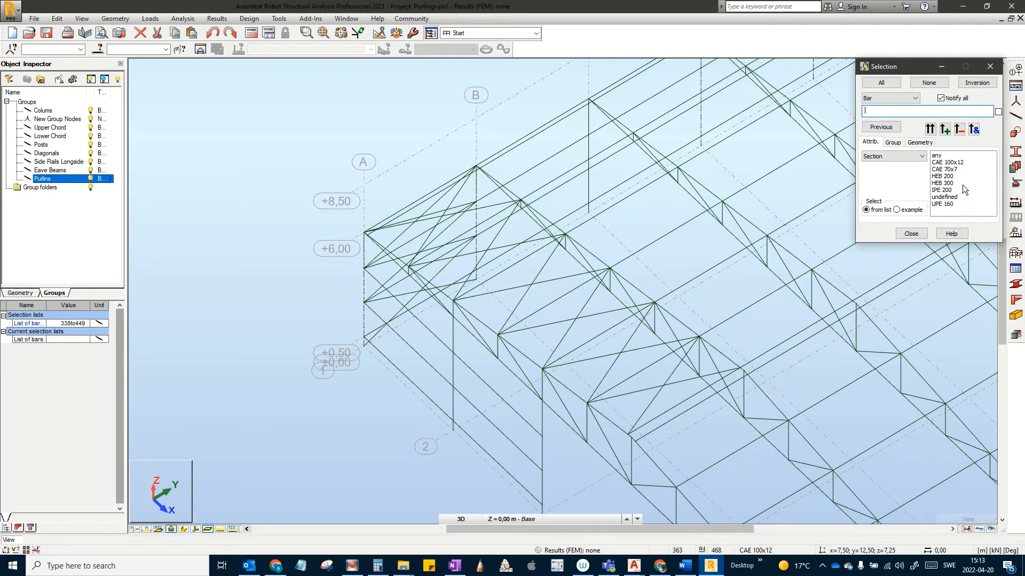
left_click(958, 162)
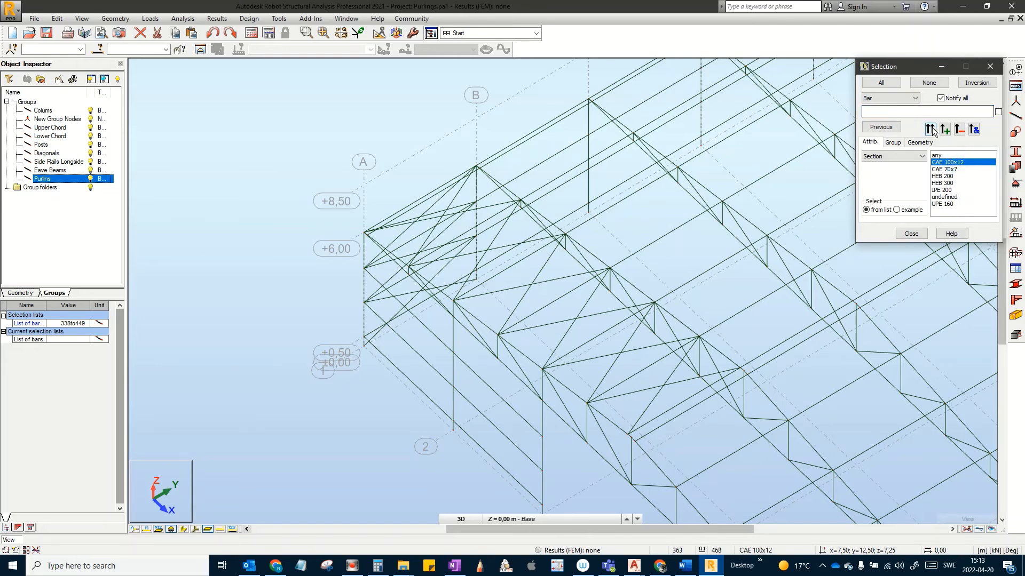
left_click(931, 130)
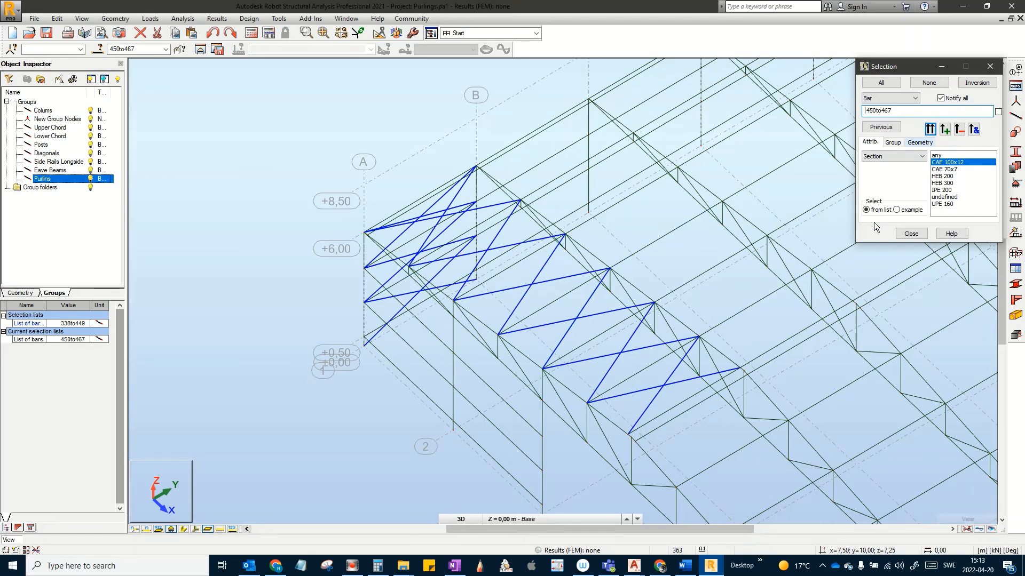
left_click(911, 233)
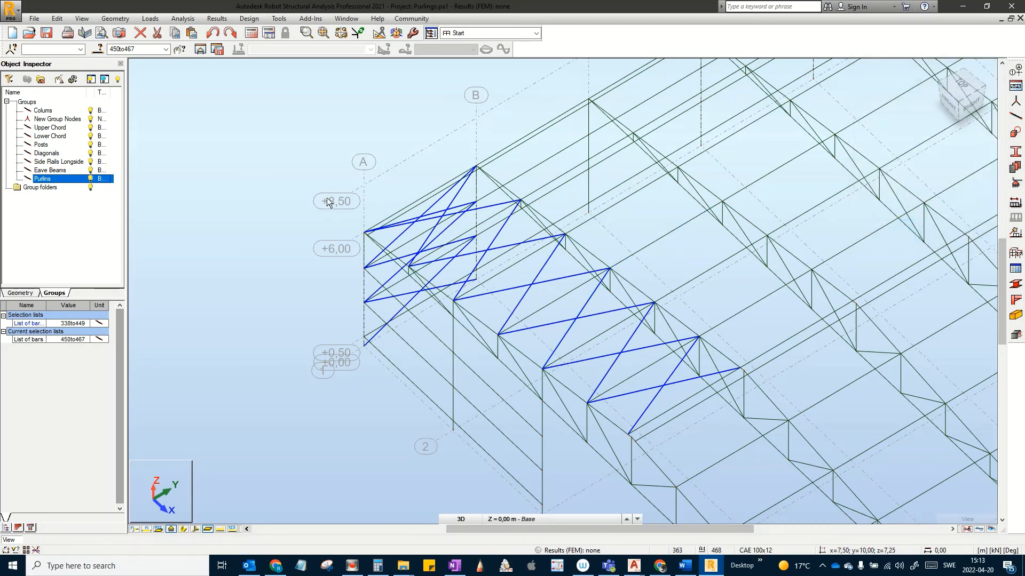
Step: Vertical-mirror copy the selected bracing across the YZ plane as bars 468–485, then deselect
left_click(58, 18)
mouse_move(90, 151)
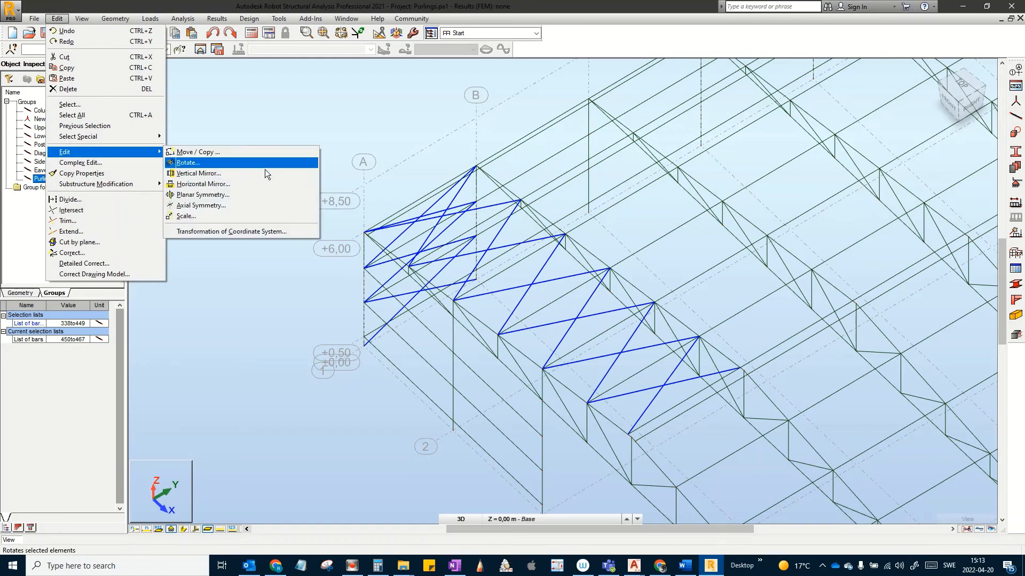
left_click(218, 173)
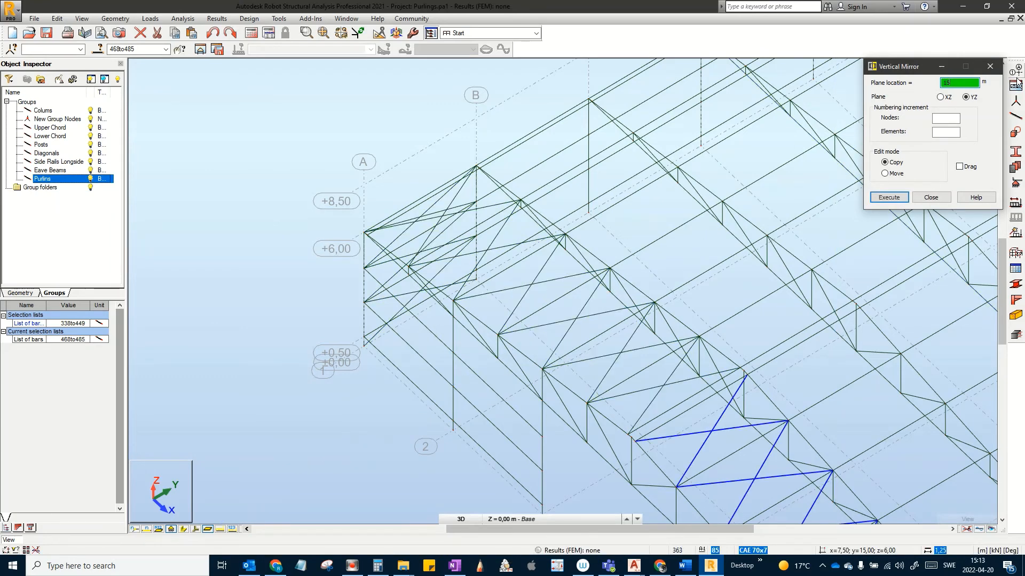
left_click(929, 198)
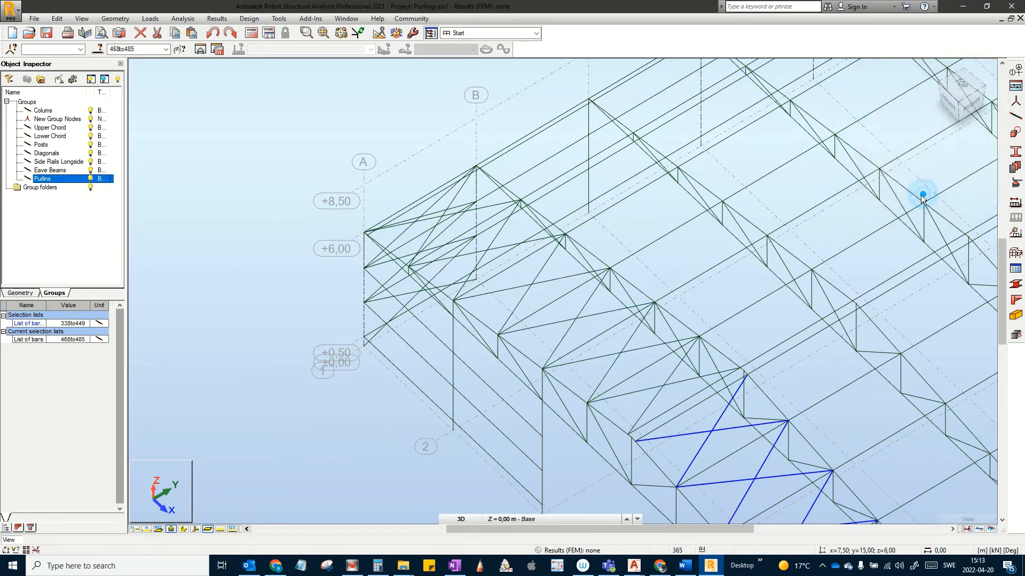
middle_click_drag(801, 206, 660, 168)
scroll(660, 168, "down", 3)
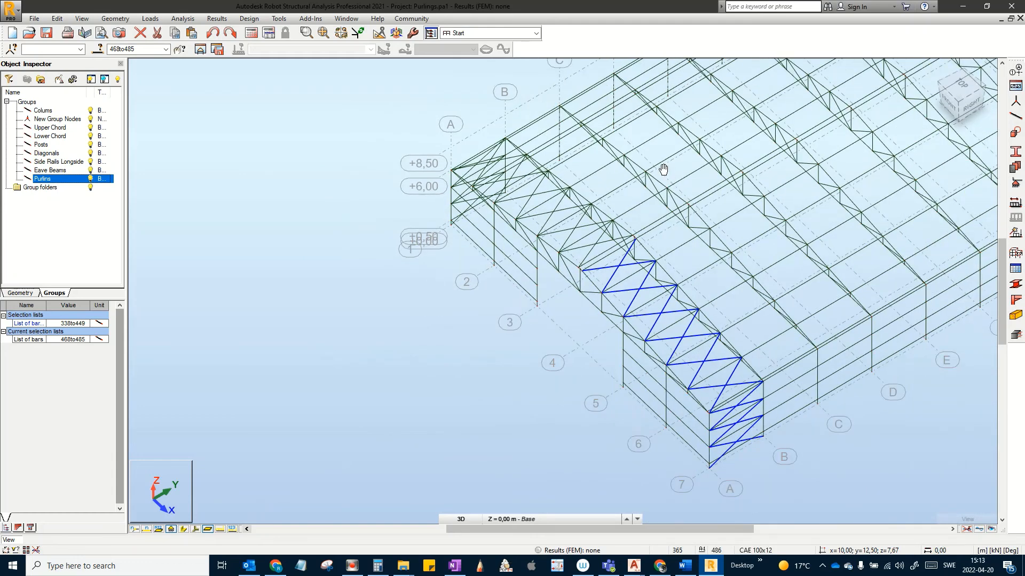
left_click(563, 248)
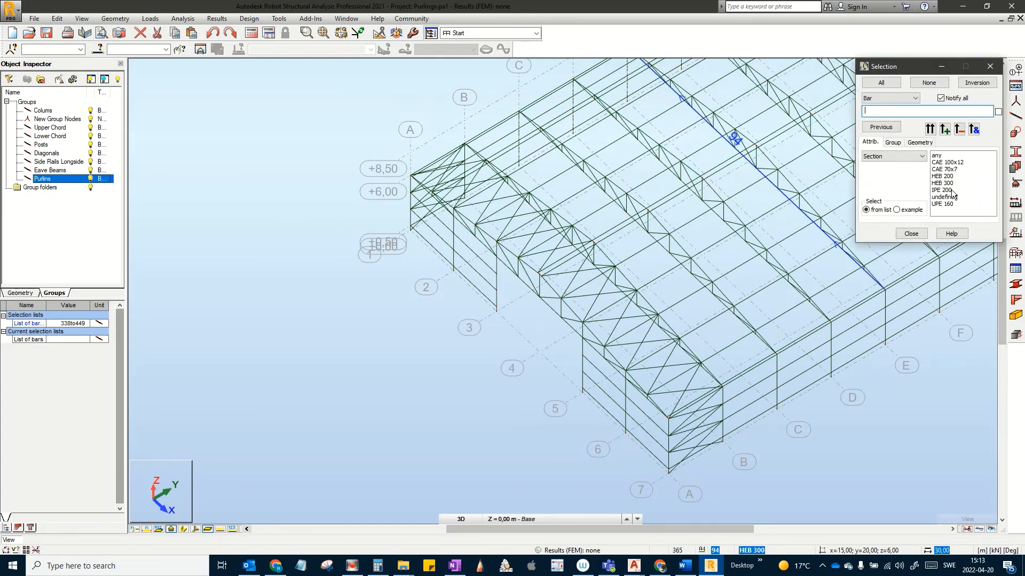
left_click(948, 163)
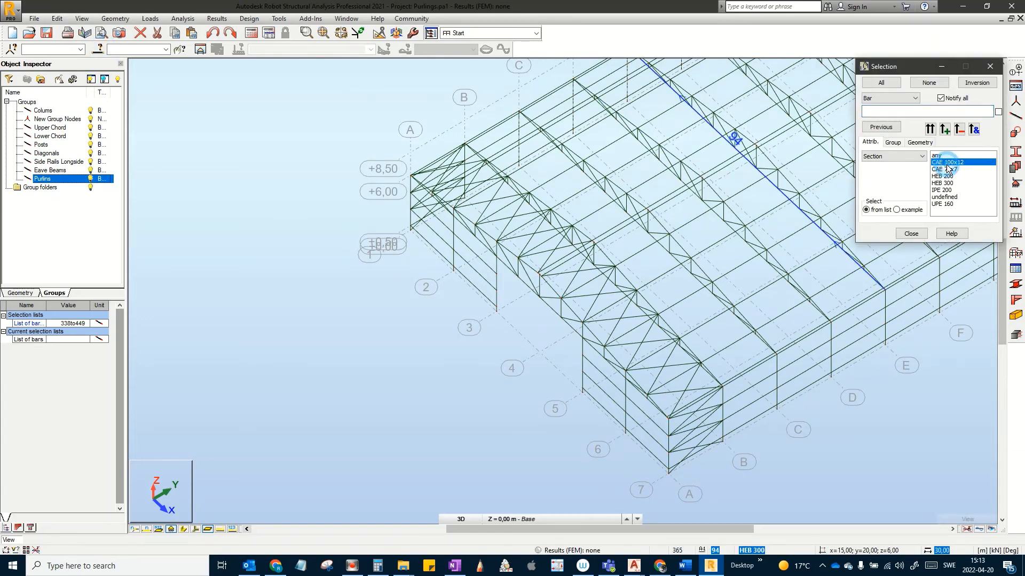
left_click(930, 130)
left_click(911, 233)
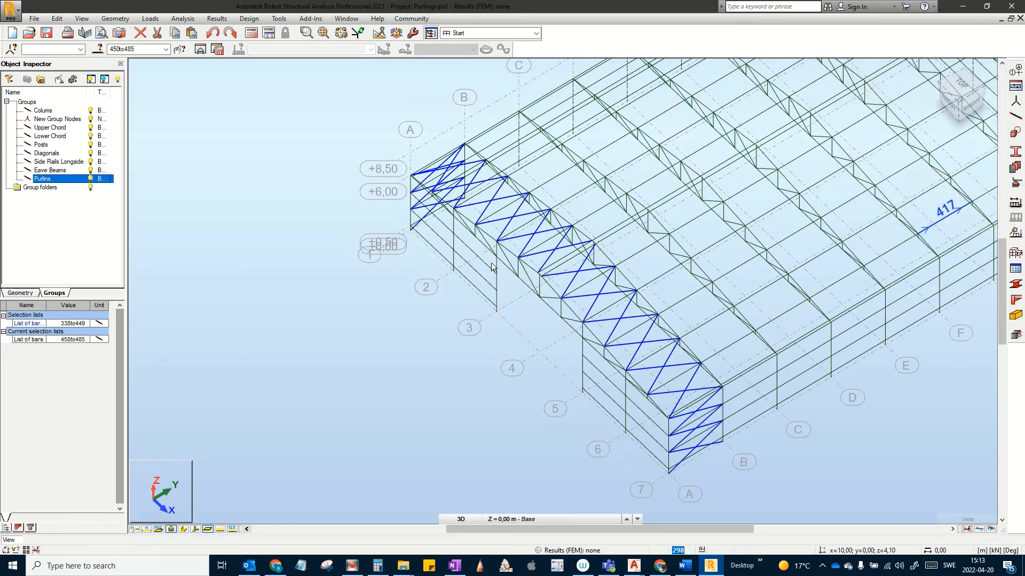
left_click(57, 19)
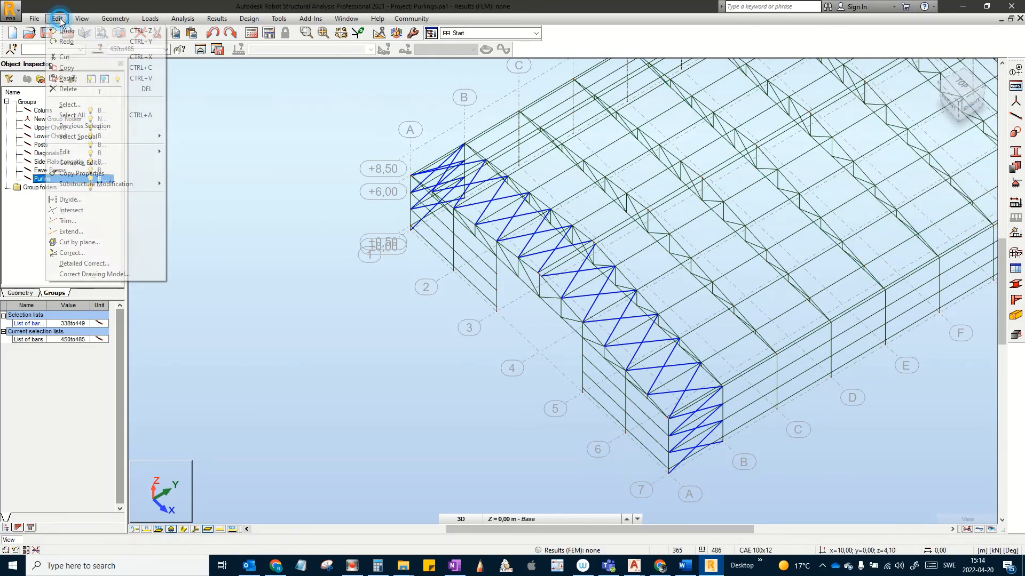
mouse_move(95, 153)
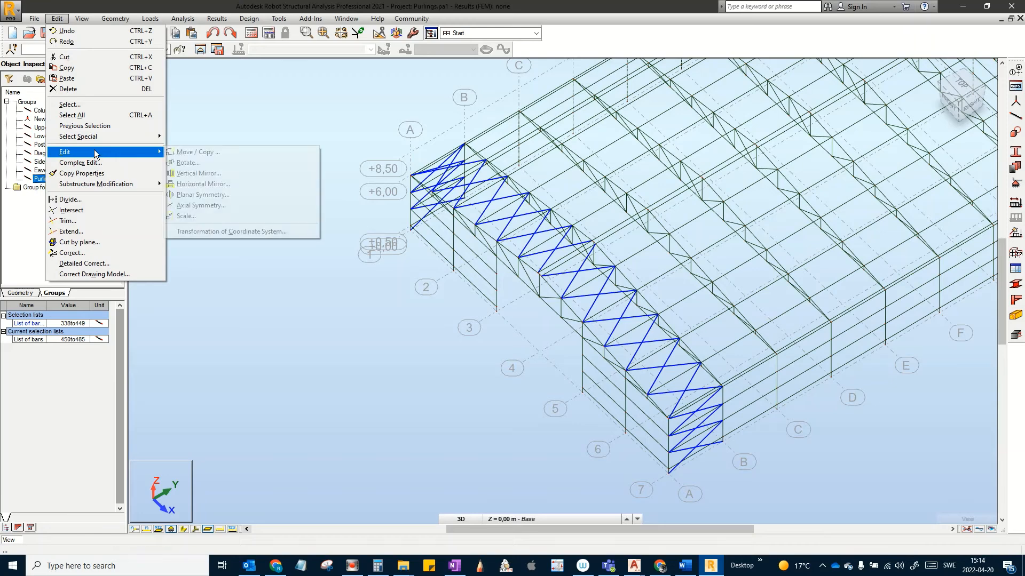
left_click(201, 152)
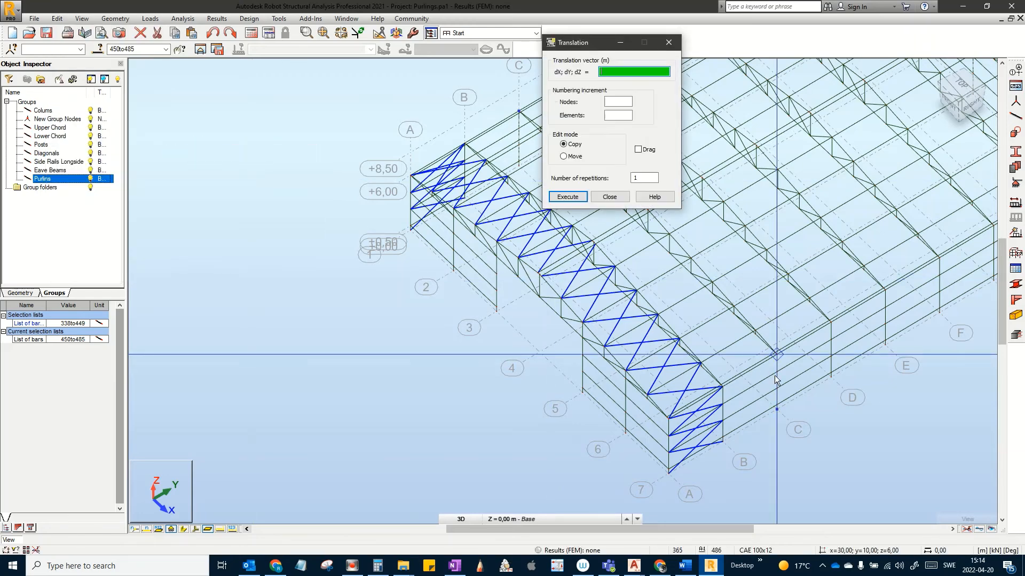
middle_click_drag(724, 482, 666, 468)
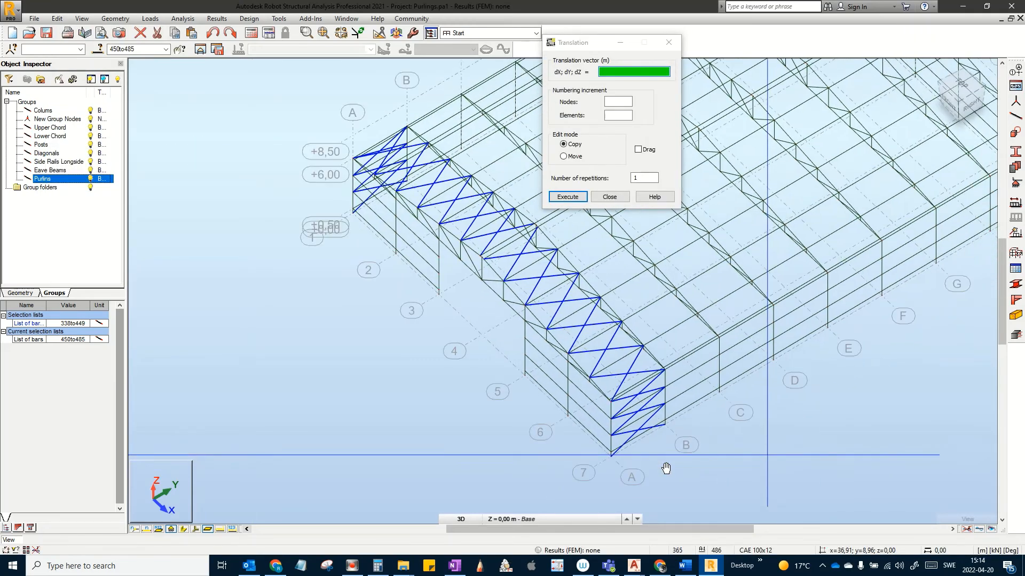
left_click(664, 432)
scroll(675, 411, "up", 3)
scroll(674, 410, "up", 2)
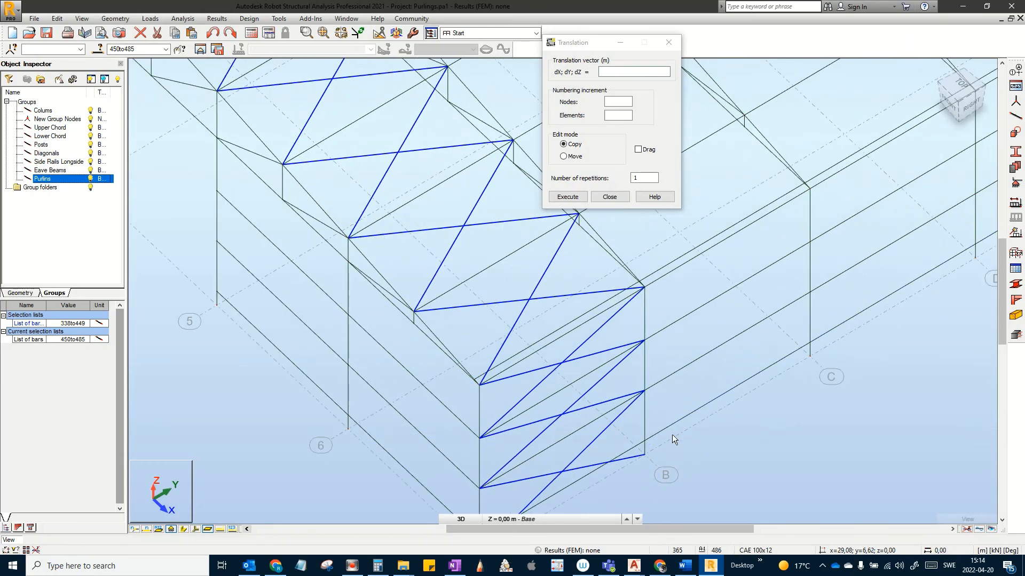
left_click(645, 457)
scroll(758, 348, "down", 2)
scroll(850, 363, "down", 2)
middle_click_drag(848, 365, 560, 469)
scroll(817, 360, "down", 1)
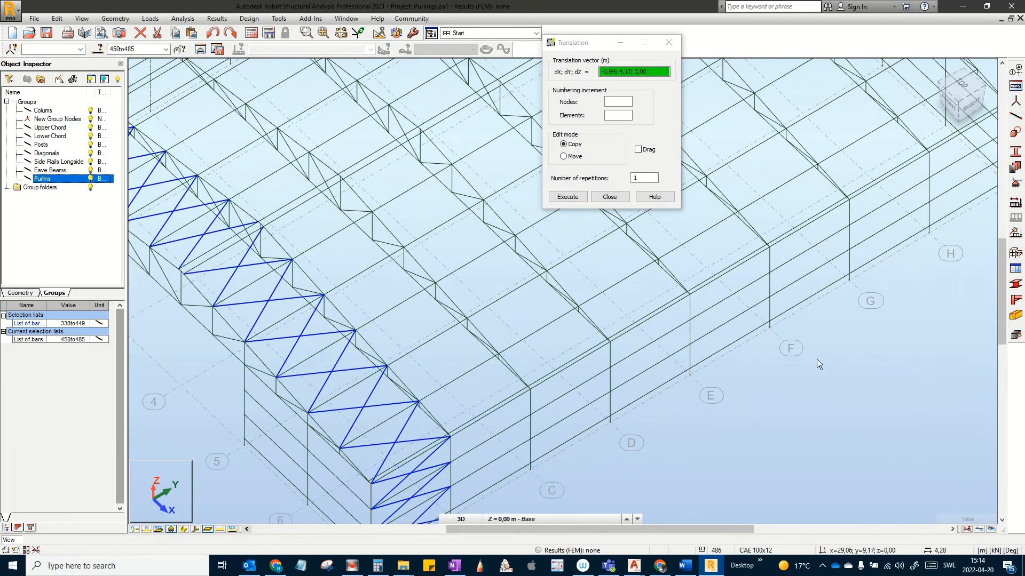
middle_click_drag(816, 361, 546, 504)
scroll(670, 392, "up", 4)
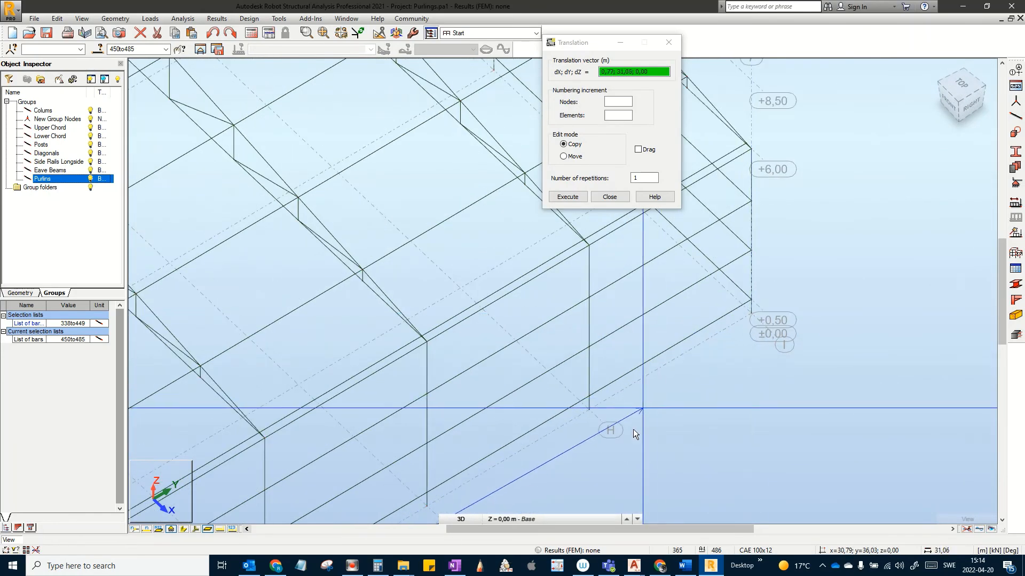
left_click(582, 413)
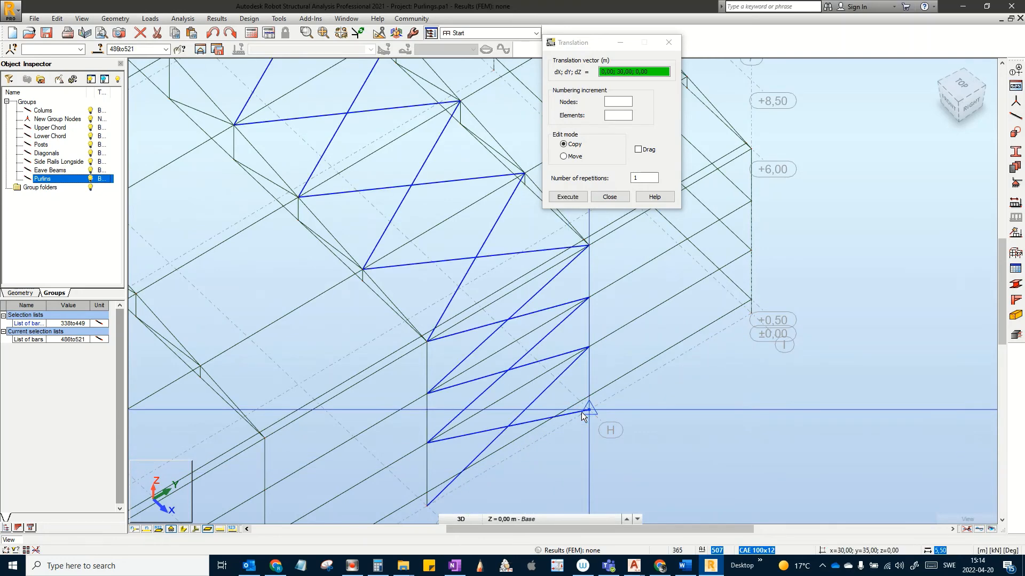
scroll(760, 384, "down", 1)
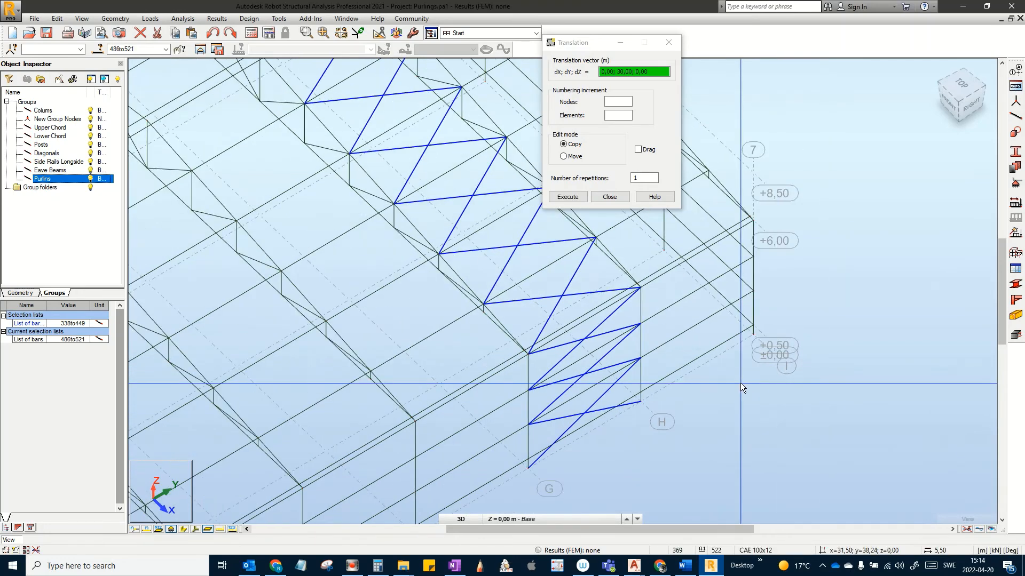
key("ctrl+z")
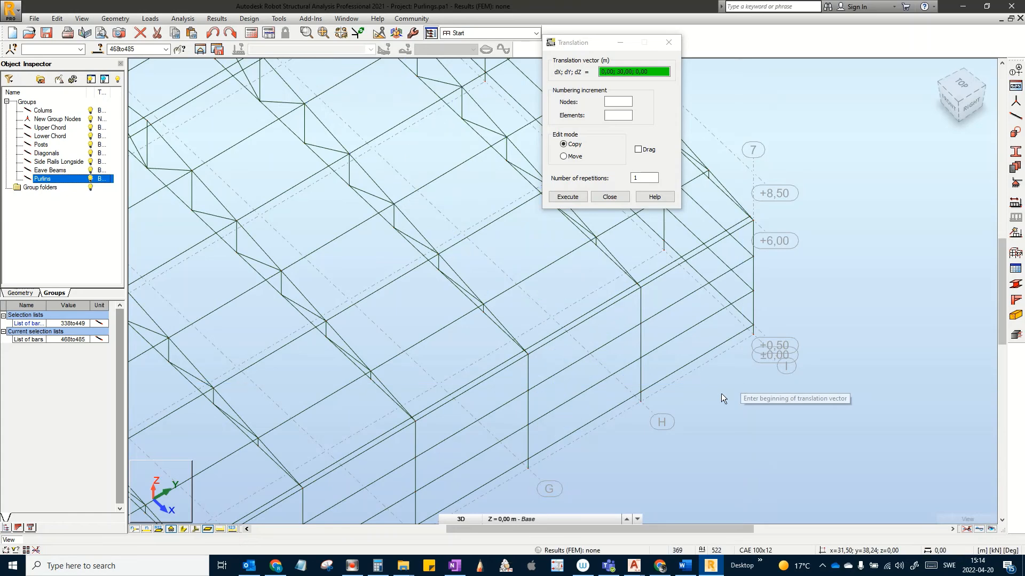
scroll(713, 402, "down", 4)
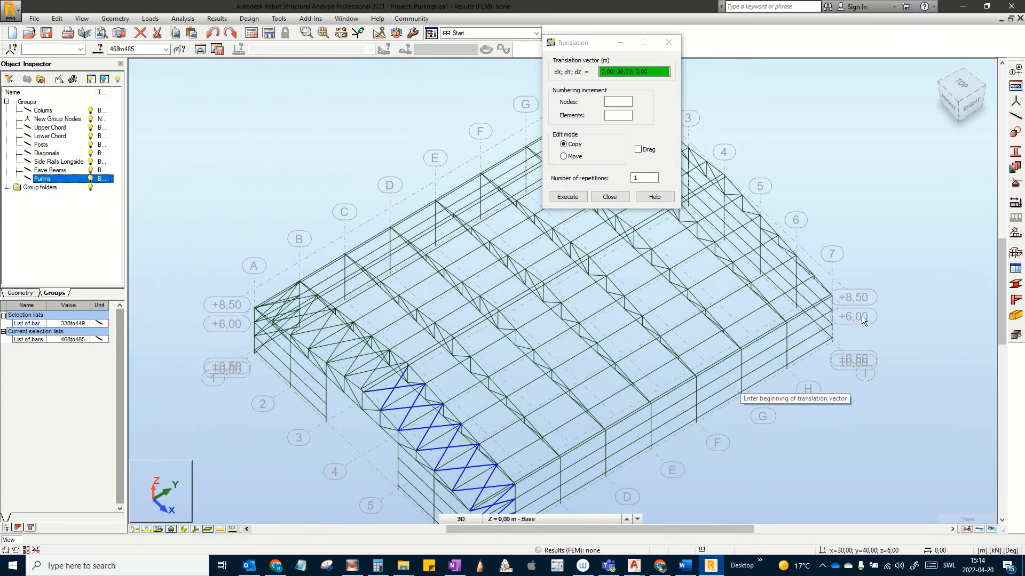
left_click(463, 231)
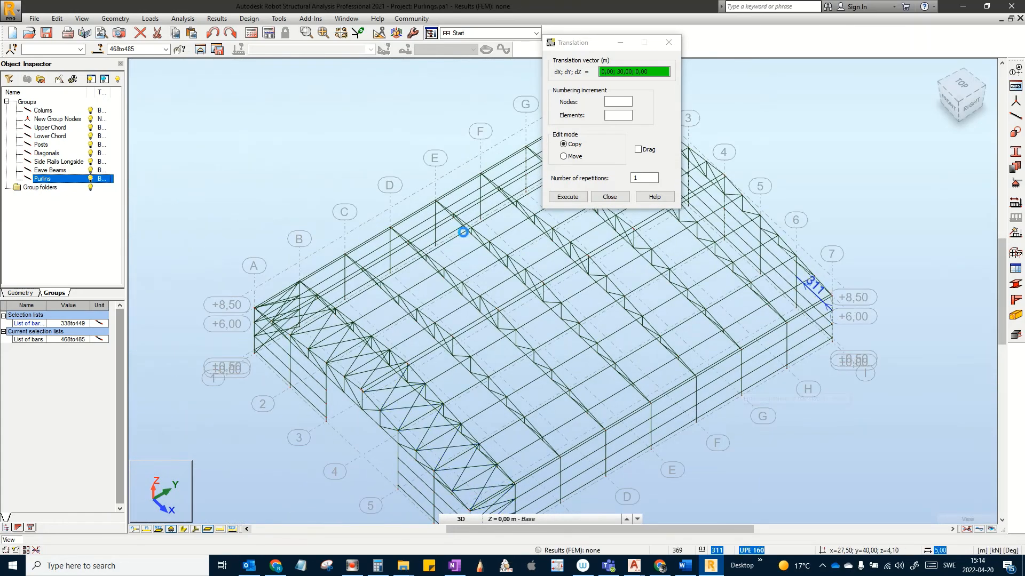
left_click(609, 197)
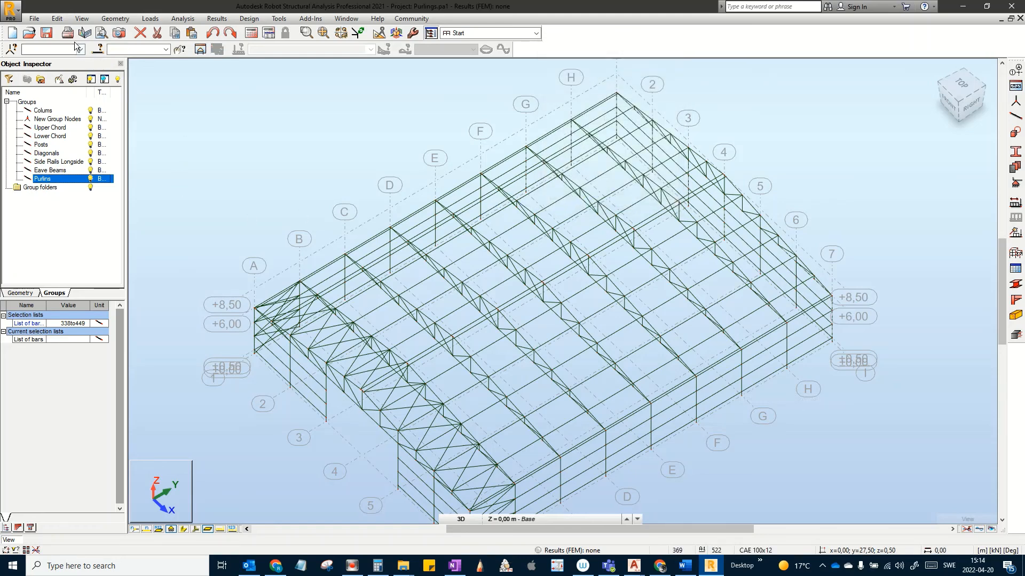
Step: Select all CAE 100x12 bracing bars by section and recentre the whole hall
left_click(95, 48)
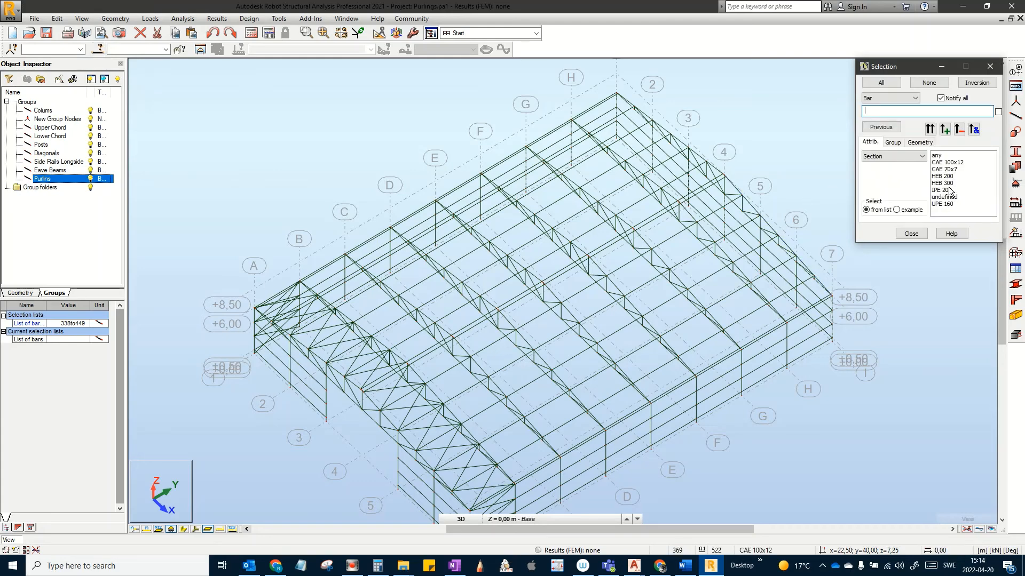
left_click(947, 162)
left_click(930, 130)
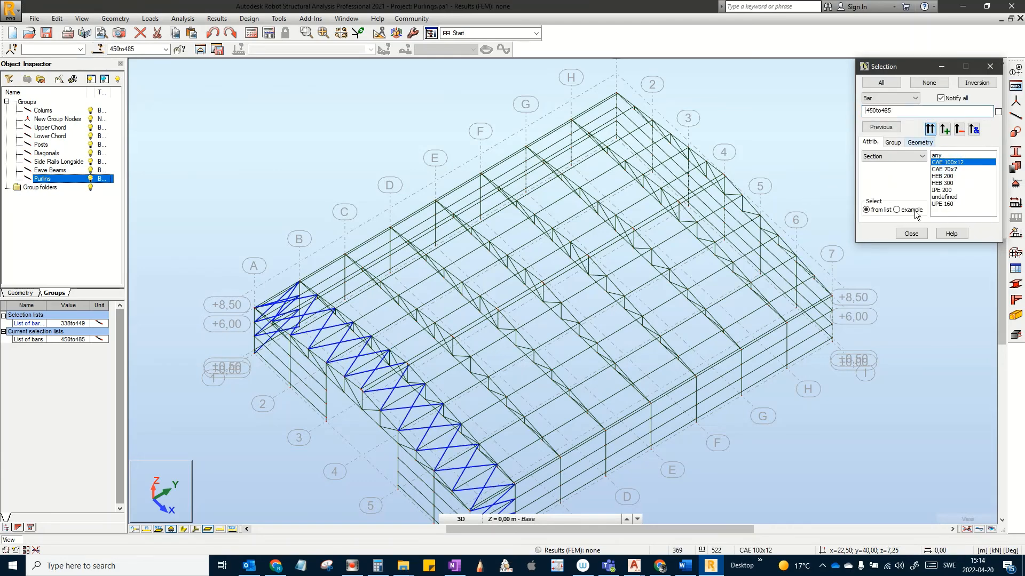
left_click(911, 233)
scroll(618, 230, "down", 1)
scroll(616, 228, "down", 1)
middle_click_drag(569, 199, 541, 140)
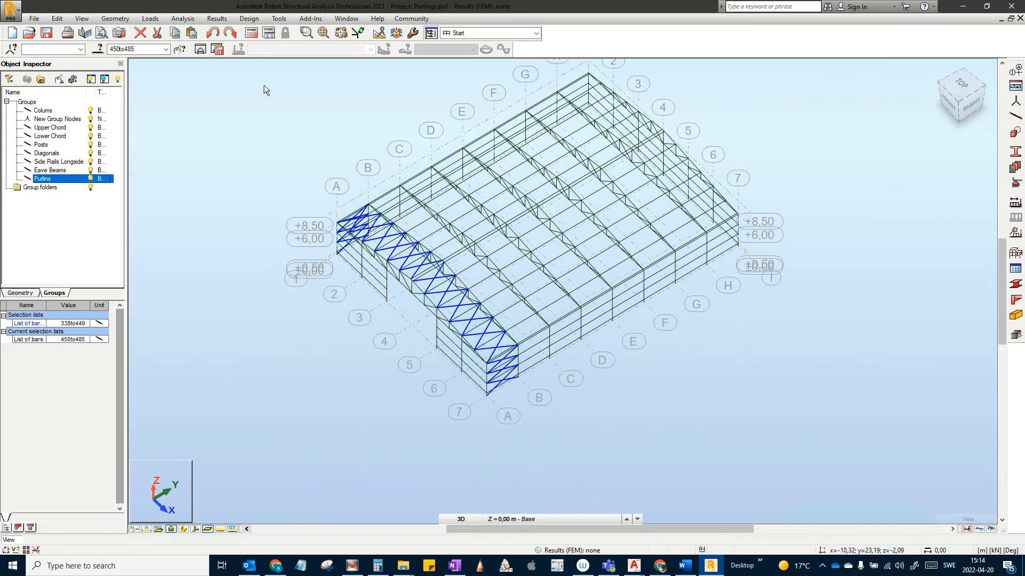
Step: Copy the selected bracing by vector 0;35;0 to the far end, creating bars 522–557
left_click(57, 18)
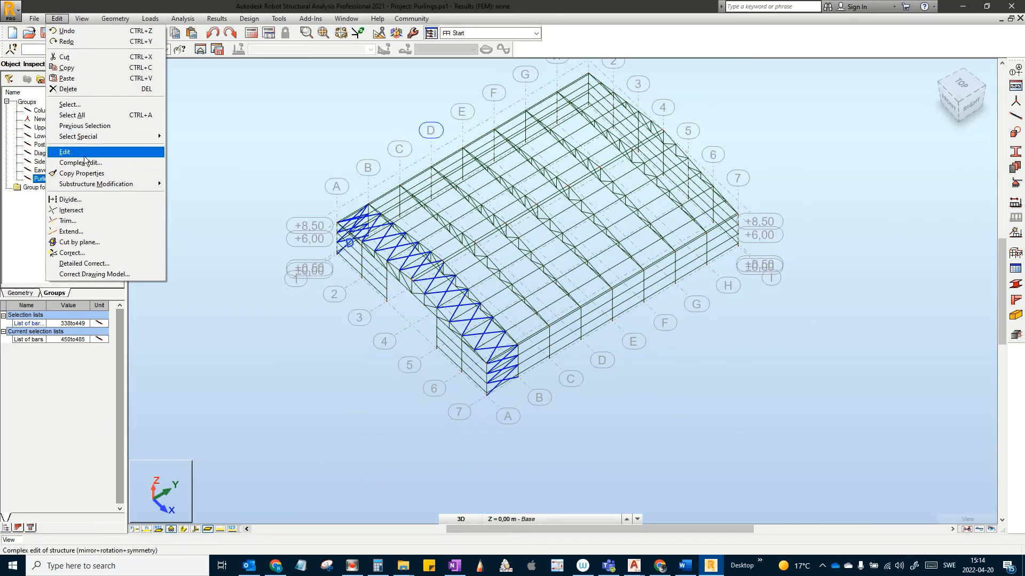
mouse_move(97, 149)
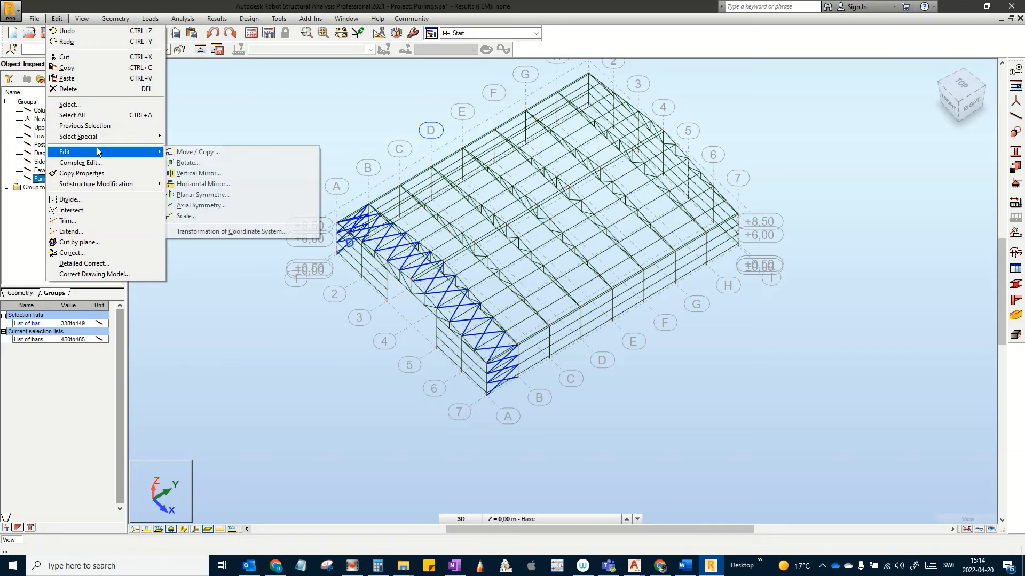
left_click(226, 154)
middle_click_drag(527, 408, 494, 443)
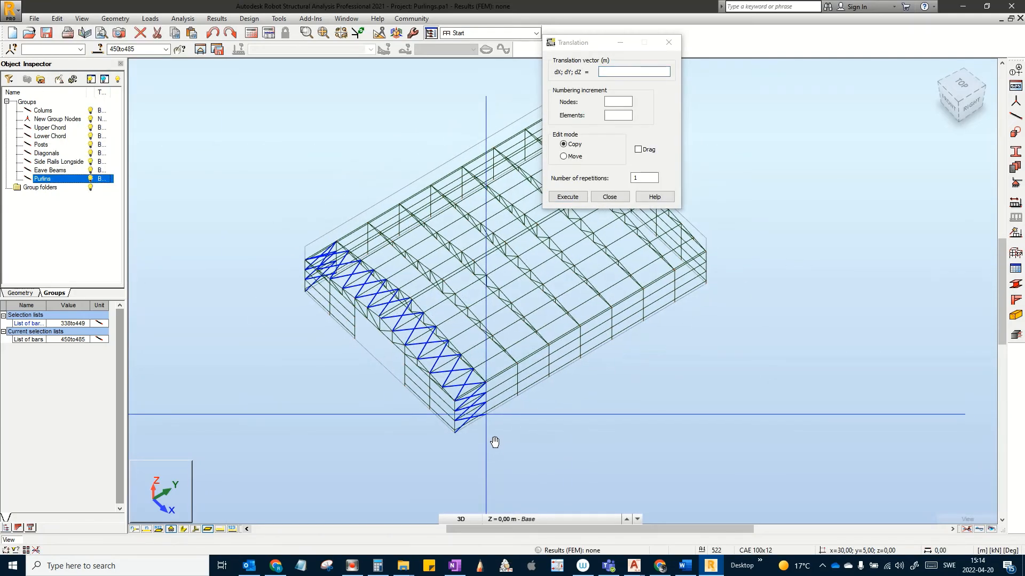
scroll(489, 431, "up", 1)
scroll(501, 400, "up", 1)
middle_click_drag(501, 399, 403, 428)
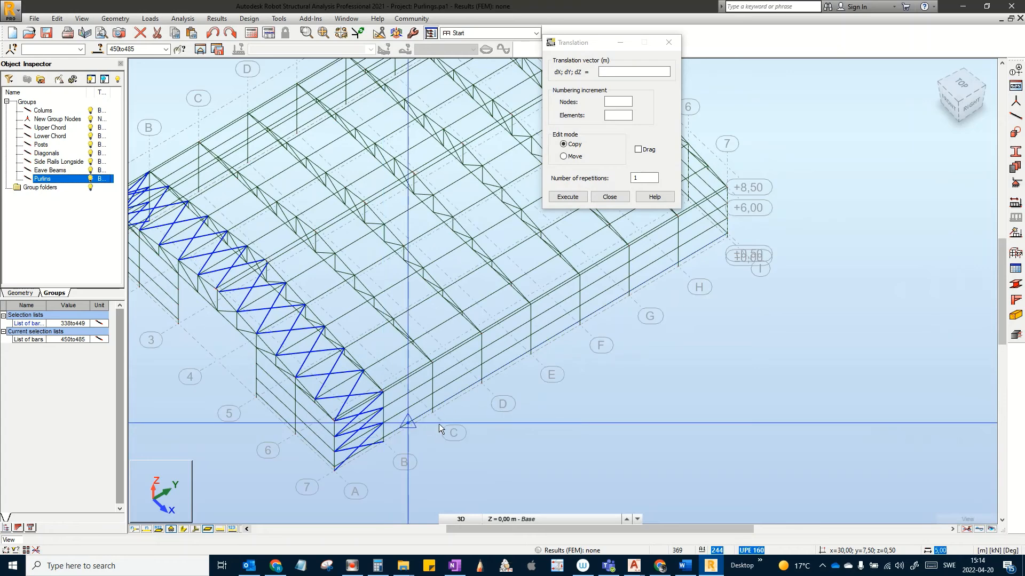
left_click(335, 471)
middle_click_drag(508, 389, 438, 427)
scroll(587, 337, "down", 2)
scroll(543, 337, "up", 4)
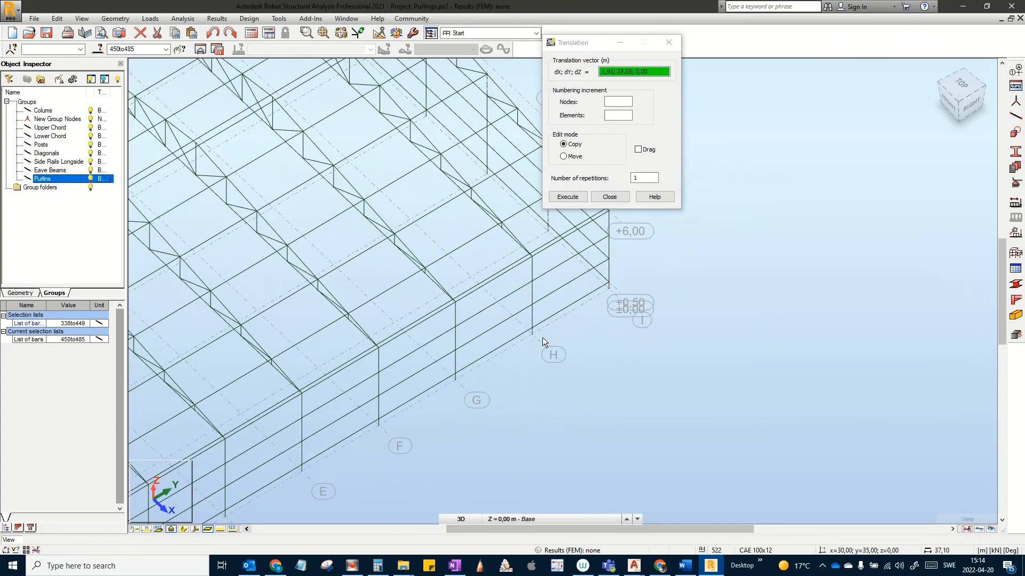
left_click(537, 336)
scroll(543, 370, "down", 5)
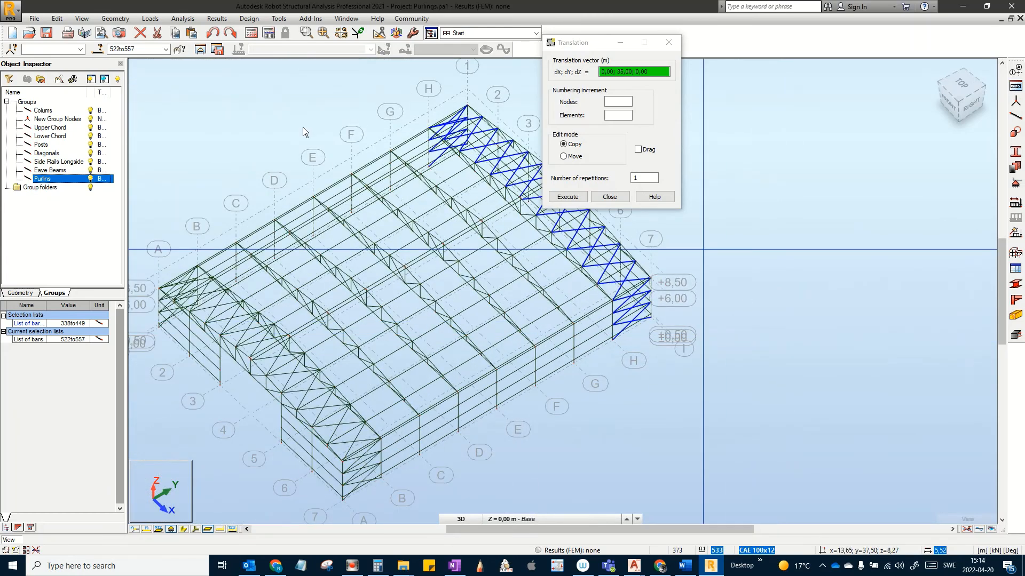
left_click(610, 197)
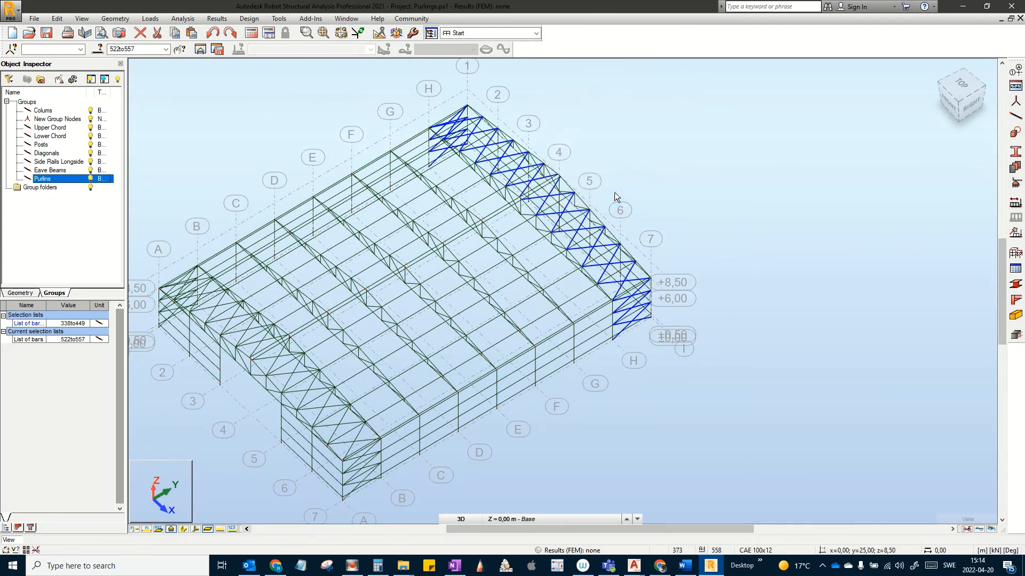
left_click(98, 50)
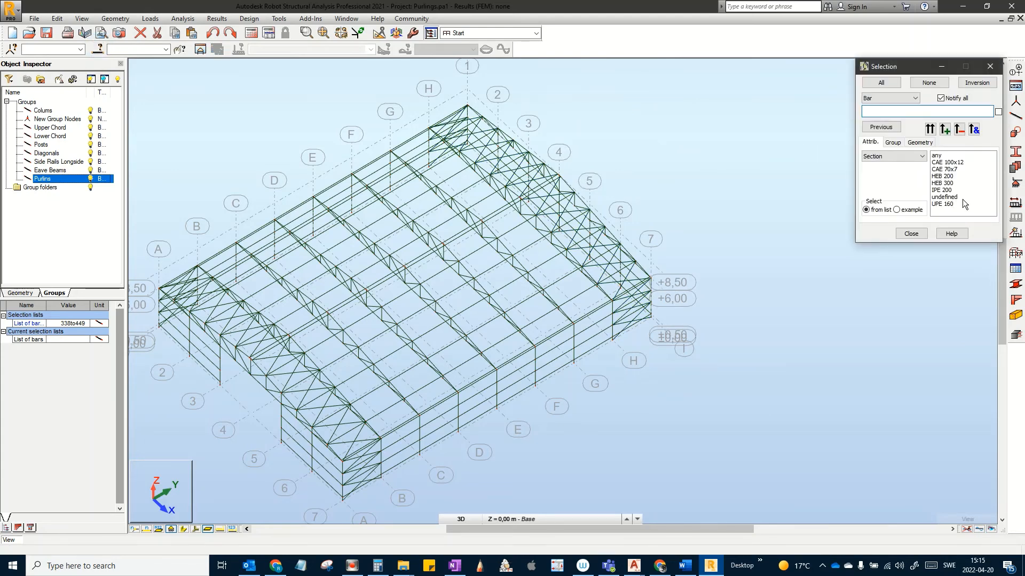
Step: Select all CAE 100x12 bars of both trusses through the Selection dialog
left_click(953, 164)
left_click(930, 130)
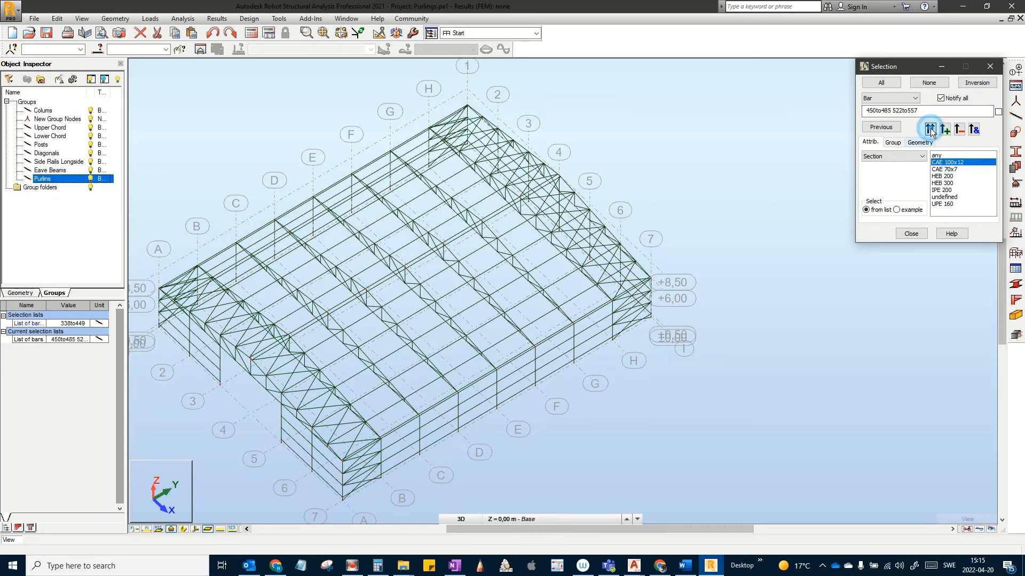
left_click(911, 234)
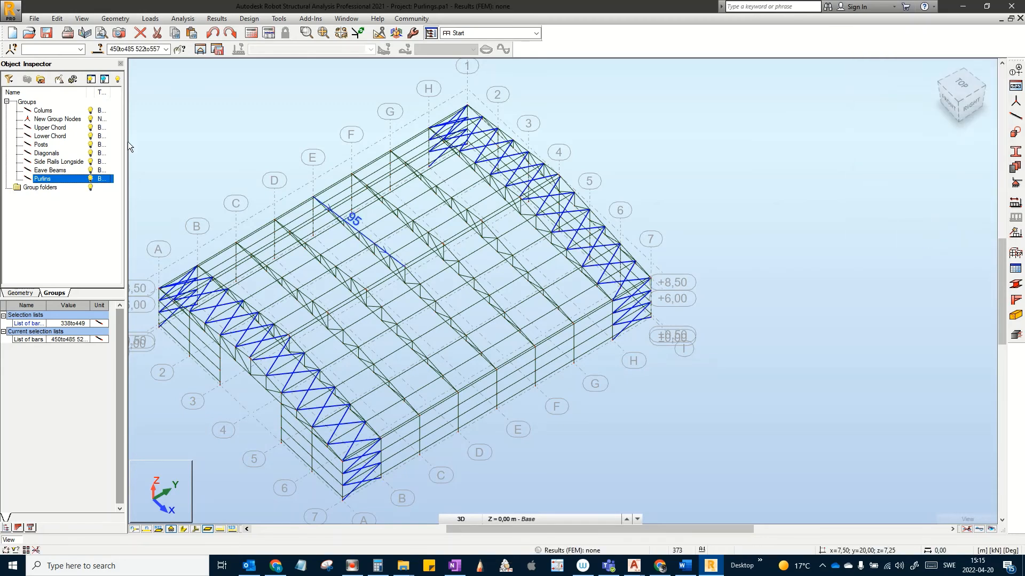
Step: Create a new group from the selected bars and rename it Bracing
left_click(40, 80)
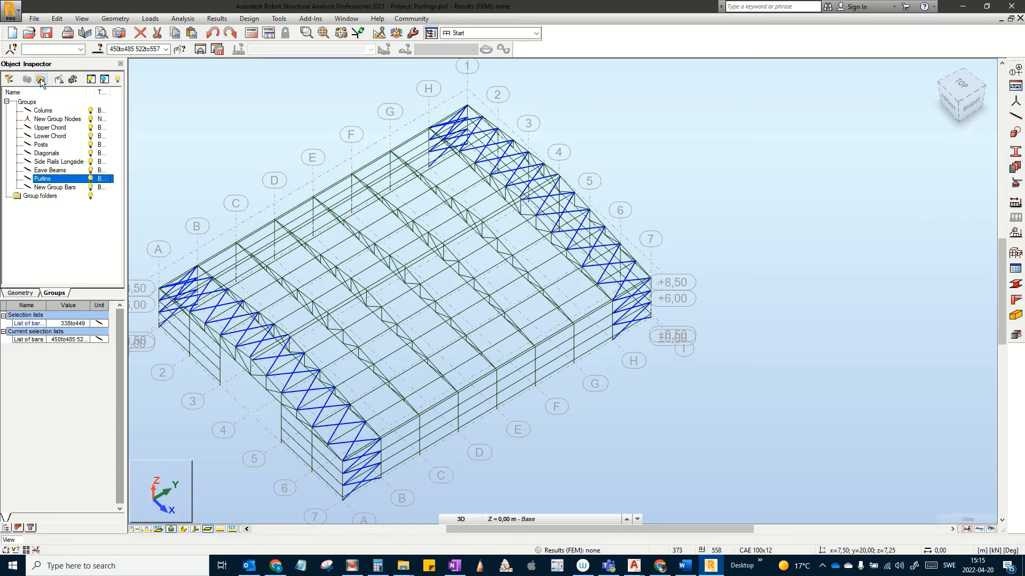
right_click(65, 189)
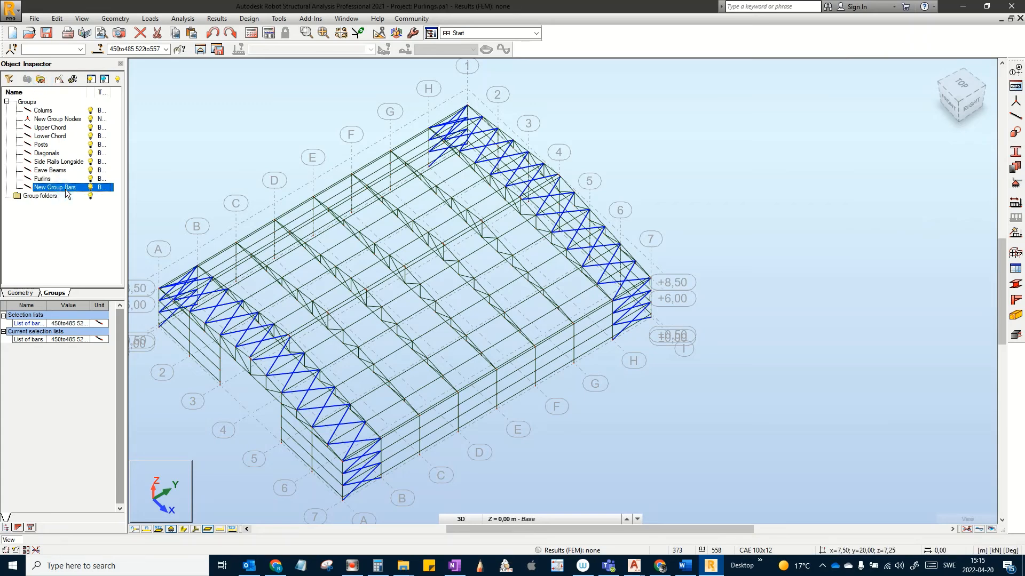
left_click(82, 360)
left_click(54, 231)
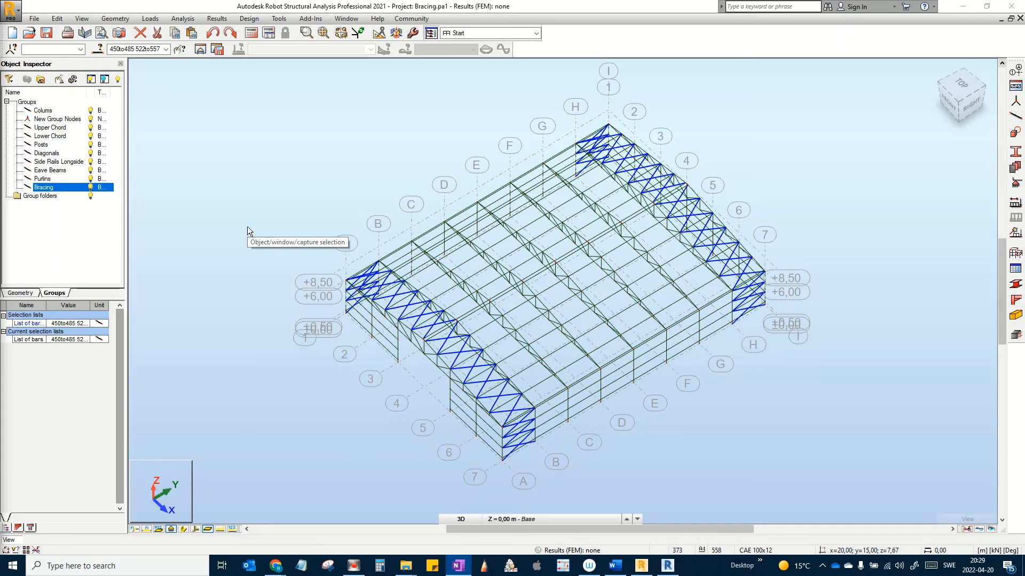
Step: Recentre the truss hall in the view and bring up the Add-Ins Integration options
mouse_move(454, 278)
middle_mouse_down()
mouse_move(511, 268)
mouse_move(444, 280)
middle_mouse_up()
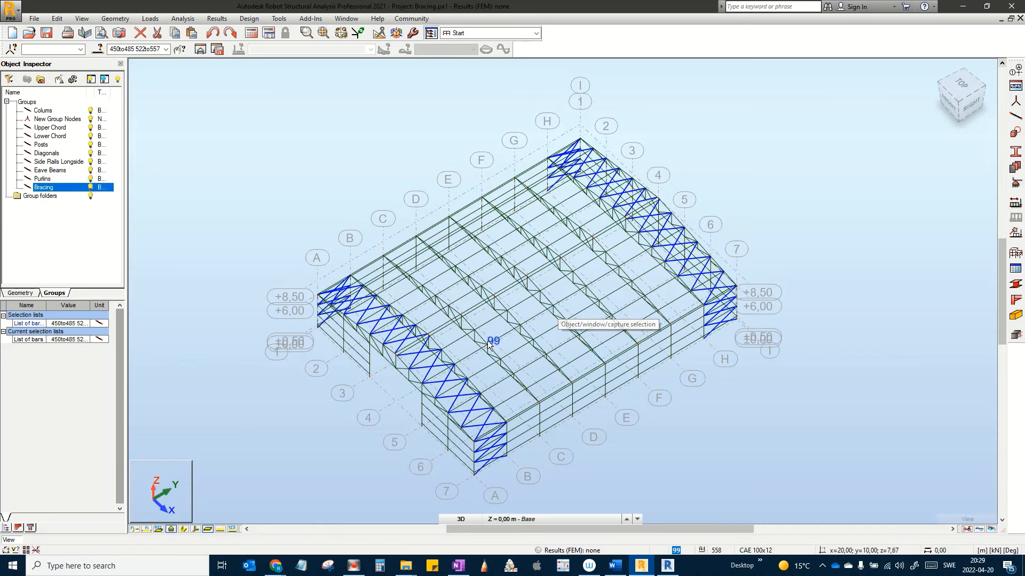
middle_click_drag(491, 339, 527, 333)
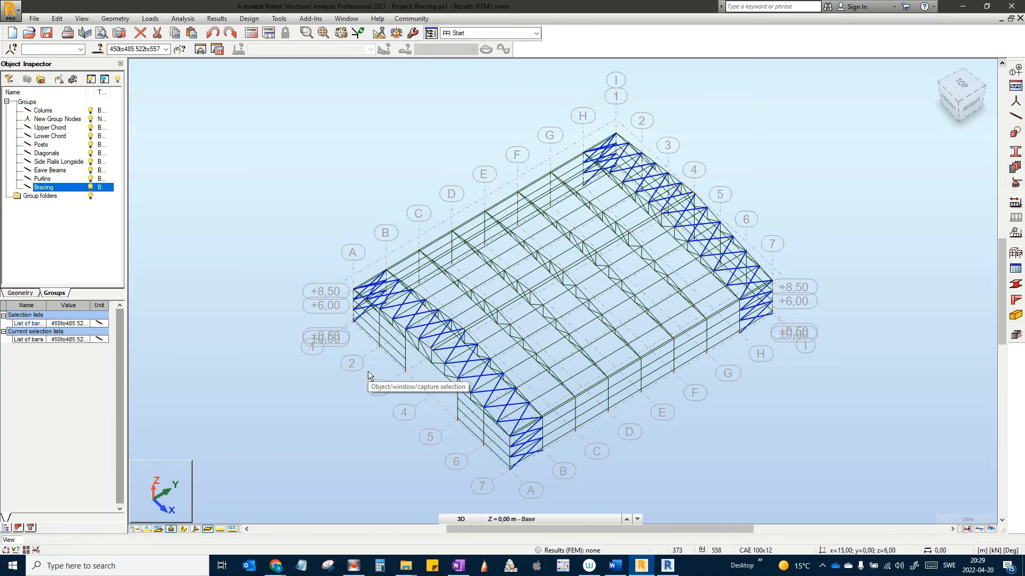
middle_click_drag(385, 381, 359, 369)
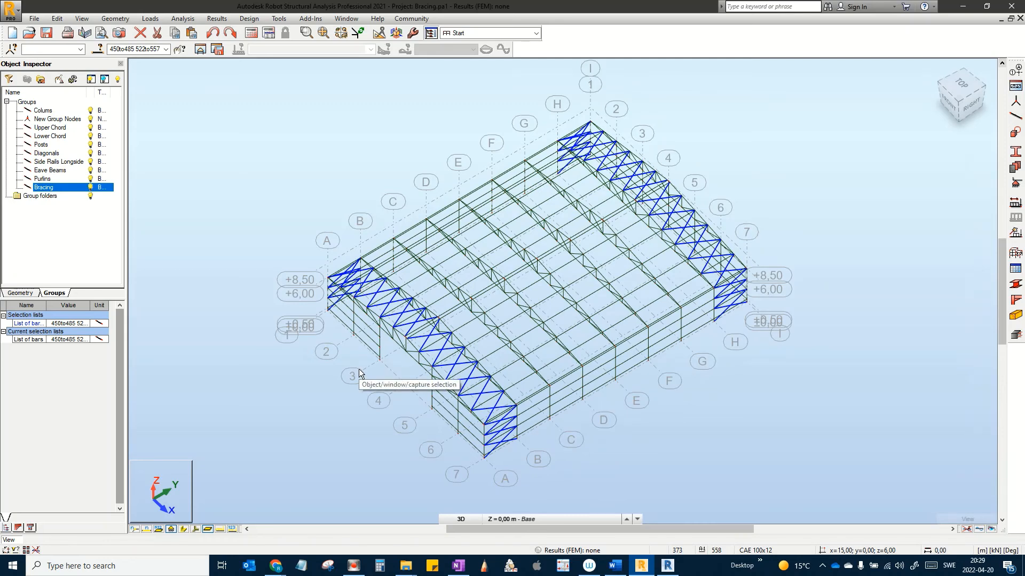
middle_click_drag(364, 367, 380, 368)
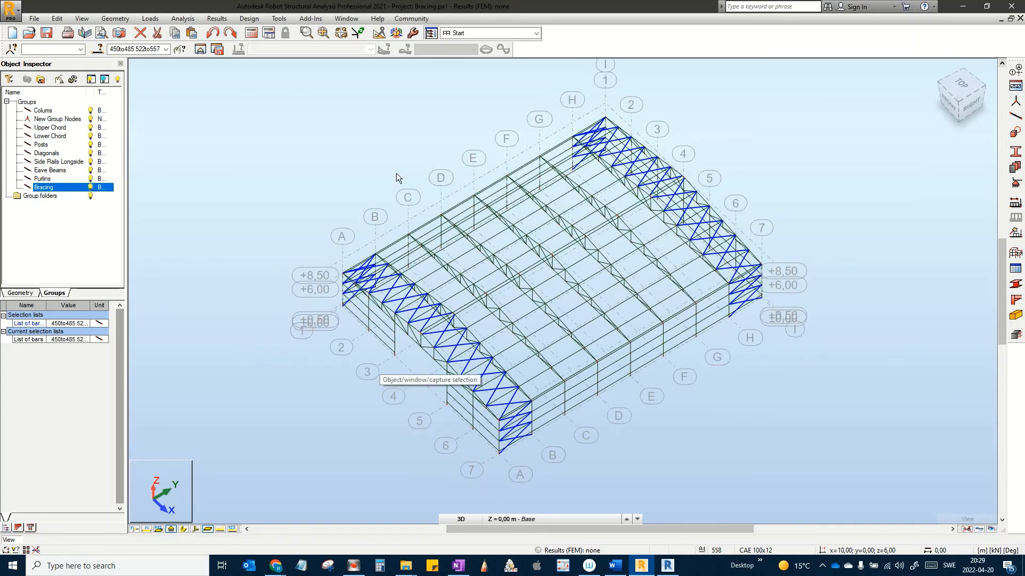
left_click(307, 20)
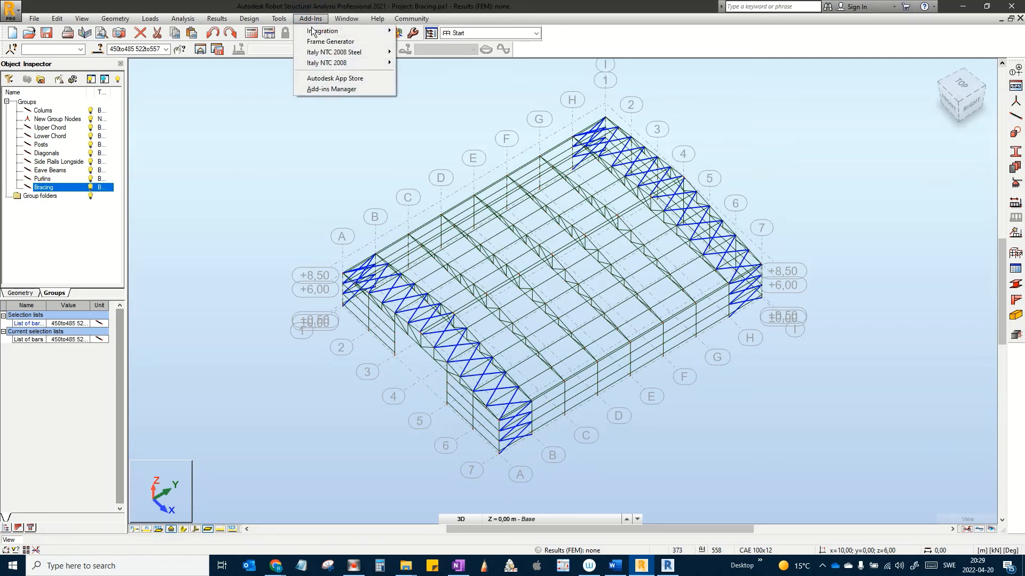
mouse_move(325, 34)
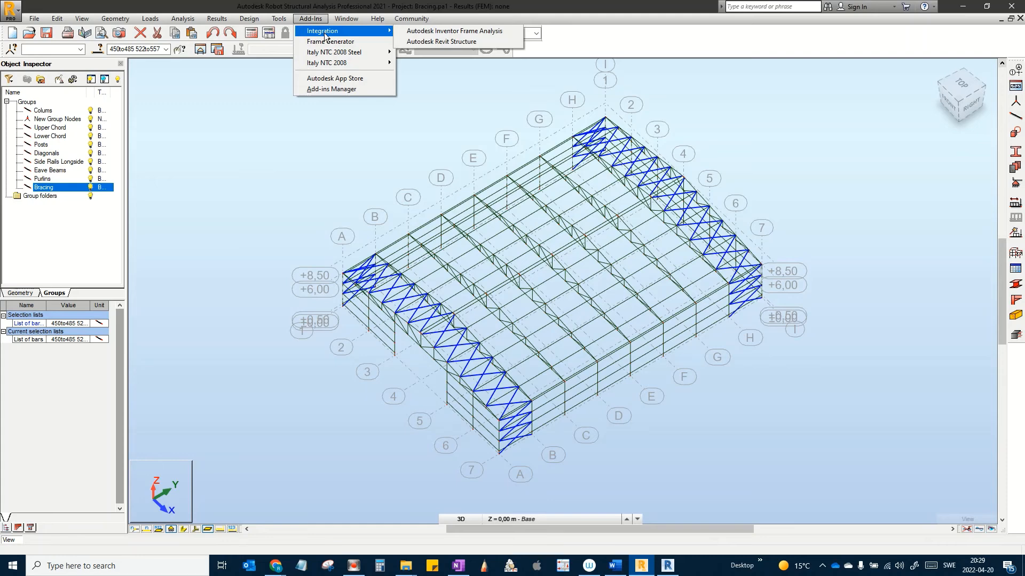
Step: Send the model to Autodesk Revit Structure by Direct integration, declining the events report
left_click(458, 42)
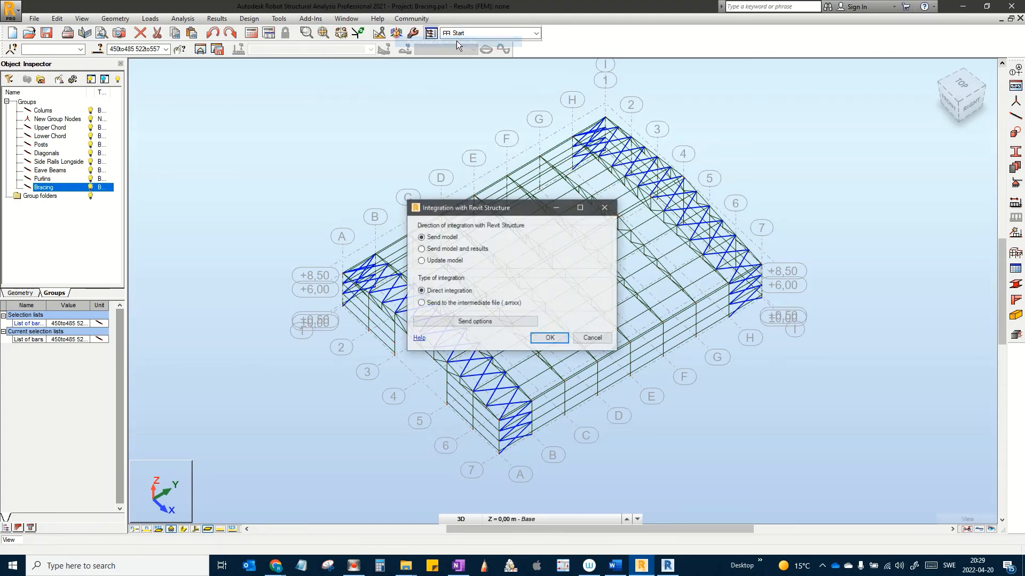
left_click(549, 340)
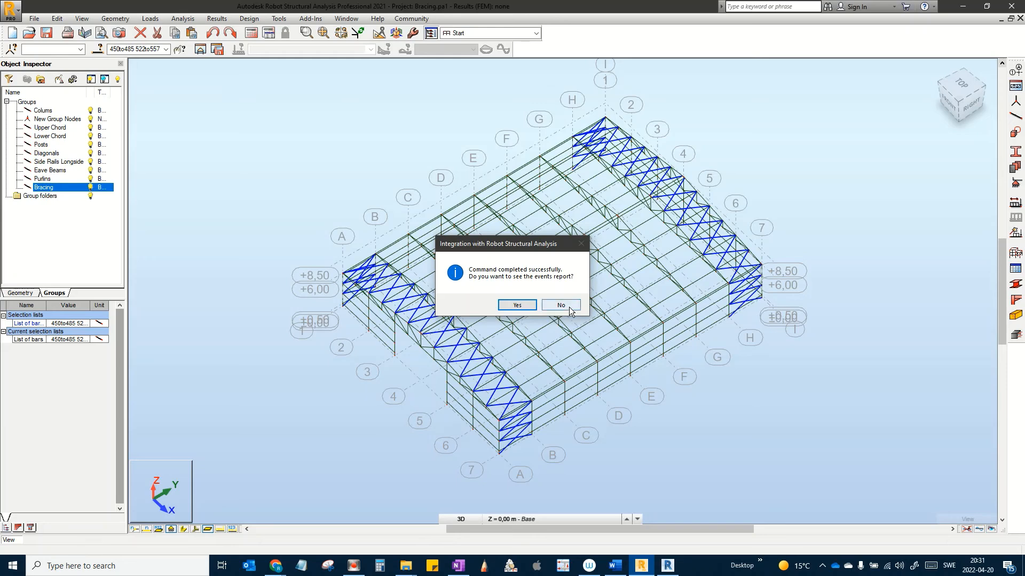
left_click(560, 306)
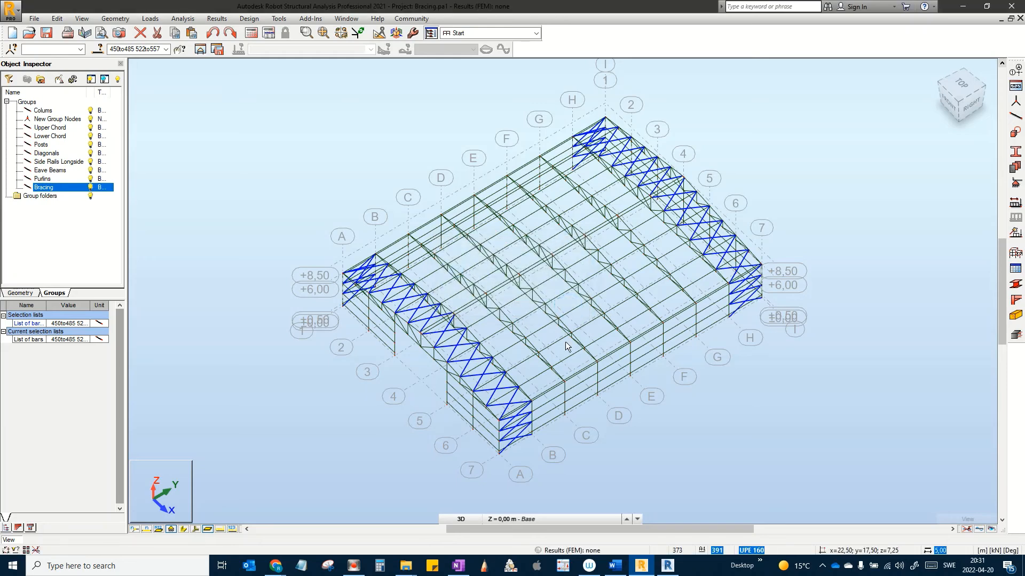
Step: Switch to Revit, centre the imported steel frame in 3D, and bring the Project Browser into view
left_click(668, 567)
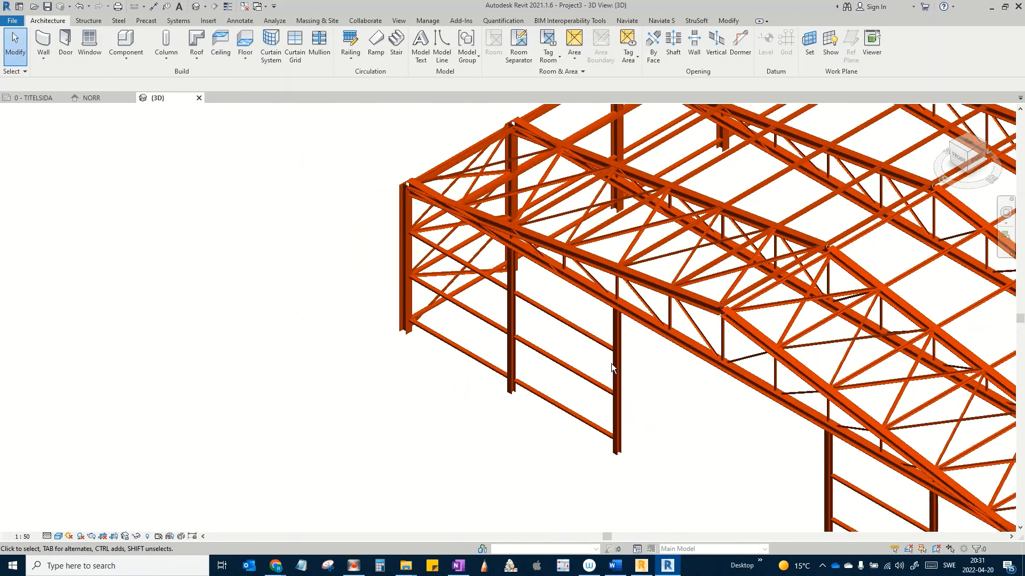
scroll(597, 368, "down", 8)
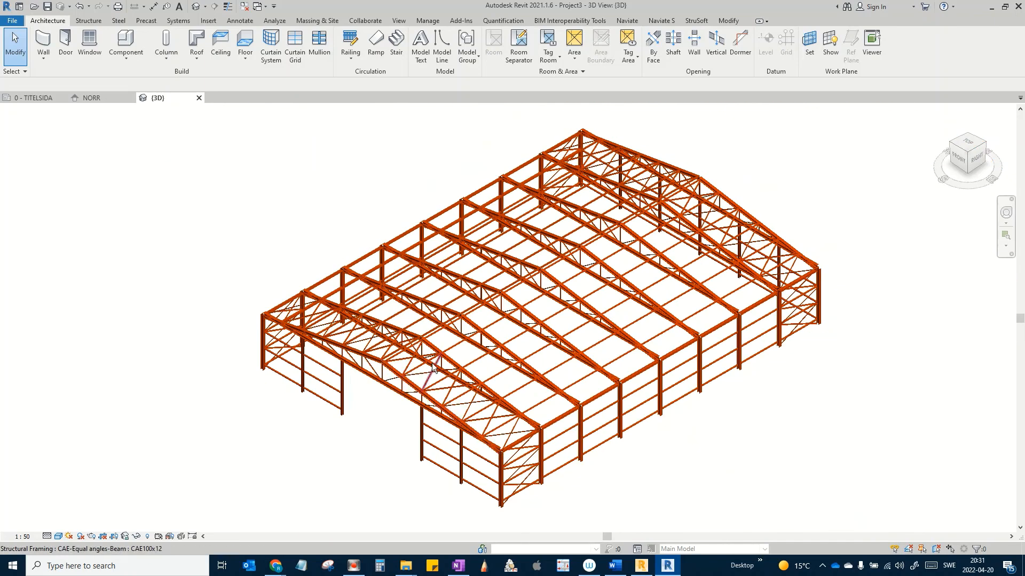
middle_click_drag(431, 363, 453, 358)
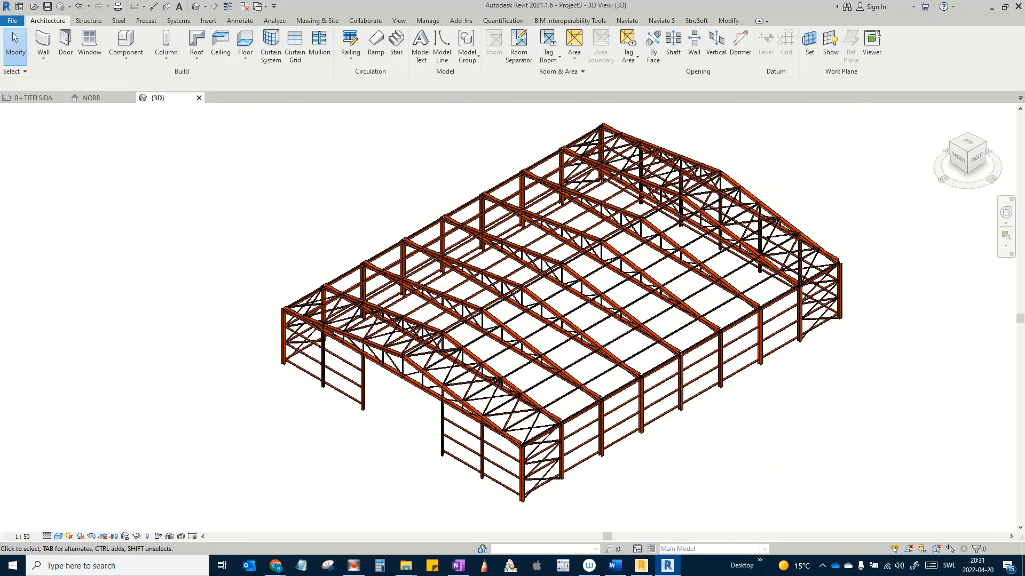
left_click_drag(0, 102, 213, 56)
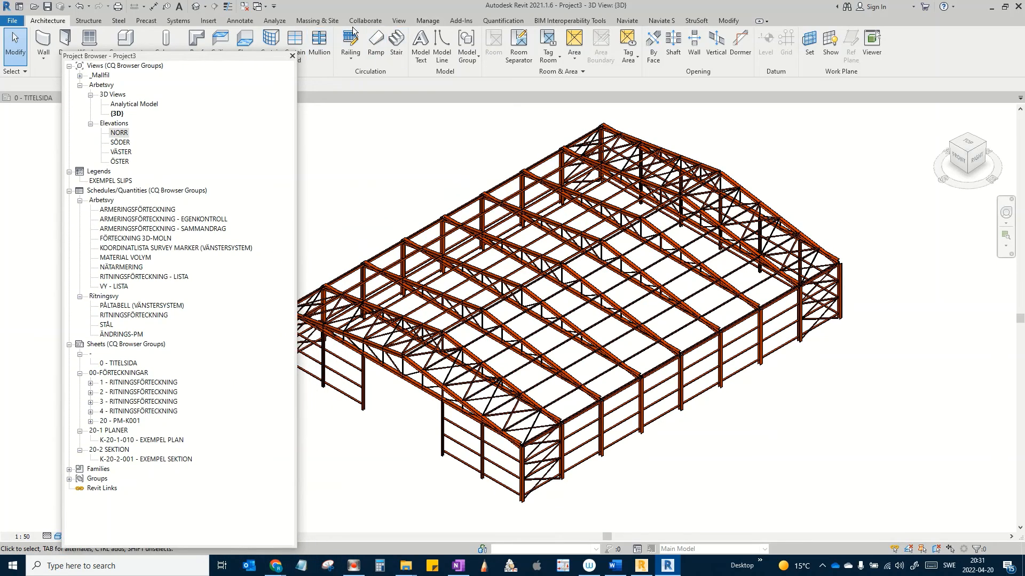
Step: Create a structural plan view for the REF. level
left_click(398, 20)
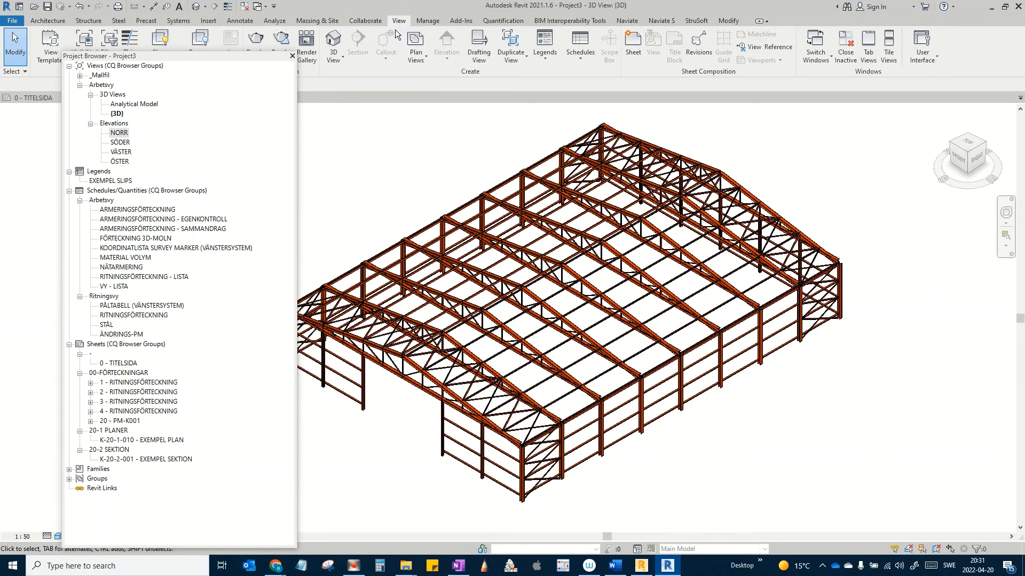
left_click(423, 62)
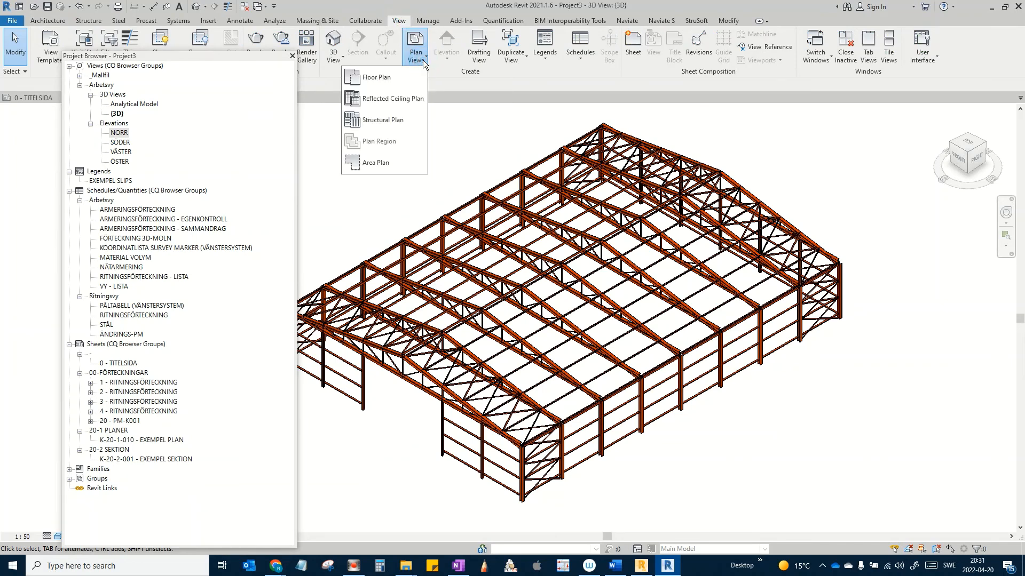
left_click(398, 119)
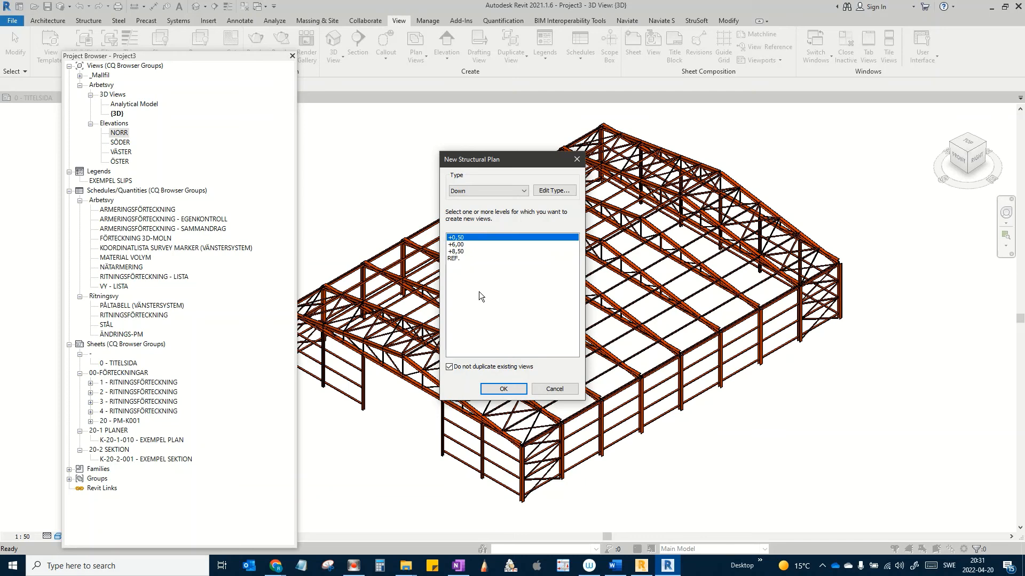
left_click(453, 259)
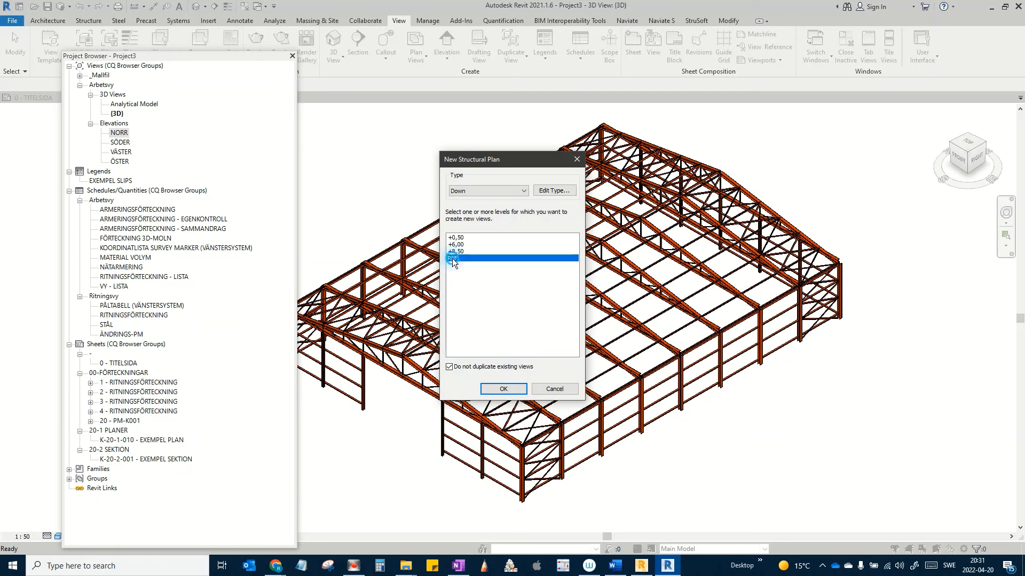
left_click(504, 389)
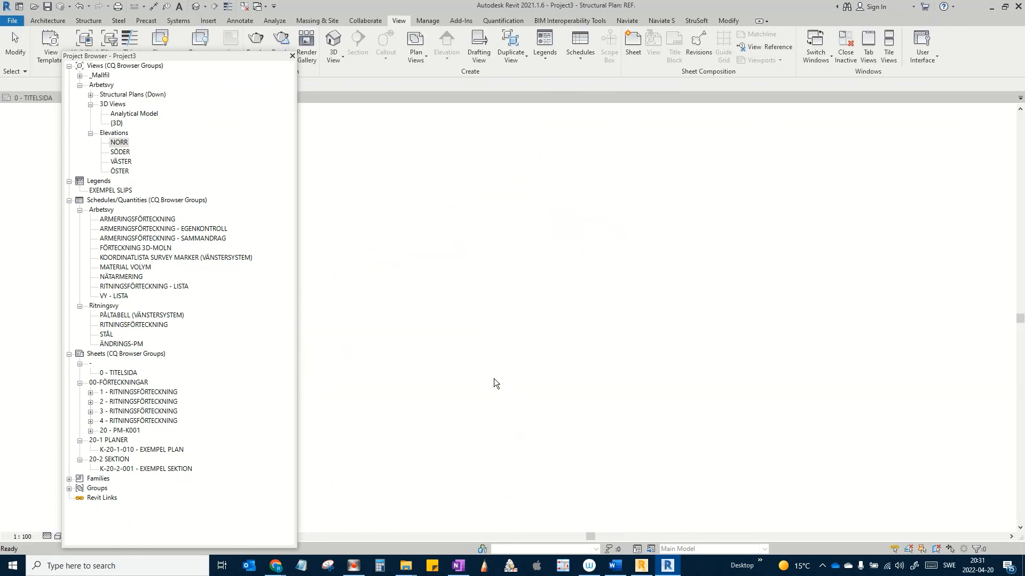
Step: Create and open a structural plan for level +8,50, expanding Structural Plans
left_click(417, 59)
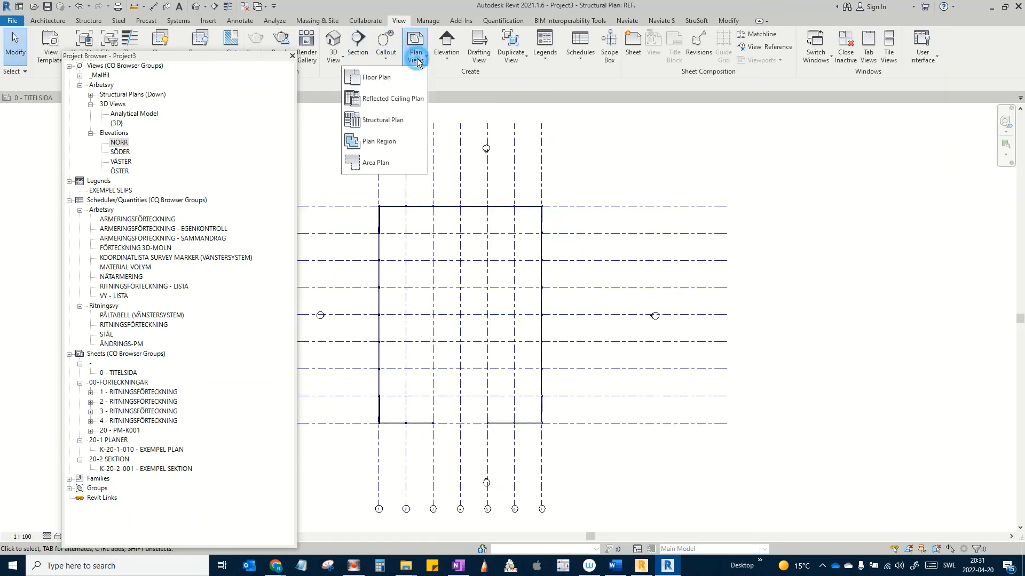
left_click(400, 124)
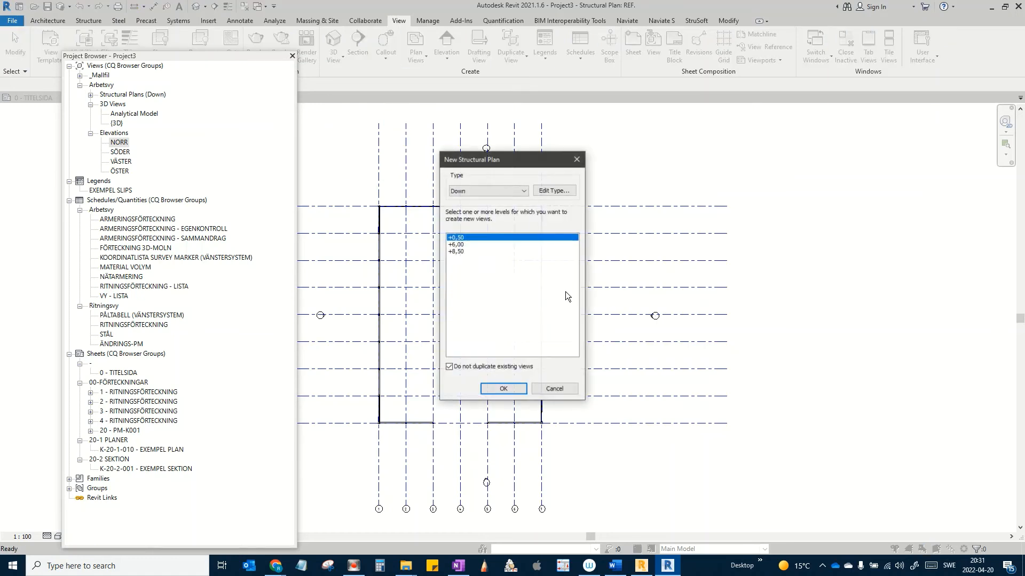
left_click(456, 252)
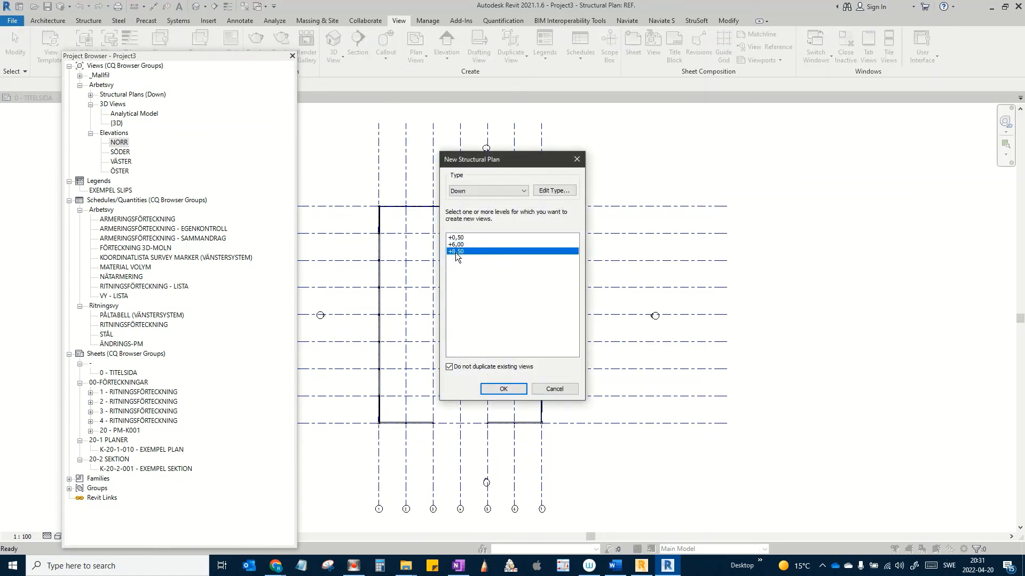
left_click(507, 389)
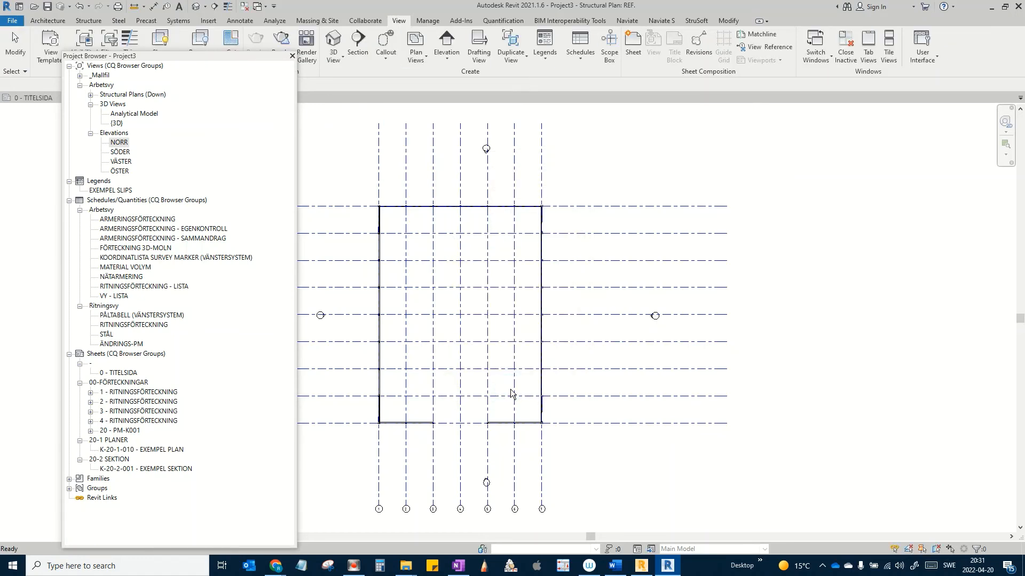
left_click(90, 95)
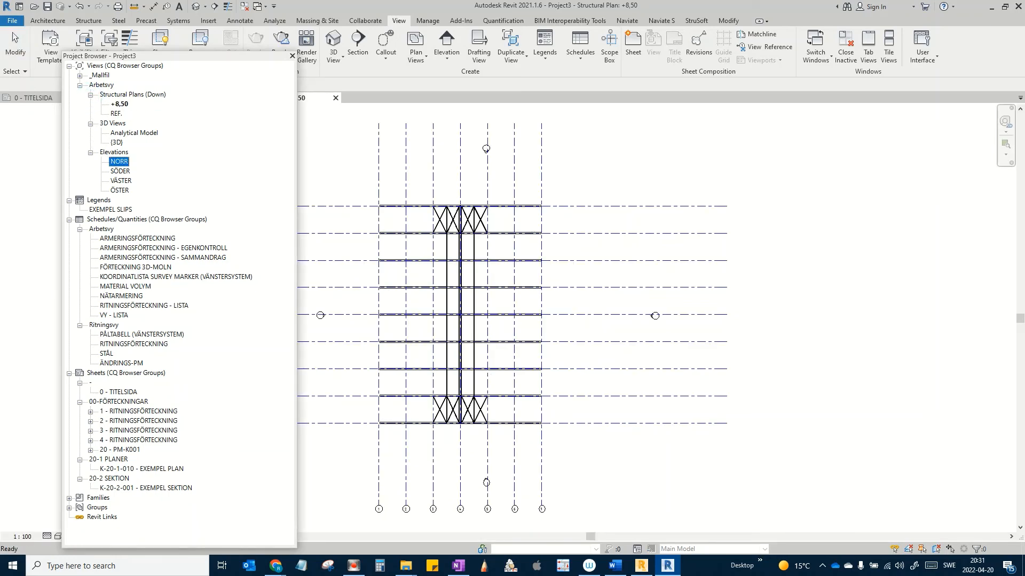
Step: Set the +8,50 plan's View Range Bottom and View Depth Level to Unlimited
left_click_drag(0, 78, 304, 67)
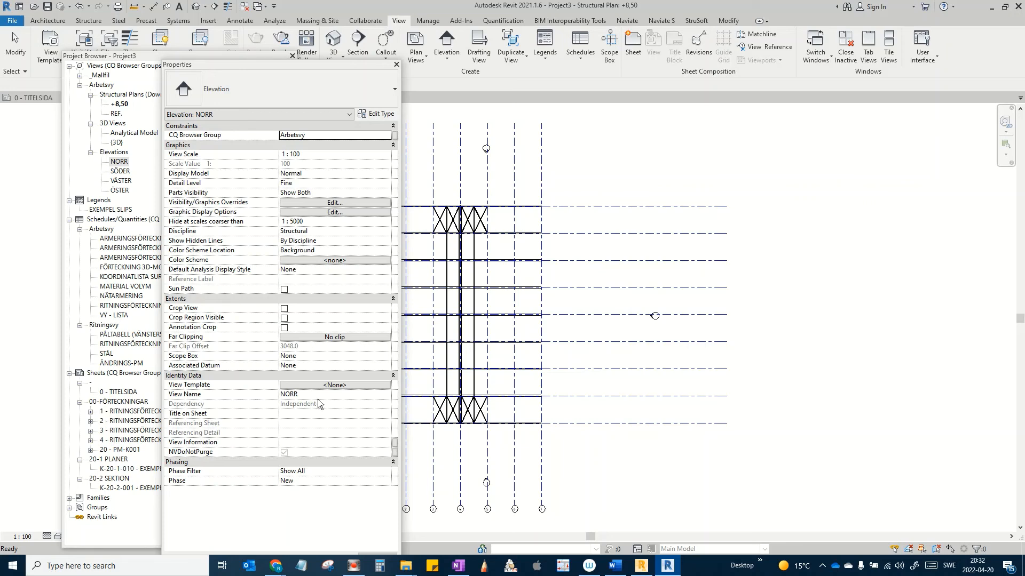
left_click(581, 148)
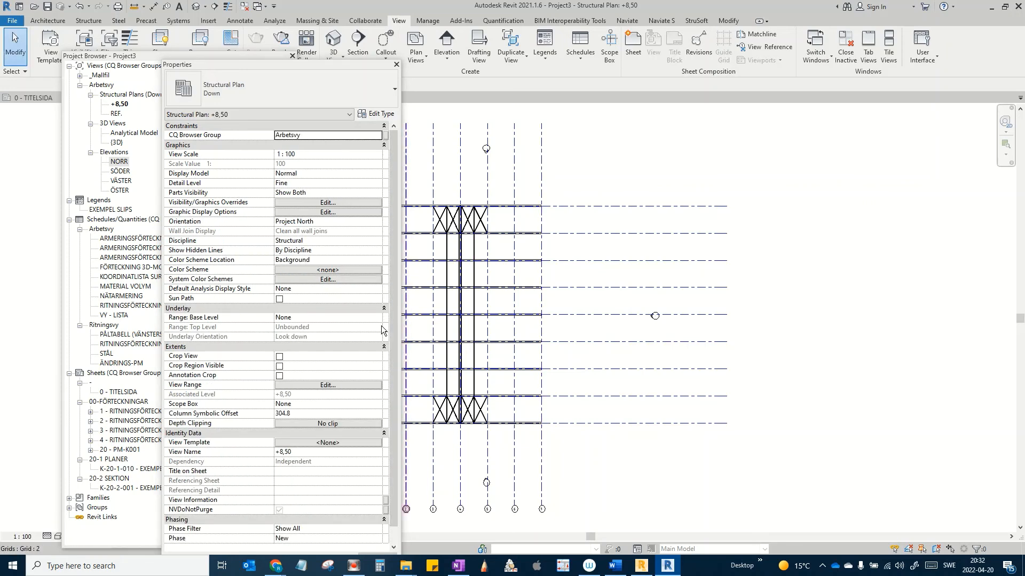
left_click(332, 388)
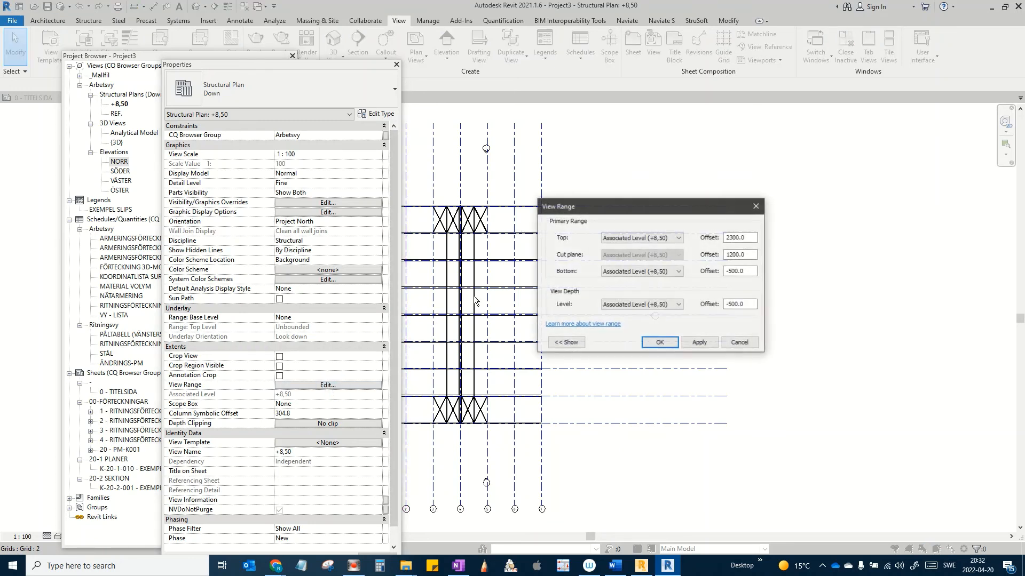
left_click(665, 270)
left_click(616, 294)
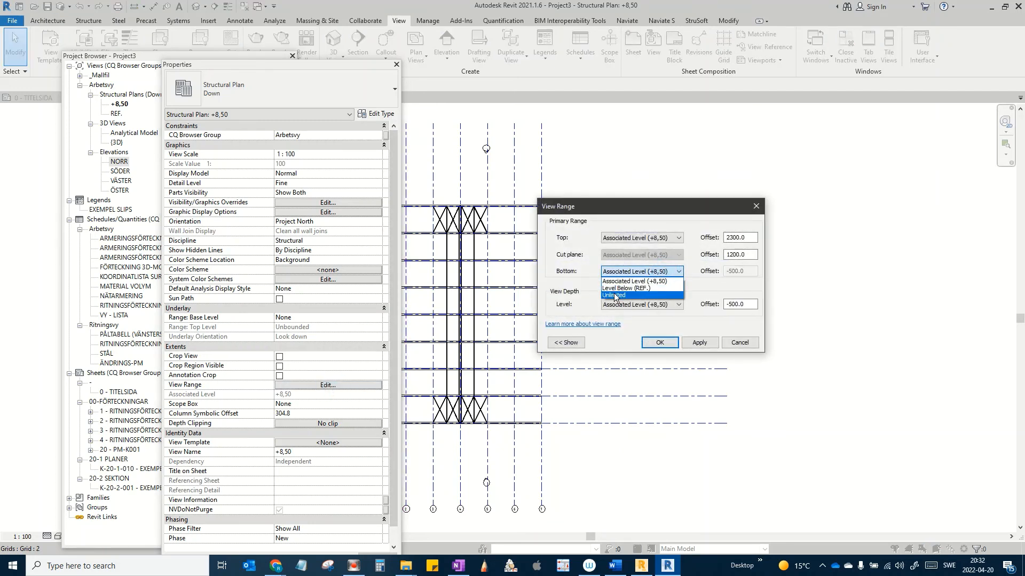
left_click(658, 305)
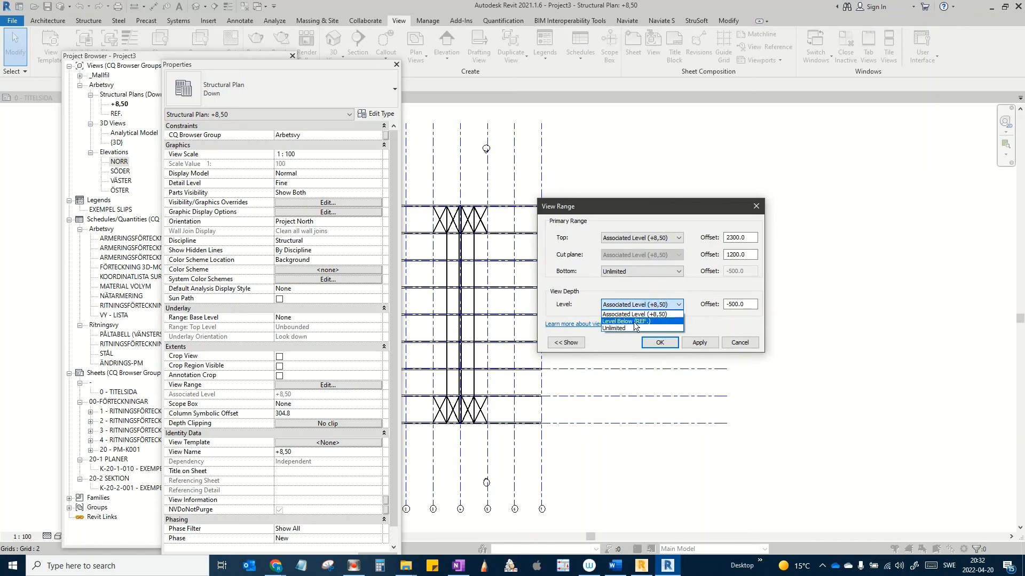
left_click(614, 328)
left_click(696, 341)
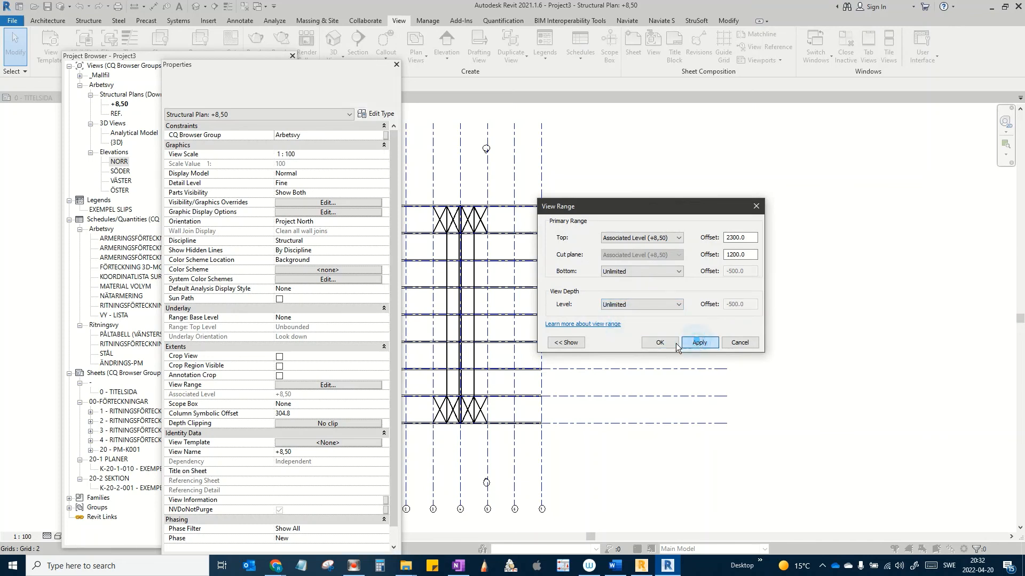
left_click(661, 341)
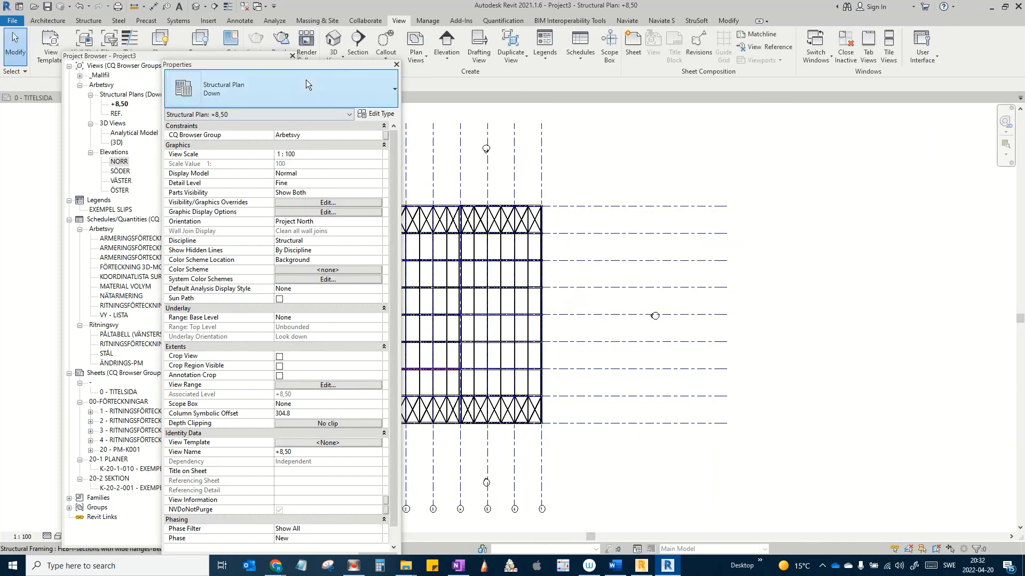
left_click_drag(284, 65, 0, 81)
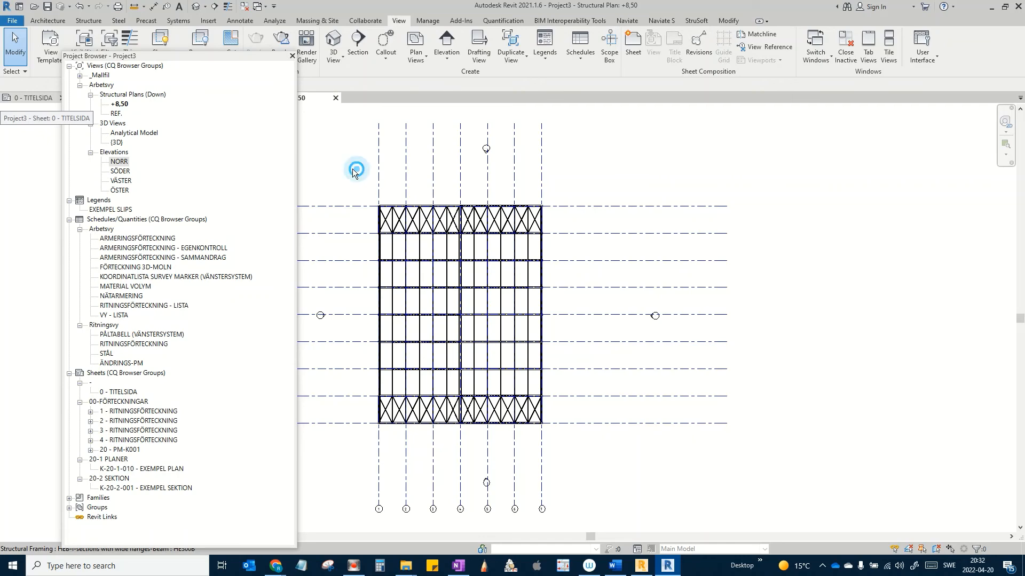
Step: Draw Section 1 across the hall plan and pull its view depth in closer
middle_click_drag(380, 270, 483, 251)
scroll(437, 275, "up", 5)
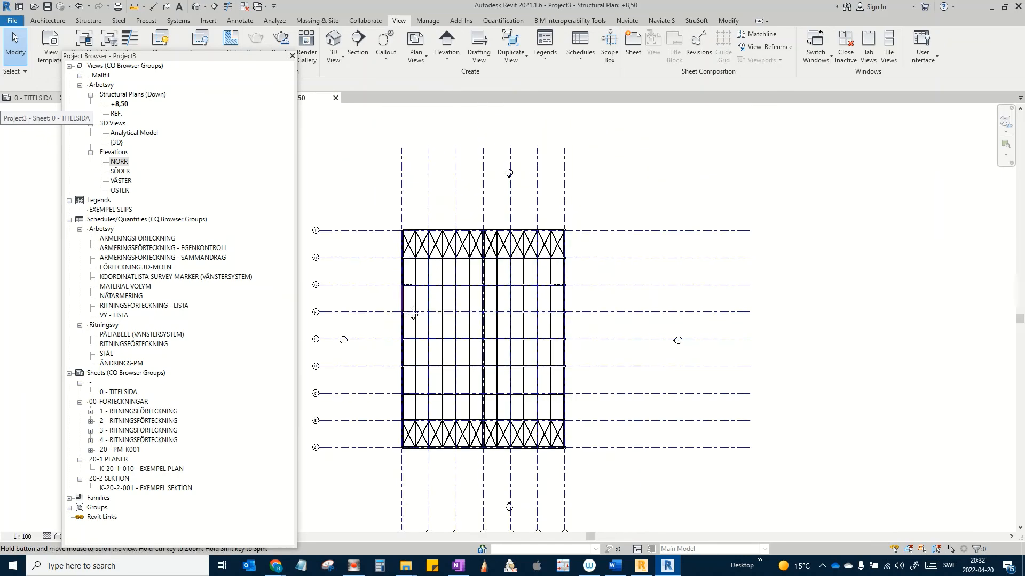
middle_click_drag(398, 337, 417, 301)
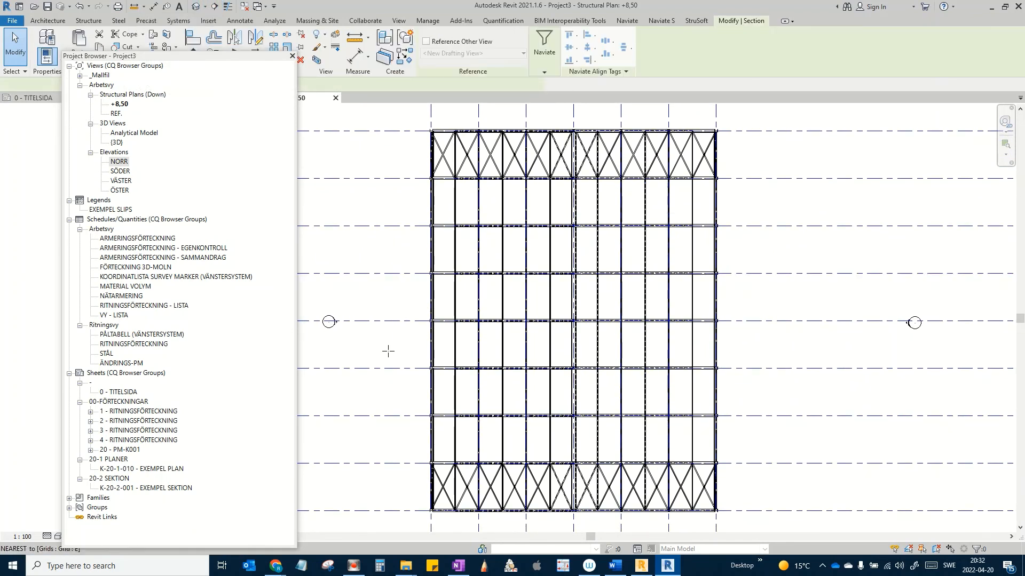
left_click(395, 388)
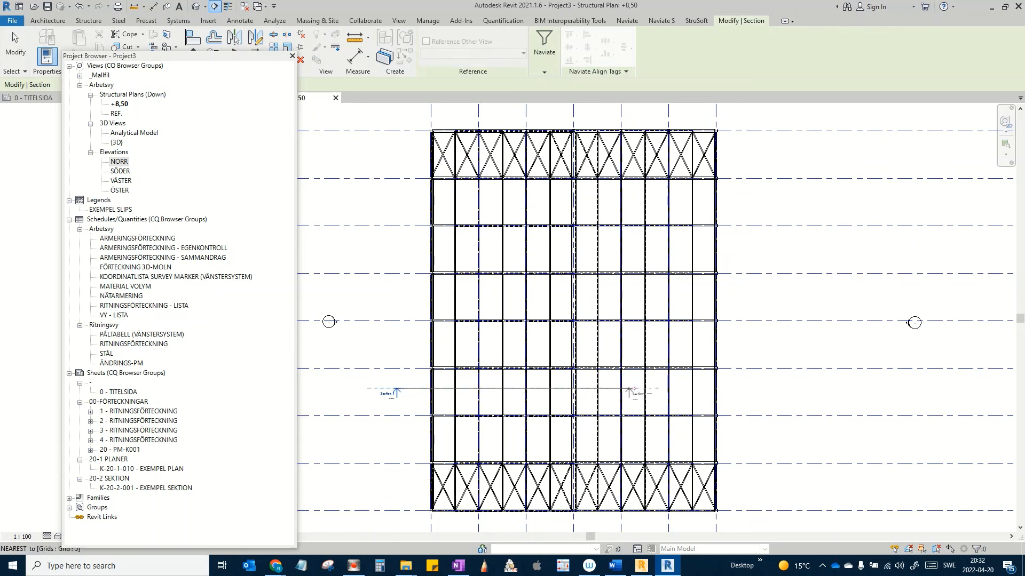
left_click(748, 390)
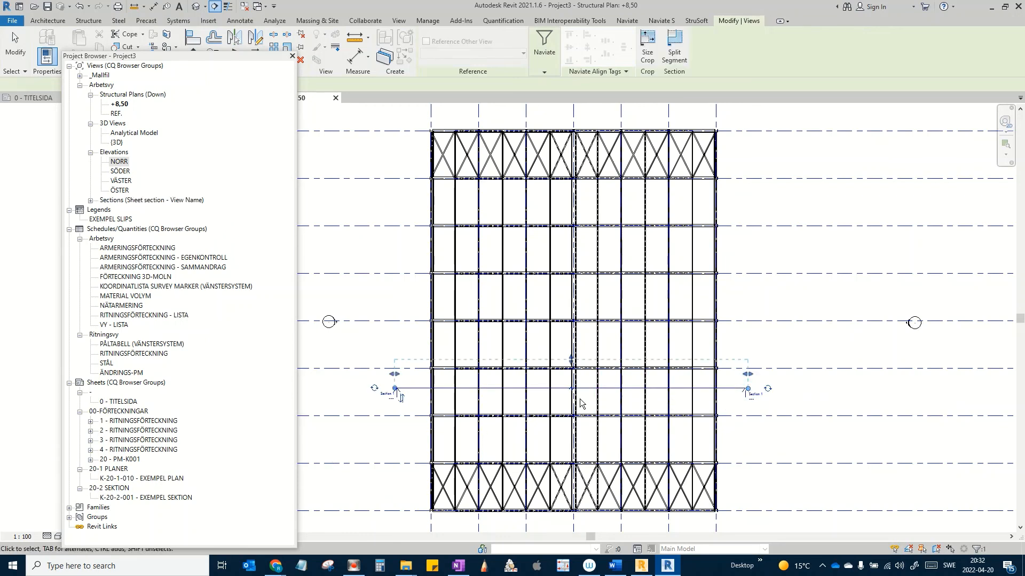
key("Escape")
left_click_drag(571, 363, 571, 352)
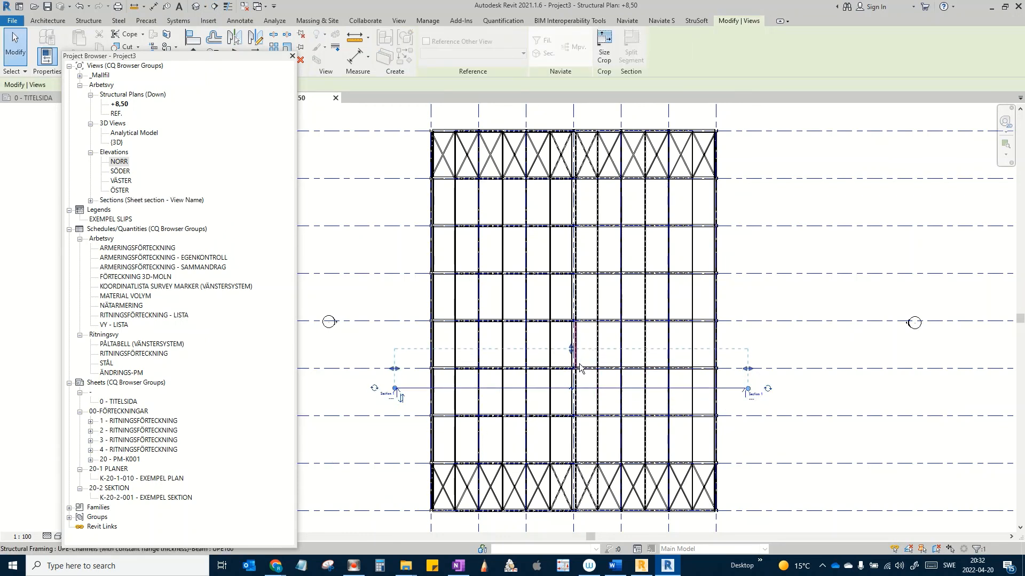
key("Escape")
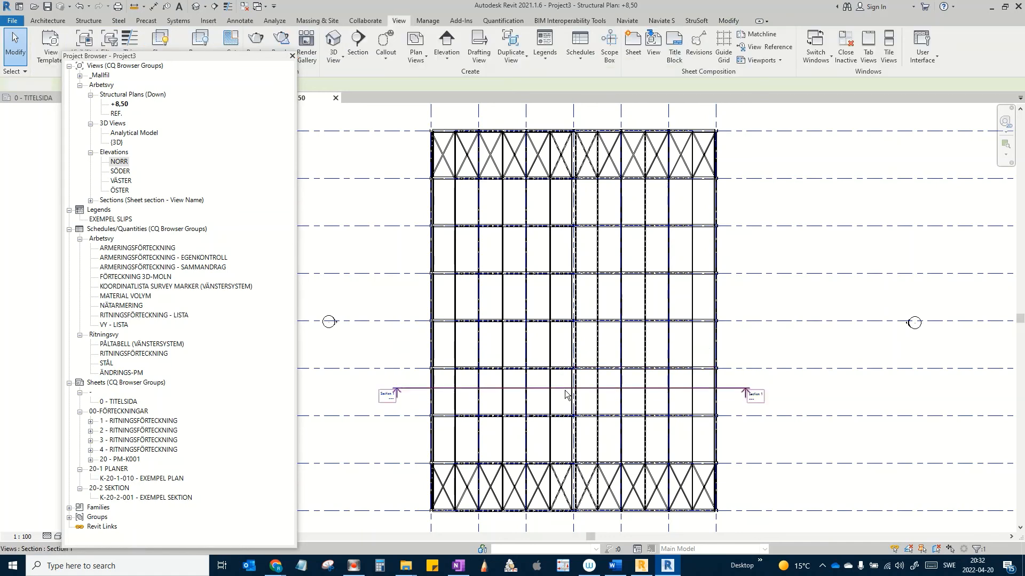
Step: Gap the section line and shorten it to short segments at each end
left_click(565, 390)
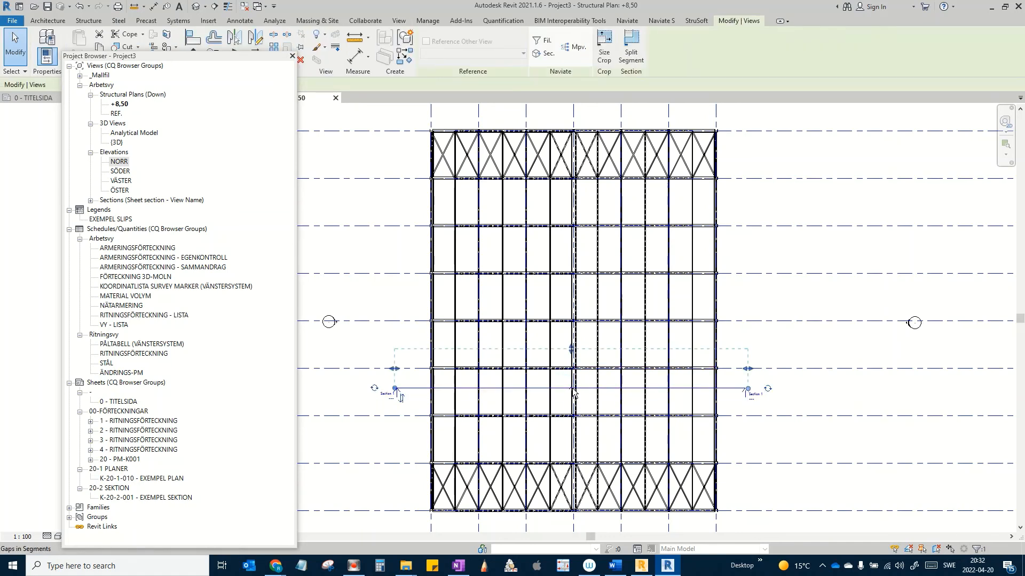
left_click(572, 389)
left_click_drag(516, 389, 480, 392)
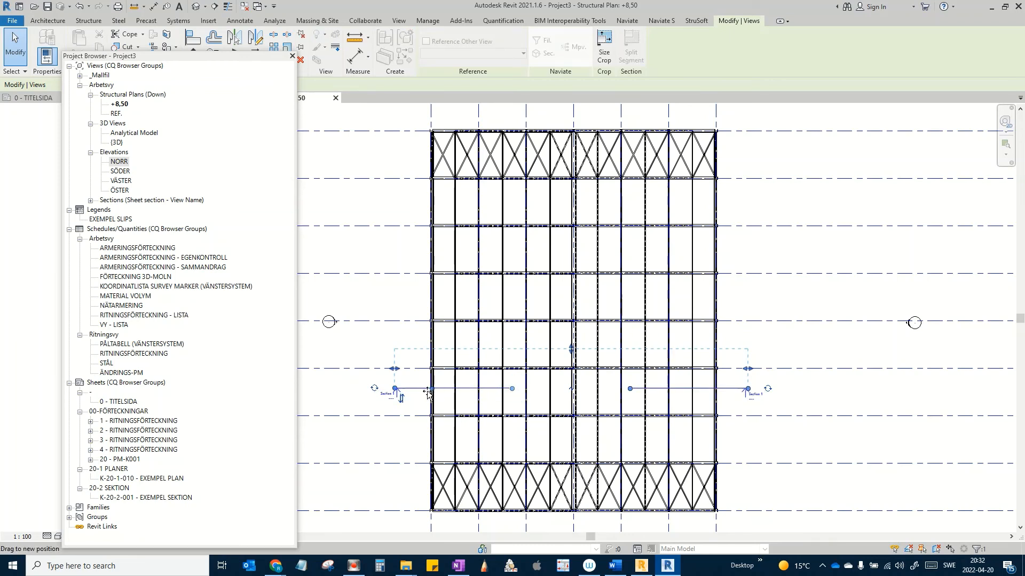
left_click(678, 398)
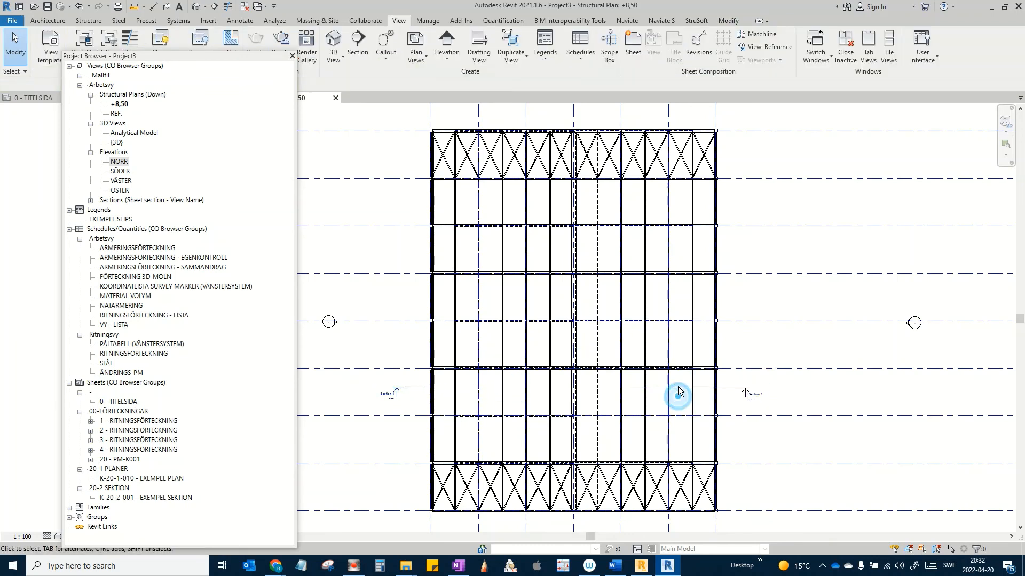
left_click(678, 390)
left_click_drag(631, 389, 719, 392)
Step: Go to the Section 1 view from the section's context menu
left_click(764, 295)
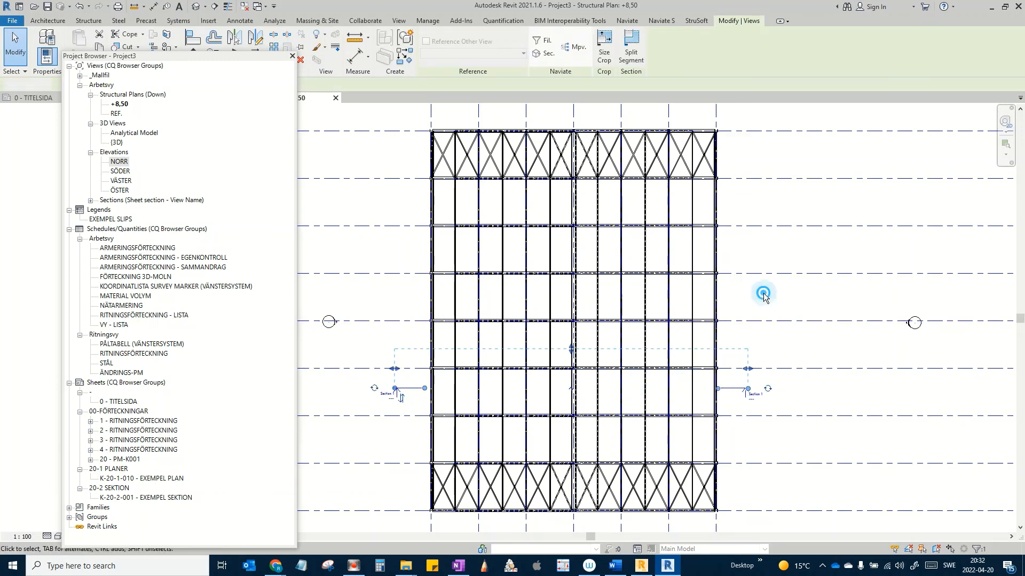
left_click(724, 389)
right_click(725, 391)
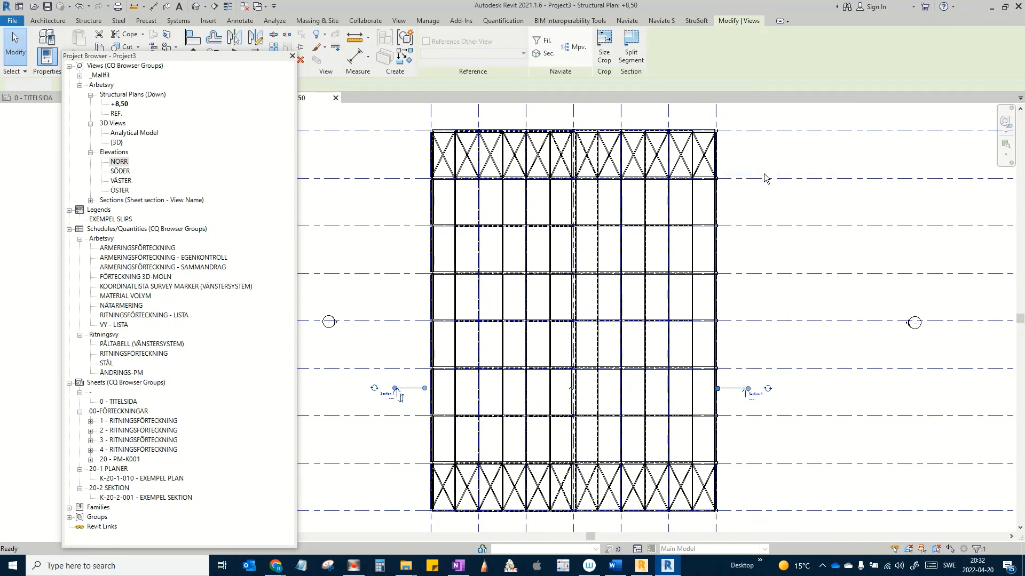
left_click(764, 171)
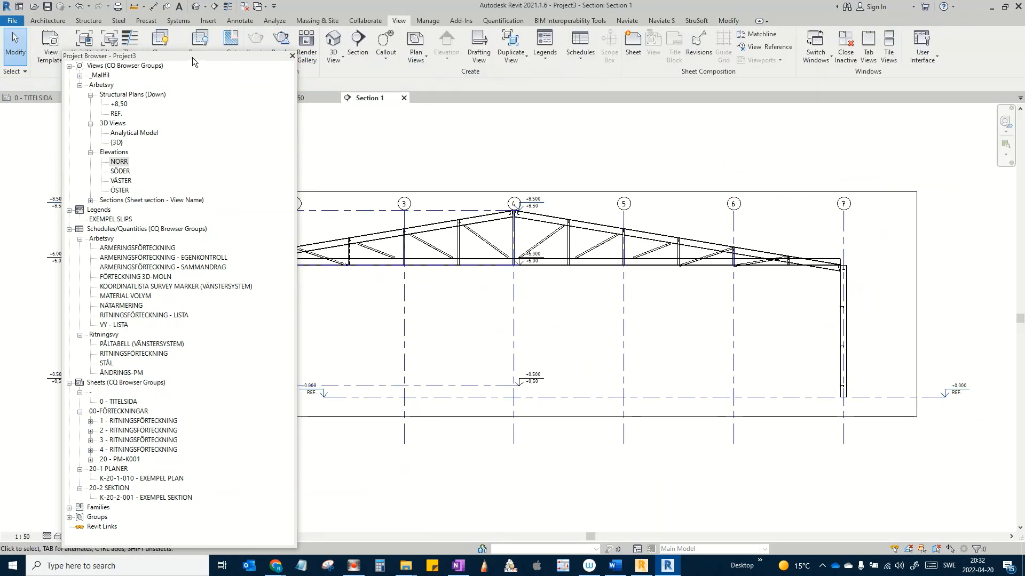
Step: Extend the +0,50 level line past grid 7 in the Section 1 view
left_click_drag(192, 57, 0, 60)
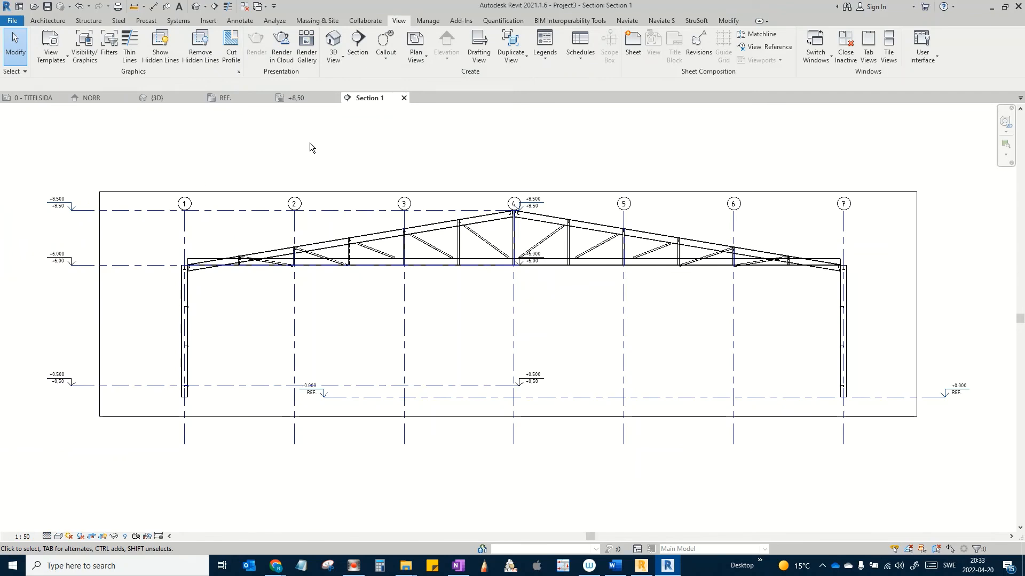
middle_click_drag(392, 238, 454, 260)
middle_click_drag(454, 345, 314, 260)
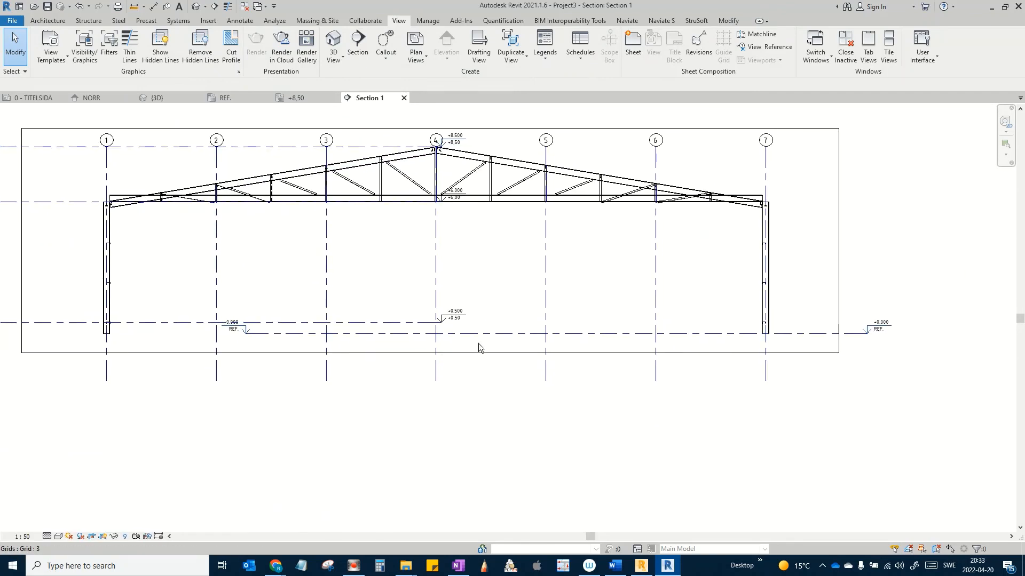
middle_click_drag(361, 359, 573, 388)
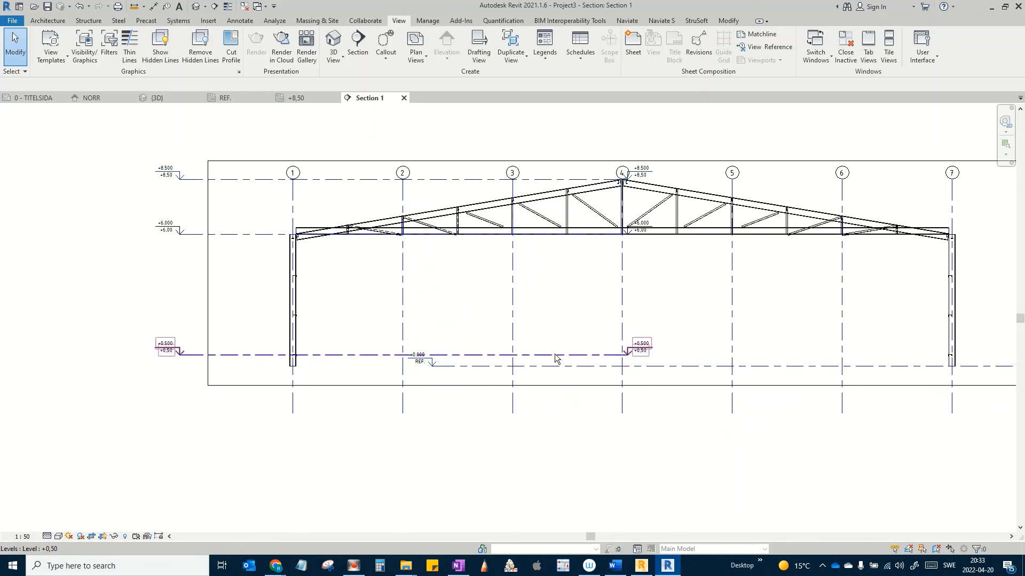
left_click(555, 355)
left_click_drag(661, 359, 989, 335)
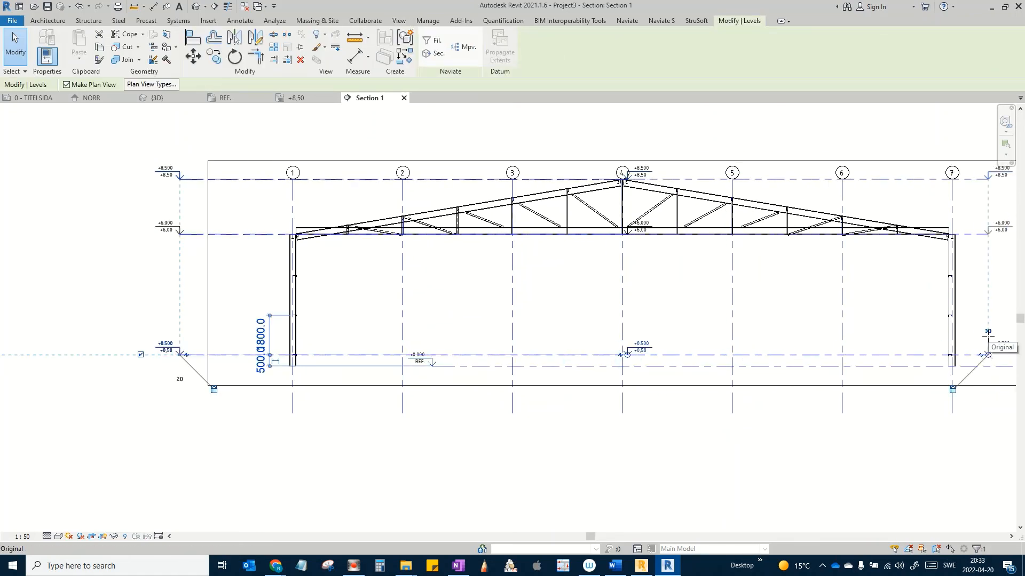
left_click(713, 470)
Step: Zoom in on the left eaves, column and channel connections at the truss end
middle_click_drag(713, 470, 614, 458)
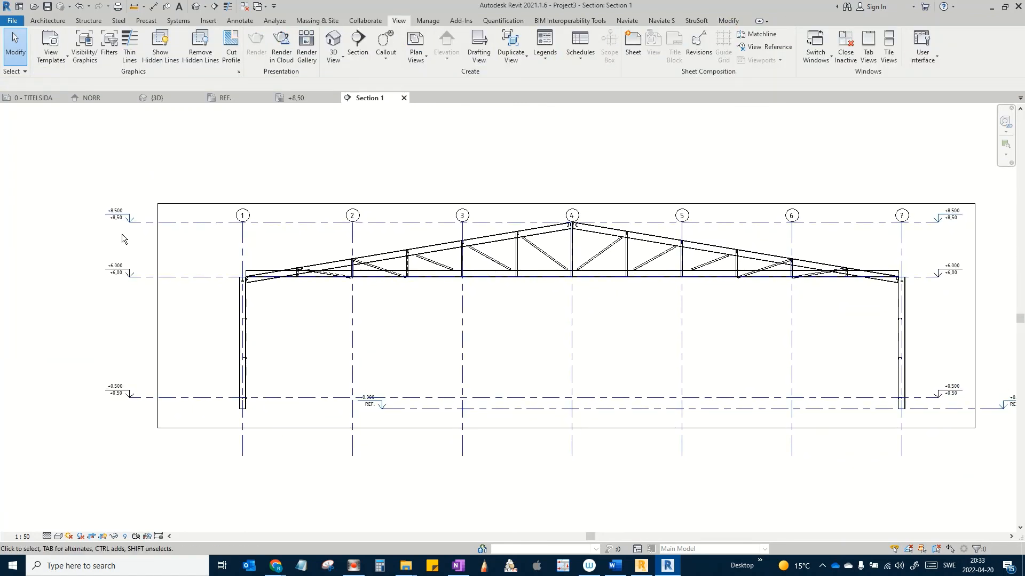
scroll(122, 234, "up", 3)
middle_click_drag(119, 242, 82, 210)
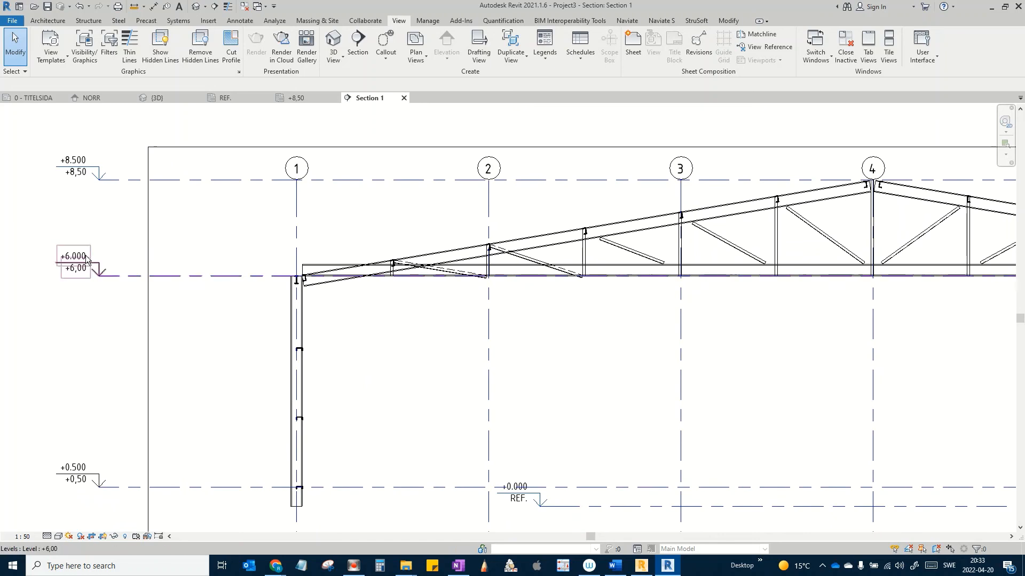
middle_click_drag(208, 381, 171, 353)
scroll(211, 380, "up", 2)
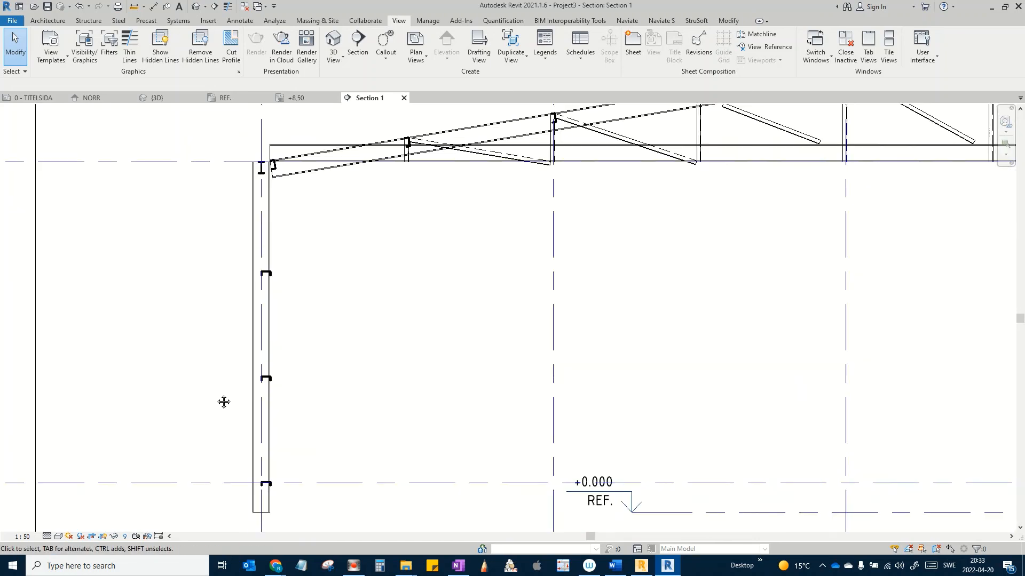
middle_click_drag(222, 403, 213, 359)
scroll(255, 277, "up", 2)
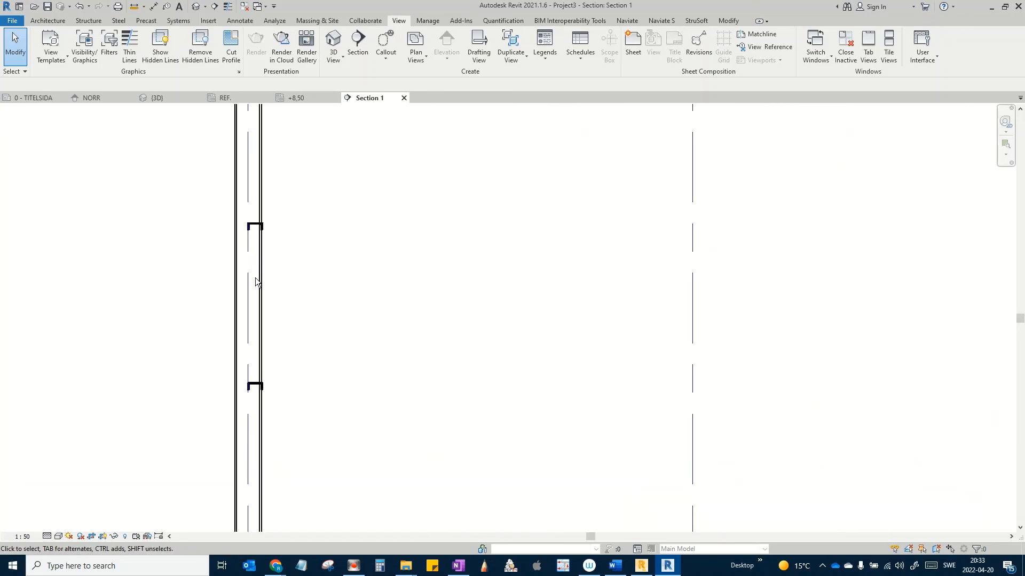
scroll(290, 295, "down", 1)
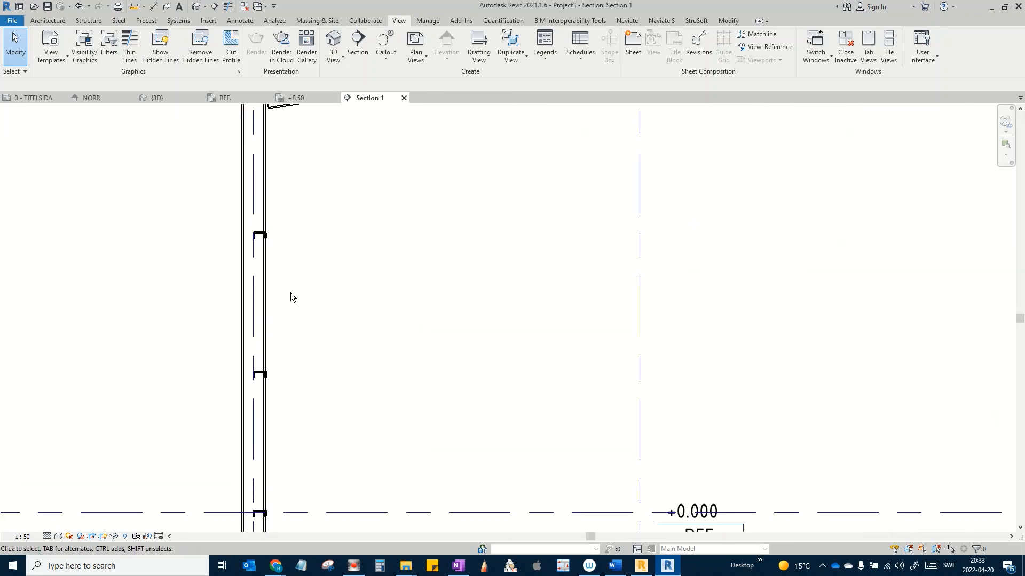
scroll(249, 349, "down", 1)
scroll(249, 349, "down", 1)
middle_click_drag(255, 297, 255, 403)
middle_click_drag(306, 305, 213, 404)
scroll(283, 371, "up", 1)
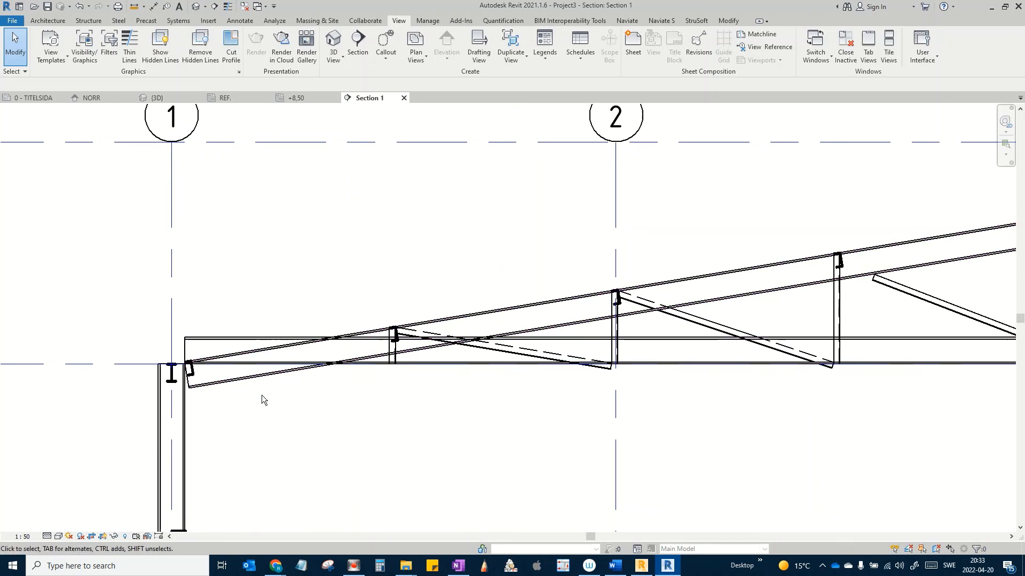
mouse_move(261, 407)
middle_mouse_down()
mouse_move(261, 422)
mouse_move(276, 430)
mouse_move(245, 436)
mouse_move(280, 447)
mouse_move(262, 424)
middle_mouse_up()
scroll(261, 430, "down", 2)
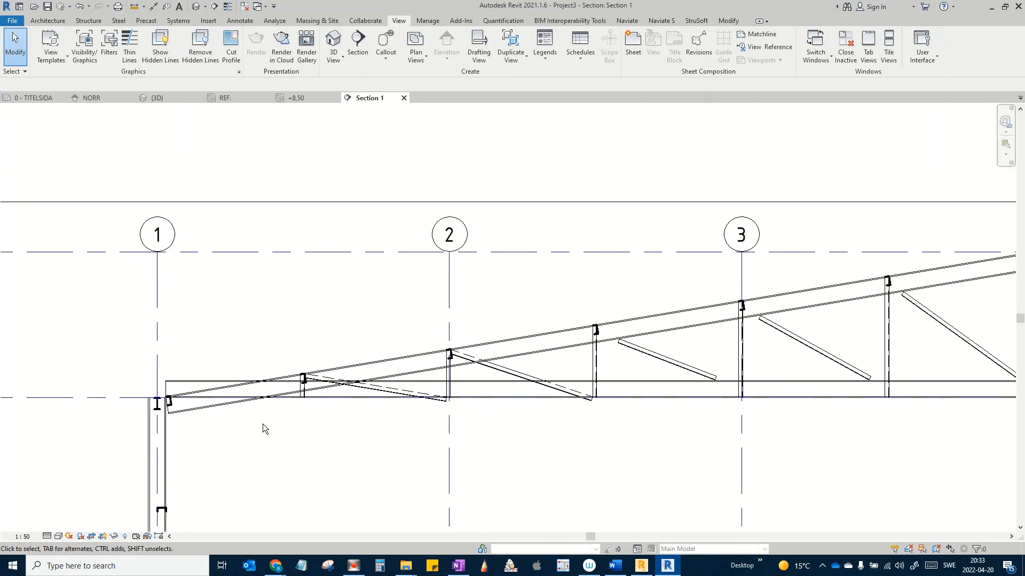
scroll(260, 418, "up", 2)
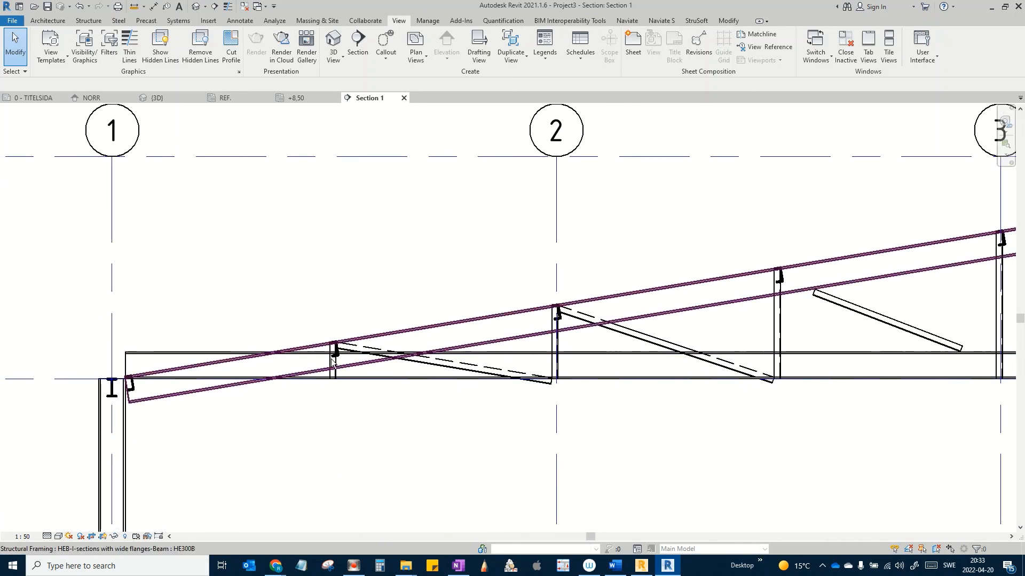
scroll(320, 360, "up", 1)
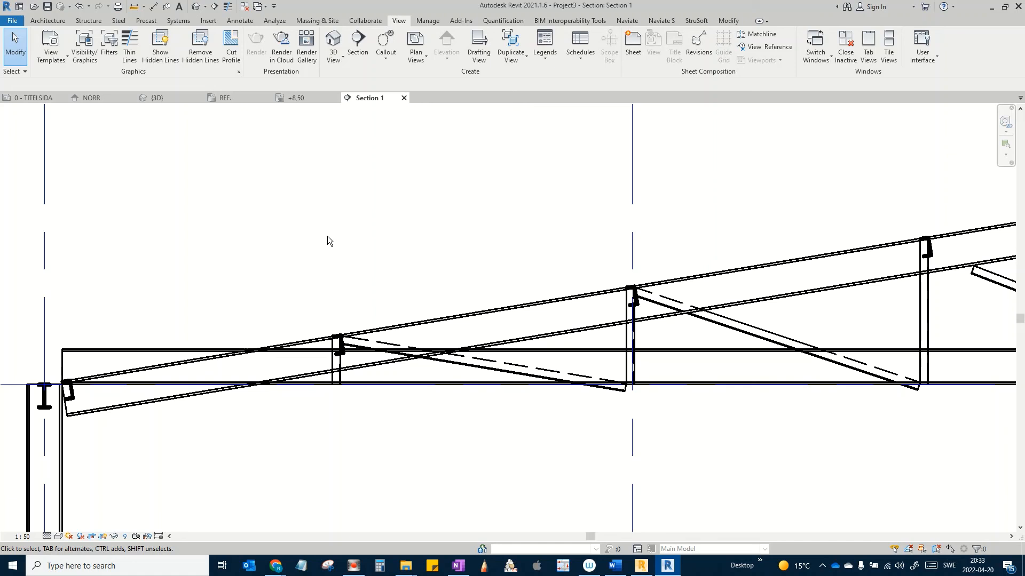
scroll(360, 249, "down", 4)
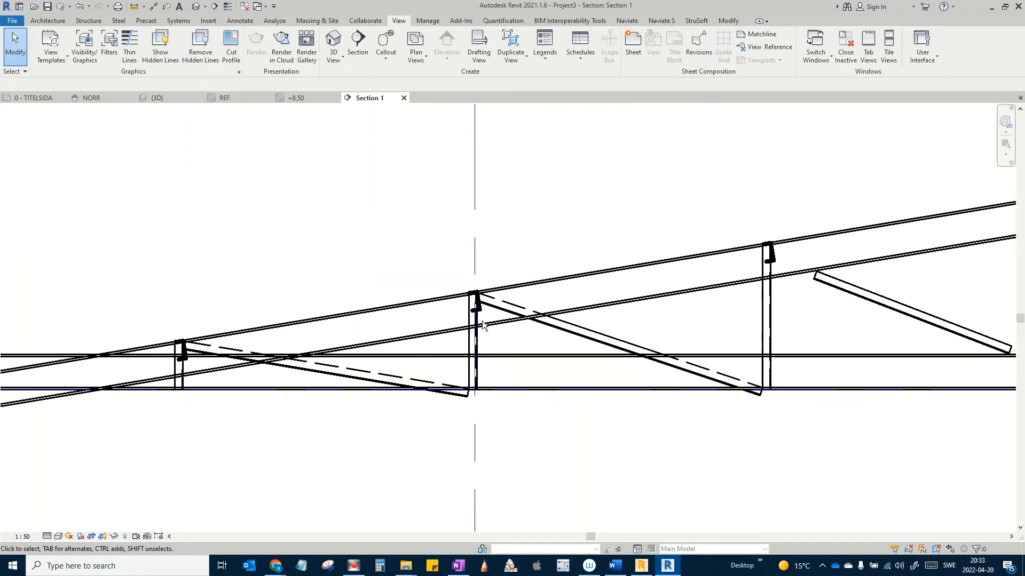
scroll(551, 337, "down", 1)
Step: Move along the truss bays, then zoom out to frame grids 1–7 and level markers
middle_click_drag(550, 337, 430, 328)
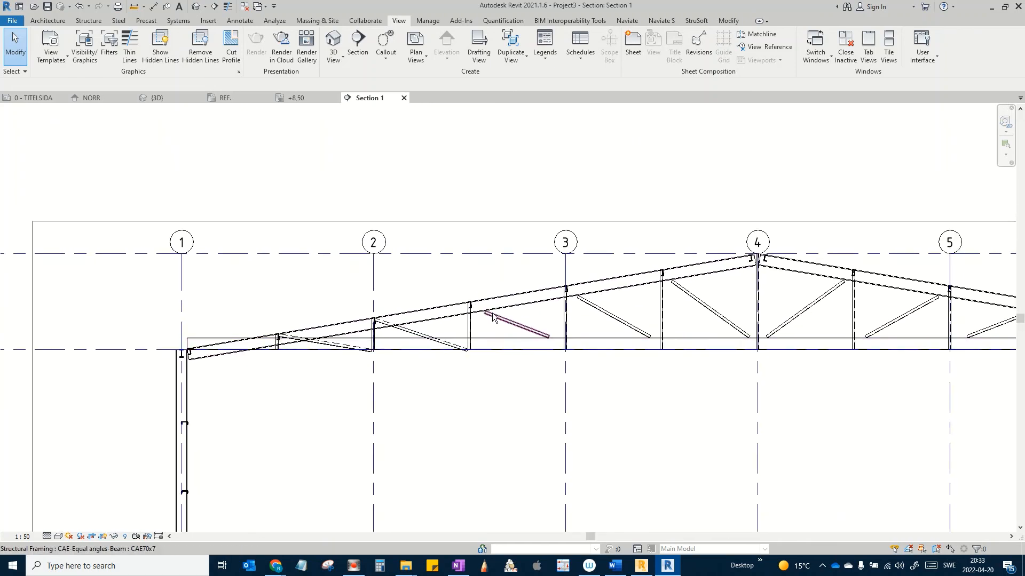
scroll(433, 318, "up", 2)
scroll(433, 315, "up", 3)
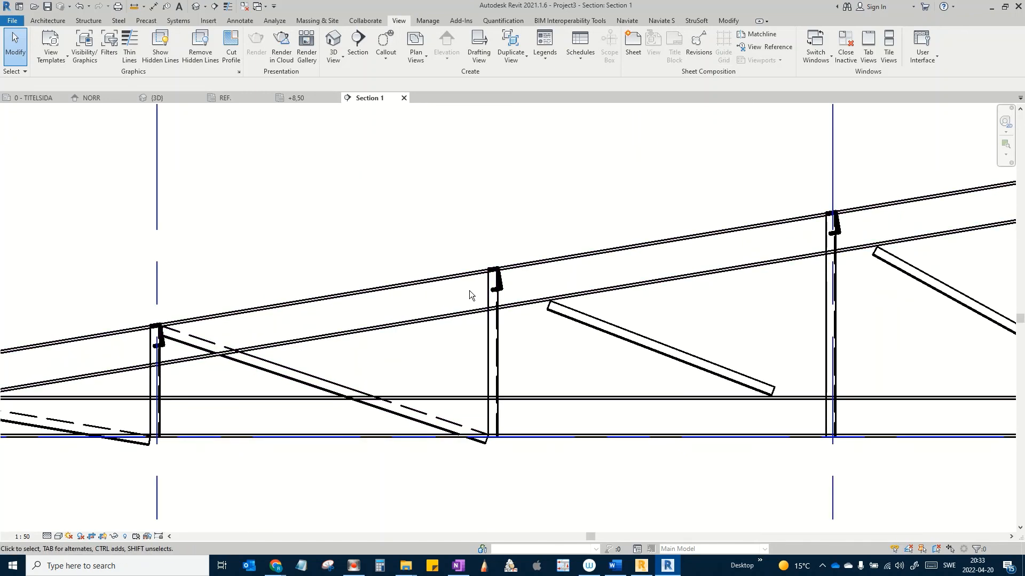
middle_click_drag(573, 349, 564, 348)
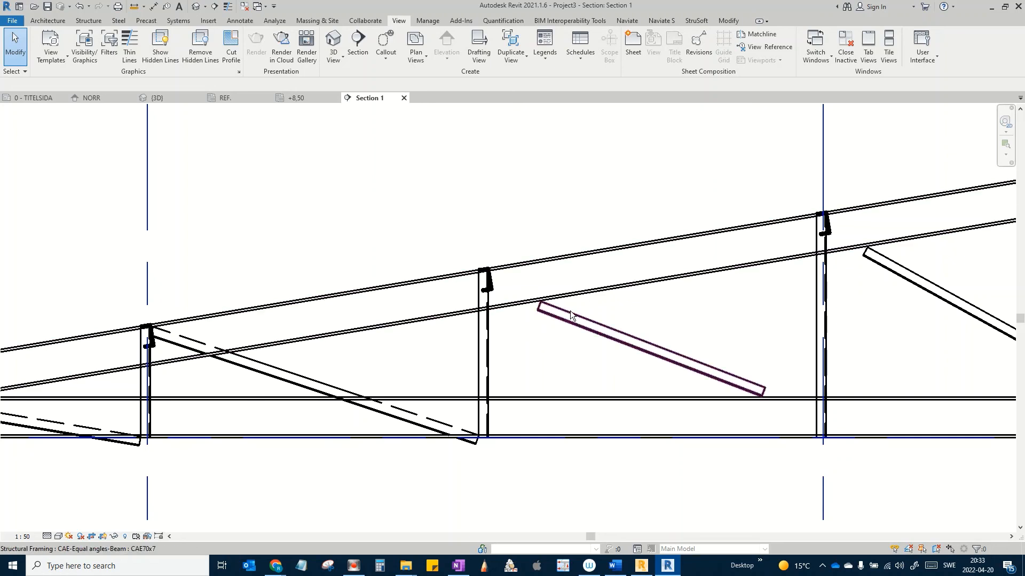
middle_click_drag(570, 311, 459, 339)
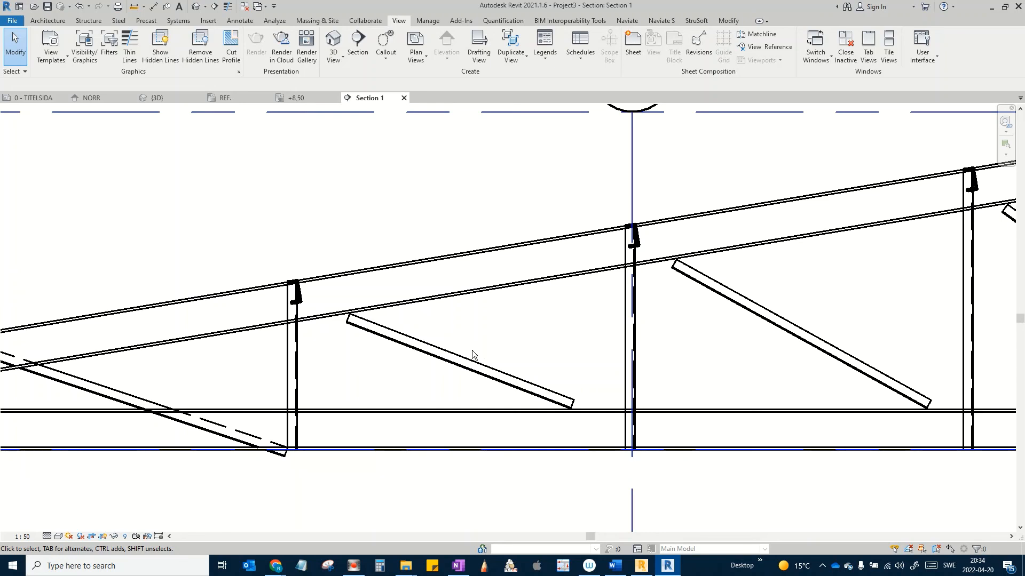
scroll(534, 338, "down", 2)
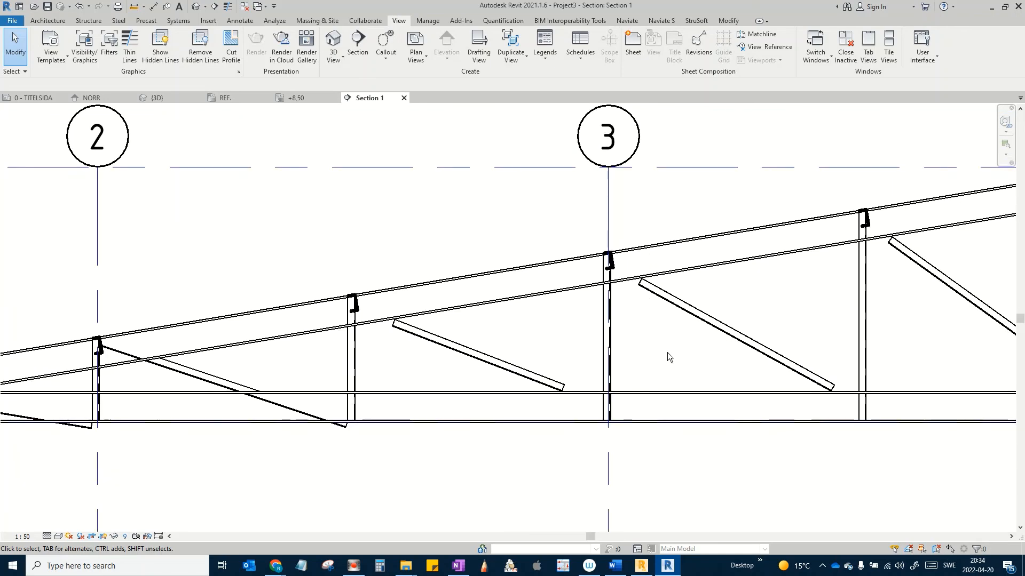
middle_click_drag(663, 354, 374, 348)
scroll(373, 348, "down", 3)
middle_click_drag(607, 304, 499, 283)
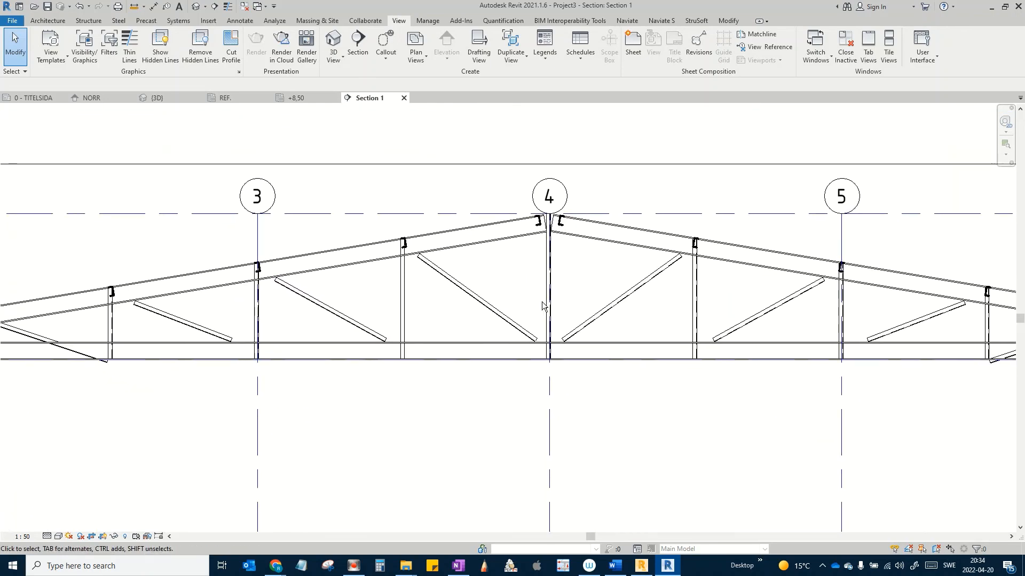
scroll(623, 366, "down", 3)
middle_click_drag(626, 370, 491, 301)
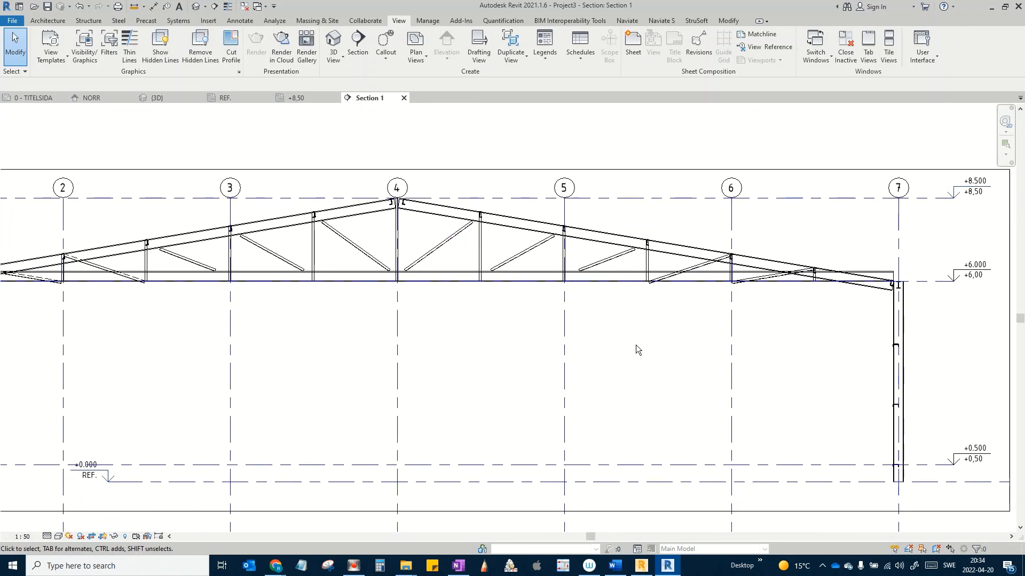
scroll(880, 373, "up", 2)
middle_click_drag(876, 371, 758, 345)
scroll(703, 374, "down", 2)
middle_click_drag(702, 372, 867, 376)
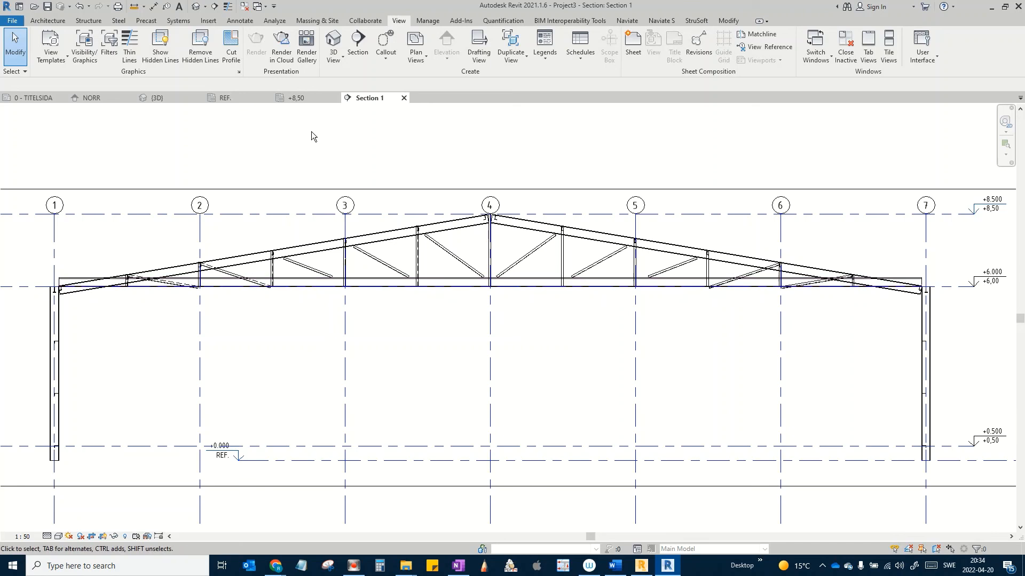
Step: Switch to the REF. structural plan and pan until grid bubbles 1–7 show
left_click(220, 98)
scroll(453, 367, "up", 3)
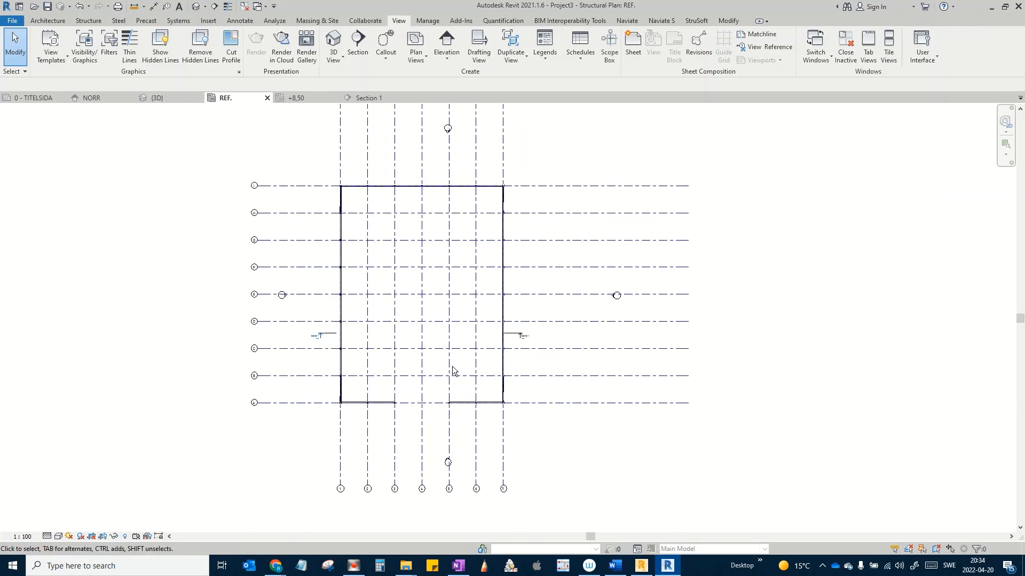
middle_click_drag(419, 347, 378, 315)
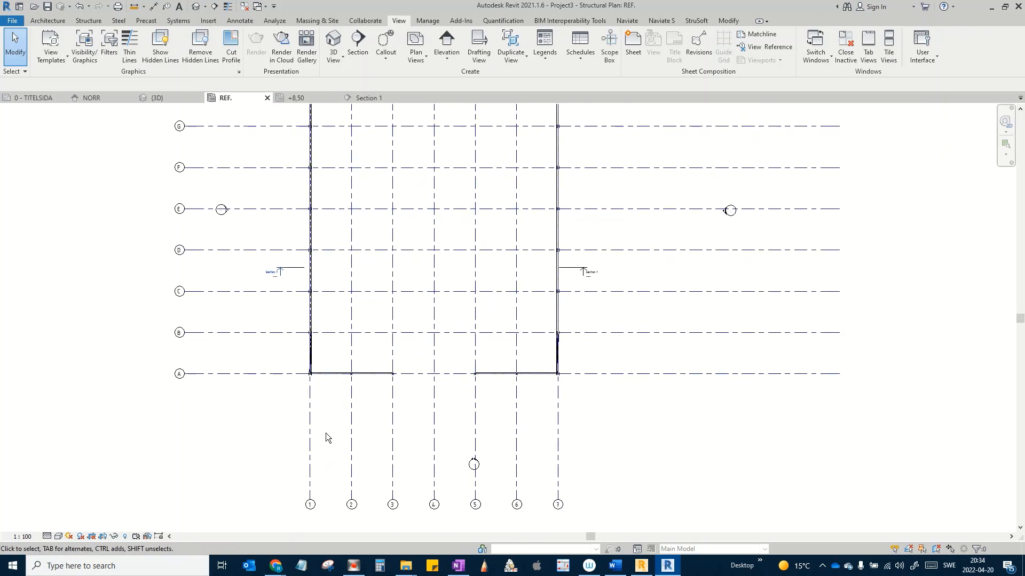
middle_click_drag(327, 436, 322, 446)
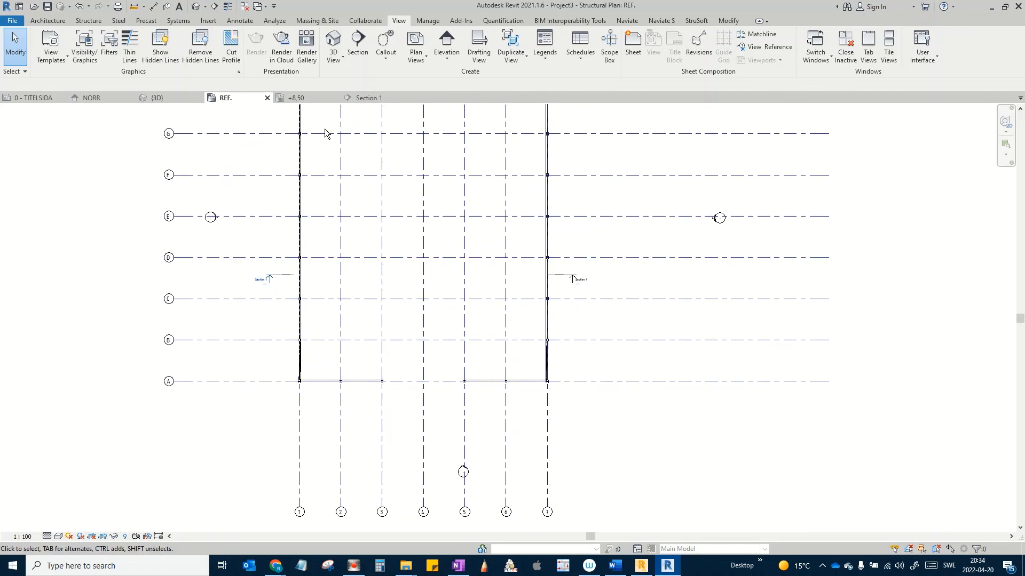
left_click(239, 20)
Step: Set the plan scale to 1:200 and add the 30000 dimension from grid 1 to 7 below row A
left_click(43, 44)
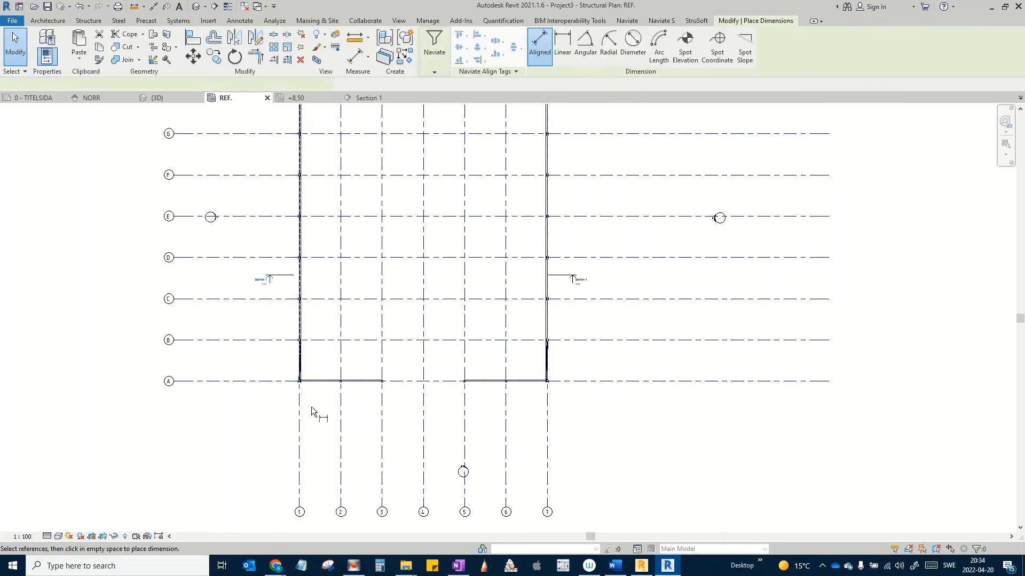
left_click(22, 536)
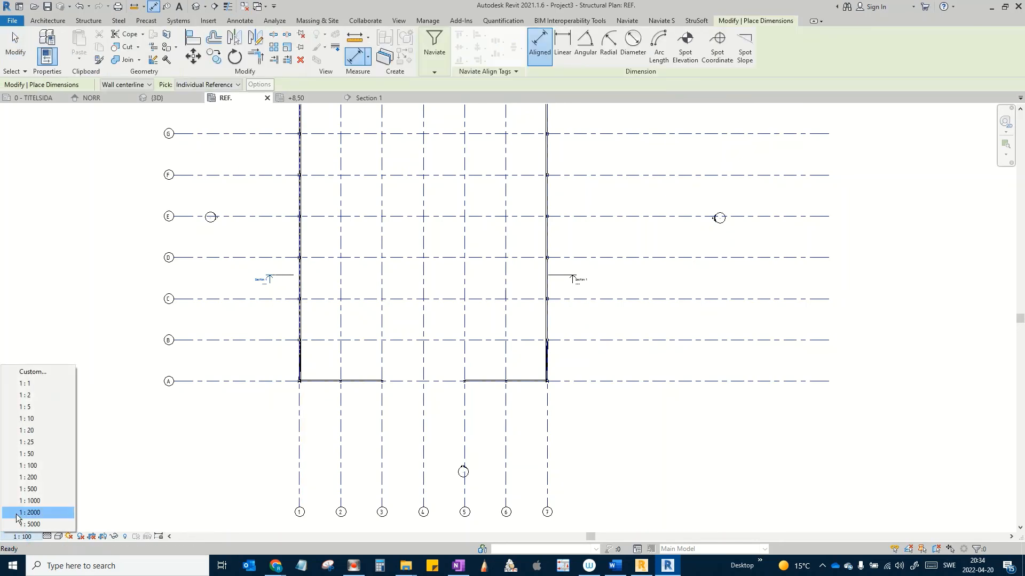
left_click(42, 477)
left_click(299, 427)
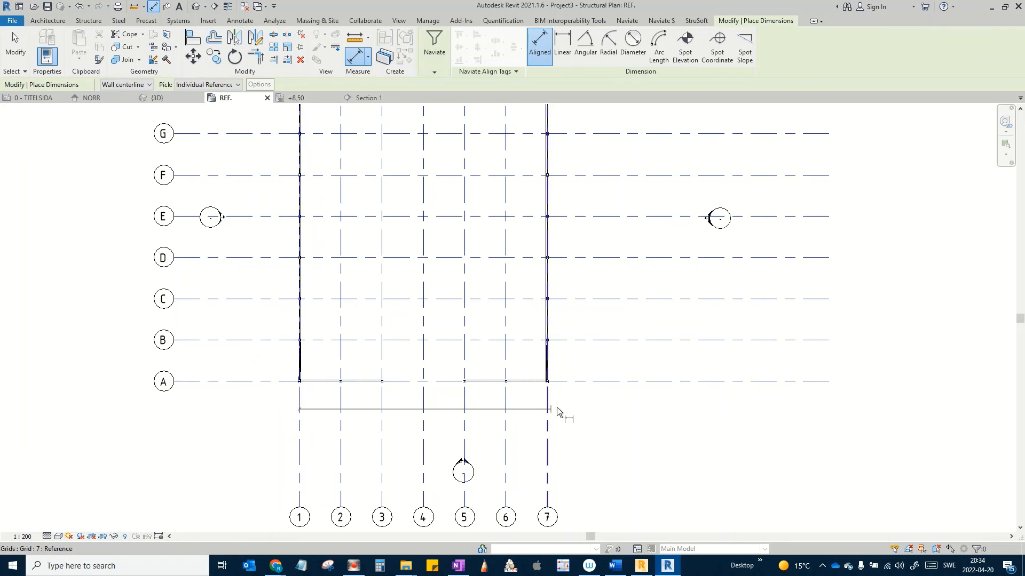
left_click(549, 408)
middle_click_drag(615, 419, 631, 473)
left_click(661, 462)
Step: Add the 40000 overall dimension from grid A to I on the building's right side
middle_click_drag(590, 431, 563, 483)
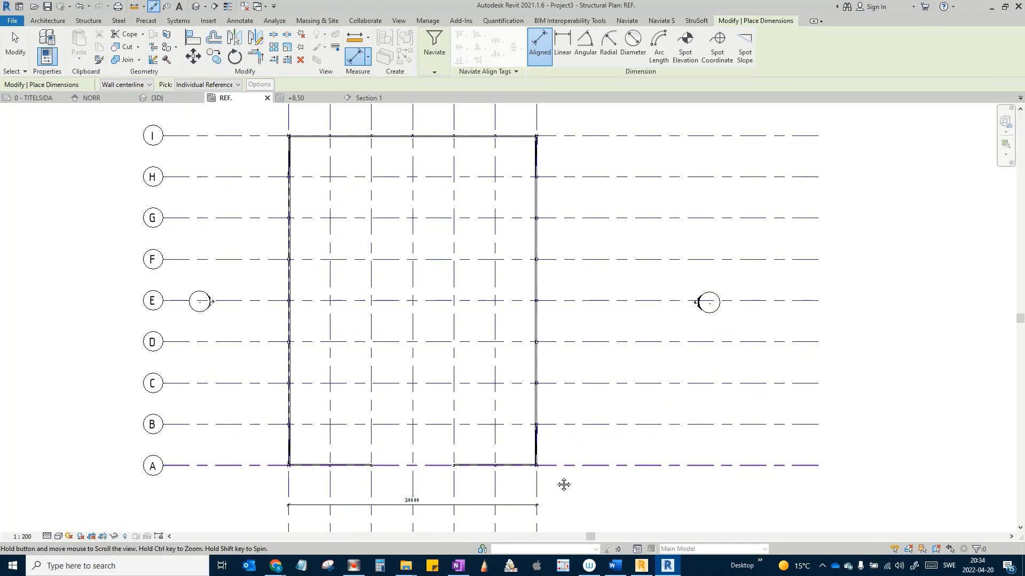
scroll(560, 477, "down", 1)
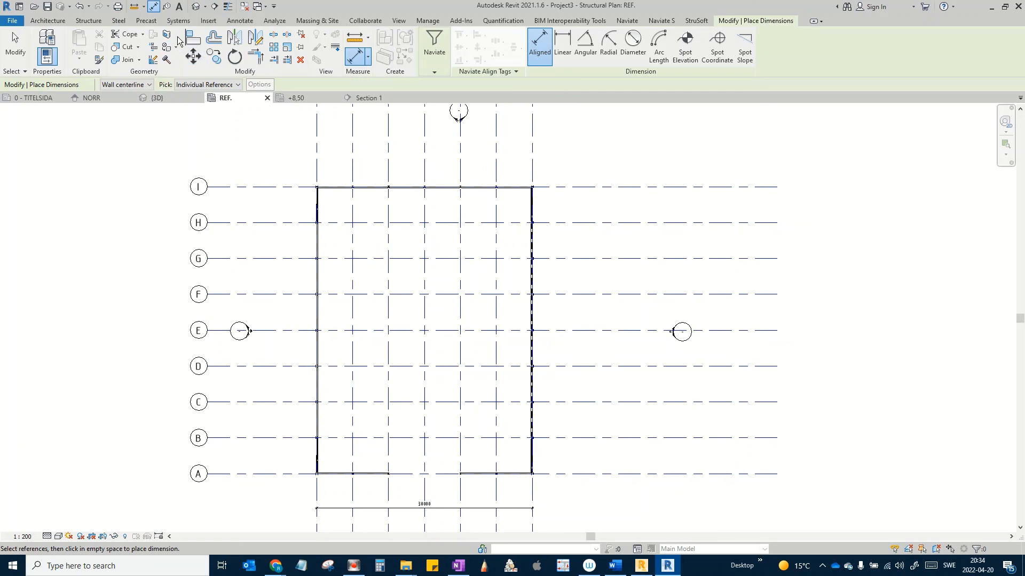
left_click(235, 20)
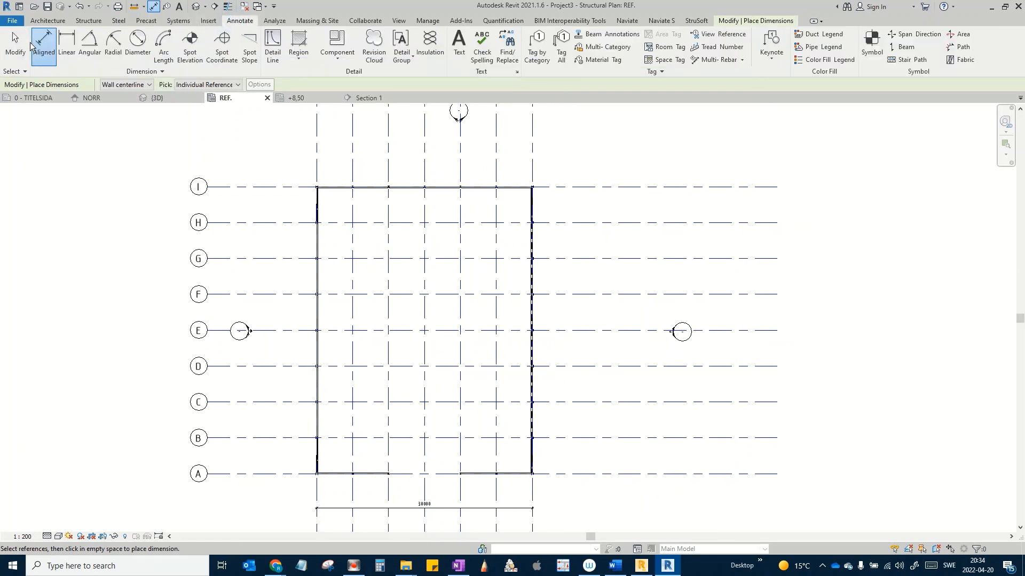
left_click(37, 40)
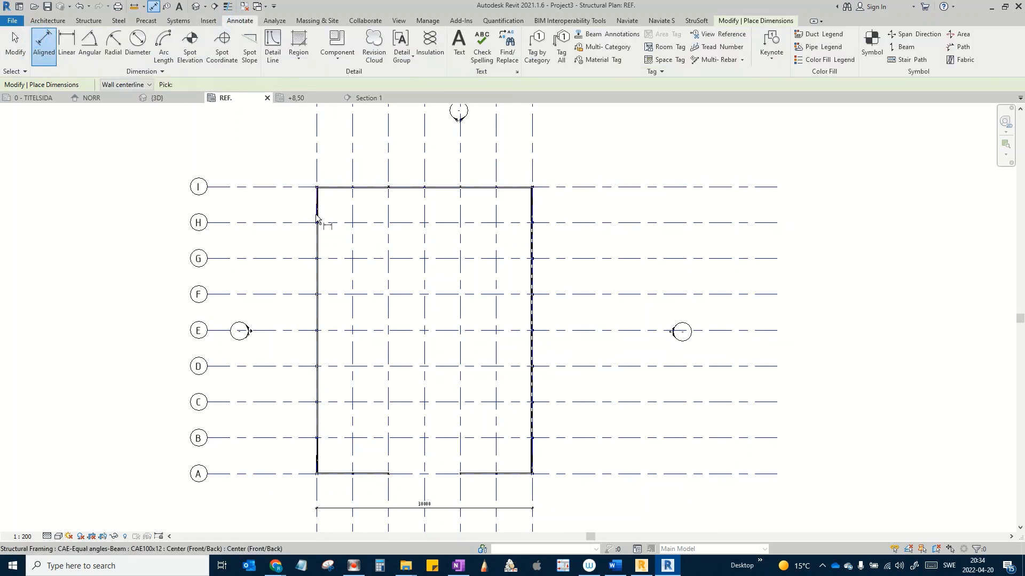
left_click(568, 475)
left_click(586, 185)
left_click(600, 168)
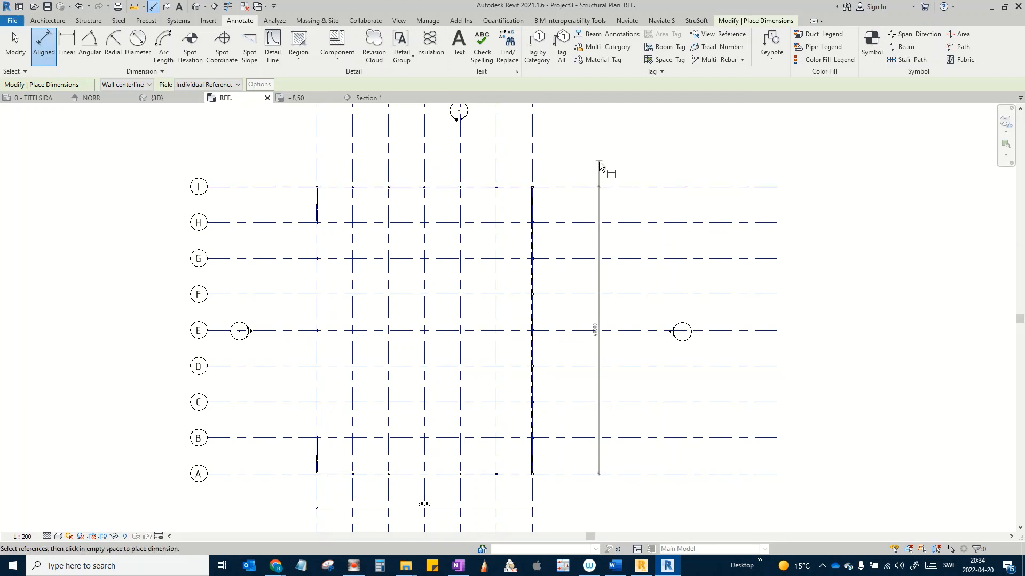
middle_click_drag(602, 165, 598, 178)
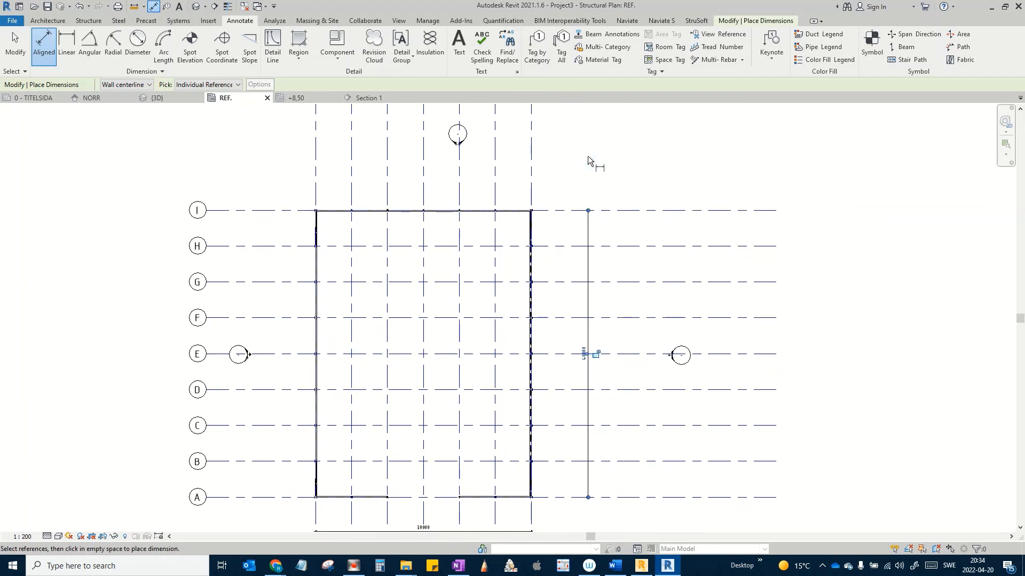
scroll(531, 291, "down", 3)
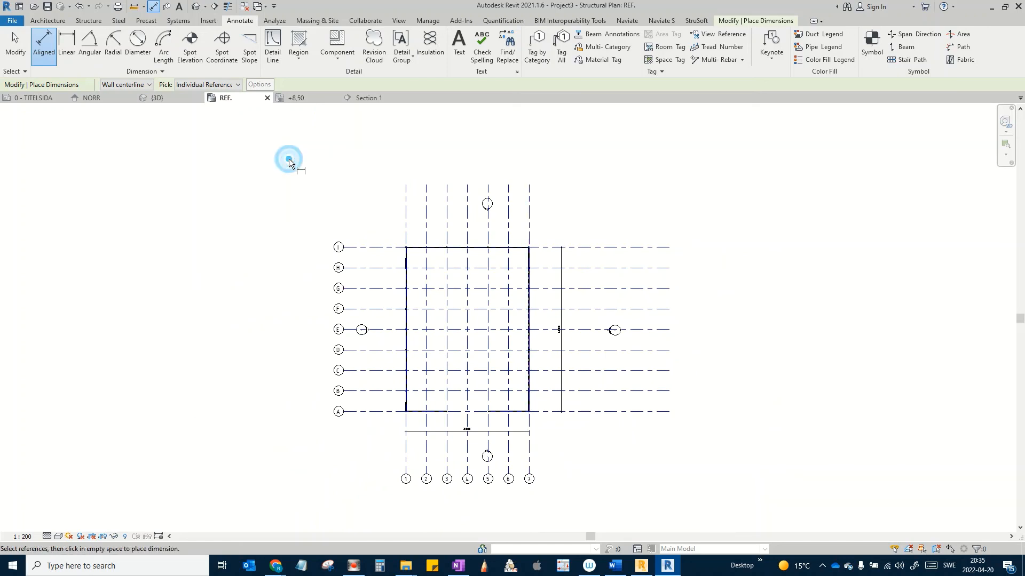
key("Escape")
key("Escape")
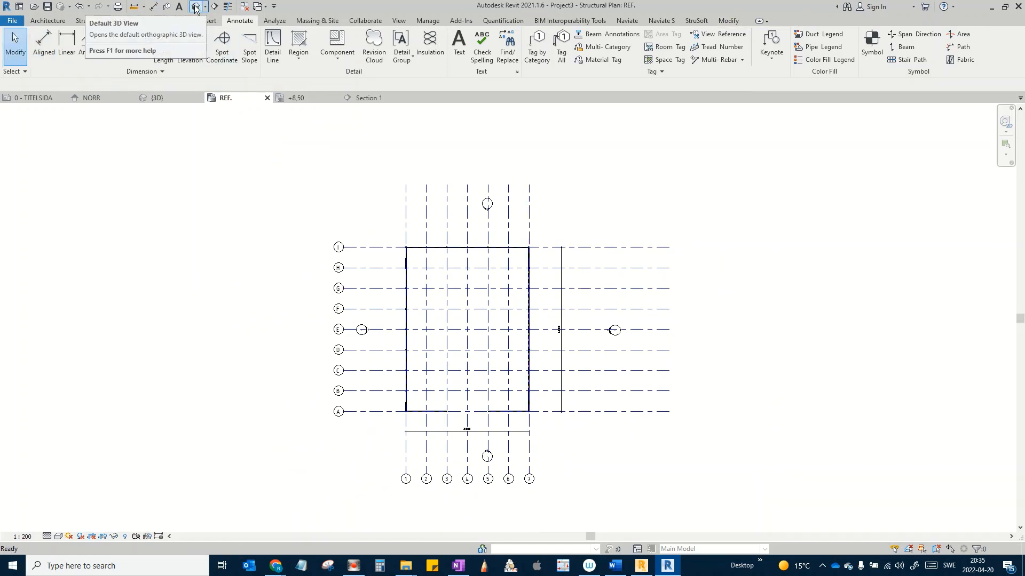
Step: Switch to the default {3D} view and orbit the braced hall frame from the front, side and roof
left_click(195, 6)
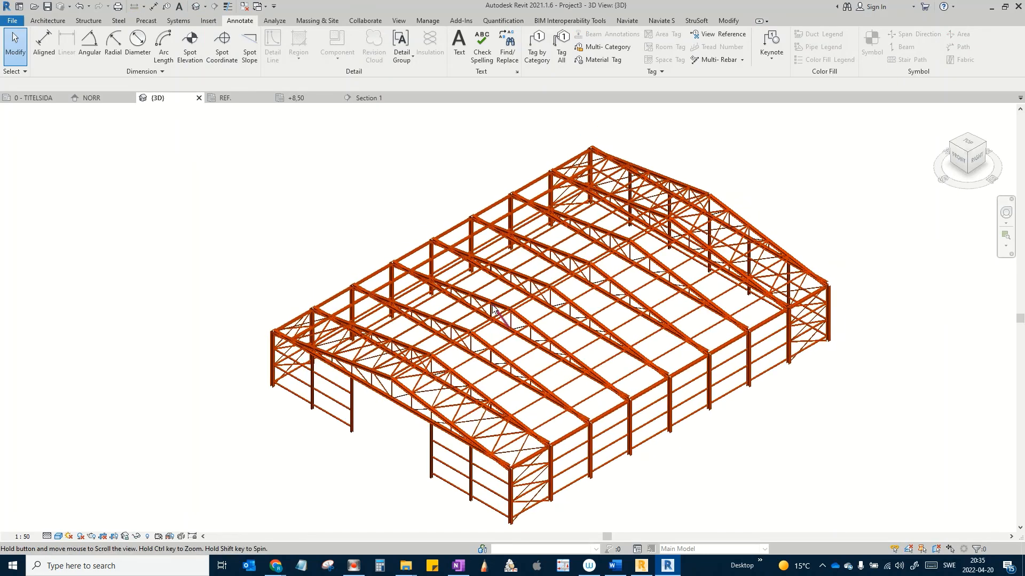
scroll(540, 404, "up", 3)
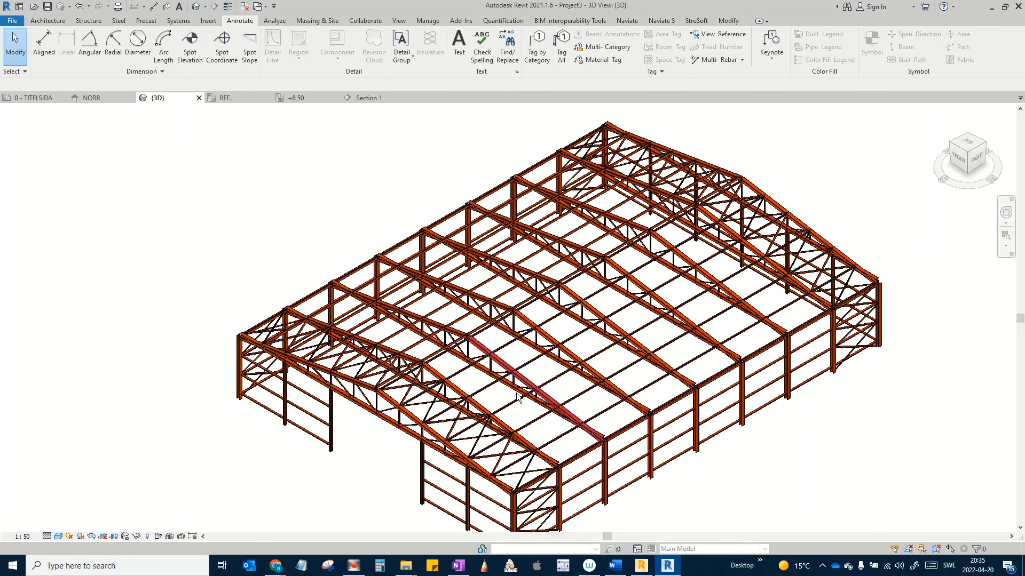
middle_click_drag(540, 404, 640, 395, "shift")
scroll(648, 424, "up", 5)
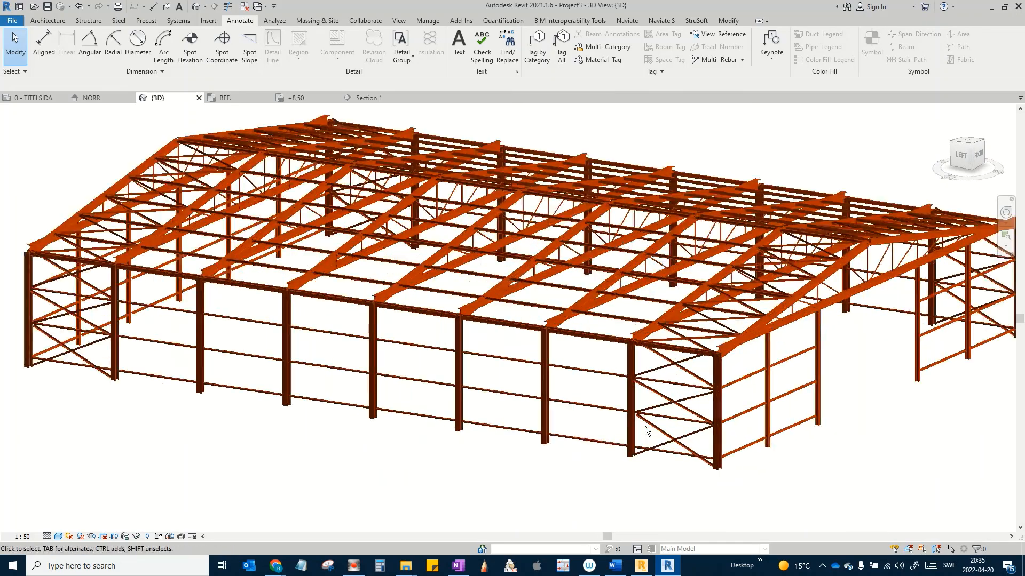
scroll(656, 429, "up", 1)
middle_click_drag(659, 431, 572, 428)
middle_click_drag(632, 362, 597, 392)
scroll(605, 350, "down", 3)
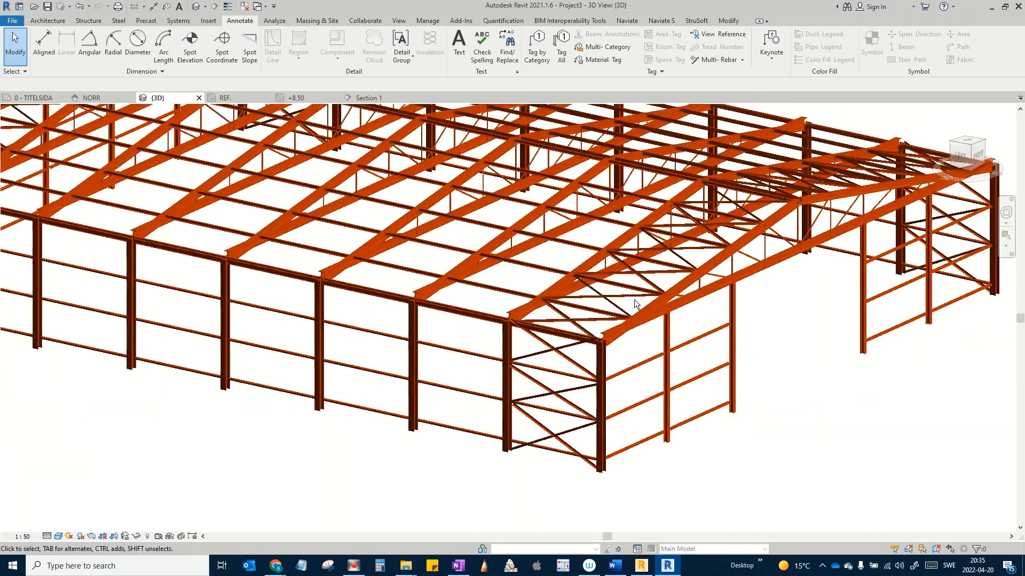
middle_click_drag(694, 302, 719, 429)
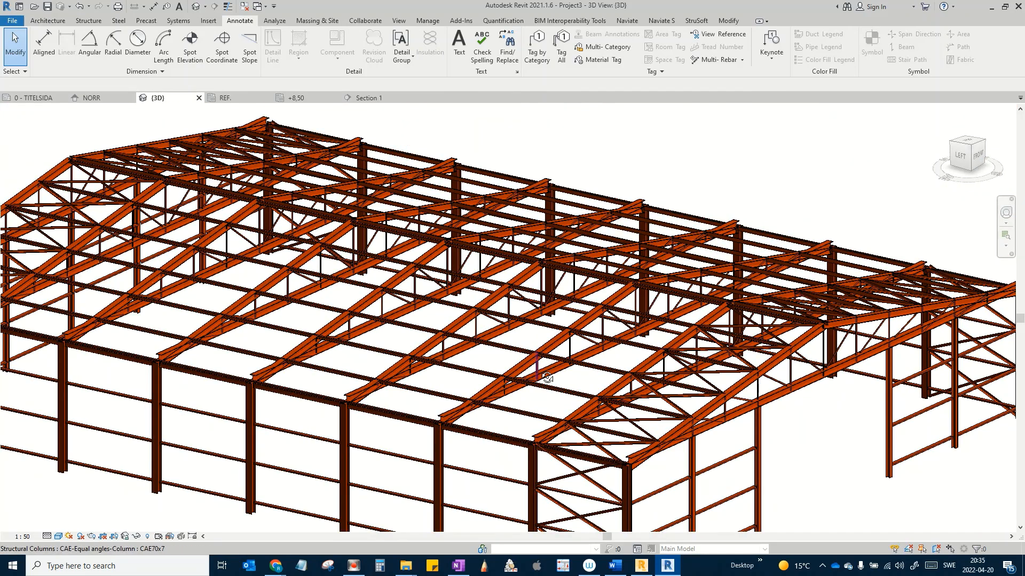
middle_click_drag(542, 375, 594, 357, "shift")
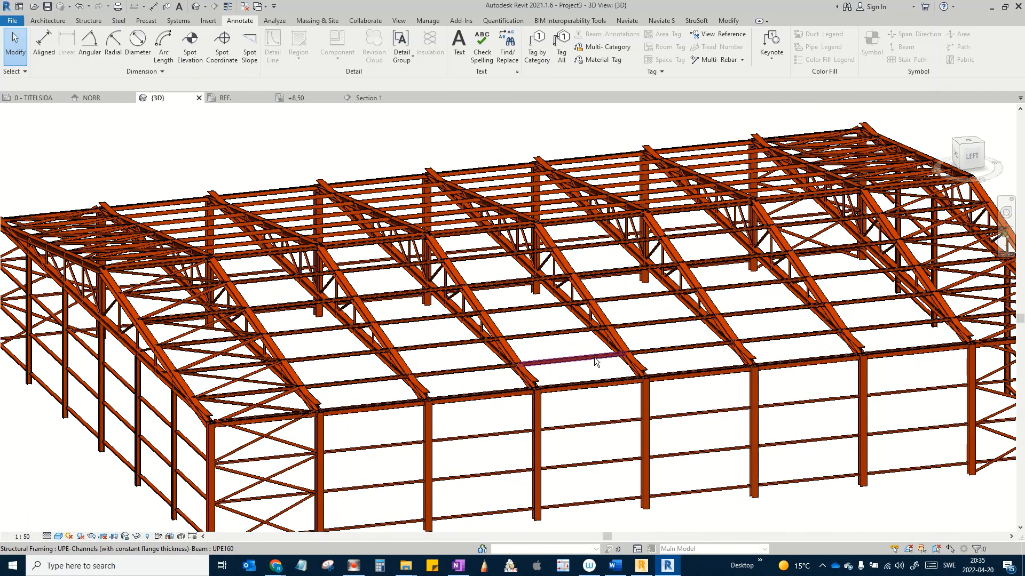